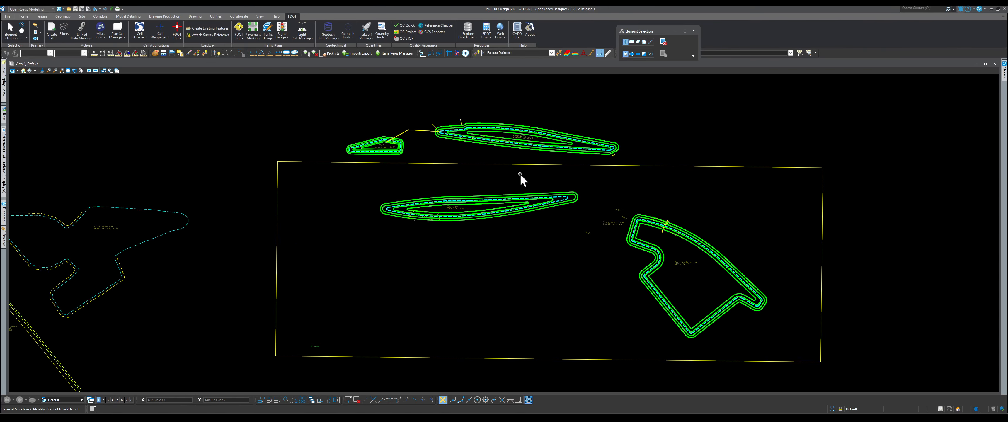
Step: Rotate the view dynamically so the long curved side of Proposed Pond 131B runs roughly horizontal
scroll(394, 128, down, 1)
scroll(574, 214, down, 2)
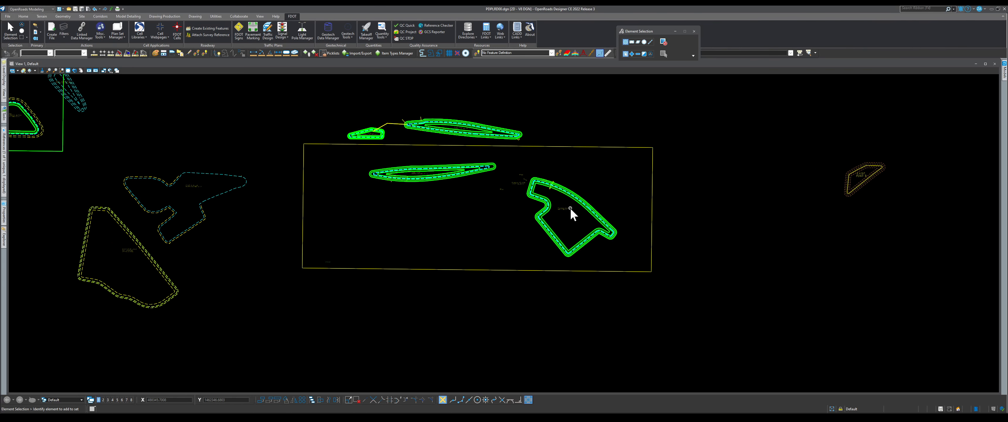
scroll(579, 183, up, 6)
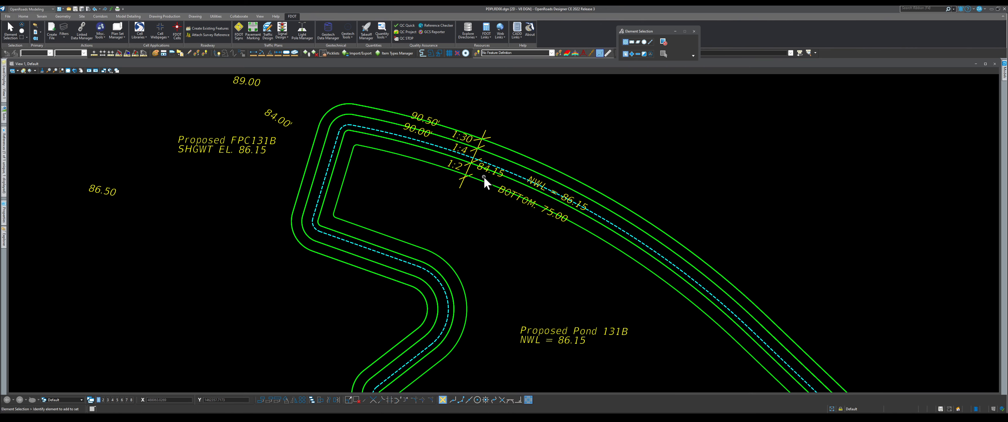
scroll(466, 157, down, 4)
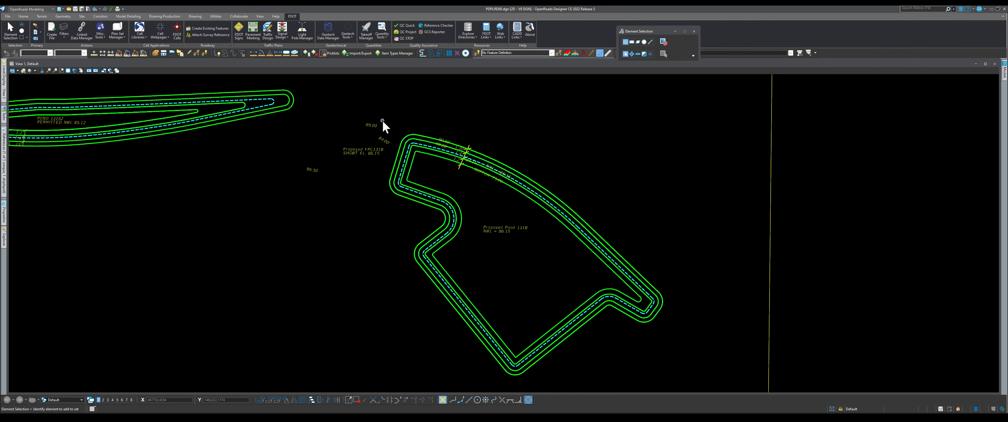
click(74, 70)
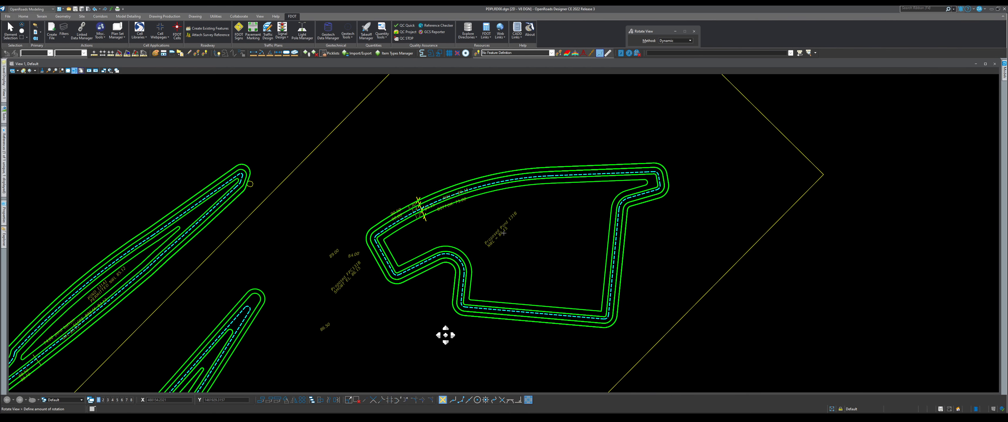
click(442, 334)
Step: Examine the elevation, slope, NWL and bottom labels along the curved side of Proposed Pond 131B
click(81, 70)
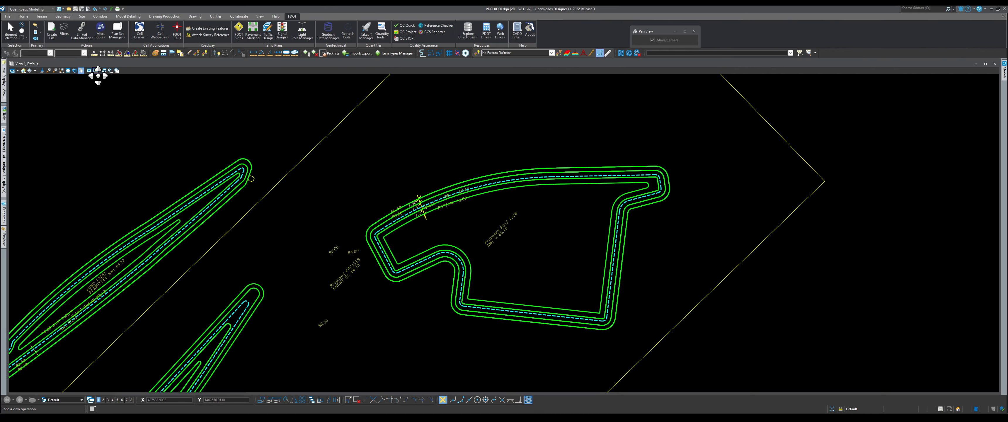
drag(372, 164, 271, 135)
scroll(429, 228, up, 2)
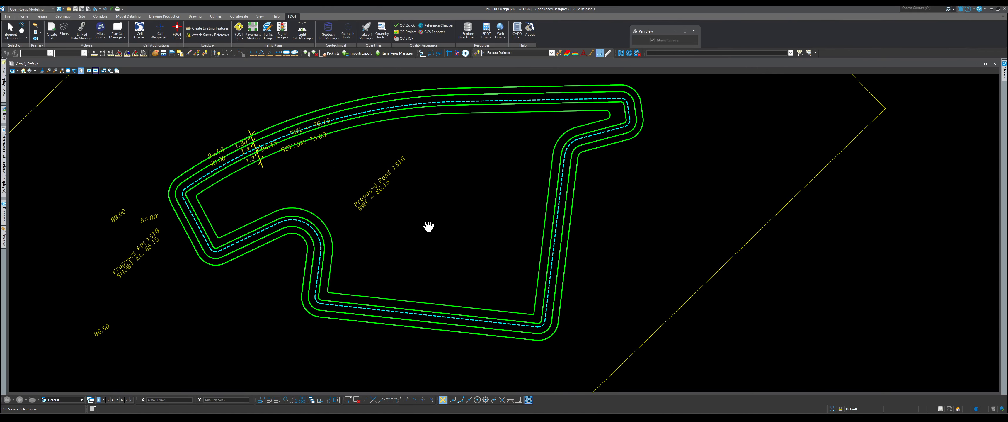
scroll(428, 226, down, 1)
scroll(287, 162, up, 4)
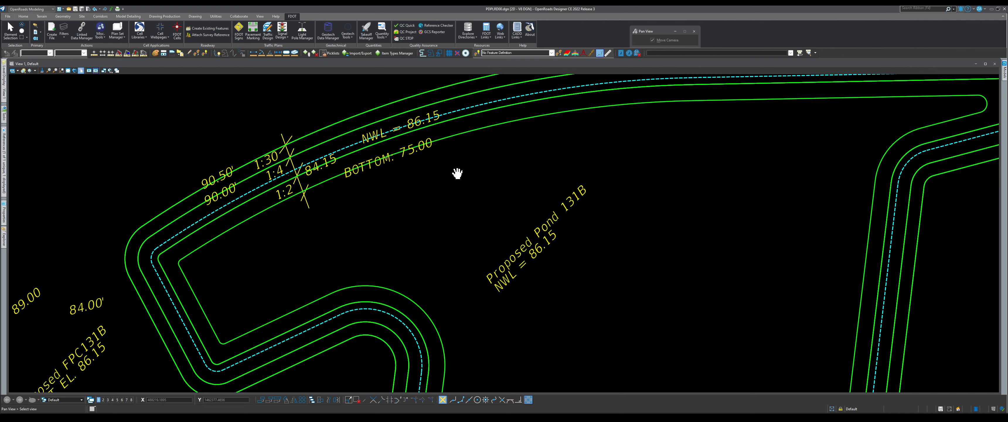
click(10, 29)
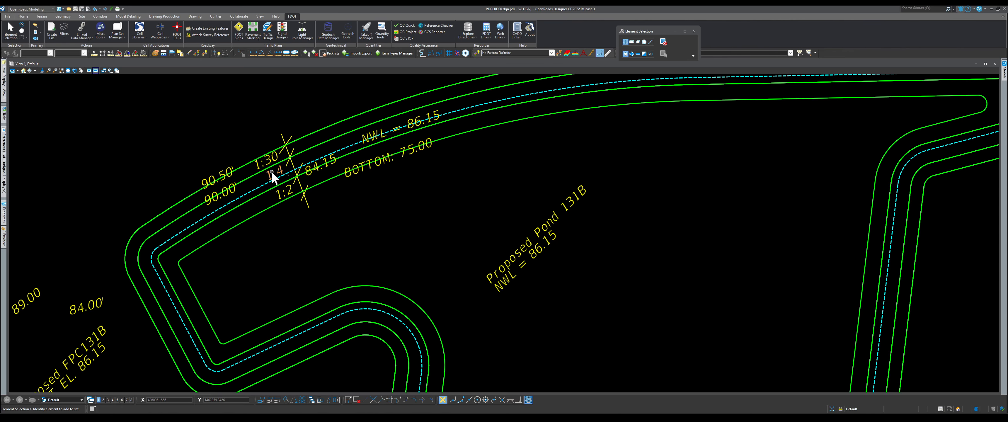
scroll(300, 213, down, 2)
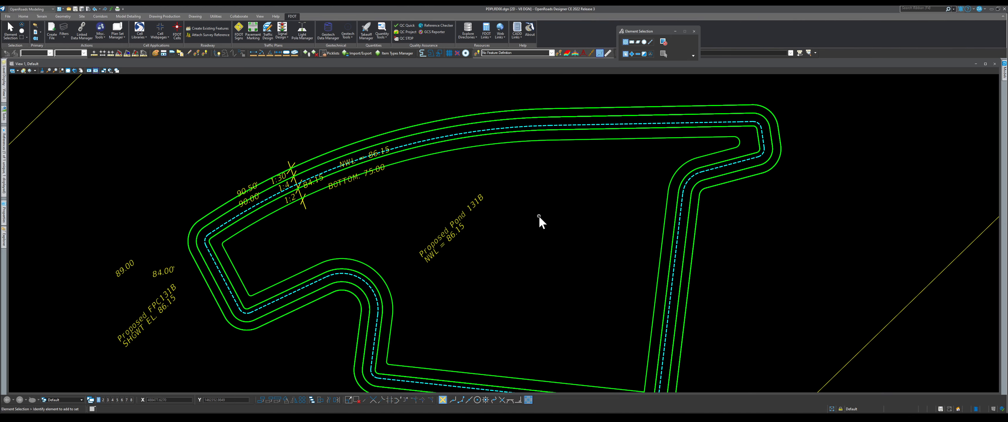
Step: Copy all referenced linework and labels of Proposed Pond 131B in place into the active design file, then clear the selection
scroll(479, 204, down, 2)
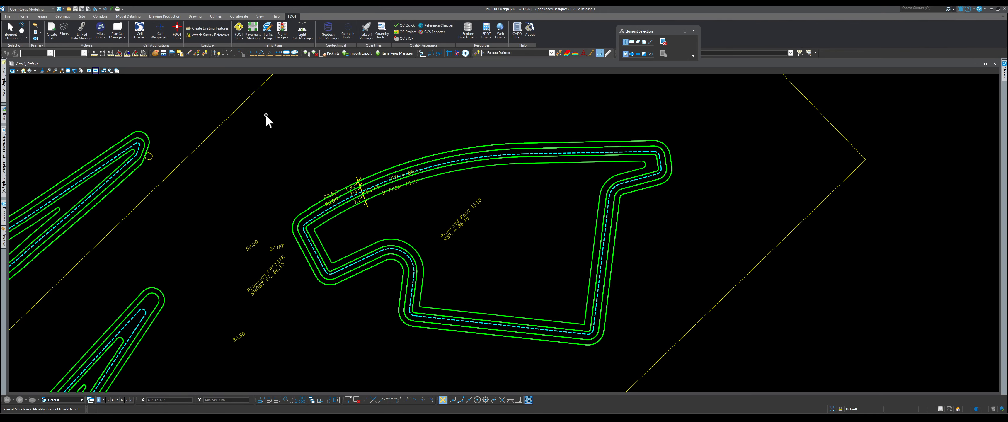
drag(212, 90, 678, 360)
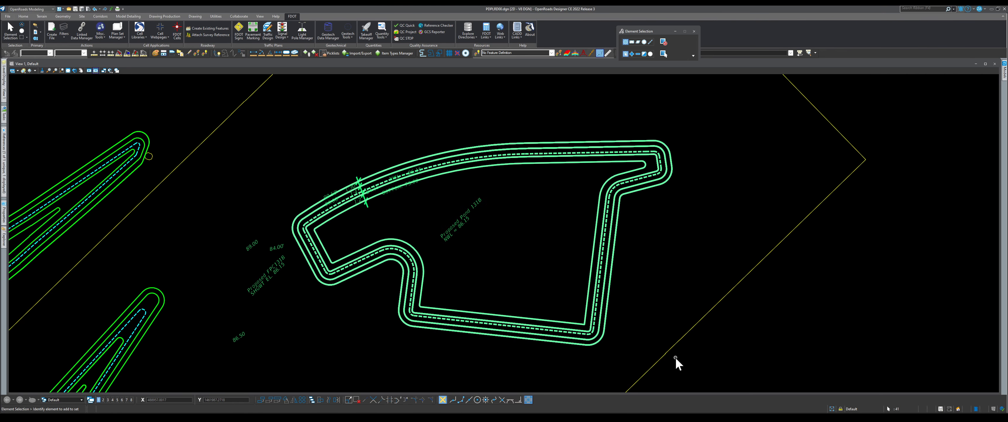
right_click(485, 247)
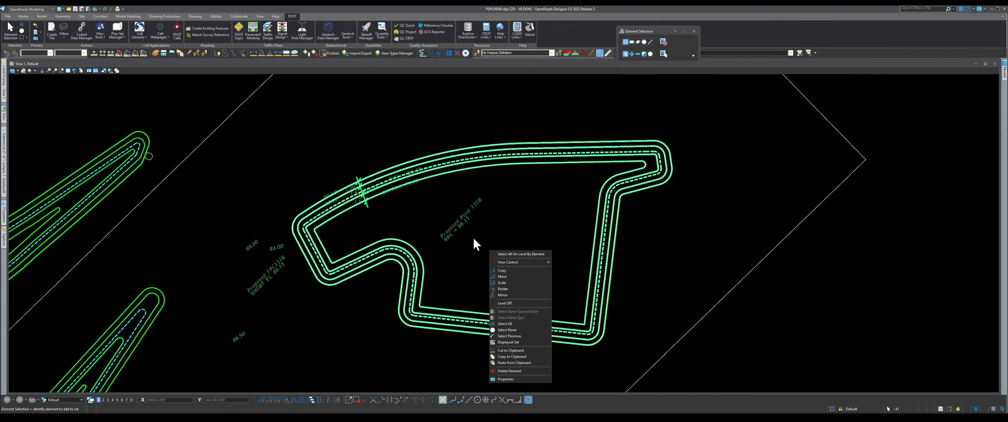
click(502, 270)
scroll(434, 242, up, 3)
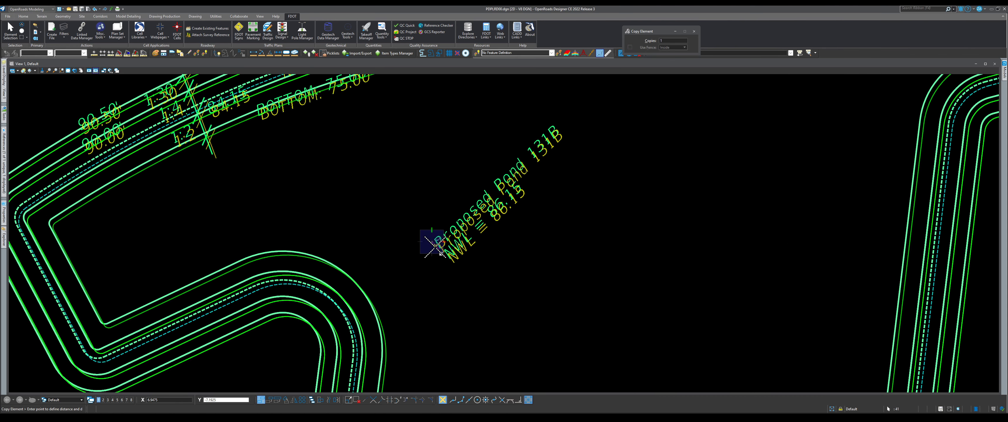
key(Escape)
scroll(433, 242, down, 4)
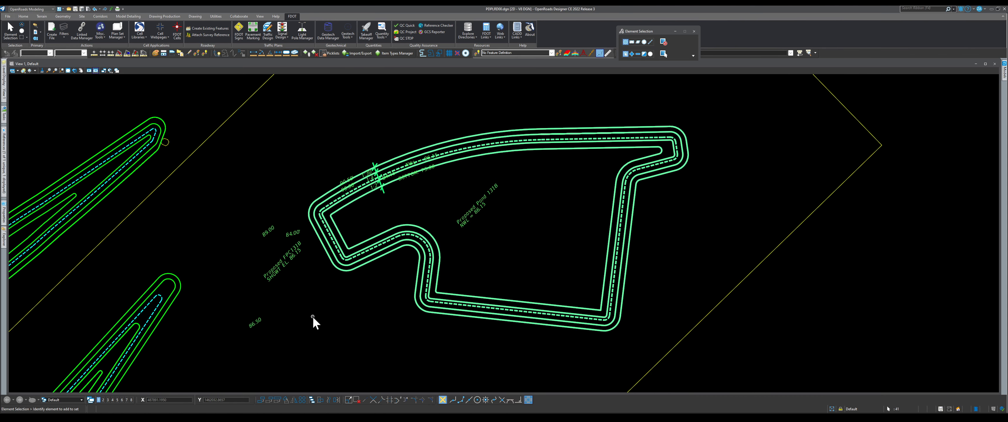
click(223, 207)
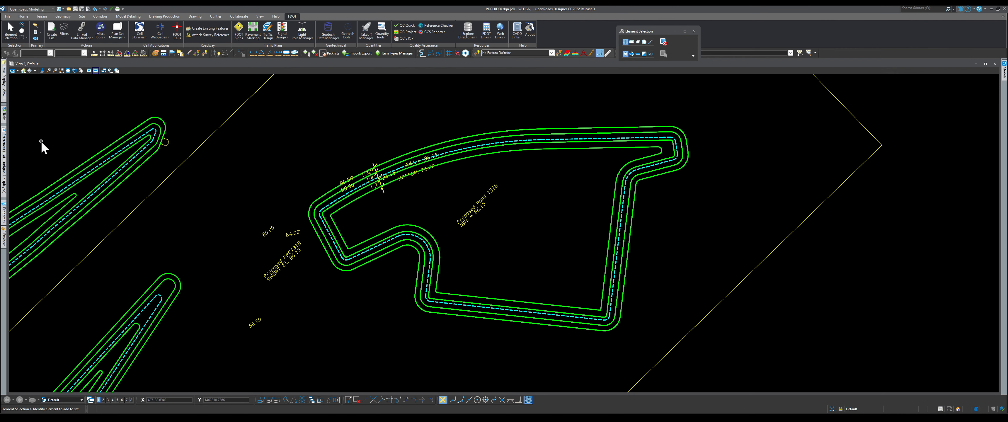
Step: Detach the attached pond reference file so only the copied Pond 131B elements remain
click(3, 139)
click(185, 91)
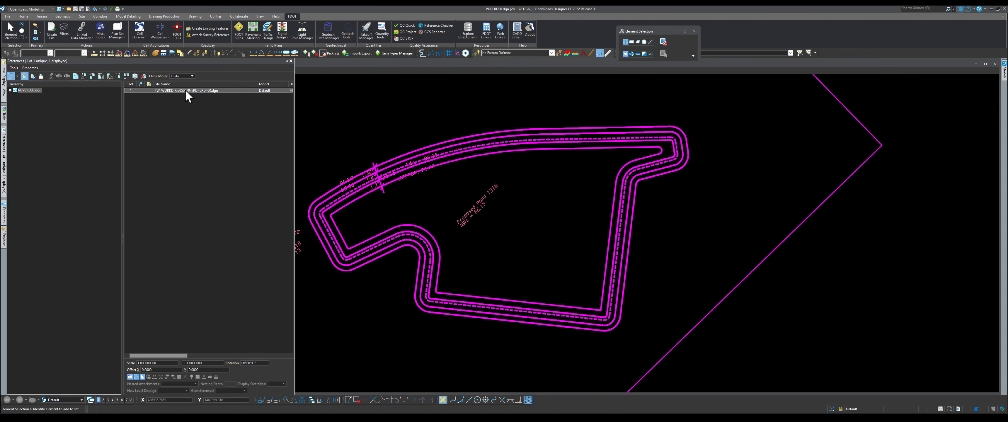
click(144, 76)
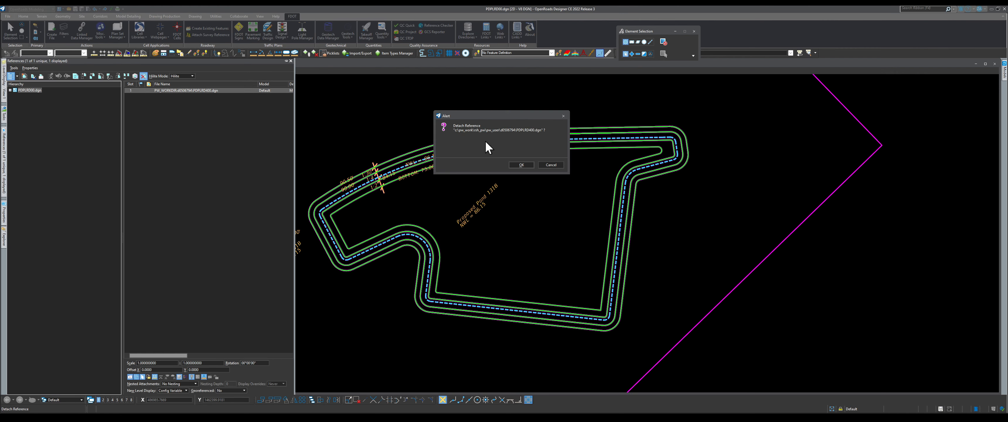
click(522, 166)
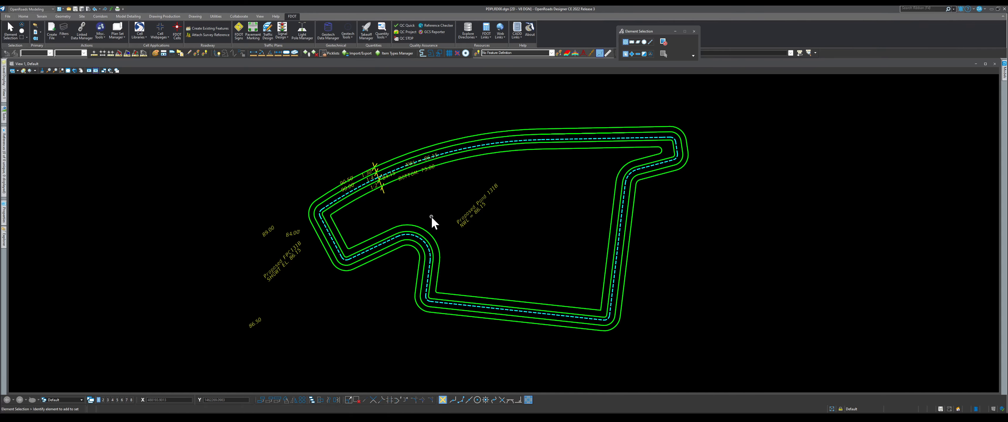
Step: Select the Pond 131B outlines one by one from the outermost to the innermost to inspect each shape
scroll(431, 172, up, 3)
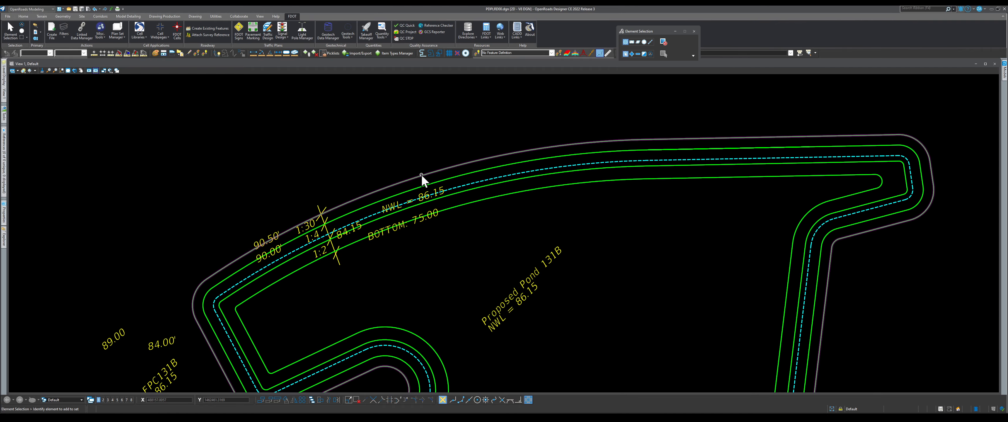
click(421, 175)
scroll(375, 147, down, 3)
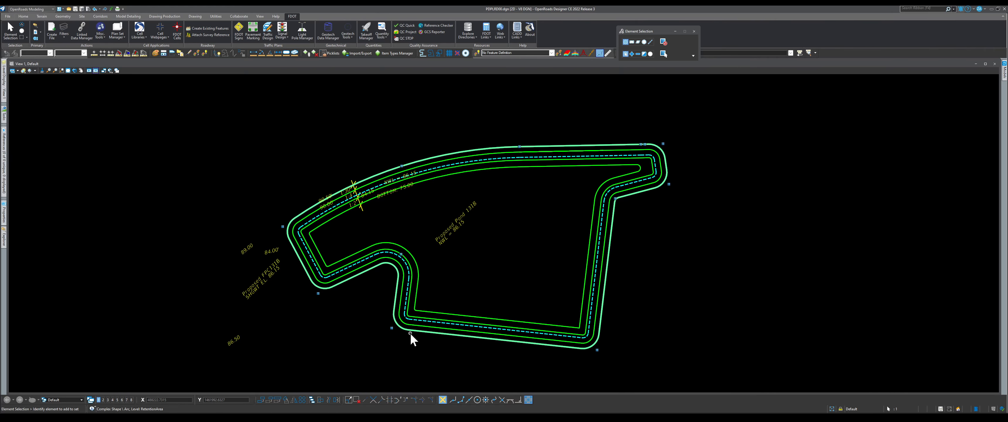
scroll(409, 333, up, 2)
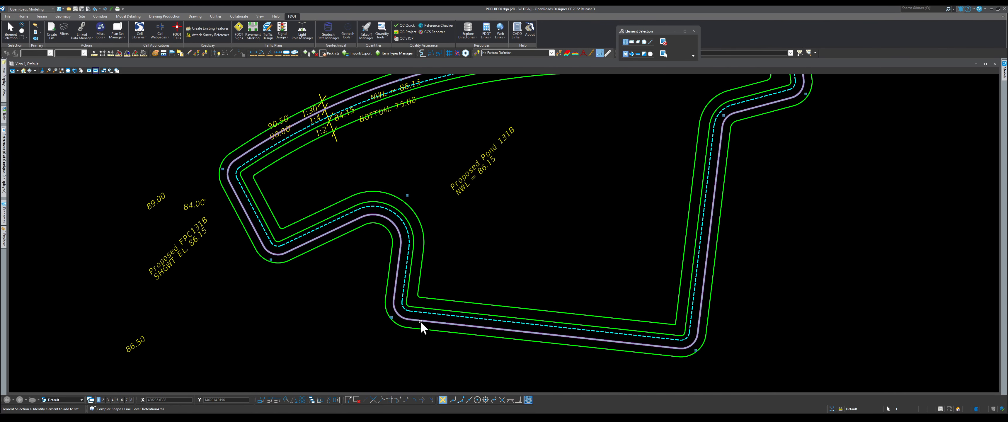
click(434, 313)
click(438, 310)
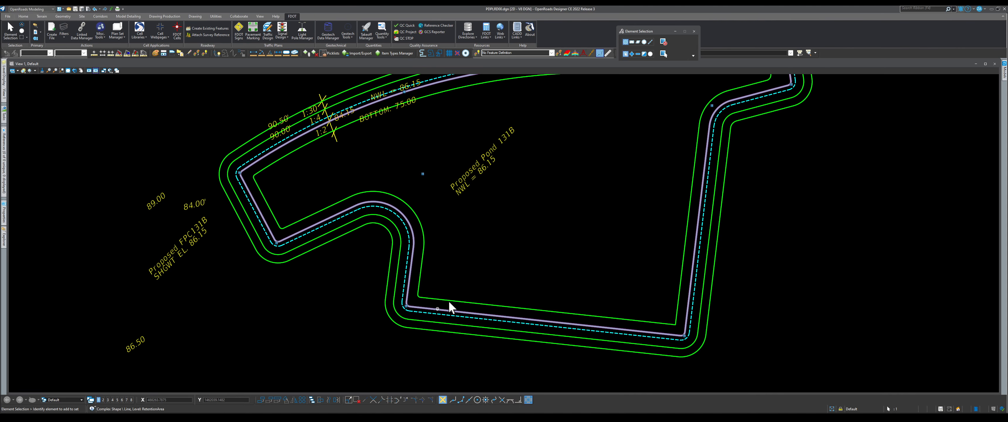
click(451, 299)
scroll(415, 301, down, 3)
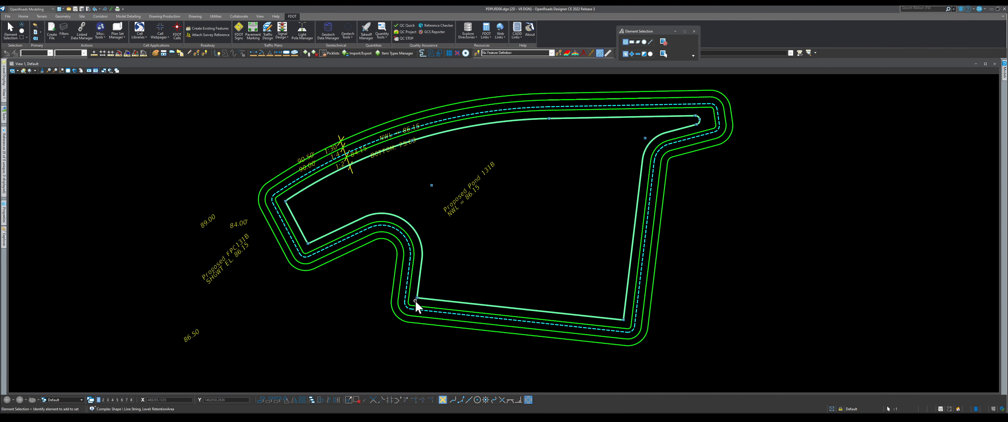
click(192, 17)
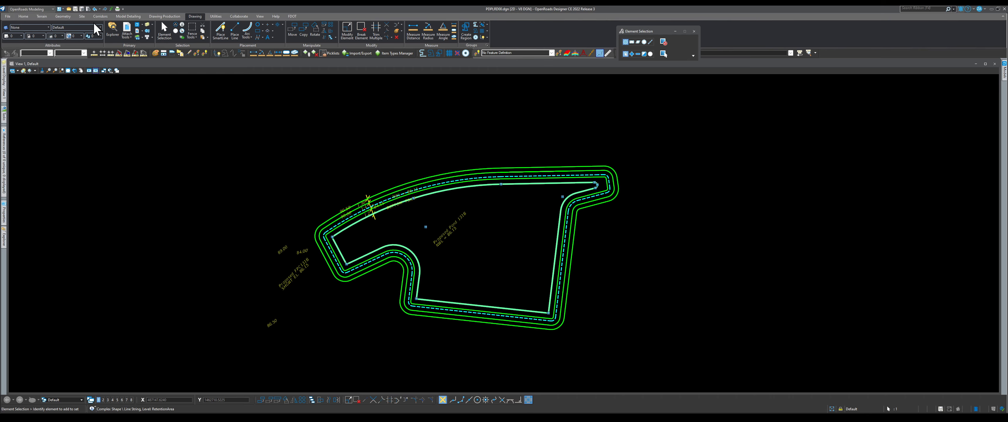
click(66, 17)
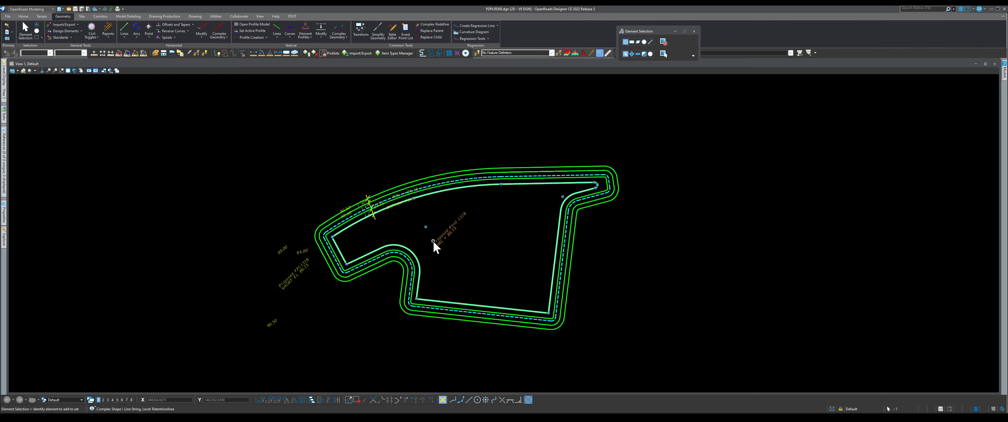
scroll(412, 198, up, 5)
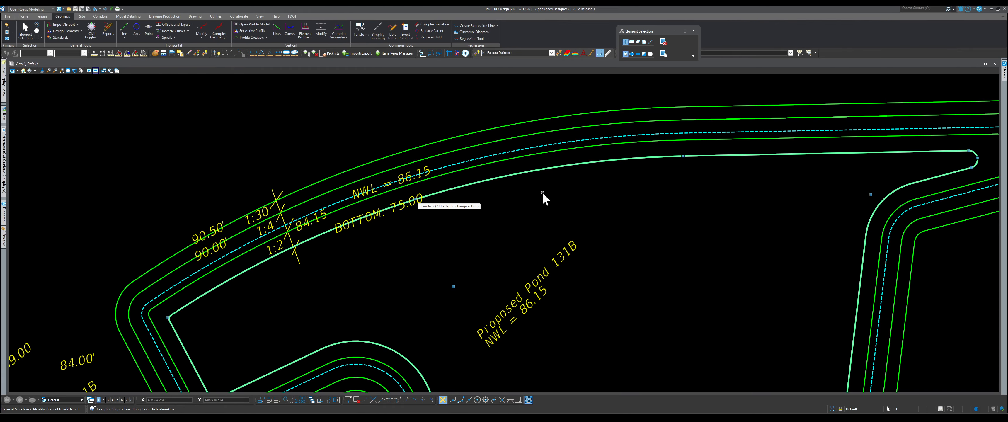
scroll(437, 231, down, 3)
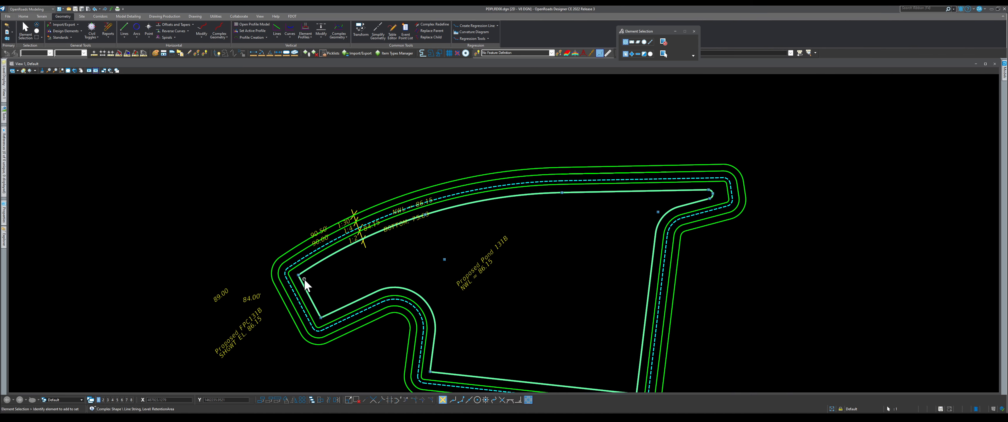
scroll(349, 276, up, 2)
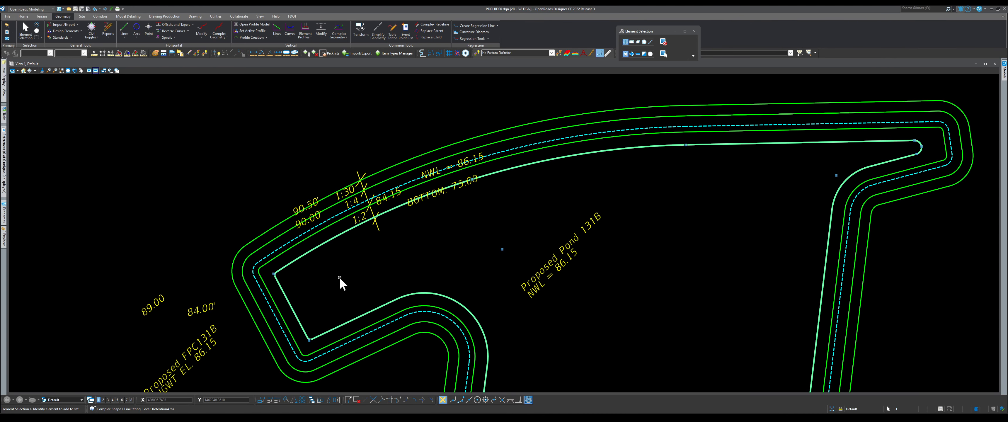
Step: Measure the radius of the outermost pond outline's rounded corner near the 90.50 label
click(234, 268)
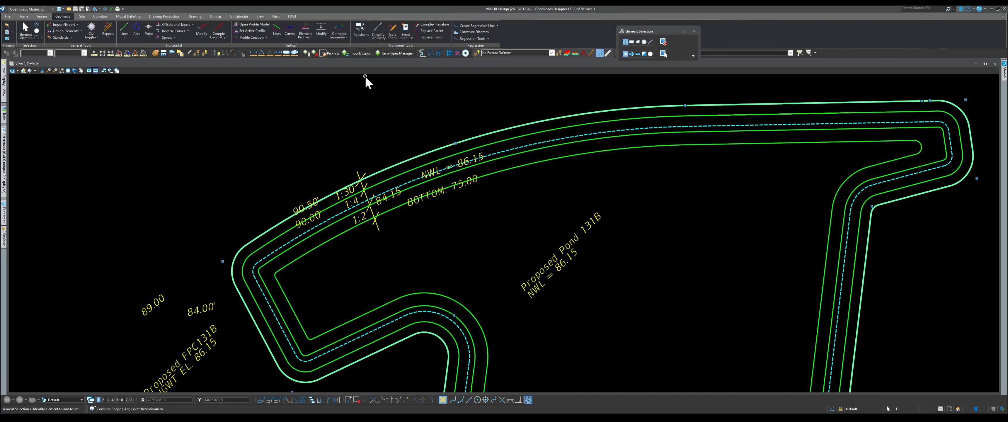
click(229, 145)
click(262, 52)
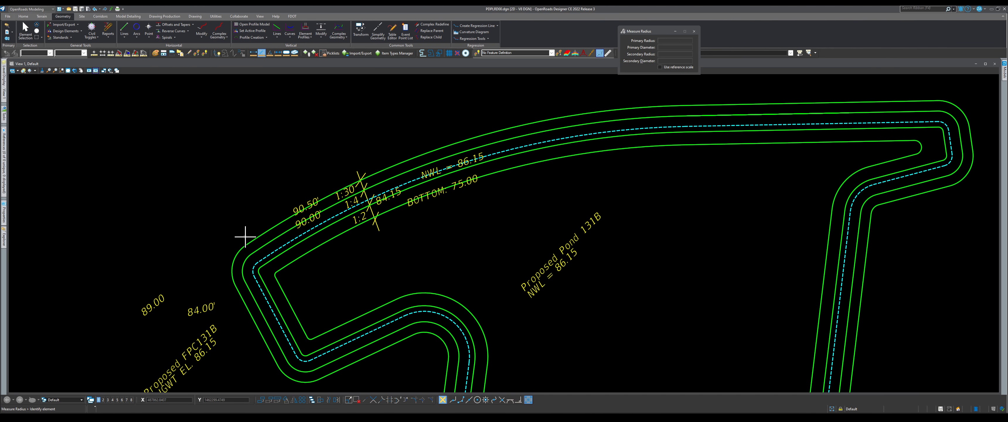
click(235, 258)
click(25, 30)
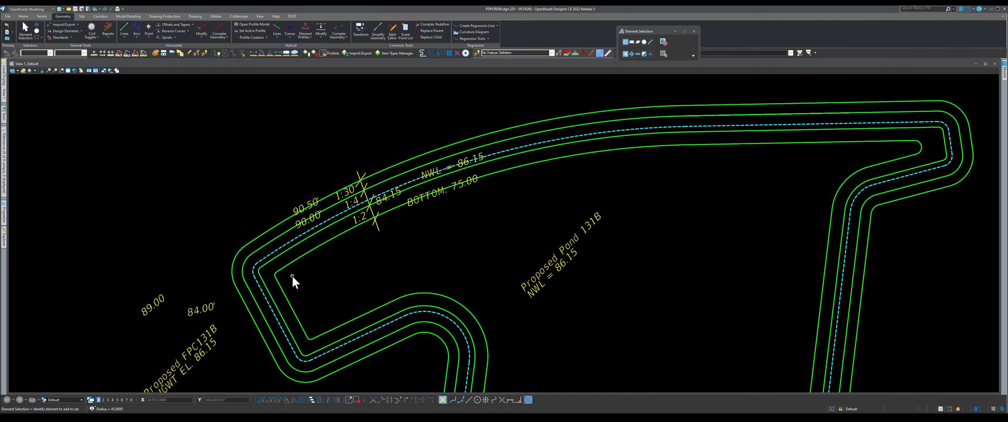
Step: Select the outermost pond outline to check its extent as a single shape, then clear the selection
click(264, 231)
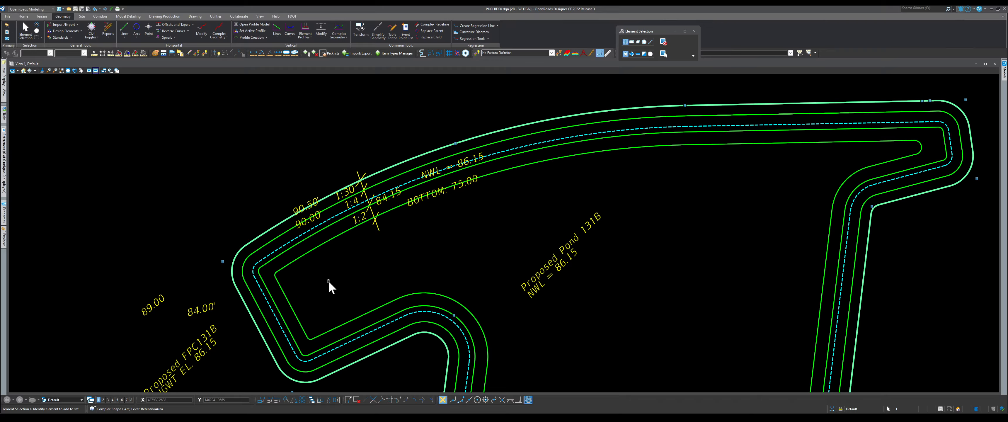
click(333, 266)
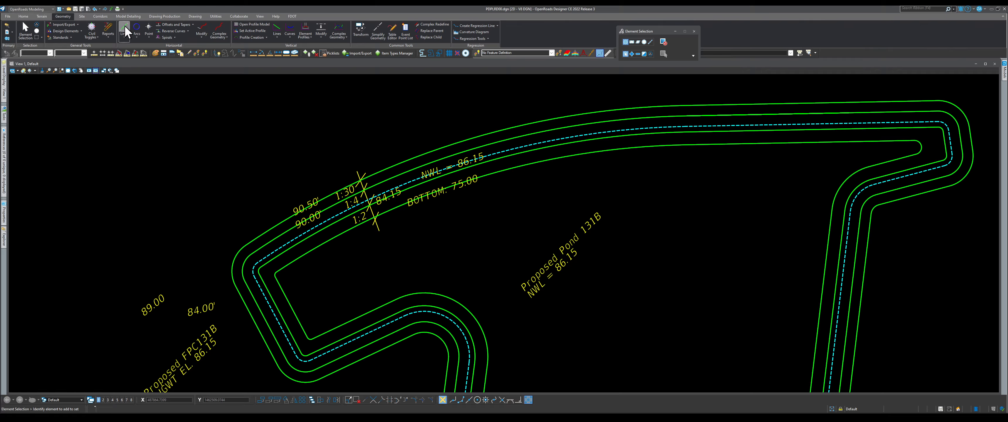
click(247, 243)
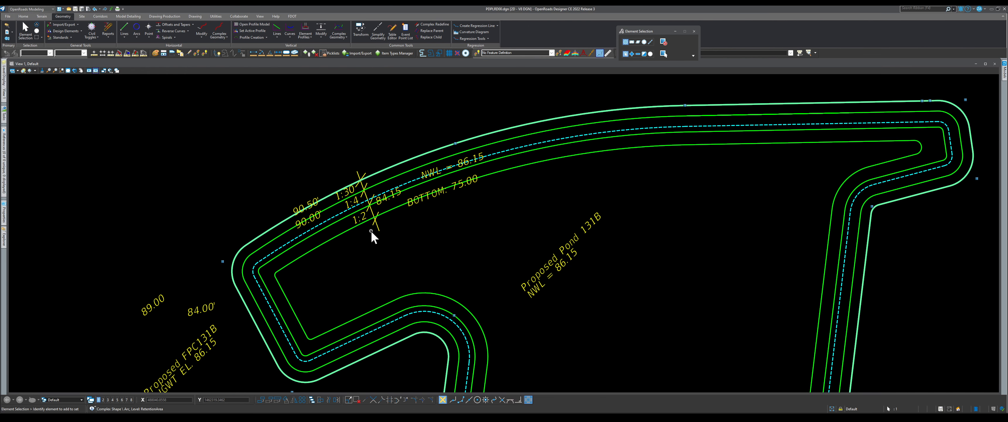
click(498, 216)
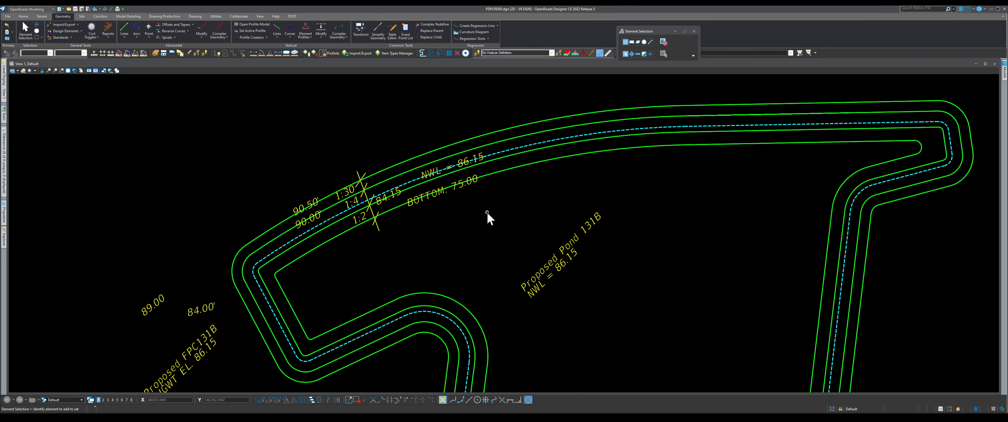
Step: Select the innermost pond outline to inspect it as a single shape, then clear the selection
scroll(278, 241, down, 2)
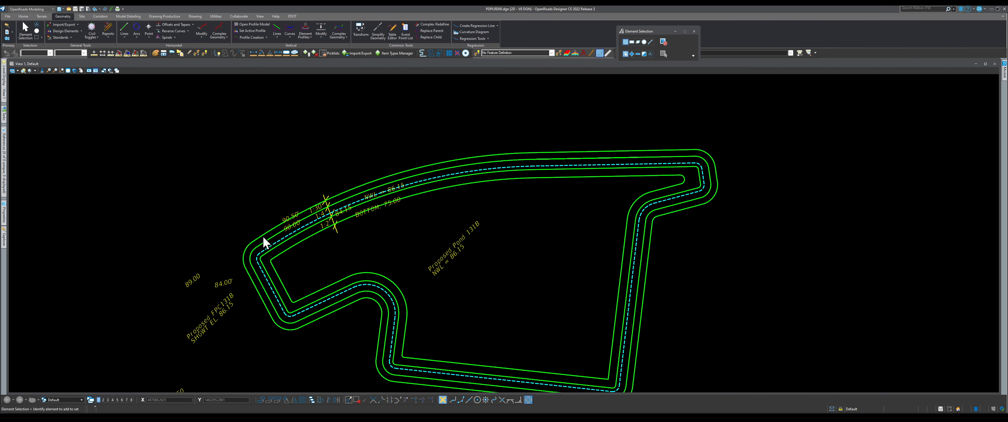
scroll(319, 175, down, 1)
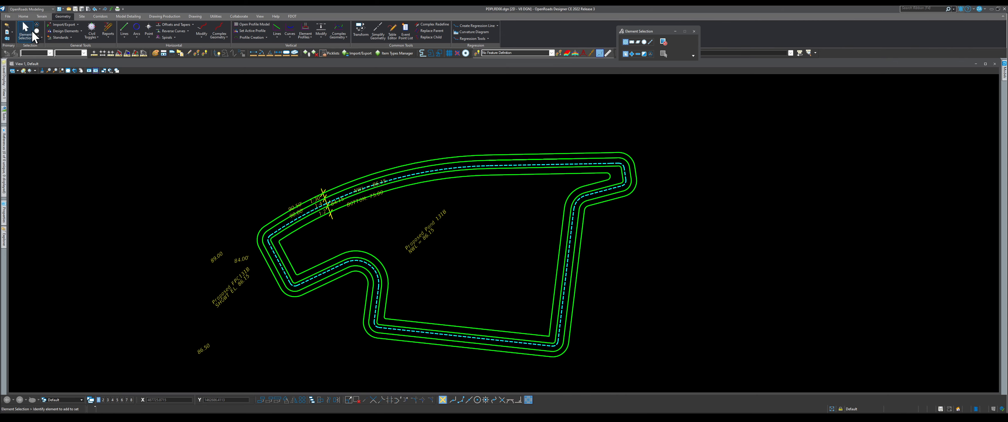
scroll(340, 207, up, 1)
click(337, 205)
scroll(338, 205, down, 1)
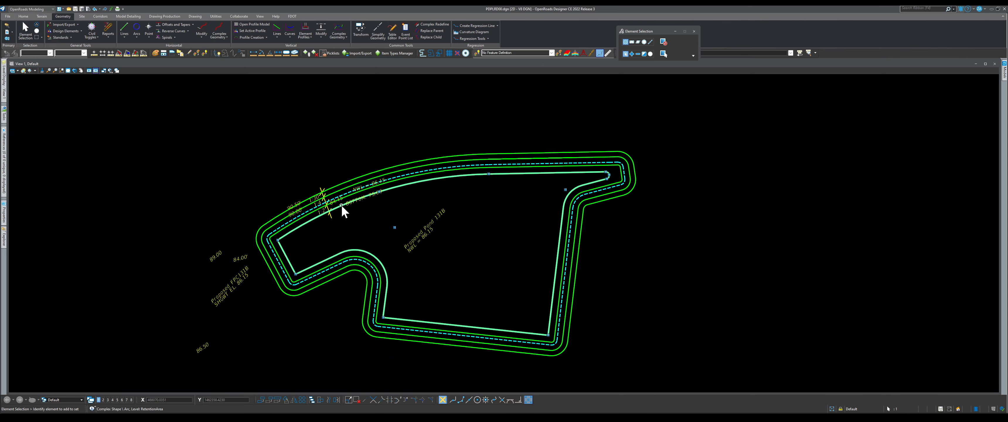
click(379, 218)
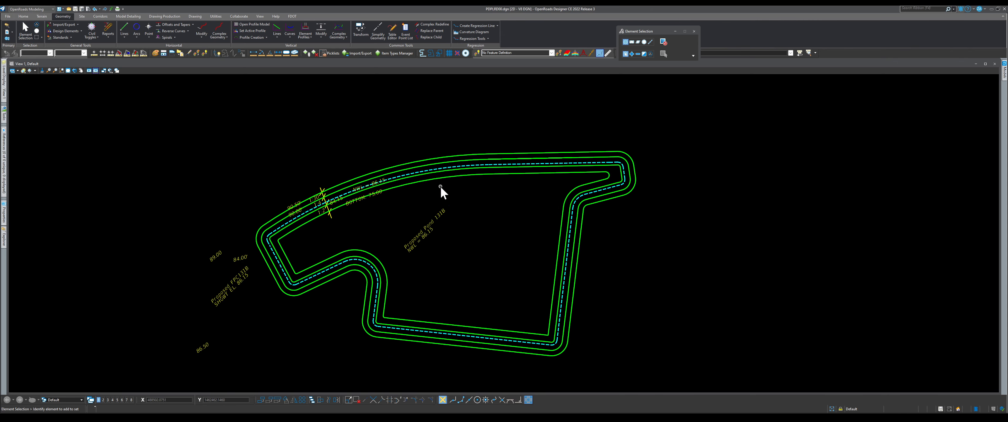
scroll(277, 159, down, 1)
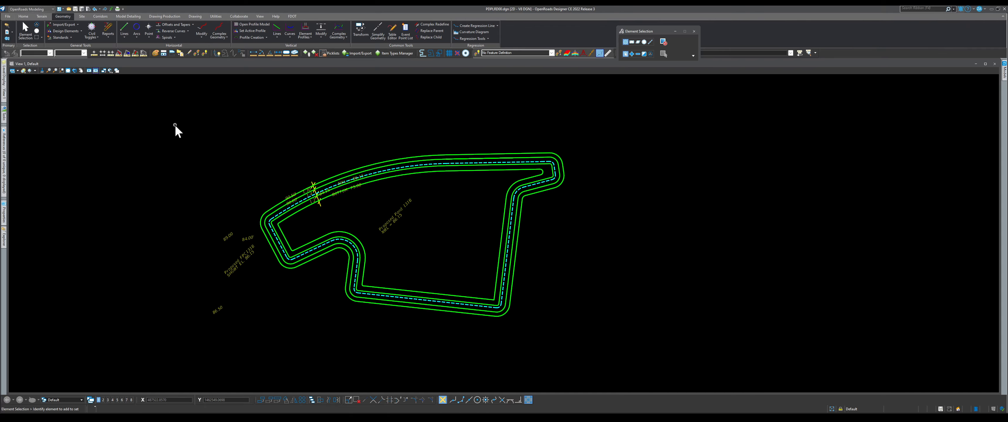
Step: Select all Pond 131B elements together to review what was copied, then clear the selection
drag(161, 118, 613, 341)
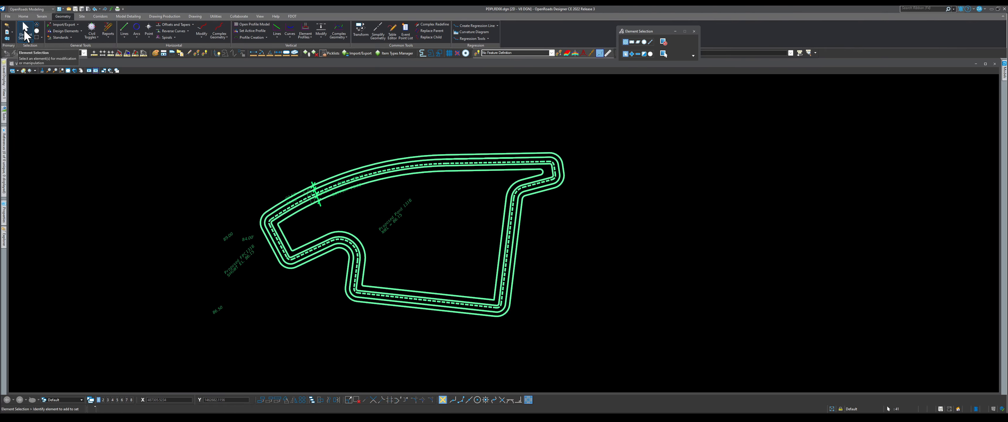
click(245, 136)
scroll(325, 183, up, 4)
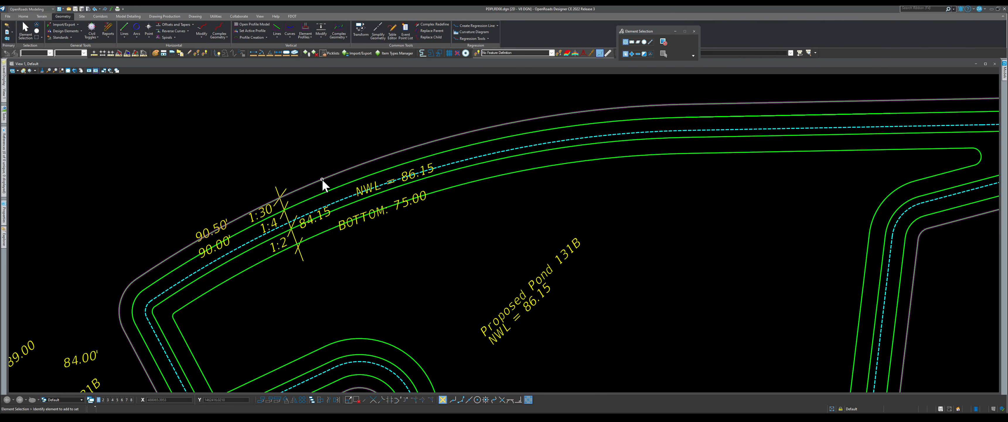
scroll(322, 180, down, 2)
Step: Trace the short straight edge at the northeast tip of the outermost outline with a SmartLine between its two rounded corners
click(23, 17)
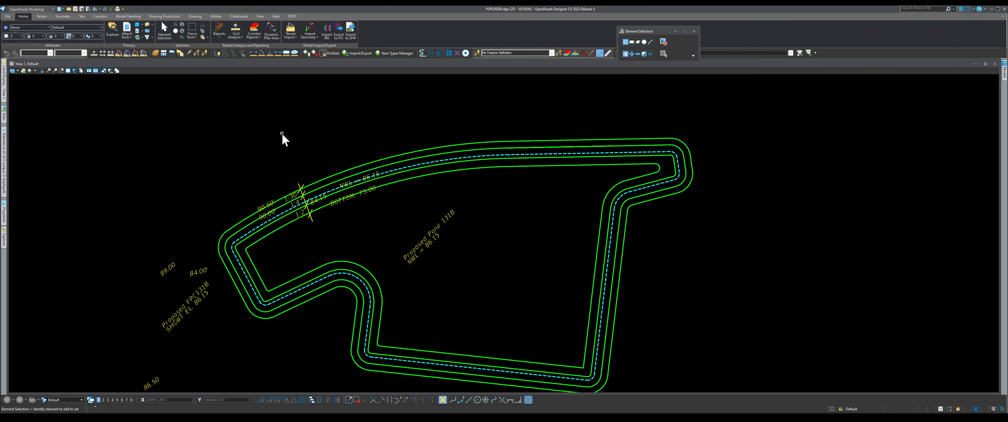
click(195, 17)
click(220, 29)
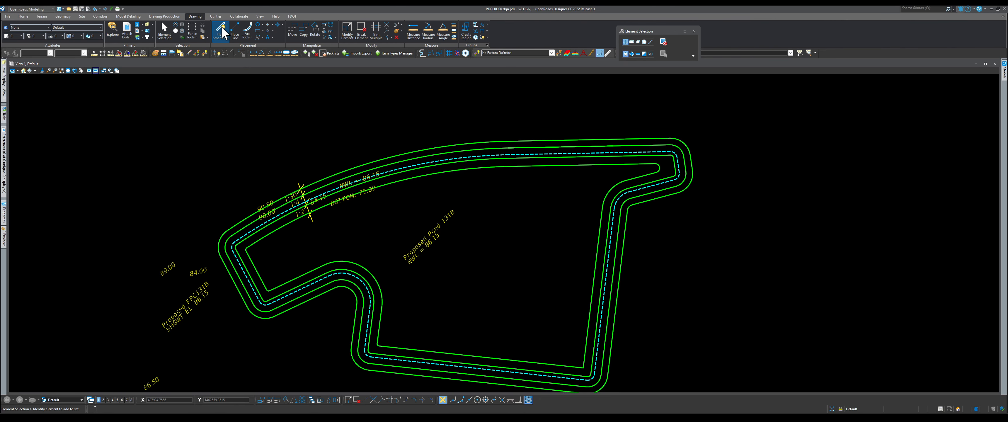
scroll(691, 155, up, 3)
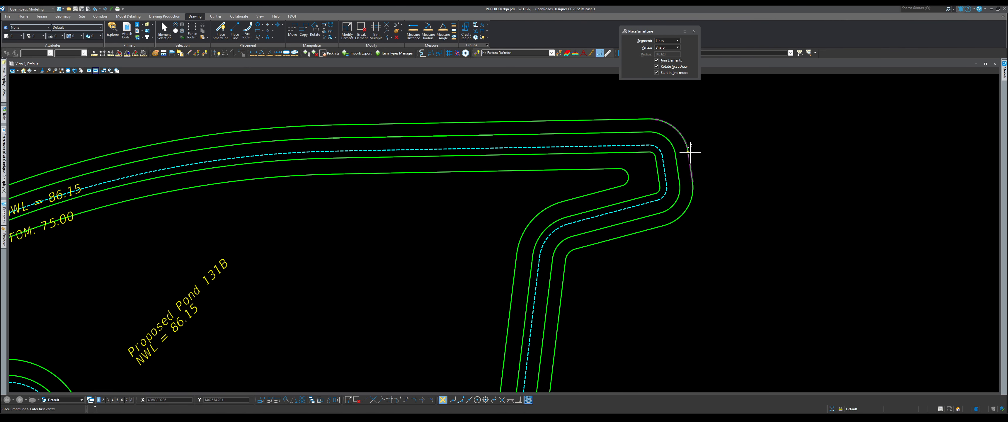
click(689, 151)
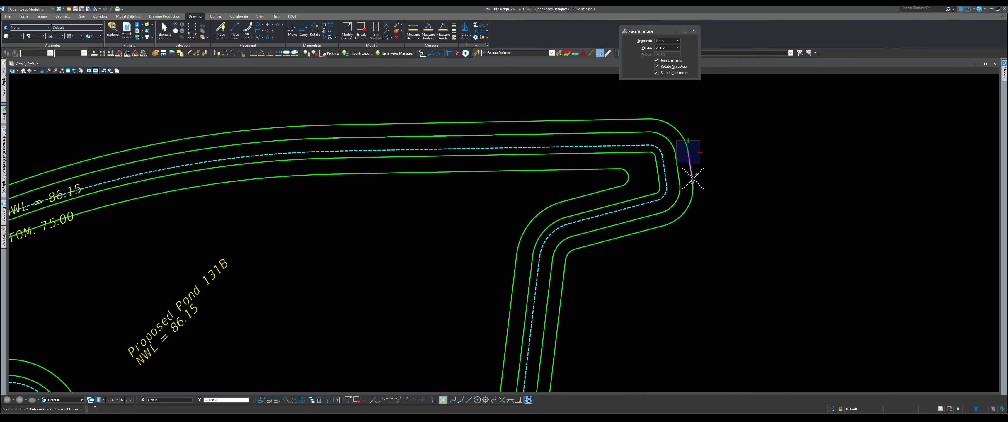
click(692, 179)
right_click(690, 172)
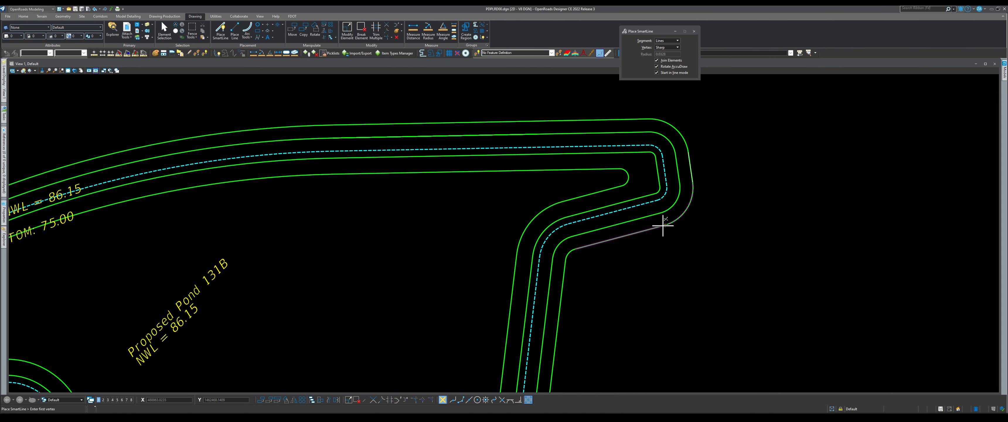
Step: Trace the outermost outline's slanted edge below the northeast tip and its long east side as two separate straight SmartLines
click(663, 225)
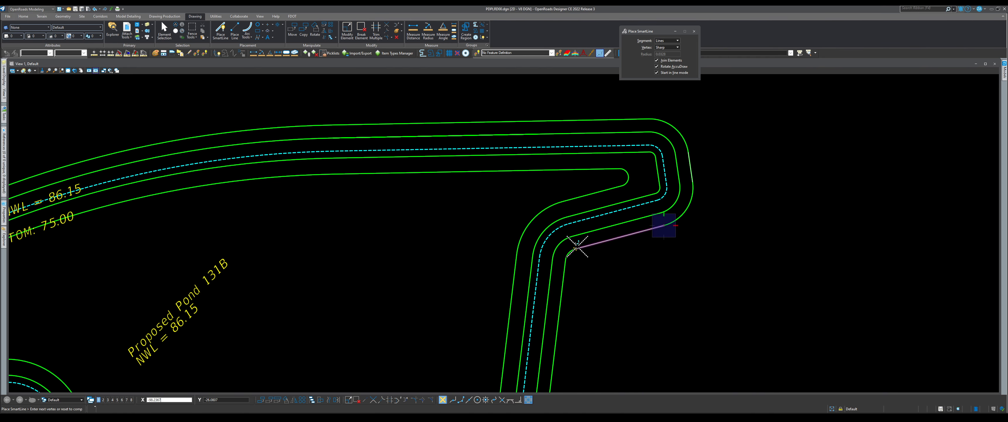
click(577, 246)
right_click(577, 247)
scroll(537, 172, down, 4)
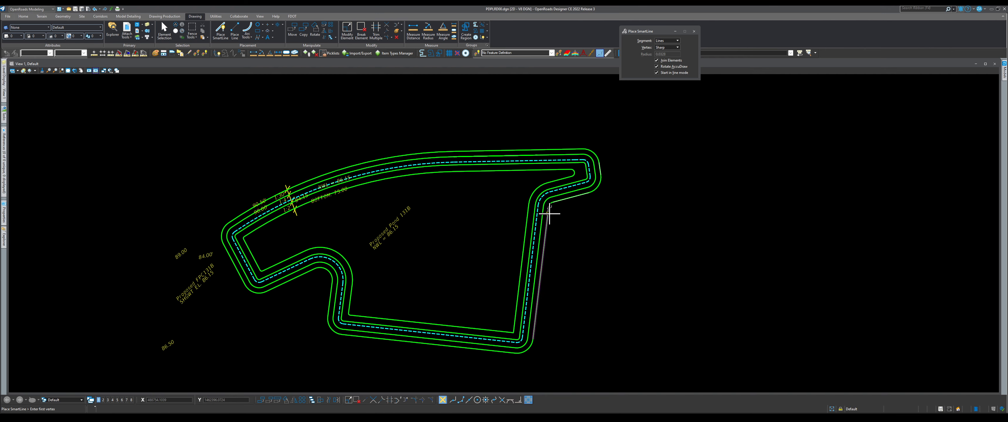
click(548, 206)
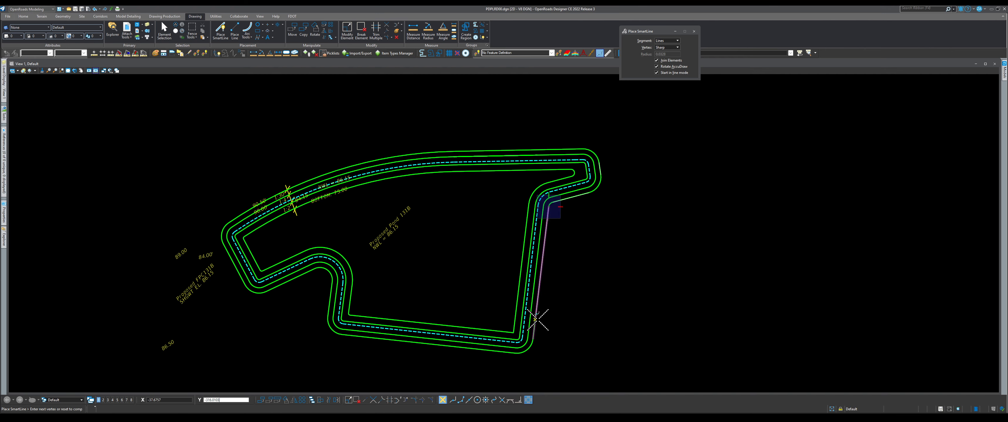
click(534, 334)
right_click(536, 336)
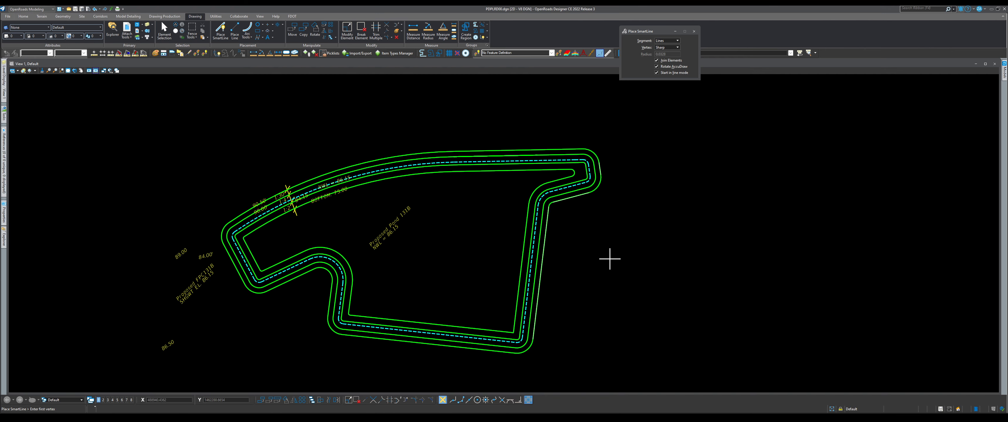
Step: Trace the long straight south edge of the outermost outline with a SmartLine between its two rounded corners
scroll(612, 256, down, 2)
scroll(541, 329, up, 4)
click(566, 303)
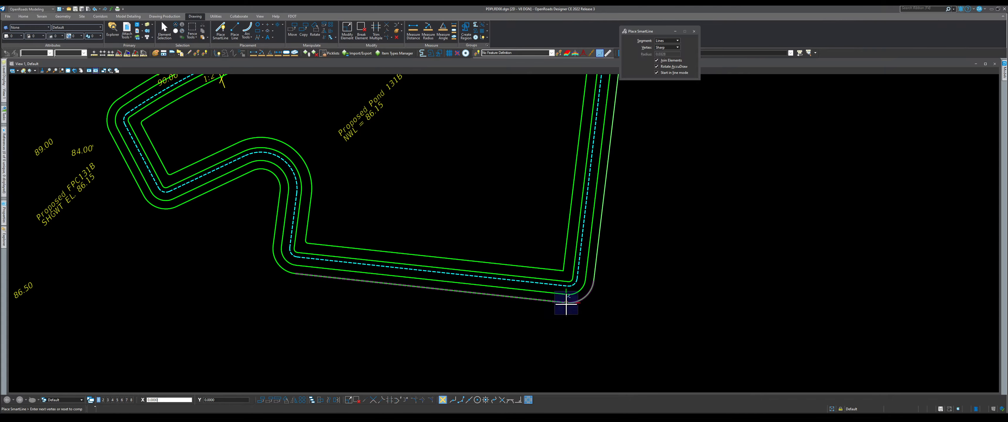
scroll(286, 261, up, 2)
click(297, 280)
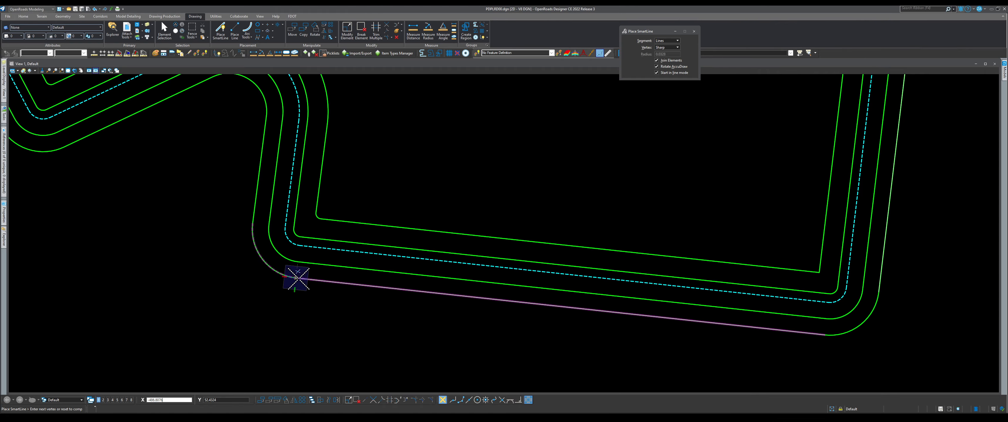
right_click(334, 299)
Step: Trace the two straight edges on either side of the southwest notch's curve on the outermost outline as separate SmartLines
scroll(334, 298, down, 4)
click(300, 268)
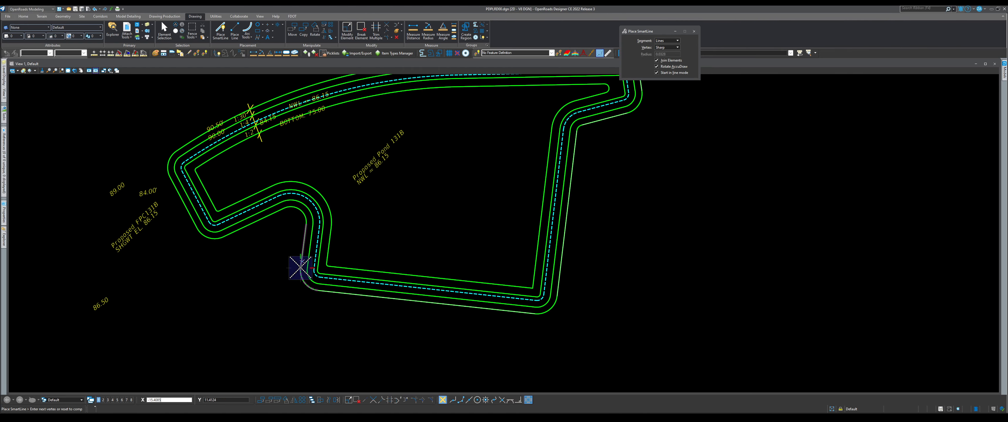
click(306, 224)
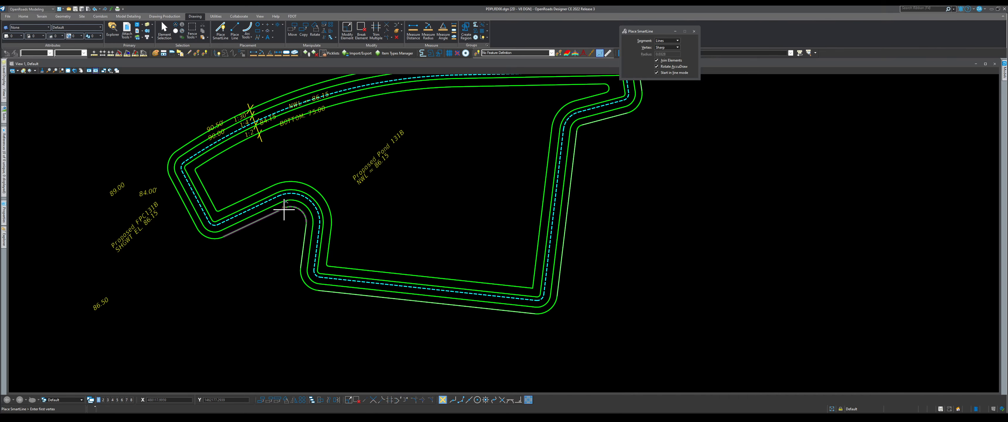
click(285, 208)
click(222, 236)
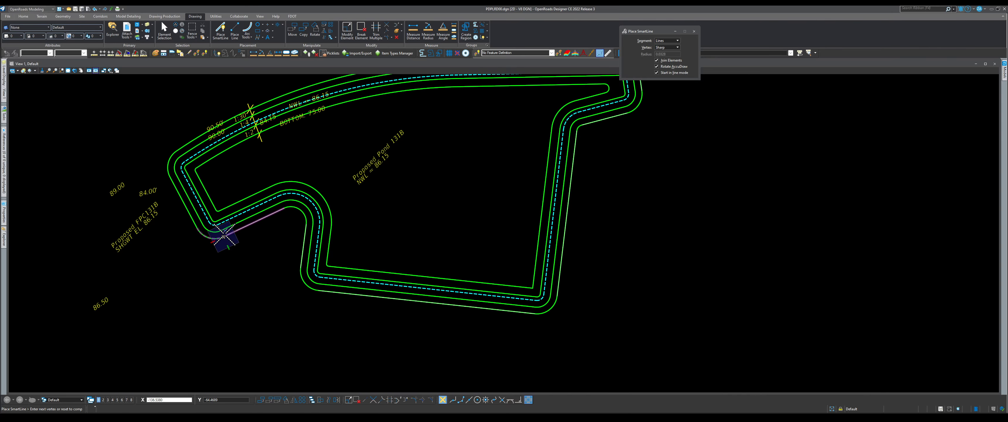
right_click(219, 234)
Step: Trace the straight west end of the outermost outline with a SmartLine between its two rounded corners
scroll(170, 187, up, 3)
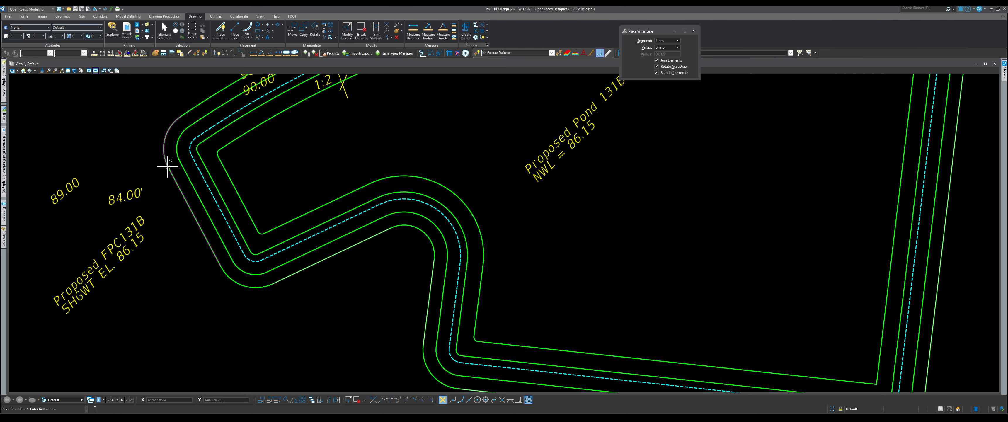
click(168, 167)
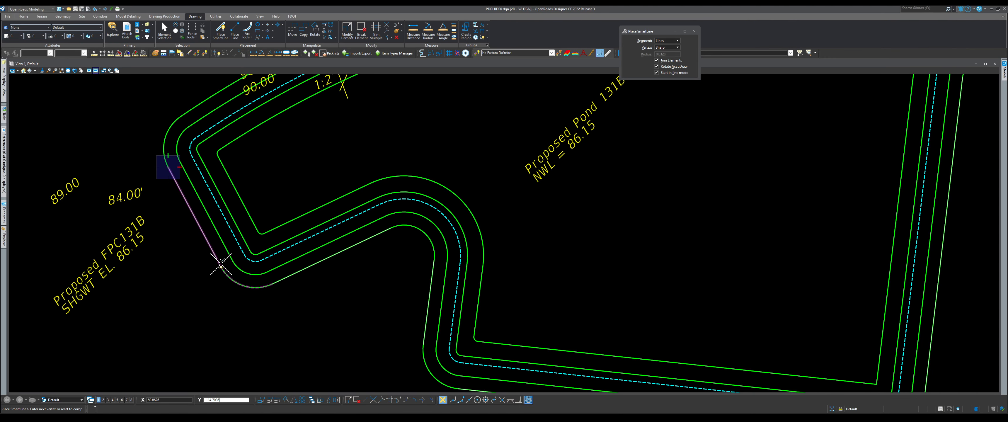
click(221, 266)
right_click(221, 266)
scroll(220, 267, down, 5)
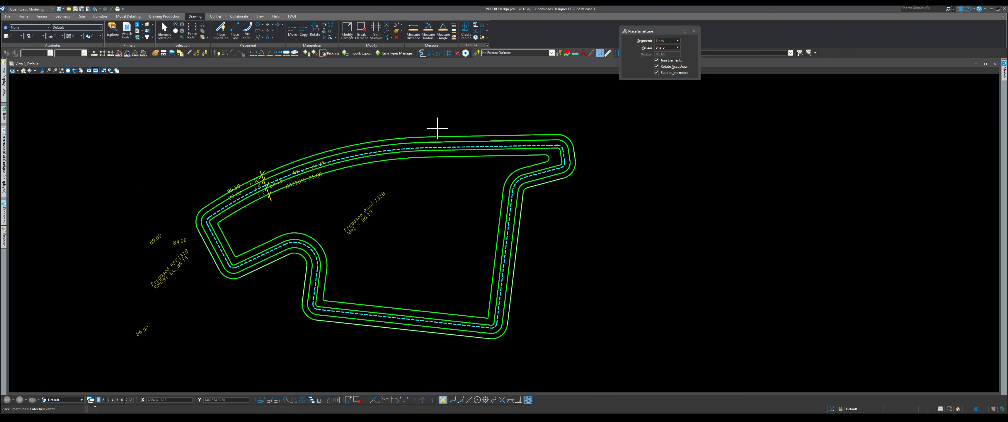
Step: Trace the straight north edge of the outermost outline with a SmartLine from the long curve's end to the northeast corner
click(428, 136)
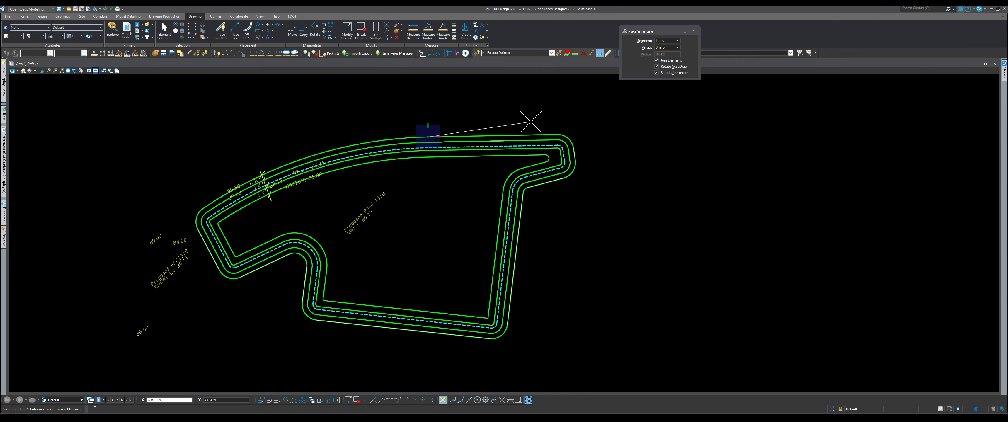
click(548, 135)
right_click(558, 130)
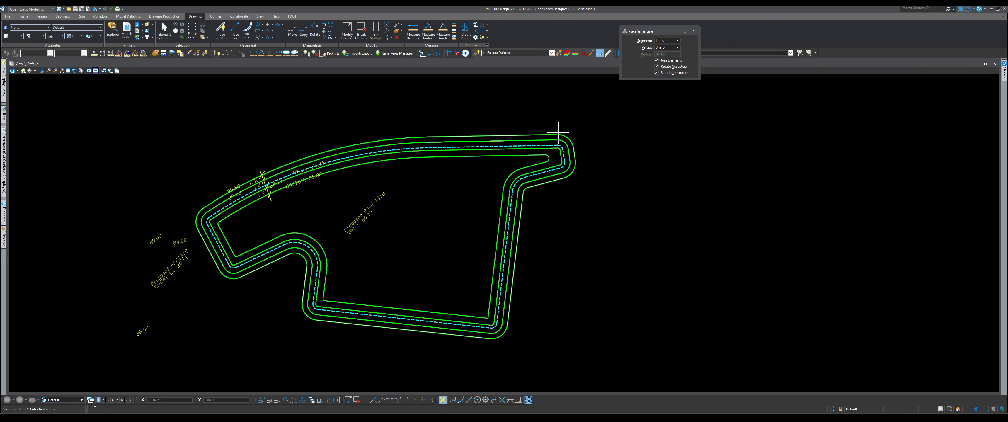
scroll(561, 140, up, 3)
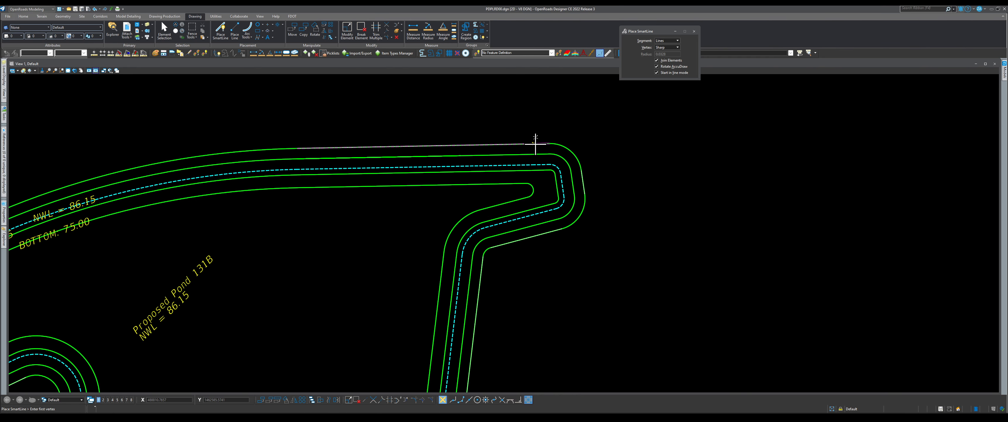
click(534, 143)
right_click(544, 142)
scroll(547, 142, down, 4)
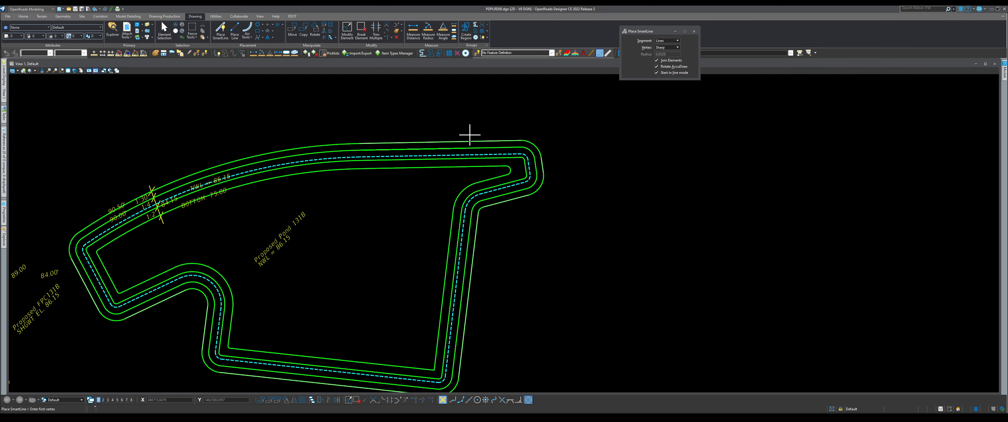
Step: Trace the northeast rounded corner of the outermost outline with an arc using the Start, End, Mid method
click(249, 30)
scroll(567, 131, up, 4)
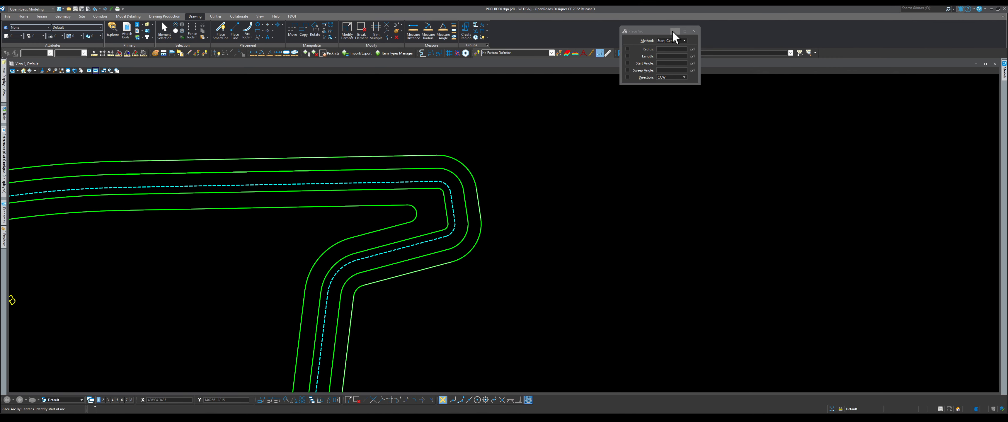
click(672, 41)
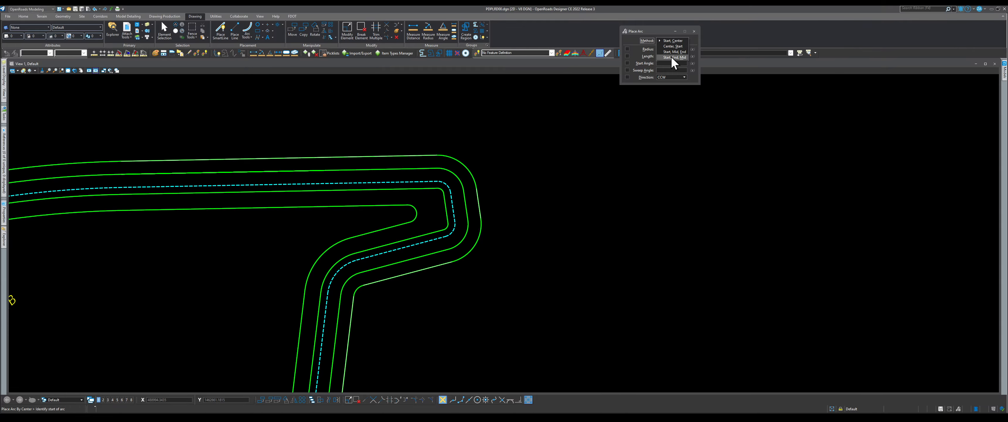
click(671, 56)
scroll(446, 154, up, 2)
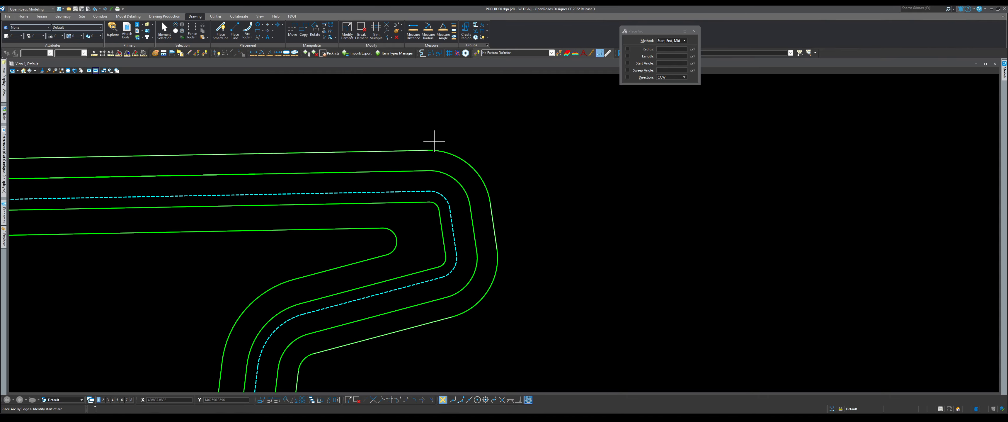
click(490, 199)
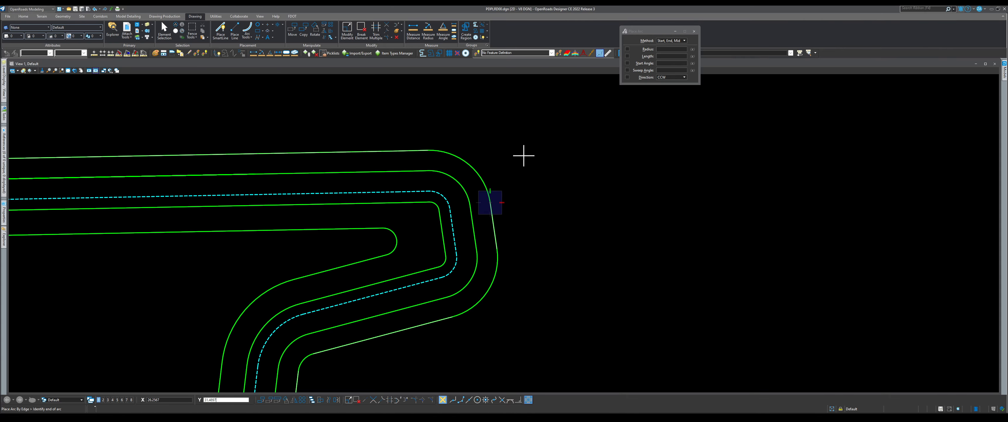
click(430, 150)
click(462, 158)
scroll(551, 164, down, 1)
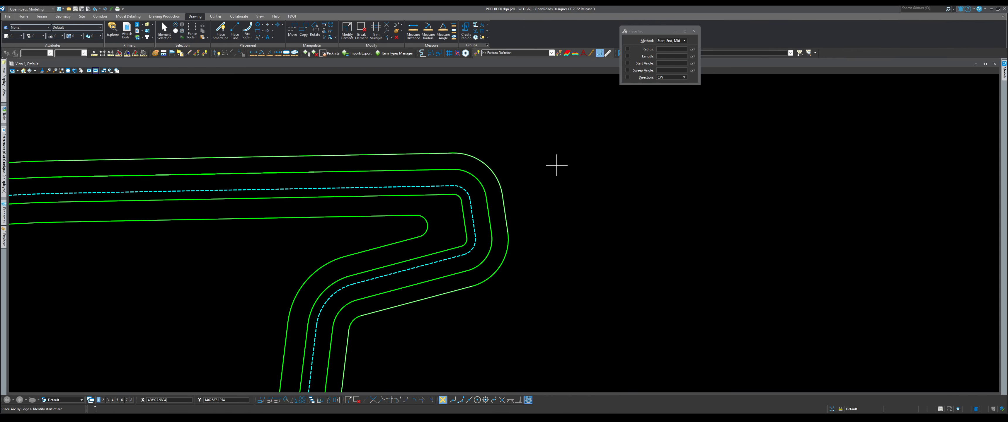
Step: Trace the long curved north edge of the outermost outline with an arc using the Start, End, Mid method
scroll(556, 164, down, 2)
scroll(209, 183, up, 2)
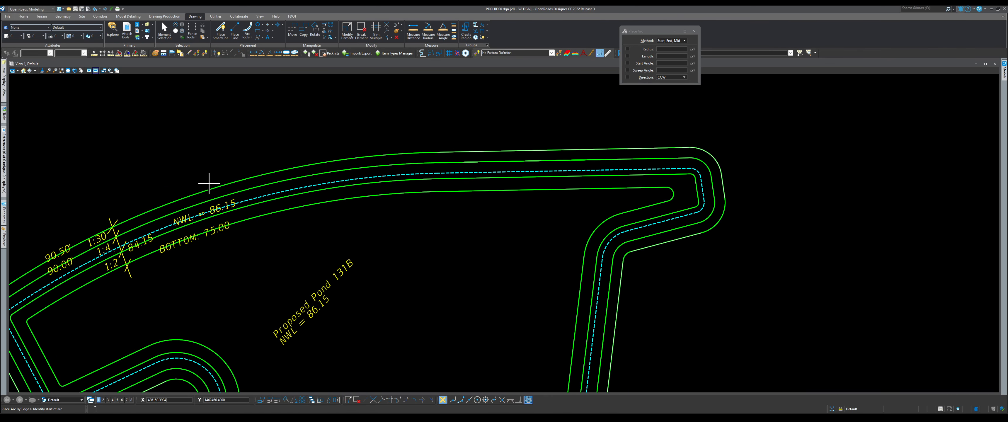
click(431, 146)
scroll(434, 147, down, 1)
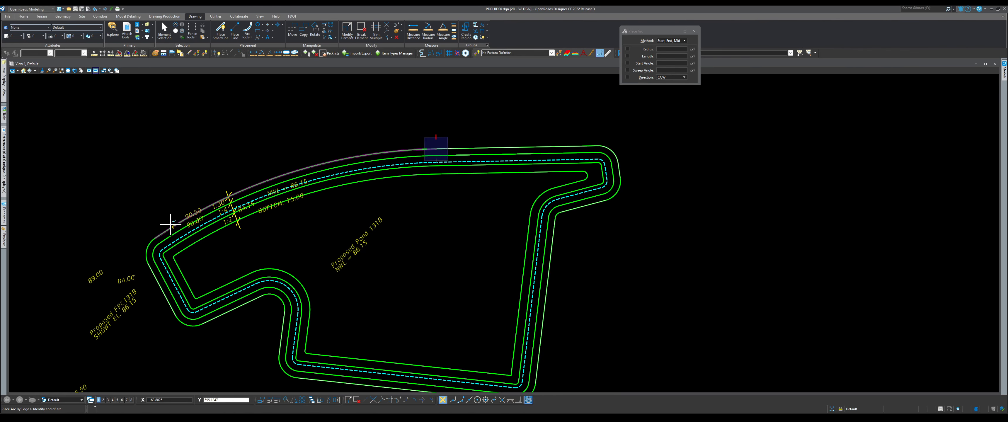
click(156, 235)
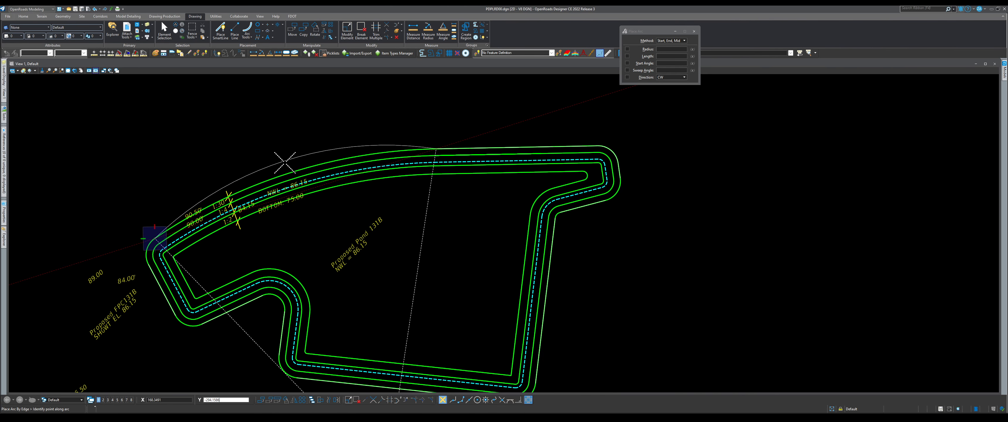
click(286, 171)
Step: Trace the northwest rounded corner of the outermost outline with a Start, End, Mid arc
scroll(351, 121, down, 1)
scroll(218, 211, up, 3)
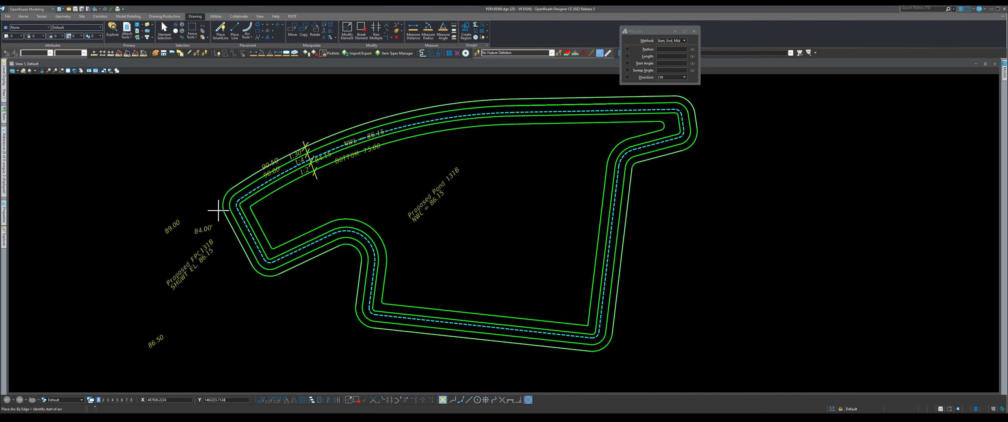
click(252, 150)
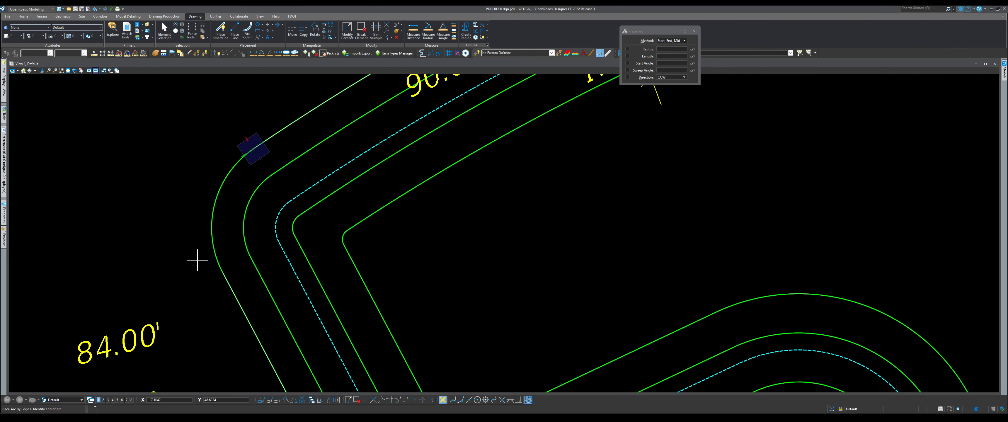
click(213, 208)
Step: Trace the rounded corner at the south end of the outermost outline's west edge with a Start, End, Mid arc
scroll(189, 182, down, 4)
scroll(218, 249, up, 5)
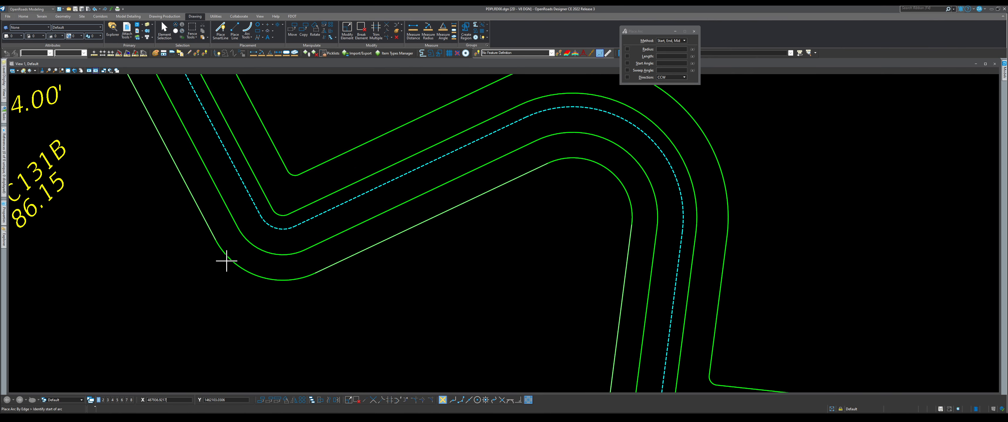
click(216, 240)
click(314, 273)
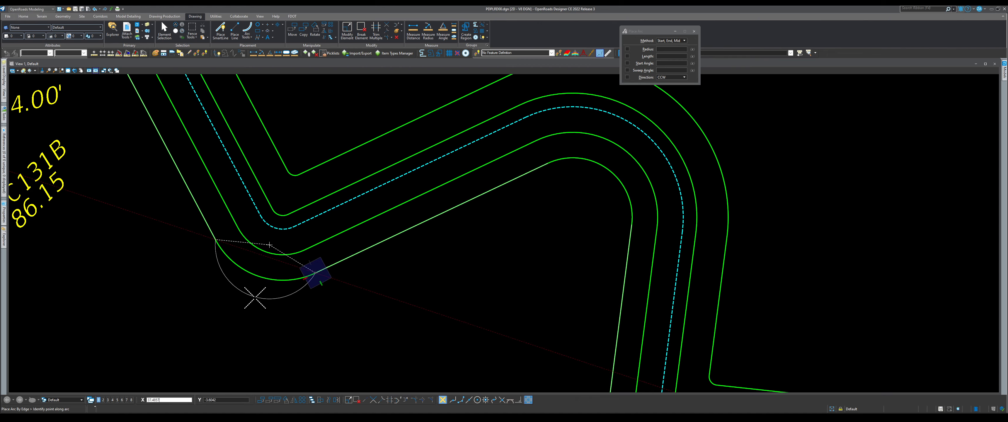
click(255, 275)
Step: Trace the rounded corner between the notch's vertical edge and the south edge of the outermost outline with an arc
scroll(176, 260, down, 4)
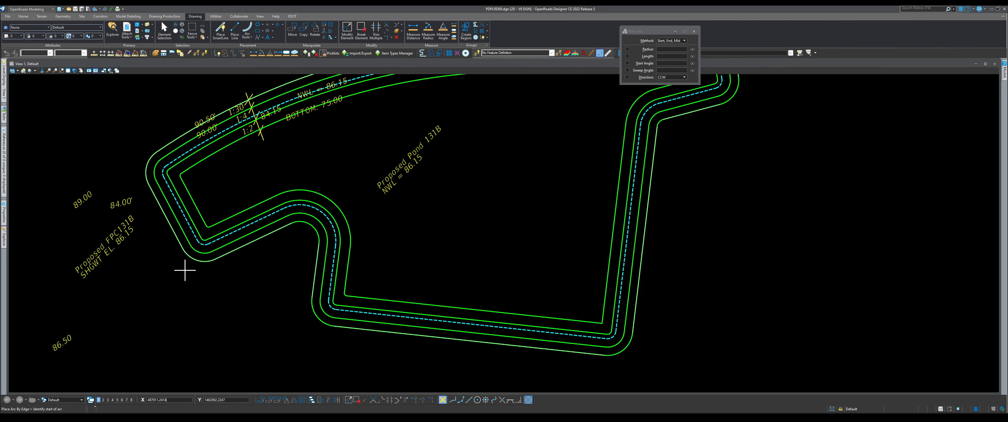
scroll(330, 323, up, 6)
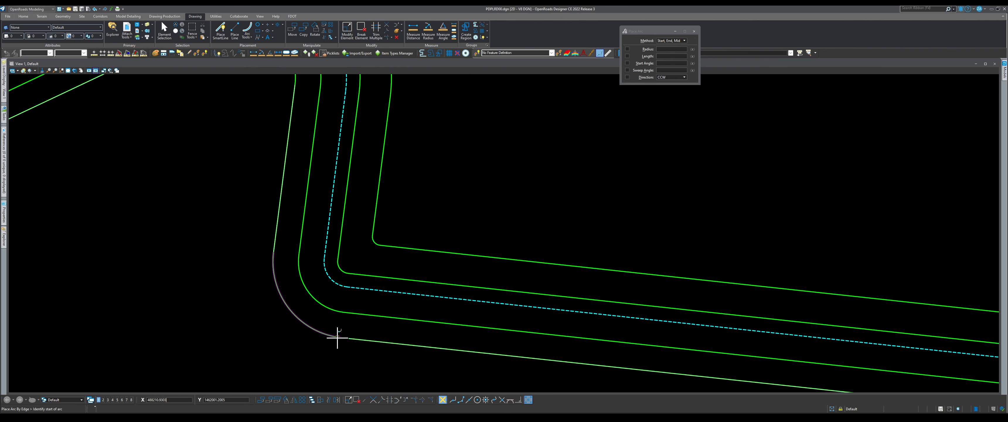
click(337, 337)
click(272, 258)
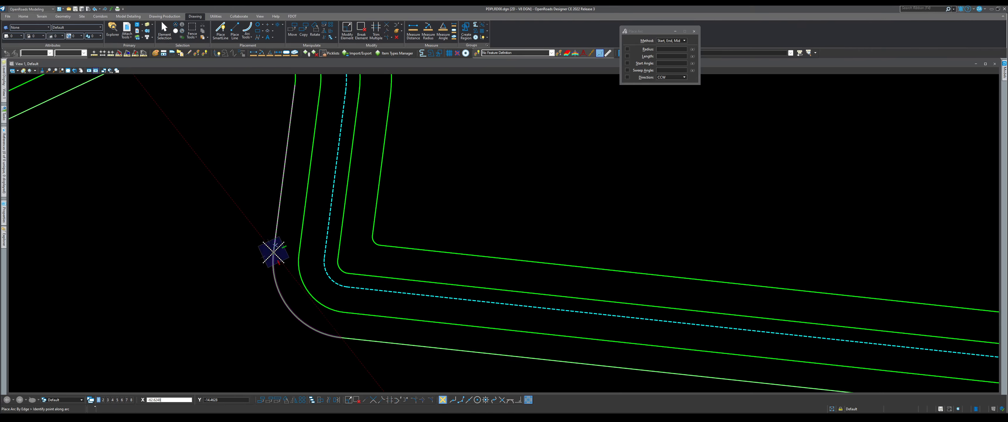
click(279, 297)
Step: Trace the southeast rounded corner of the outermost outline with a Start, End, Mid arc
scroll(180, 249, down, 5)
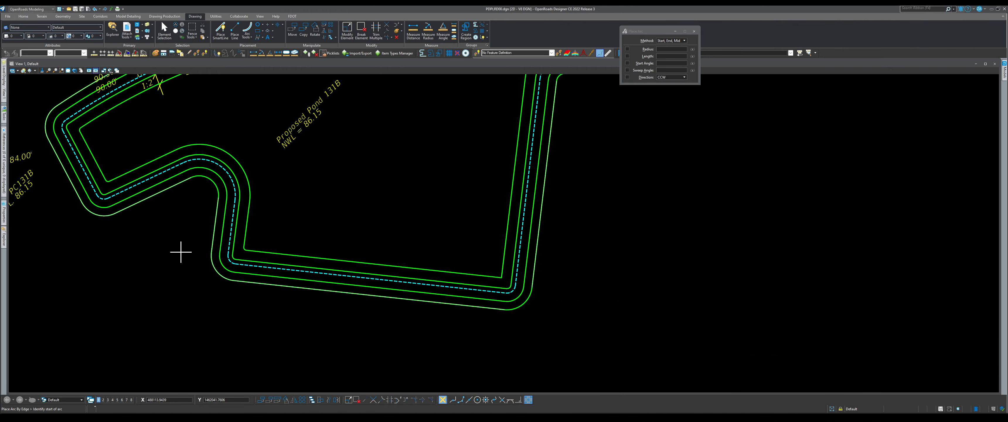
scroll(409, 283, up, 5)
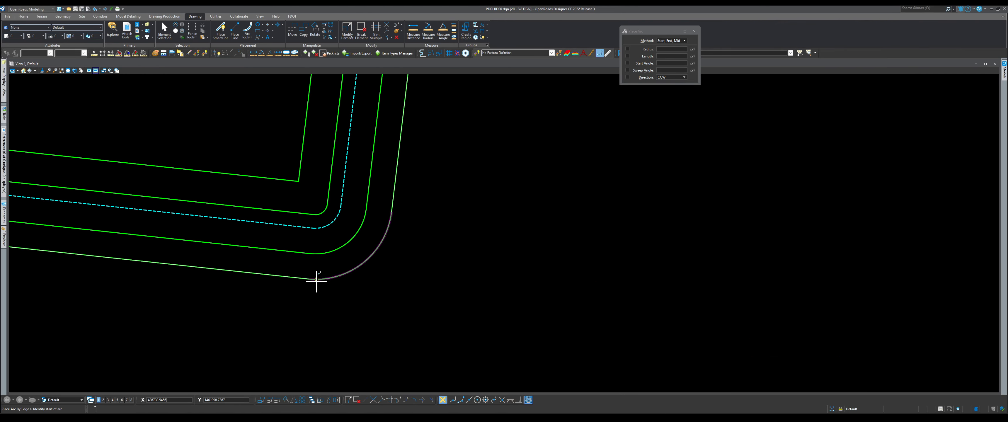
click(310, 281)
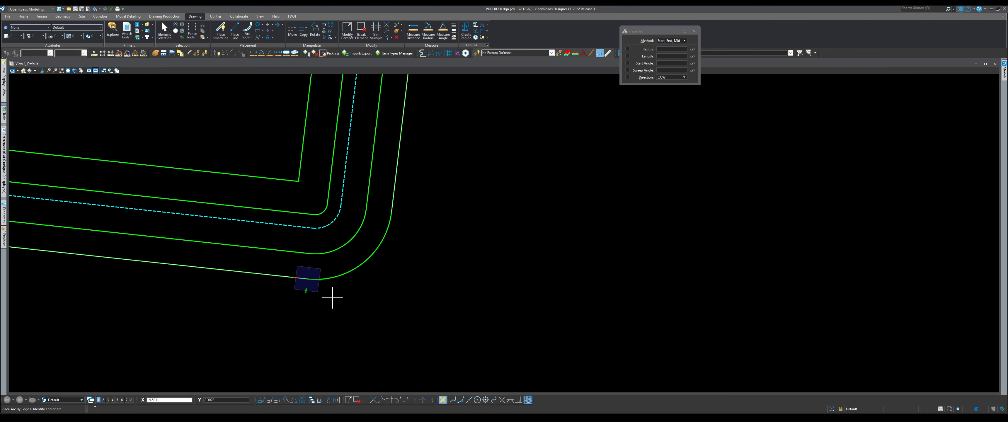
click(390, 215)
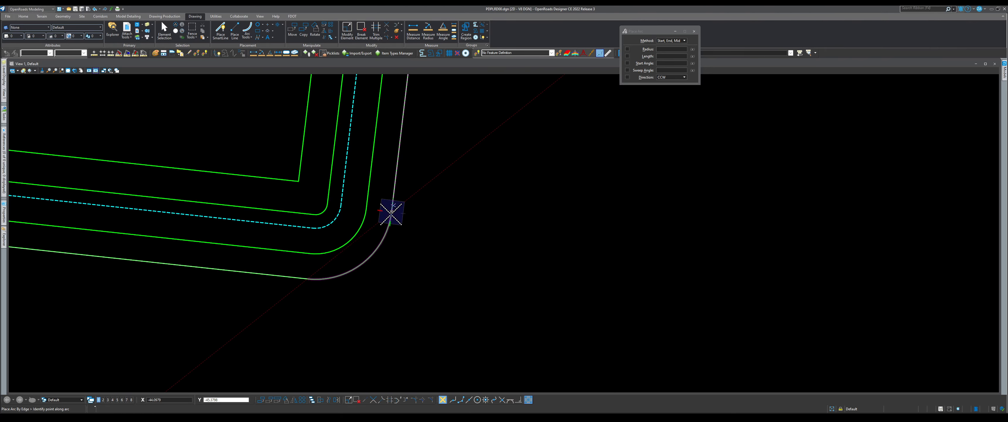
click(359, 266)
Step: Turn off the level of the copied pond linework to check the traced outline for gaps
scroll(411, 281, down, 4)
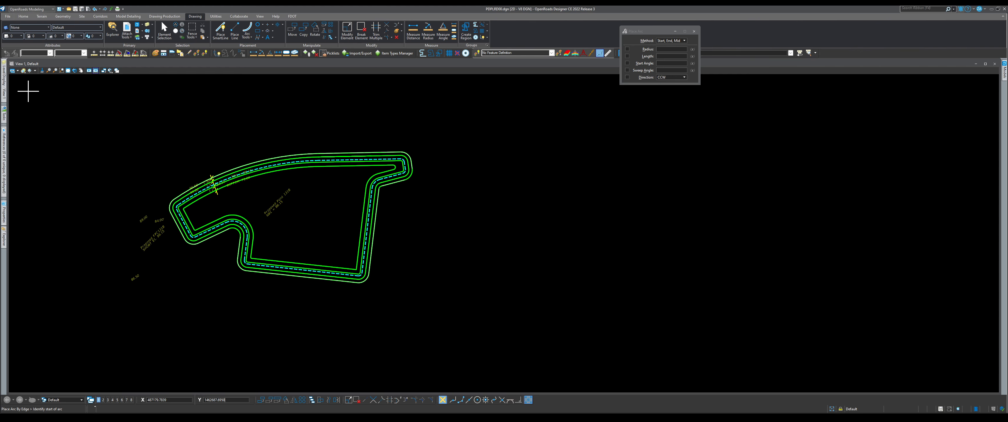
mouse_move(3, 84)
right_click(69, 238)
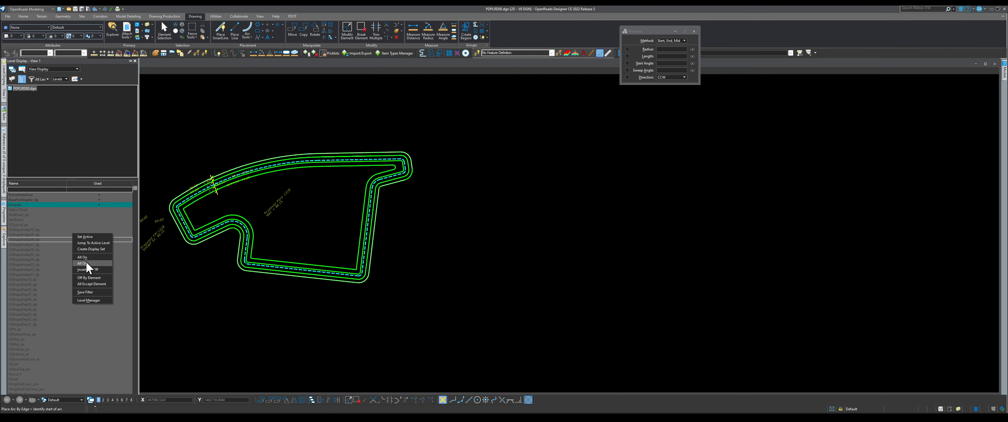
click(39, 195)
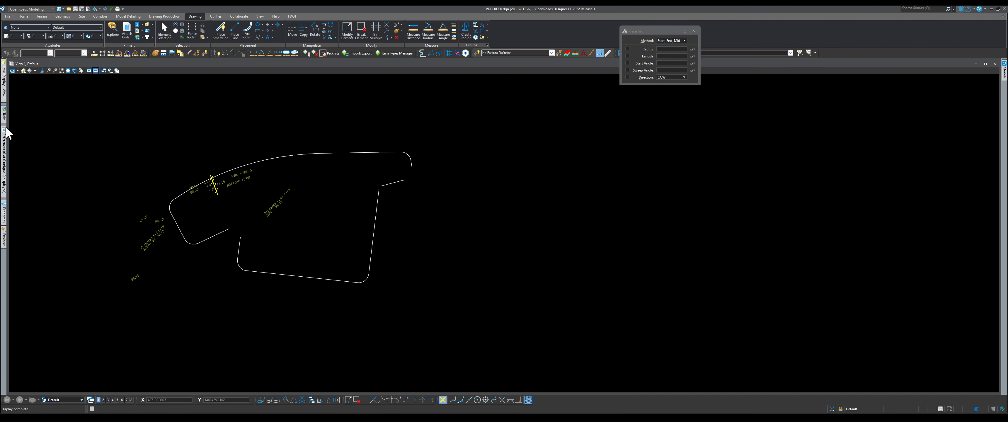
Step: Redisplay the copied linework's level and trace the southwest notch's curve on the outermost outline with a Start, End, Mid arc
mouse_move(4, 92)
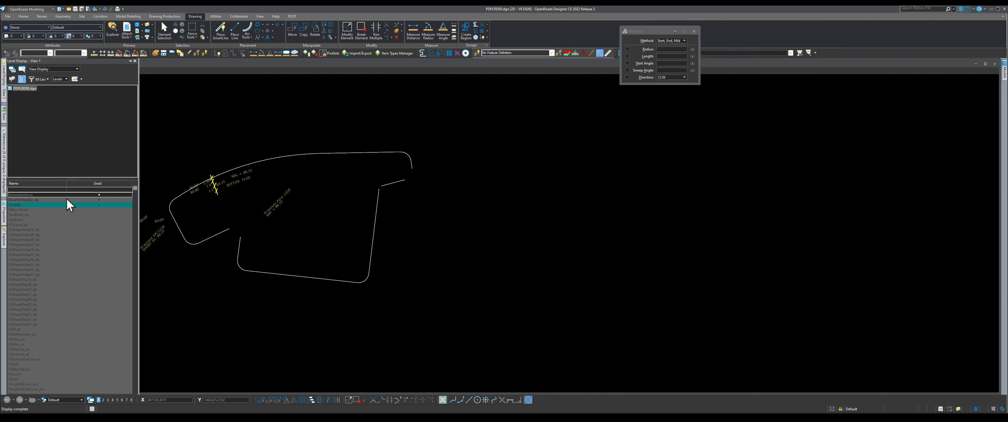
click(66, 194)
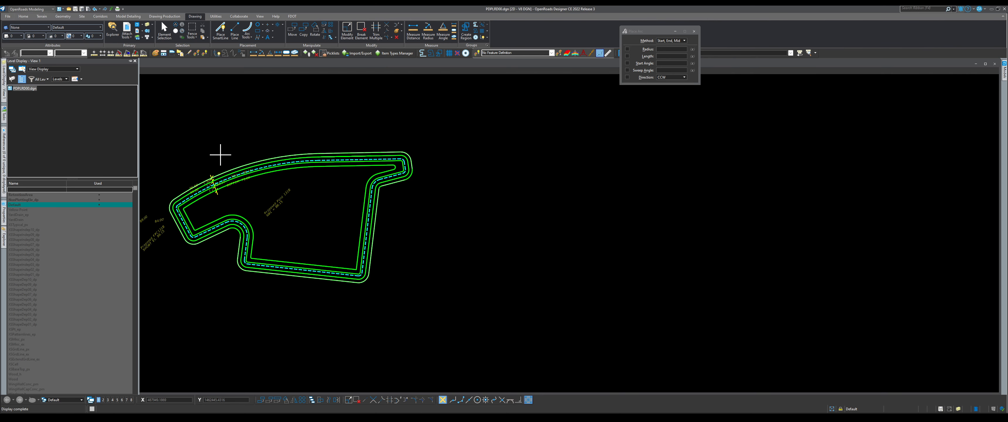
click(245, 28)
scroll(218, 212, up, 5)
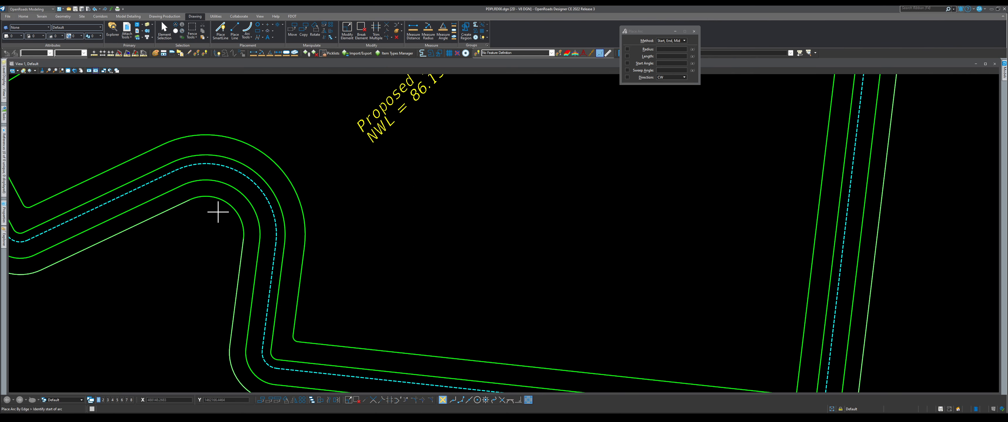
click(192, 202)
click(244, 237)
scroll(232, 197, up, 2)
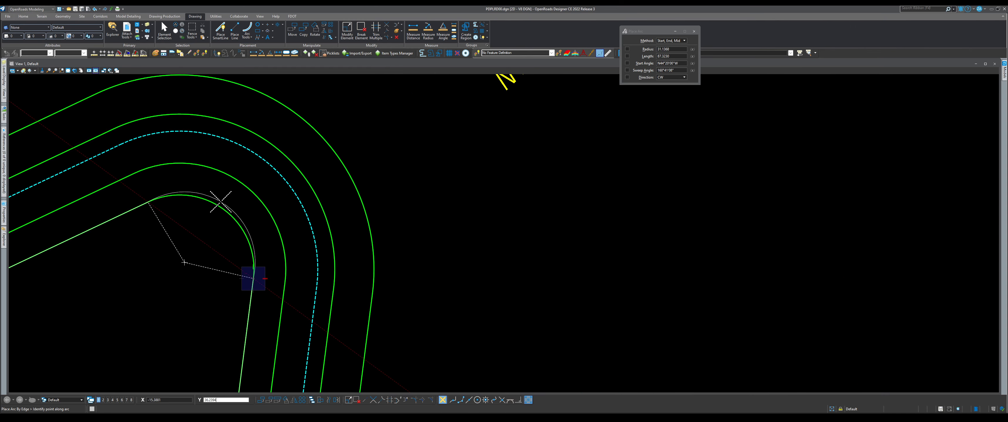
click(216, 205)
Step: Trace the small inside corner below the northeast projection, where the east edge meets the sloped edge, with an arc
scroll(158, 268, down, 4)
scroll(270, 225, down, 2)
scroll(342, 203, up, 7)
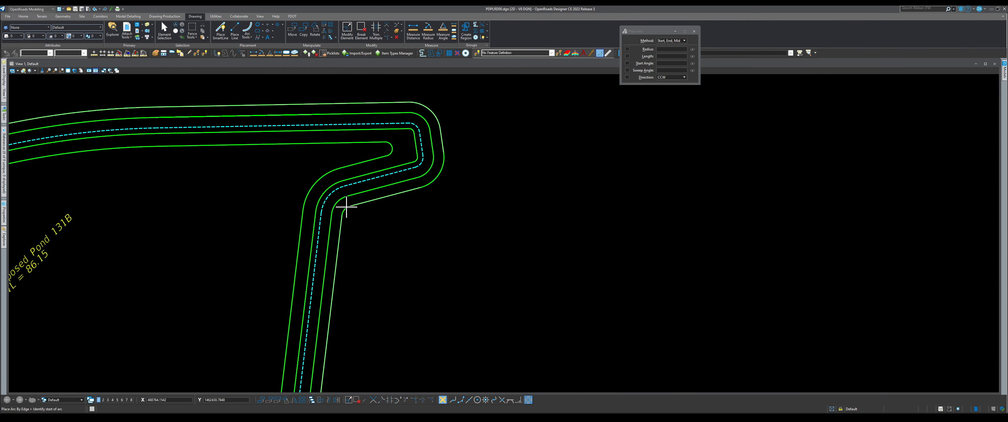
click(334, 226)
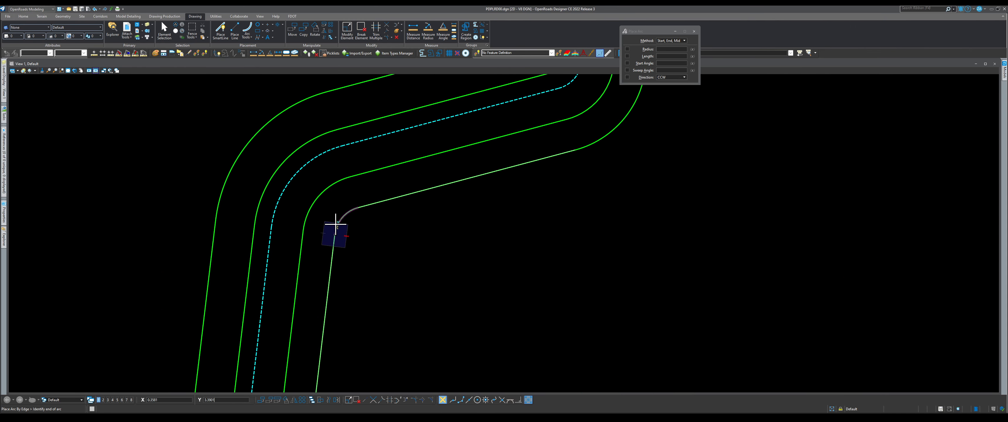
click(358, 208)
scroll(355, 211, up, 3)
click(333, 207)
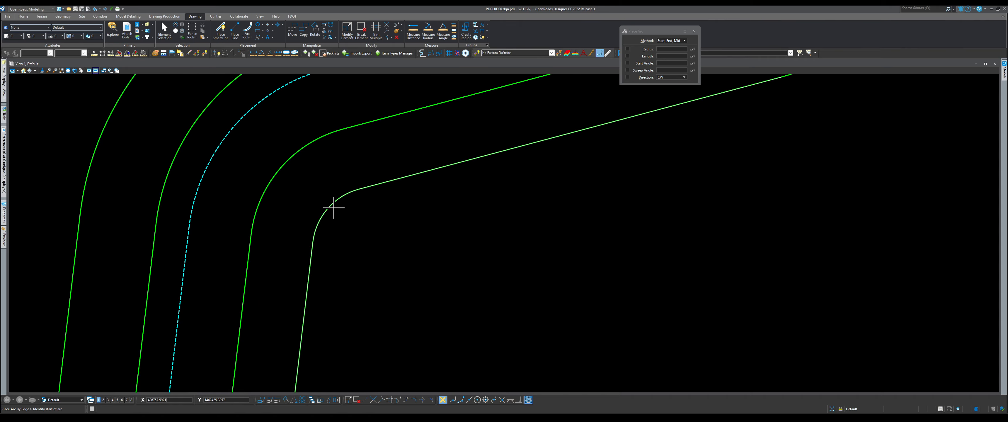
Step: Turn off the copied linework's level again to look for remaining gaps in the traced outline
scroll(419, 216, down, 5)
scroll(458, 244, down, 2)
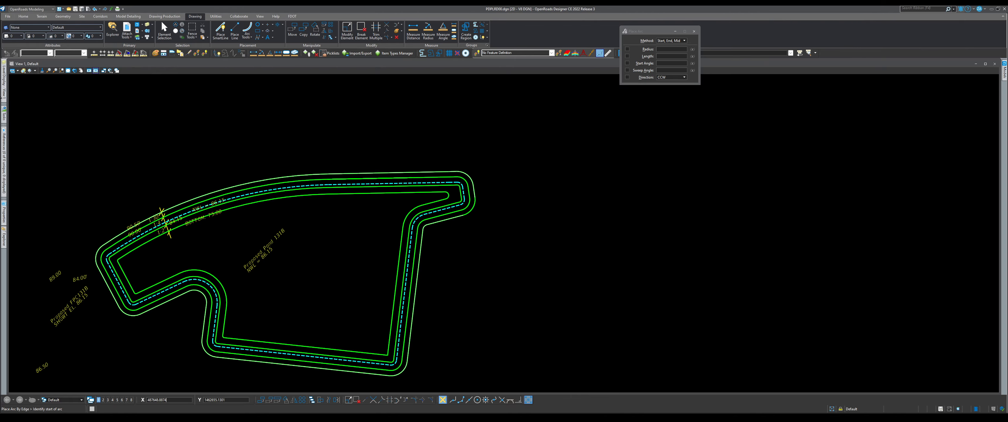
mouse_move(4, 78)
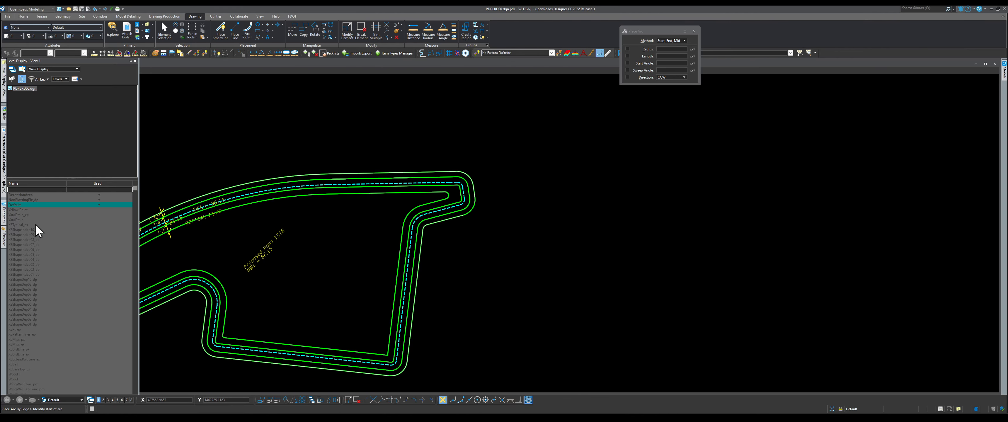
click(38, 195)
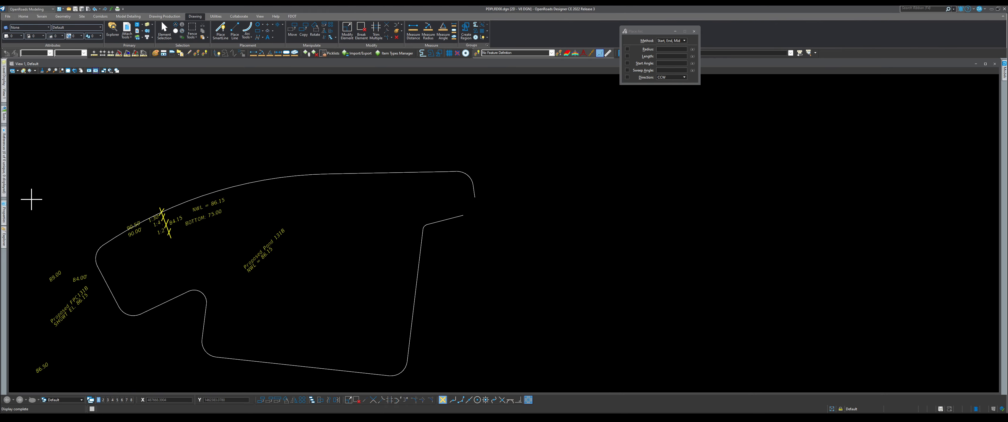
Step: Redisplay the copied linework's level and trace the lower rounded corner of the northeast projection with a Start, End, Mid arc
mouse_move(4, 140)
mouse_move(4, 92)
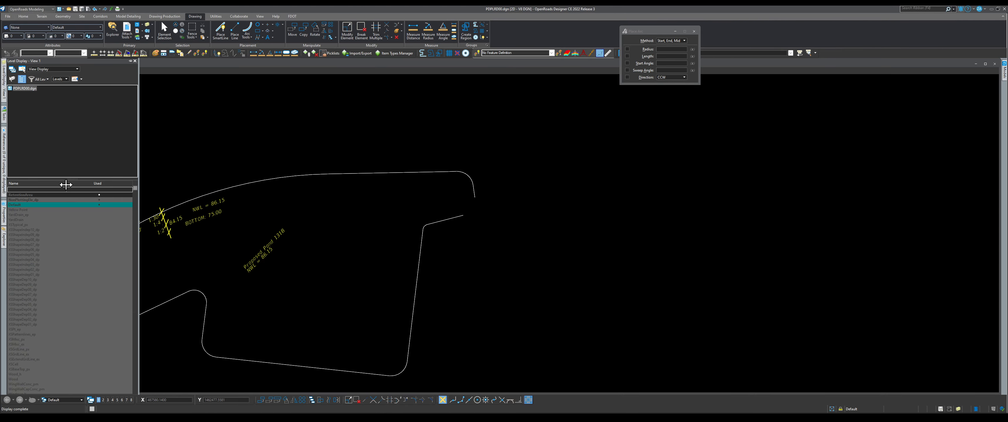
click(66, 195)
scroll(458, 213, up, 5)
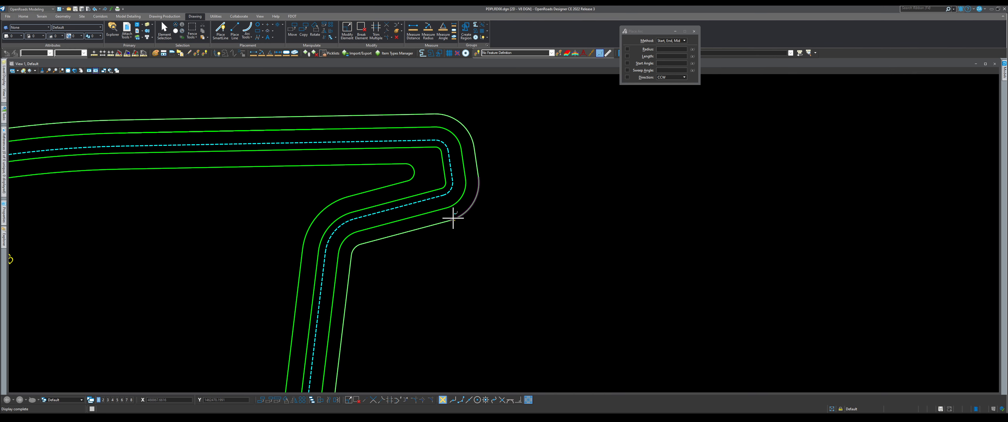
click(453, 217)
click(478, 179)
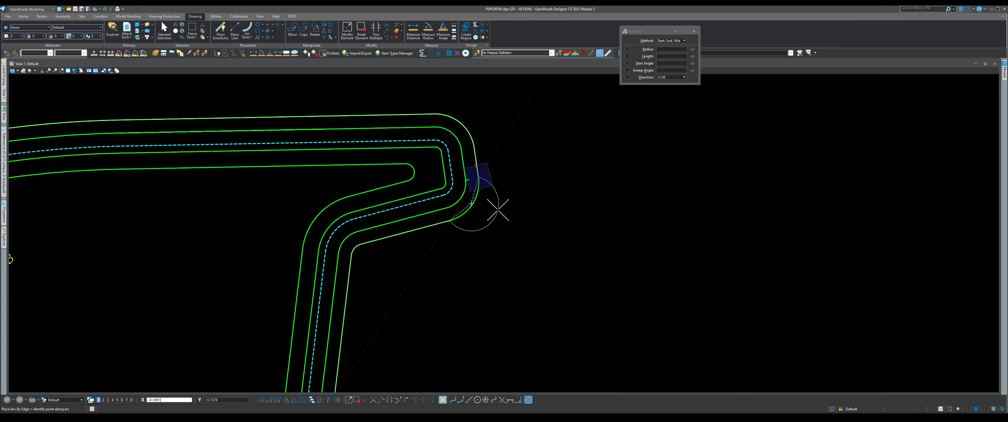
scroll(476, 211, up, 1)
click(474, 198)
scroll(481, 208, down, 5)
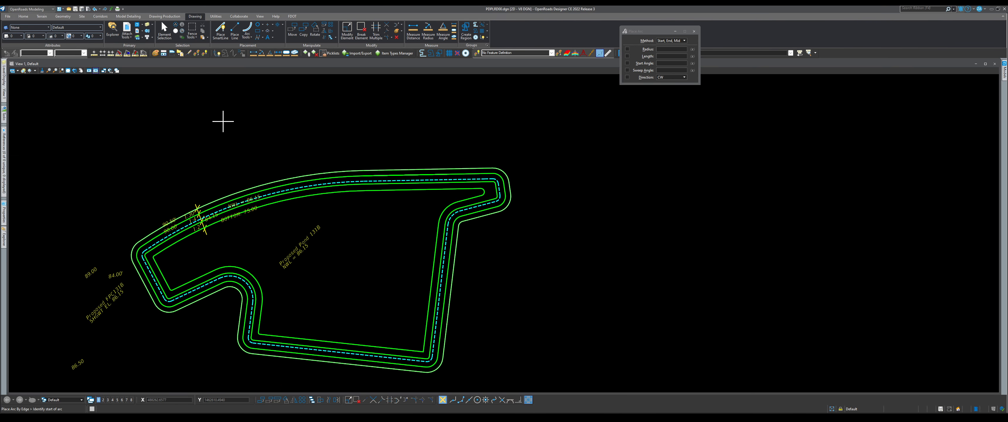
Step: Turn off the copied linework's level so only the traced outline and pond labels are displayed
mouse_move(4, 92)
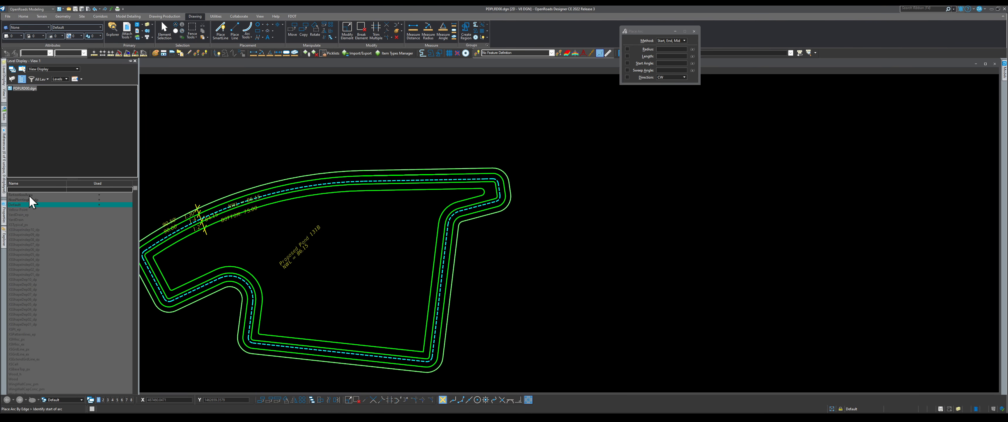
click(29, 195)
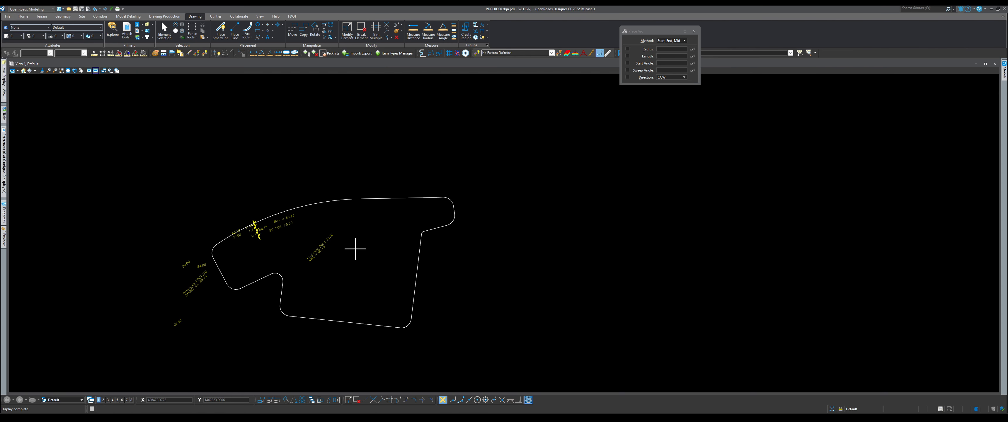
scroll(328, 315, up, 2)
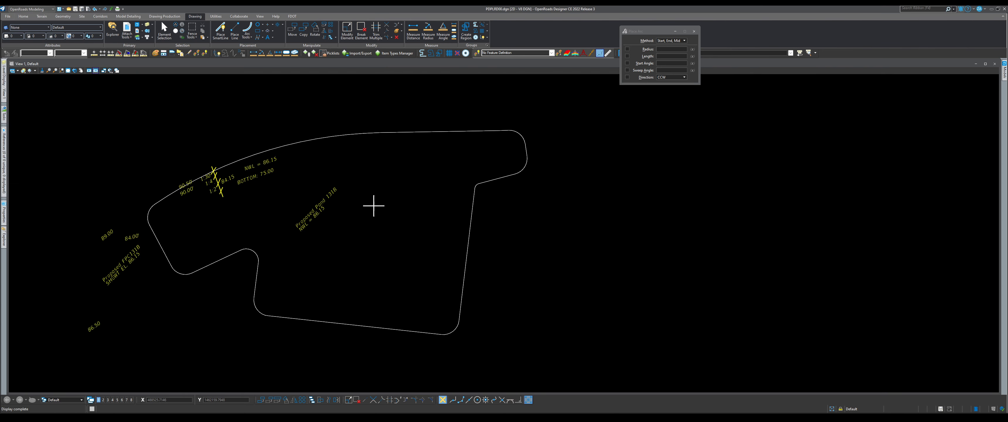
Step: Try to create a complex chain from the traced outline with the Automatic method, starting at the long north arc
click(477, 28)
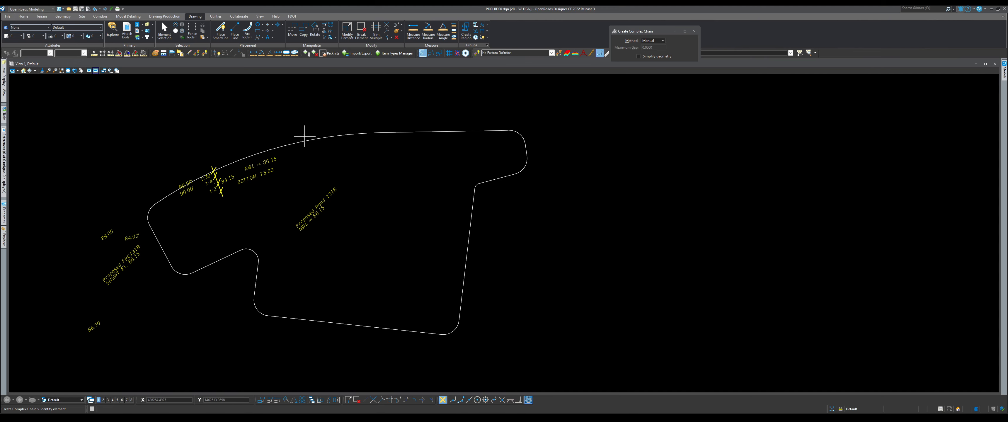
click(658, 39)
click(658, 46)
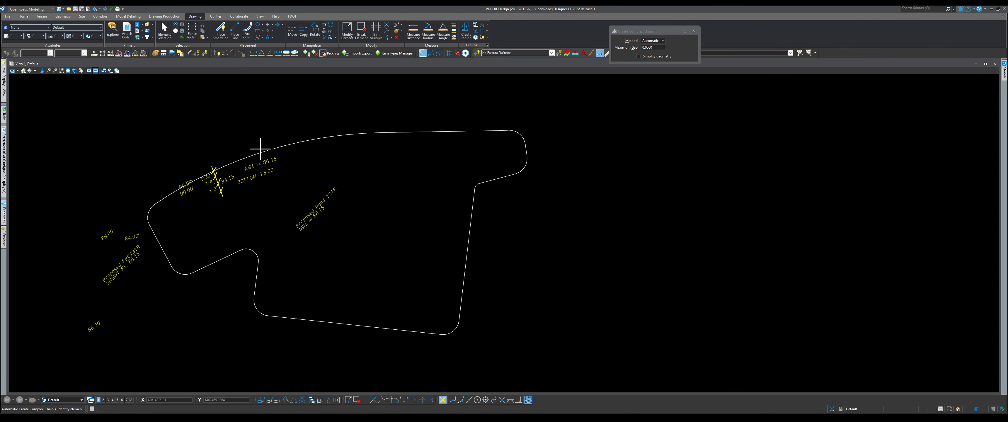
click(253, 125)
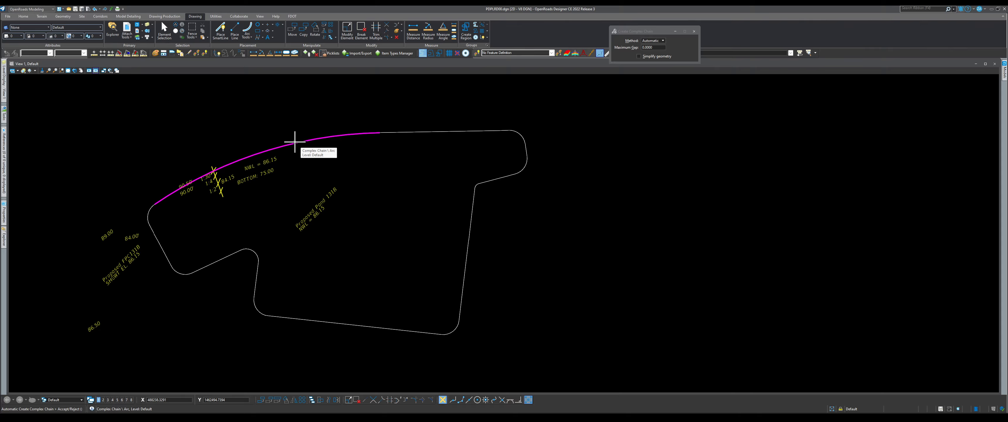
Step: Start a Manual complex chain at the long north arc and add the north edge and the northeast projection
click(654, 40)
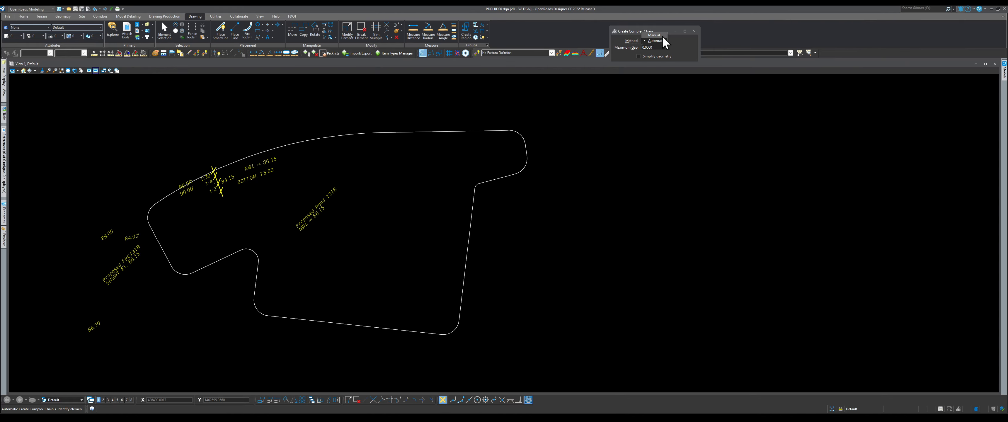
click(662, 36)
click(310, 139)
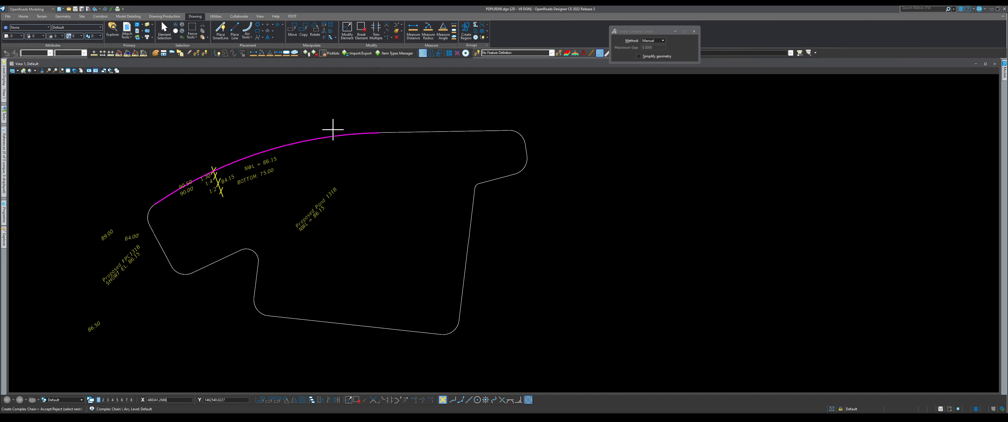
click(402, 130)
click(526, 148)
click(509, 175)
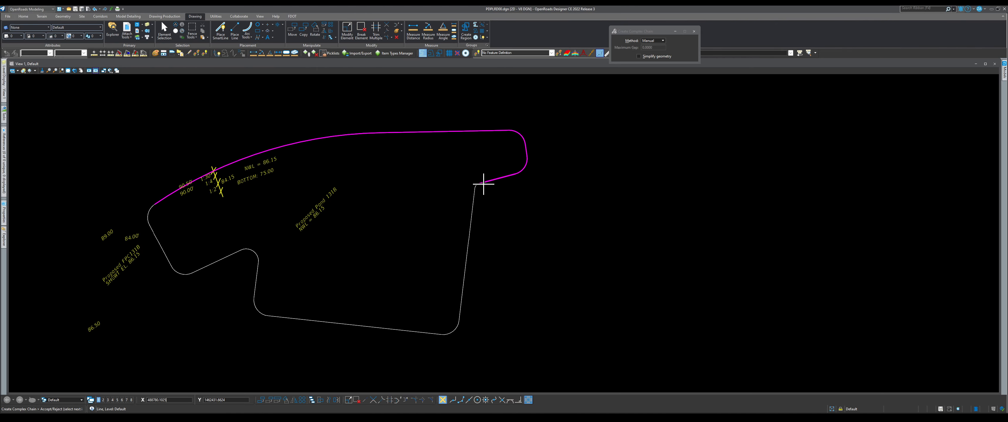
Step: Add the inside corner below the northeast projection, the east edge, the southeast corner and the south edge to the chain
scroll(476, 183, up, 3)
click(464, 196)
scroll(468, 127, down, 4)
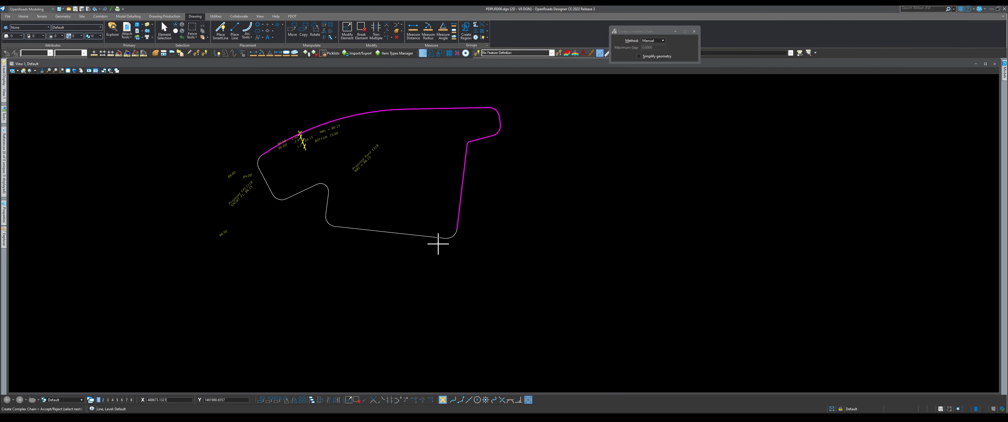
scroll(450, 235, up, 3)
click(456, 230)
click(425, 237)
scroll(443, 241, down, 3)
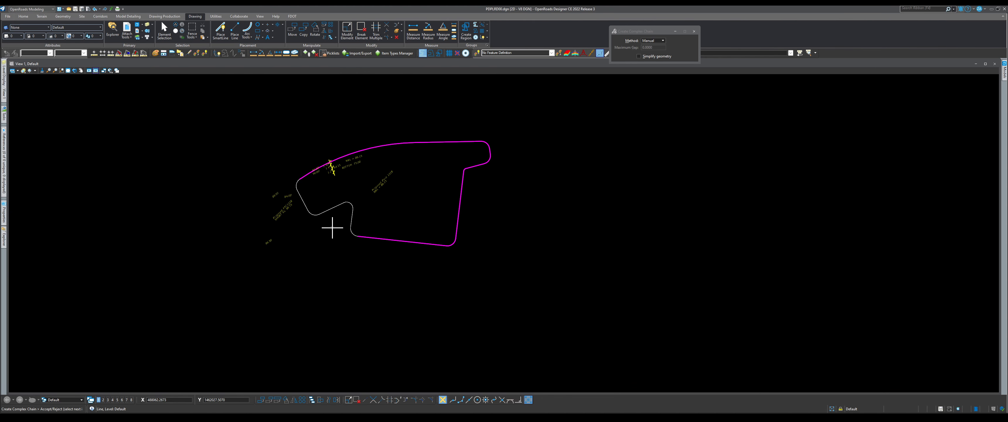
Step: Continue the chain around the southwest notch, along its sloped edge and through the rounded corner of the western lobe
scroll(344, 233, up, 2)
scroll(359, 195, up, 2)
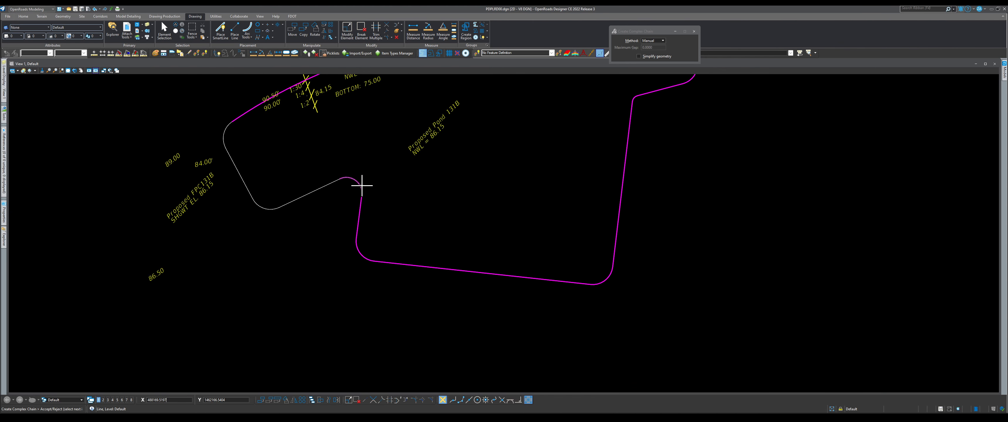
click(360, 186)
scroll(341, 187, down, 3)
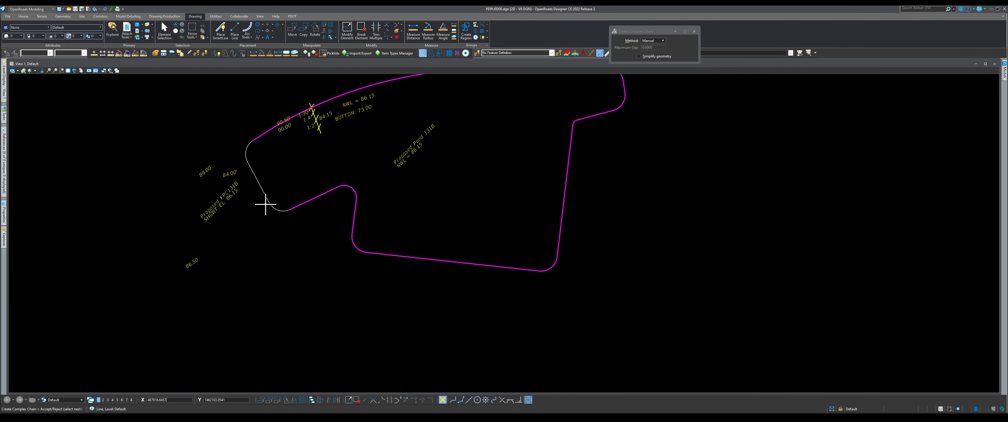
scroll(265, 202, up, 3)
click(294, 214)
scroll(274, 212, down, 3)
Step: Add the west edge and the northwest corner arc, and accept the closed outline as one complex chain
scroll(268, 200, up, 3)
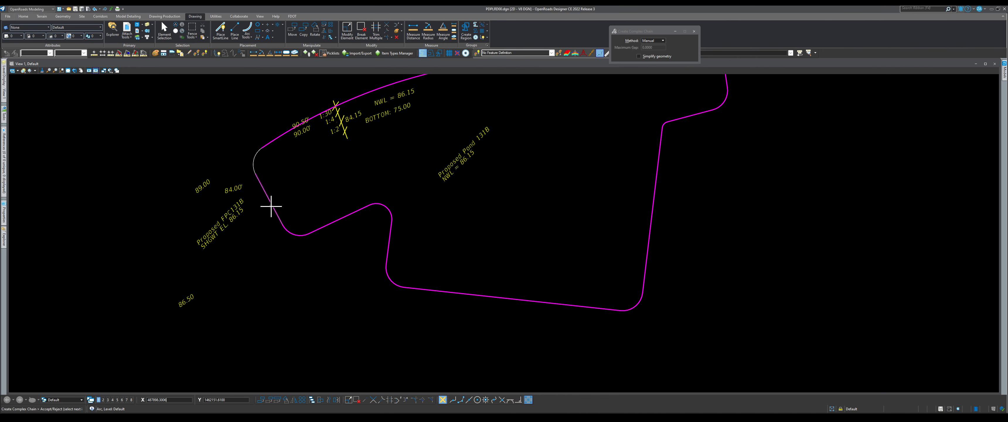
click(272, 205)
scroll(269, 200, down, 3)
scroll(262, 184, up, 4)
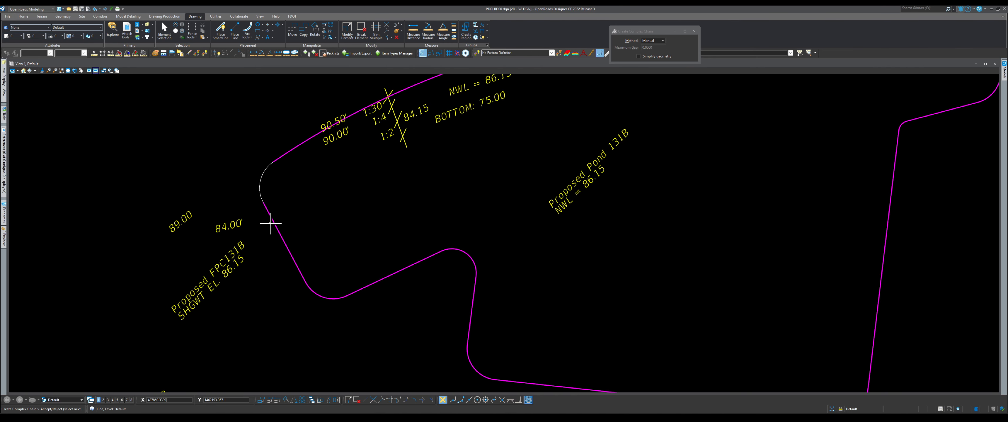
click(264, 166)
scroll(257, 207, down, 3)
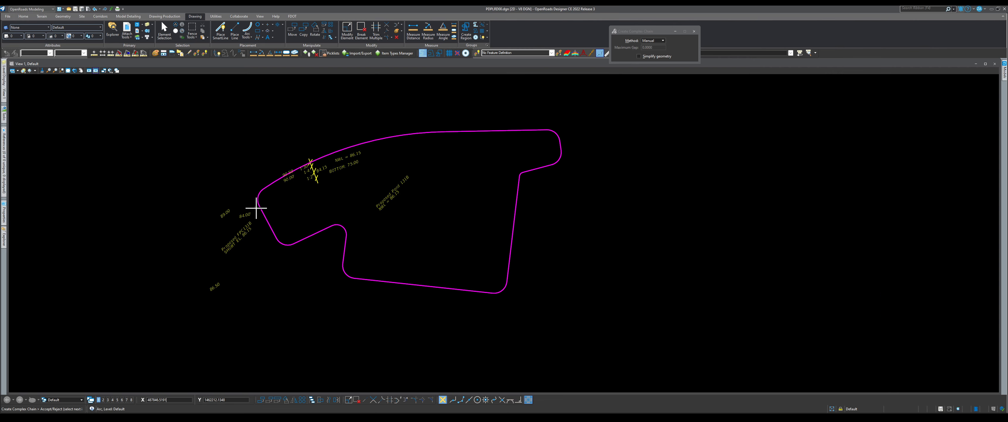
scroll(257, 207, down, 1)
right_click(302, 208)
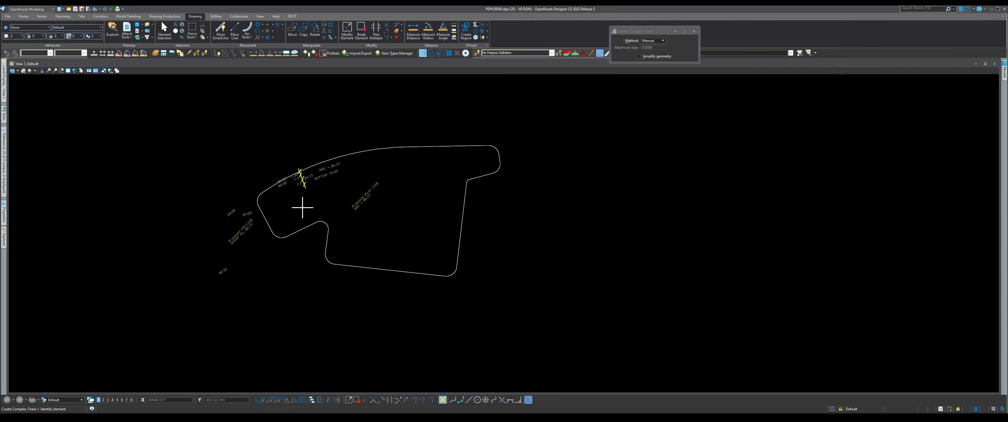
scroll(303, 208, up, 2)
click(168, 25)
scroll(205, 115, up, 1)
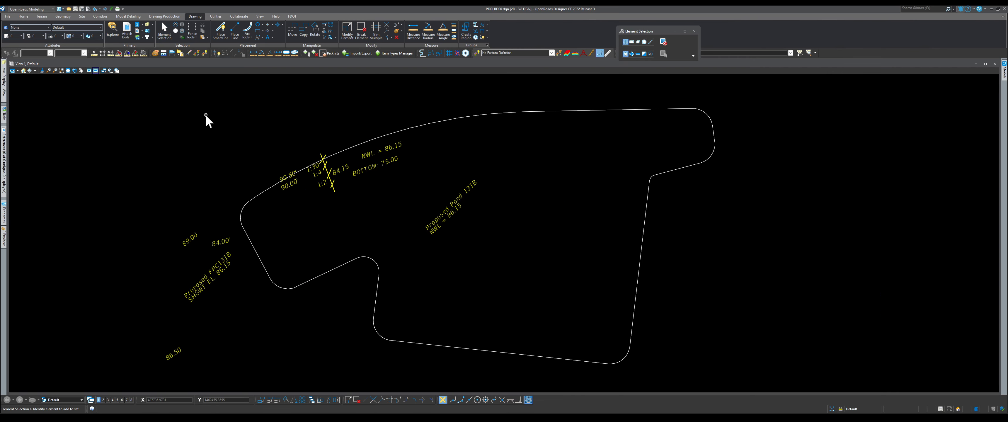
Step: Set Move Parallel to make a copy and inspect the slope labels across the north arc
click(324, 37)
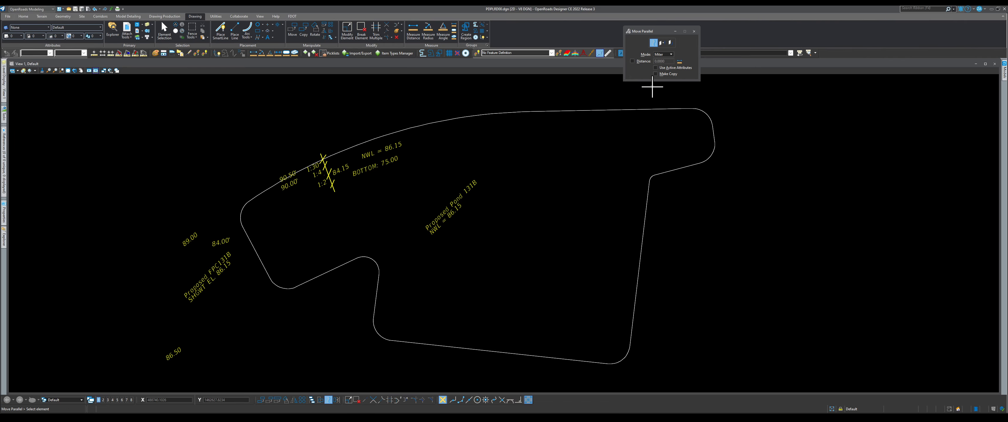
click(655, 74)
drag(637, 28, 531, 45)
scroll(307, 174, up, 1)
scroll(307, 173, up, 5)
scroll(266, 239, down, 4)
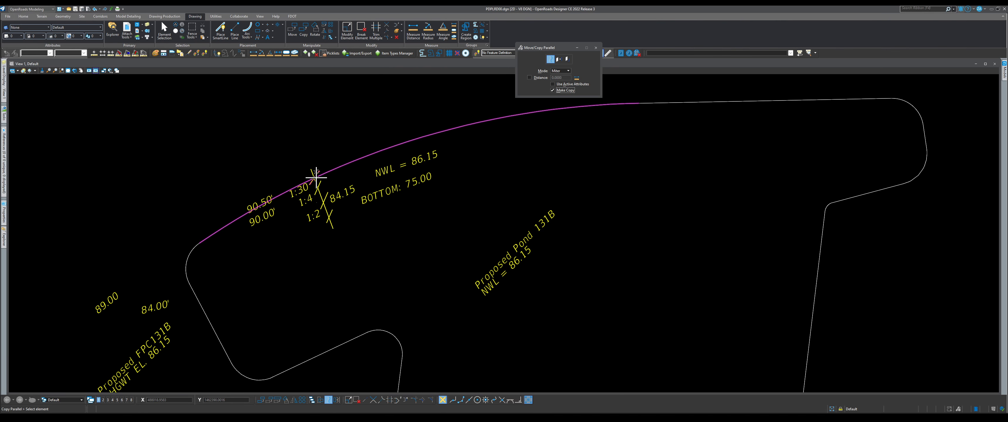
scroll(321, 192, up, 2)
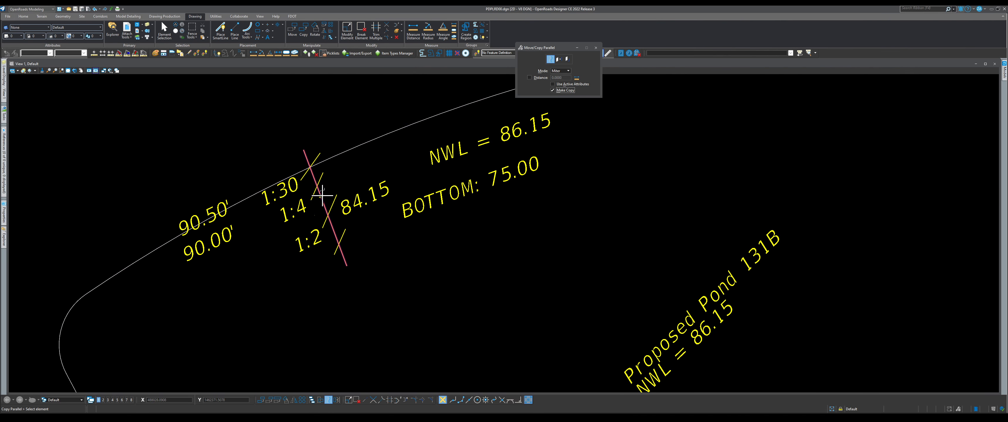
scroll(249, 170, down, 1)
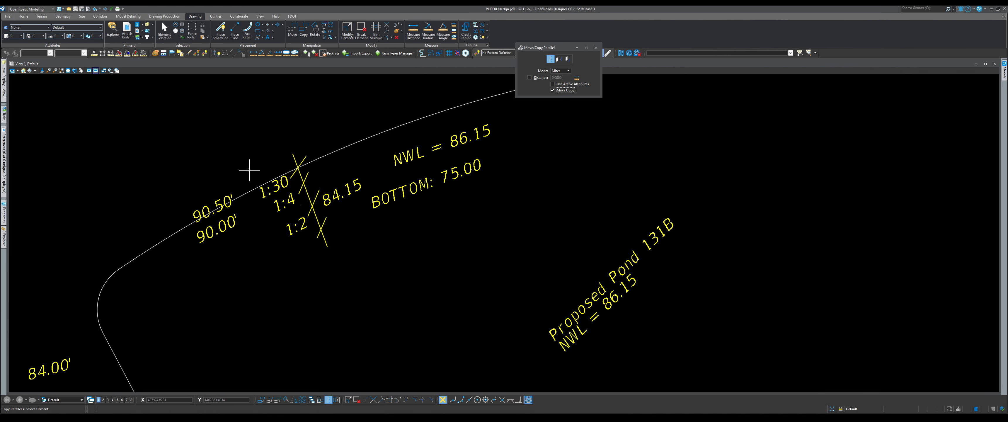
Step: Start Dimension Linear and redisplay the copied linework's level for measuring the spacing between the pond contours
click(924, 11)
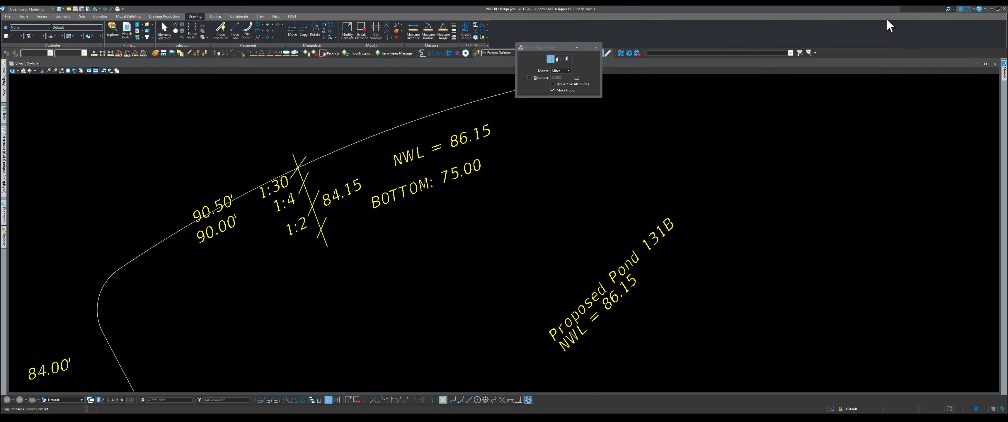
text(S)
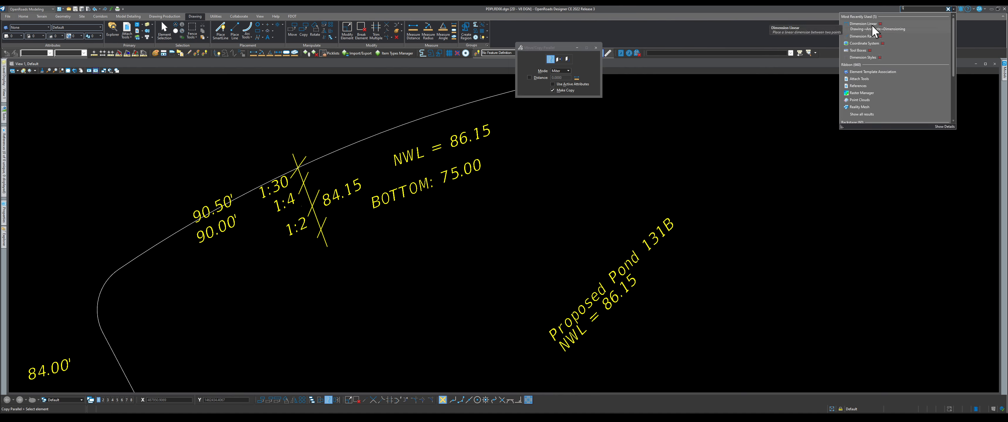
click(871, 24)
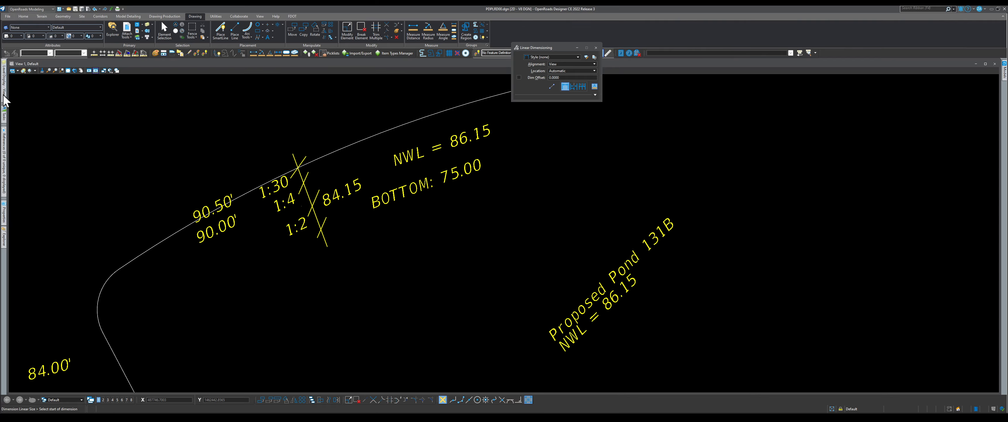
mouse_move(3, 83)
click(52, 197)
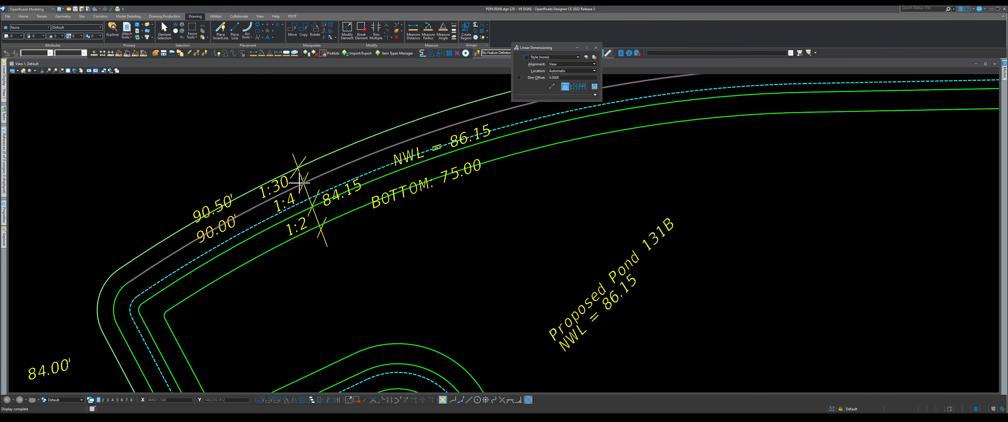
scroll(300, 182, up, 2)
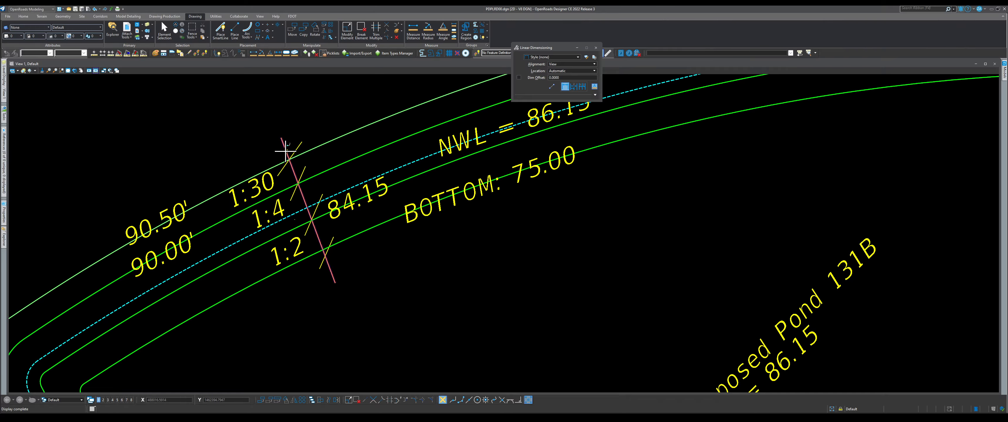
scroll(285, 150, down, 3)
scroll(294, 331, up, 2)
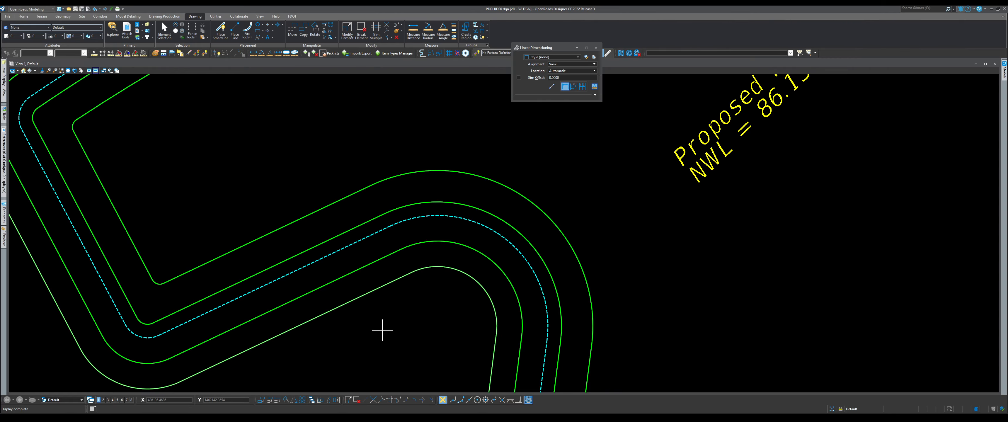
click(325, 312)
right_click(331, 283)
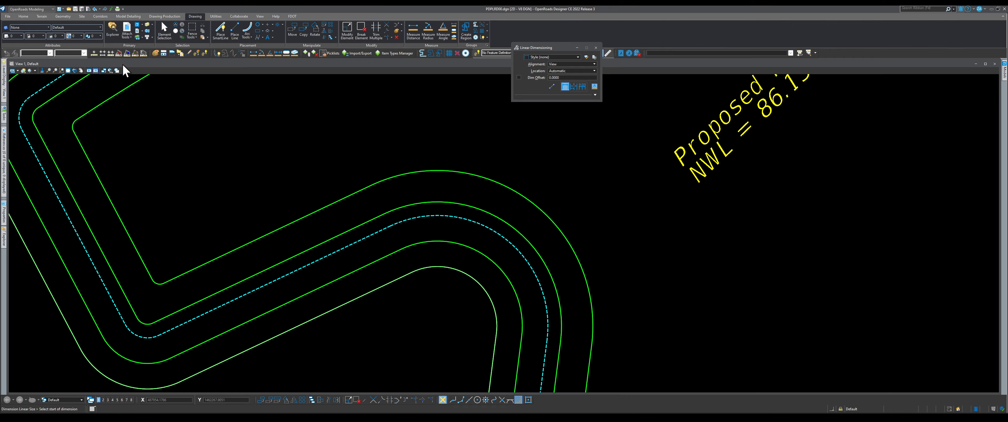
Step: Rotate the view with the 2 Points method to align it with the sloped edge beside the southwest notch
click(74, 70)
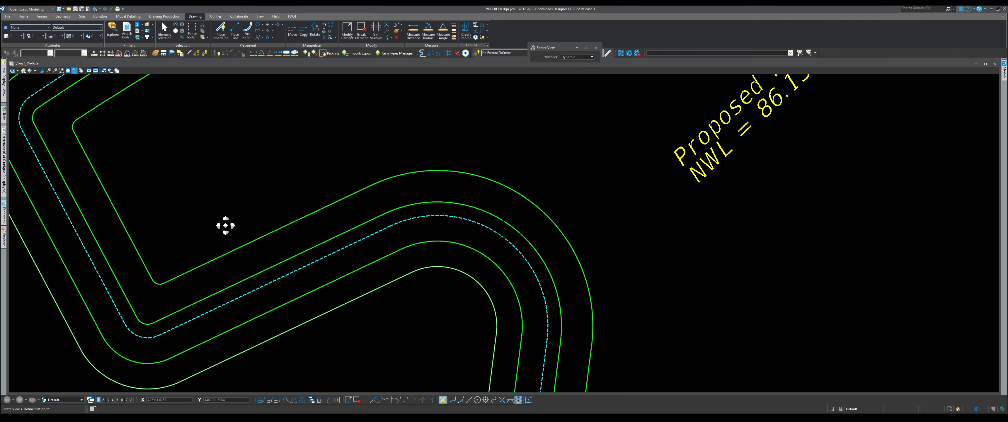
click(573, 63)
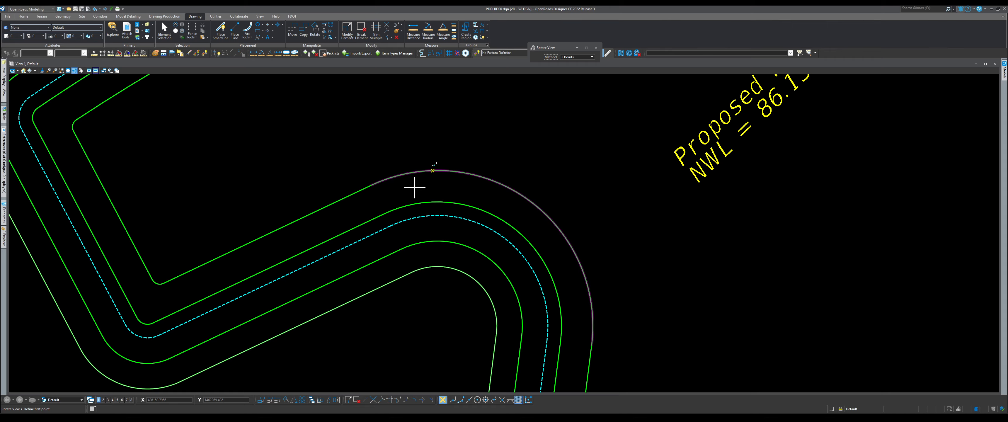
click(274, 336)
click(306, 321)
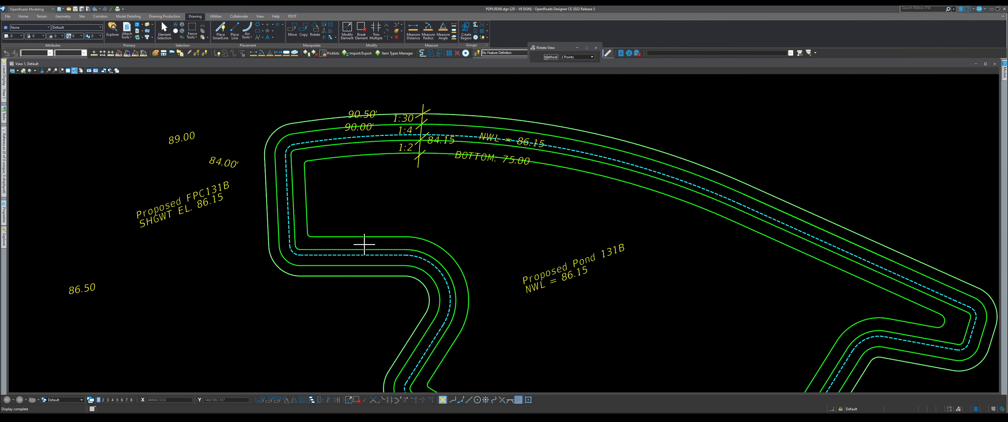
Step: Start Dimension Linear and dimension the gap between the outermost and second pond contours along the straight southwest edge
click(518, 399)
click(924, 8)
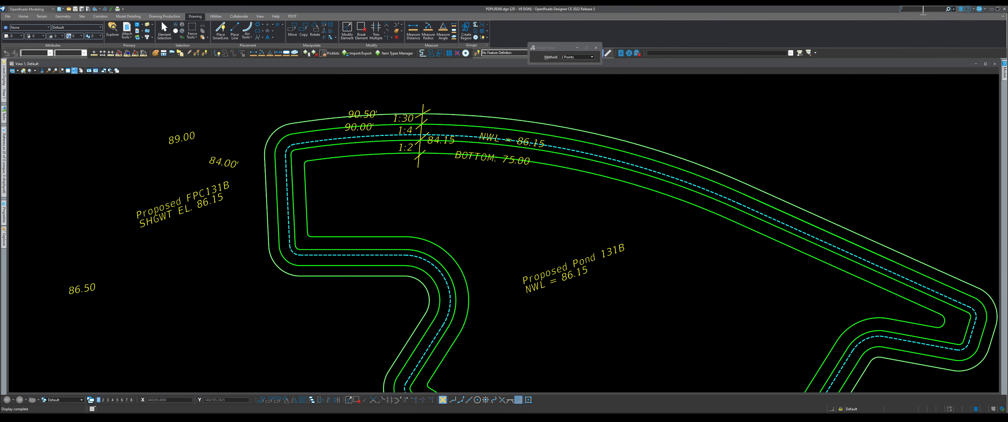
text(DIM)
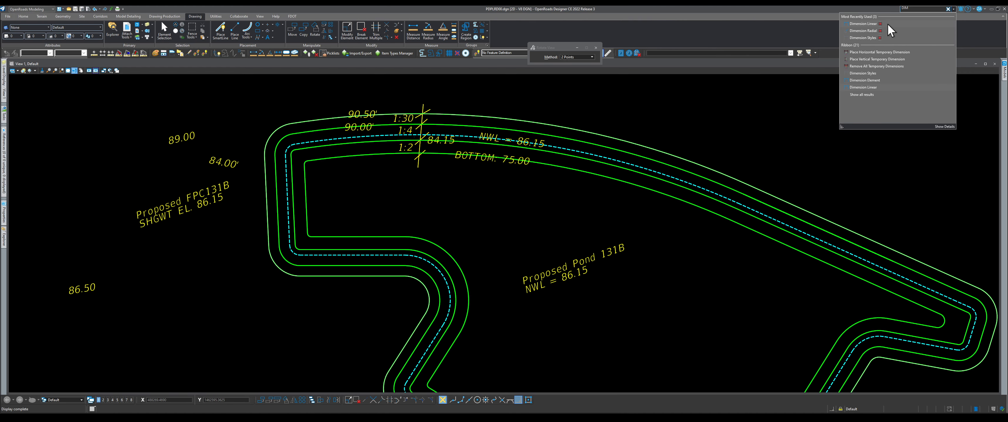
click(864, 23)
scroll(391, 247, up, 2)
scroll(352, 274, down, 2)
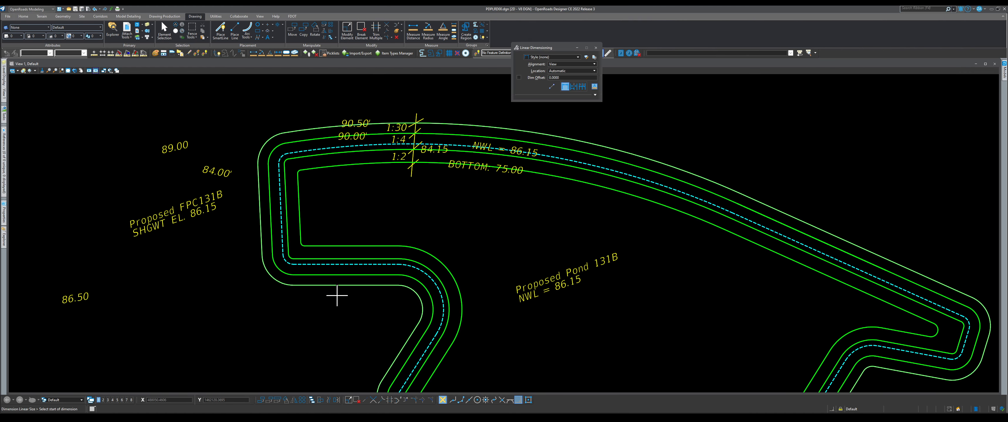
scroll(343, 265, up, 1)
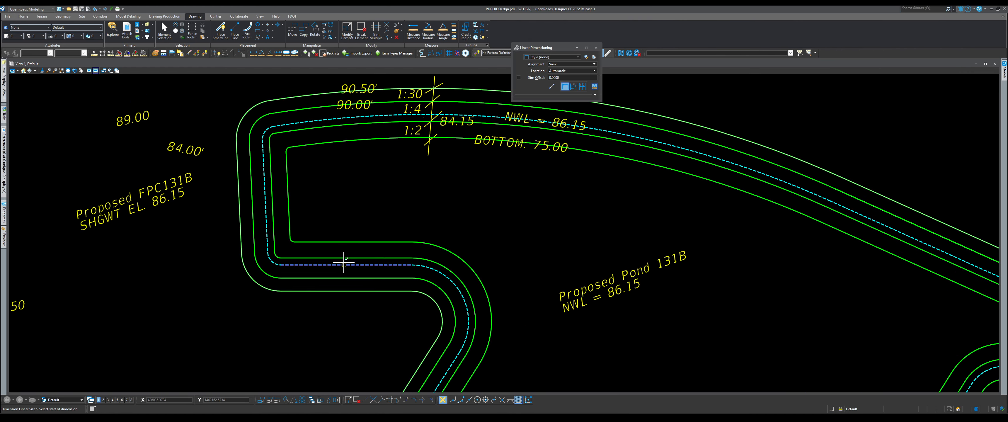
click(344, 291)
scroll(343, 277, up, 5)
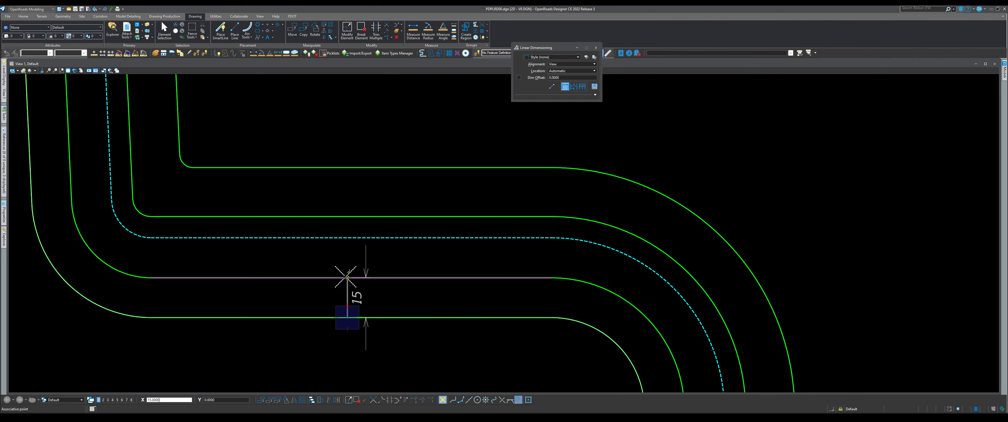
click(347, 277)
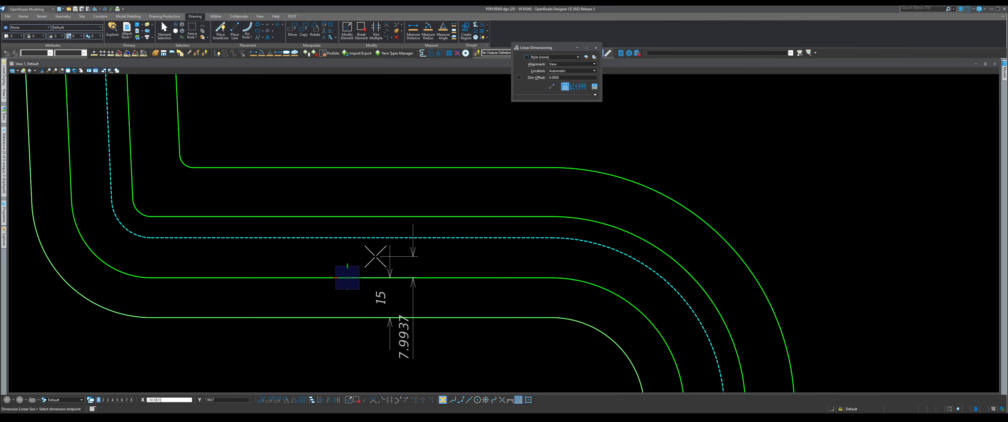
right_click(382, 266)
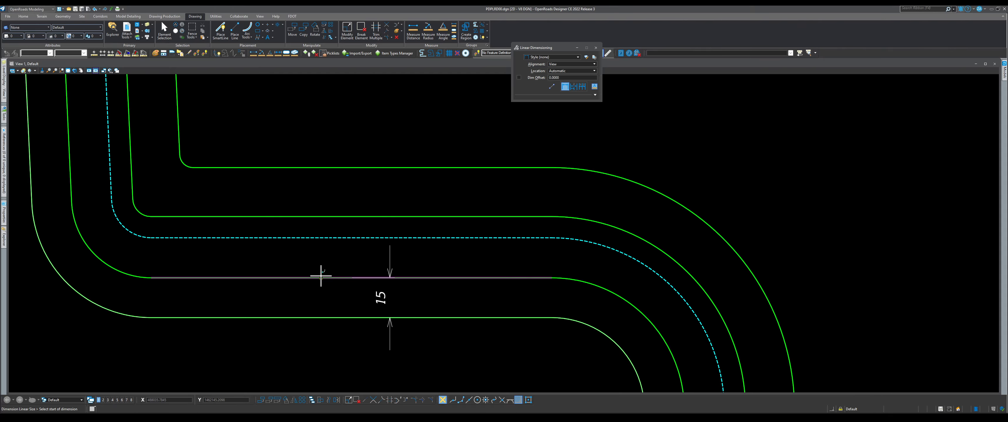
Step: Dimension the gaps from the second contour to the dashed NWL line and from the NWL line to the next contour inward
click(321, 276)
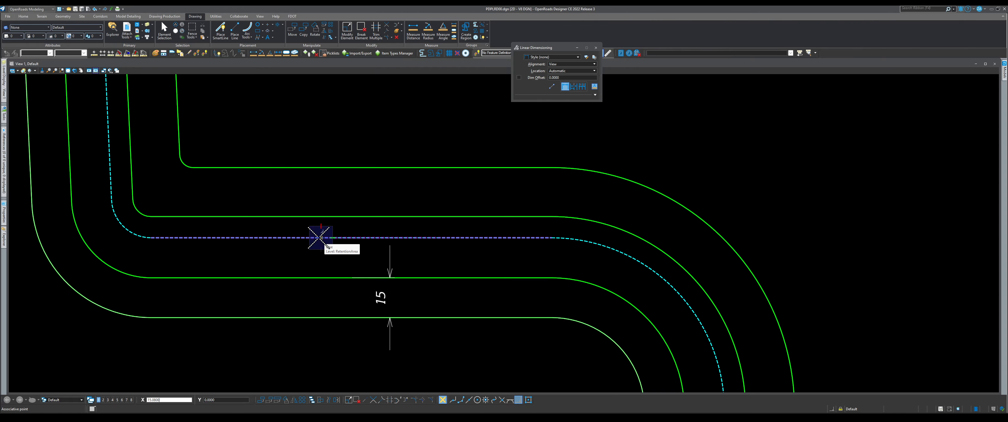
click(321, 238)
right_click(400, 263)
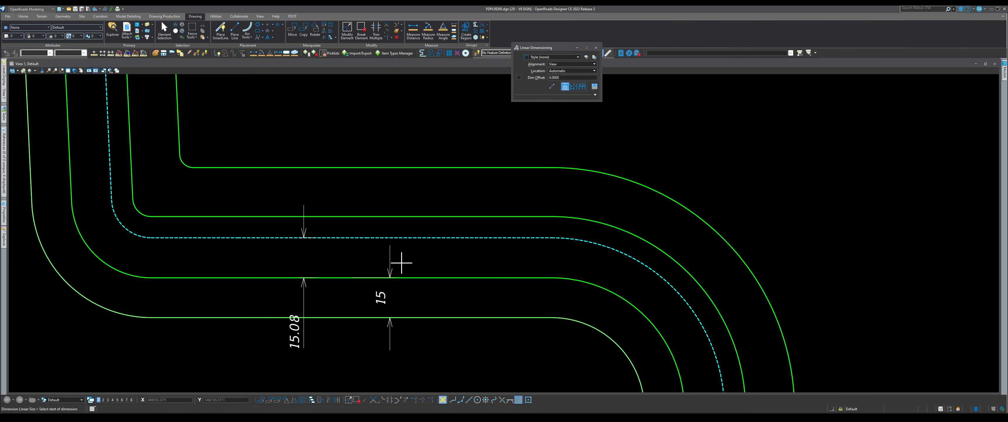
click(429, 238)
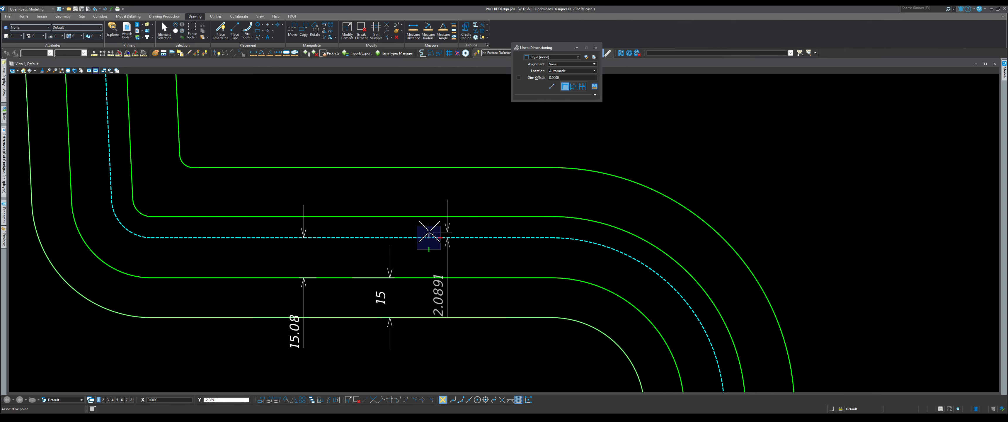
click(460, 226)
right_click(454, 225)
scroll(431, 242, down, 2)
scroll(472, 225, up, 1)
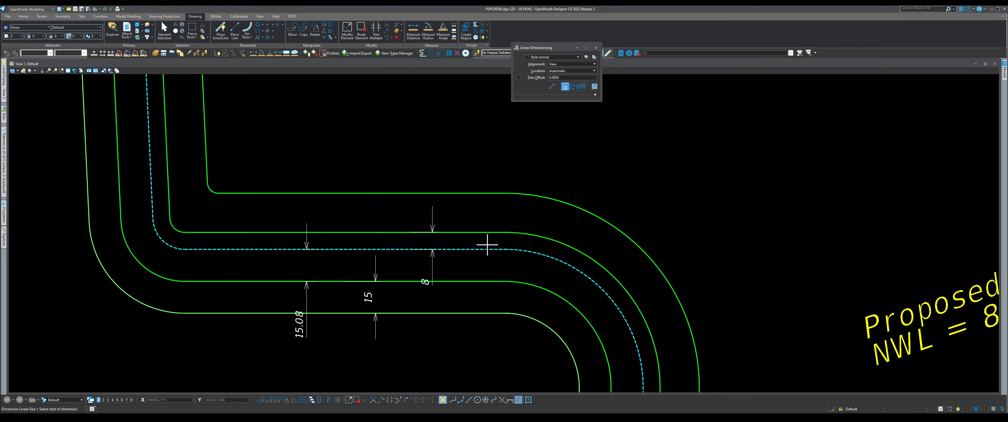
Step: Dimension the combined spacing from the second contour across the dashed NWL line to the contour just inside it
click(472, 280)
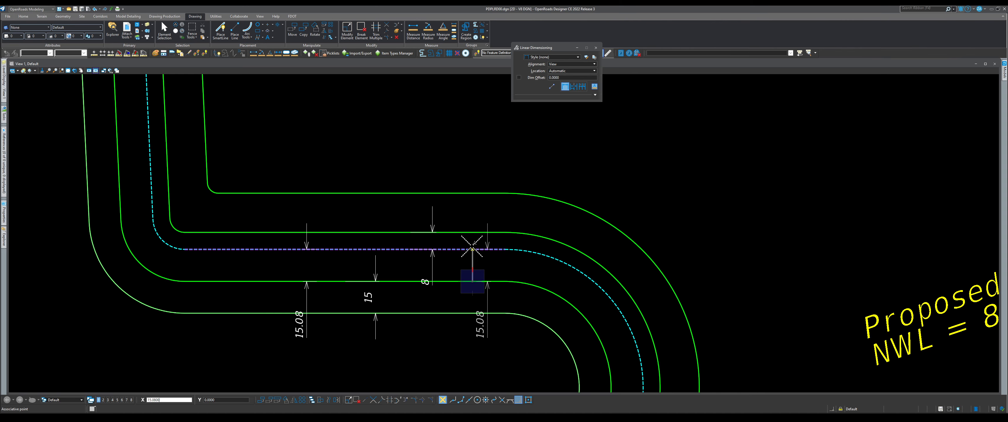
click(472, 231)
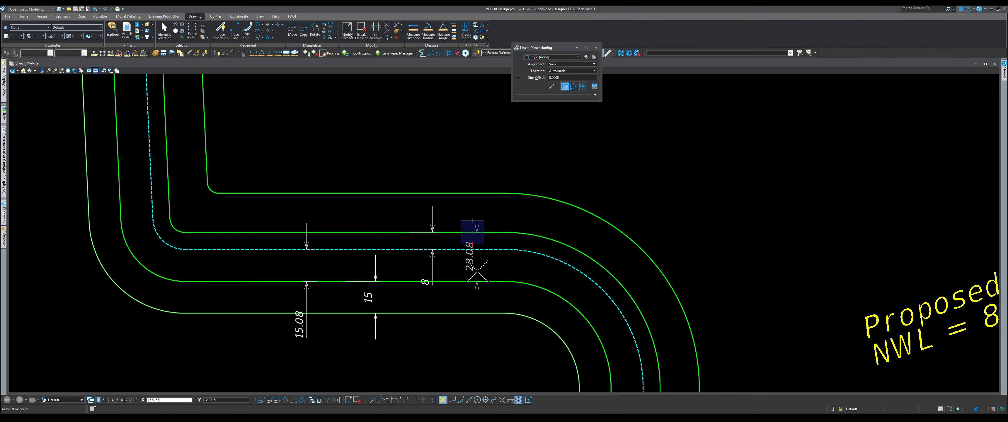
click(478, 235)
Step: Set the dimension location to Manual and dimension the gap between the two innermost contours, placing its text outside the gap
click(355, 232)
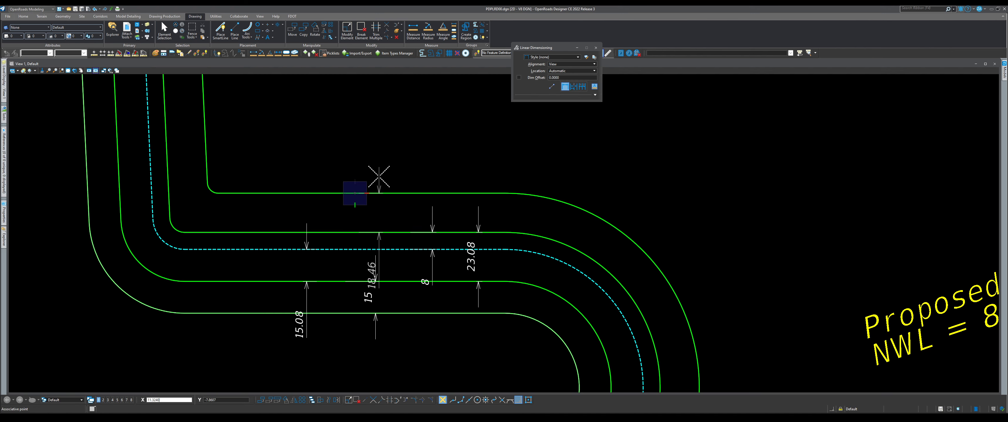
click(355, 181)
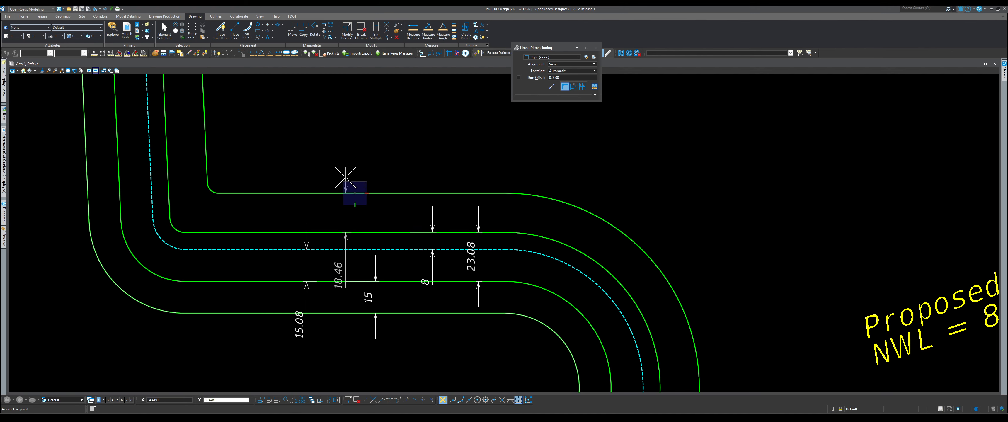
click(568, 70)
click(567, 76)
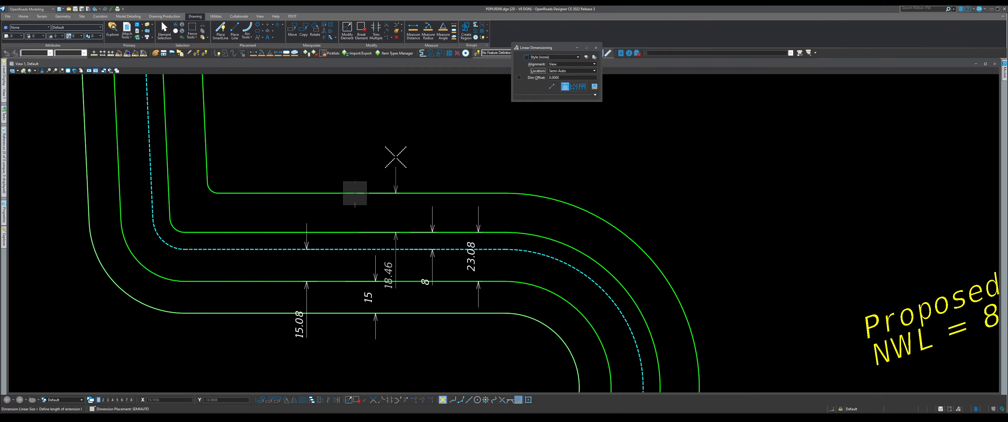
click(571, 71)
click(570, 76)
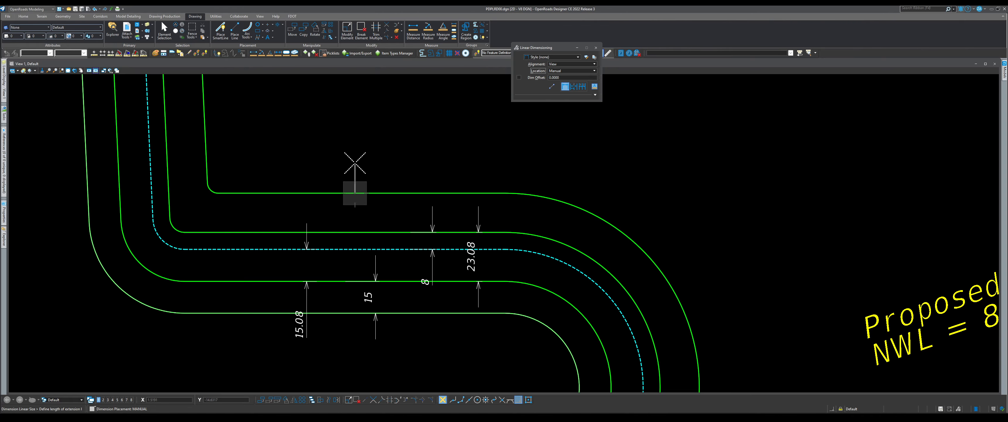
click(345, 232)
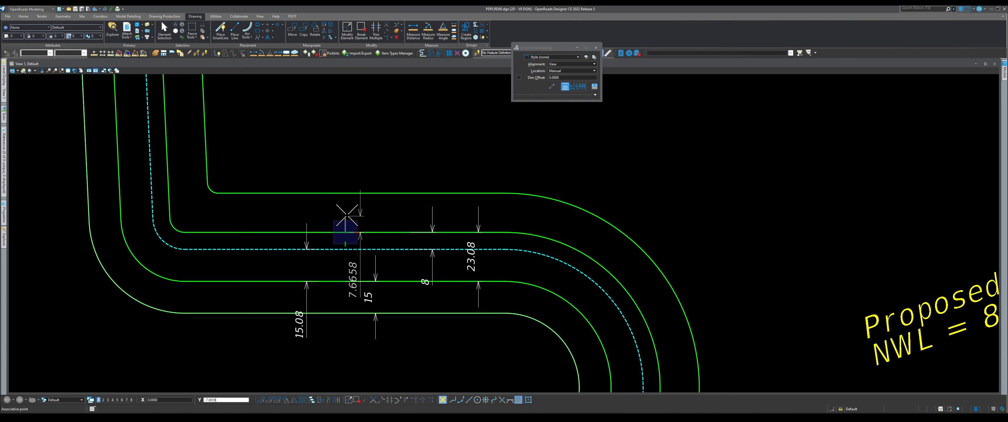
click(345, 193)
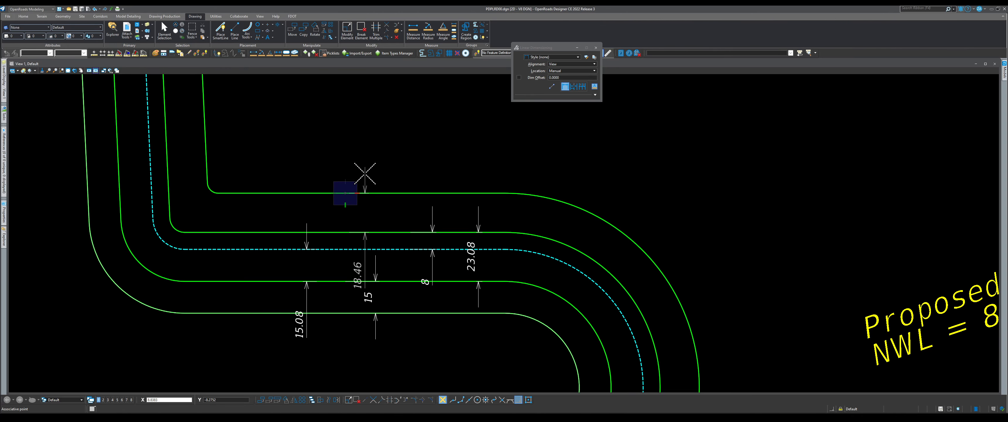
click(308, 174)
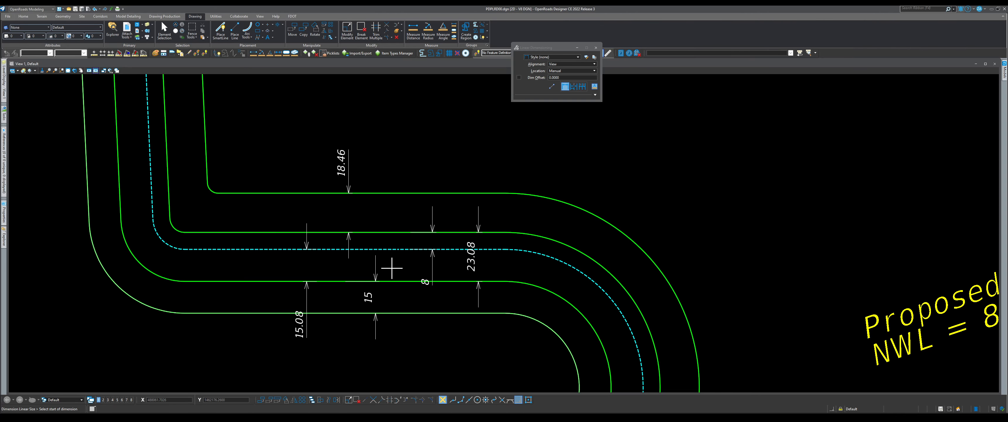
Step: Turn off the level of the original pond contours, leaving the chained outline, labels and dimensions displayed
scroll(366, 319, down, 4)
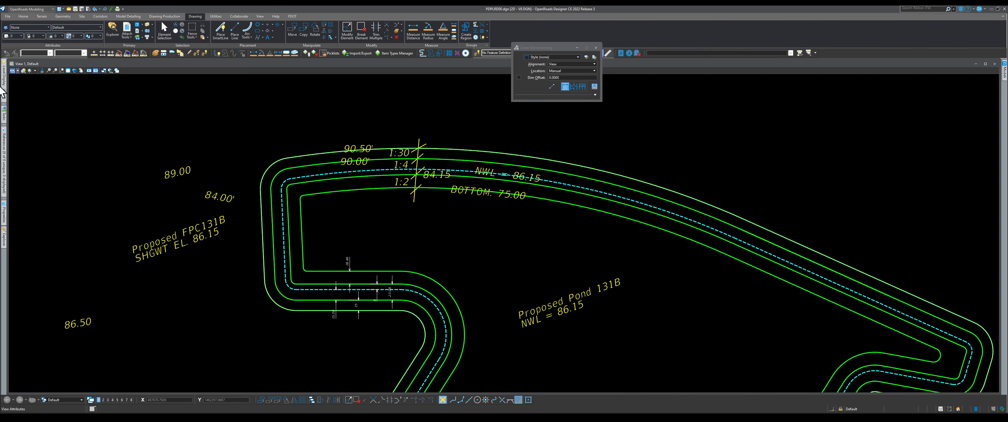
mouse_move(6, 80)
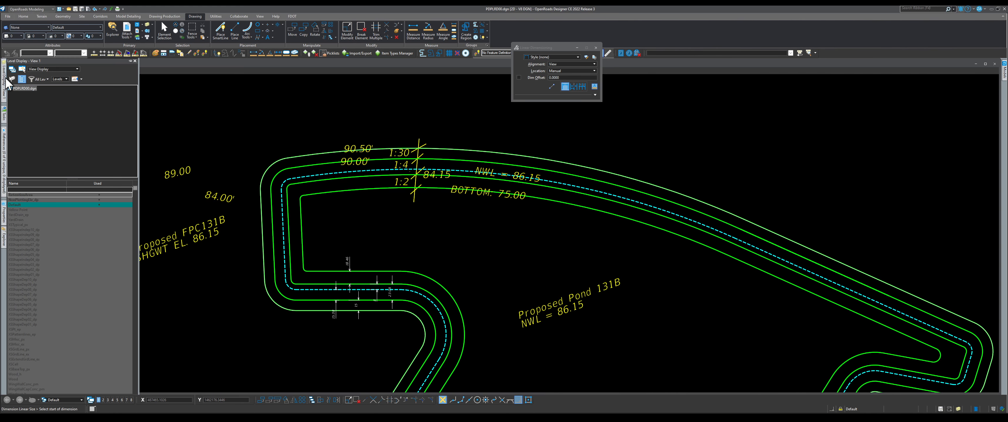
click(36, 194)
Step: Copy the chained outer outline inward with Move/Copy Parallel at a fixed distance of 15
click(323, 37)
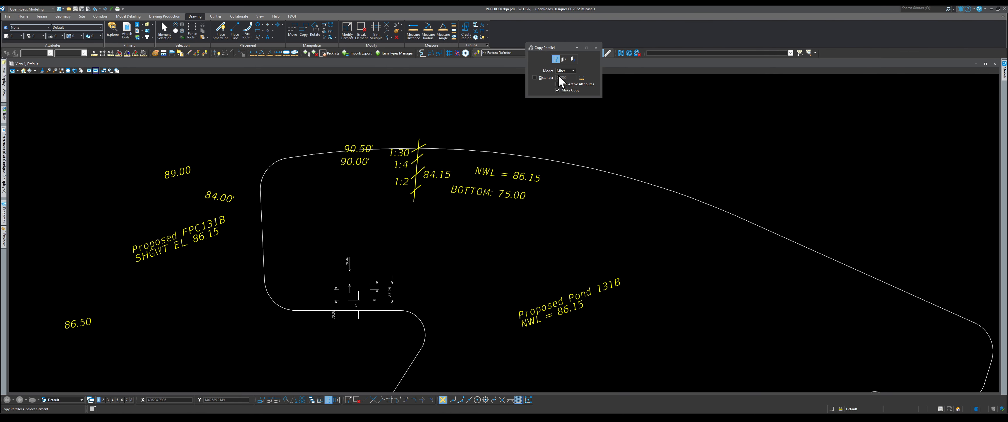
click(534, 77)
scroll(337, 317, up, 4)
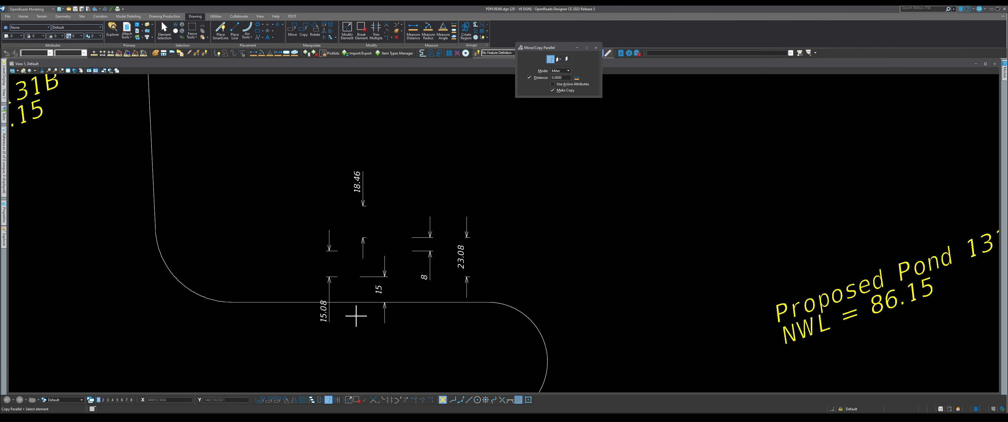
click(576, 78)
text(15)
key(Tab)
click(409, 302)
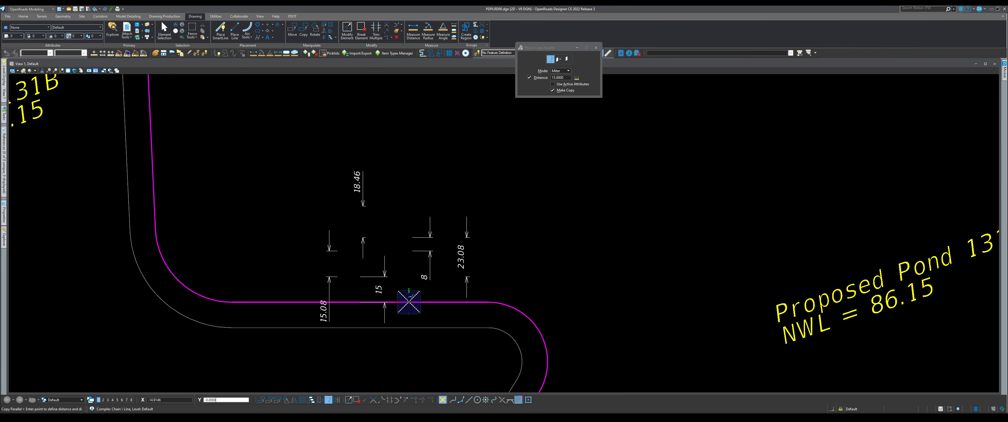
click(409, 281)
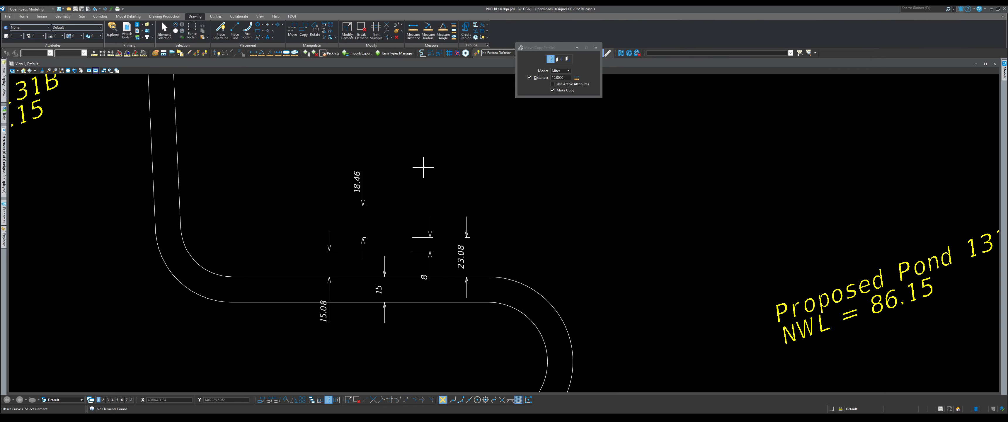
Step: Copy the second outline inward at a parallel distance of 15.08
click(540, 80)
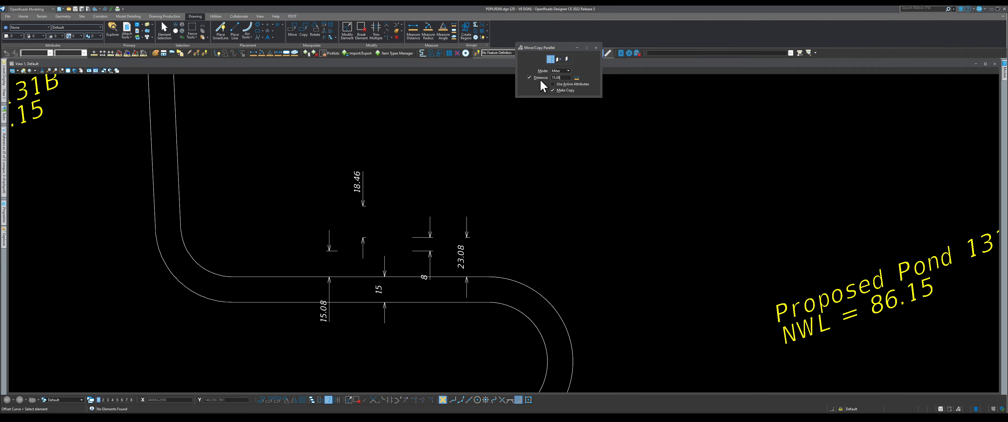
key(Tab)
click(364, 277)
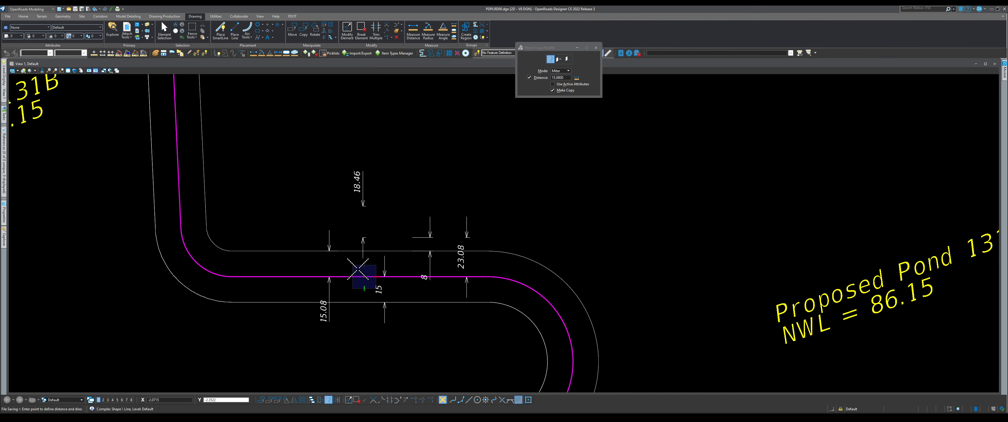
click(346, 248)
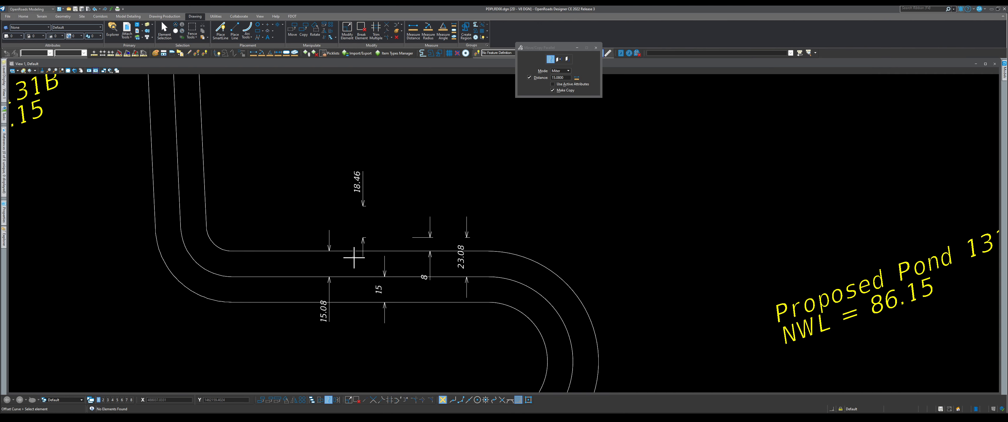
Step: Try to copy the third outline inward at a parallel distance of 8, and again at 7.5
click(567, 77)
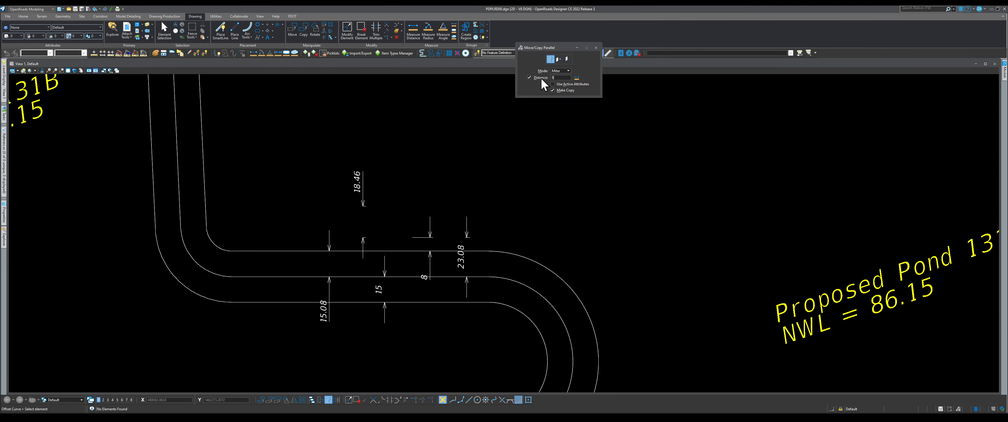
key(Tab)
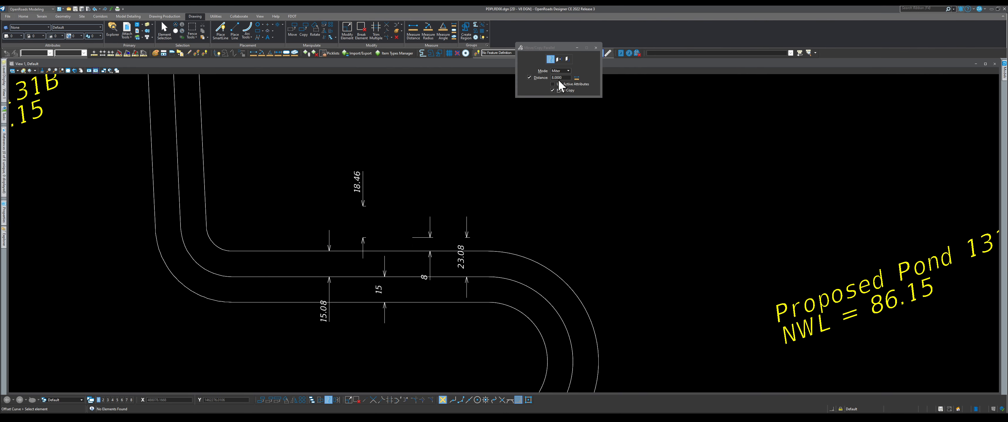
click(413, 246)
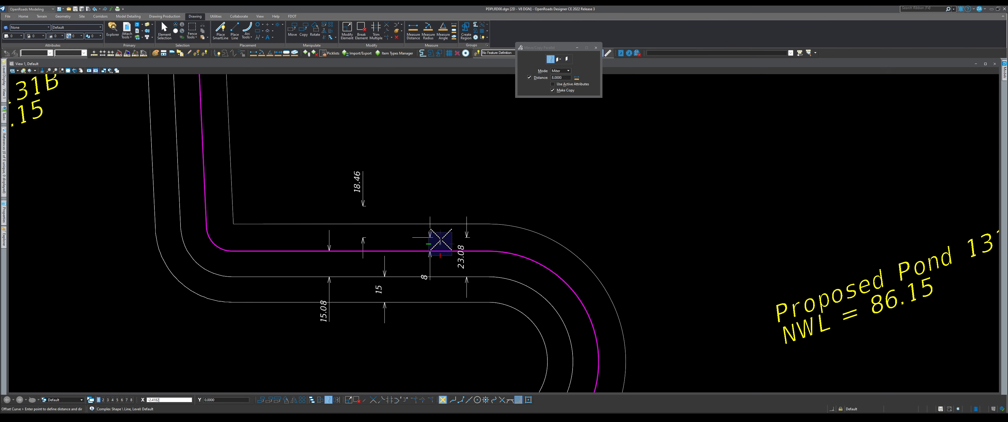
click(563, 77)
text(7.)
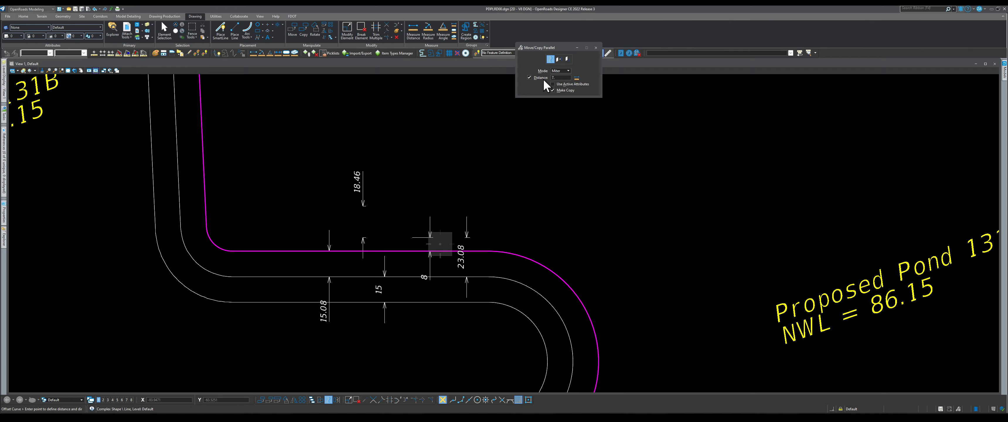
text(5)
key(Tab)
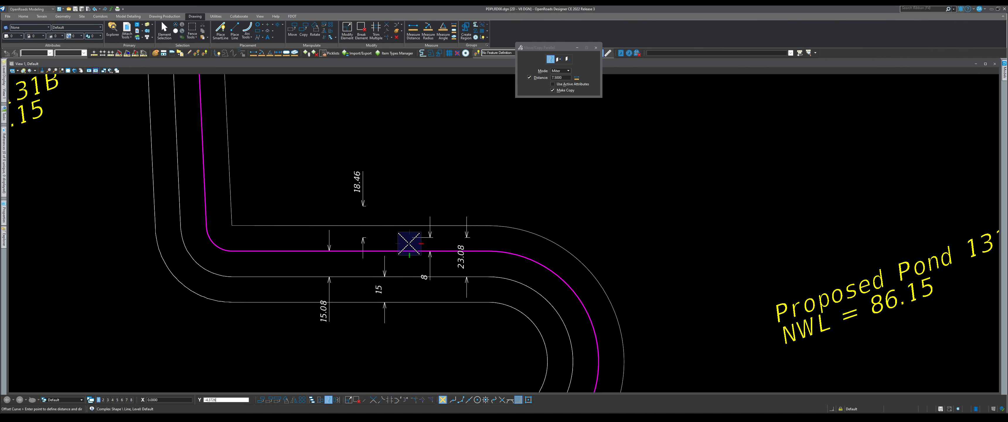
right_click(409, 243)
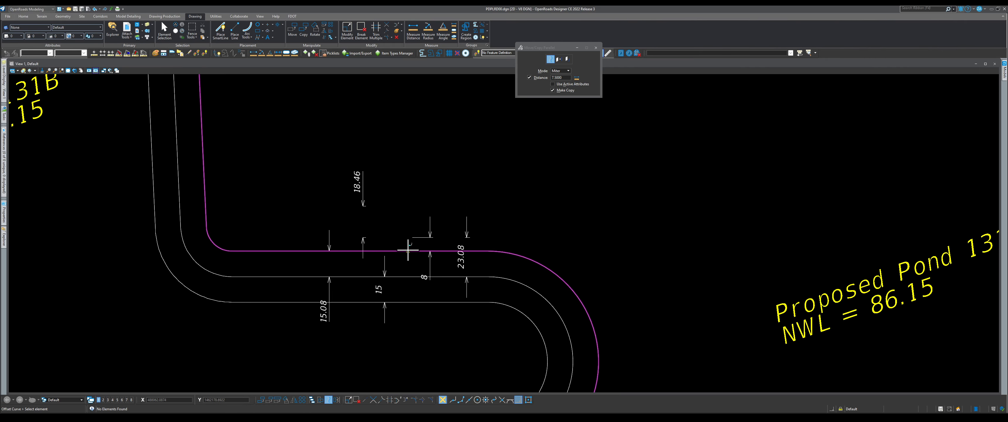
Step: Drop the third outline's complex shape into separate line and arc segments with Drop Element
click(164, 28)
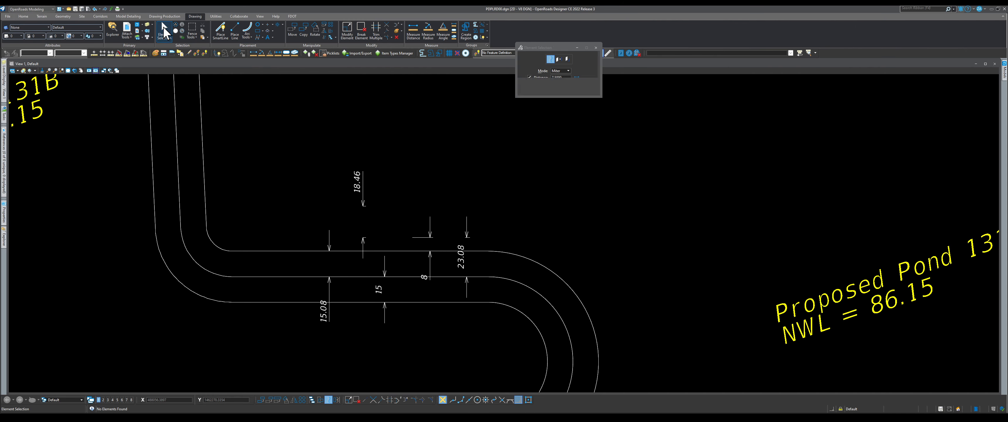
click(421, 251)
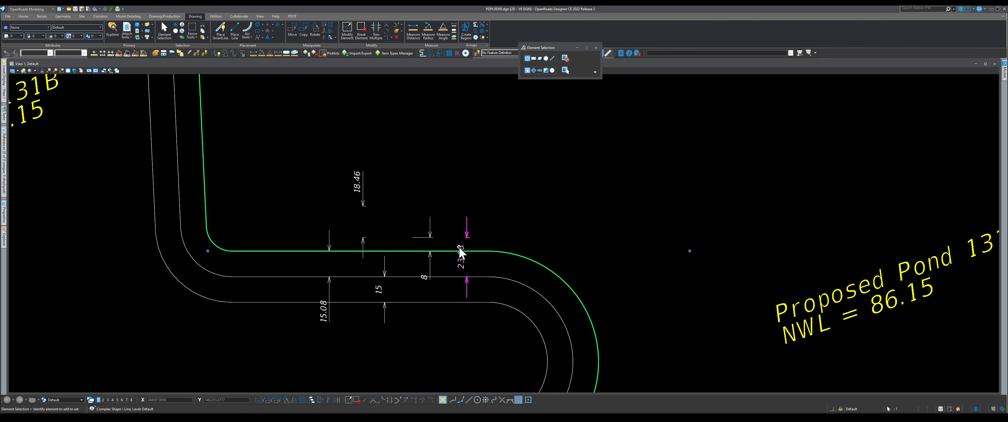
scroll(418, 258, down, 4)
scroll(421, 252, up, 6)
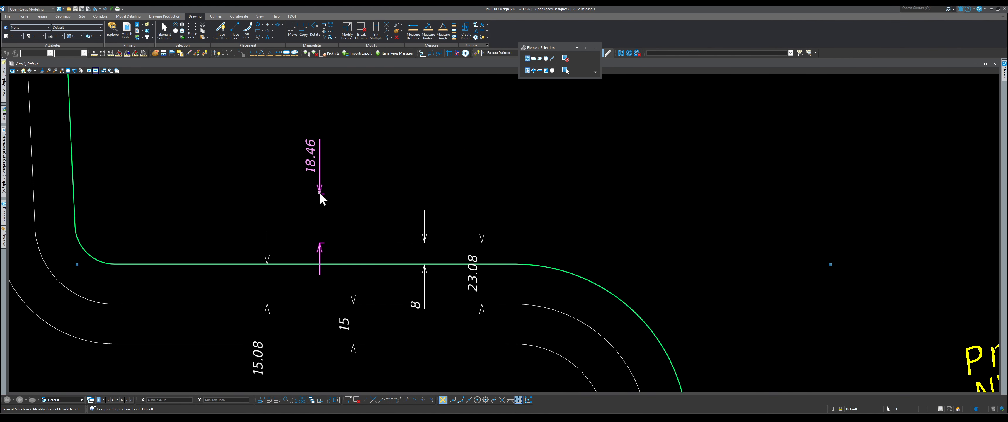
click(268, 145)
scroll(268, 146, down, 2)
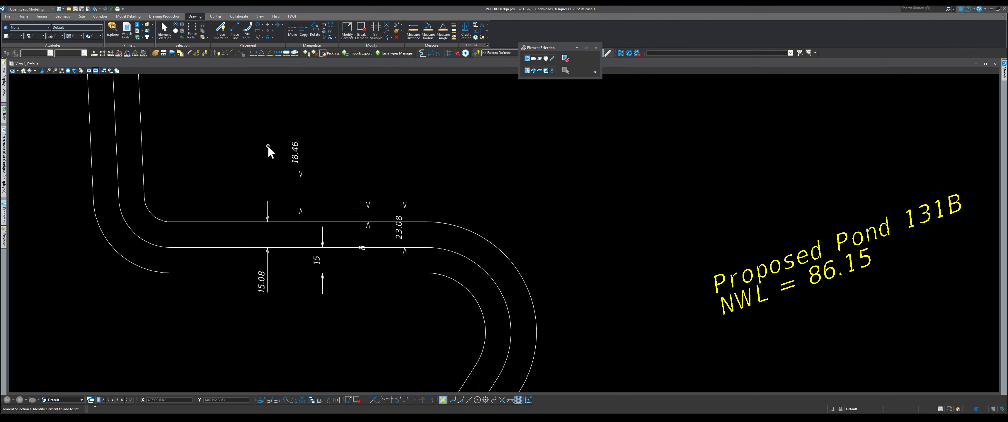
click(216, 53)
click(343, 221)
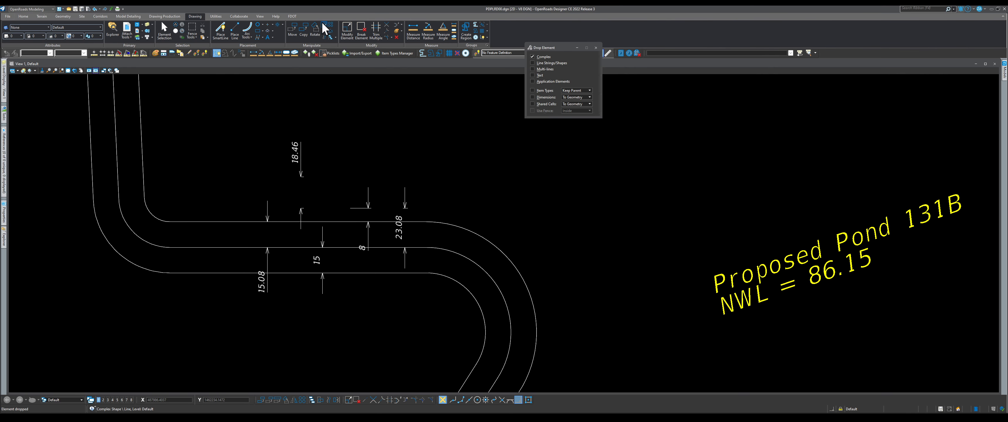
Step: Copy the third outline's dimensioned horizontal segment and its adjoining large arc inward at a parallel distance of 8
click(324, 38)
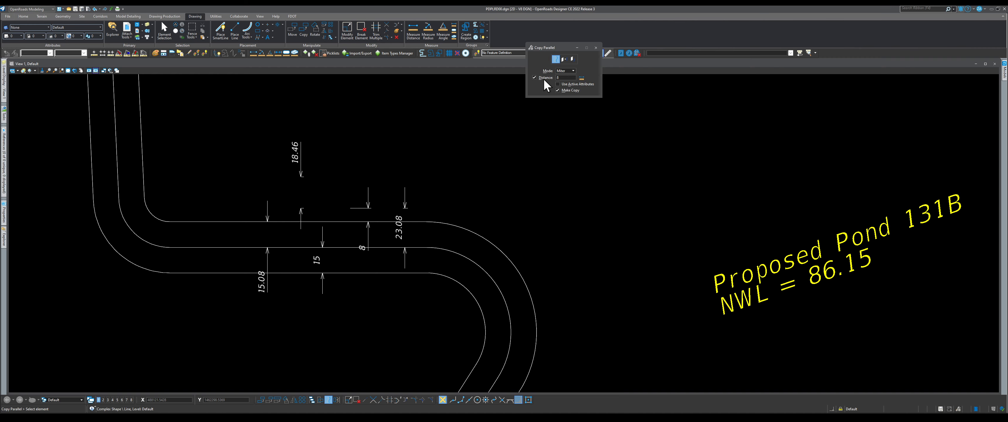
text(8)
key(Tab)
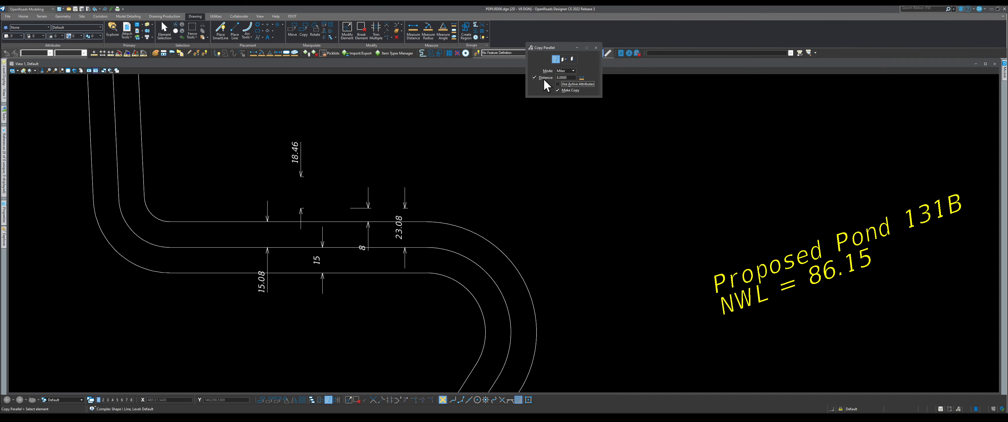
click(337, 221)
click(338, 206)
click(441, 223)
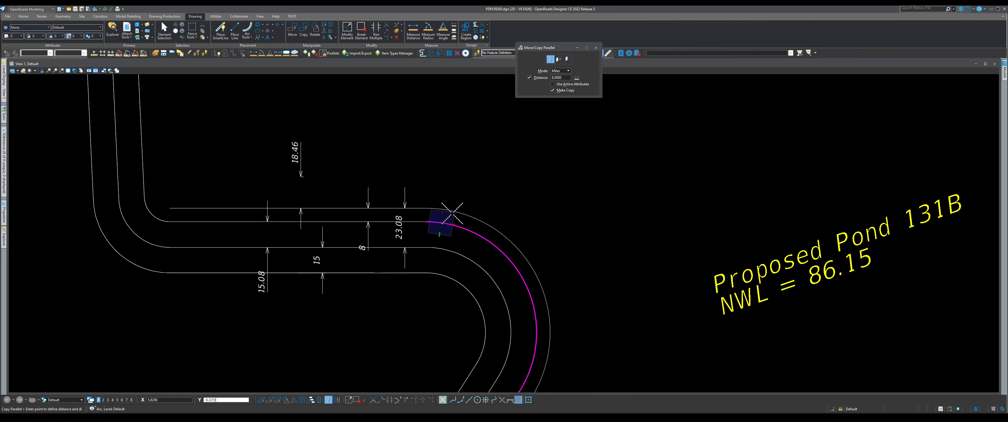
click(452, 212)
right_click(453, 212)
scroll(455, 182, down, 4)
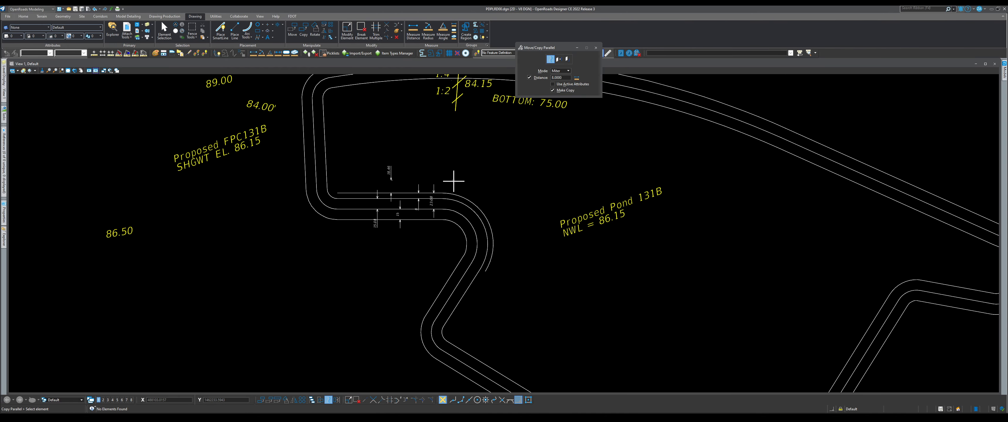
Step: Copy the third outline's short diagonal, tight bend arc and long lower diagonal inward at the same parallel distance
click(472, 284)
click(472, 287)
scroll(447, 339, up, 1)
scroll(442, 333, up, 2)
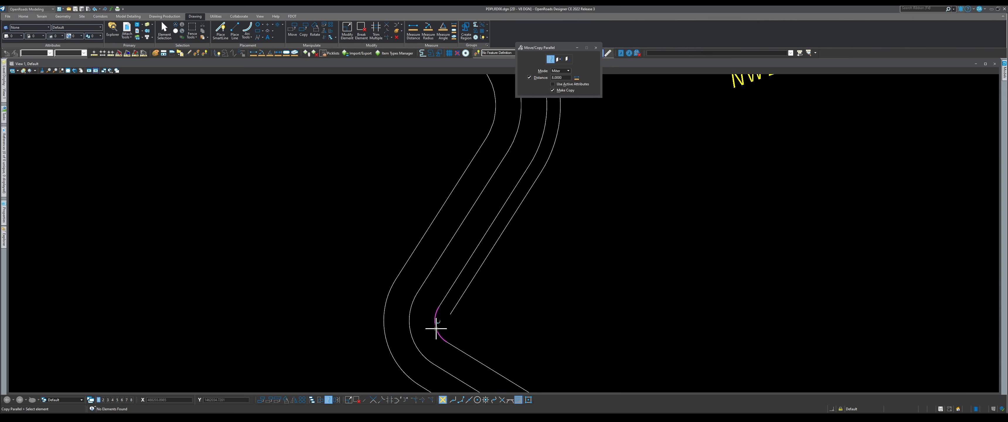
scroll(398, 252, down, 3)
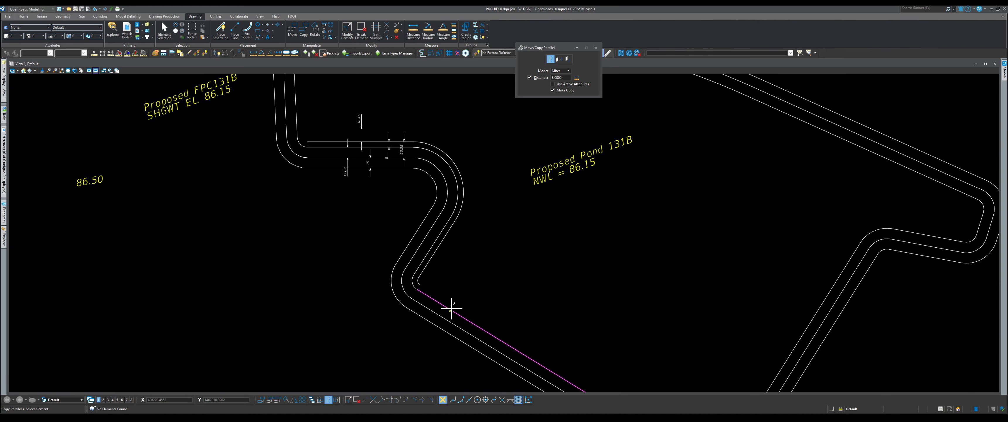
click(451, 309)
click(453, 302)
right_click(453, 302)
scroll(372, 234, down, 5)
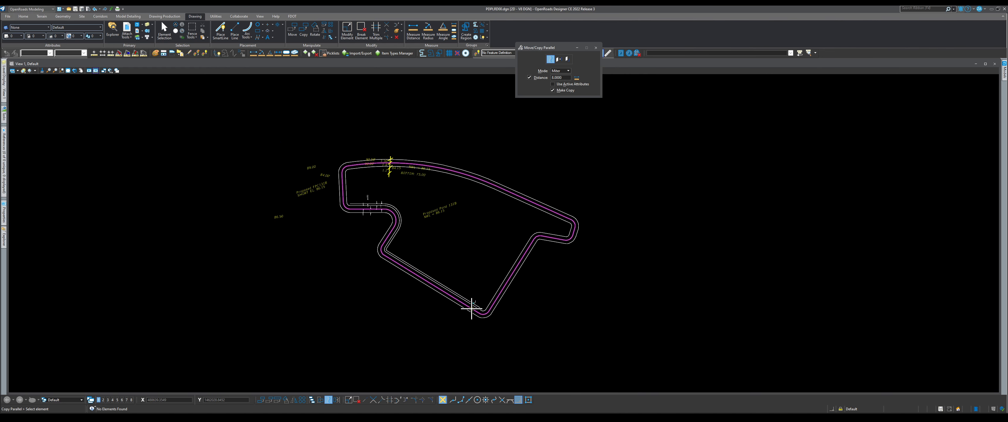
Step: Offset the third outline's segments inward from the pond's lowest corner up through the notch beside its narrow end
scroll(472, 308, up, 3)
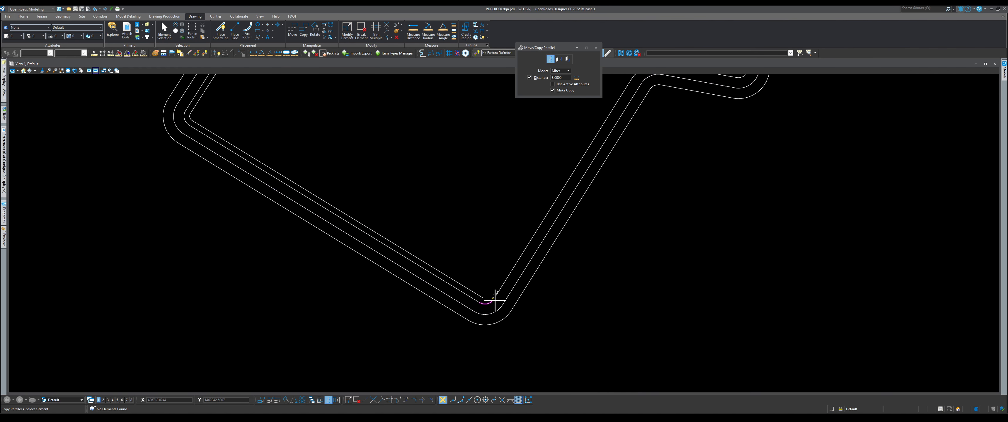
click(500, 284)
right_click(492, 282)
scroll(468, 309, down, 4)
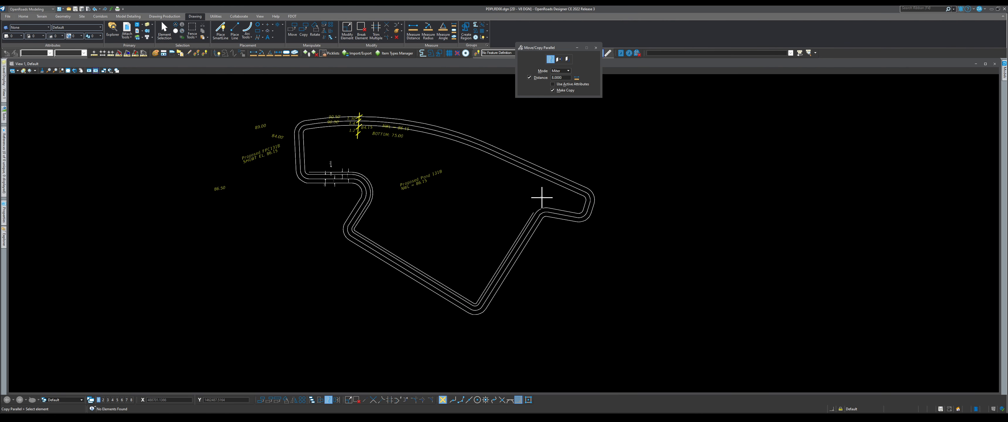
scroll(541, 198, up, 5)
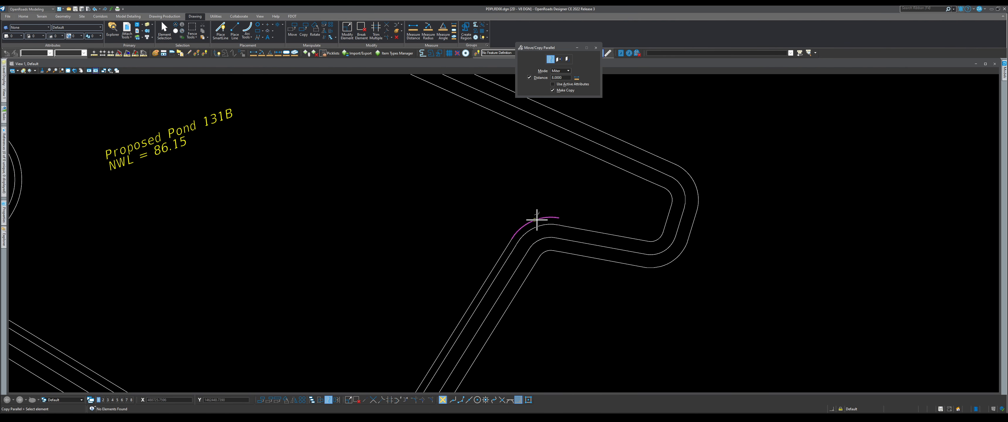
click(574, 226)
right_click(659, 224)
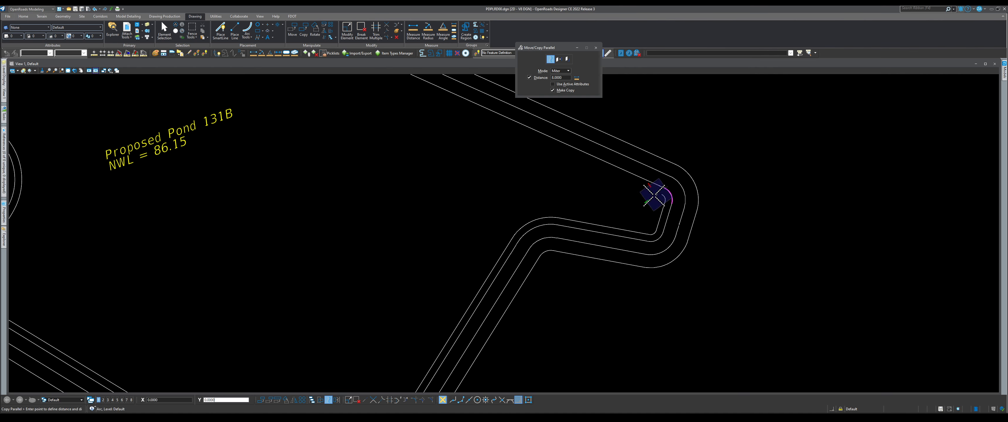
Step: Offset the narrow end's remaining corner, the long straight side and the long upper curve of the third outline inward
click(652, 182)
click(647, 187)
right_click(650, 199)
scroll(656, 213, down, 4)
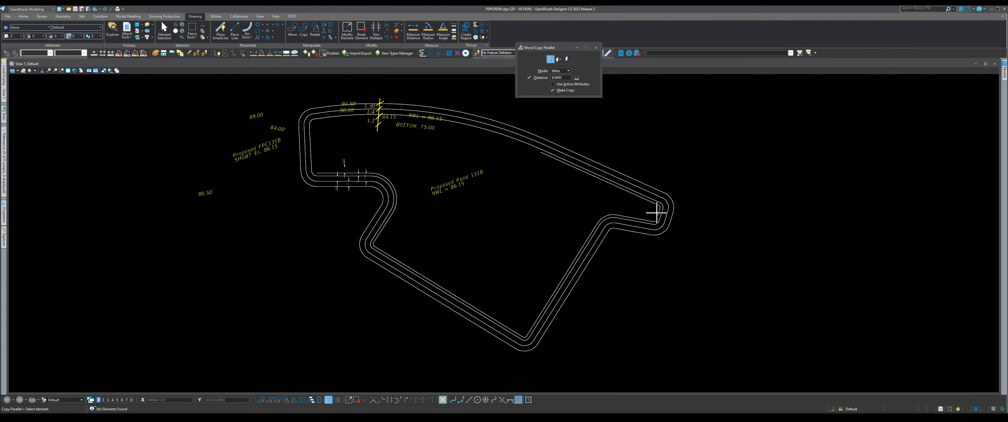
scroll(512, 147, up, 4)
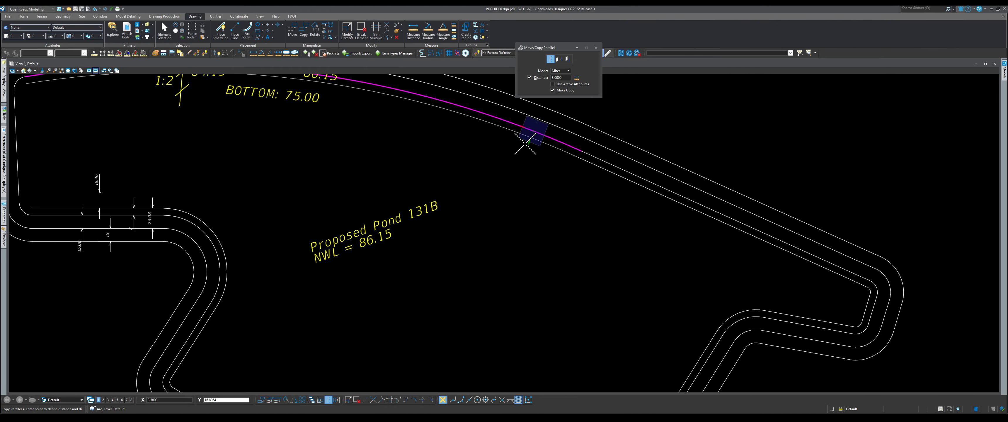
scroll(527, 173, down, 3)
scroll(326, 135, up, 3)
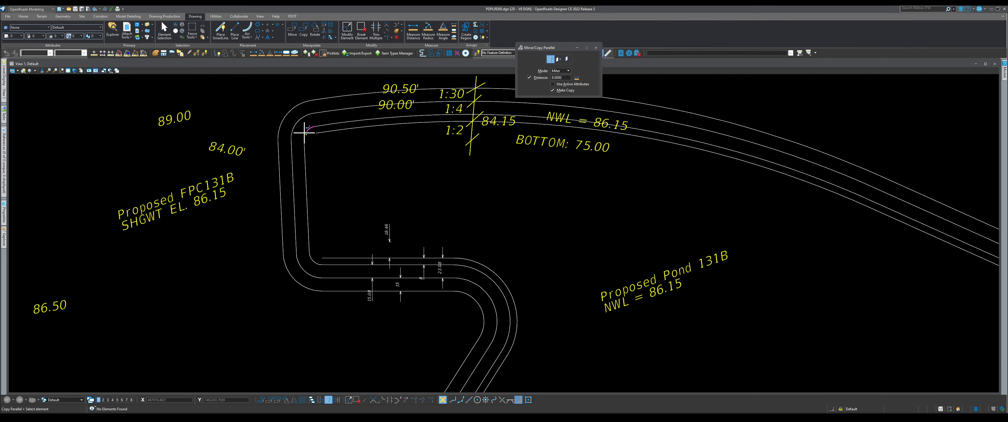
Step: Offset the upper-left corner arc, the left side line and the lower-left fillet inward to complete the fourth outline
click(309, 136)
click(311, 140)
right_click(310, 140)
click(304, 154)
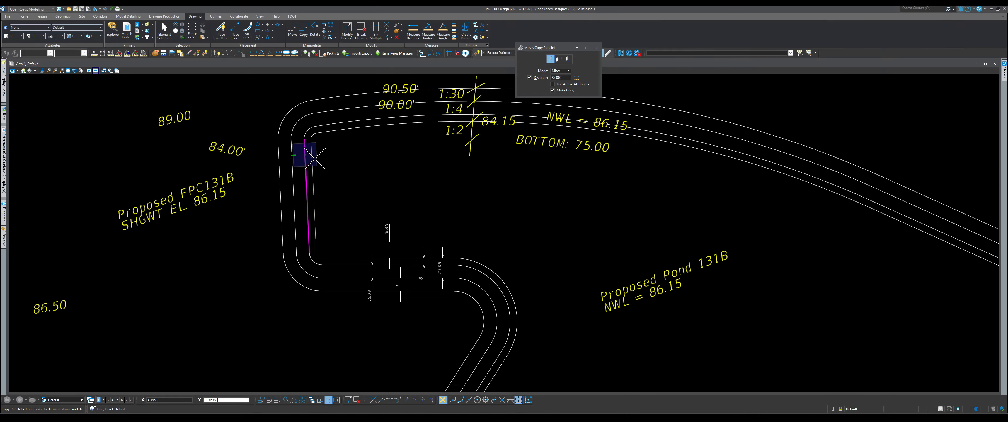
click(314, 158)
right_click(315, 159)
scroll(311, 252, up, 2)
scroll(312, 251, down, 2)
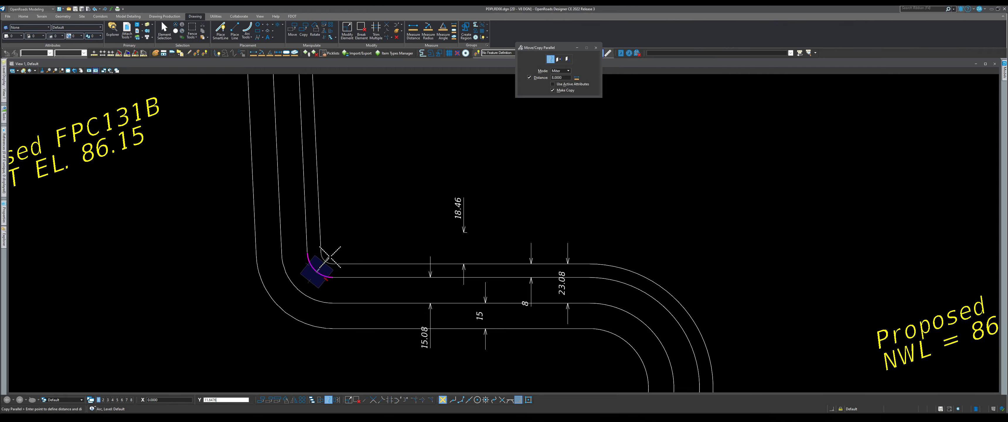
scroll(320, 241, down, 2)
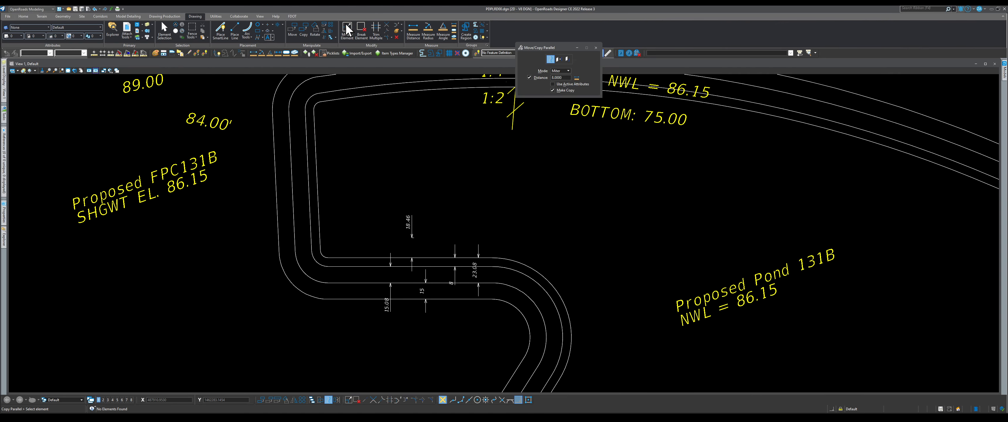
Step: Start a manual complex chain at the fourth outline's lower-left fillet, adding the left side, upper curve and narrow end
click(476, 25)
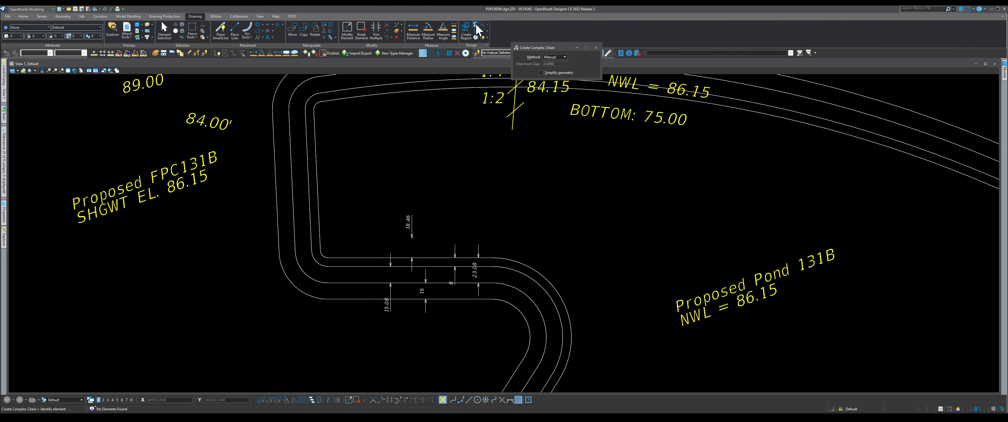
click(324, 255)
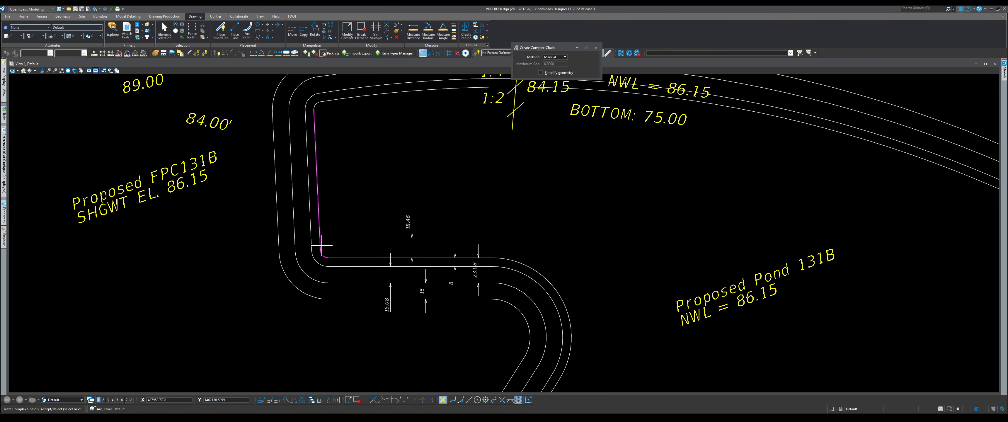
scroll(326, 245, down, 1)
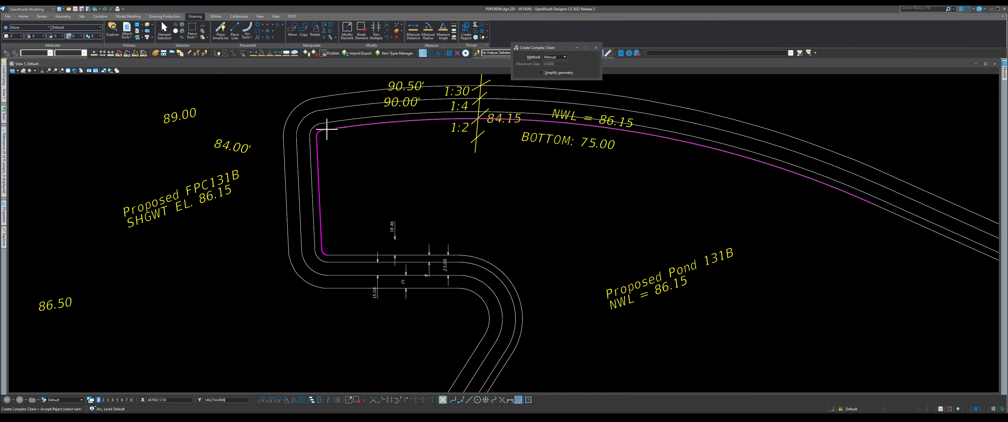
scroll(462, 152, down, 3)
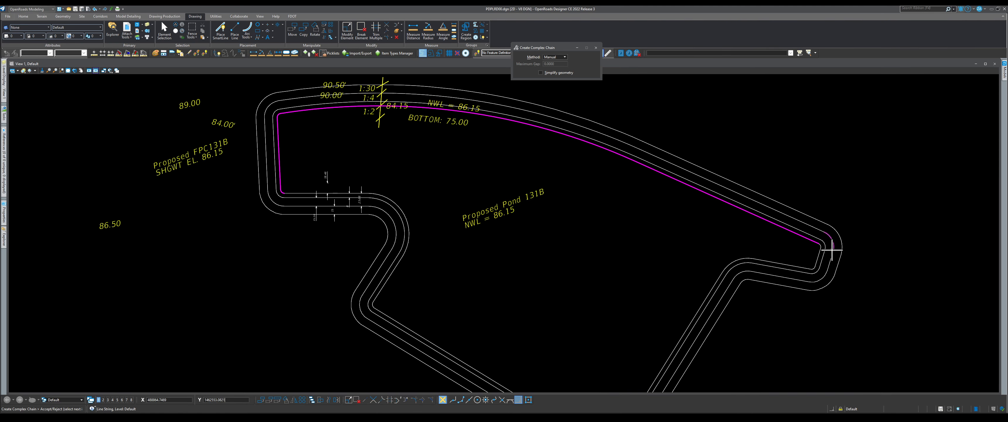
scroll(826, 241, up, 4)
click(801, 261)
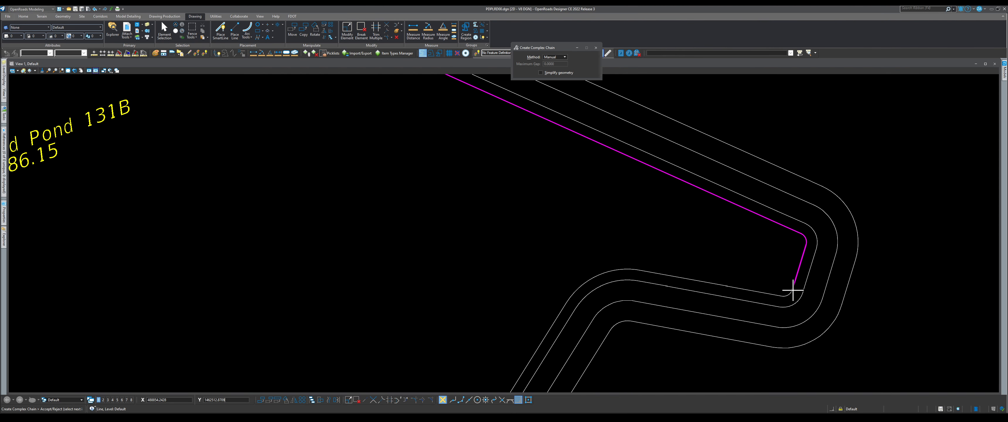
click(789, 295)
click(777, 295)
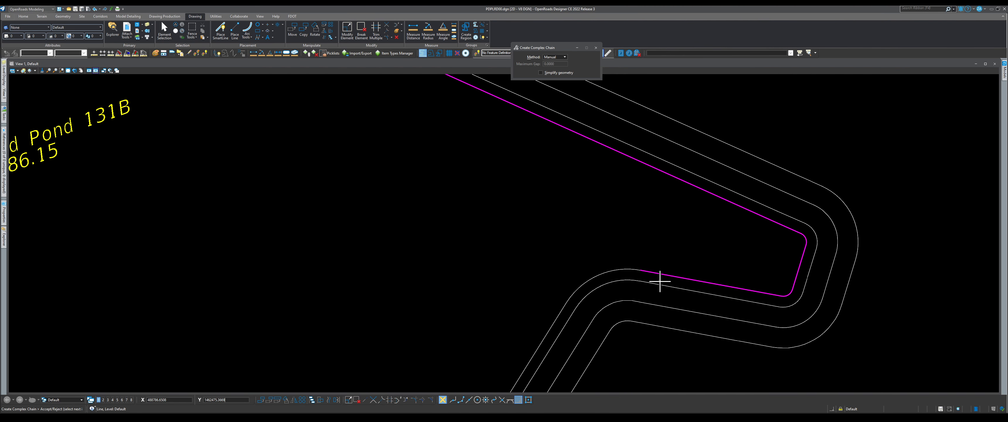
Step: Add the notch arc, both long diagonals, the bends and the horizontal segment, and complete the fourth outline's complex chain
click(625, 269)
scroll(629, 213, down, 3)
click(603, 252)
scroll(598, 250, down, 2)
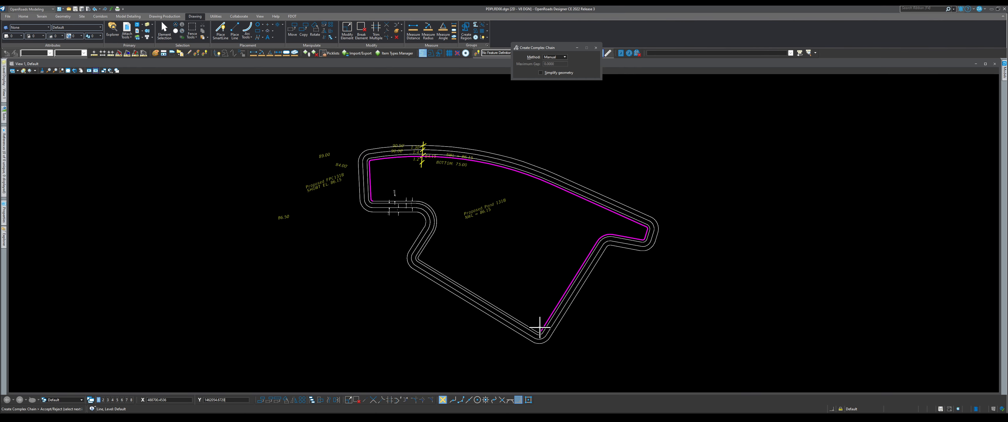
scroll(540, 332, up, 6)
scroll(530, 331, down, 4)
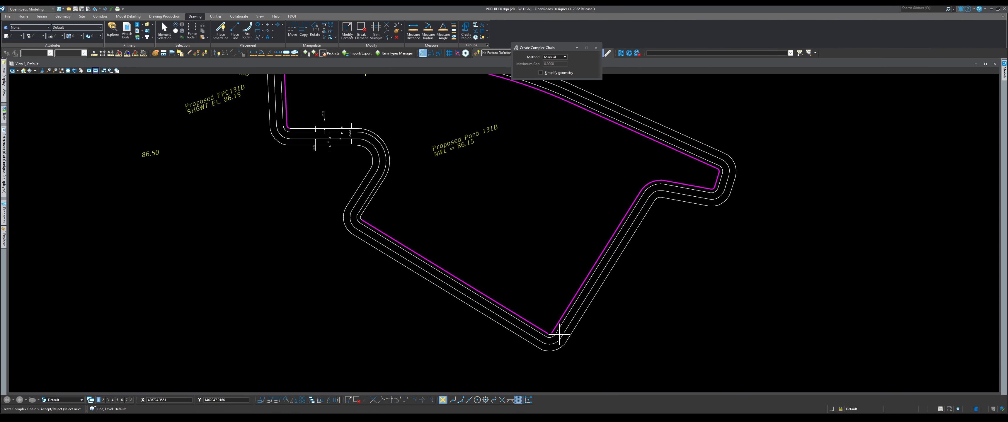
scroll(416, 236, up, 6)
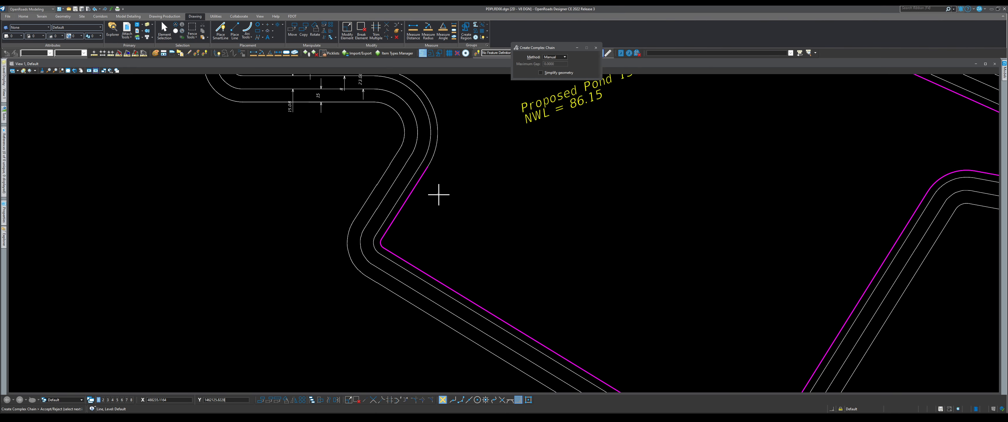
scroll(434, 124, down, 4)
scroll(440, 176, up, 3)
click(439, 176)
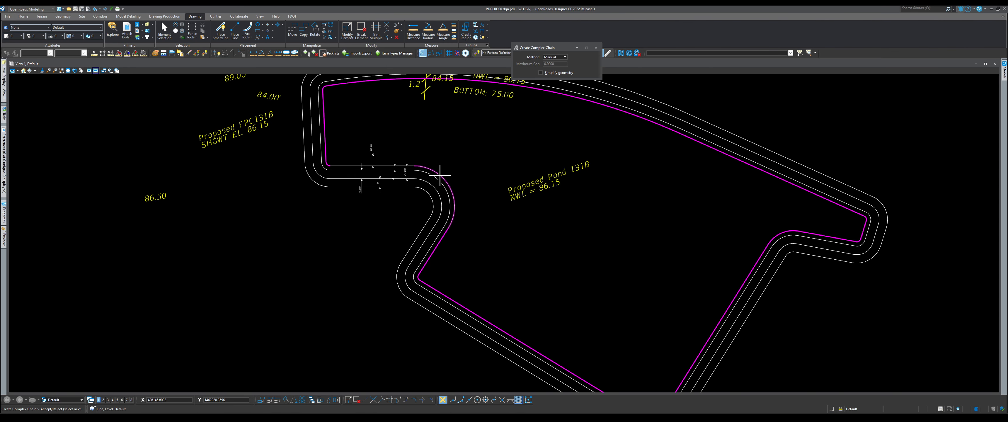
scroll(394, 165, up, 3)
click(394, 166)
right_click(295, 147)
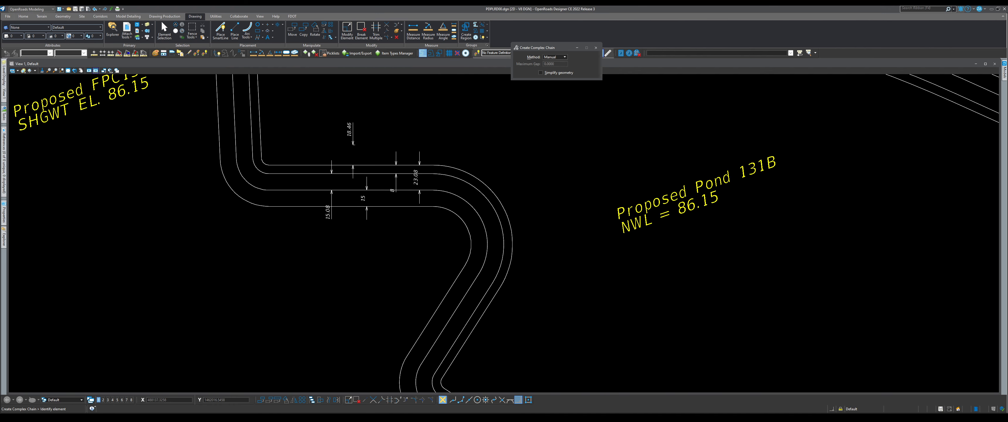
Step: Offset the fourth outline 18.46 inward with Copy Parallel, using Miter mode and keeping the original
click(324, 37)
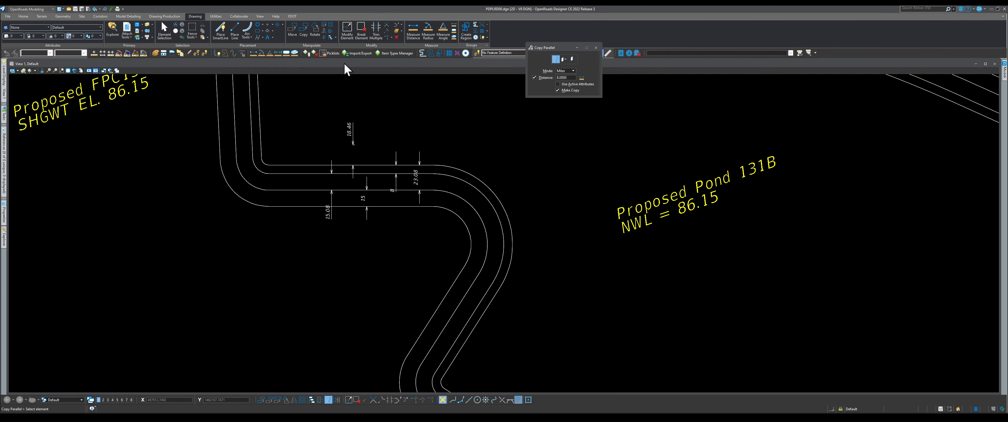
click(377, 165)
scroll(348, 135, up, 3)
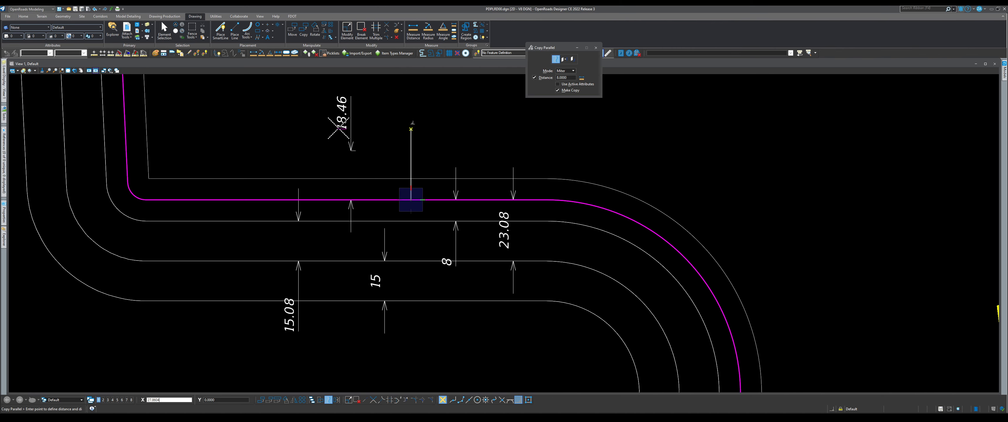
click(571, 78)
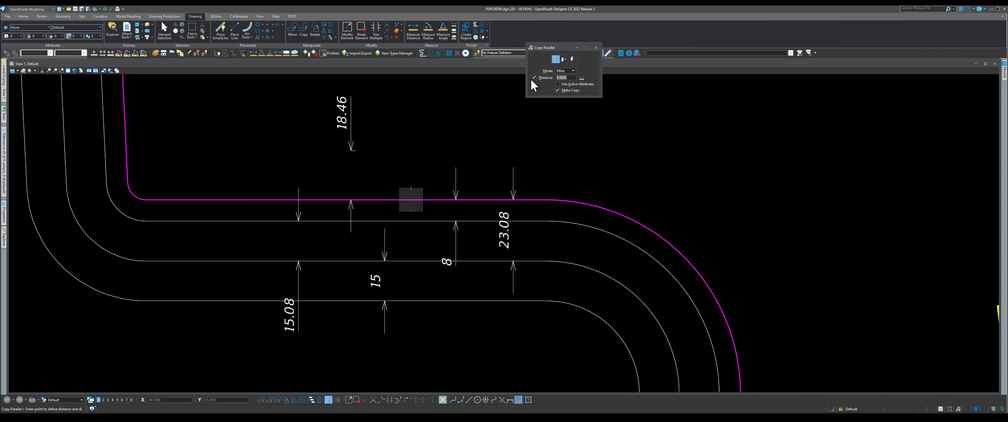
text(18.46)
key(Tab)
click(396, 155)
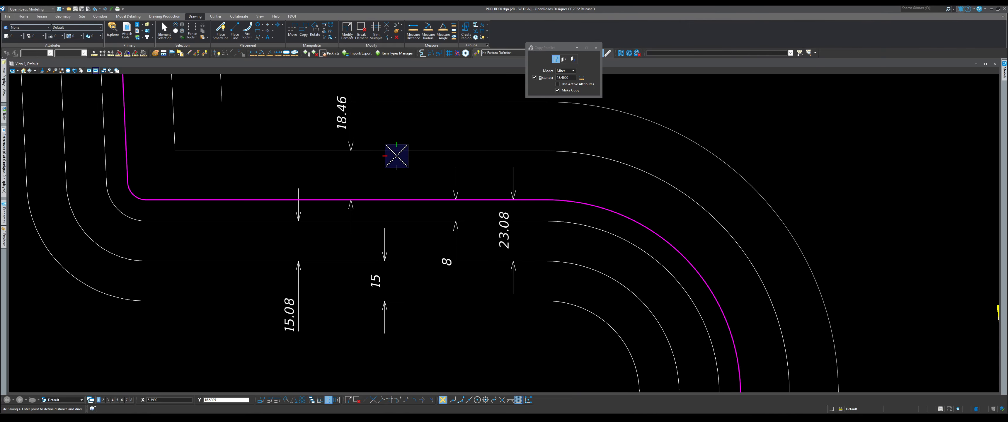
right_click(397, 155)
scroll(392, 162, down, 5)
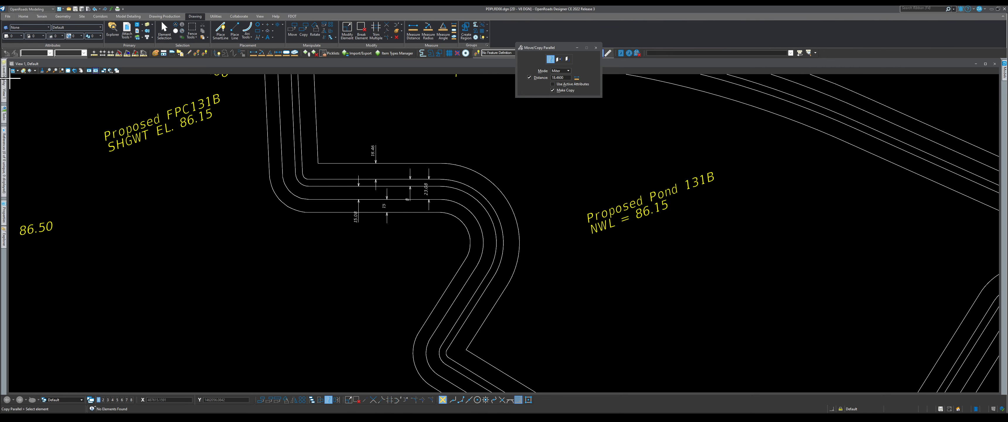
Step: Show the RetentionArea level and compare its green outlines with the offset corners at the narrow end and lower-left bend
mouse_move(3, 79)
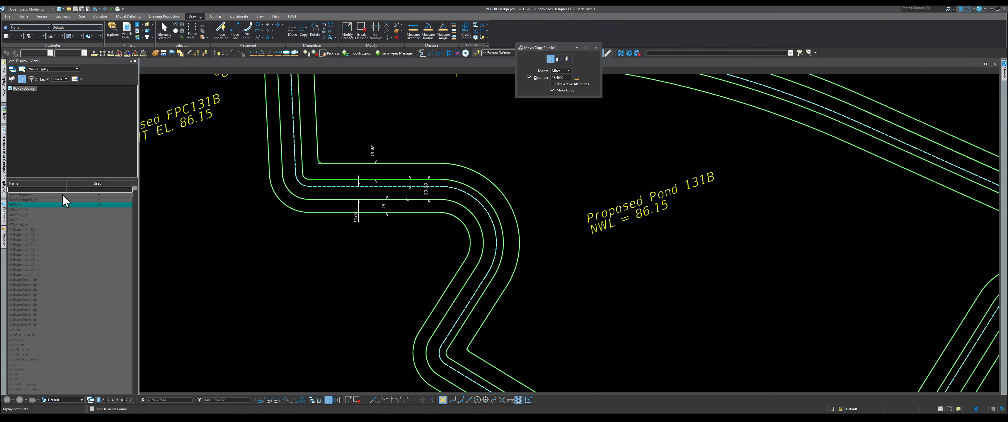
scroll(312, 237, down, 4)
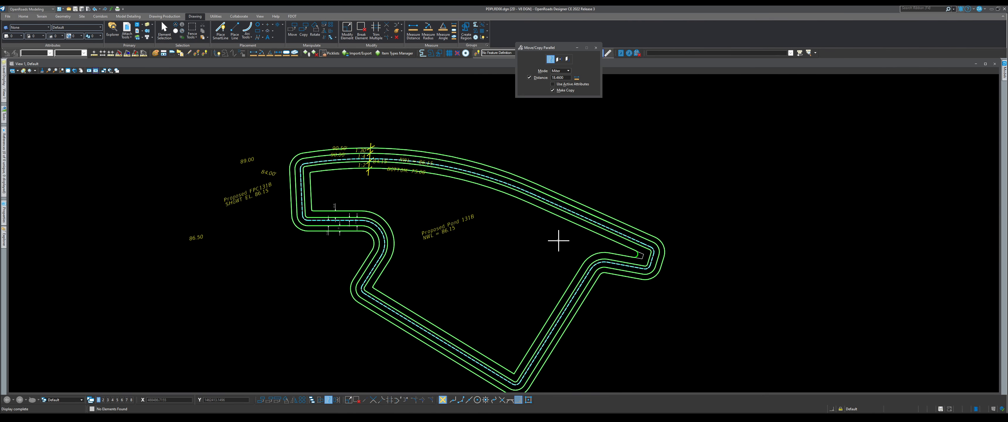
scroll(669, 270, up, 3)
scroll(665, 250, up, 2)
scroll(562, 171, down, 3)
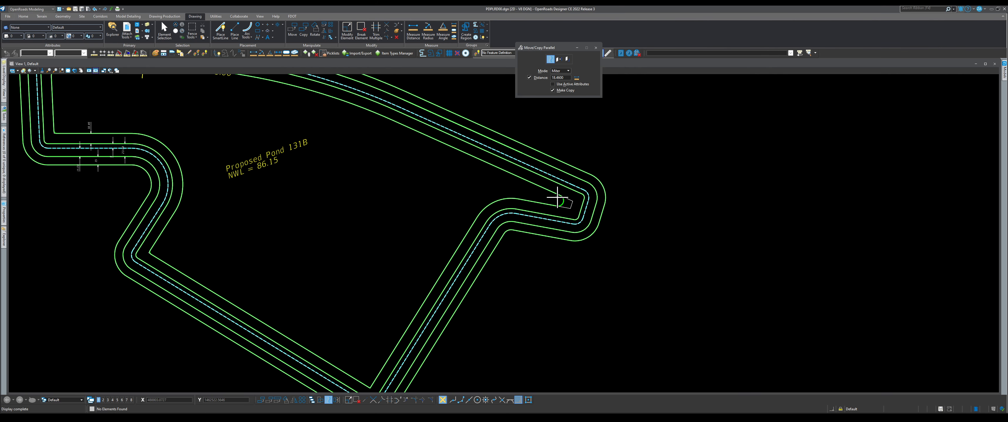
scroll(147, 255, up, 6)
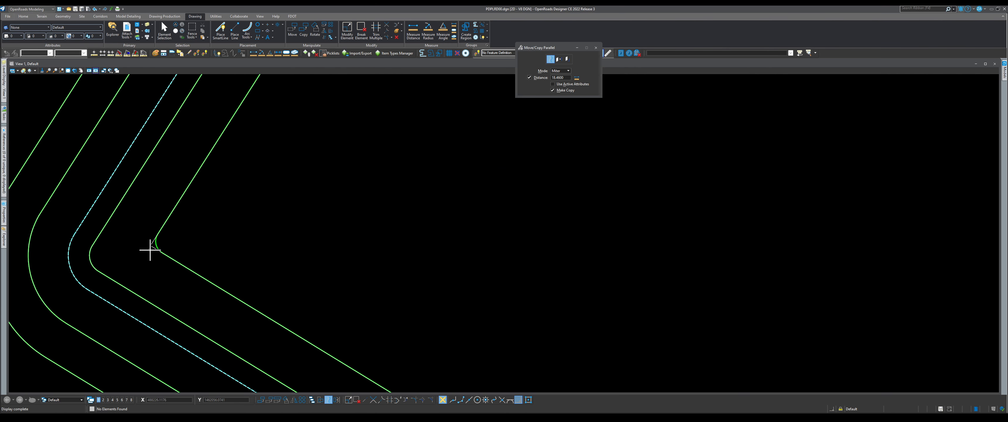
scroll(151, 246, down, 6)
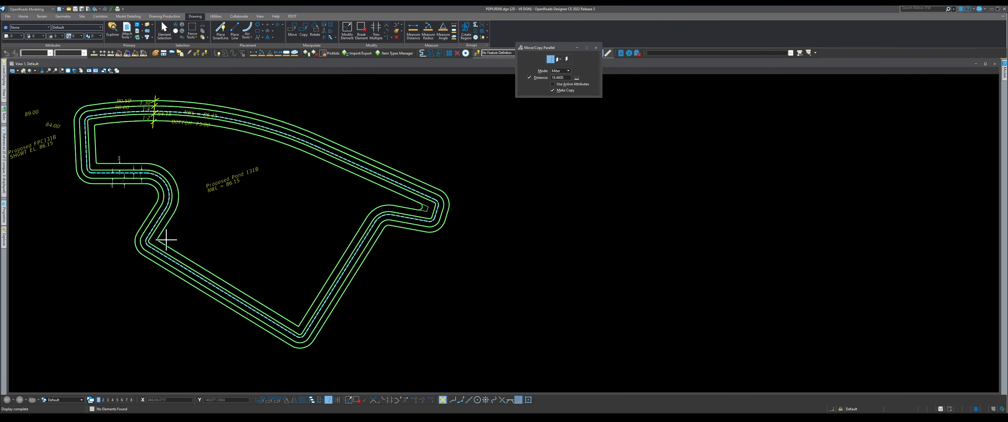
scroll(296, 323, up, 6)
scroll(328, 332, down, 6)
scroll(516, 173, up, 2)
Step: Measure the radii of the green innermost outline's narrow-end and lower-left bend arcs, and examine its corners near the dimensions
click(261, 52)
click(507, 172)
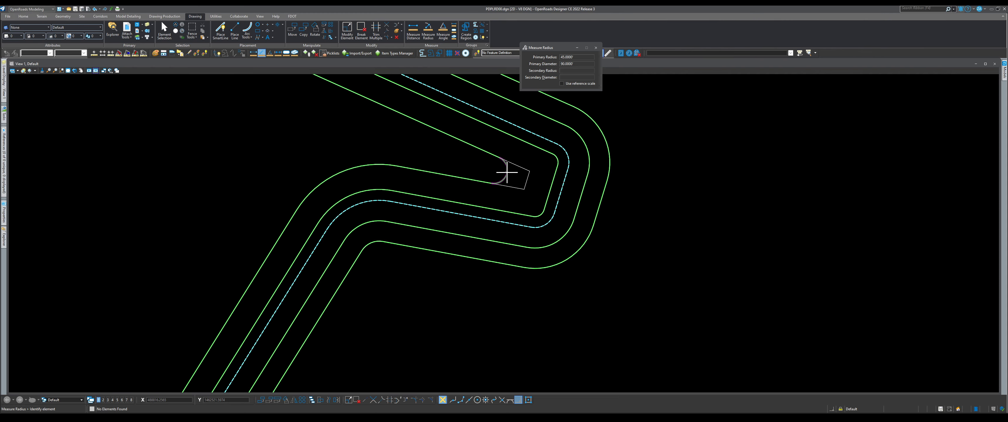
scroll(534, 183, down, 5)
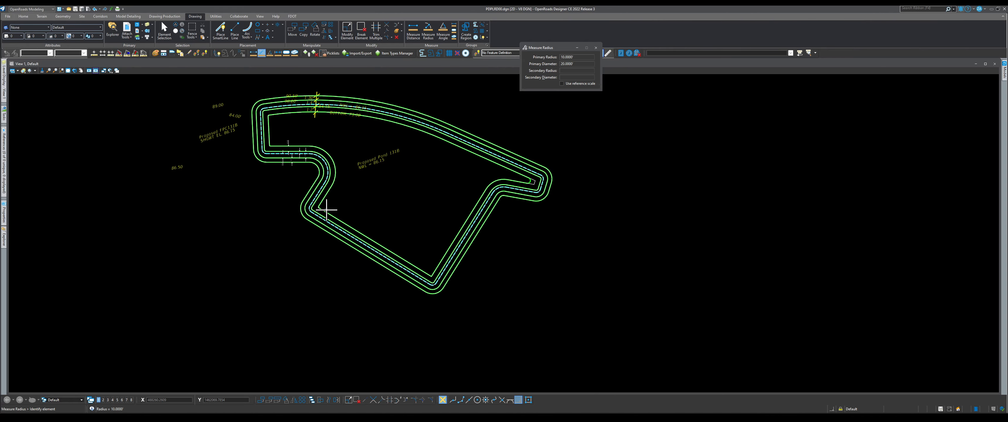
scroll(327, 210, up, 5)
click(318, 192)
scroll(347, 237, down, 4)
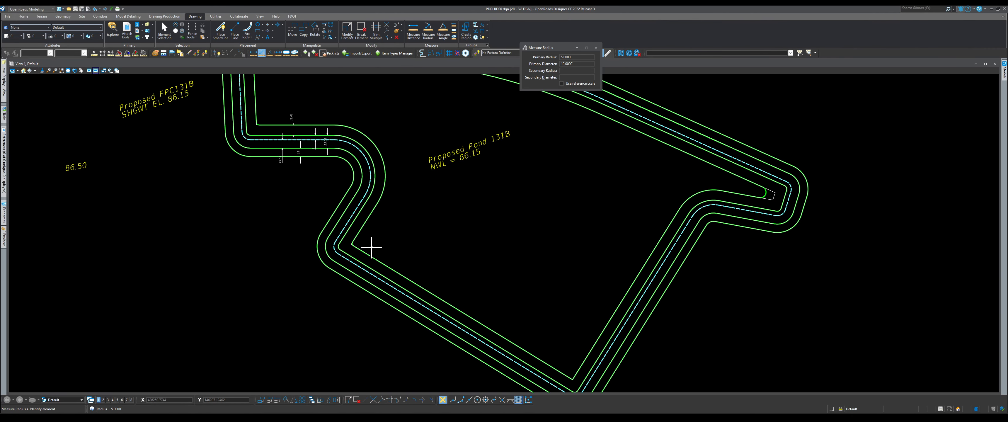
scroll(382, 209, down, 2)
scroll(330, 152, up, 4)
scroll(344, 204, down, 4)
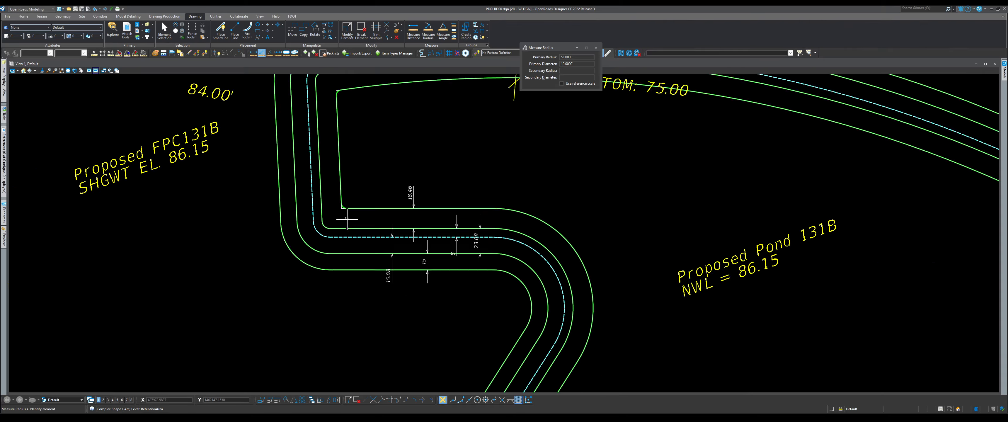
scroll(338, 198, up, 6)
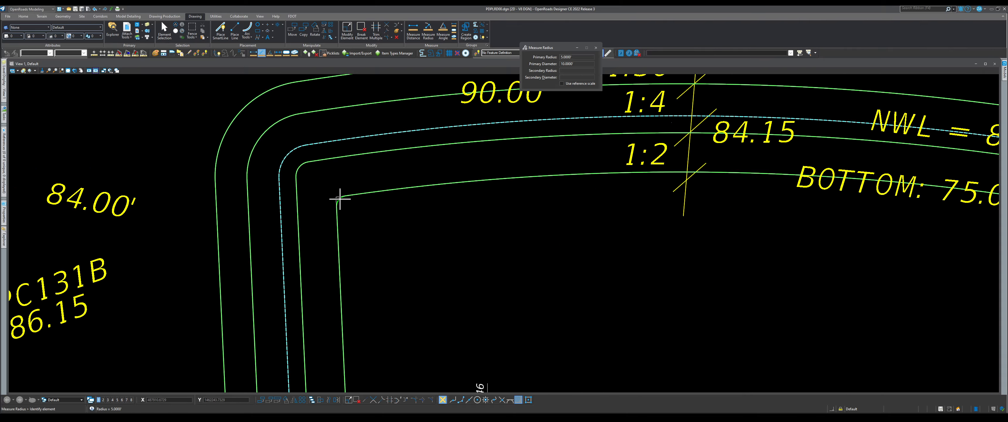
scroll(336, 196, down, 6)
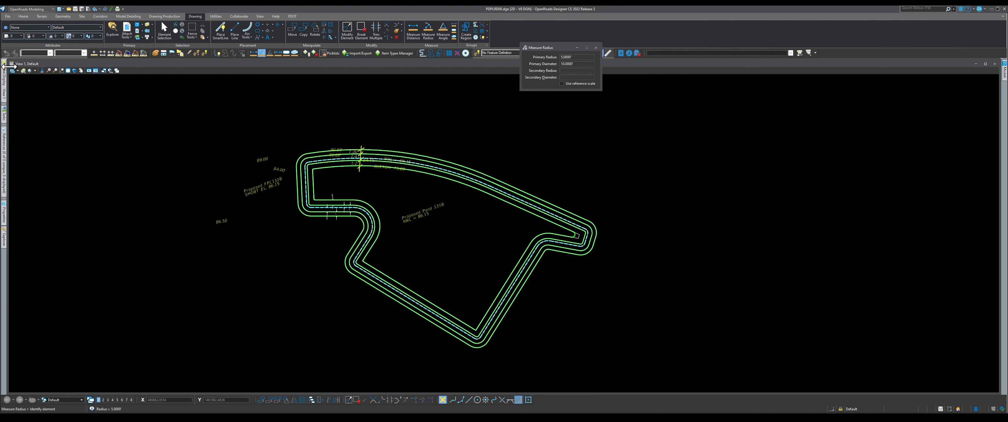
Step: Hide the RetentionArea level and drop the innermost offset outline from a complex shape into separate elements
mouse_move(4, 78)
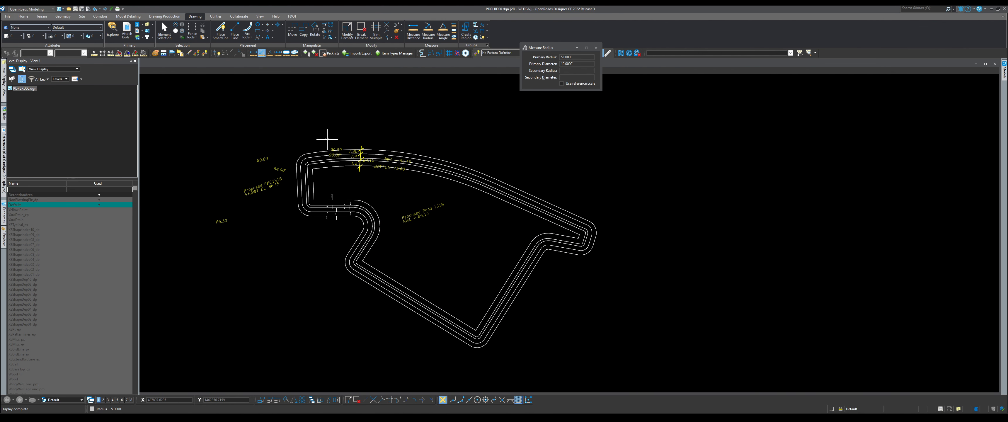
scroll(324, 141, up, 6)
click(481, 35)
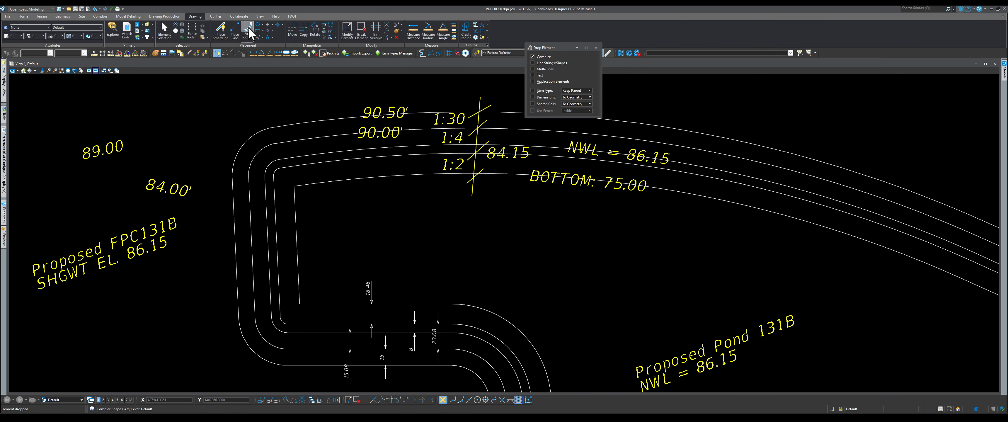
click(248, 28)
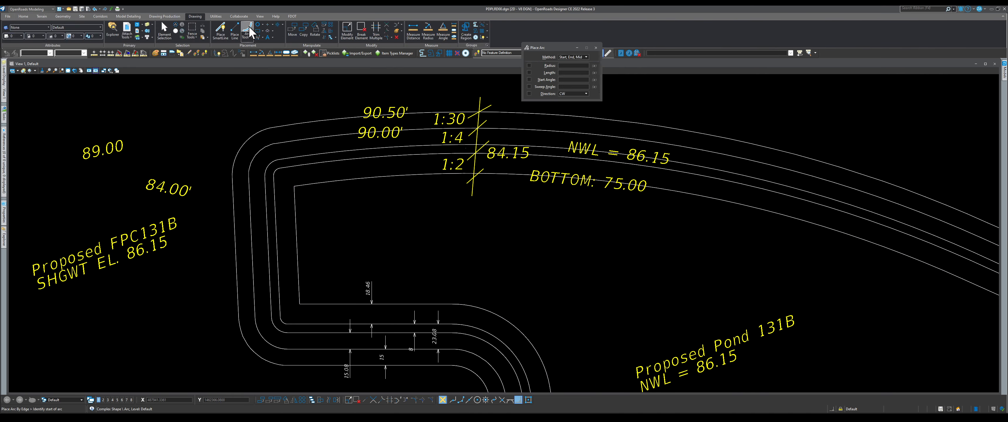
click(584, 56)
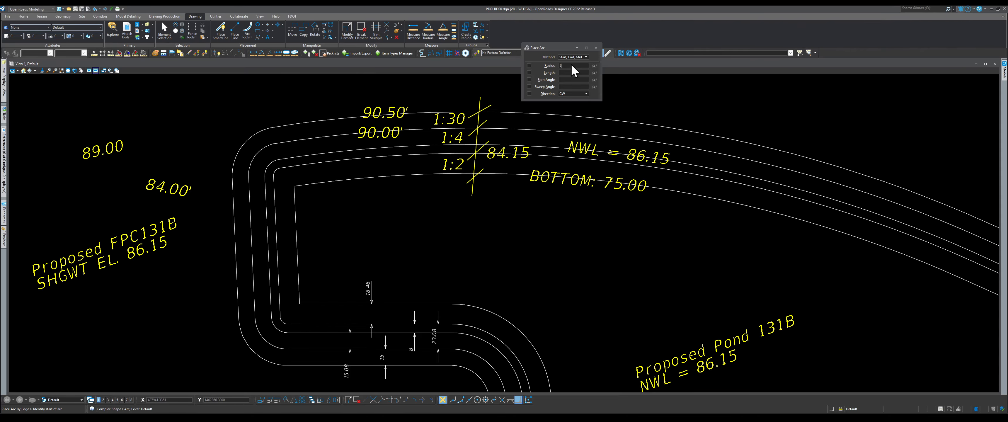
key(Tab)
scroll(293, 186, up, 4)
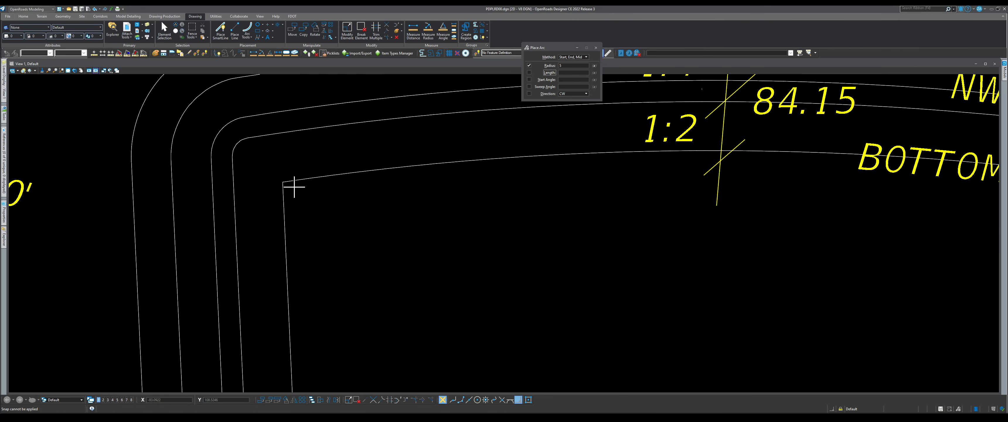
scroll(288, 196, down, 3)
click(285, 199)
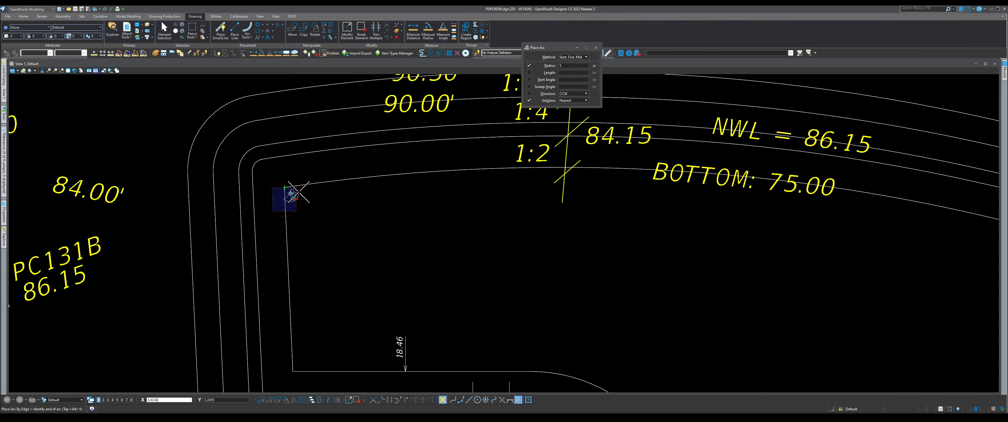
click(307, 185)
right_click(299, 193)
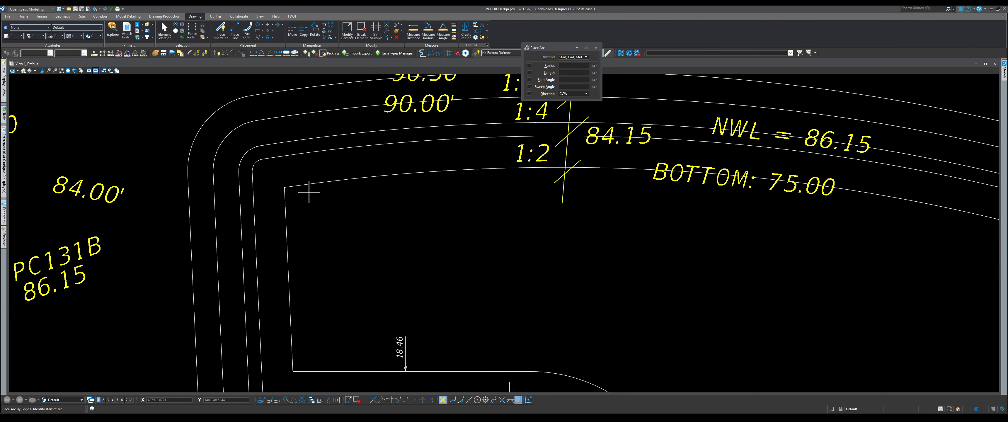
scroll(309, 192, down, 2)
Step: Show the RetentionArea level and pull the innermost outline's upper curve and left side back to the upper-left corner arc's ends
click(165, 26)
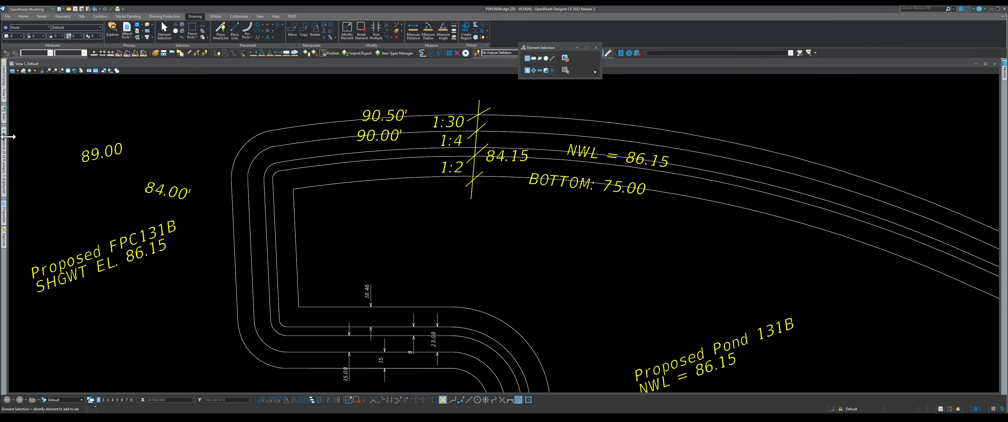
mouse_move(3, 94)
click(70, 197)
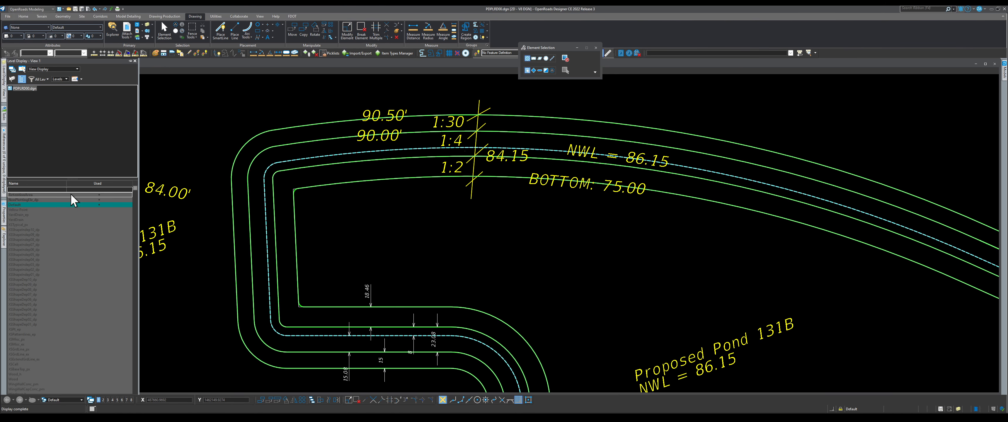
scroll(286, 190, up, 2)
scroll(295, 189, up, 3)
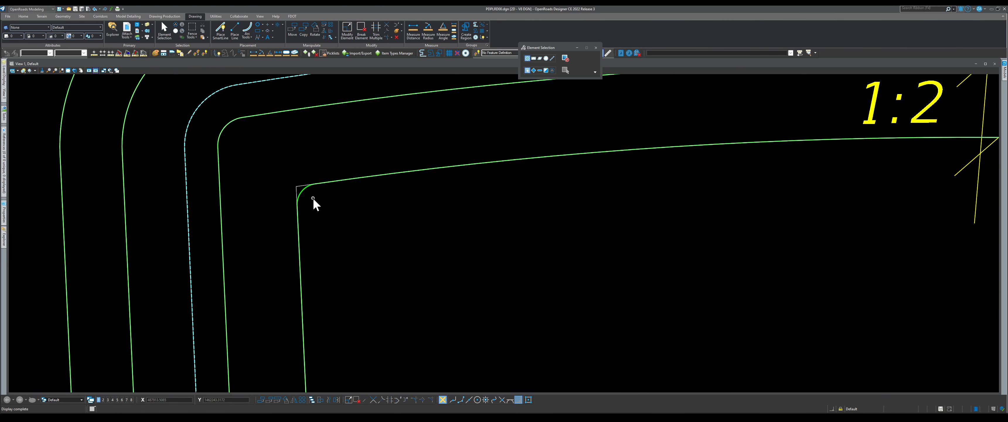
middle_click(293, 182)
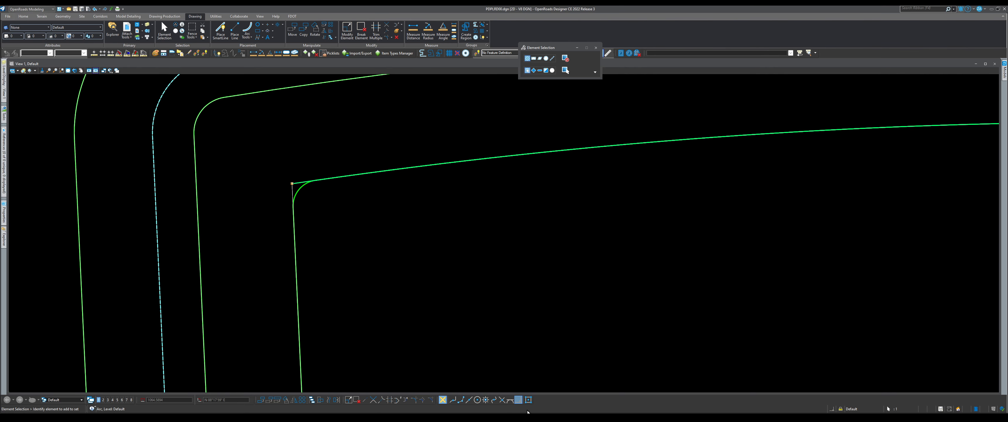
click(527, 400)
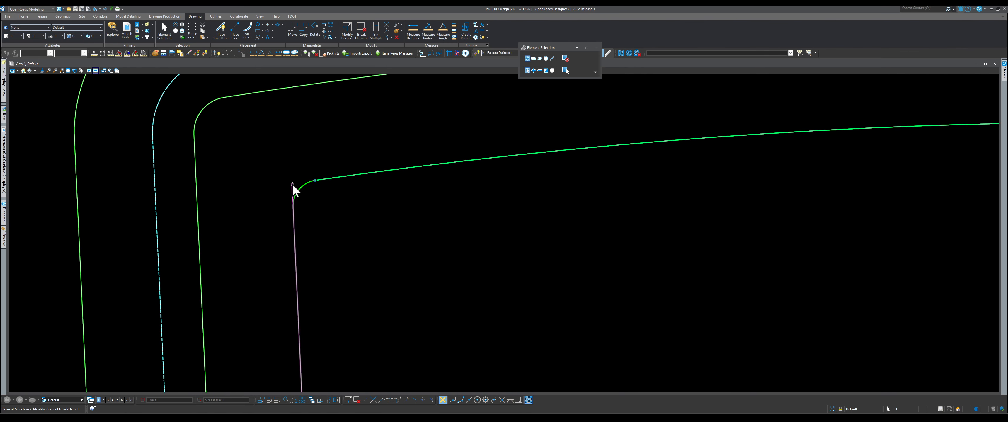
scroll(331, 208, down, 3)
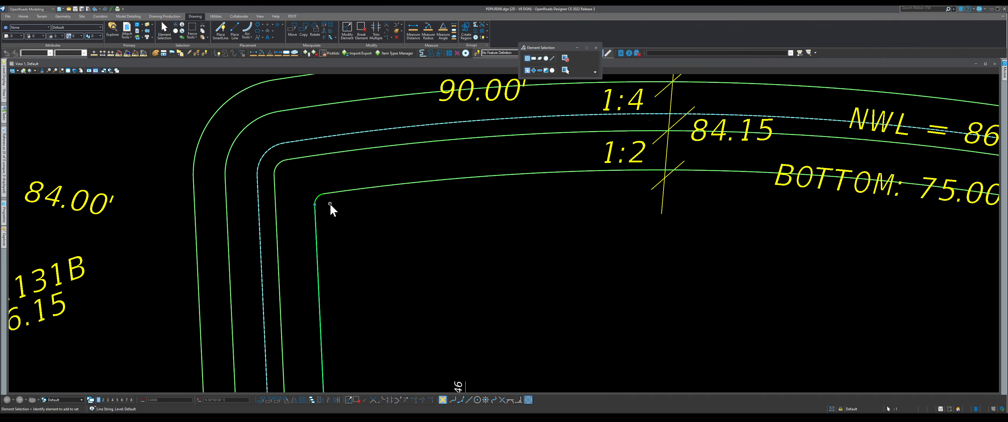
Step: Break the innermost outline's line string at the corner near the 18.46 dimension and pull both ends back to the fillet
scroll(300, 189, down, 5)
scroll(297, 214, up, 8)
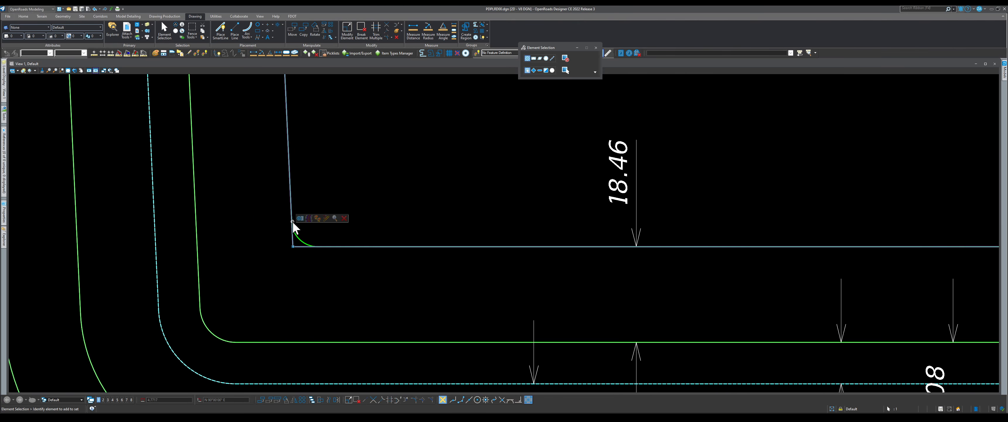
click(293, 246)
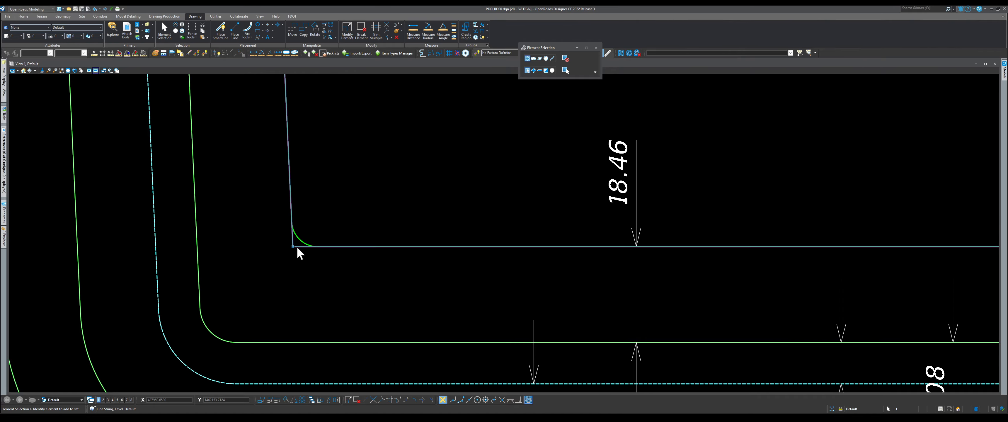
click(361, 27)
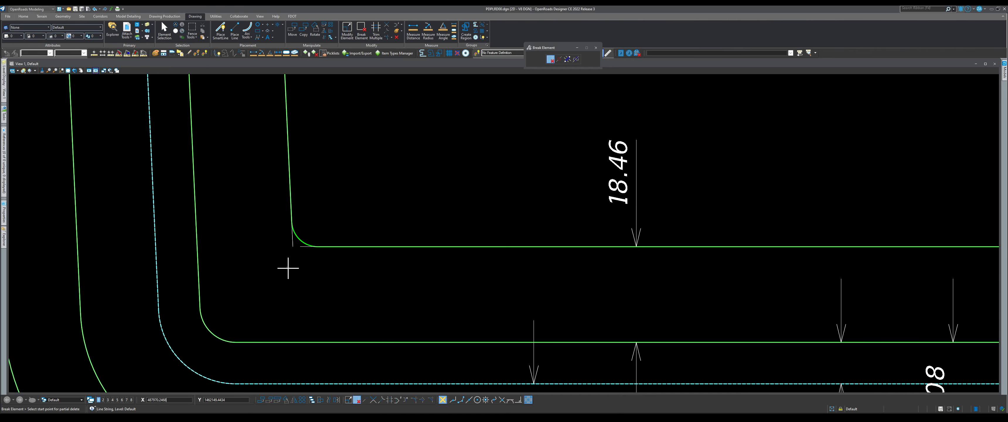
click(165, 29)
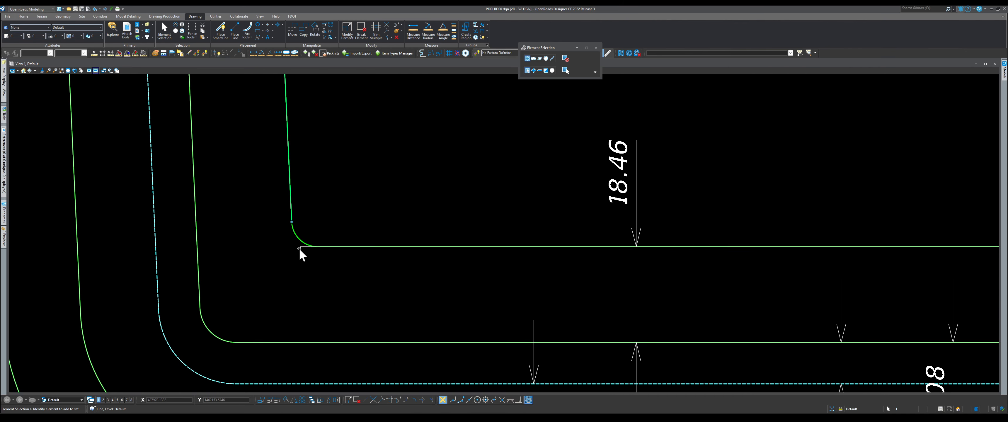
click(300, 248)
drag(304, 246, 317, 247)
scroll(319, 261, down, 2)
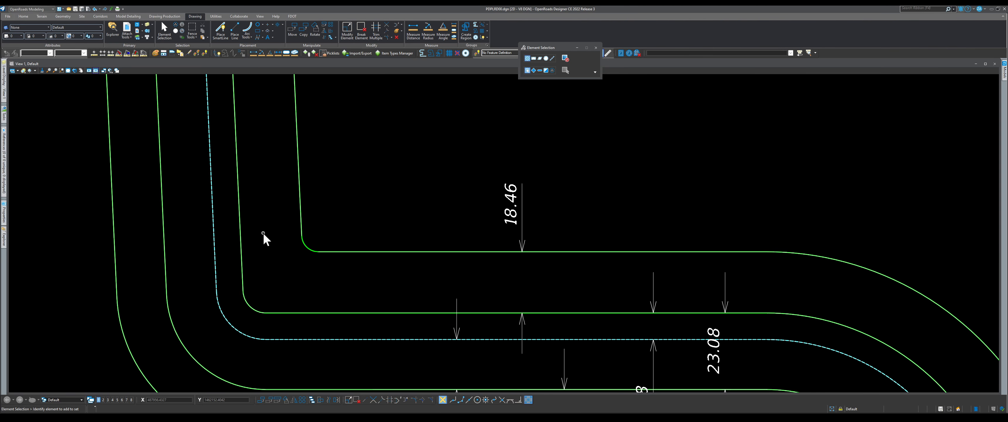
Step: Break the innermost outline's line string at the lower-left bend and remove both pieces projecting past the corner arc
scroll(274, 232, down, 4)
scroll(358, 294, up, 5)
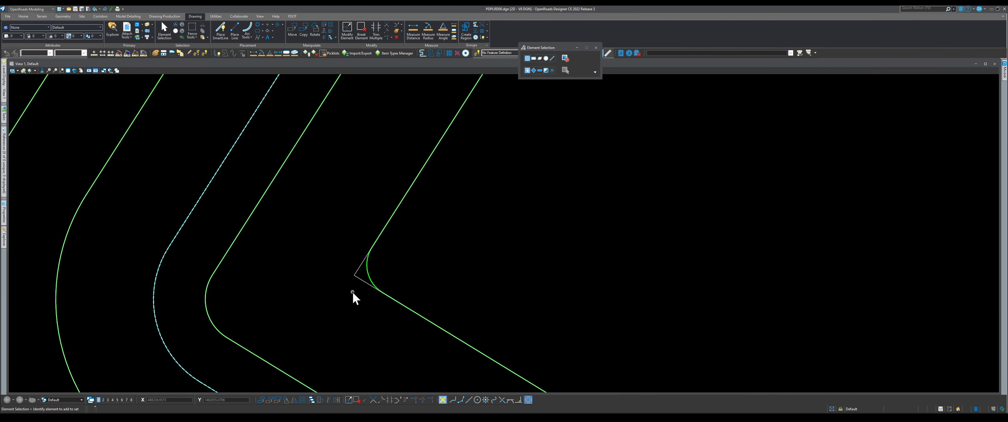
click(362, 263)
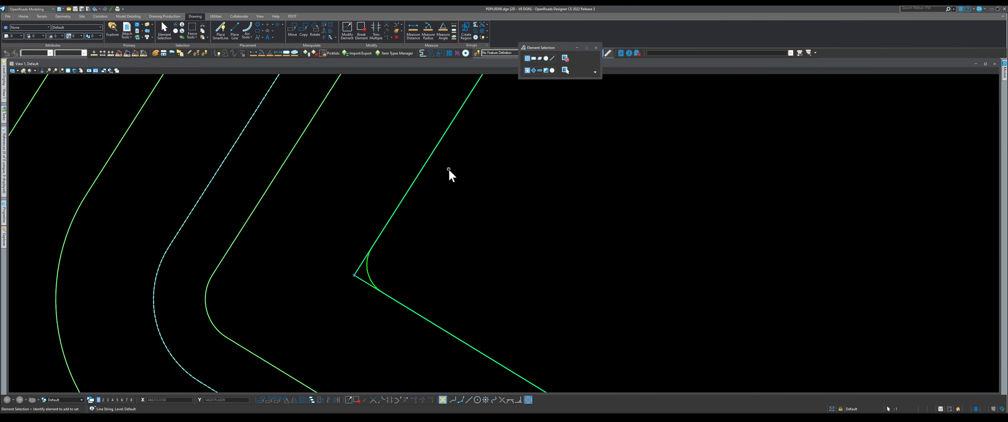
click(362, 28)
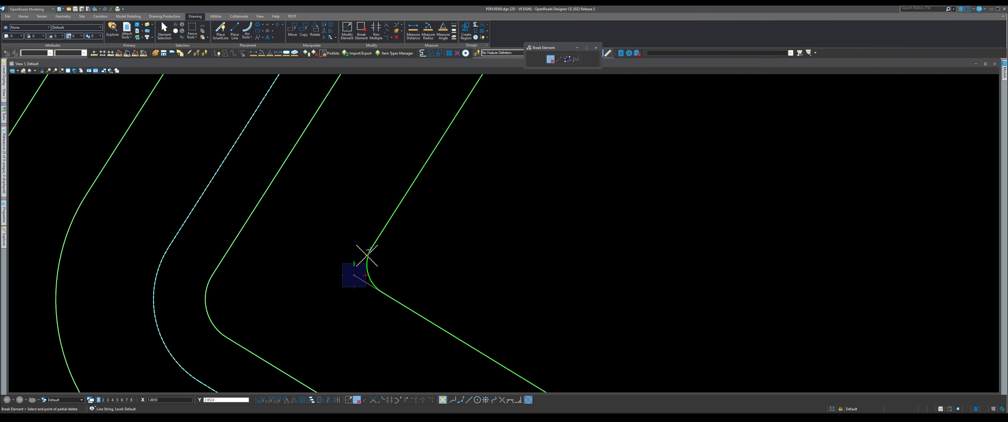
click(354, 274)
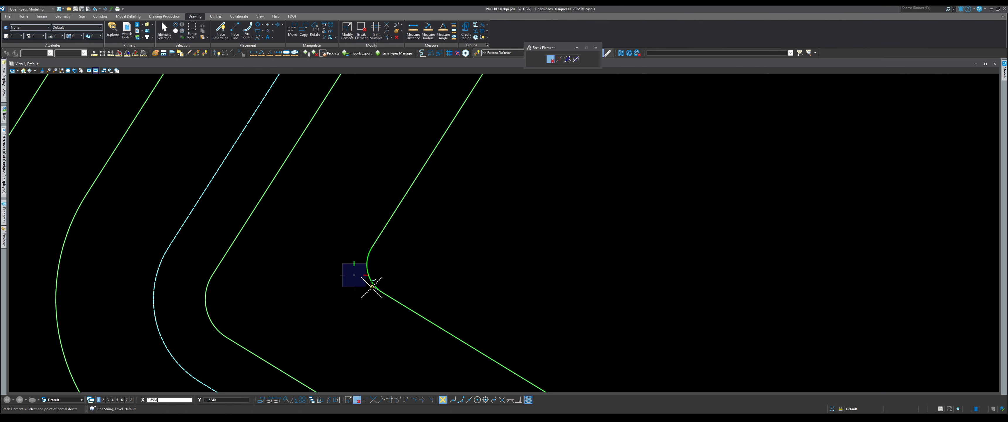
click(381, 292)
scroll(319, 241, down, 8)
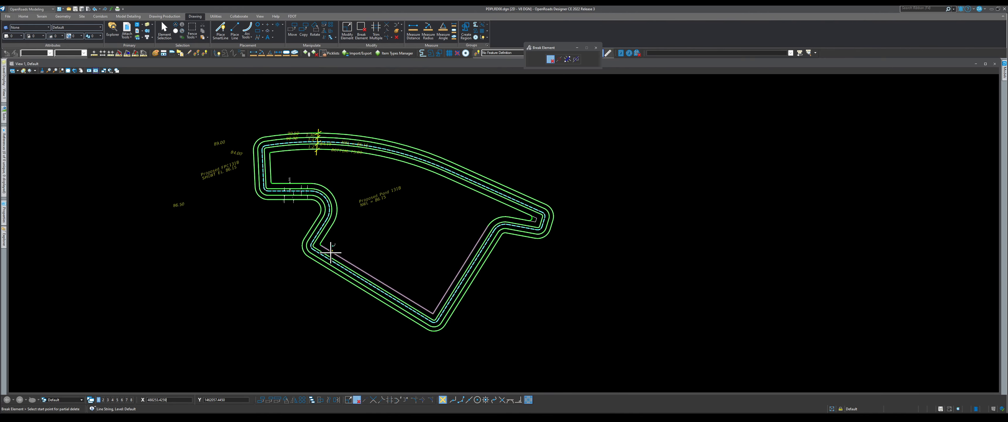
Step: Break the innermost outline at its bottom corner and remove the short line pieces that project past the corner arc
scroll(442, 313, up, 7)
scroll(435, 313, up, 2)
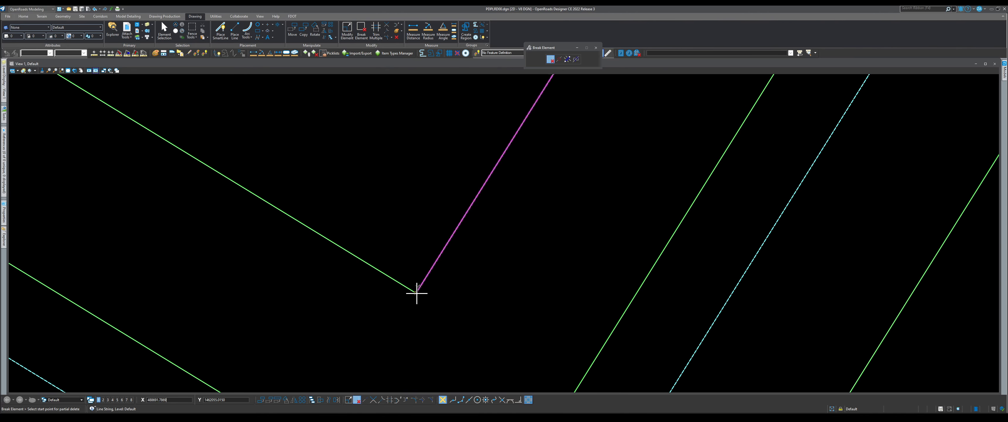
click(415, 293)
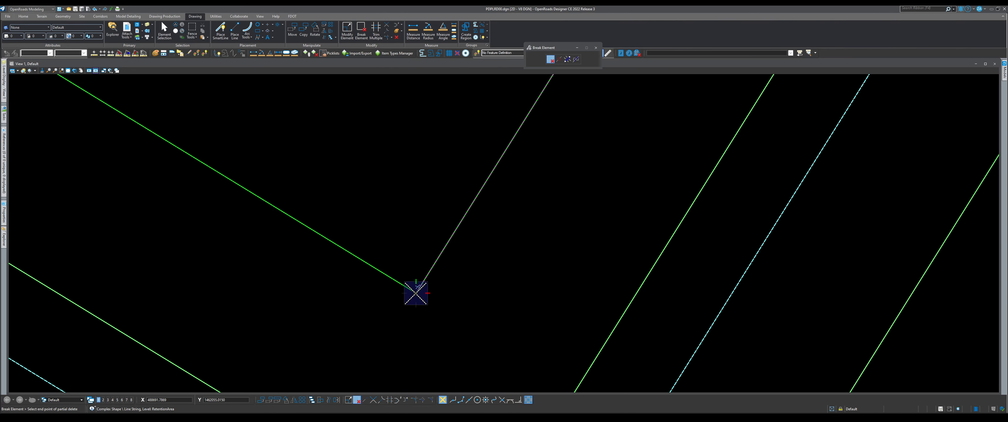
click(423, 280)
scroll(406, 307, down, 2)
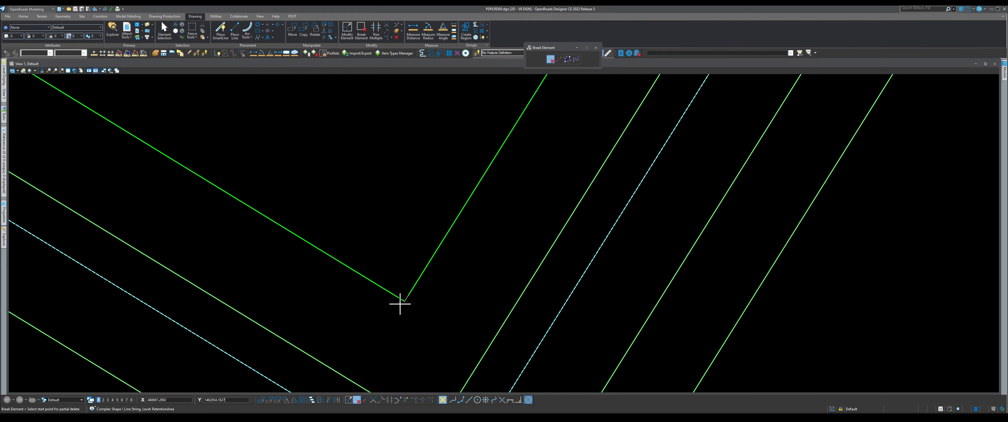
scroll(405, 294, up, 2)
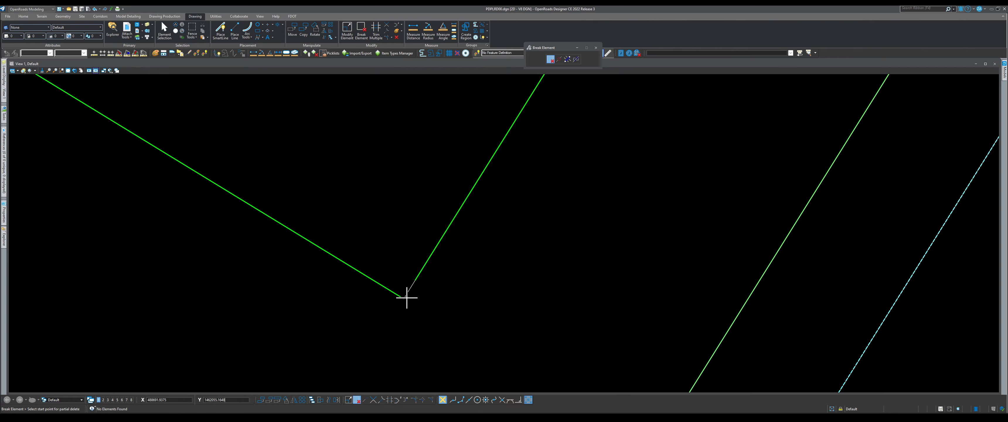
scroll(393, 307, down, 4)
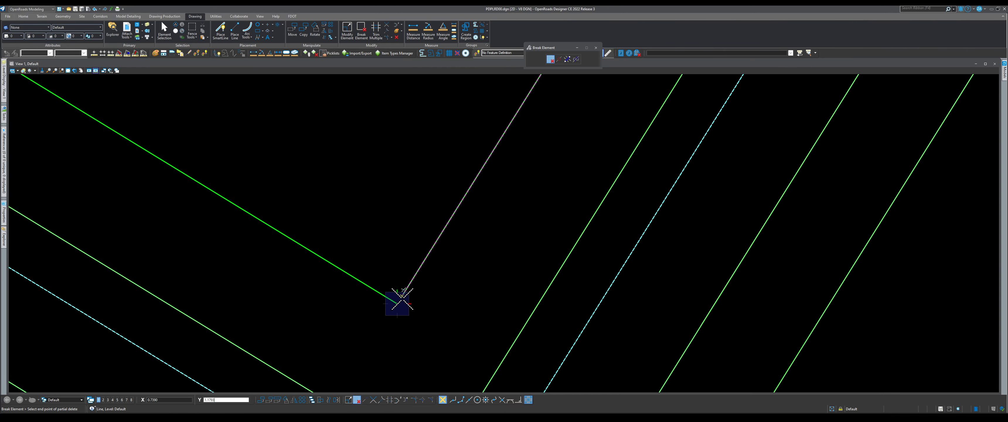
scroll(386, 313, down, 6)
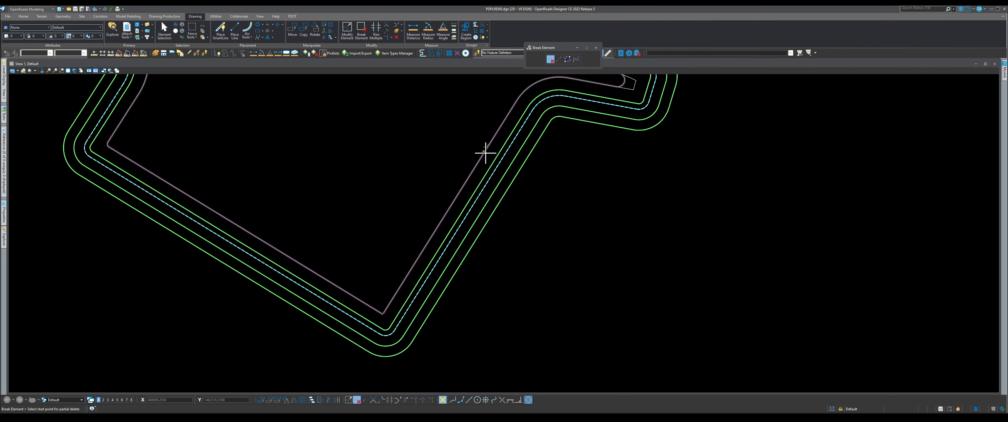
Step: Remove the leftover line pieces beyond the innermost outline's narrow-end arc and hide the RetentionArea level
scroll(540, 129, up, 6)
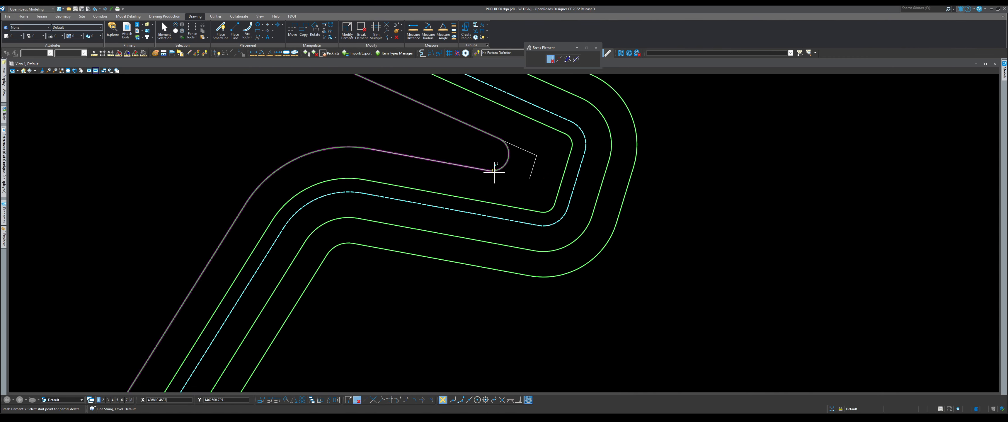
click(529, 178)
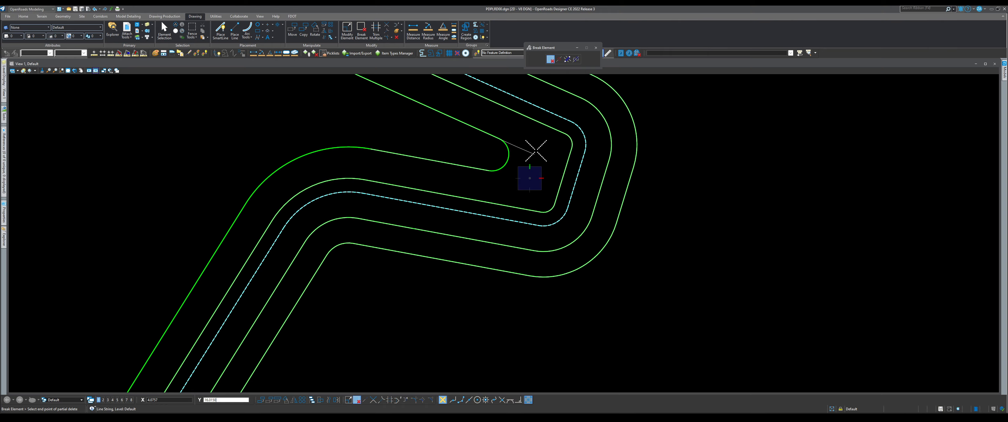
right_click(498, 137)
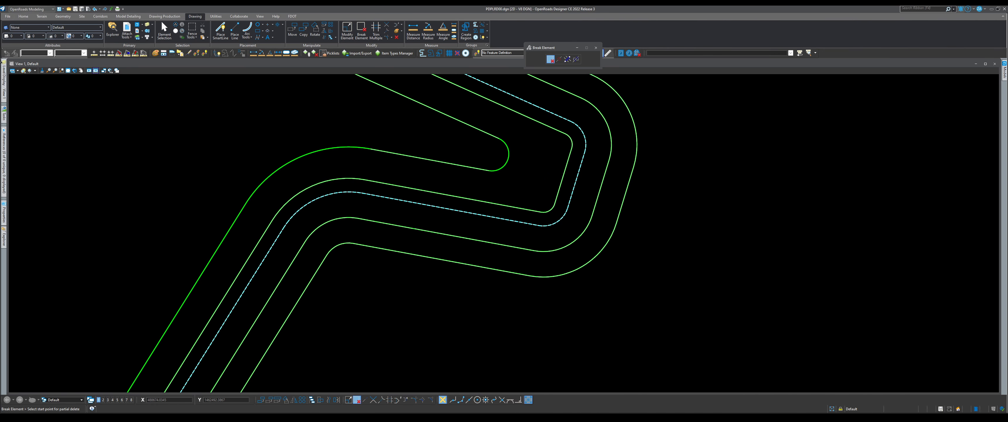
mouse_move(4, 75)
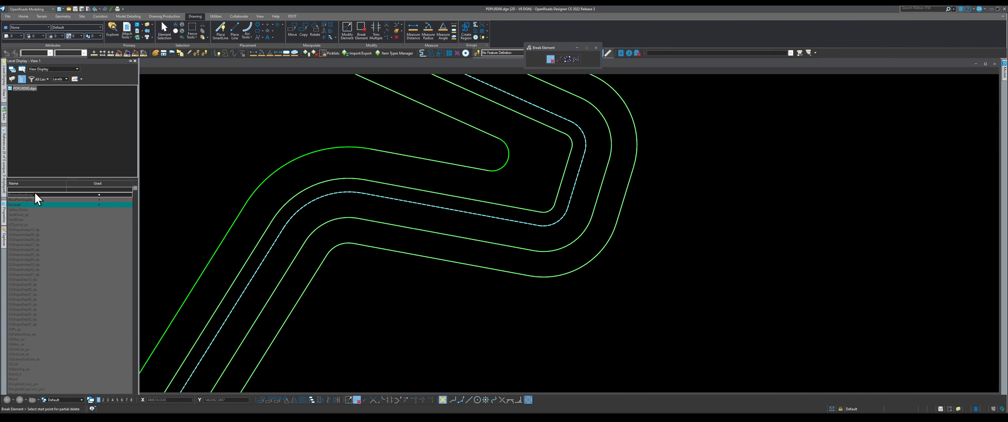
Step: Try closing the innermost outline's narrow end with an arc placed by the Start, End, Mid method between the two open ends
click(247, 28)
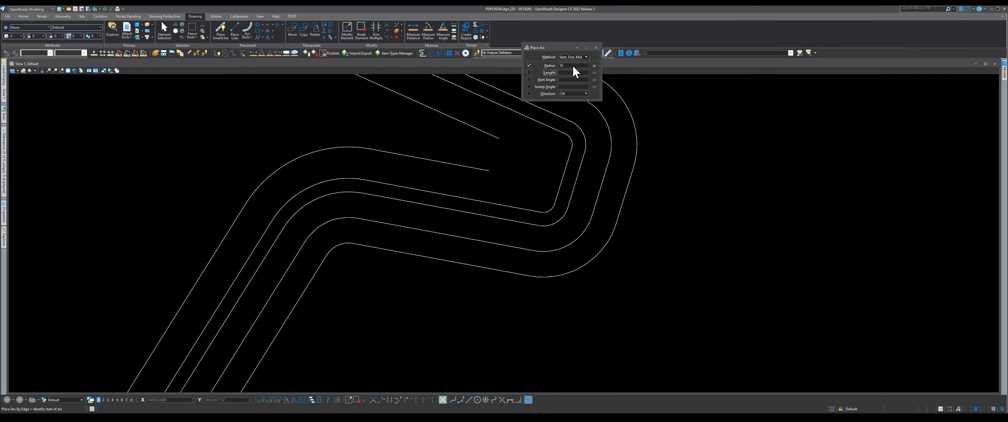
click(498, 138)
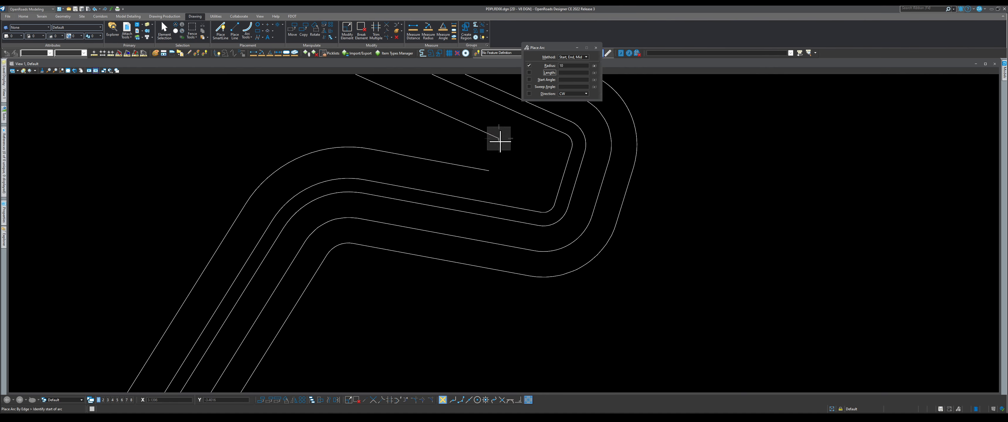
click(492, 172)
click(502, 159)
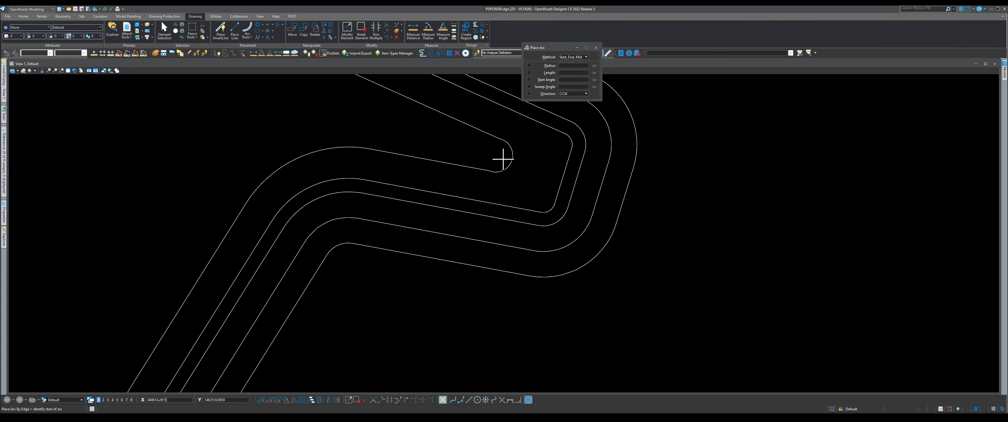
scroll(501, 134, up, 5)
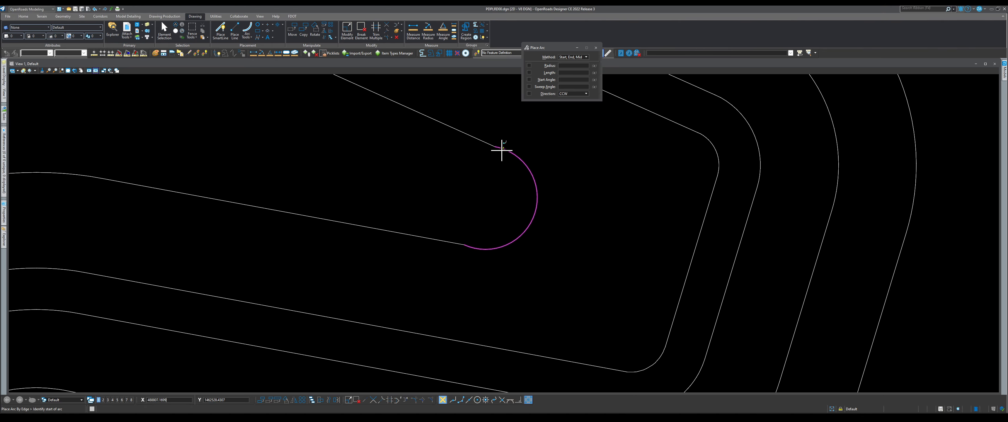
scroll(524, 169, down, 2)
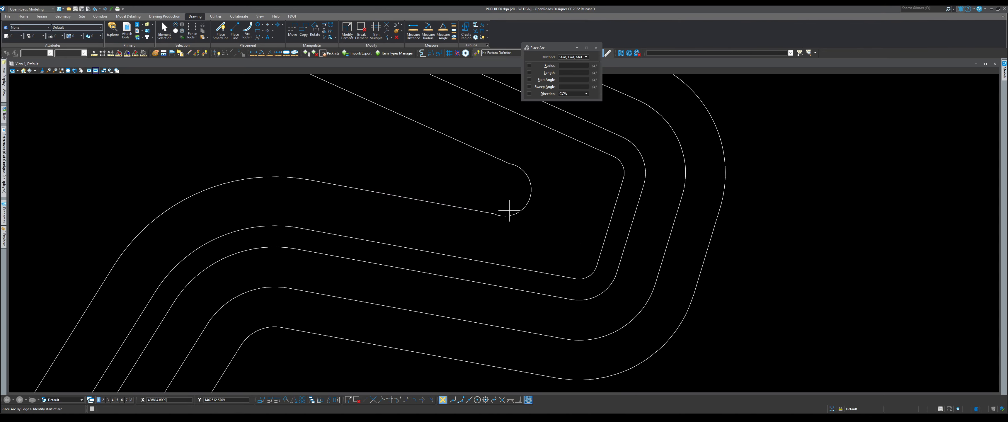
Step: Rotate the view by two points to align it with the innermost outline's upper line at the narrow end
click(164, 32)
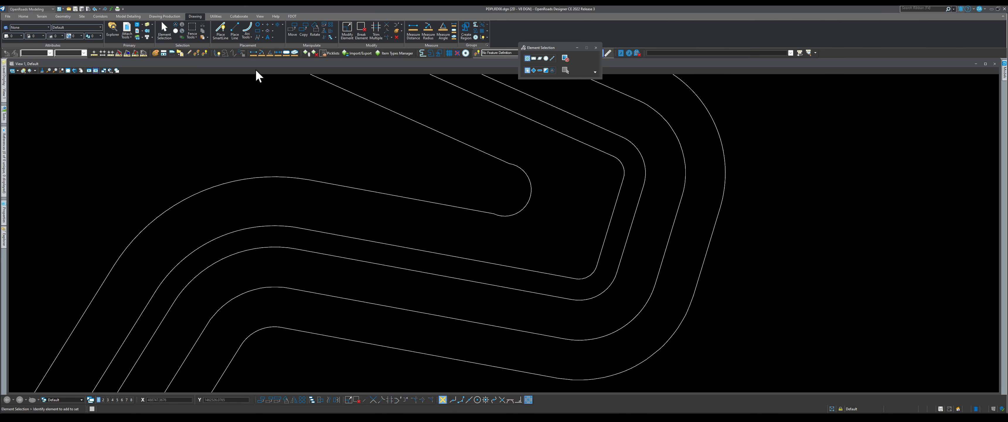
click(74, 70)
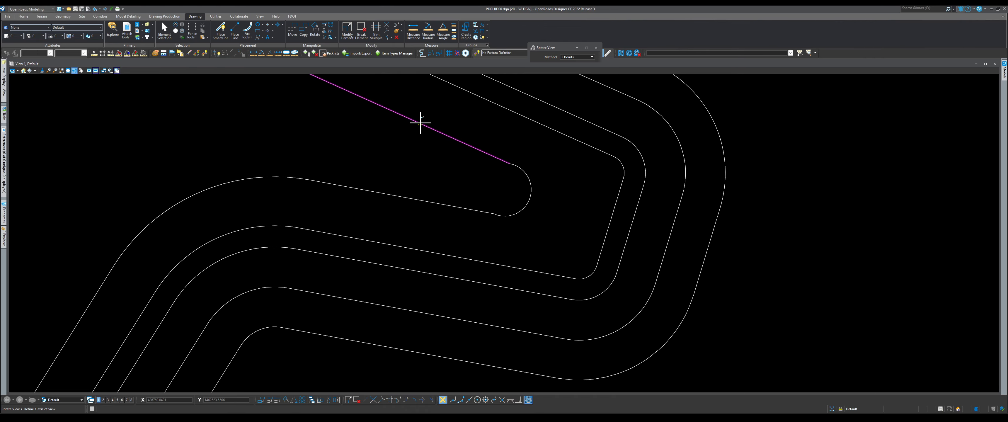
click(434, 128)
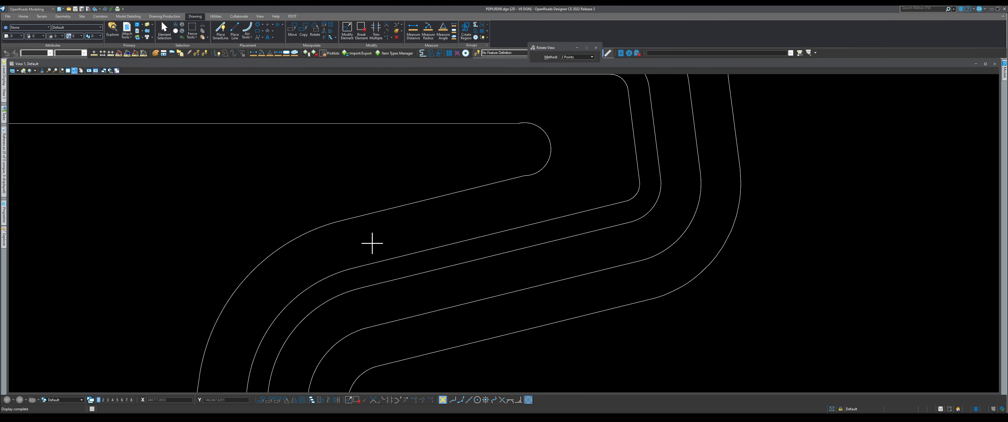
right_click(466, 205)
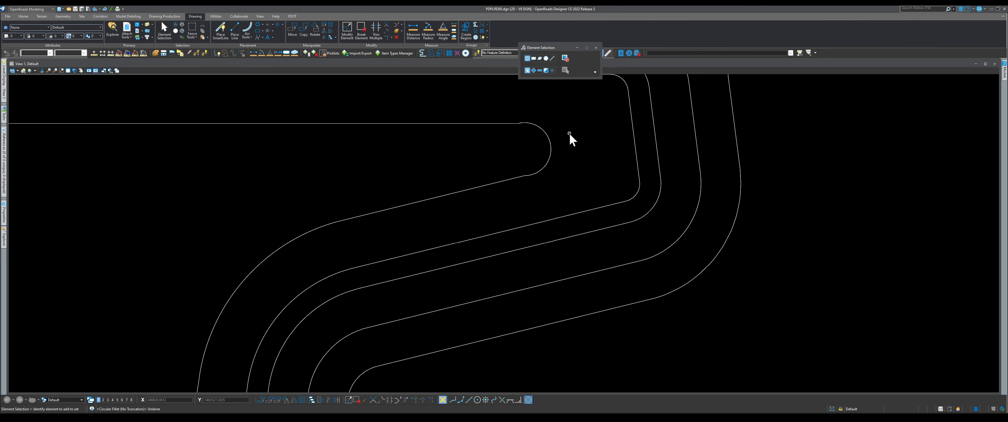
Step: Delete the arc at the narrow end and join the two open lines with a circular fillet of radius 10, Truncate set to None
click(550, 148)
key(Delete)
click(414, 400)
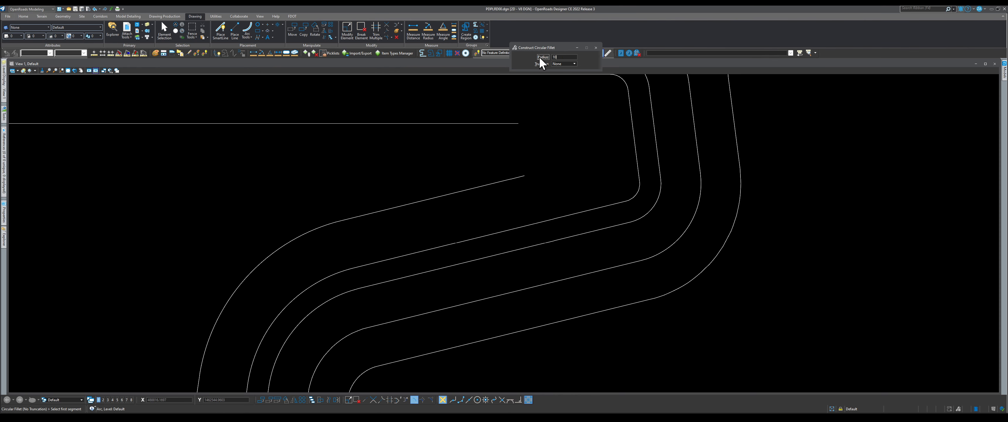
click(496, 123)
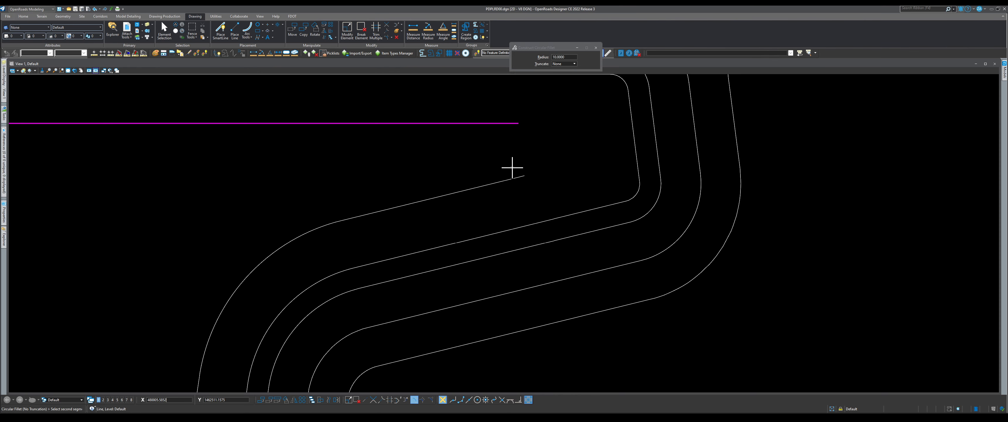
click(511, 178)
scroll(508, 133, down, 5)
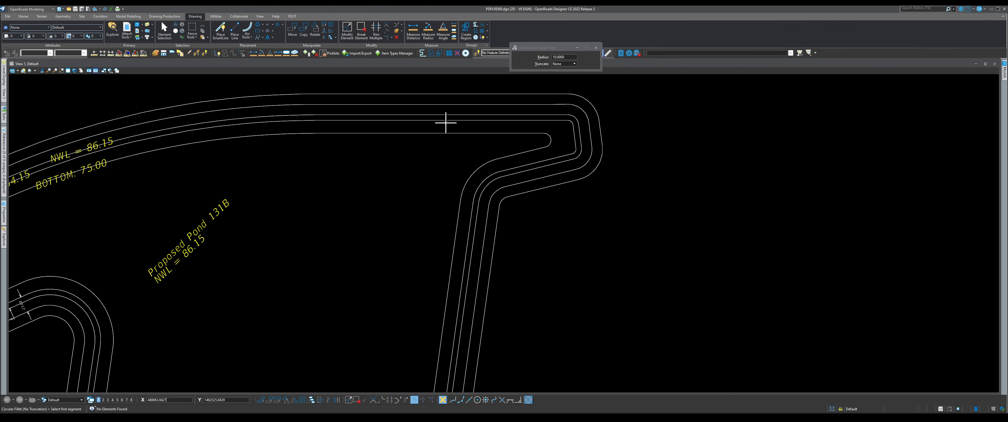
Step: Add a circular fillet of radius 5 without truncation between the innermost outline's two lines at the bottom corner
scroll(442, 265, up, 5)
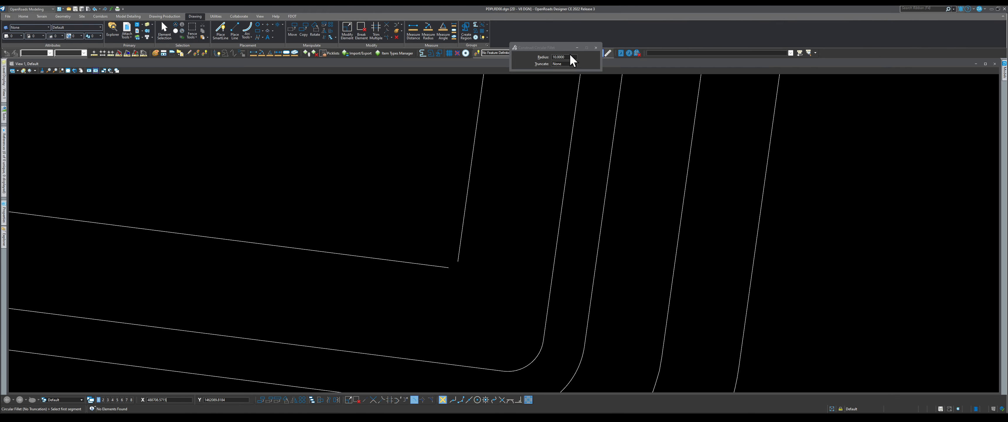
click(555, 57)
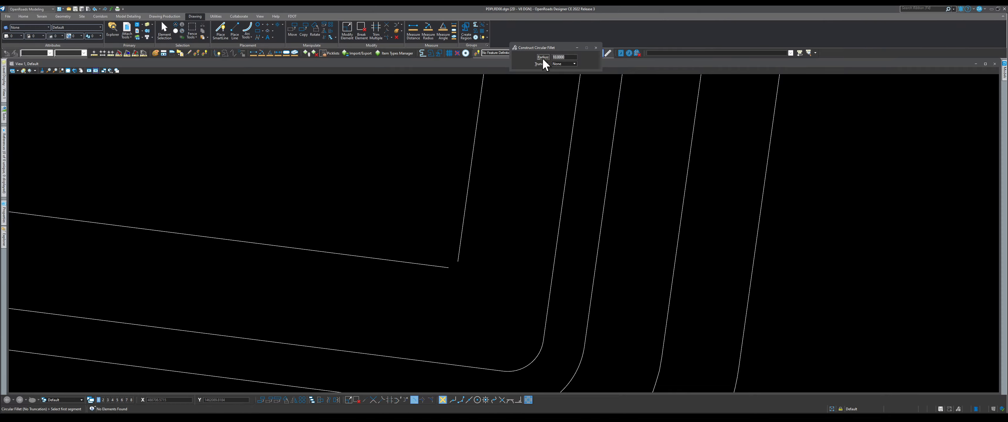
click(429, 266)
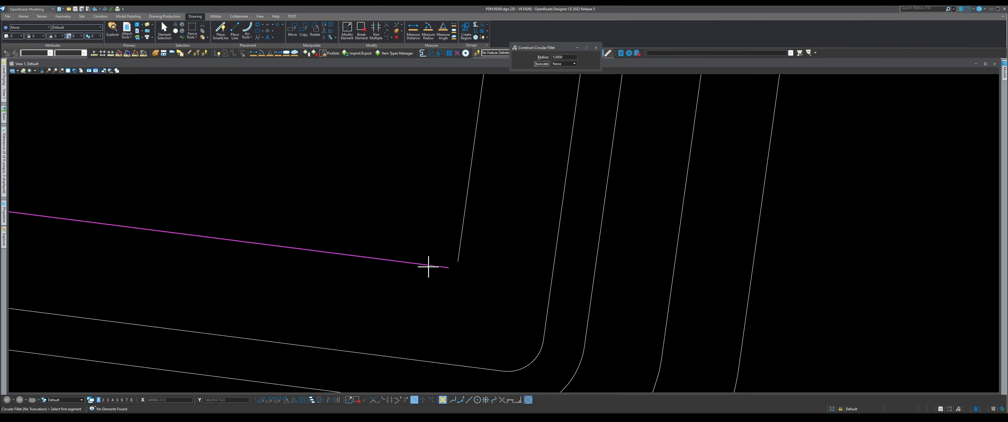
click(458, 250)
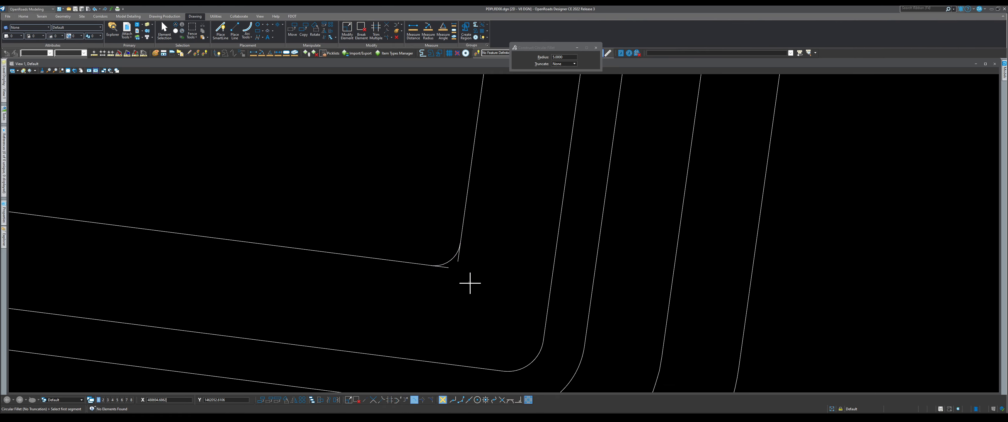
Step: Pull the ends of both lines at the bottom corner back to the ends of the radius 5 fillet
click(164, 30)
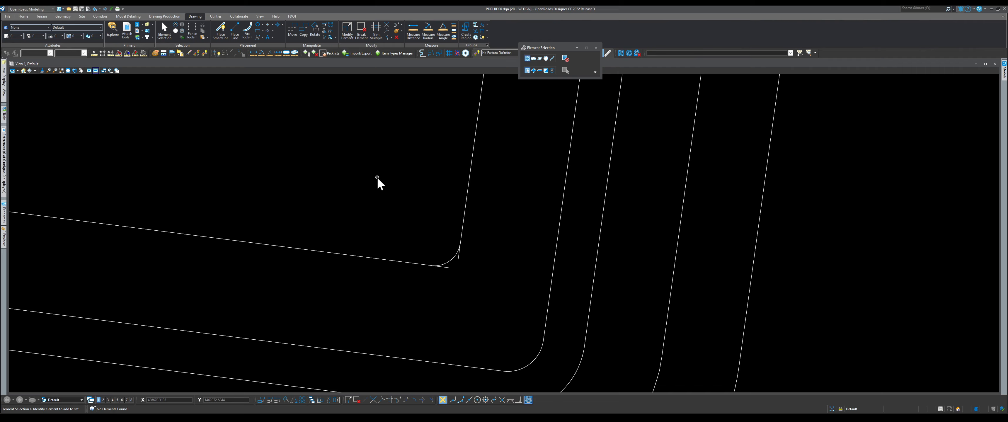
click(459, 257)
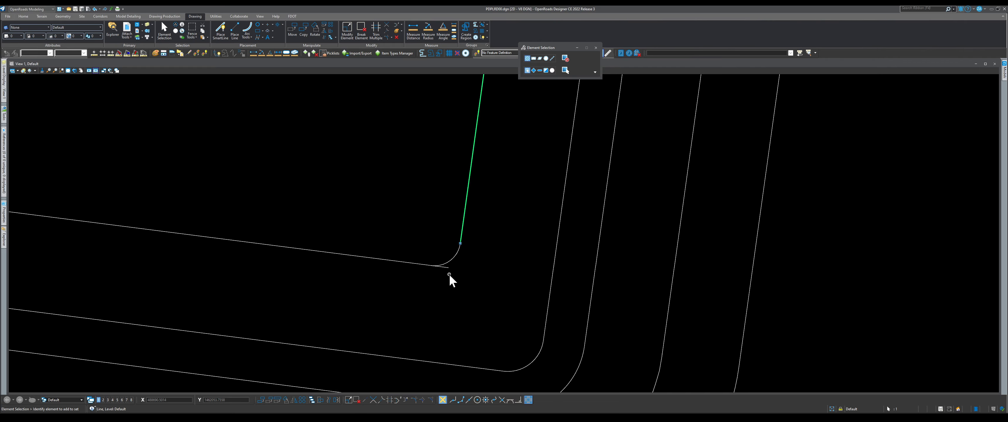
click(427, 264)
scroll(489, 286, down, 2)
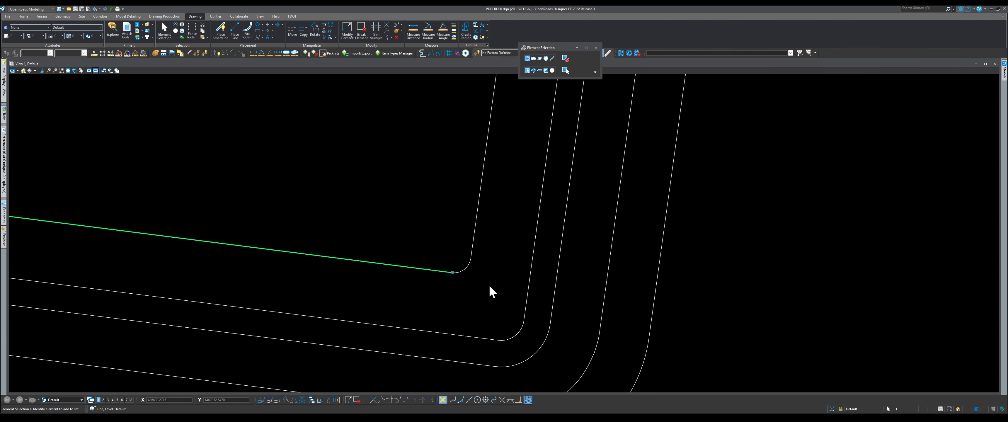
scroll(489, 285, down, 2)
click(524, 282)
scroll(524, 282, down, 5)
scroll(314, 247, up, 5)
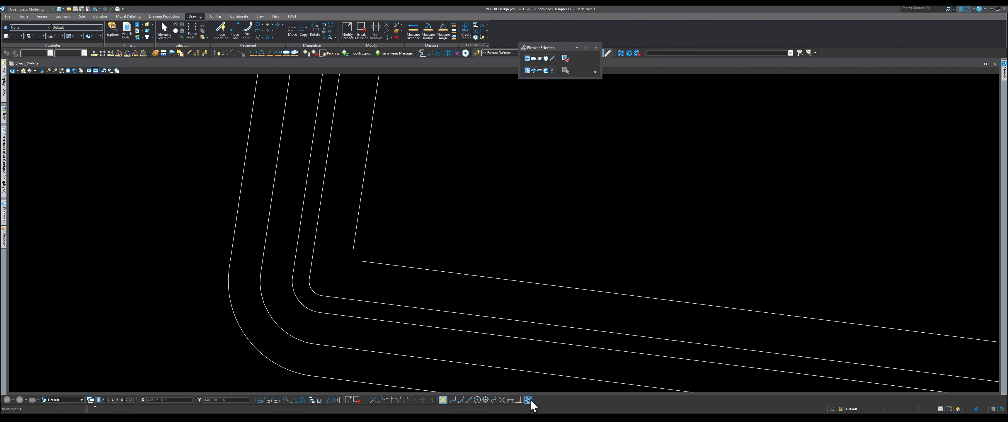
Step: Set the circular fillet to truncate both elements and round the innermost outline's open lower-left corner with radius 5
click(414, 398)
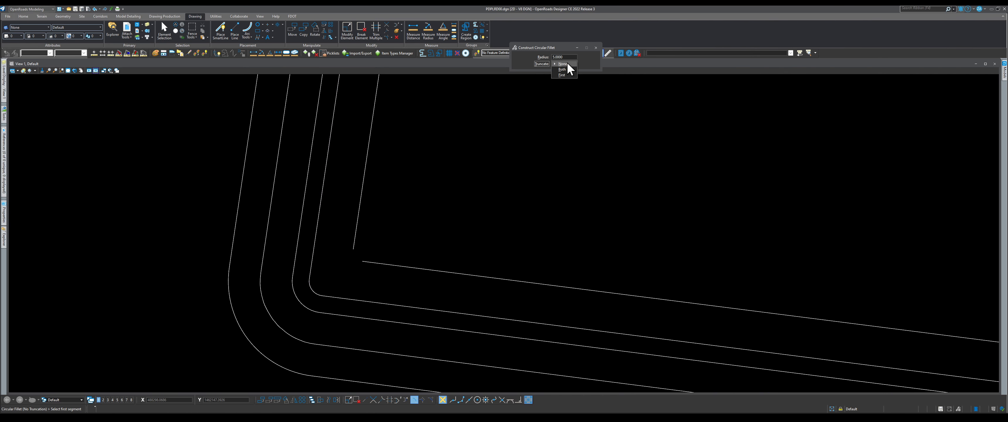
click(570, 69)
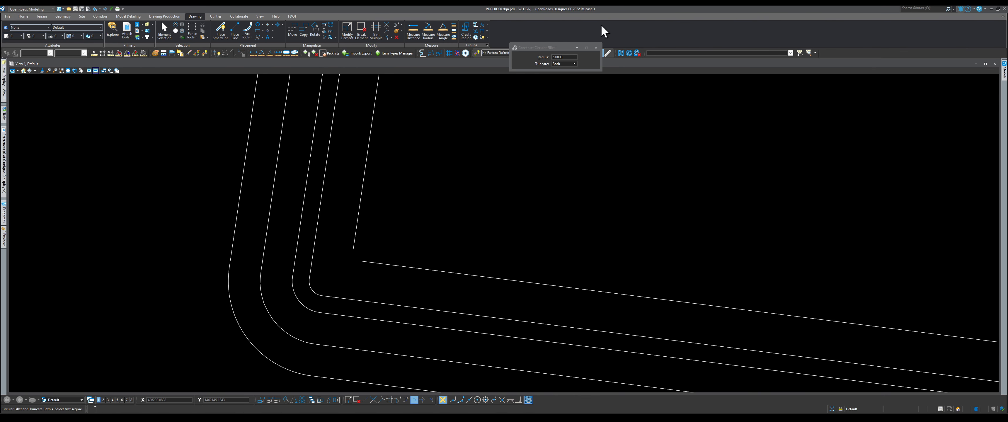
click(366, 262)
click(352, 247)
Step: Add radius 5 circular fillets, truncating both lines, at the two remaining open corners of the innermost outline's left end
scroll(360, 270, down, 4)
scroll(215, 202, up, 4)
click(242, 211)
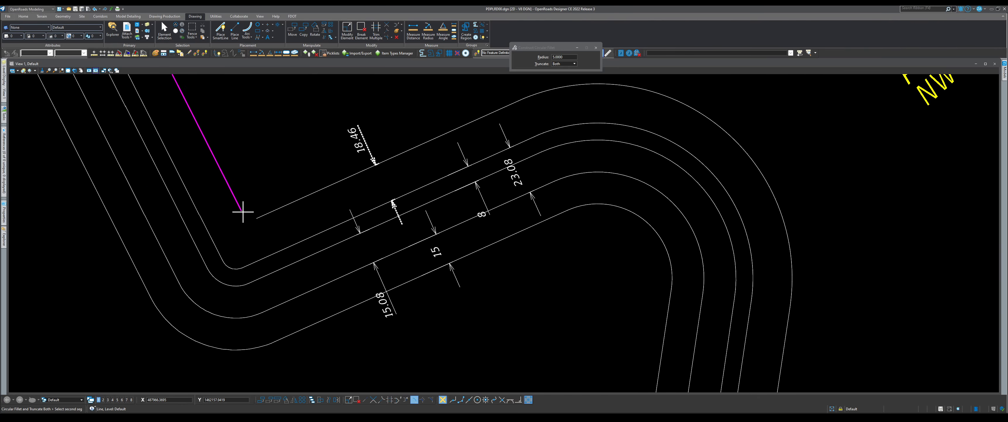
scroll(261, 207, down, 4)
scroll(267, 195, up, 4)
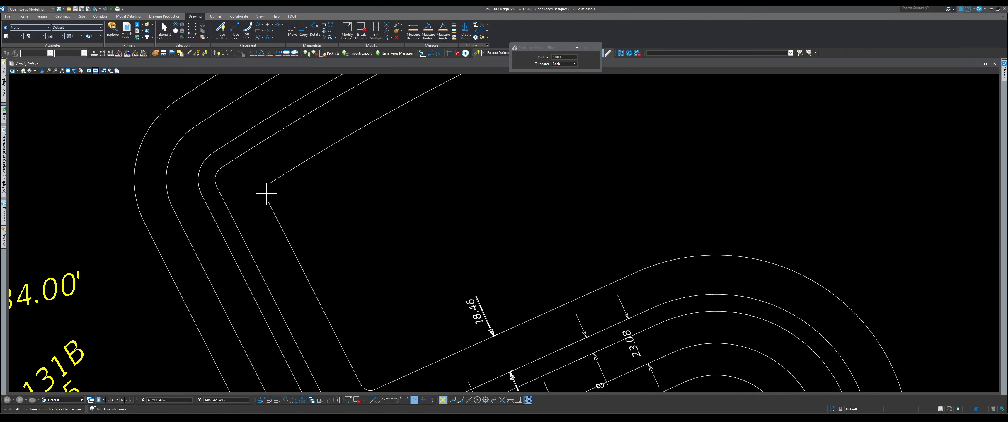
click(274, 196)
scroll(272, 216, down, 5)
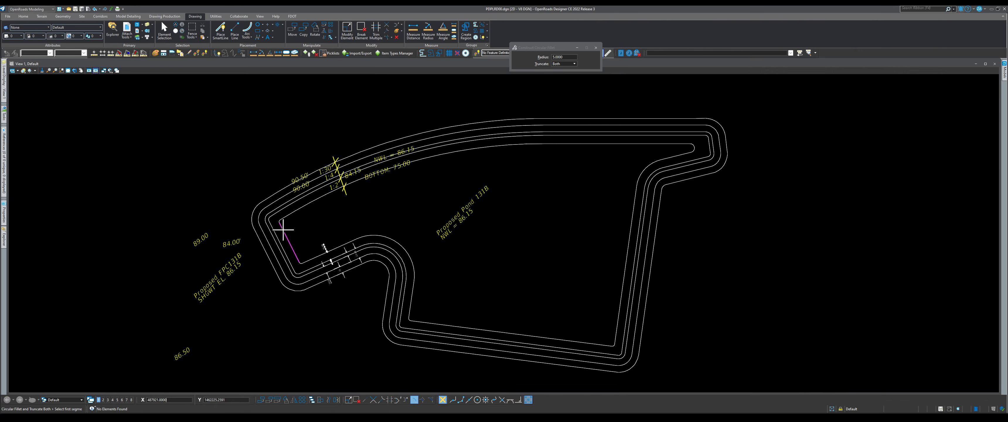
scroll(555, 172, up, 4)
scroll(555, 172, down, 2)
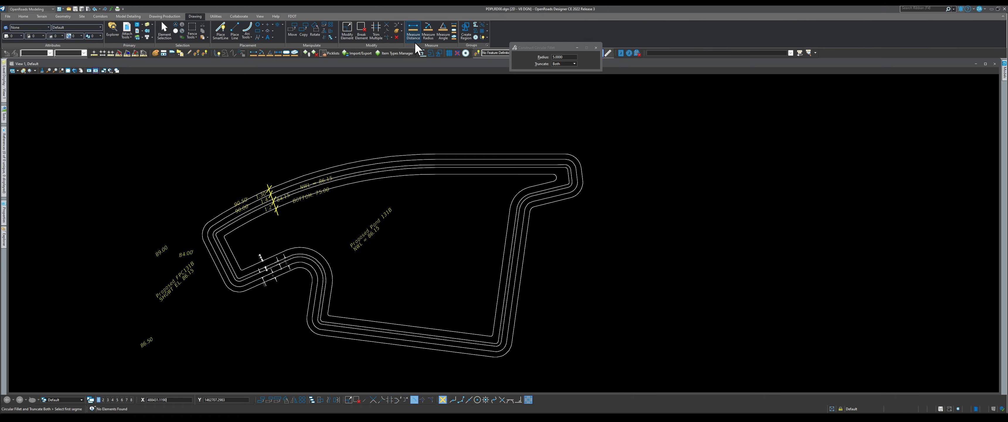
Step: Join all lines, arcs and fillets of the innermost outline into one closed complex chain with the Manual method
click(475, 25)
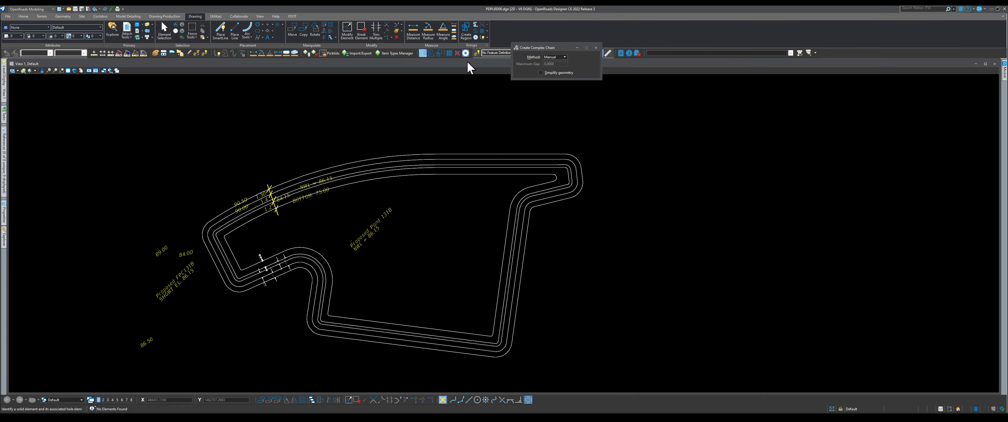
click(375, 179)
click(449, 174)
click(552, 179)
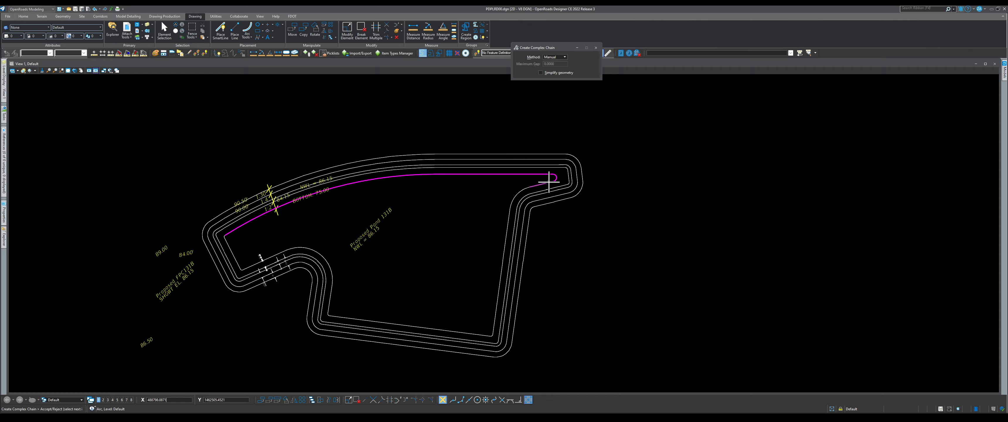
click(517, 200)
click(509, 216)
scroll(328, 315, up, 2)
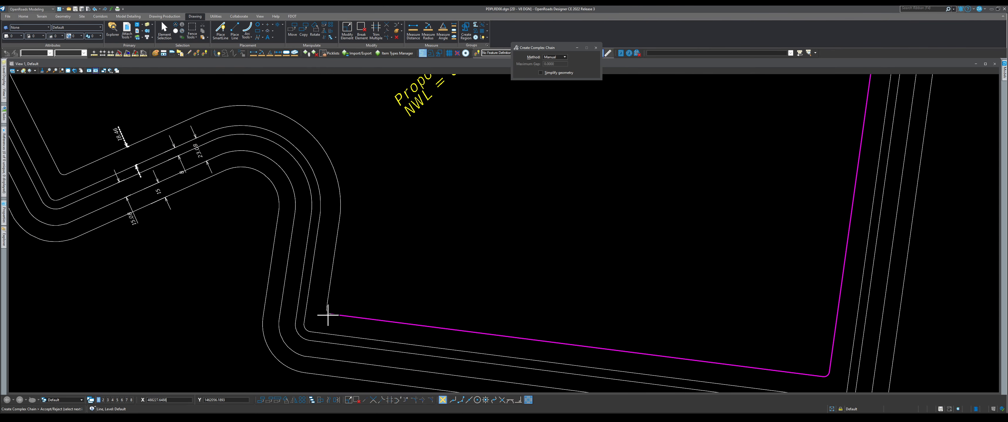
scroll(393, 284, down, 2)
click(366, 242)
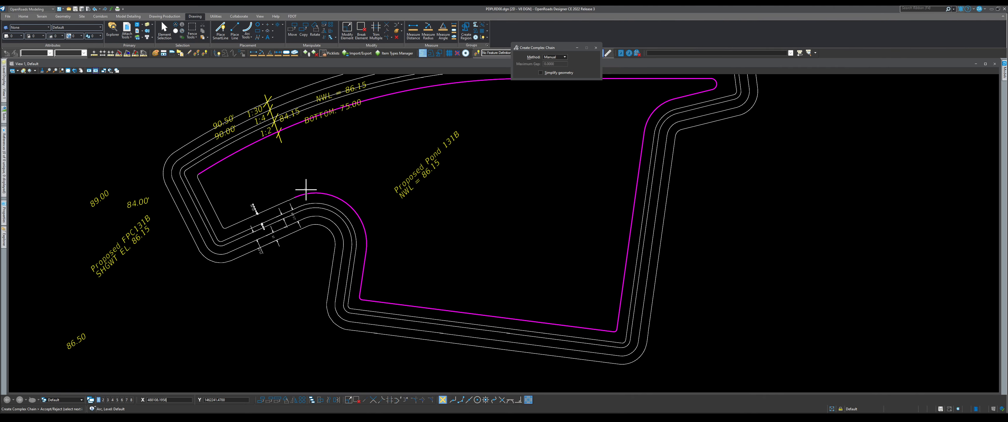
click(225, 228)
scroll(192, 174, up, 3)
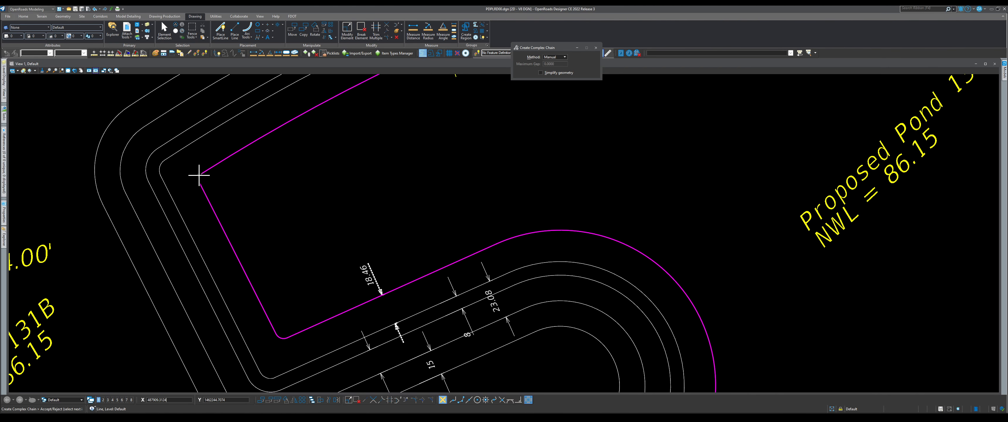
click(305, 200)
scroll(286, 195, down, 5)
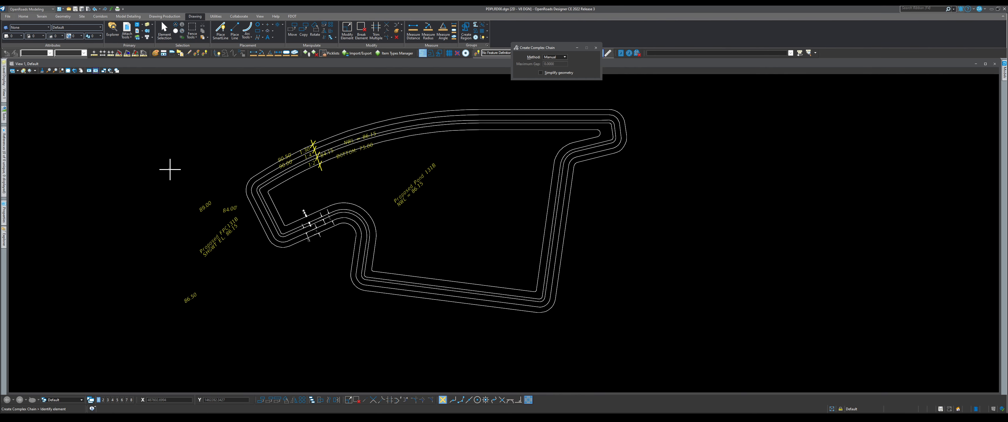
Step: Turn on the display of the RetentionArea linework and use SmartMatch to take the active settings from its green outline
click(164, 31)
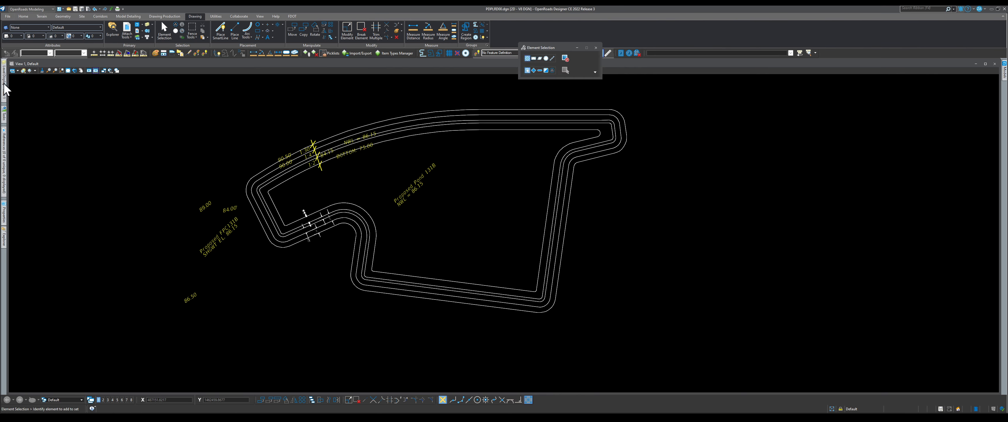
mouse_move(4, 84)
click(58, 196)
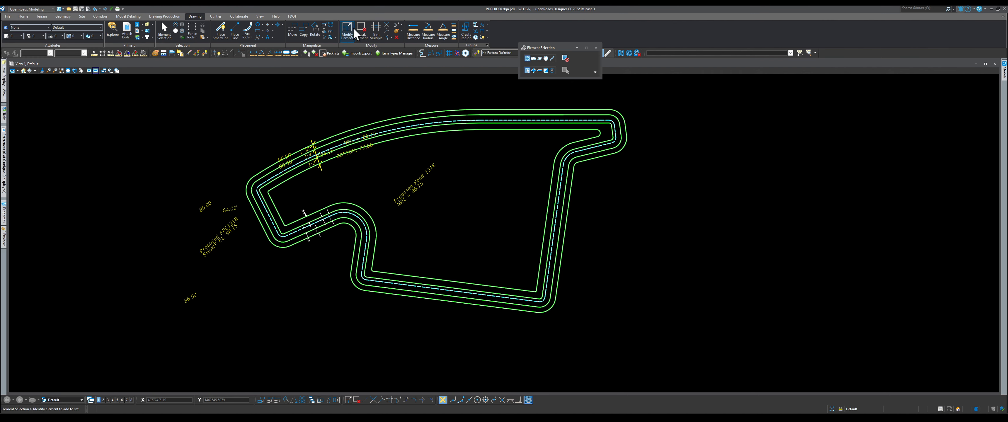
click(400, 30)
click(411, 45)
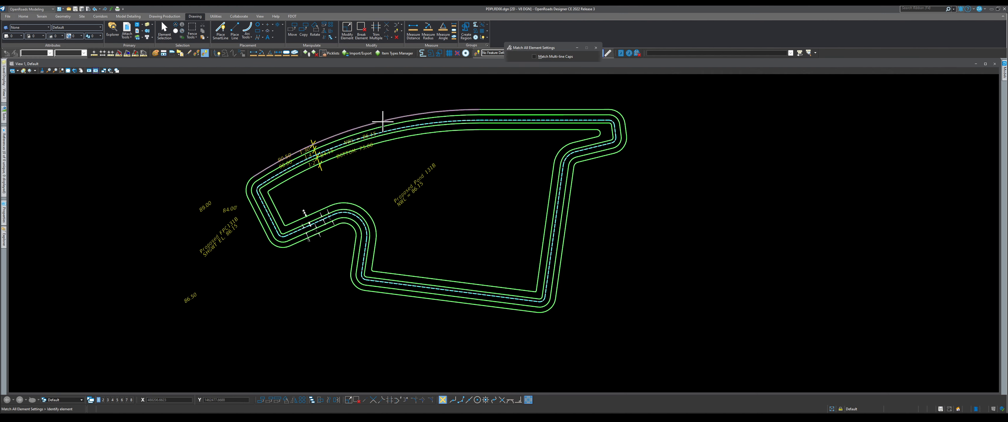
right_click(382, 121)
click(383, 121)
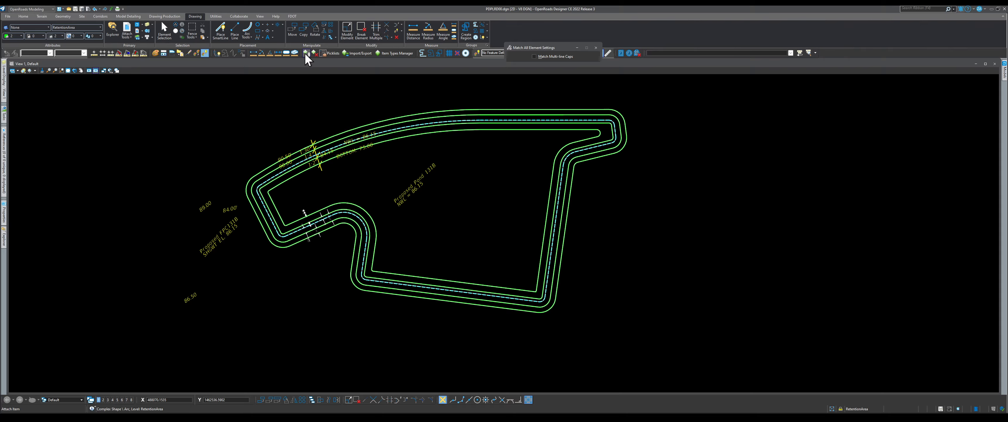
Step: Change the four white offset outlines to the RetentionArea level with its active color, style, weight, transparency, priority, class and template
click(400, 32)
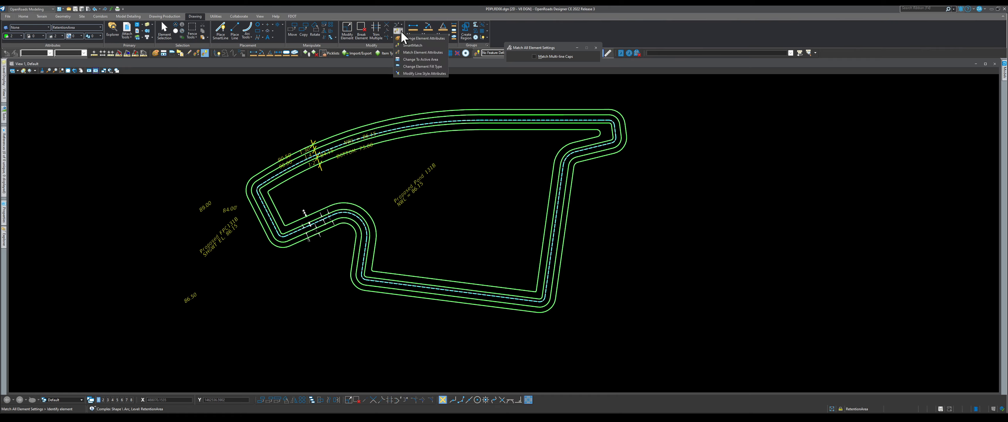
click(418, 38)
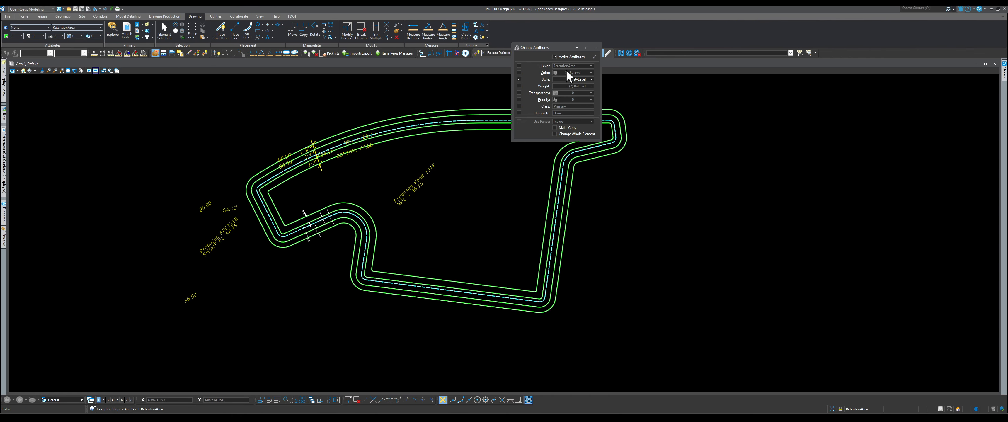
click(518, 72)
click(519, 86)
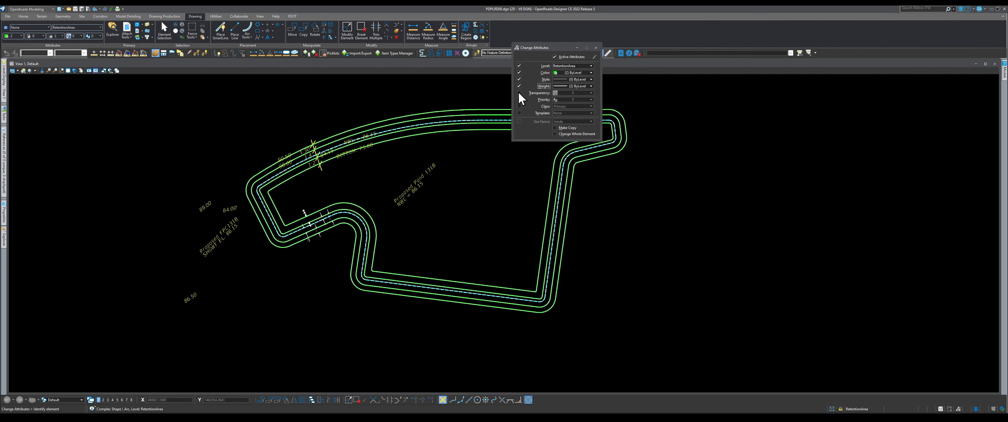
click(518, 93)
click(518, 113)
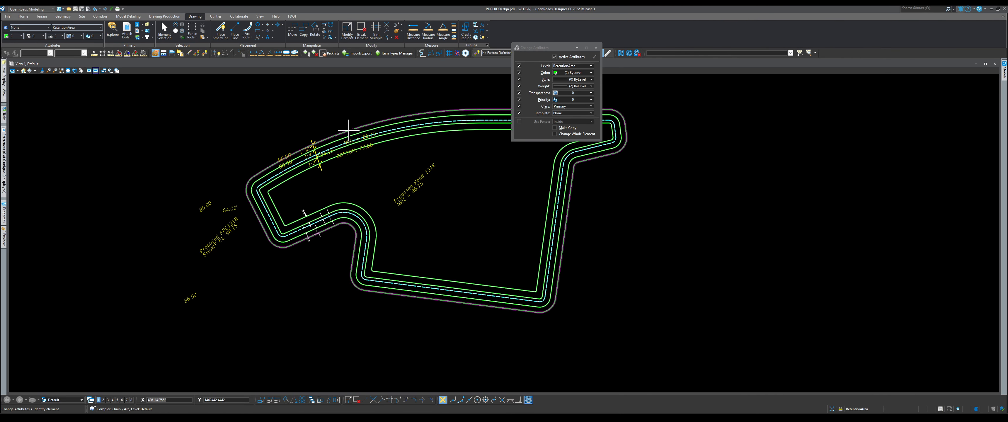
scroll(358, 132, up, 5)
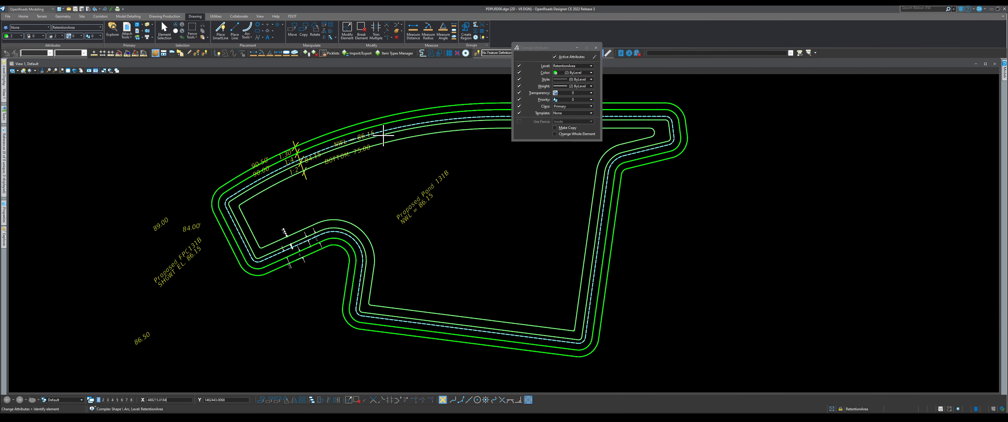
click(383, 134)
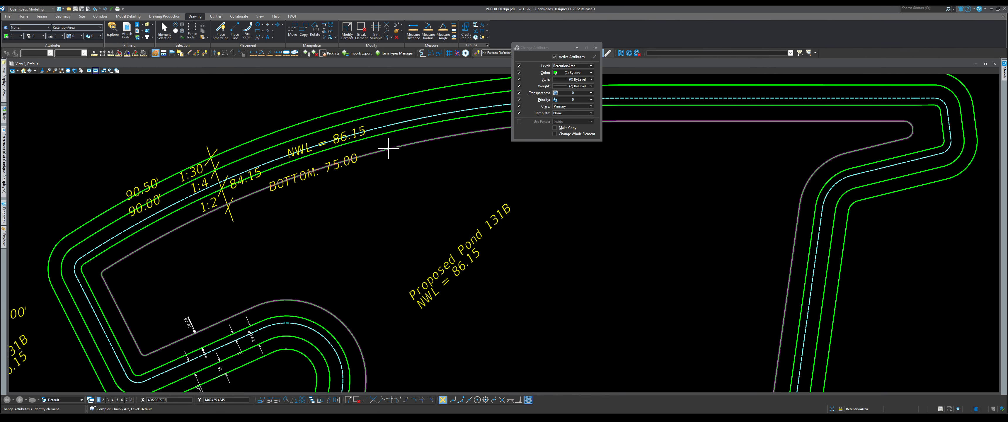
scroll(388, 148, down, 3)
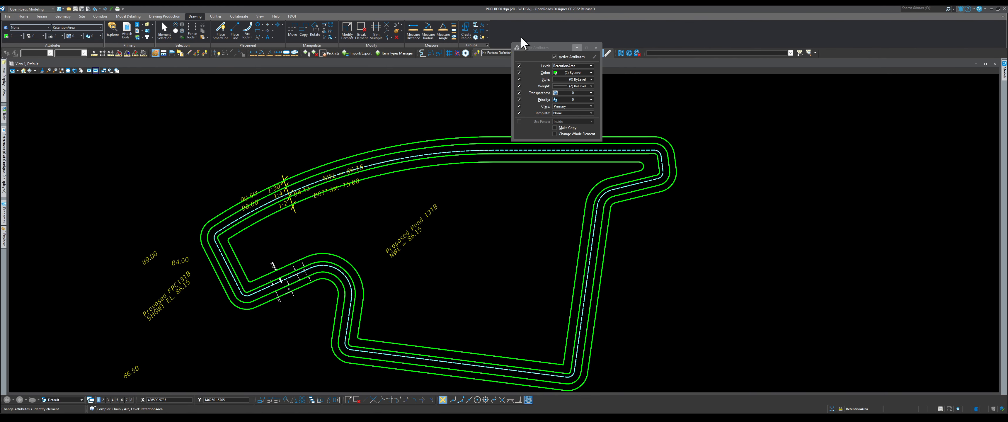
Step: Match the active settings to the dashed cyan water line and apply them to the long upper arc of the outline beneath it
click(401, 30)
click(411, 46)
scroll(394, 160, up, 4)
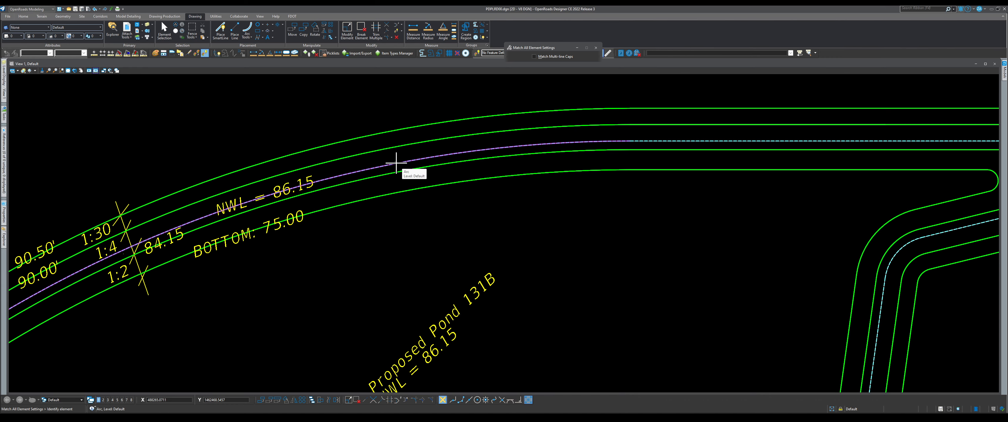
click(396, 163)
scroll(396, 160, down, 5)
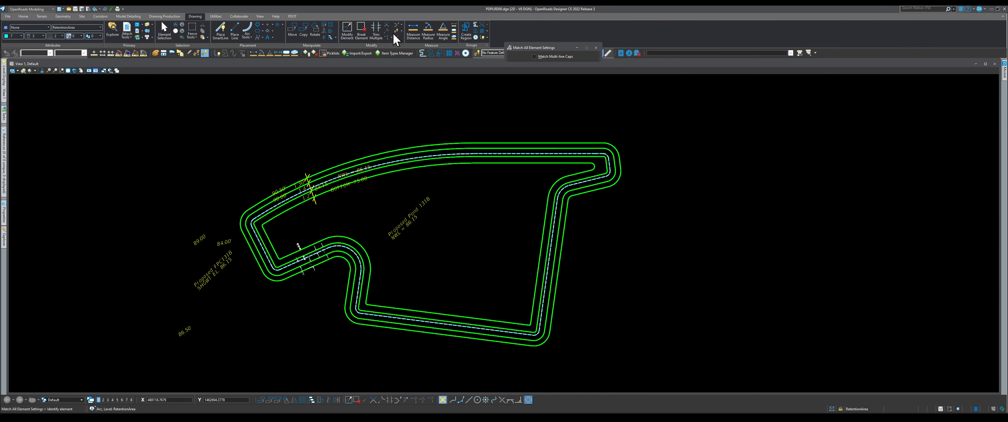
click(400, 30)
click(403, 39)
scroll(399, 154, up, 3)
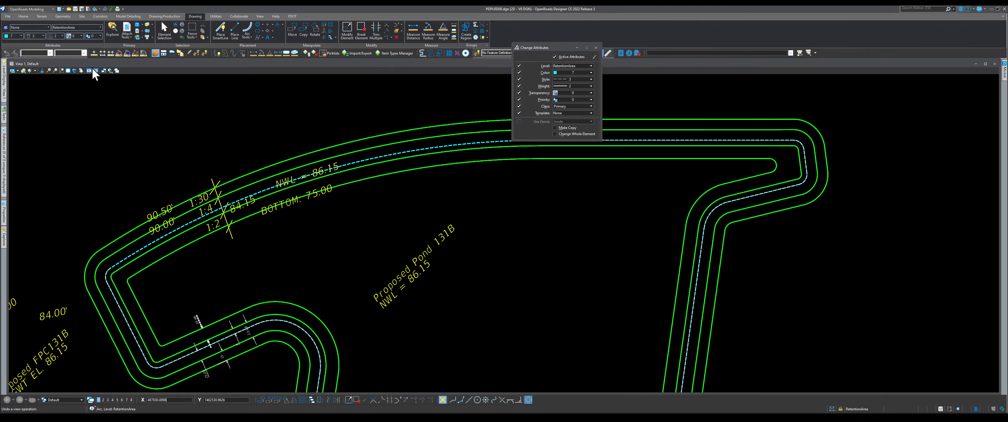
click(162, 32)
Step: Examine the restyled outlines along the upper arc, around the dimensioned bend and across the whole pond
scroll(254, 153, down, 3)
scroll(258, 169, up, 3)
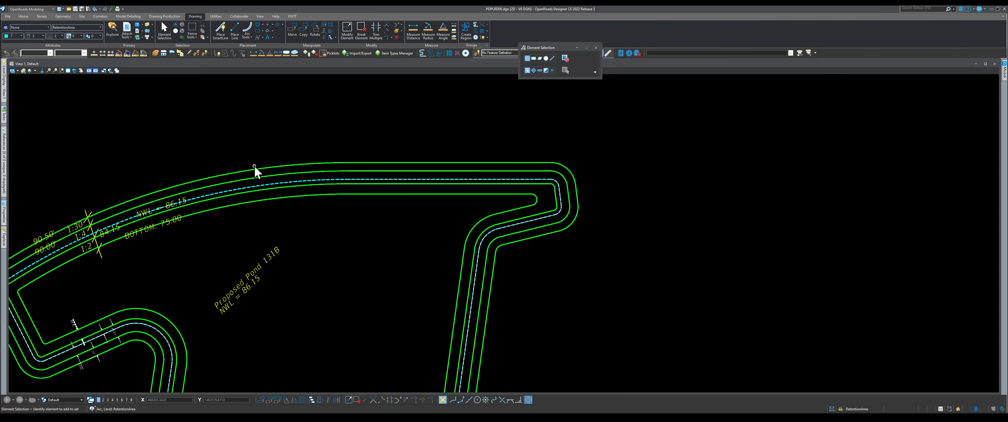
click(257, 162)
click(279, 139)
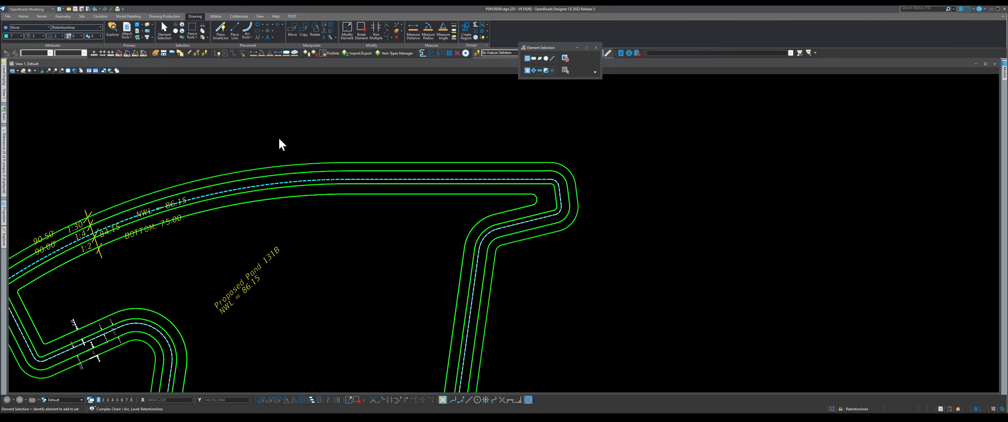
click(278, 183)
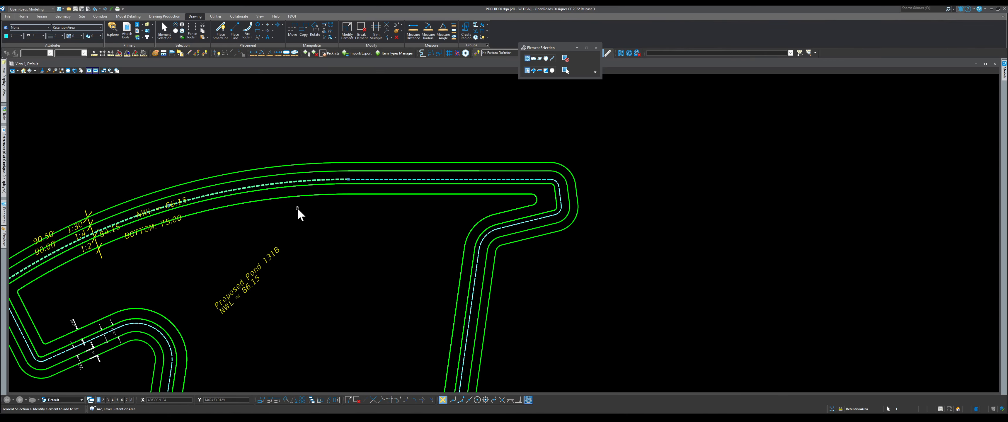
click(298, 213)
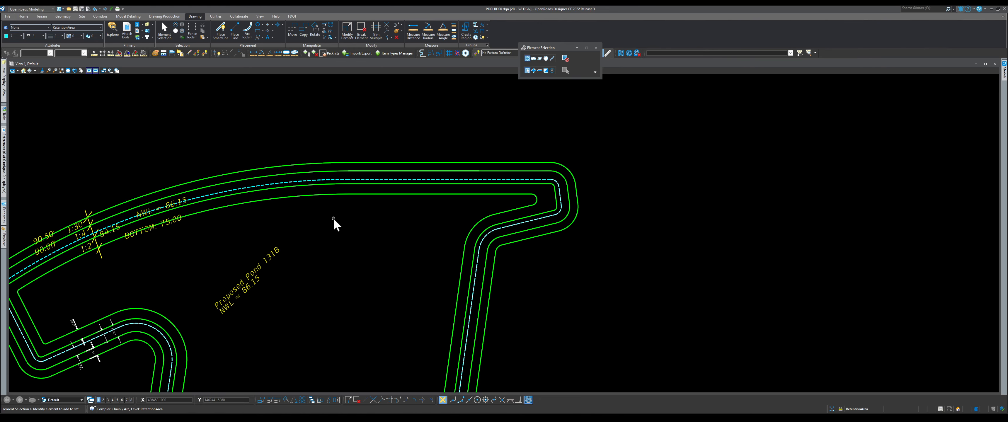
scroll(333, 198, down, 3)
scroll(203, 281, up, 5)
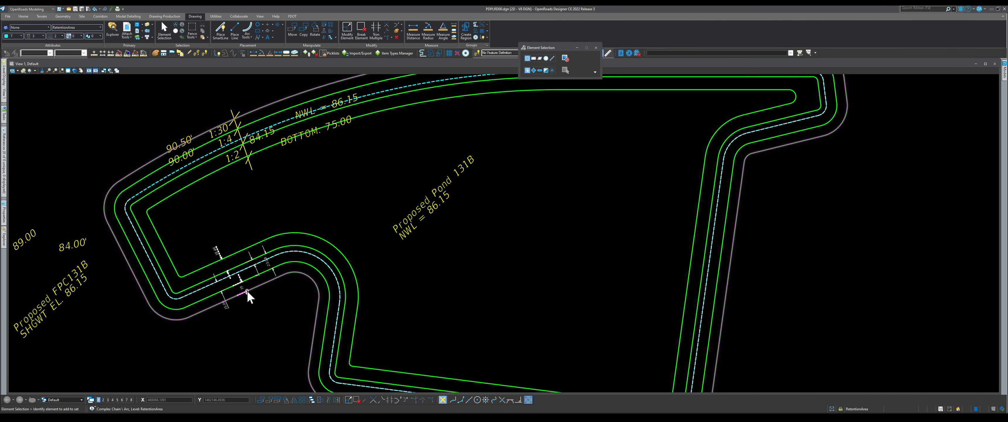
scroll(247, 296, up, 2)
scroll(318, 246, down, 4)
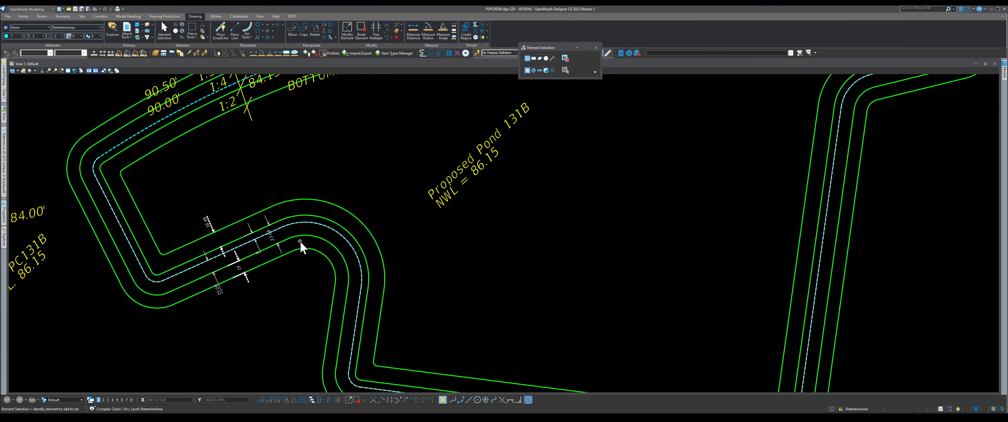
scroll(297, 256, up, 1)
scroll(401, 204, down, 1)
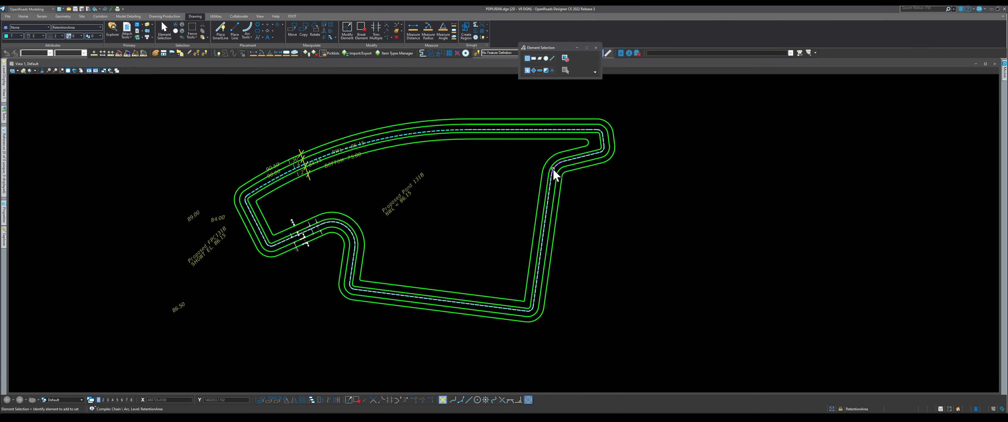
scroll(380, 217, down, 2)
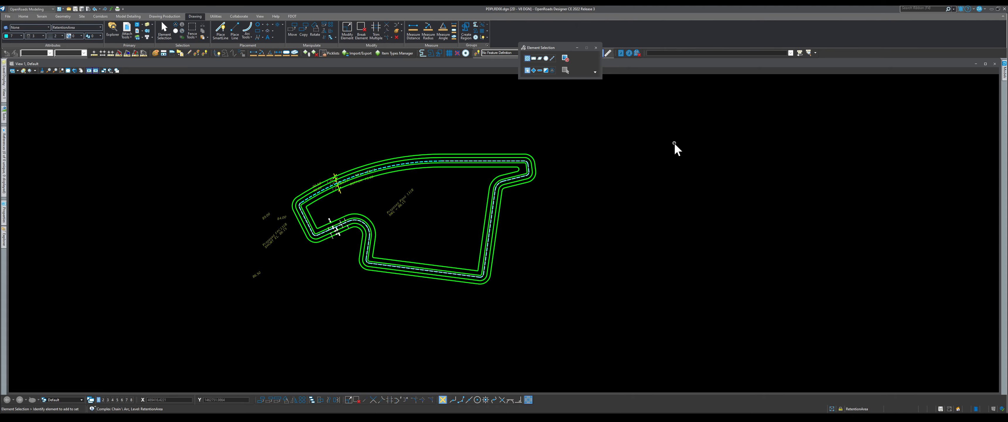
scroll(313, 174, down, 1)
scroll(346, 179, up, 1)
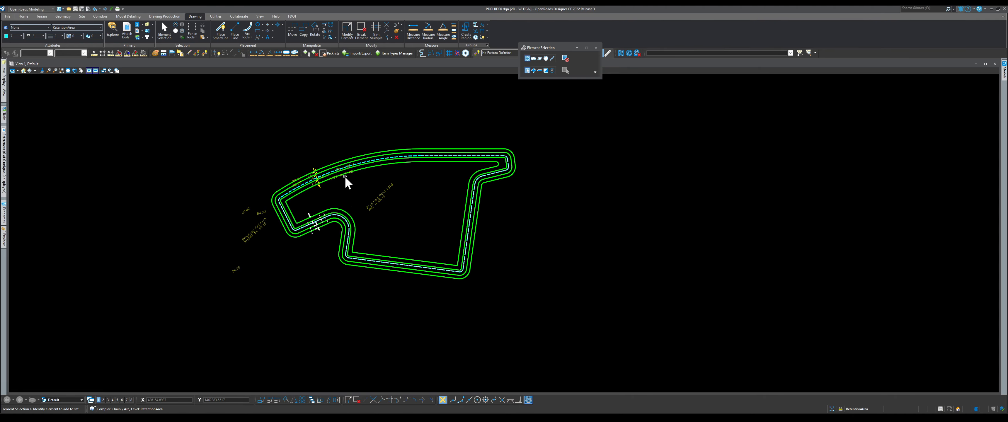
Step: Select the complete pond drawing with its labels and place one copy of it beside the original, in the empty area to the right
drag(190, 86, 570, 342)
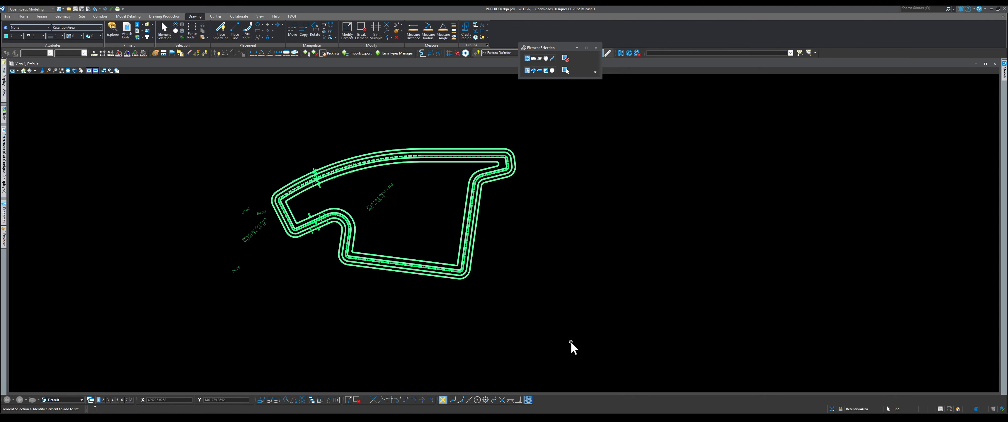
right_click(305, 293)
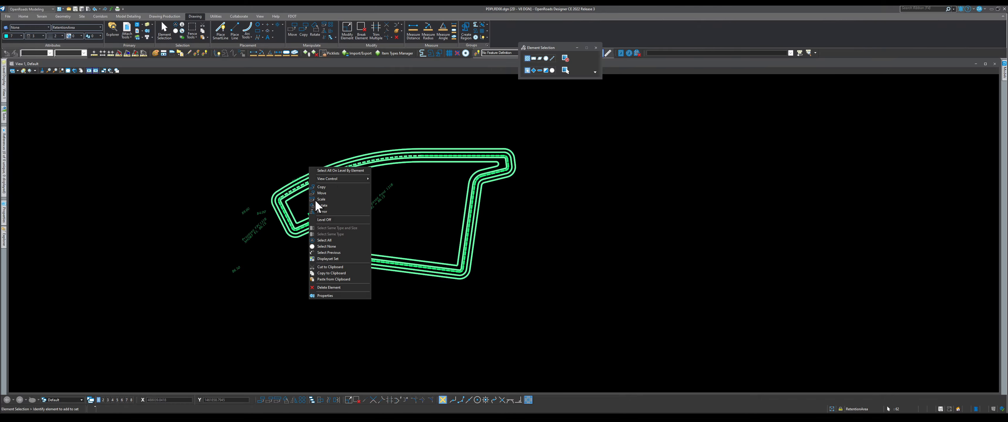
click(326, 210)
scroll(173, 259, down, 2)
click(469, 220)
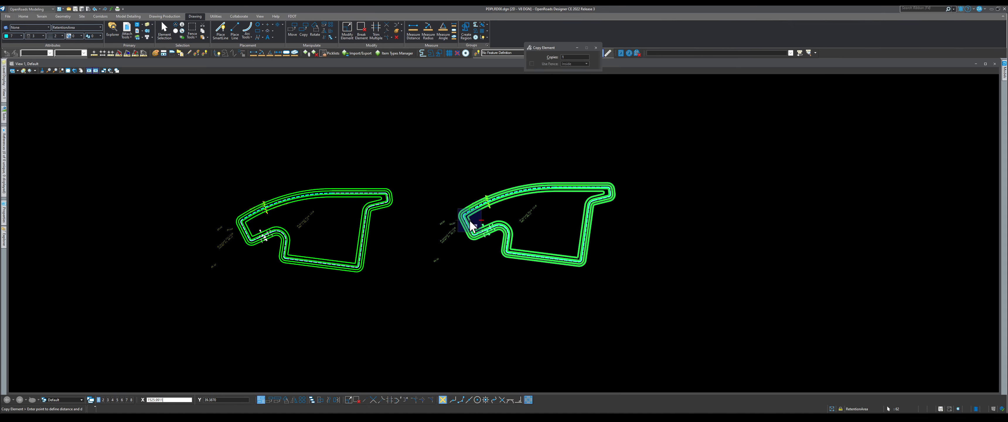
right_click(469, 221)
click(404, 287)
scroll(551, 207, up, 2)
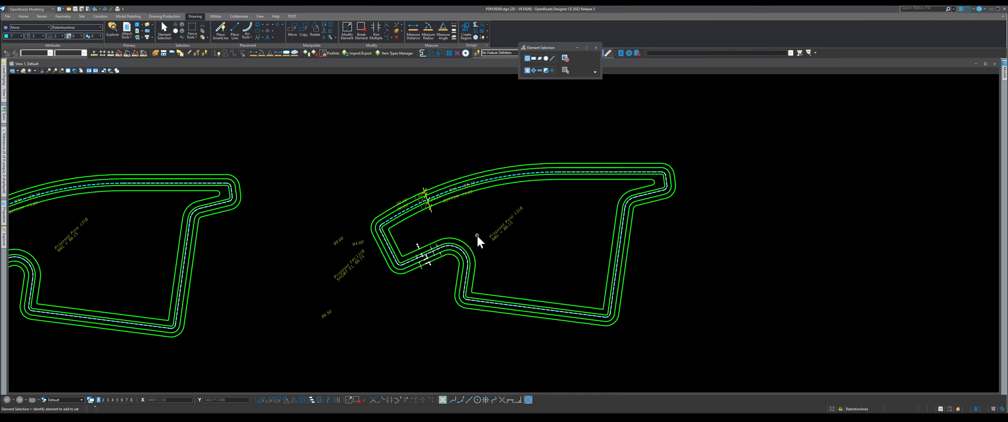
Step: Bring up the Geometry tools and move the Element Selection window clear of the feature definition setting
click(59, 17)
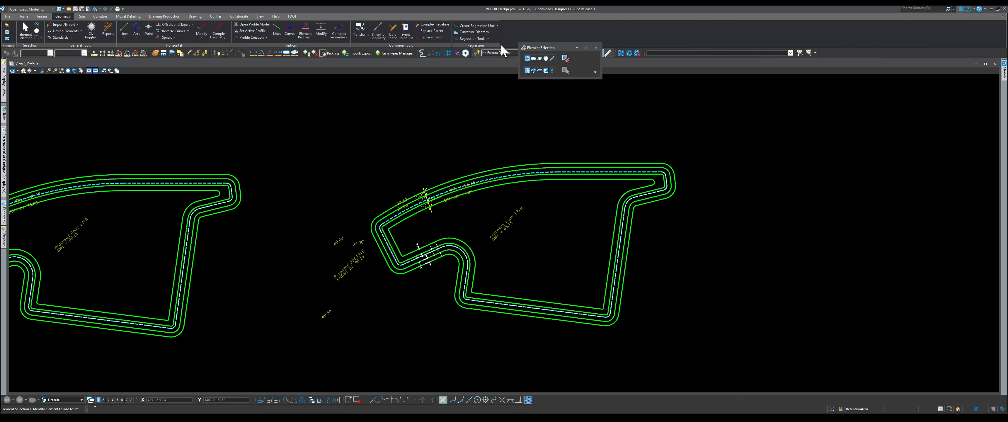
drag(537, 47, 531, 75)
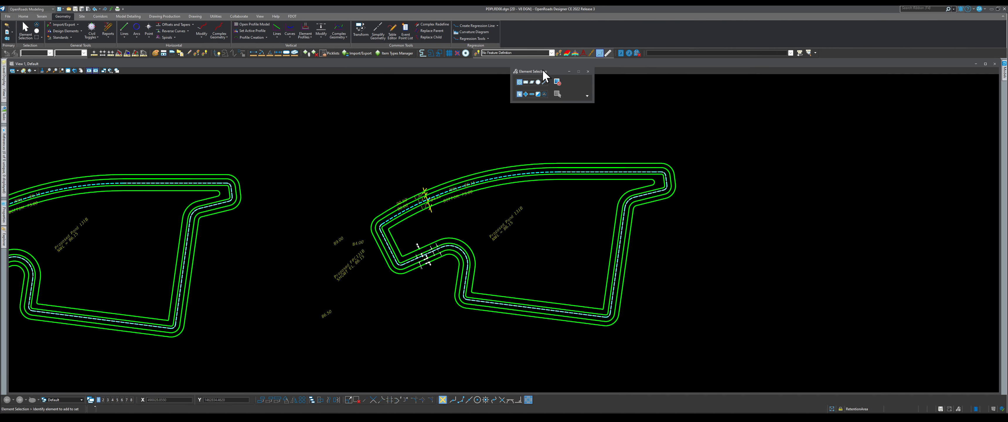
Step: Make Pond Bottom, from the roadway plan/profile 2D line features under Ponds, the active feature definition and enable its use
drag(543, 69, 537, 86)
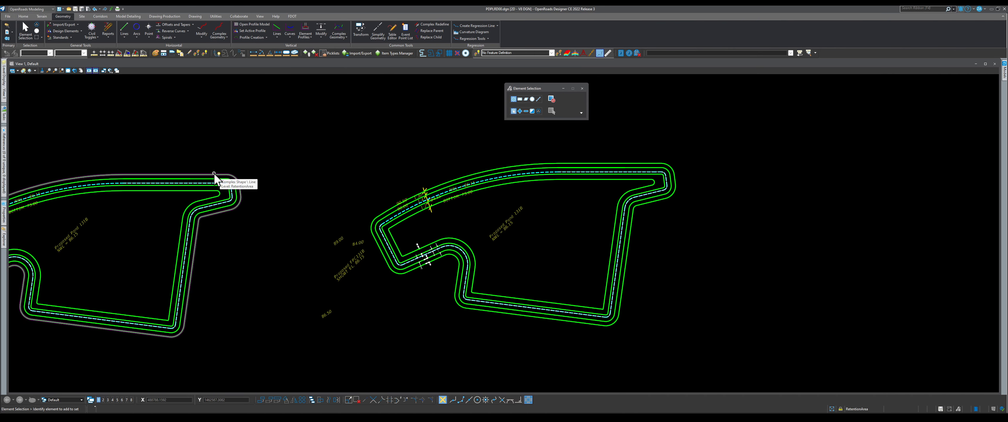
click(552, 52)
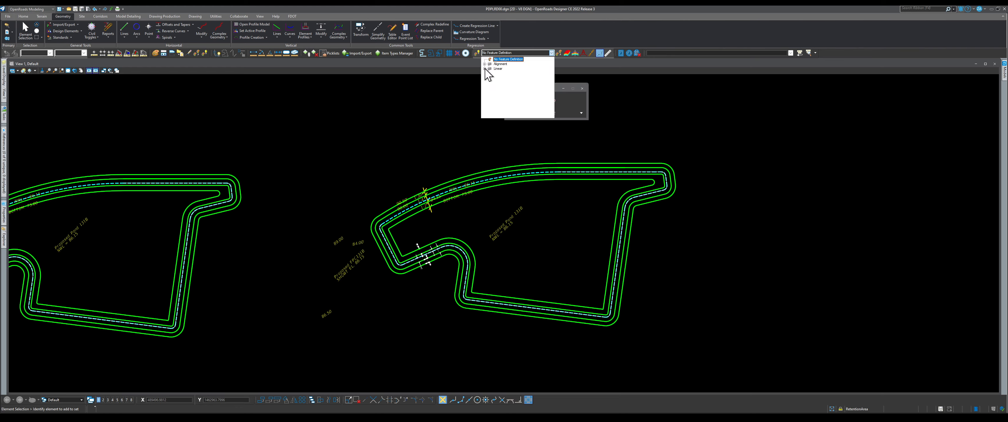
click(485, 68)
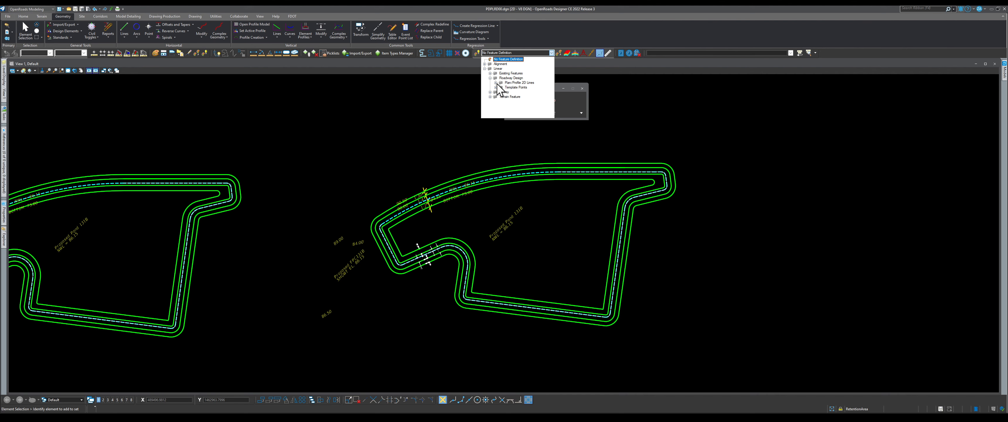
click(496, 83)
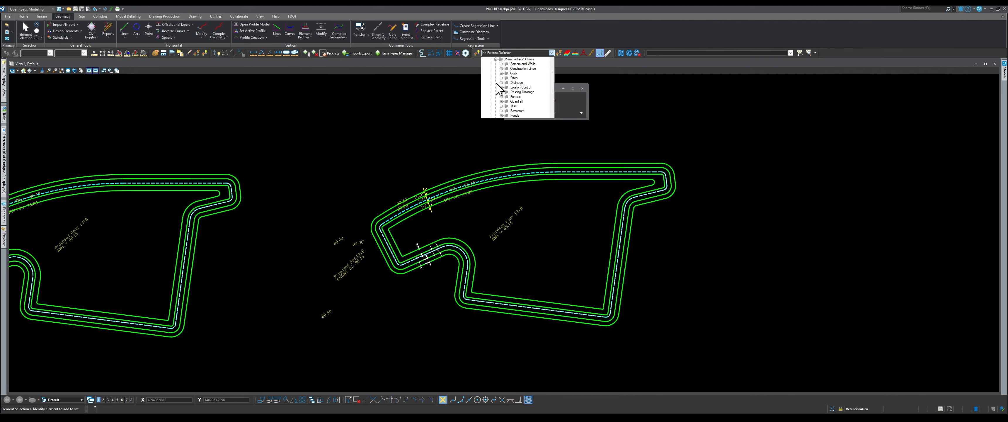
scroll(529, 83, down, 1)
scroll(529, 83, up, 1)
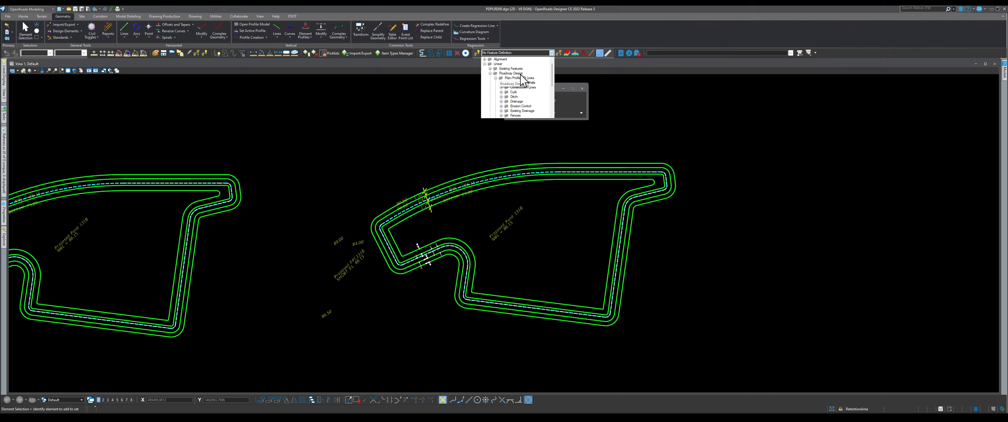
scroll(530, 88, down, 2)
scroll(531, 88, down, 2)
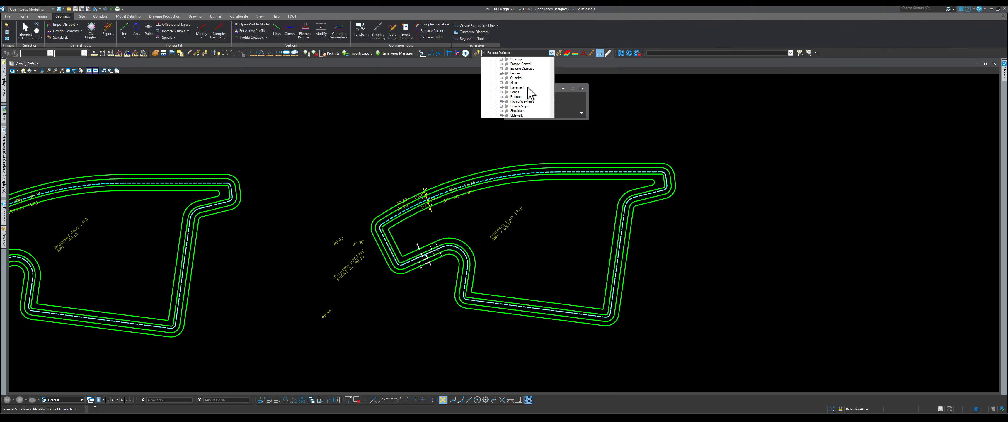
scroll(538, 84, down, 1)
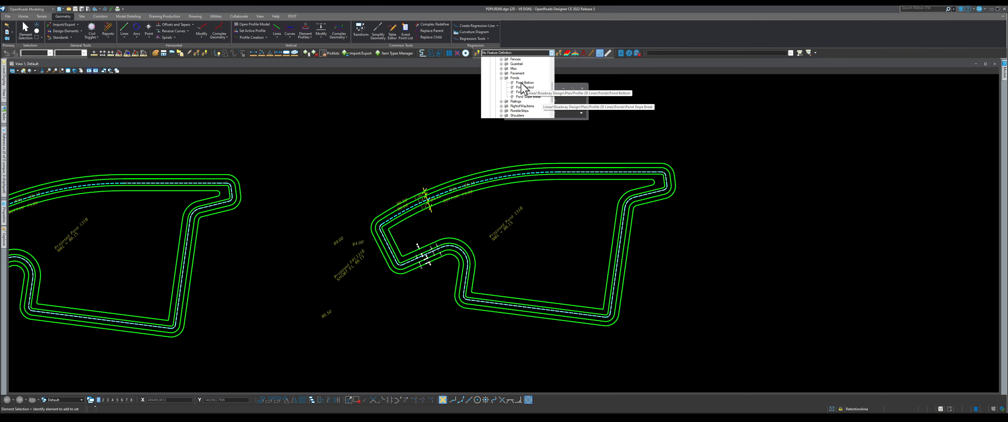
click(521, 83)
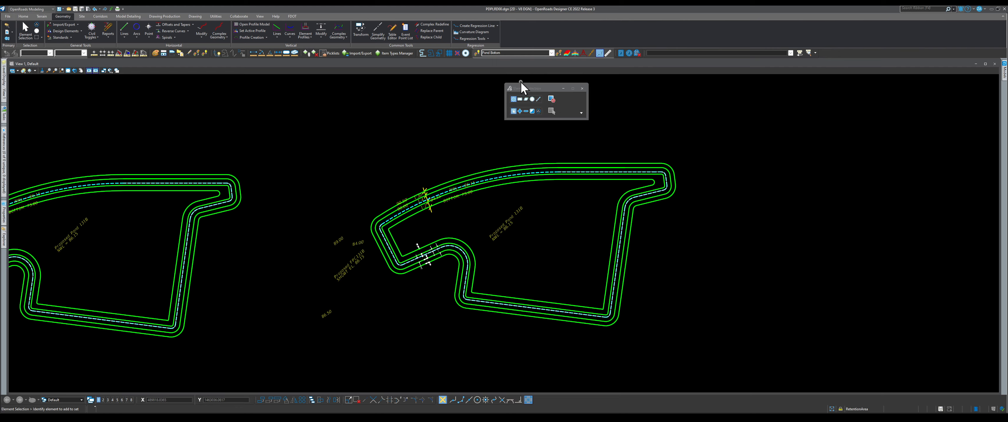
click(478, 53)
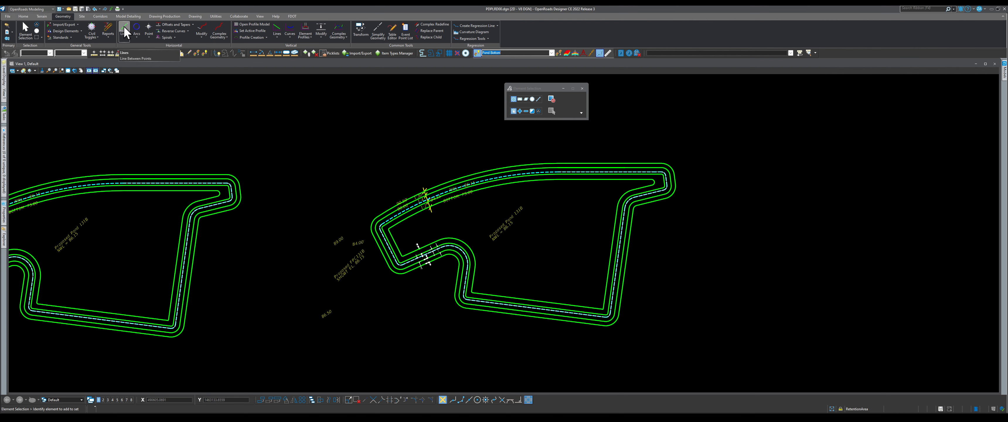
click(122, 38)
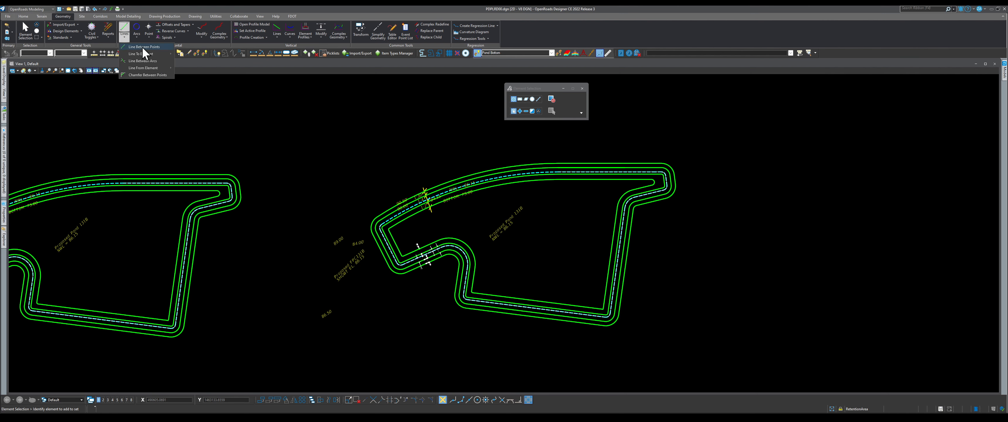
click(143, 46)
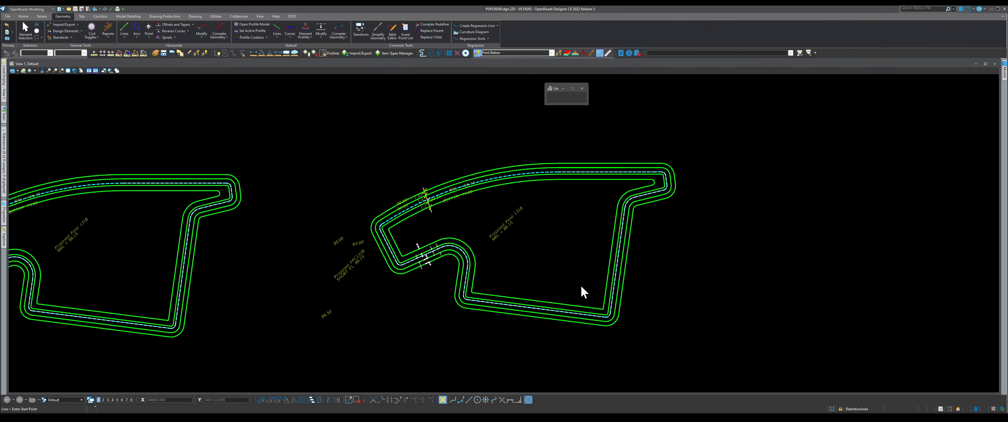
scroll(531, 289, up, 3)
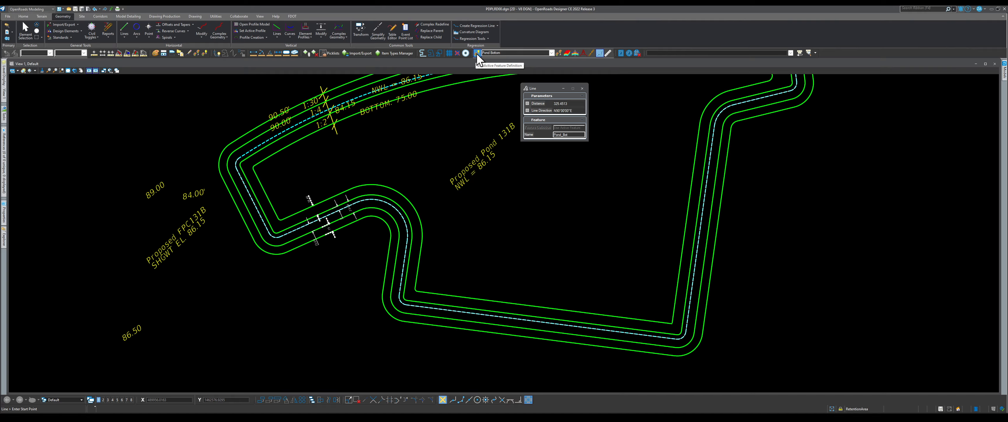
click(418, 291)
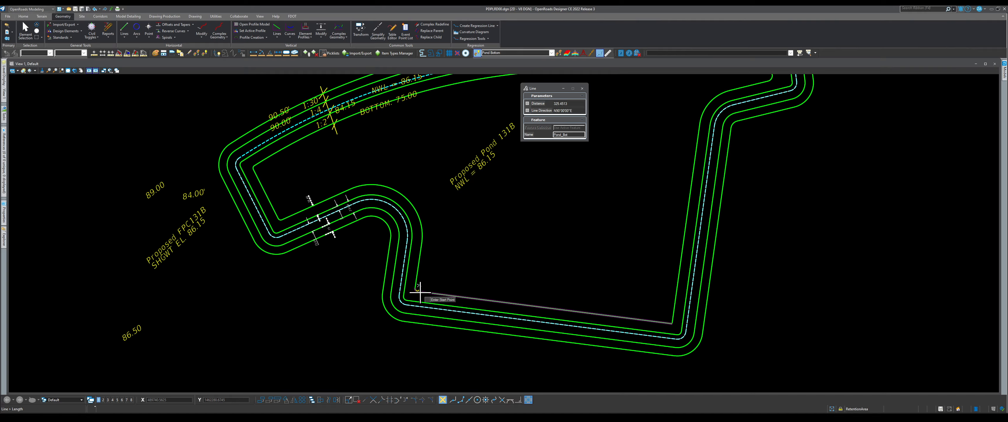
right_click(523, 223)
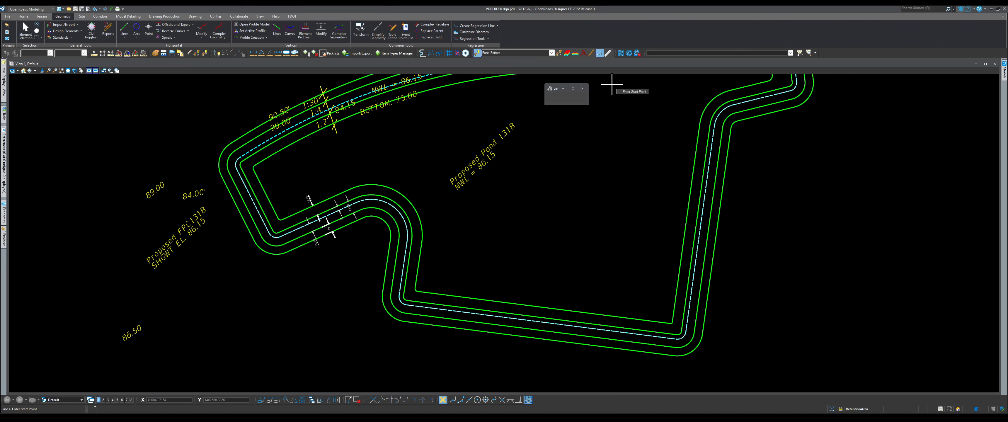
Step: Turn off the enabled geometry toggle that accompanies the active feature definition and leave the Line command
click(600, 54)
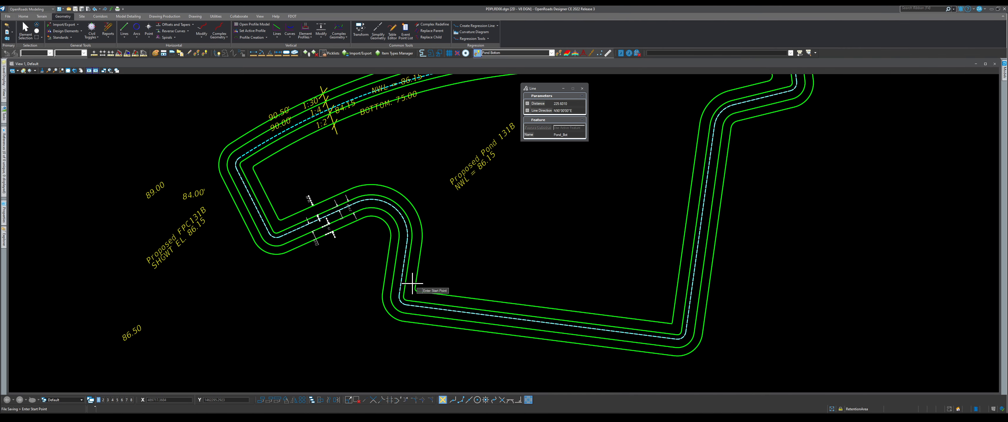
scroll(408, 290, down, 2)
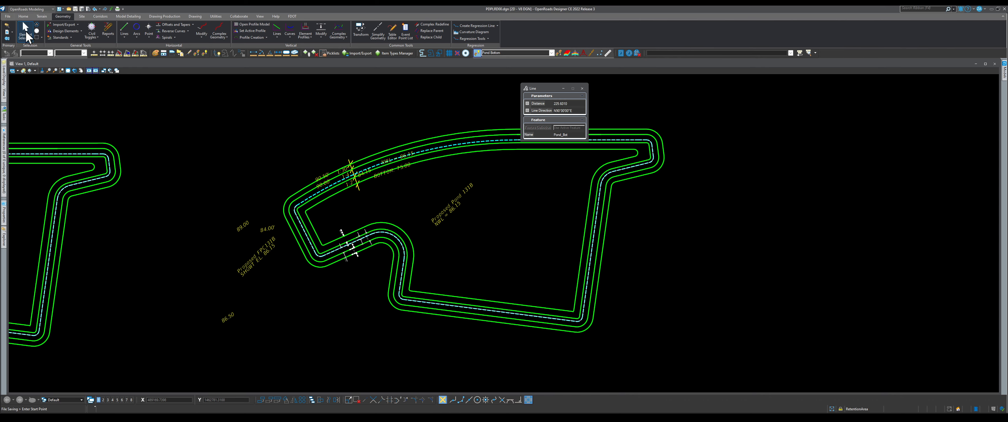
click(25, 31)
scroll(338, 232, down, 2)
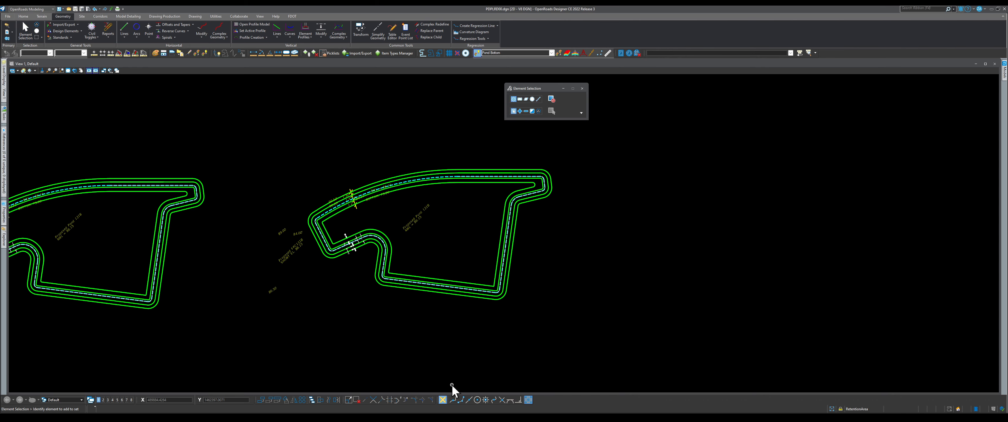
Step: Match all element settings from the yellow slope tick line on the eastern pond, making level NonPlottingEle_dp active
click(195, 16)
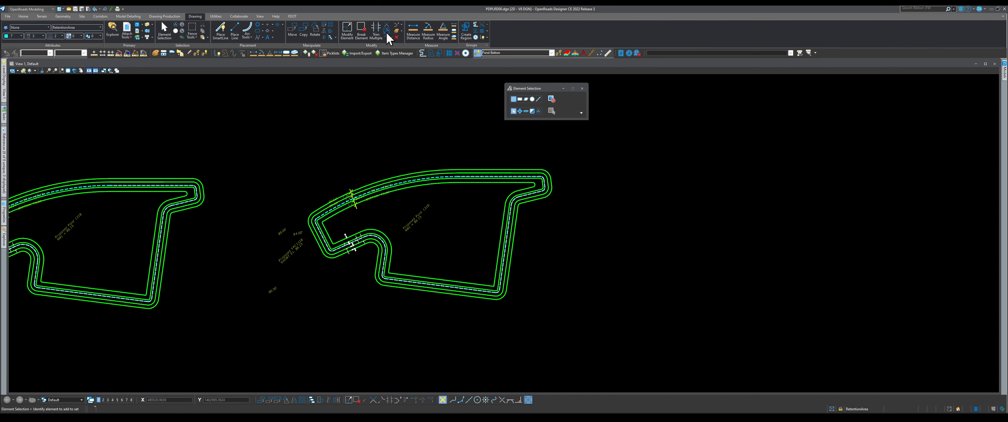
click(402, 31)
click(404, 43)
scroll(341, 191, up, 4)
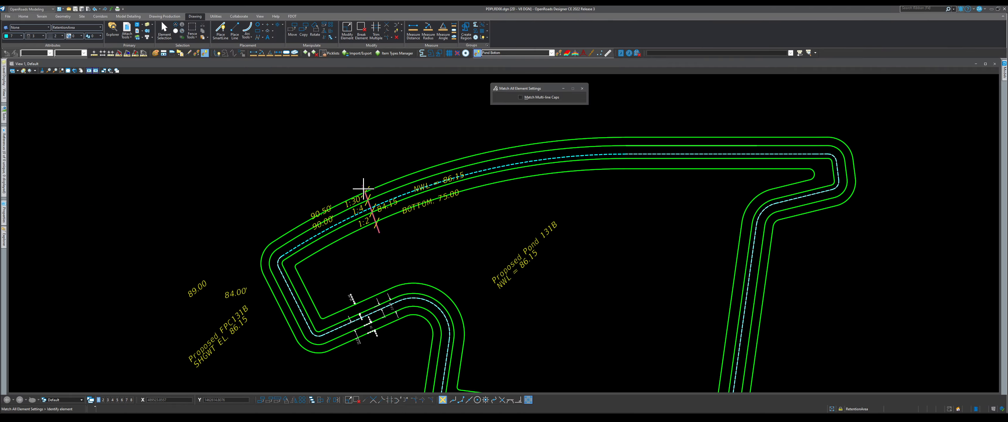
click(364, 187)
scroll(359, 201, down, 4)
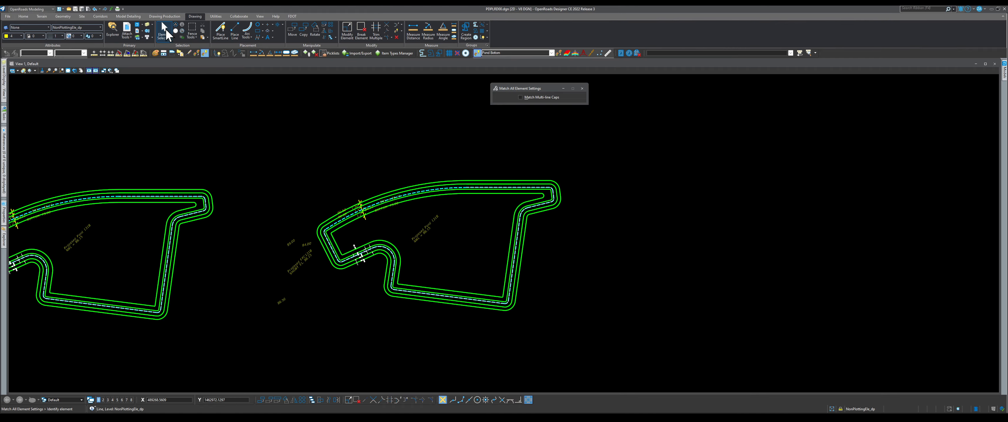
click(164, 29)
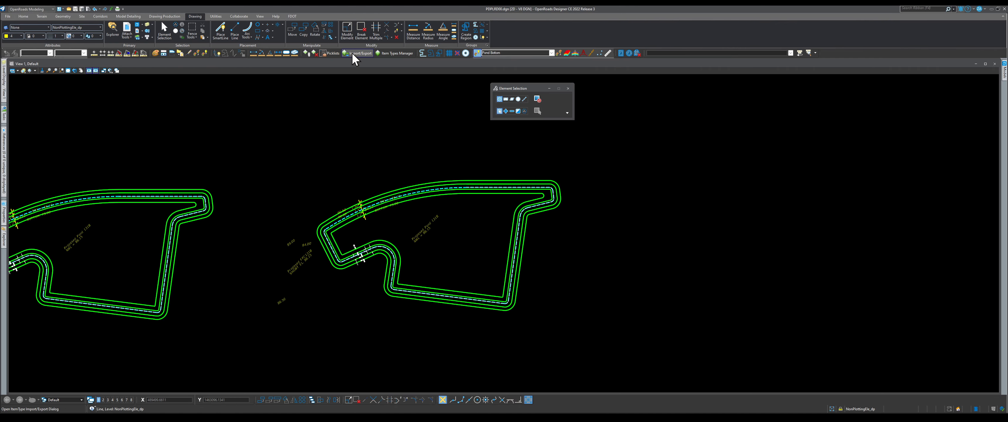
click(401, 31)
click(404, 38)
scroll(367, 130, down, 2)
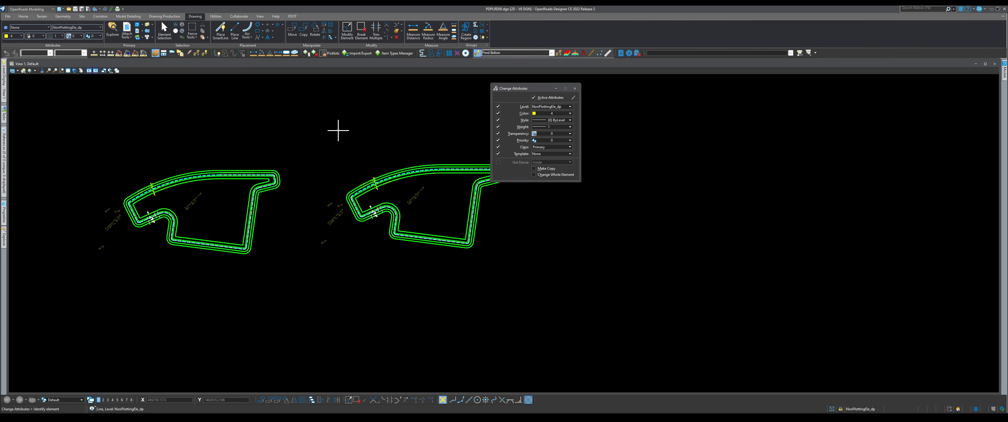
click(164, 30)
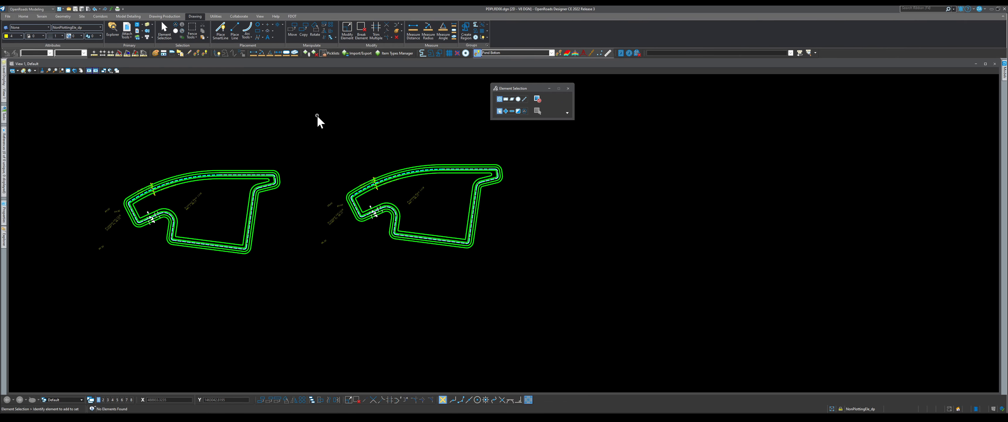
Step: Change all elements of the eastern pond copy to the active attributes on level NonPlottingEle_dp
drag(324, 116, 521, 278)
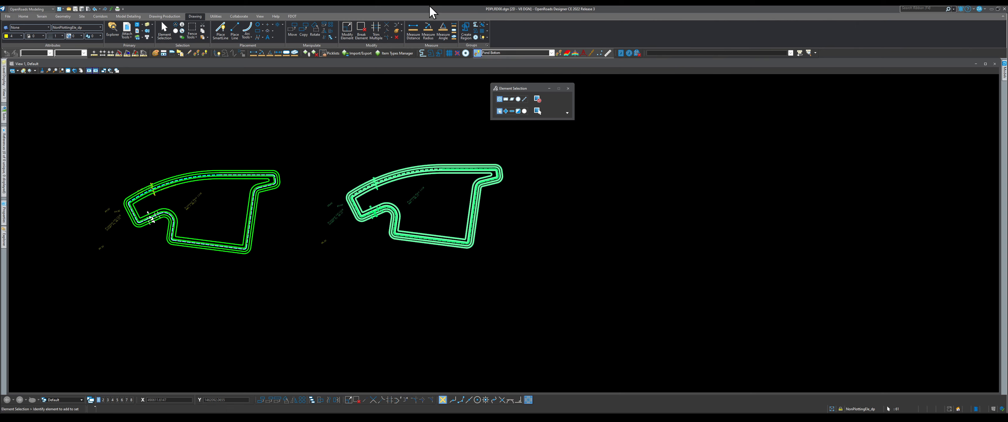
click(397, 31)
click(388, 166)
click(362, 161)
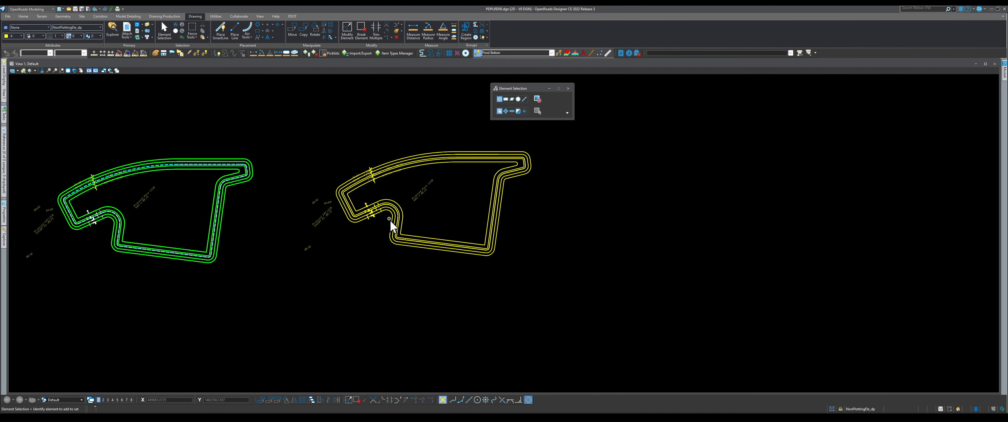
Step: Draw a Pond Bottom line between points along the yellow pond's innermost southern edge, from its west corner to its east corner
scroll(393, 222, up, 5)
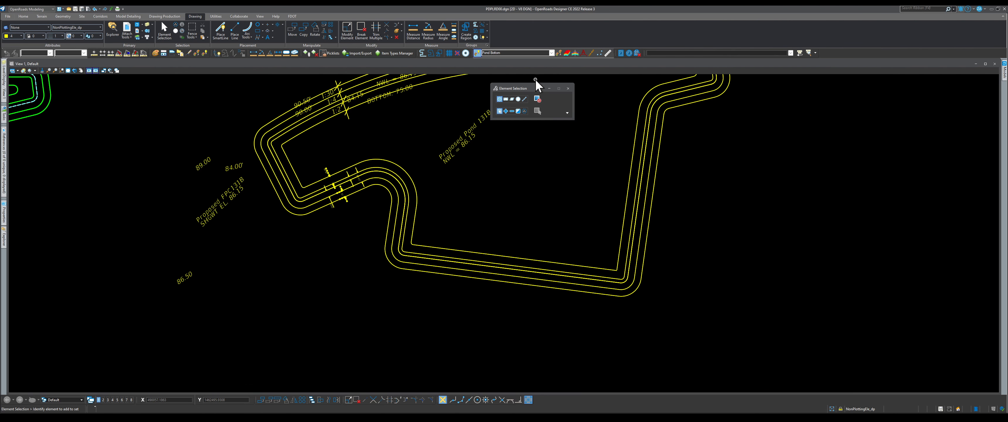
click(63, 17)
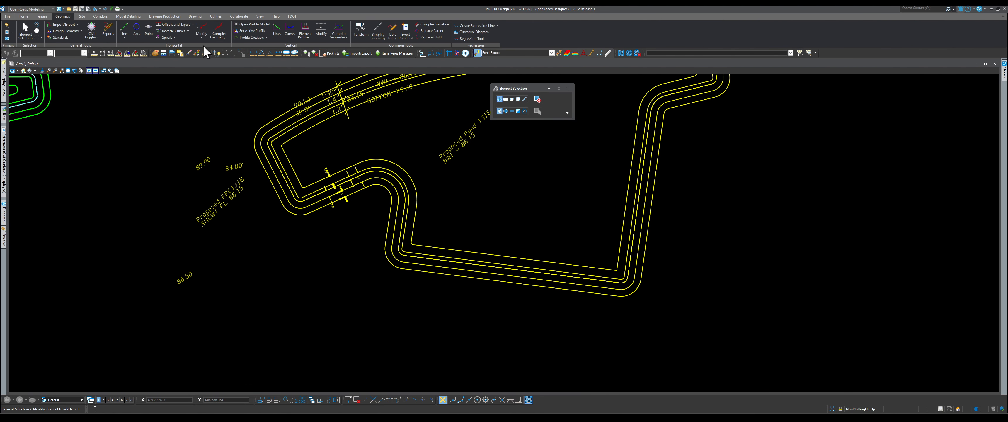
click(124, 26)
scroll(423, 243, up, 2)
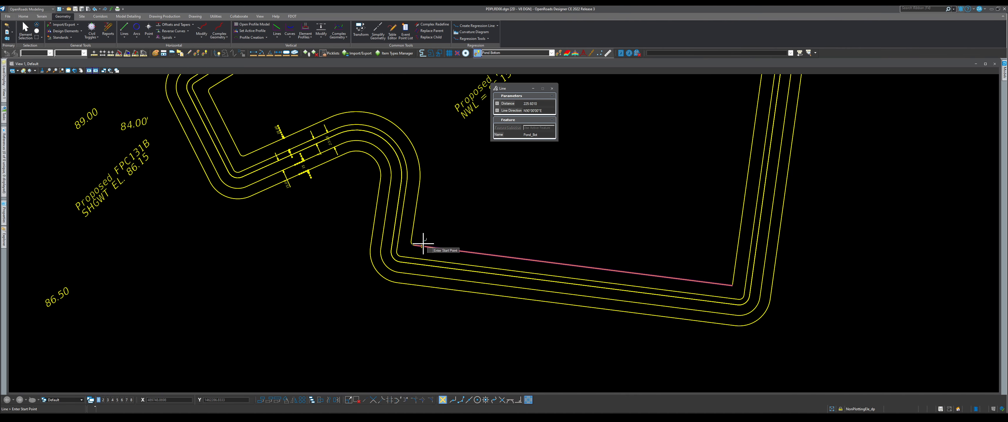
click(414, 244)
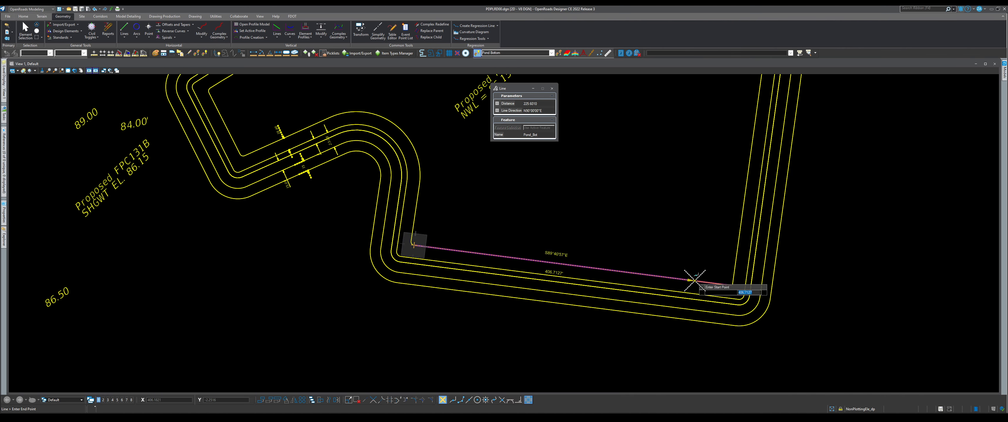
scroll(560, 265, down, 2)
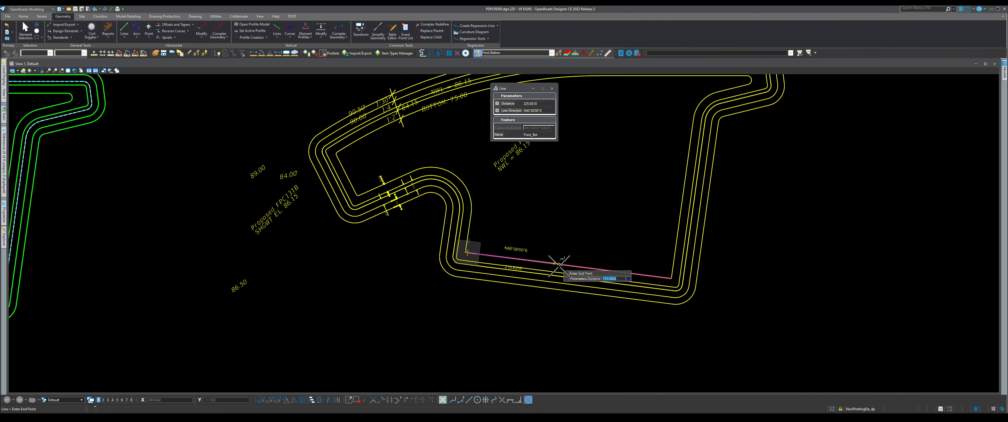
scroll(559, 265, down, 3)
scroll(637, 285, up, 8)
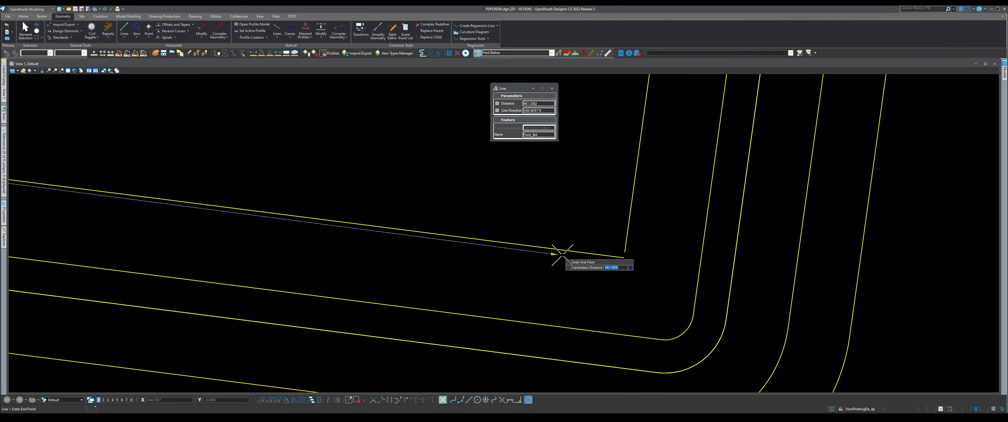
click(625, 257)
scroll(472, 279, down, 2)
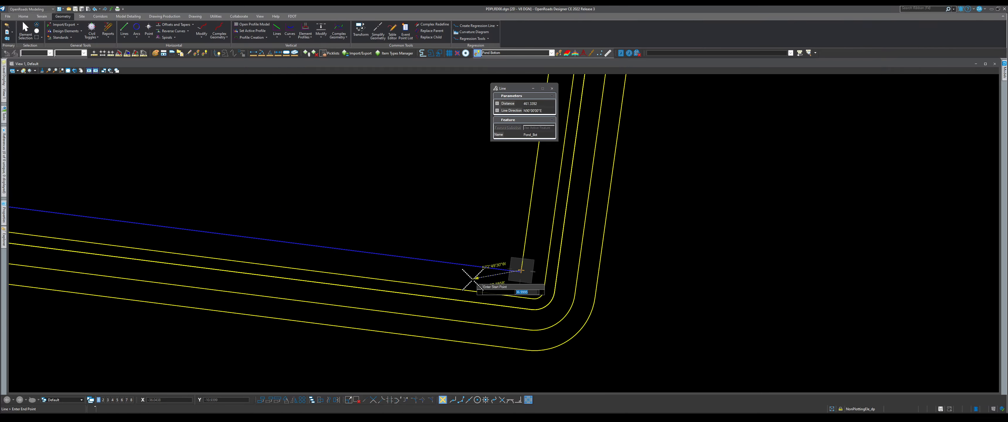
Step: Continue with a second Pond Bottom line up the pond's innermost eastern edge to where the upper curve begins
scroll(474, 279, down, 4)
scroll(502, 207, up, 2)
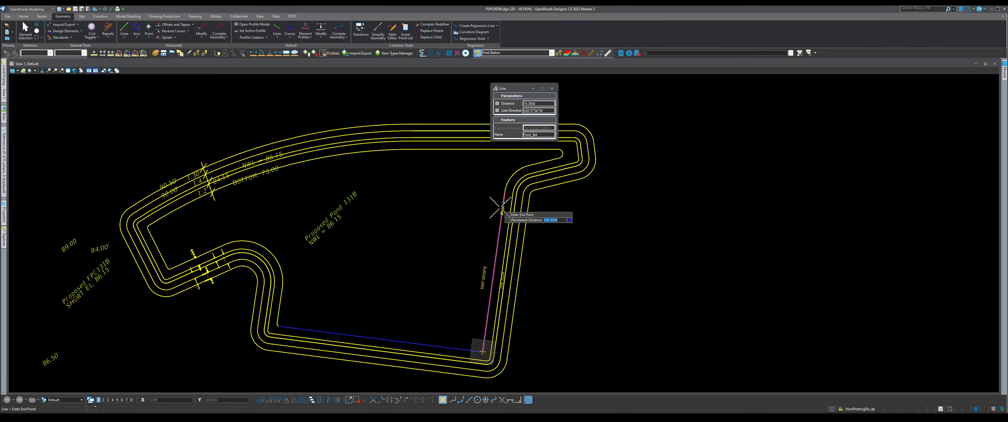
click(503, 207)
scroll(504, 208, down, 2)
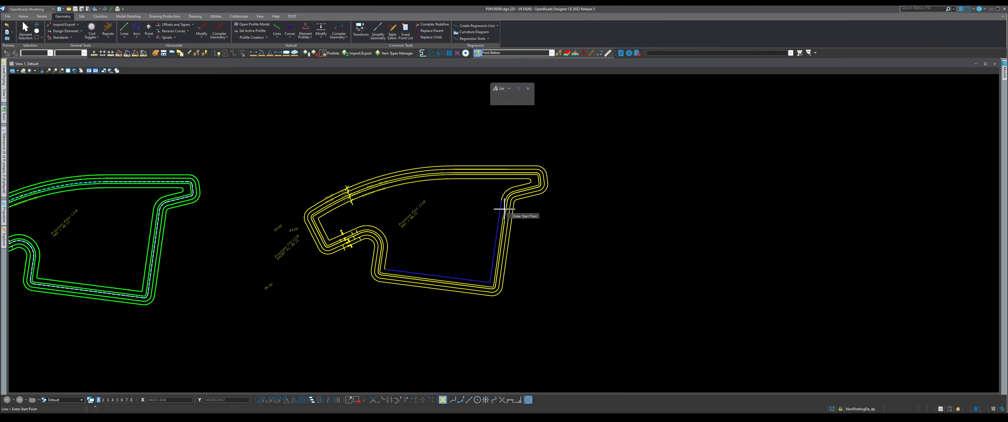
scroll(502, 208, down, 2)
scroll(288, 225, up, 5)
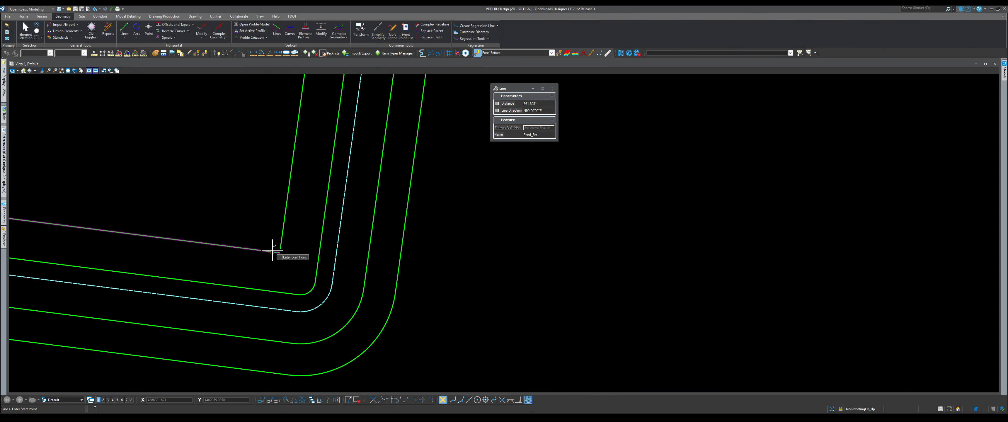
Step: Draw Pond Bottom lines along the innermost edge's short slanted segment below the northeastern nose and along the straight northern edge to the long curve
scroll(280, 245, down, 5)
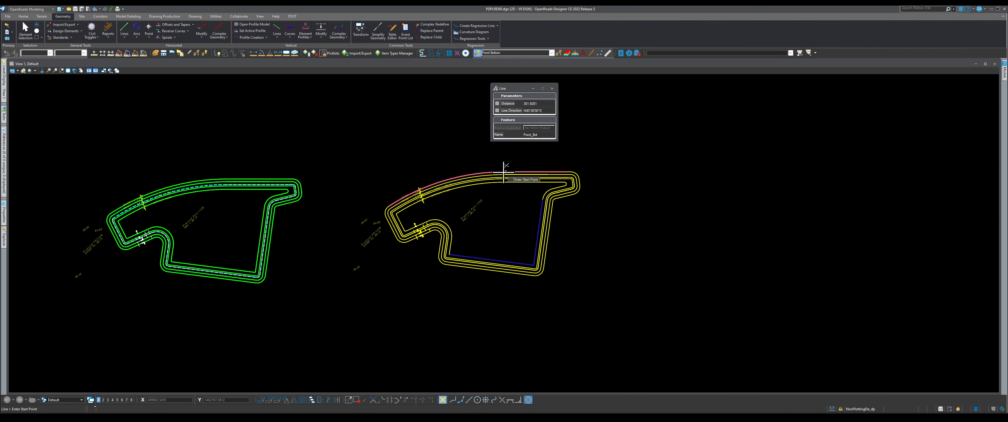
scroll(520, 180, up, 3)
scroll(515, 216, down, 3)
scroll(533, 218, up, 4)
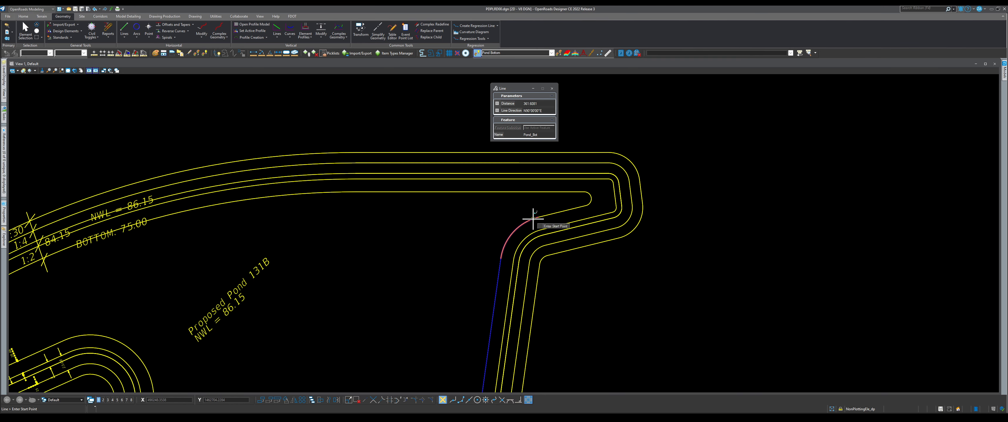
click(539, 217)
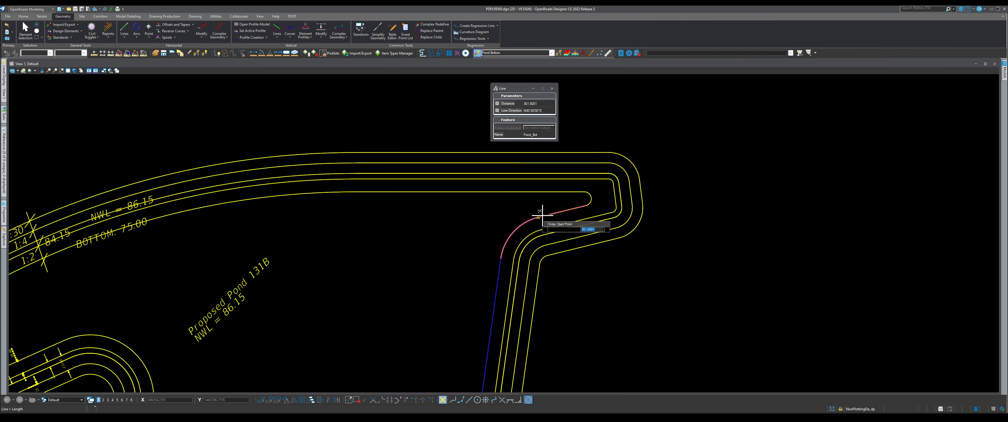
click(584, 205)
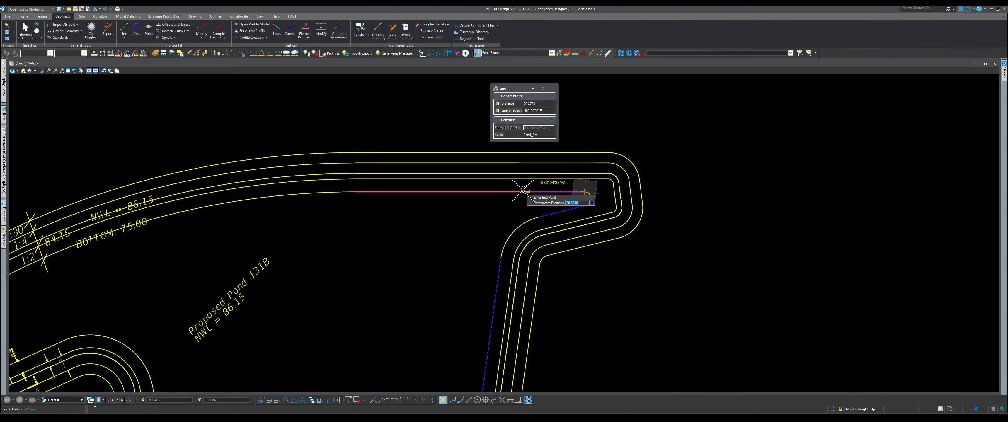
click(357, 192)
Step: Draw Pond Bottom lines down the innermost western edge and from its lower rounded corner northeast to the start of the large bend
scroll(569, 179, down, 4)
scroll(363, 201, up, 3)
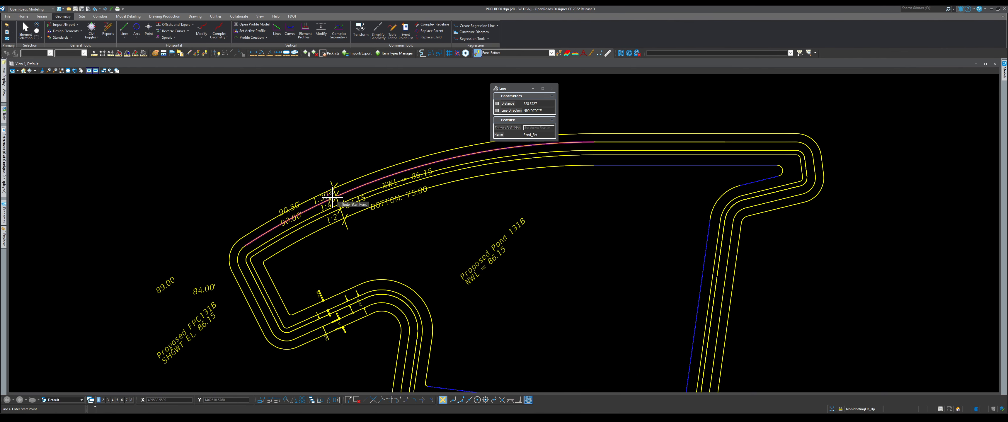
scroll(270, 285, up, 2)
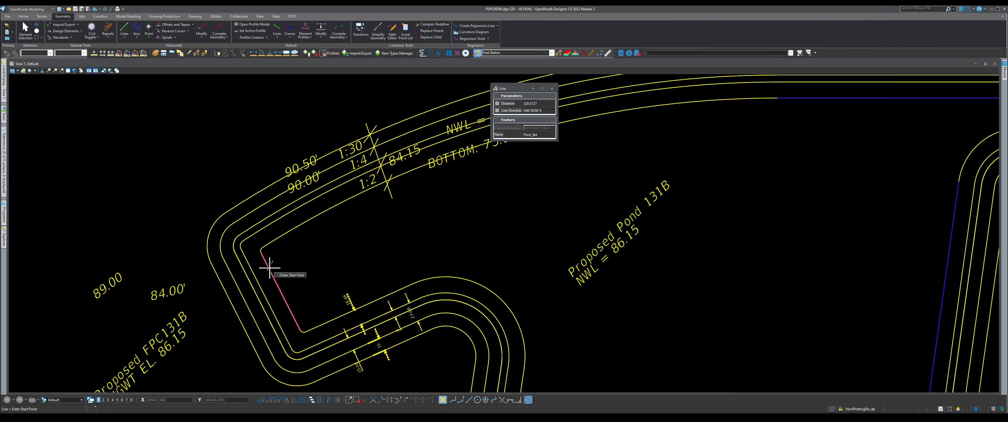
click(261, 254)
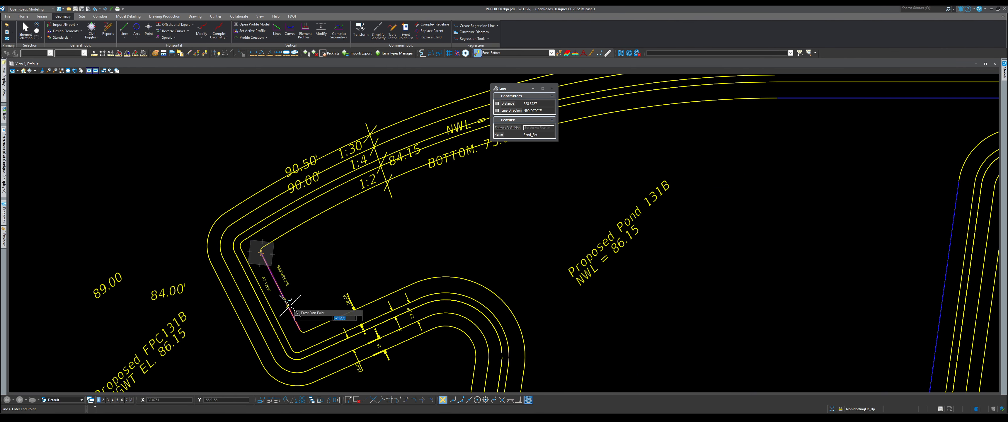
click(299, 329)
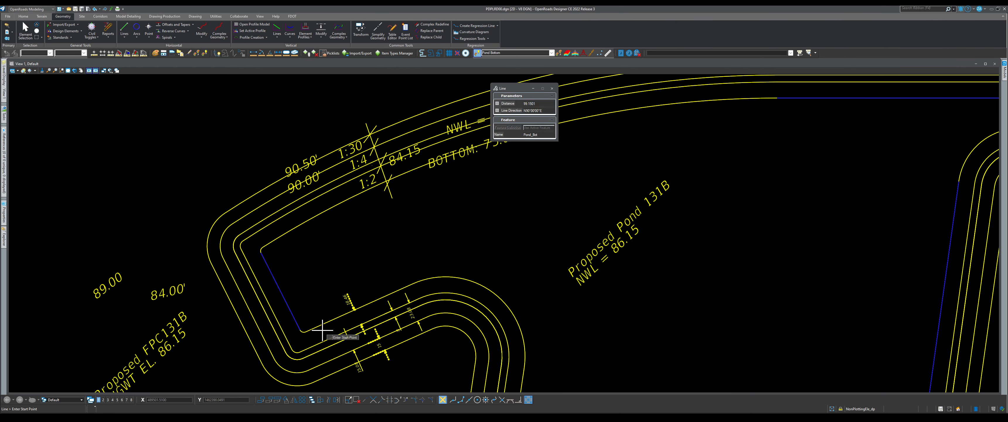
click(302, 331)
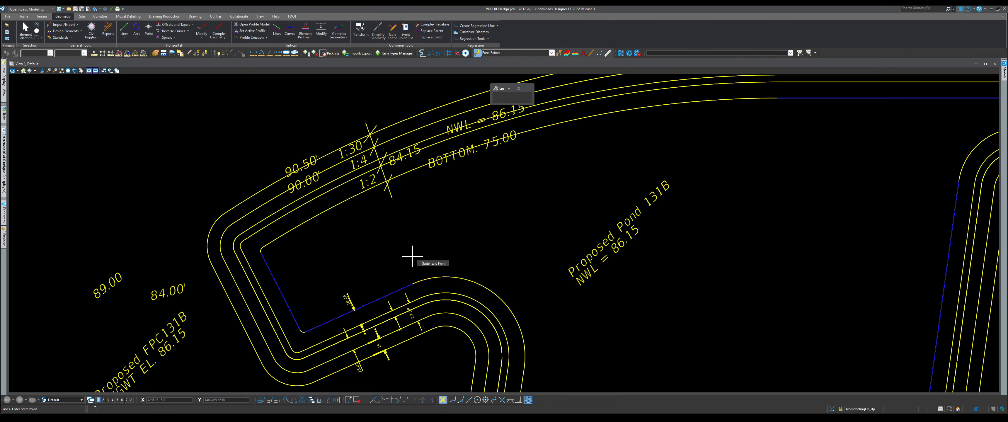
Step: Draw a Pond Bottom line from the large bend's lower end down to the rounded corner at the southern edge's west end
scroll(413, 256, down, 2)
scroll(483, 329, up, 2)
click(487, 319)
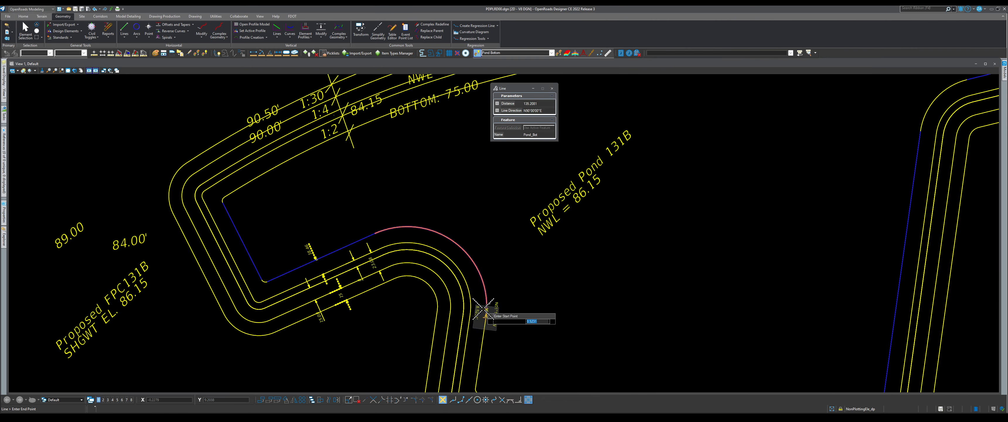
scroll(486, 325, down, 2)
scroll(477, 343, up, 3)
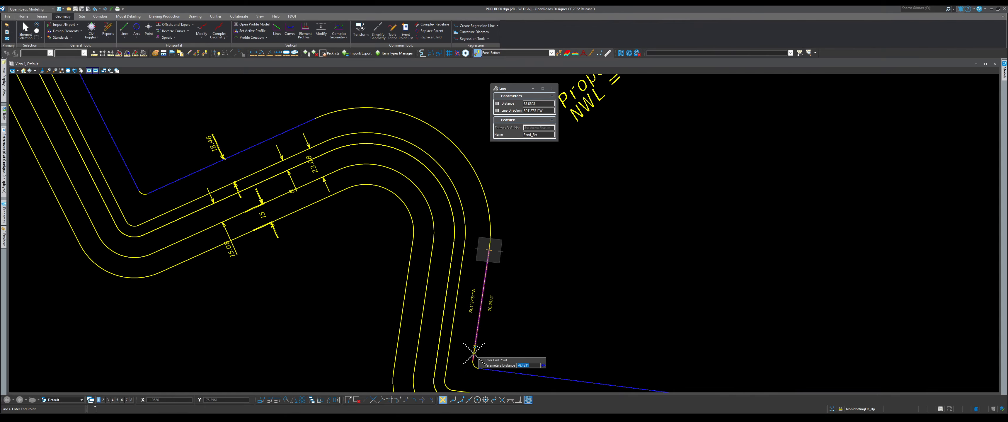
click(474, 366)
scroll(286, 242, down, 3)
scroll(285, 241, down, 1)
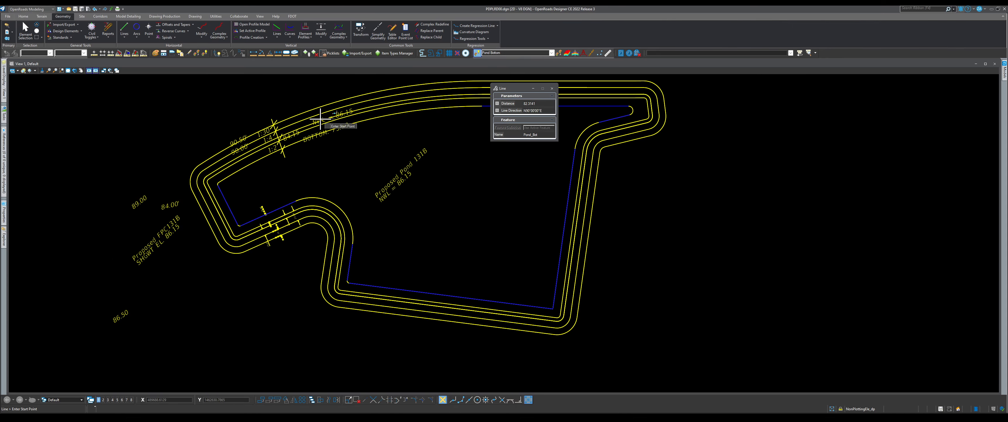
scroll(311, 262, down, 2)
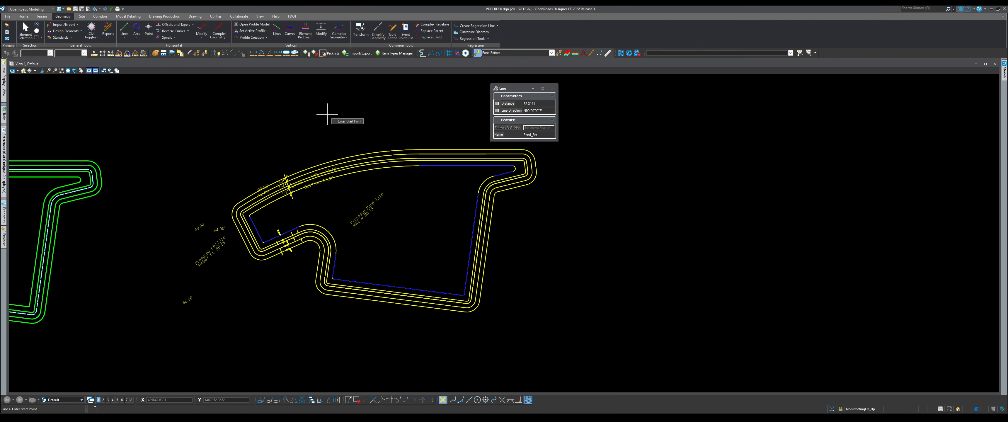
click(136, 38)
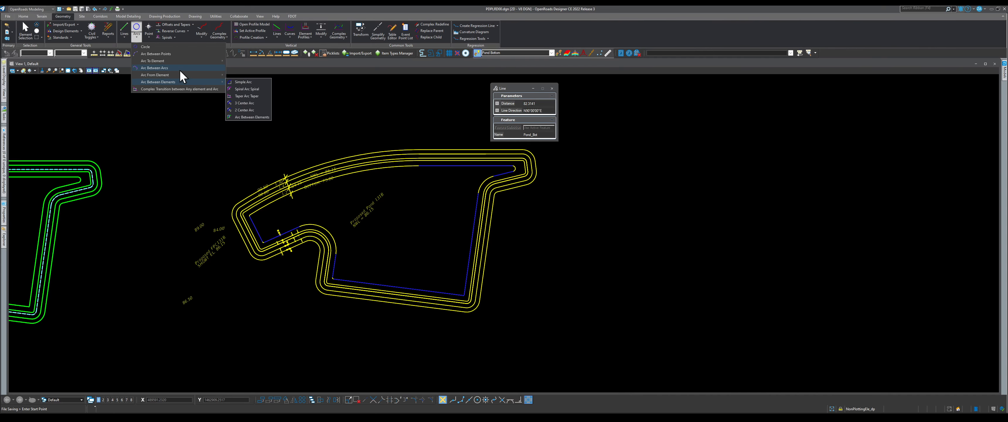
mouse_move(179, 63)
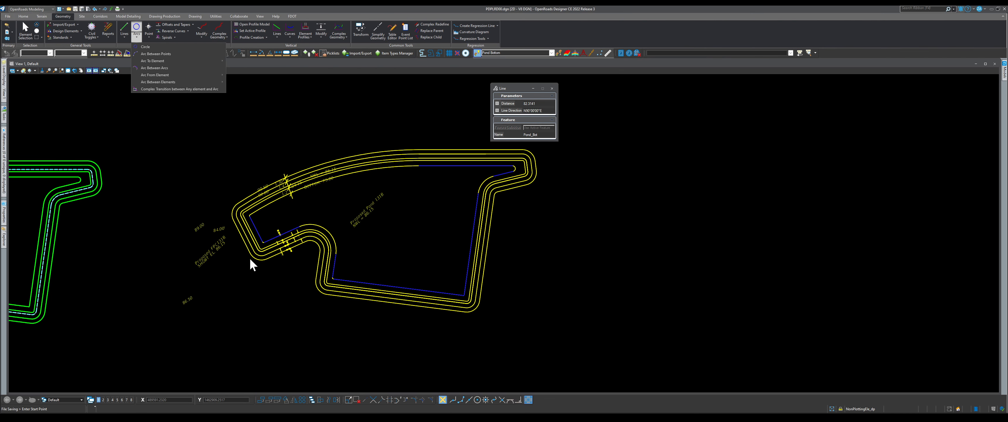
click(27, 31)
Step: Trace the small rounded corner below the innermost western edge with an Arc Between Points, using the Start-End-Pass-through placement method
scroll(258, 258, up, 5)
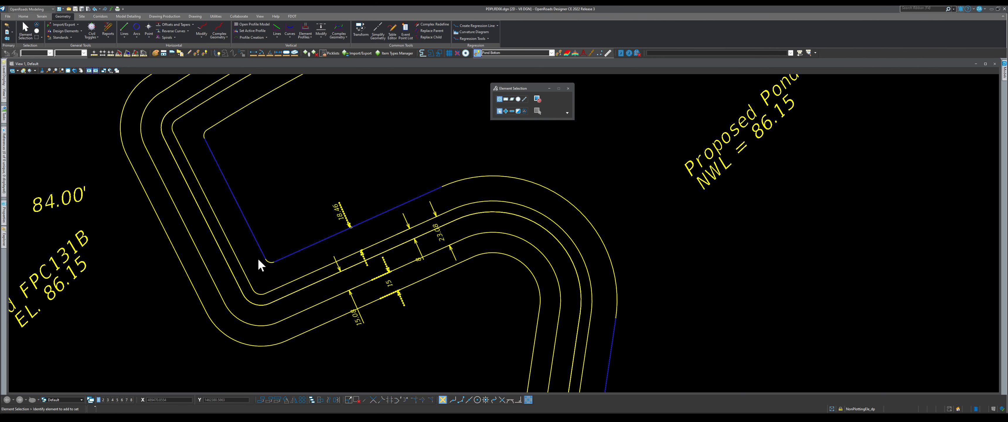
scroll(270, 266, up, 5)
scroll(288, 294, down, 2)
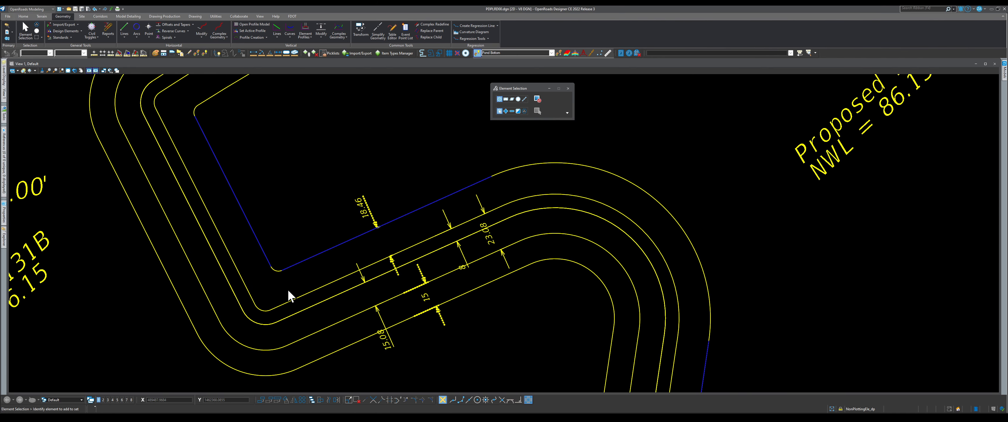
scroll(267, 271, down, 2)
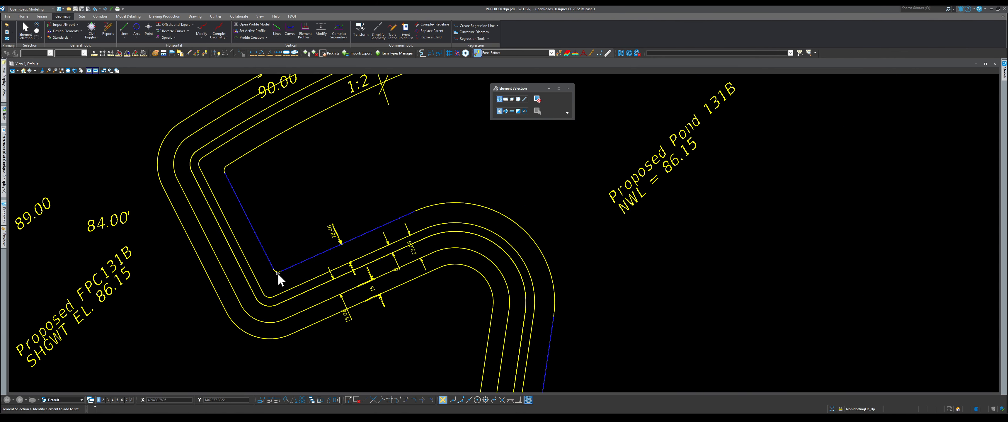
click(135, 38)
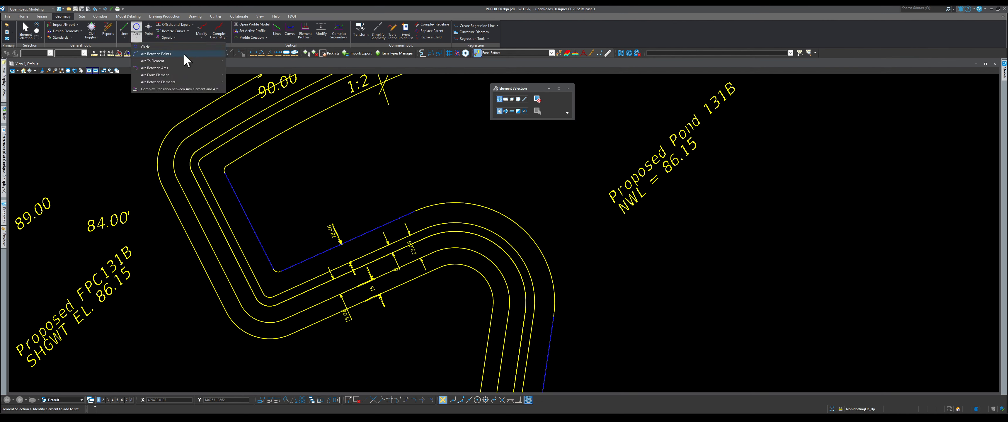
click(178, 55)
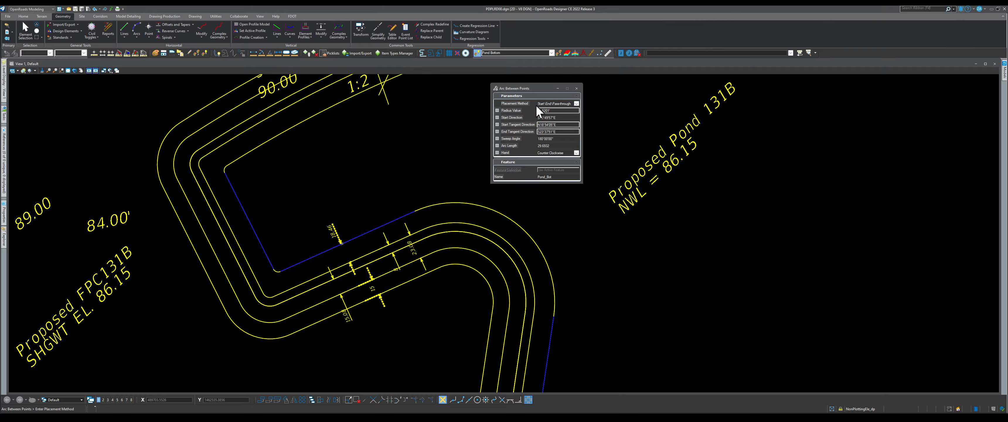
click(576, 103)
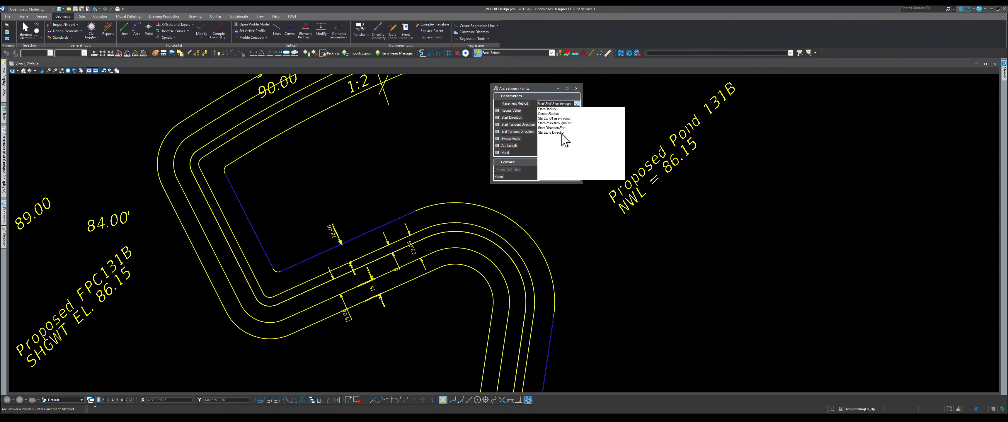
click(568, 118)
scroll(283, 302, up, 3)
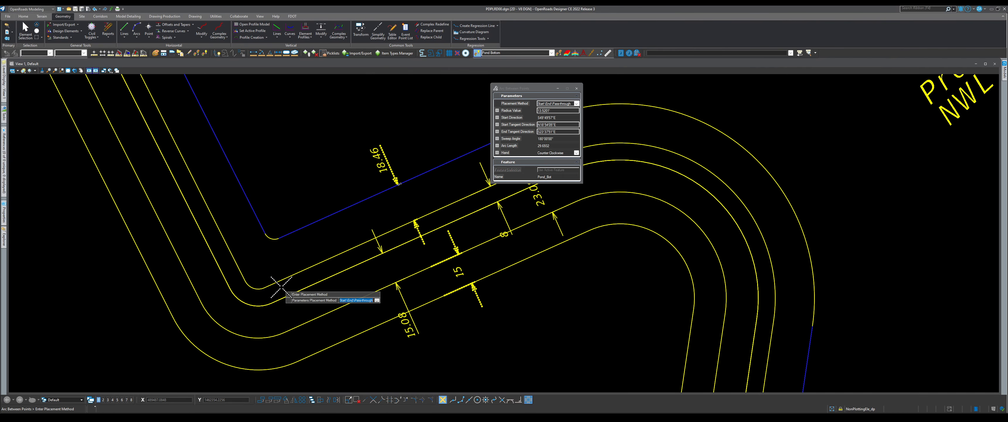
scroll(261, 241, up, 3)
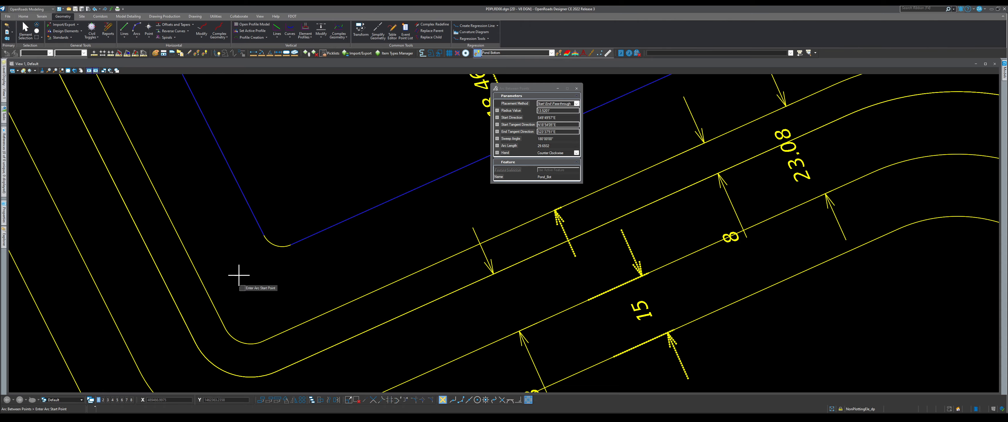
click(263, 235)
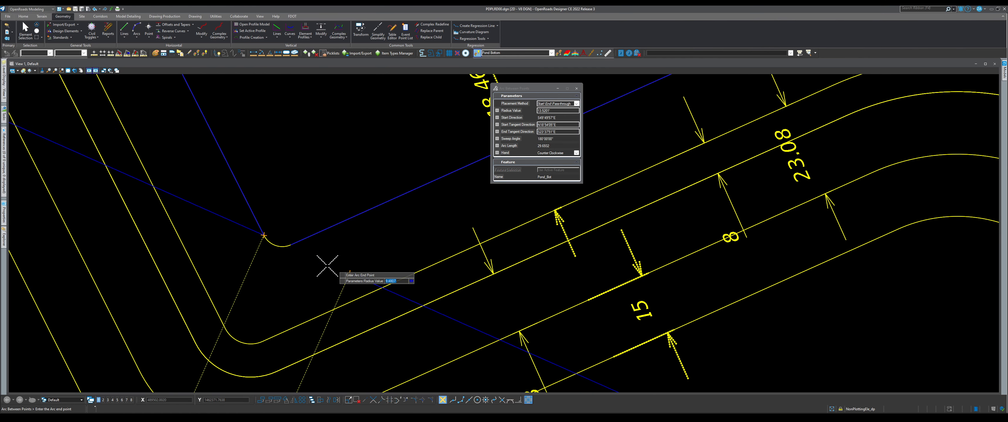
click(290, 245)
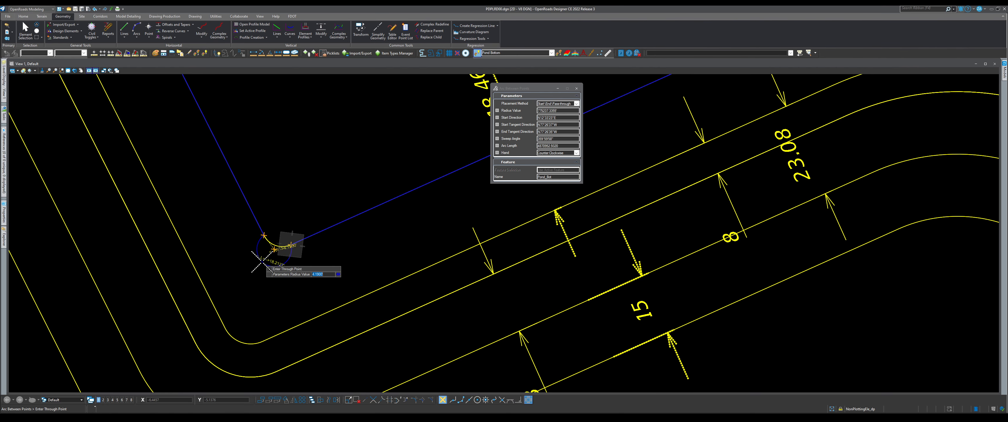
scroll(268, 244, up, 1)
scroll(274, 247, up, 4)
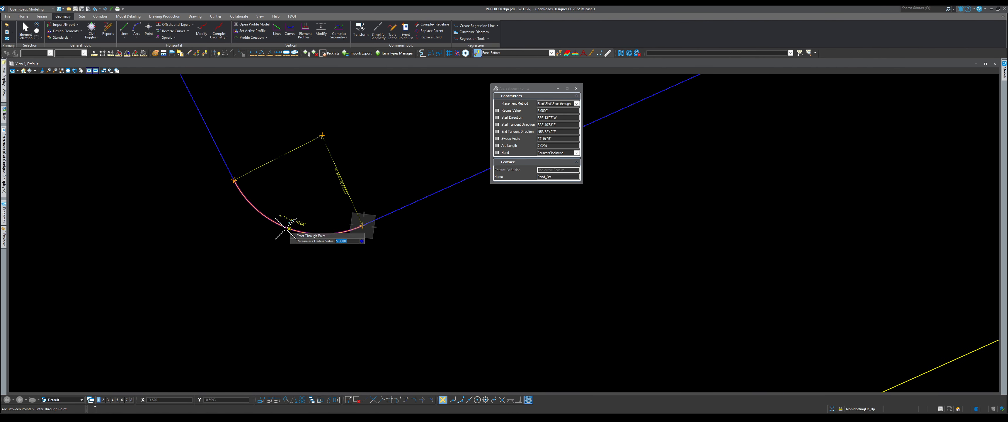
click(288, 227)
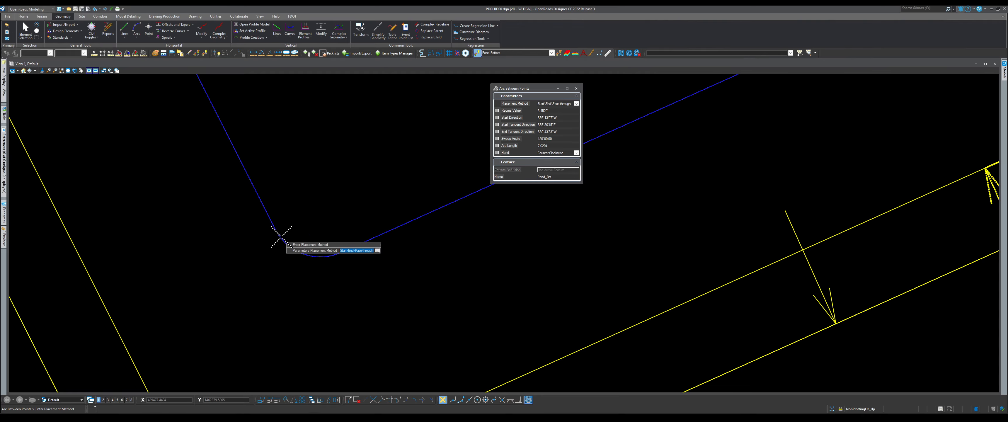
scroll(331, 275, down, 3)
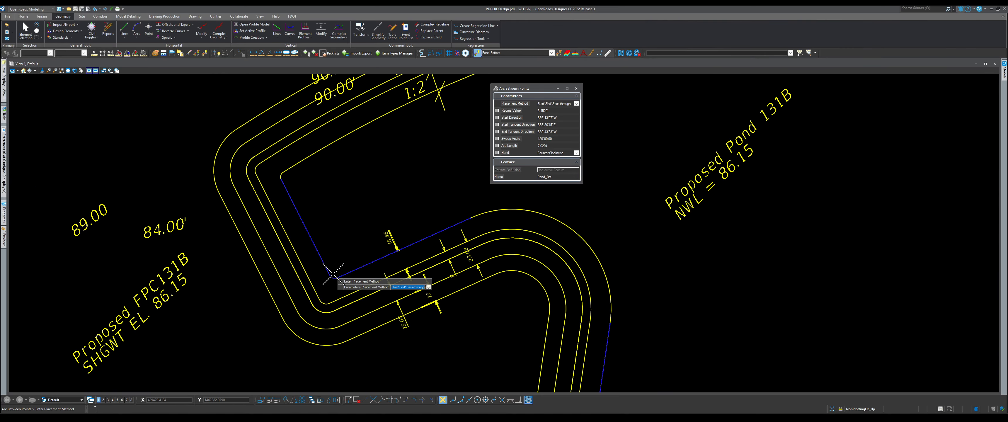
scroll(332, 275, down, 3)
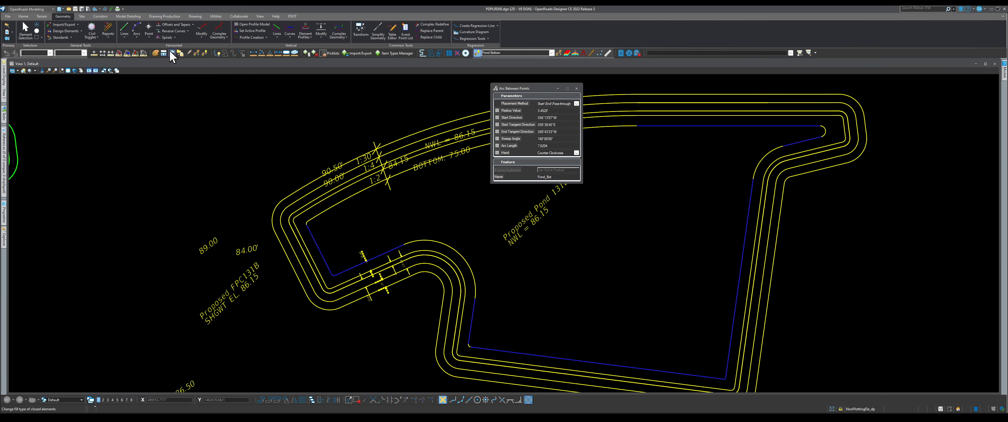
click(25, 32)
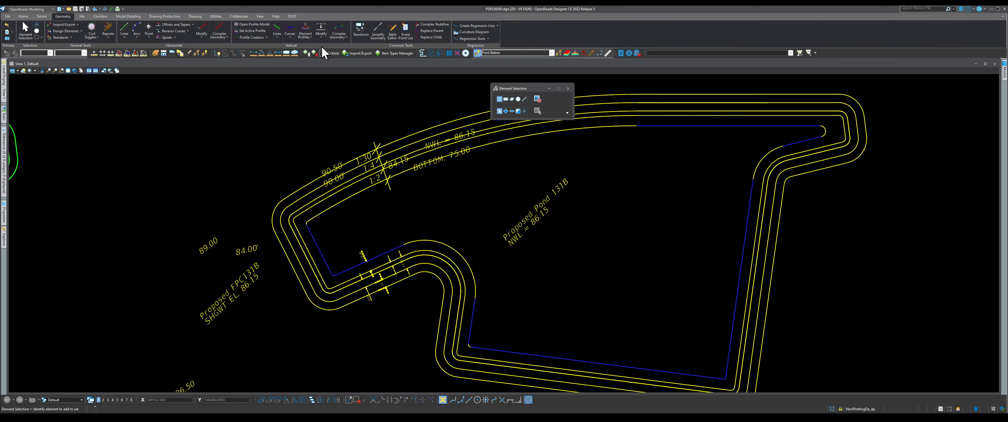
click(263, 54)
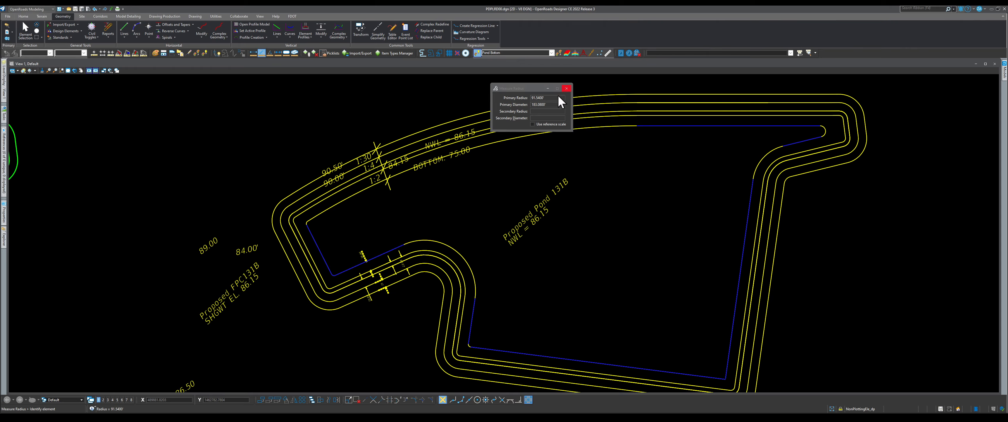
drag(549, 98, 539, 98)
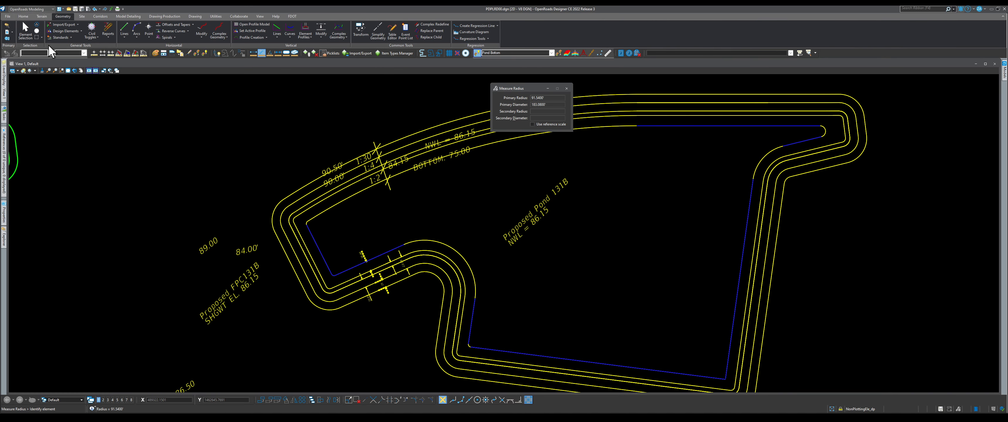
key(Escape)
Step: Try to join the large bend's two straight Pond Bottom lines with a Simple Arc of radius 91.54, trimming both lines
click(137, 38)
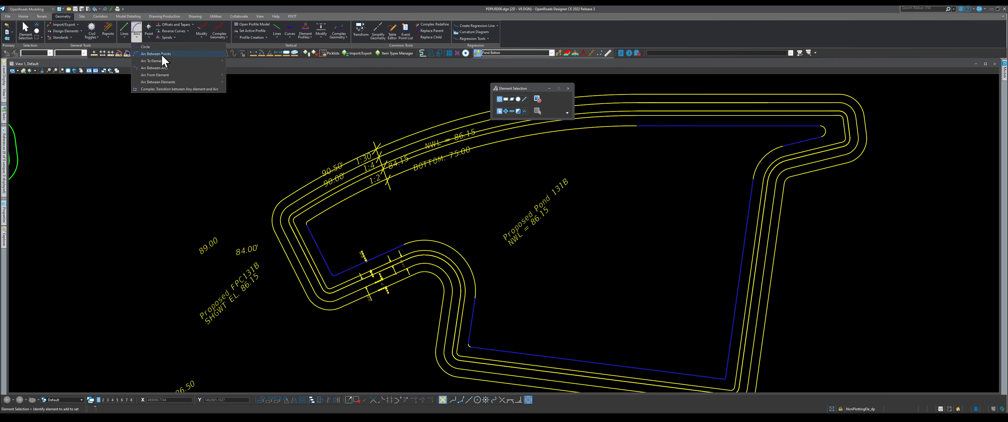
mouse_move(170, 82)
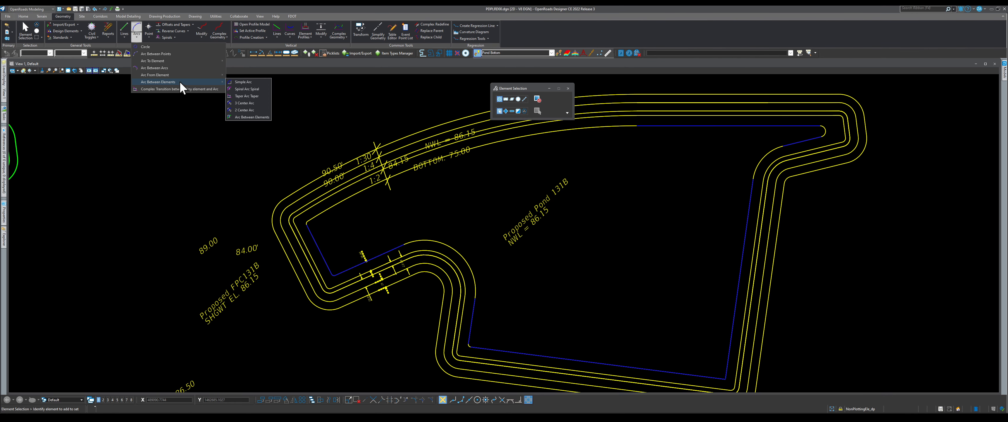
click(241, 81)
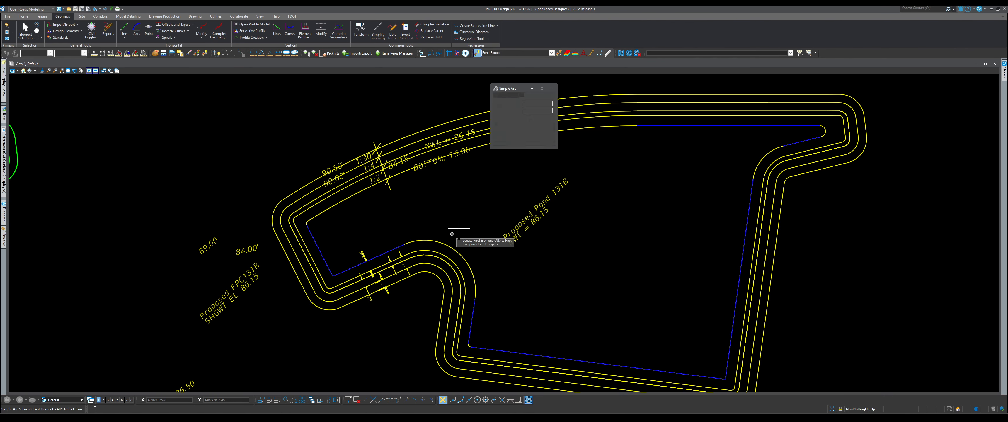
scroll(460, 228, up, 2)
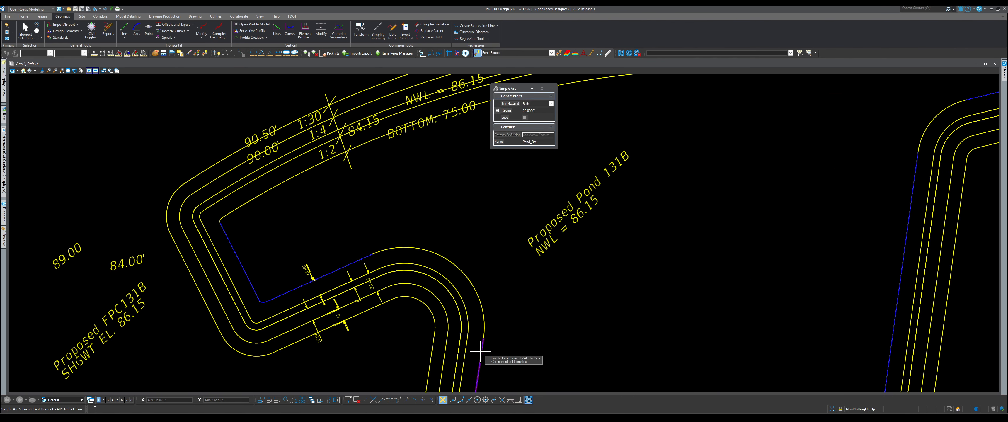
right_click(529, 111)
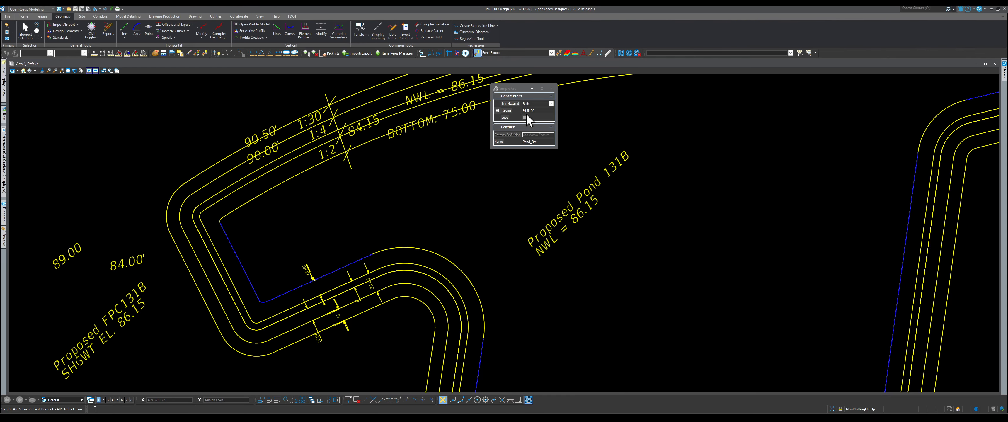
click(482, 350)
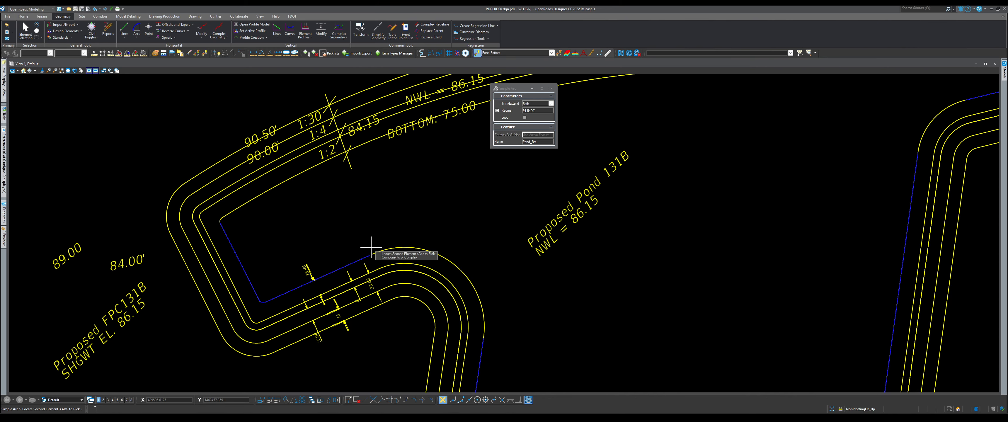
click(393, 236)
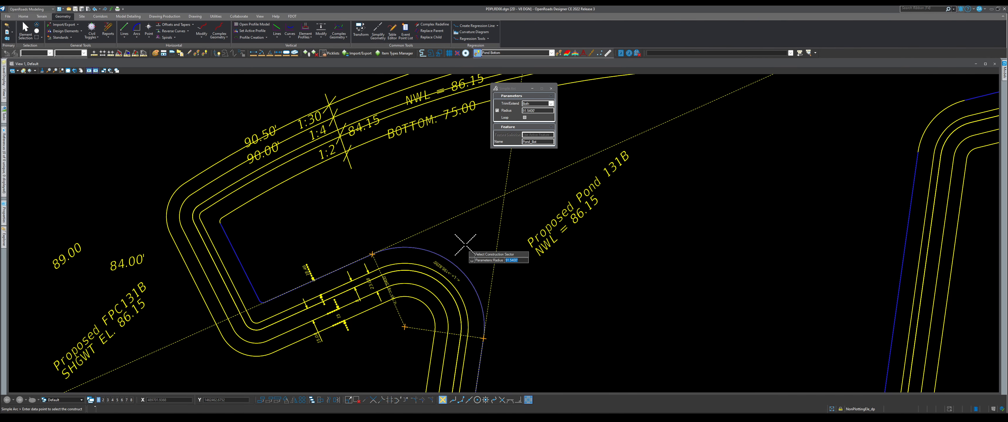
click(403, 319)
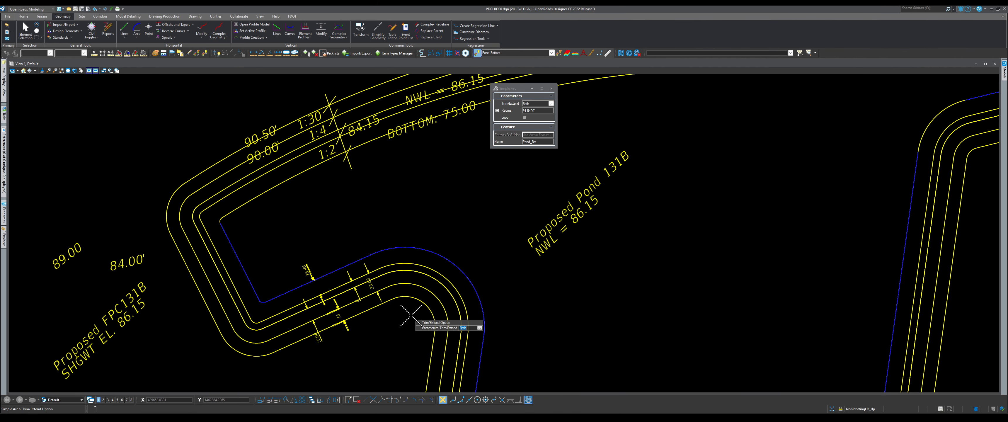
Step: Set the Simple Arc radius to 5 and undo the resulting change at the large bend
scroll(389, 257, down, 3)
scroll(399, 294, up, 5)
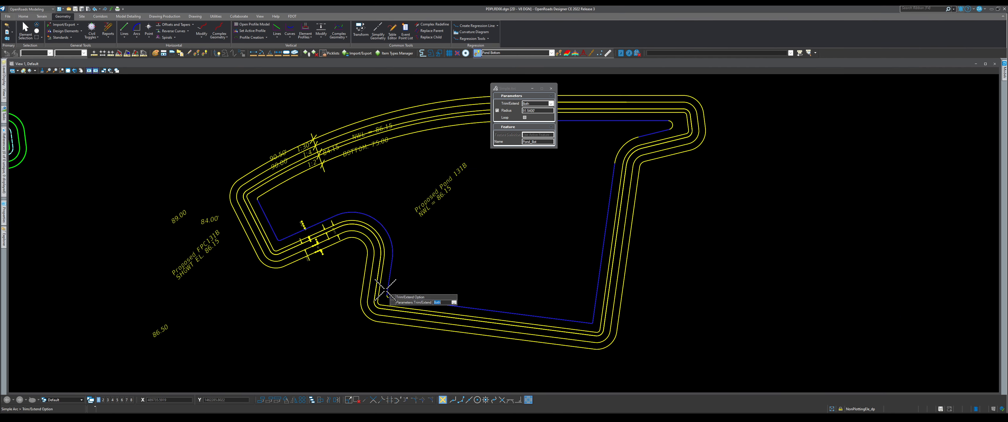
click(540, 110)
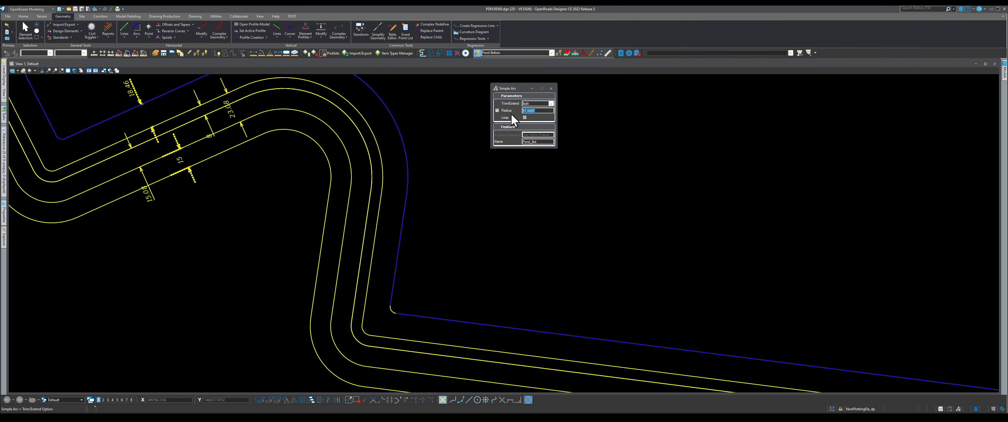
text(5)
key(Return)
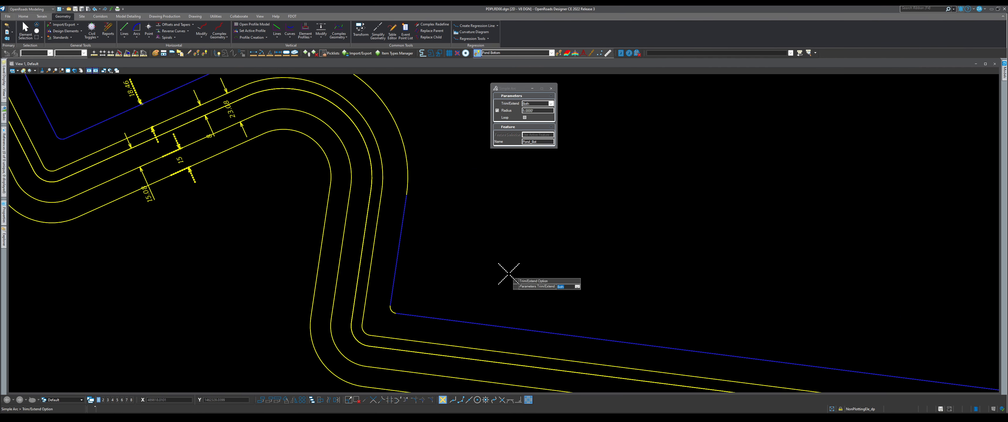
click(393, 289)
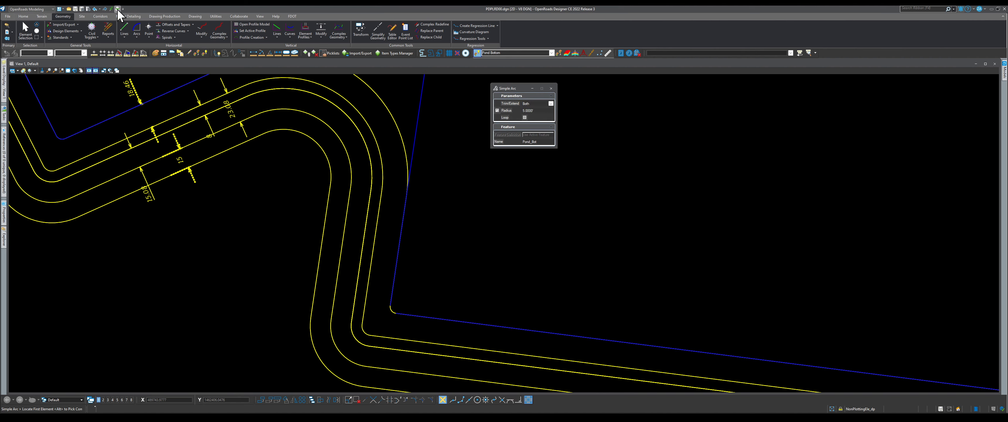
click(94, 9)
click(26, 30)
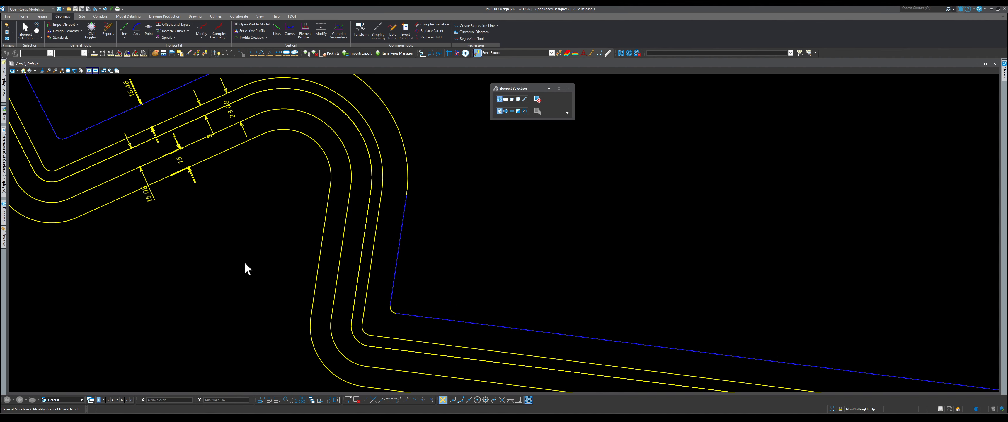
Step: Round the southern edge's west corner with a Simple Arc of radius 5 between the bend's lower line and the southern line
click(138, 28)
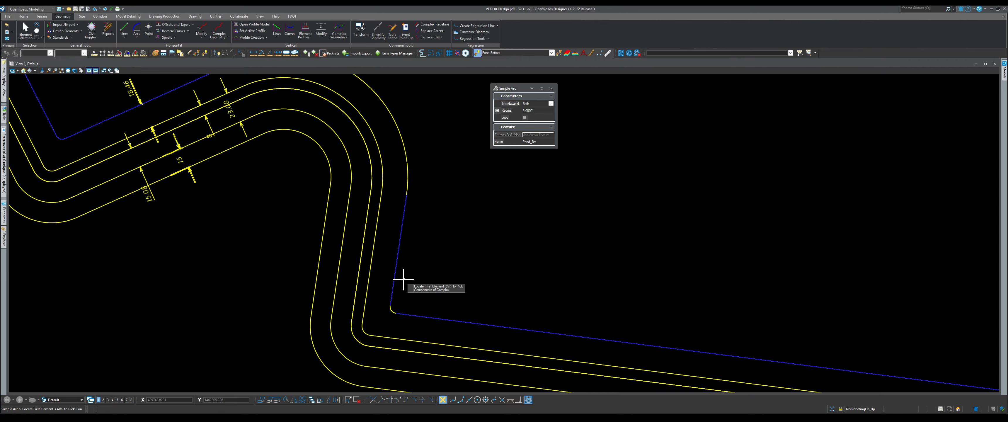
click(394, 272)
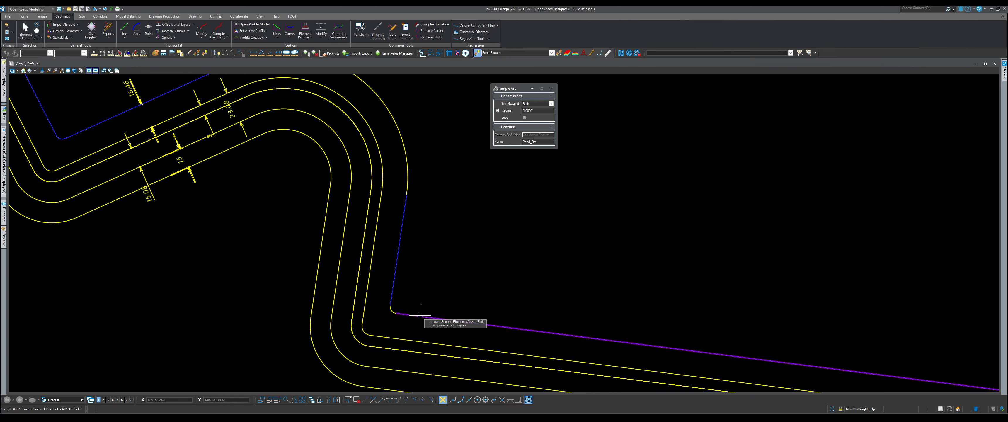
click(420, 314)
scroll(387, 311, up, 5)
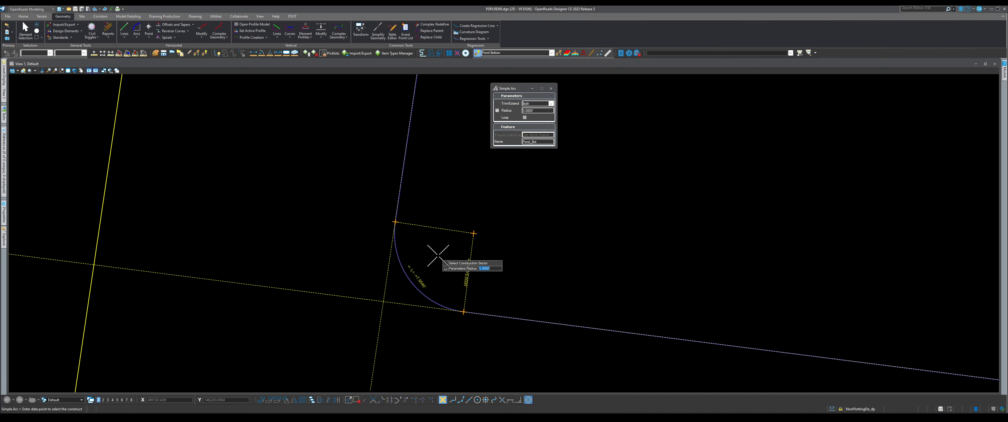
click(437, 255)
scroll(439, 264, down, 8)
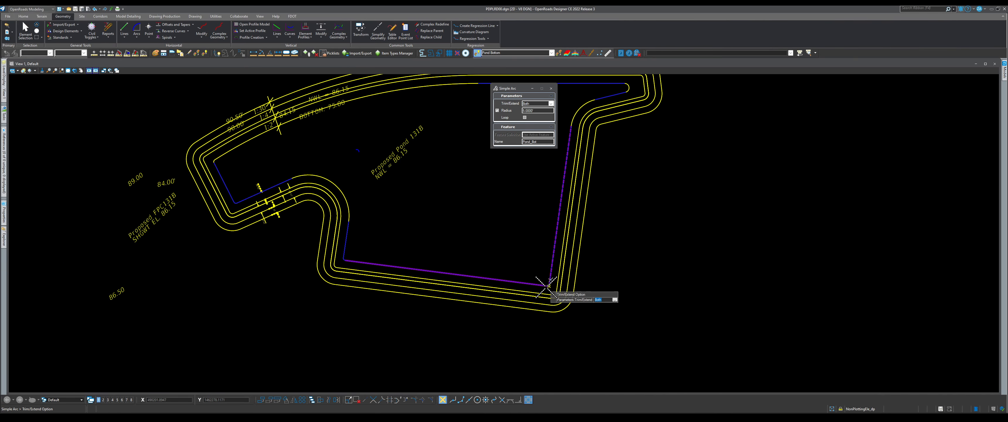
scroll(546, 287, up, 6)
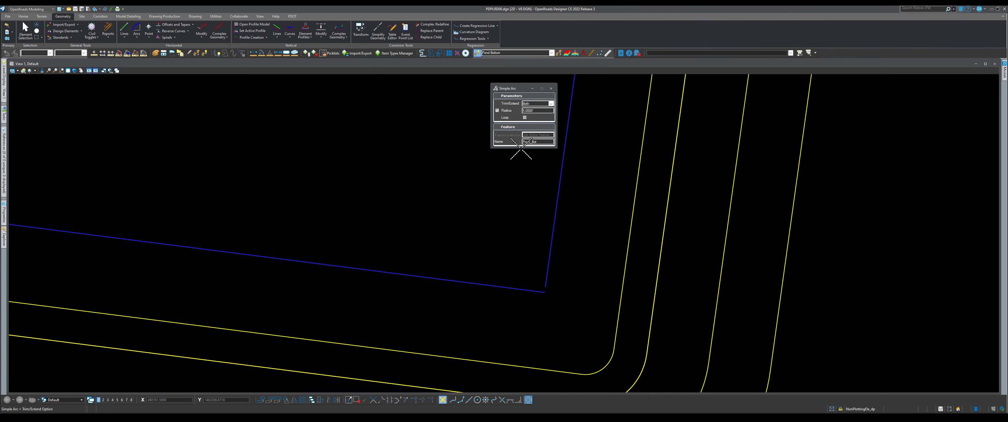
click(543, 268)
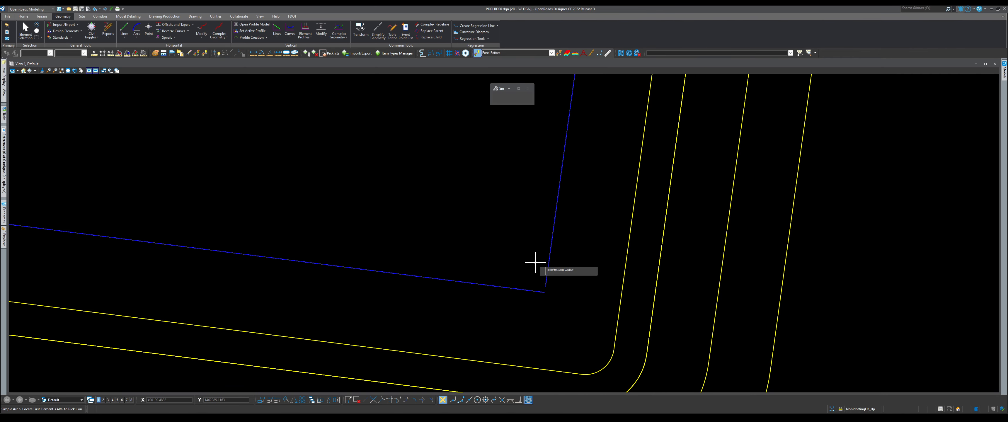
Step: Round the southeastern corner with a Simple Arc of radius 5 between the southern and eastern lines, trimming both
click(516, 285)
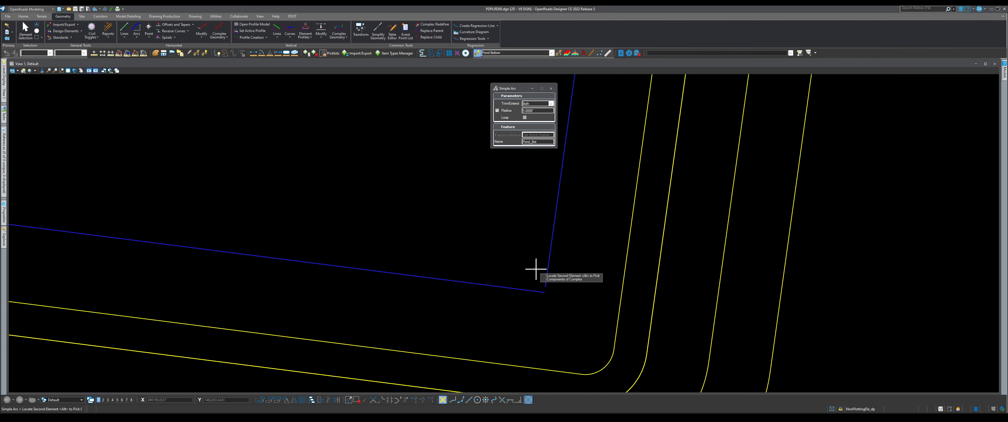
click(539, 278)
scroll(540, 286, up, 5)
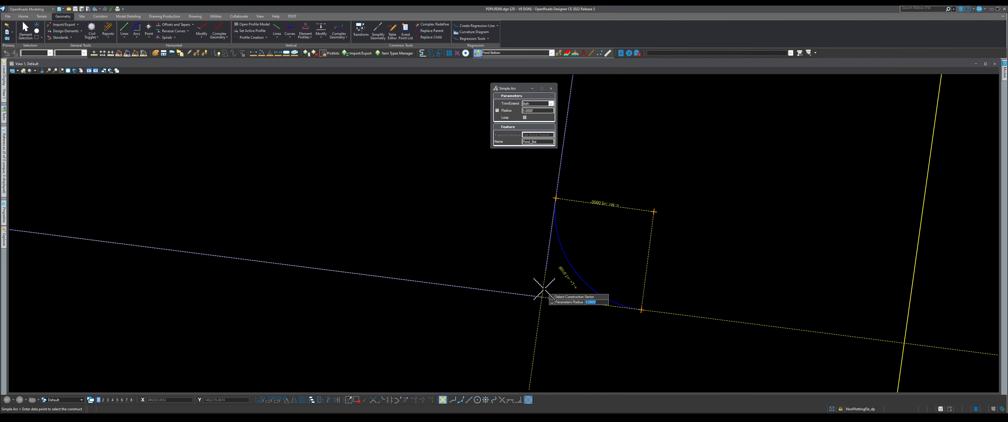
click(493, 236)
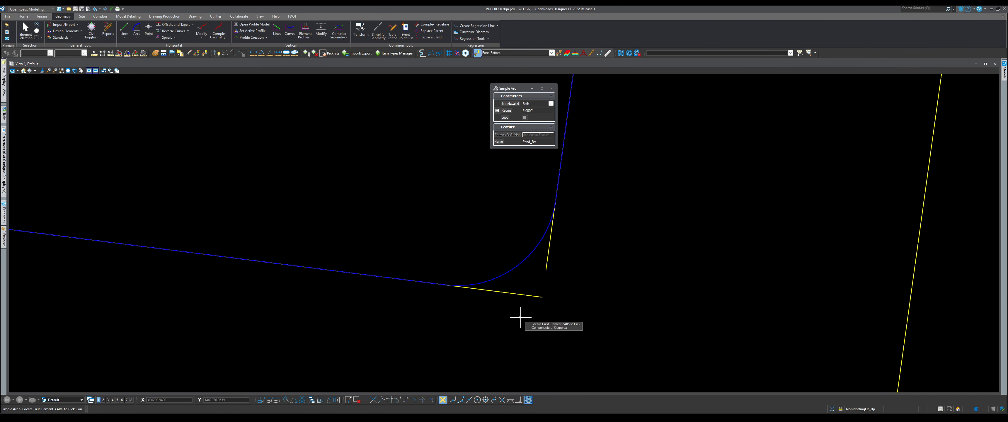
click(24, 31)
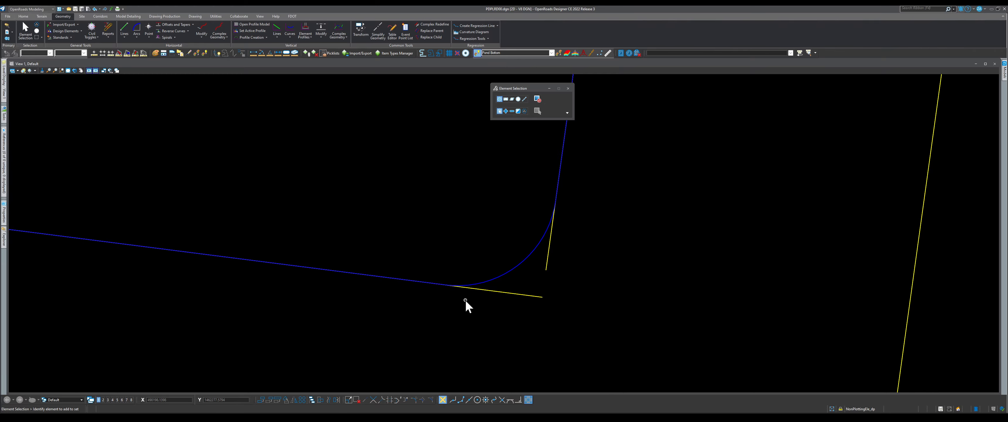
Step: Trace the innermost curve from the eastern line's upper end to the slanted segment below the nose with a Start-End-Passthrough Arc Between Points
scroll(495, 297, down, 5)
scroll(510, 224, up, 5)
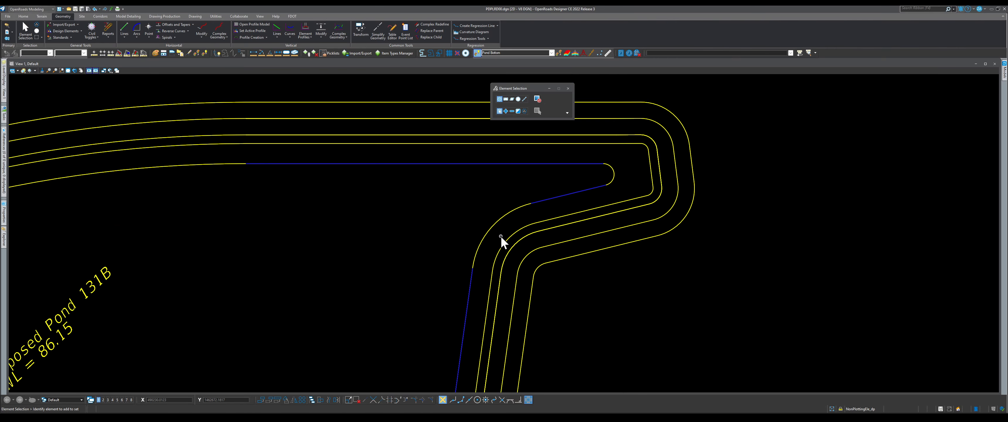
click(135, 40)
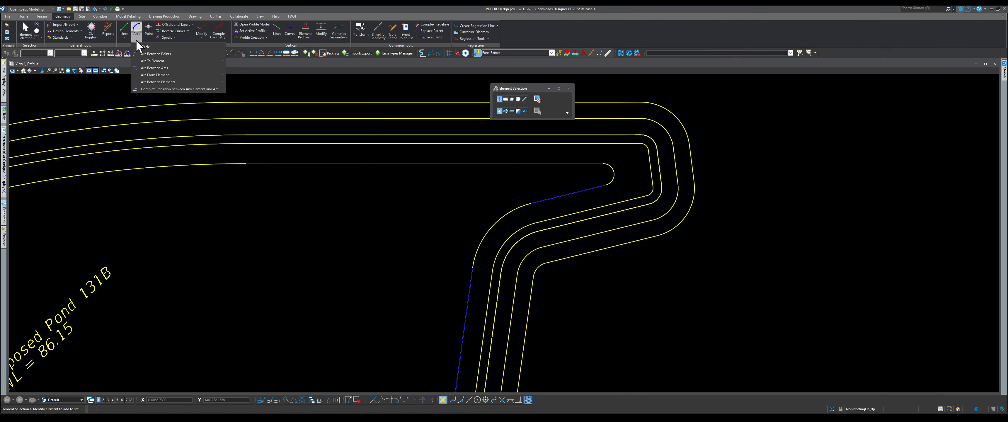
click(158, 54)
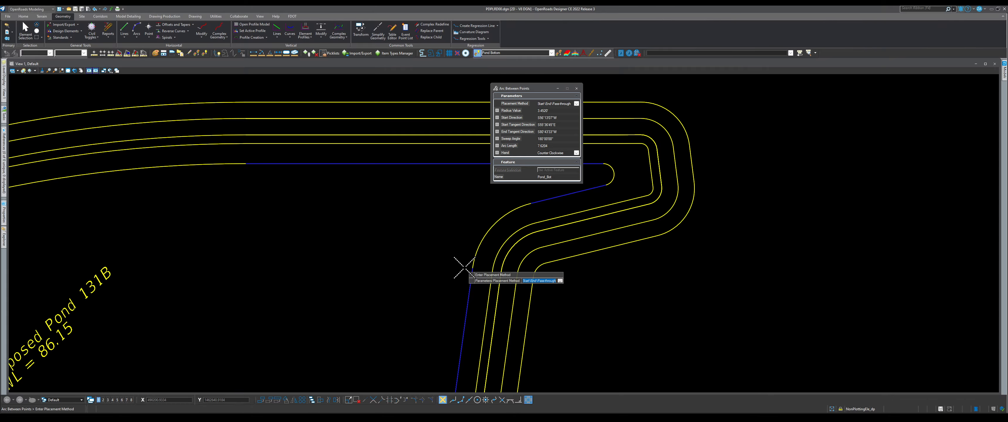
click(447, 267)
click(472, 268)
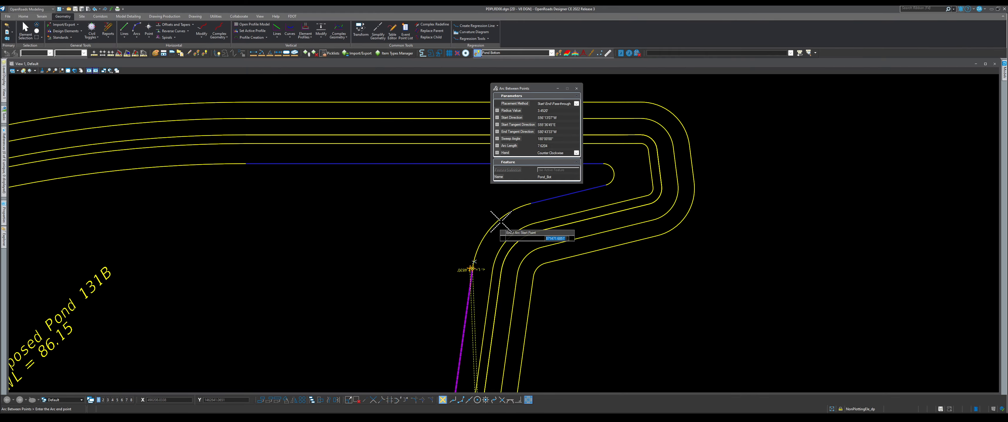
click(529, 203)
scroll(501, 224, up, 2)
click(489, 217)
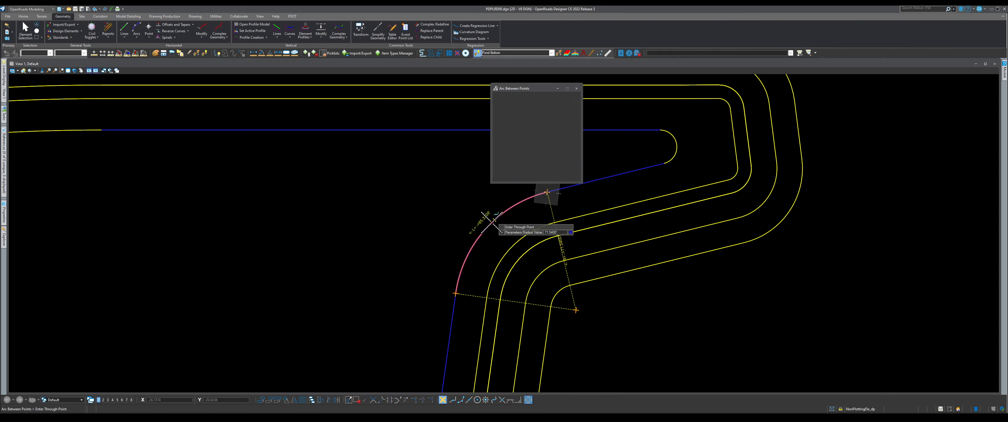
Step: Trace the rounded northeastern nose from the northern line's end to the slanted segment with a Start-End-Passthrough Arc Between Points
scroll(441, 274, down, 4)
click(522, 232)
scroll(532, 214, up, 2)
scroll(524, 216, up, 2)
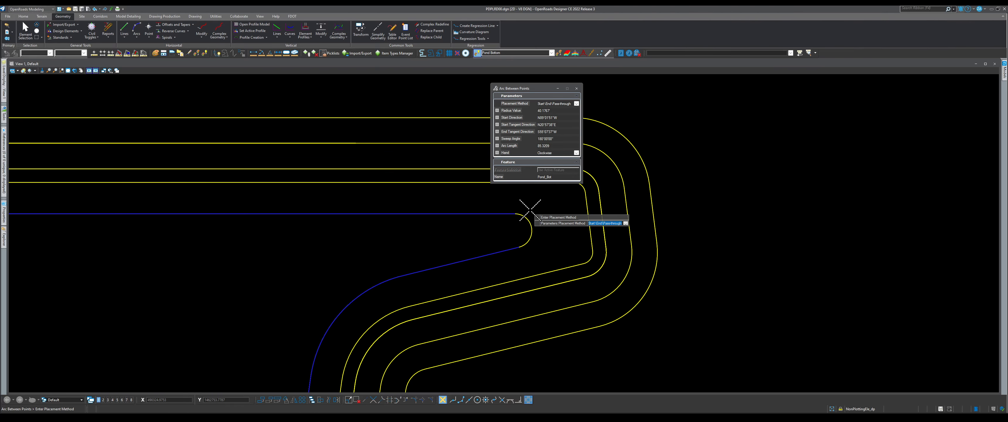
click(515, 214)
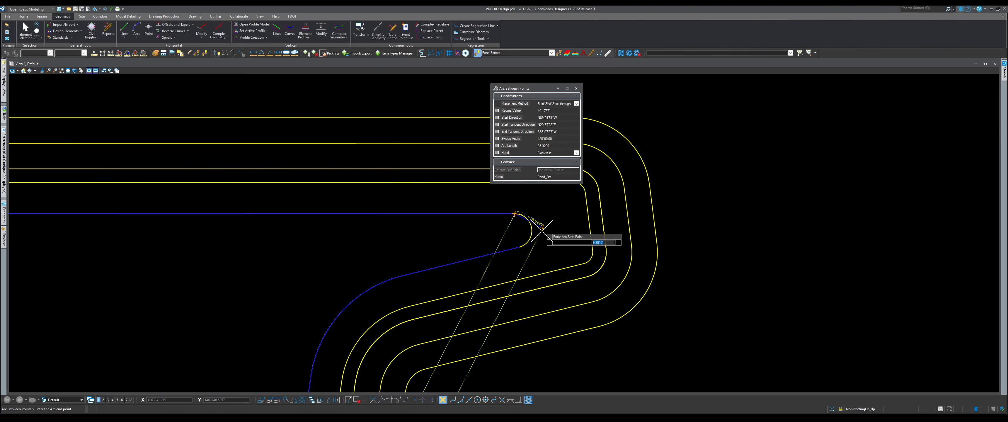
click(519, 247)
scroll(535, 223, up, 2)
click(527, 231)
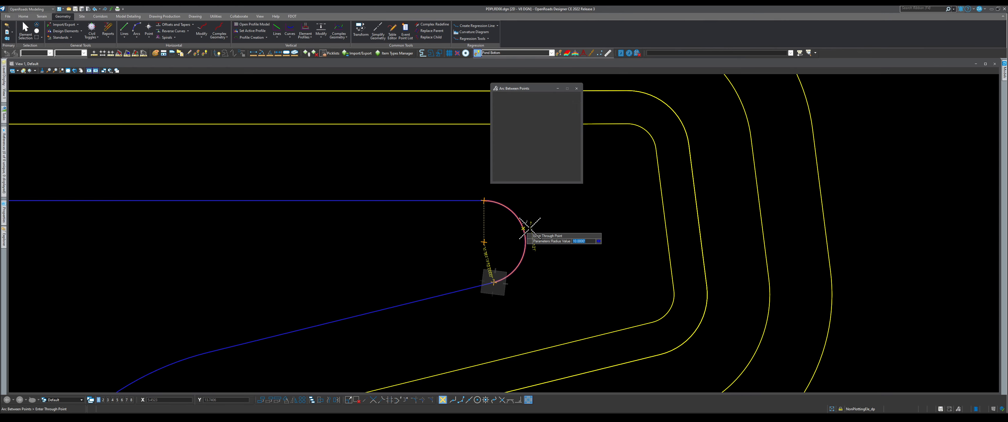
Step: Trace the long northwestern curve from the northern line's west end to the western corner with a Start-End-Passthrough Arc Between Points
scroll(594, 234, down, 2)
scroll(593, 235, down, 3)
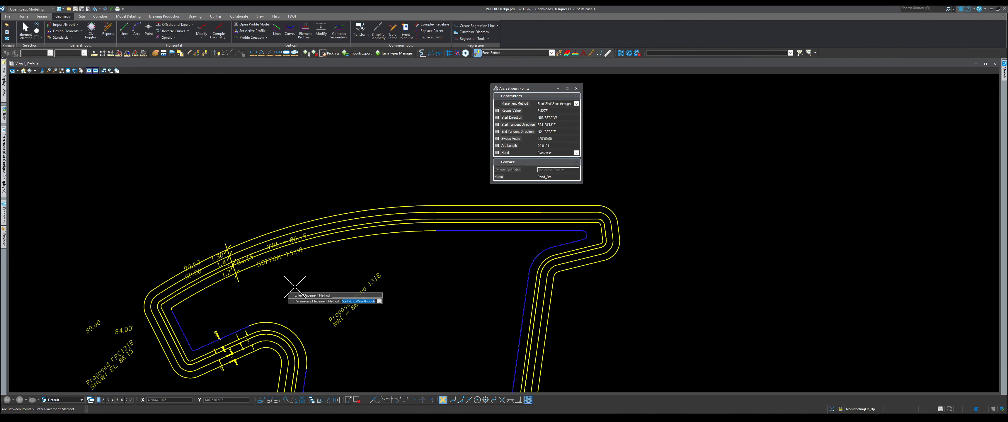
click(417, 240)
click(433, 231)
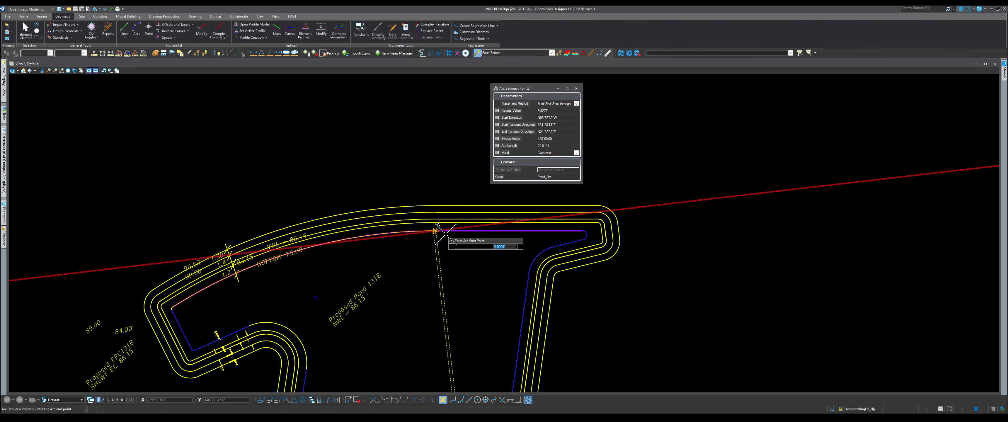
scroll(337, 281, down, 2)
scroll(326, 282, up, 5)
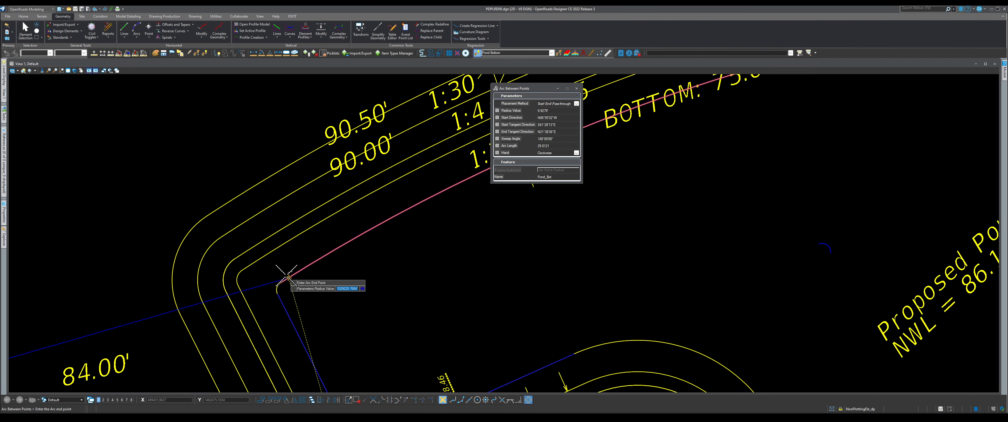
click(280, 282)
scroll(325, 294, down, 5)
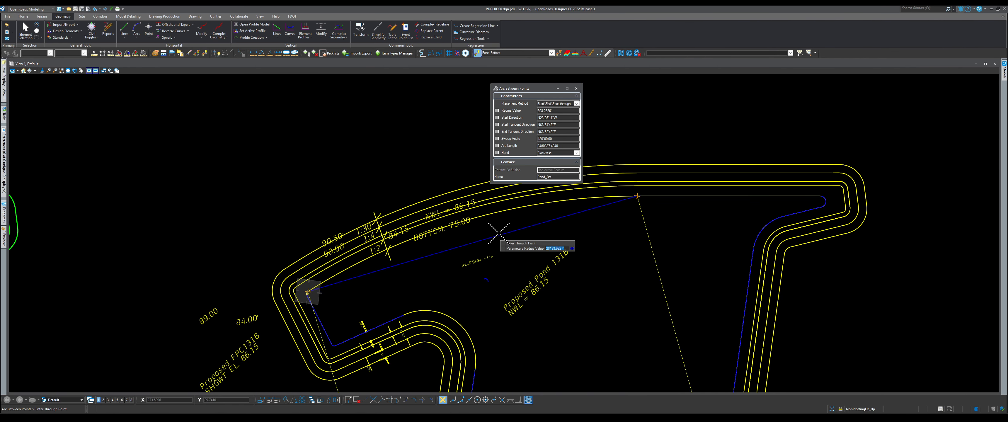
scroll(498, 229, up, 2)
click(491, 210)
scroll(337, 293, down, 4)
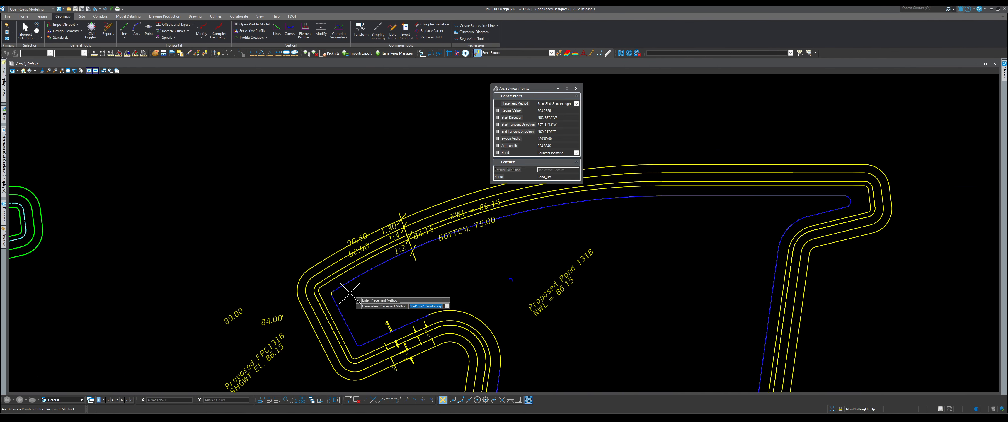
Step: Trace the small western corner arc between the long northwestern curve and the short western line with a Start-End-Passthrough Arc Between Points
scroll(337, 289, up, 7)
click(349, 286)
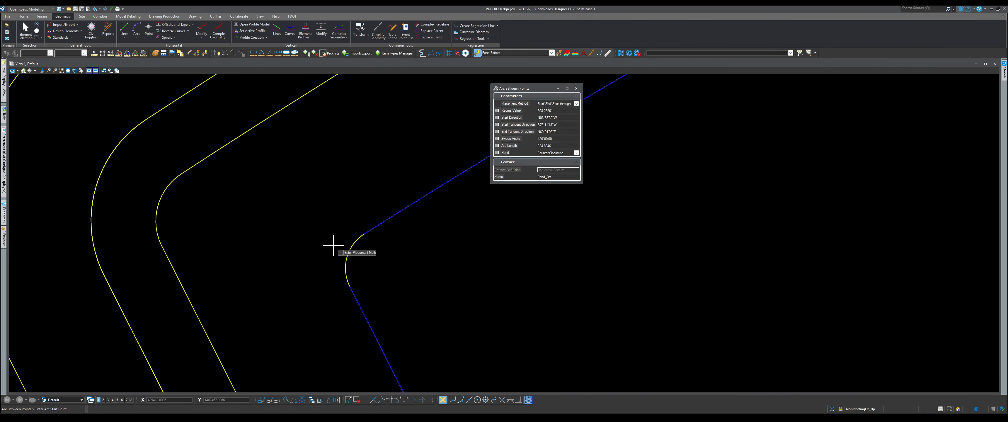
click(364, 233)
click(349, 286)
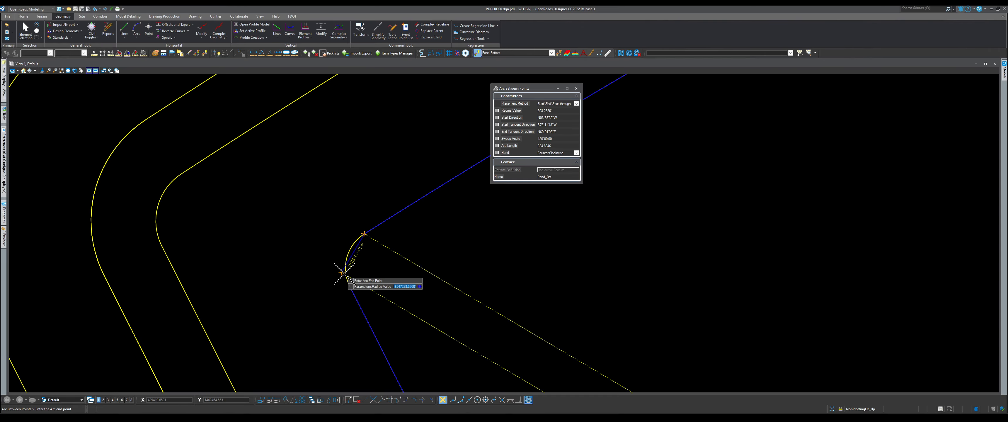
scroll(356, 257, up, 1)
scroll(355, 257, up, 1)
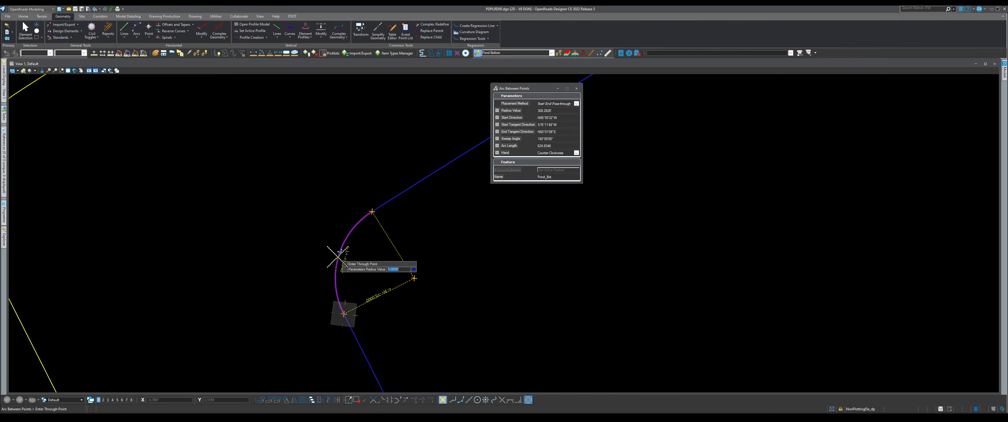
click(338, 250)
click(338, 249)
scroll(316, 230, down, 5)
scroll(336, 250, down, 4)
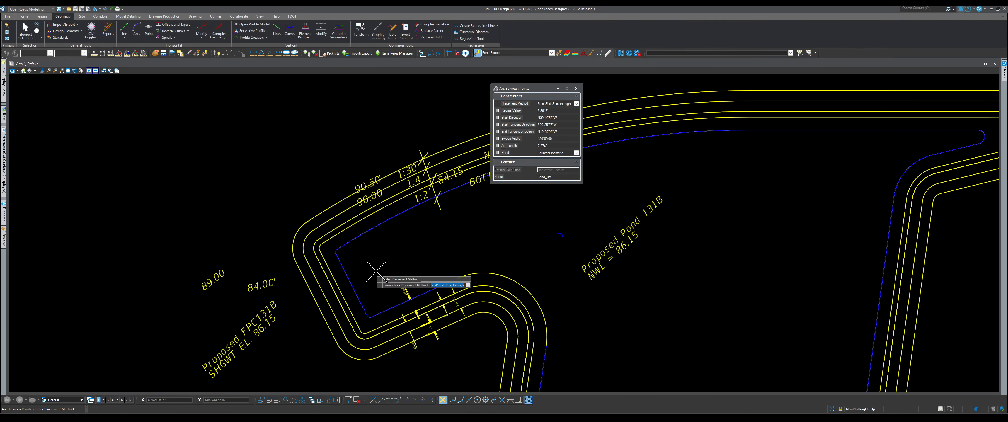
Step: Trace the large inner bend between the southwestern slanted line and the short near-vertical line with a Start-End-Passthrough Arc Between Points
scroll(400, 258, down, 2)
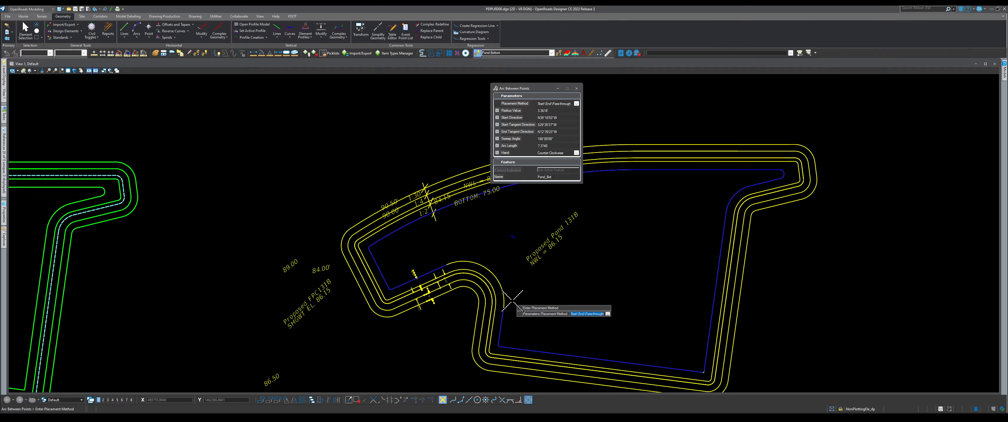
scroll(513, 299, up, 1)
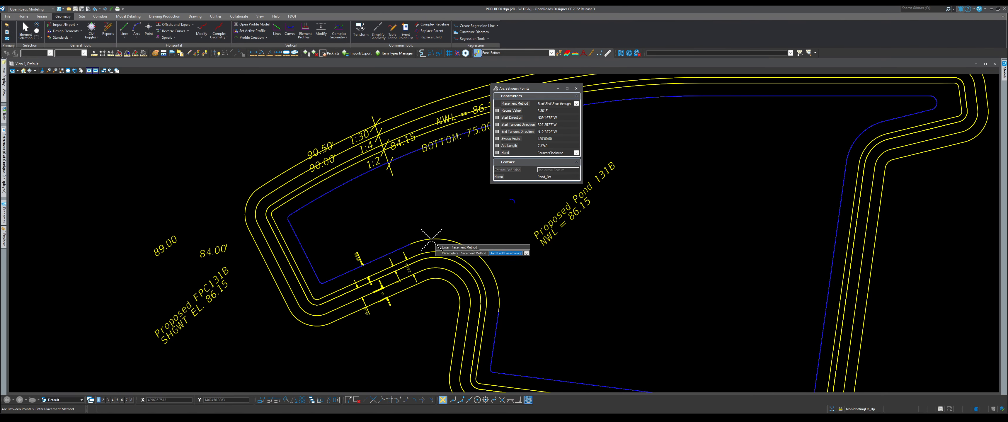
click(409, 241)
click(499, 311)
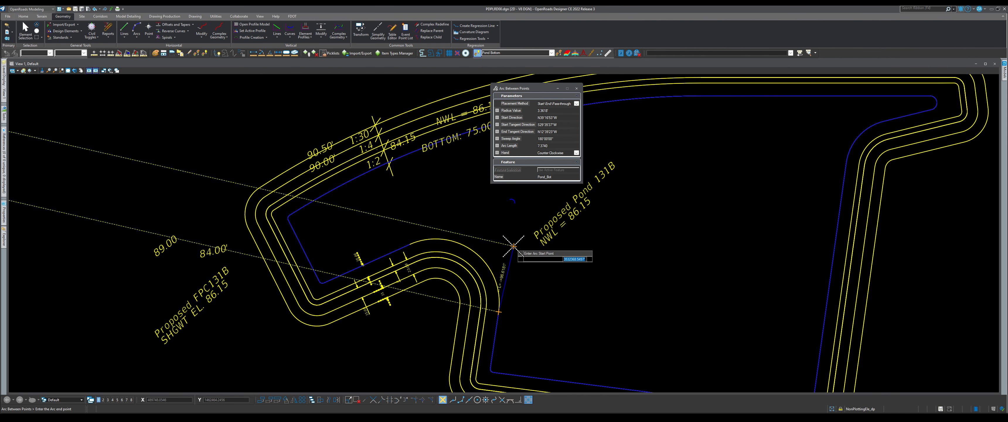
scroll(444, 234, up, 2)
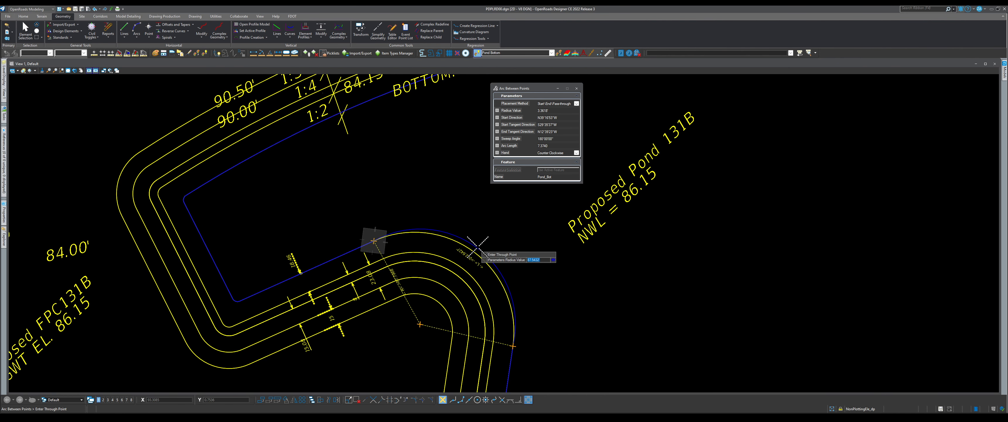
click(457, 242)
scroll(414, 196, down, 3)
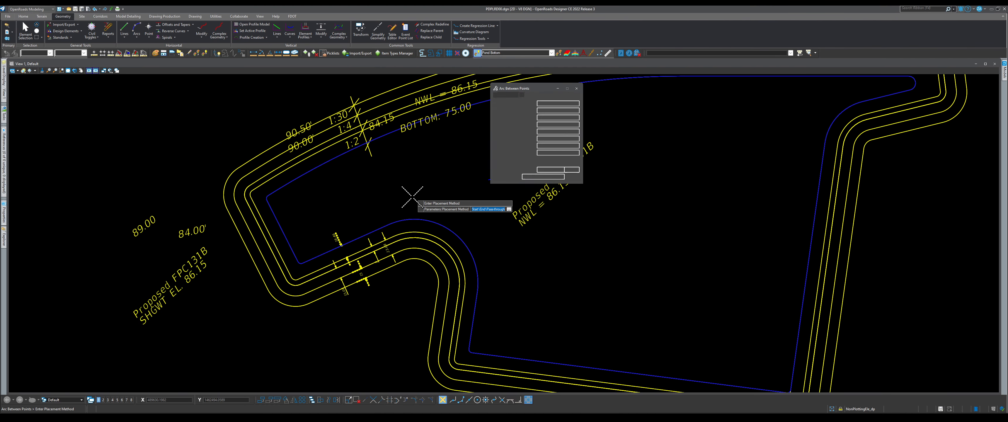
Step: Leave the arc command and delete the stray short arc inside the pond outline
click(25, 33)
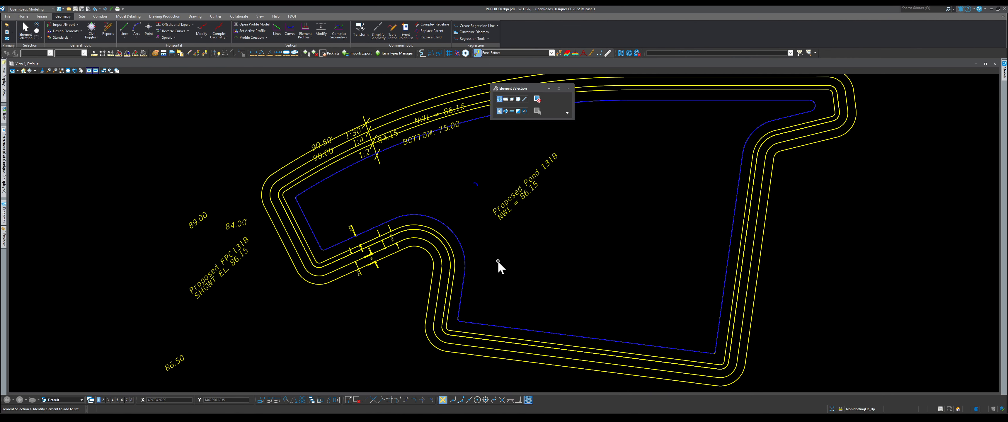
click(532, 257)
scroll(335, 236, down, 2)
scroll(414, 200, up, 1)
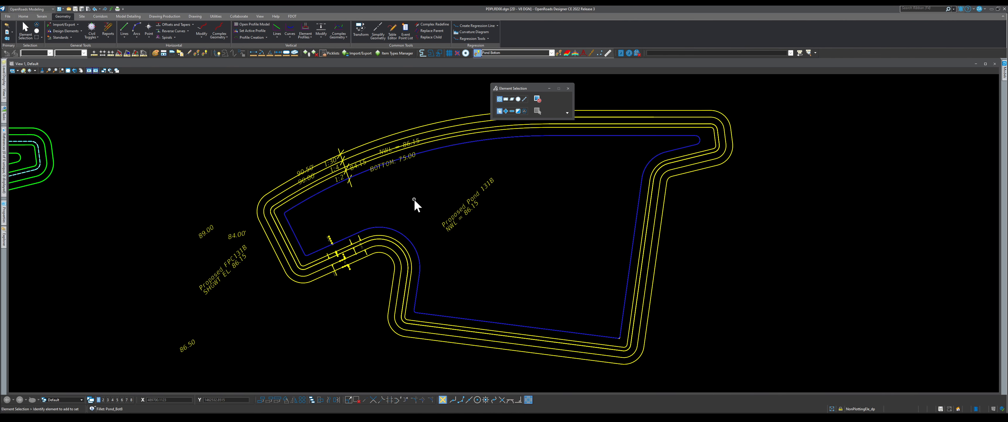
scroll(414, 199, up, 1)
Step: Make a different level active and turn off the display of the non-plotting level that holds the pond copy
mouse_move(7, 83)
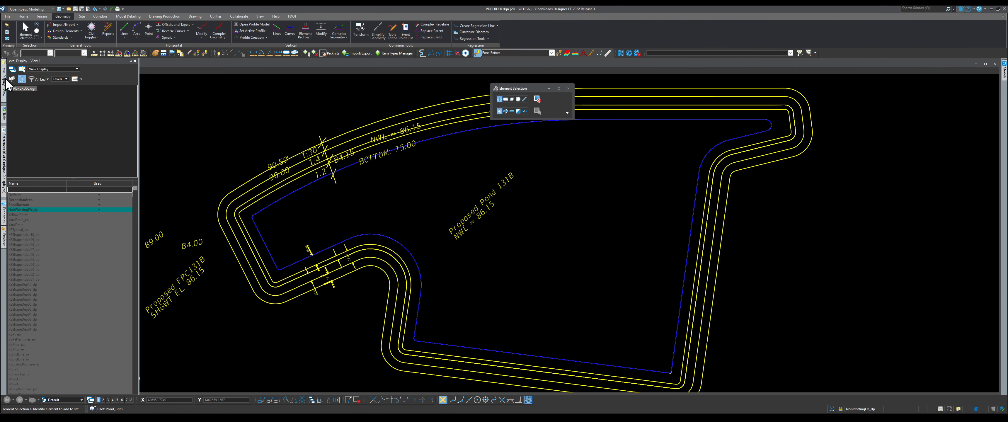
double_click(63, 256)
click(54, 210)
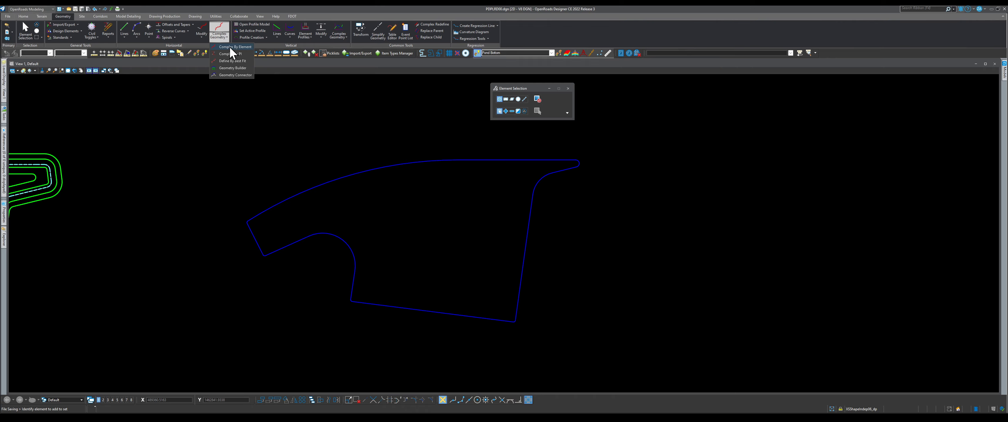
Step: Join the pond bottom lines and arcs into one element using Complex By Element with the Manual method, starting from the long northwestern curve
click(239, 48)
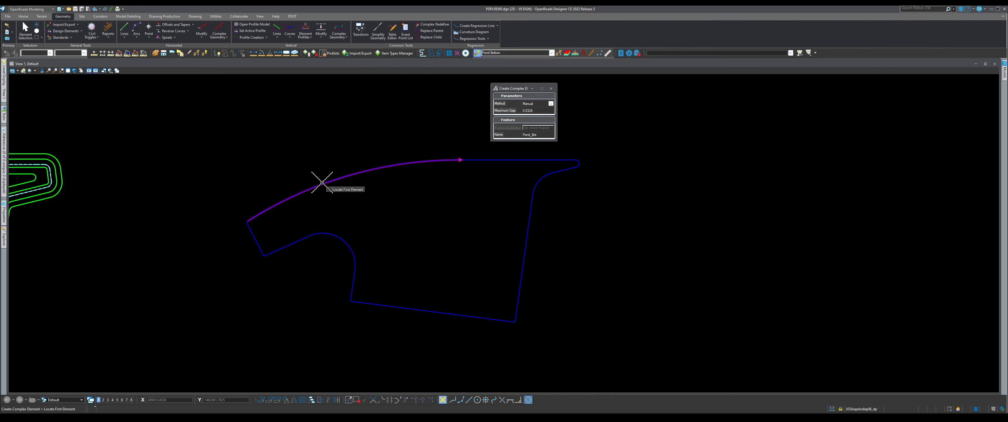
click(255, 216)
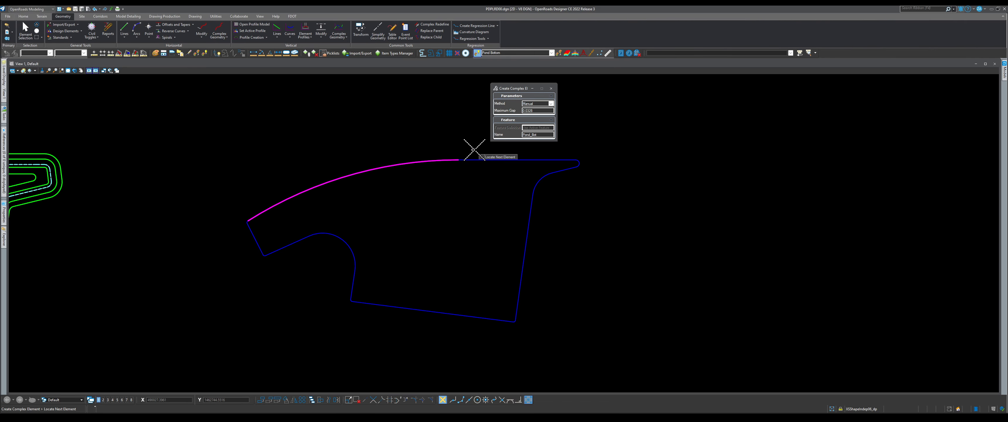
right_click(317, 160)
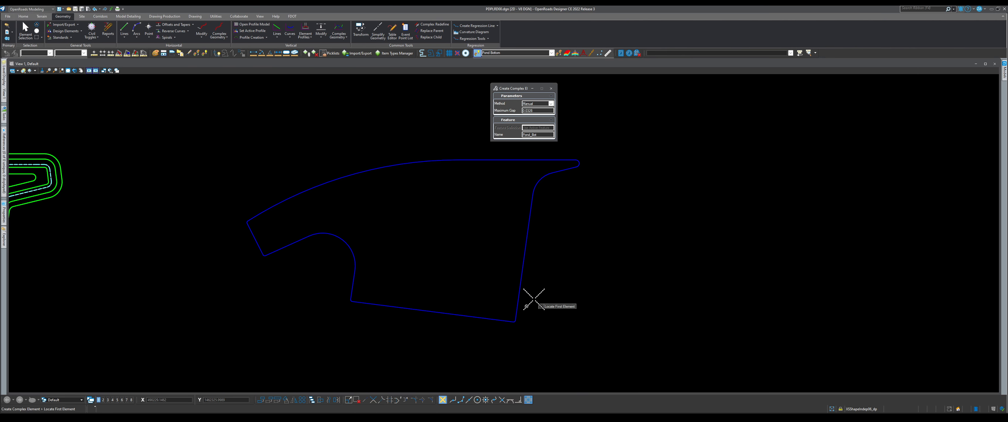
click(251, 218)
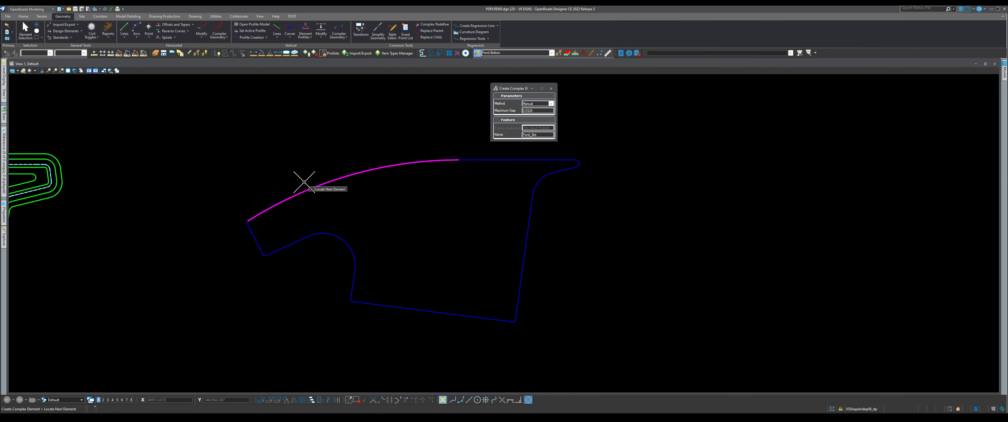
click(464, 159)
scroll(590, 165, up, 4)
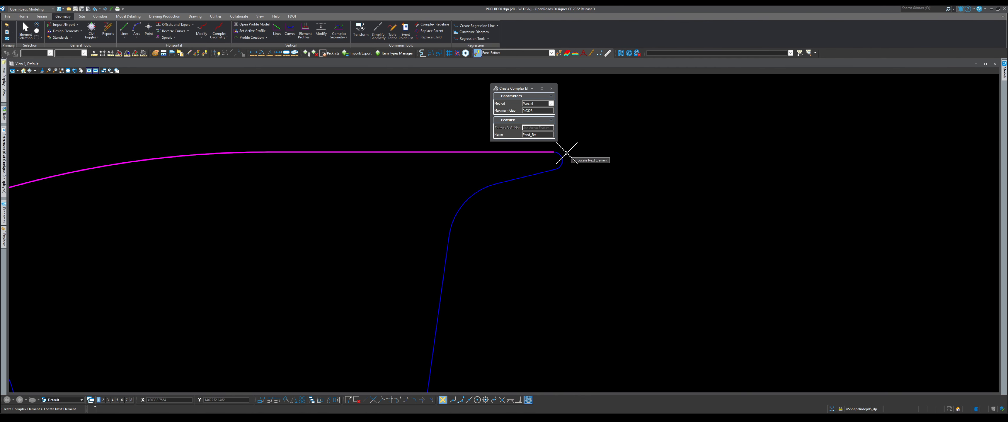
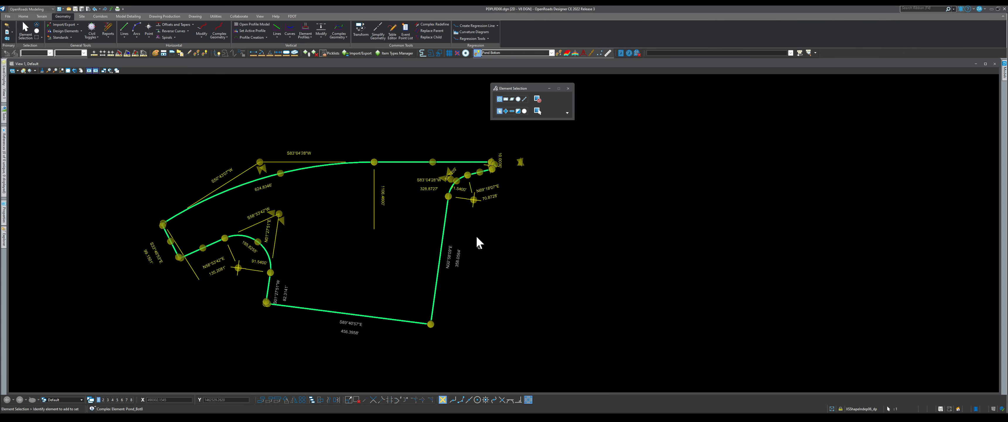
Step: Set the northeastern nose arc's radius to 25 and back to 10, and deselect the complex element
scroll(478, 184, up, 6)
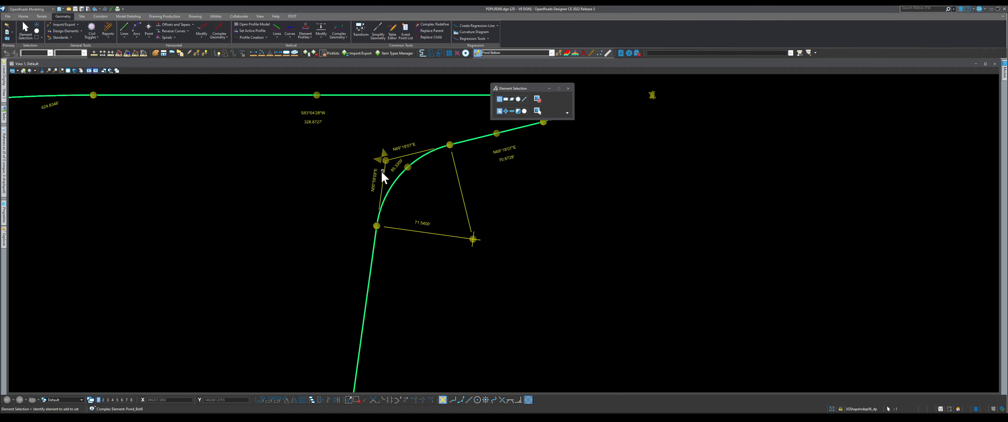
scroll(423, 227, down, 3)
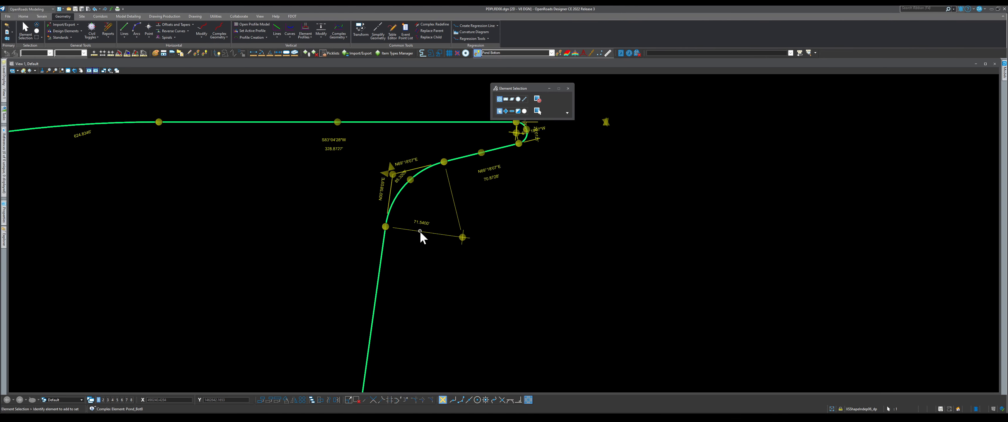
scroll(462, 178, up, 5)
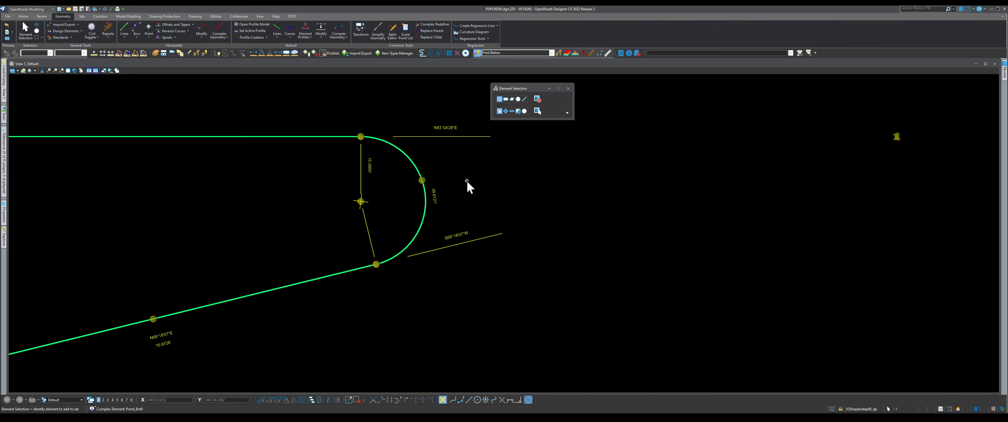
click(369, 166)
text(25)
key(Return)
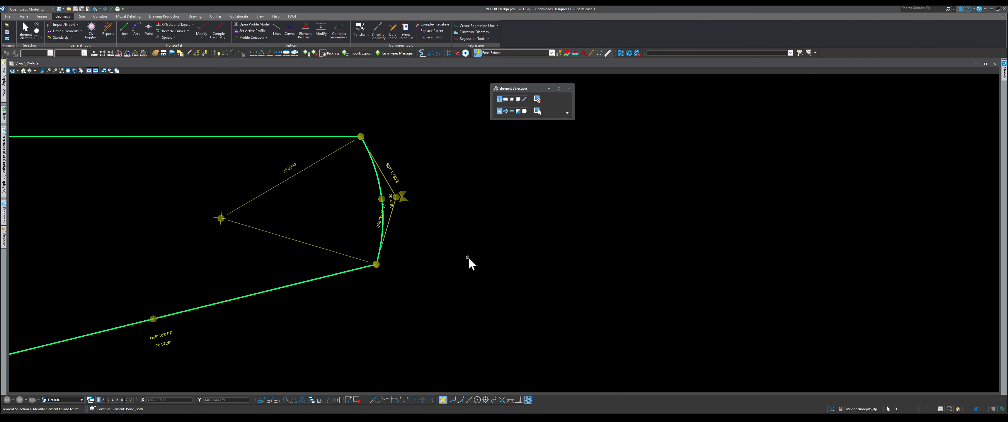
click(290, 167)
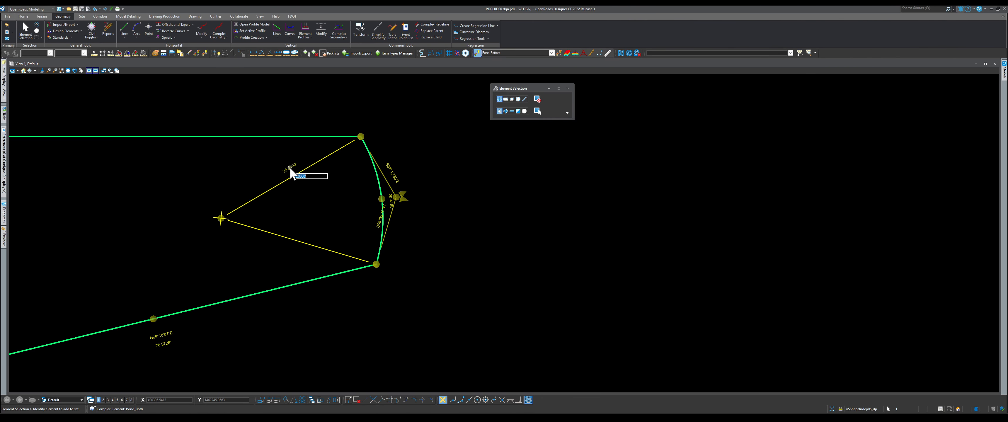
text(10)
key(Return)
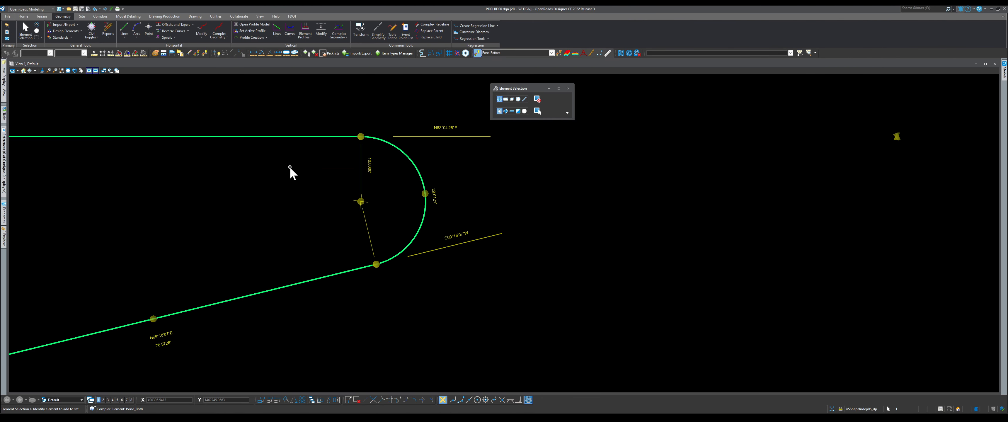
scroll(462, 226, down, 8)
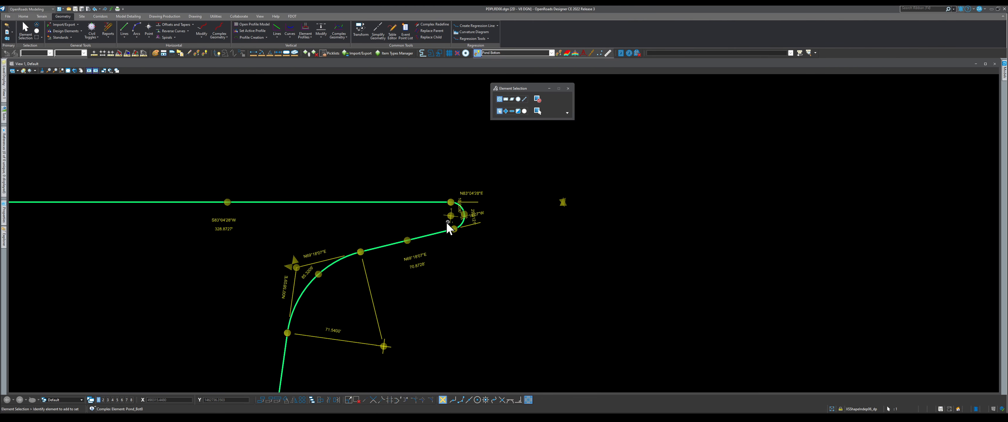
click(502, 304)
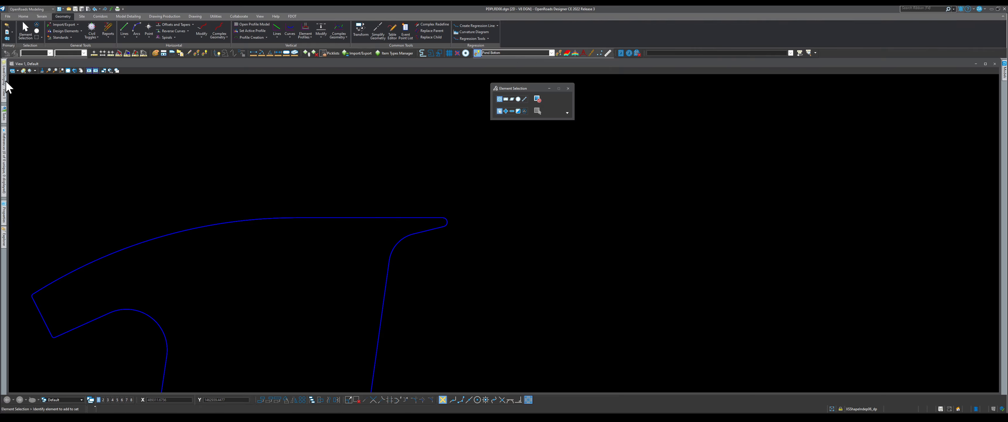
Step: Turn the display of the non-plotting level with the pond copy back on
mouse_move(4, 82)
click(38, 210)
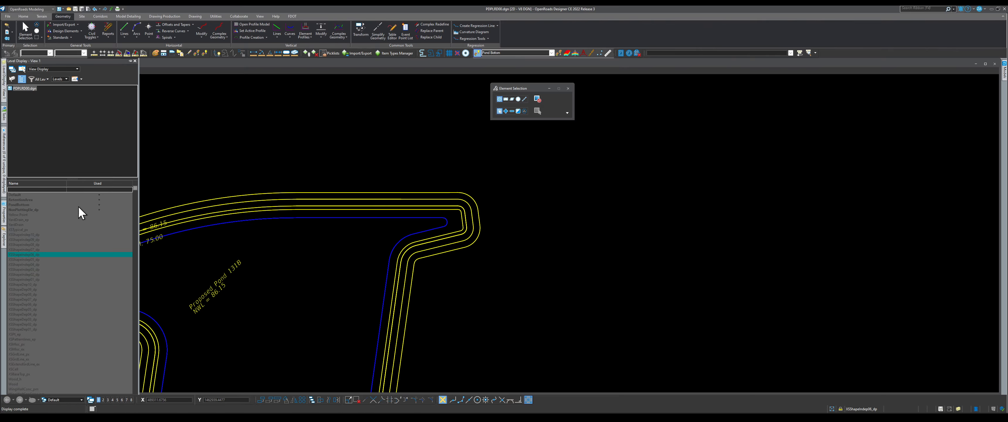
Step: Offset the entire pond bottom element outward by 18.46 with Single Offset Entire Element, toward the innermost yellow pond line
scroll(281, 154, down, 2)
scroll(164, 265, up, 6)
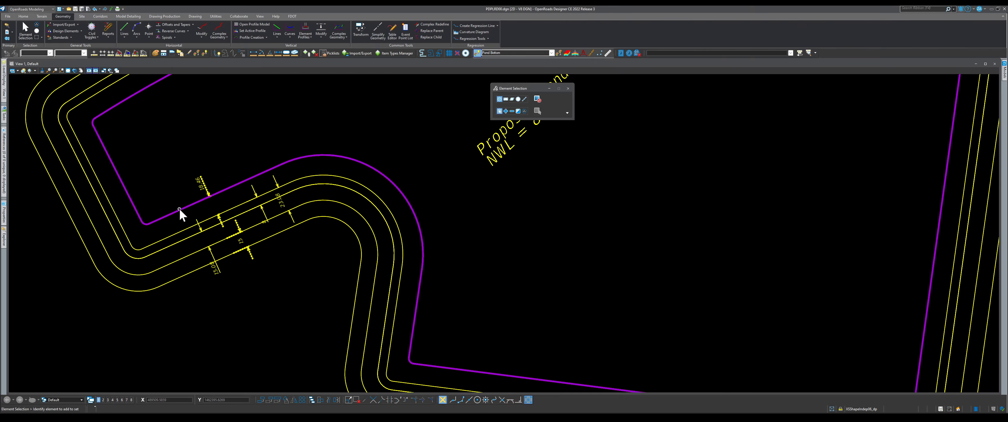
click(193, 24)
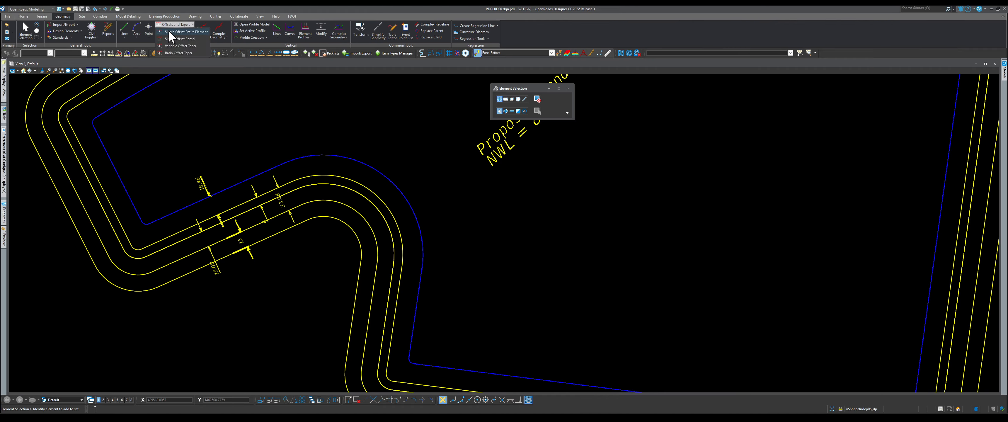
click(178, 33)
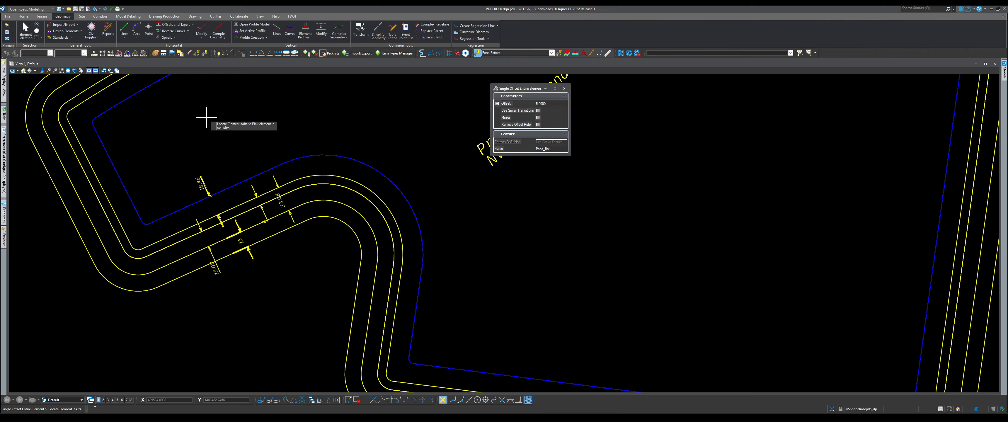
drag(505, 88, 257, 81)
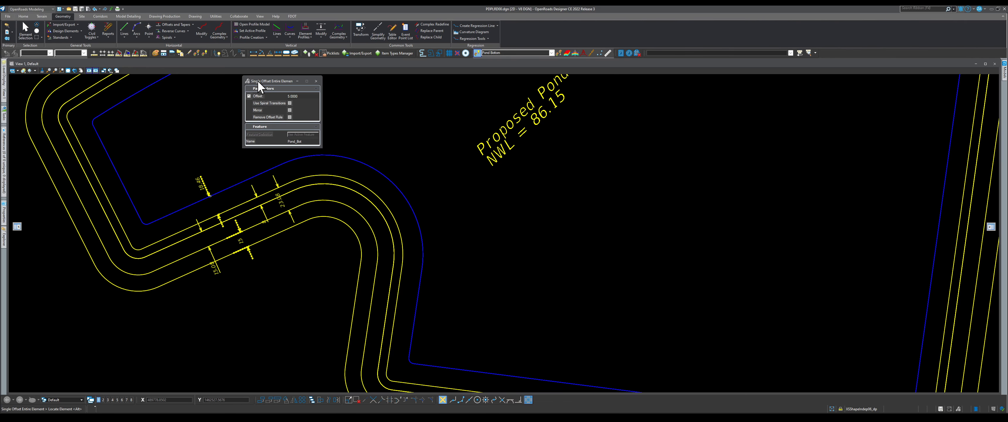
click(249, 96)
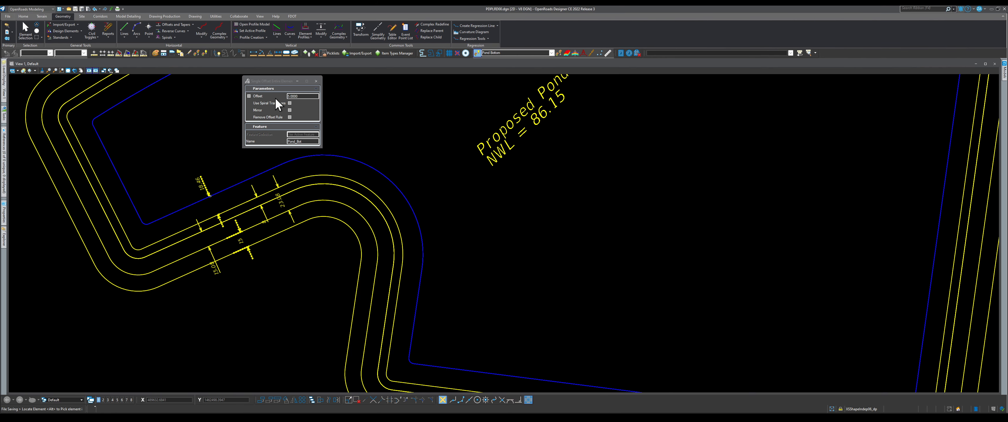
scroll(211, 222, up, 3)
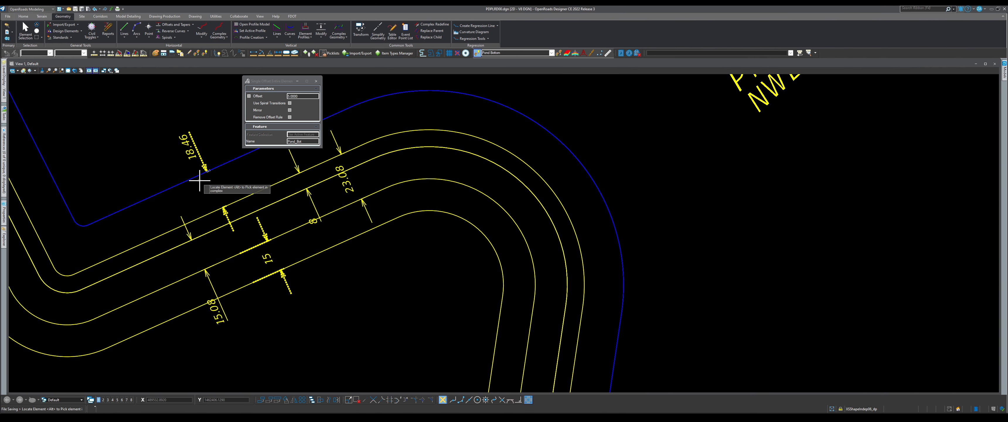
scroll(228, 261, down, 2)
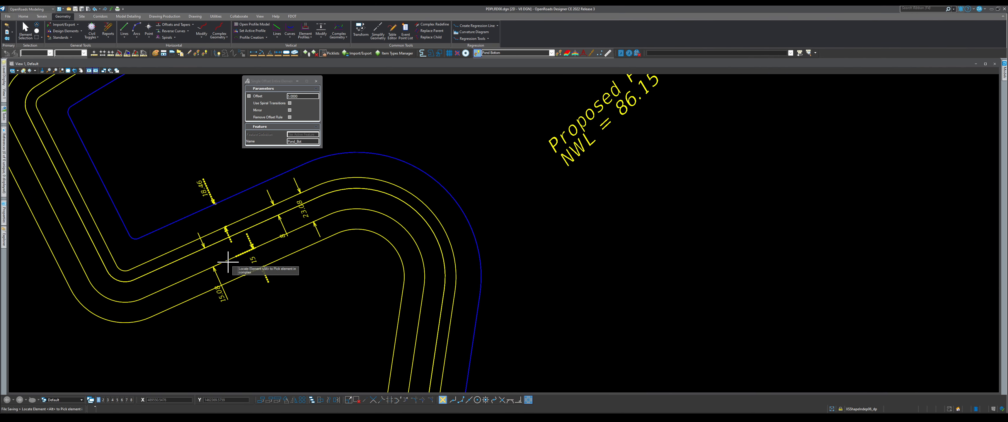
scroll(227, 262, down, 3)
scroll(229, 244, up, 4)
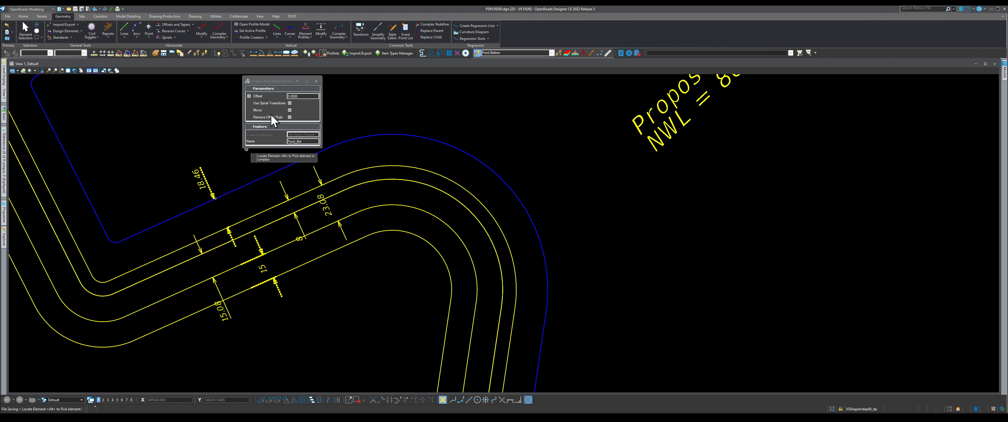
drag(306, 97, 274, 98)
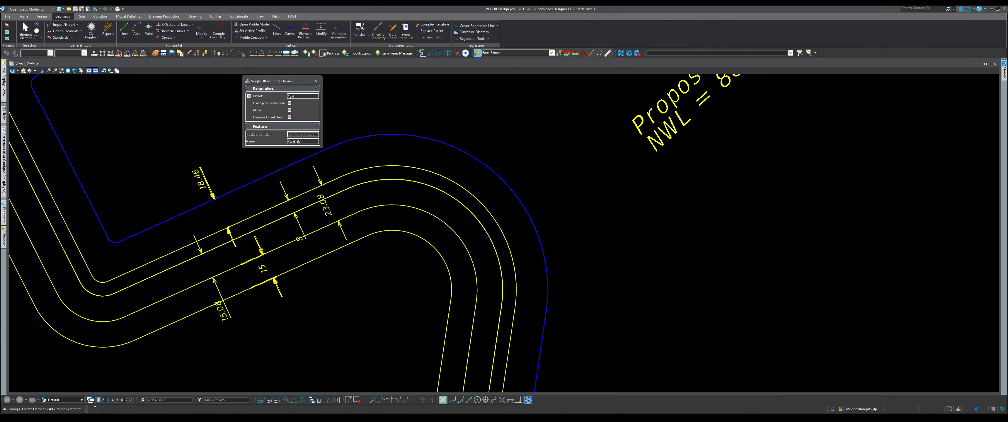
click(251, 180)
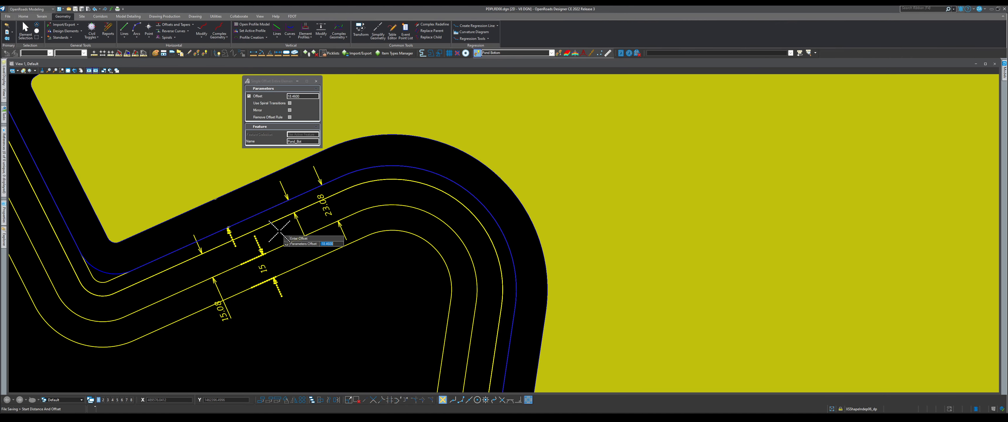
scroll(277, 231, down, 1)
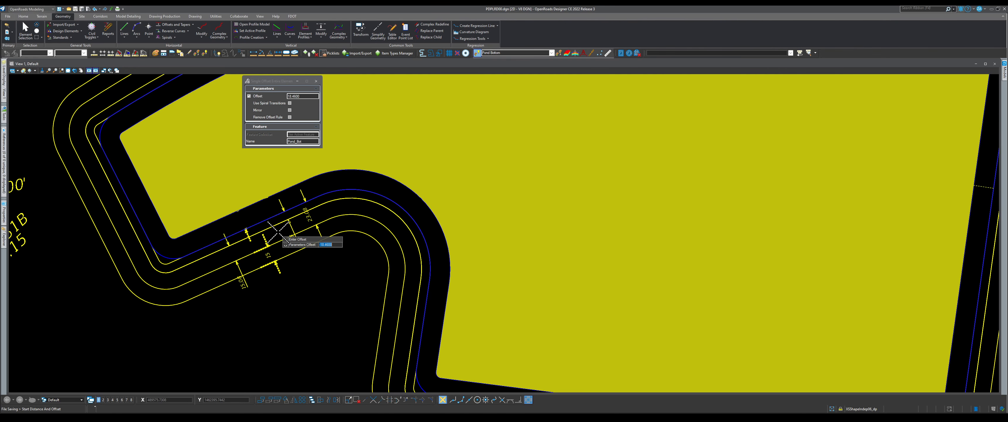
click(277, 232)
click(278, 232)
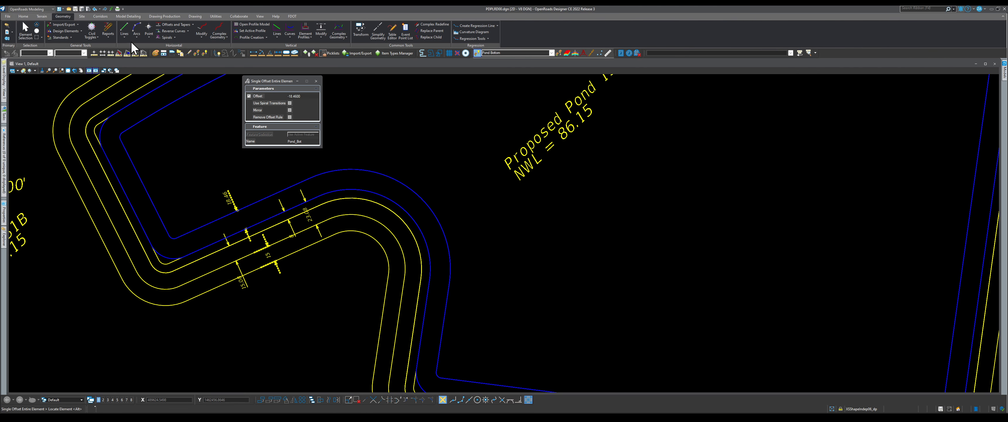
Step: Select the offset line and compare its northwestern corner arc with the yellow pond line
click(22, 30)
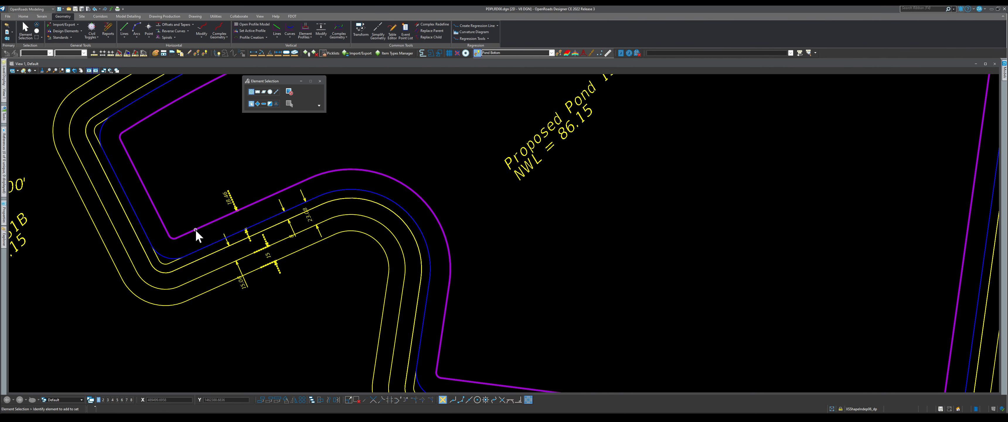
click(195, 230)
click(356, 190)
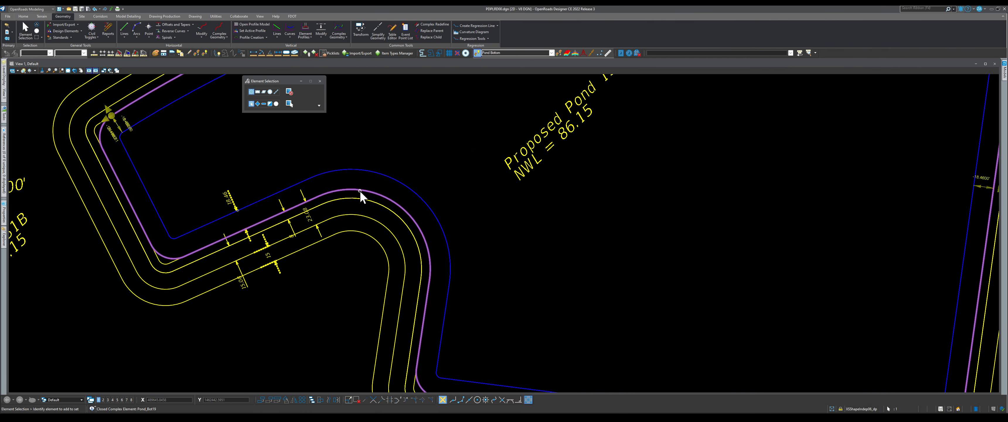
scroll(105, 104, up, 6)
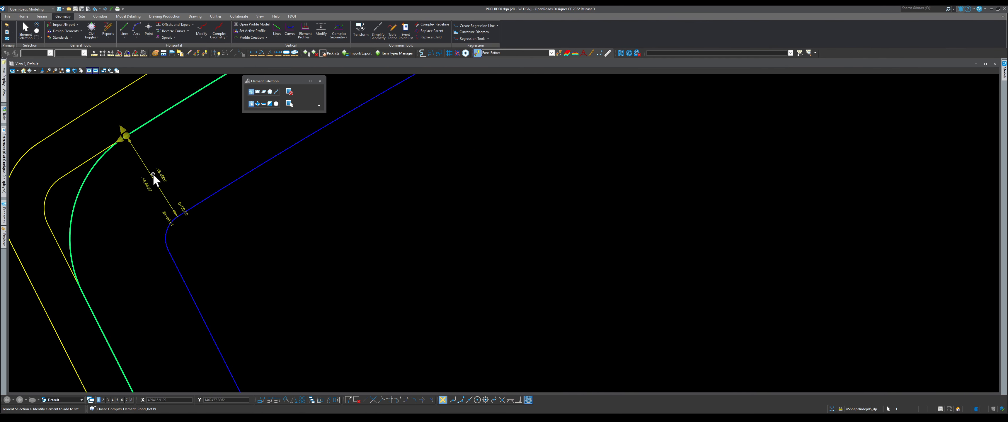
scroll(148, 151, down, 3)
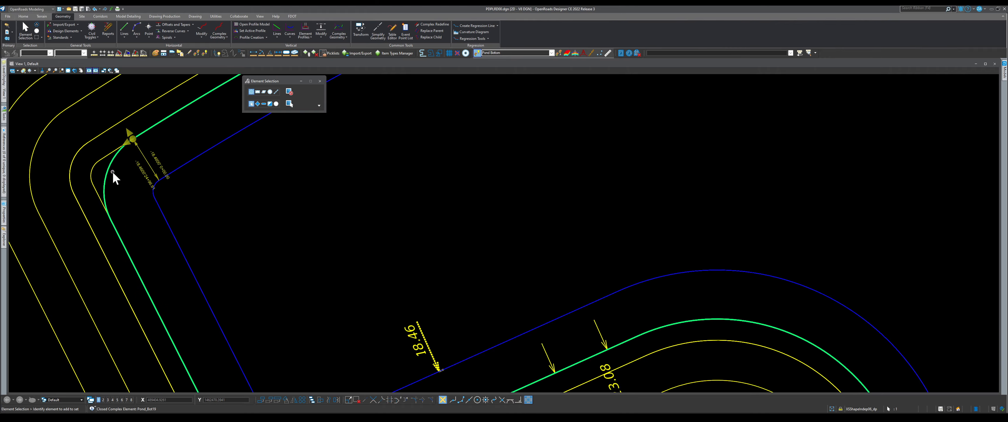
scroll(117, 164, up, 2)
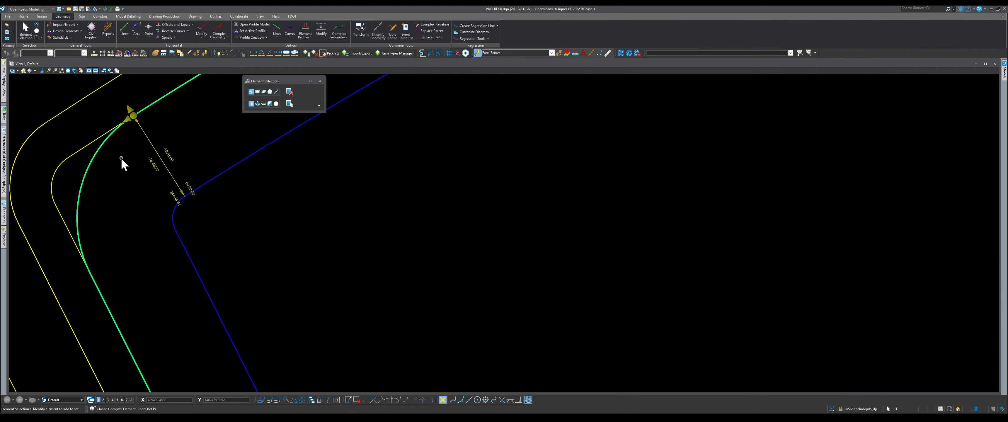
scroll(117, 156, down, 3)
click(102, 167)
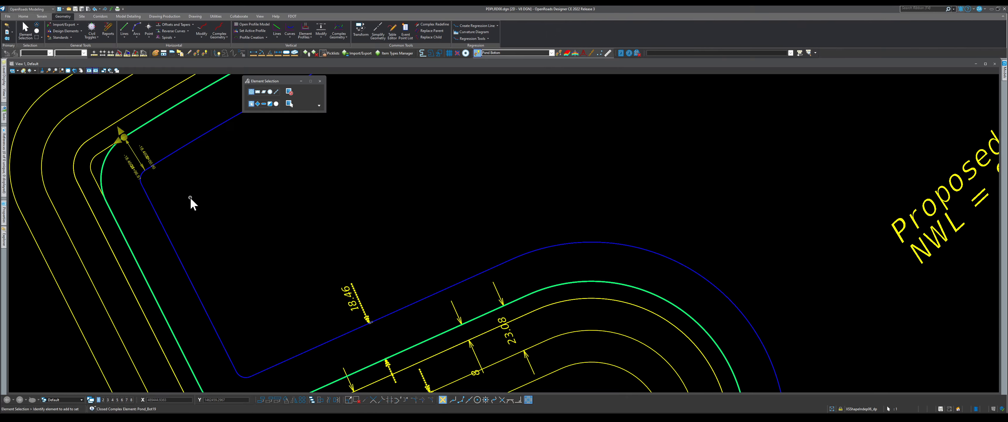
Step: Examine how the offset line fits the yellow pond line at the southwestern corner and the northeastern nose
scroll(241, 191, down, 2)
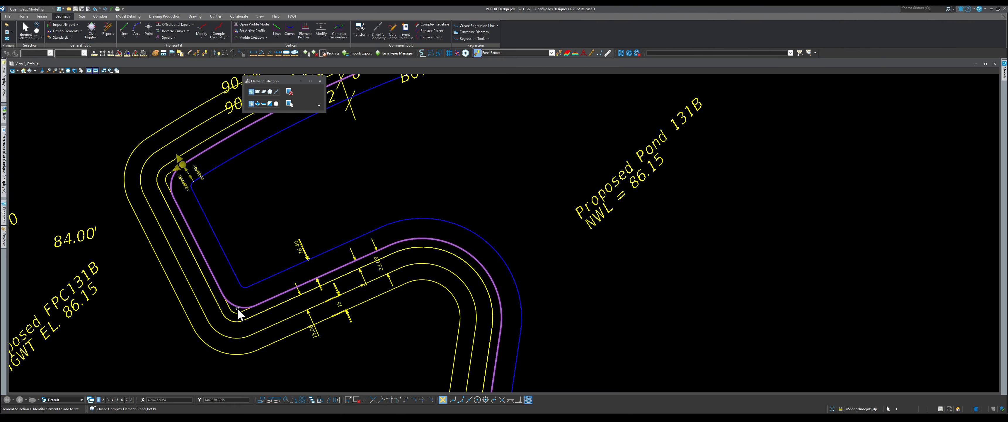
scroll(234, 315, up, 3)
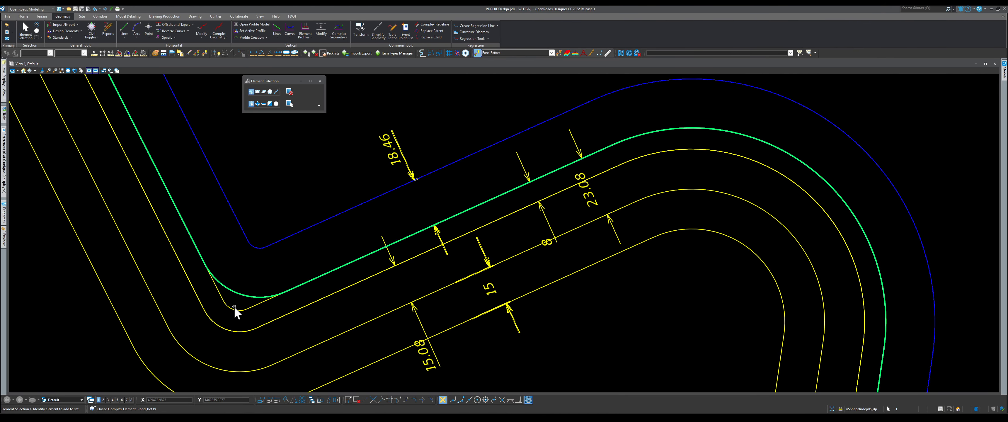
scroll(242, 307, down, 4)
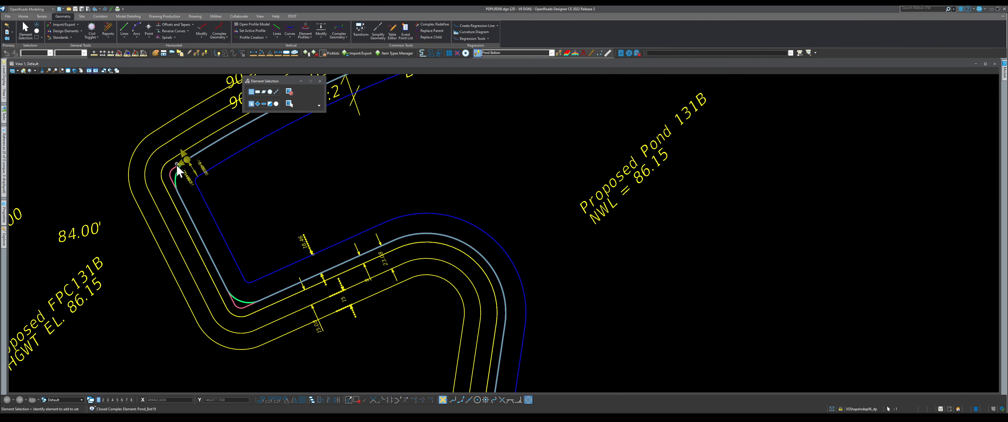
scroll(368, 240, down, 3)
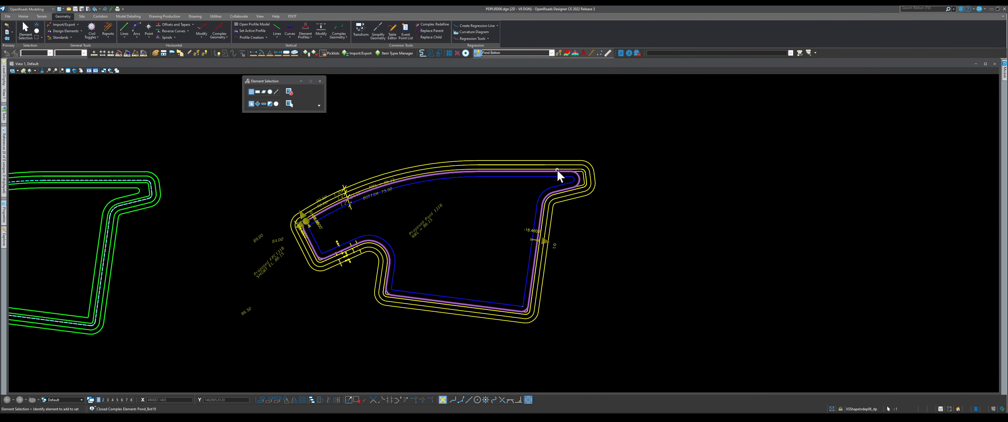
scroll(557, 169, up, 4)
scroll(578, 175, up, 1)
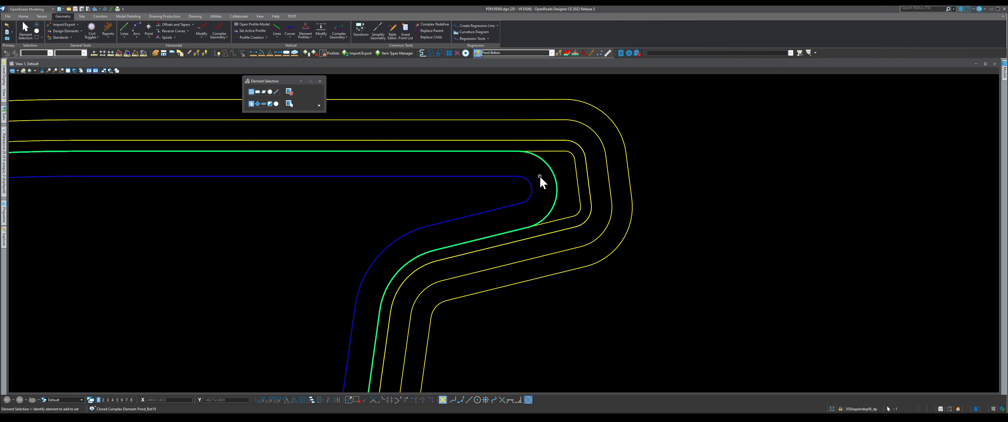
scroll(536, 180, down, 4)
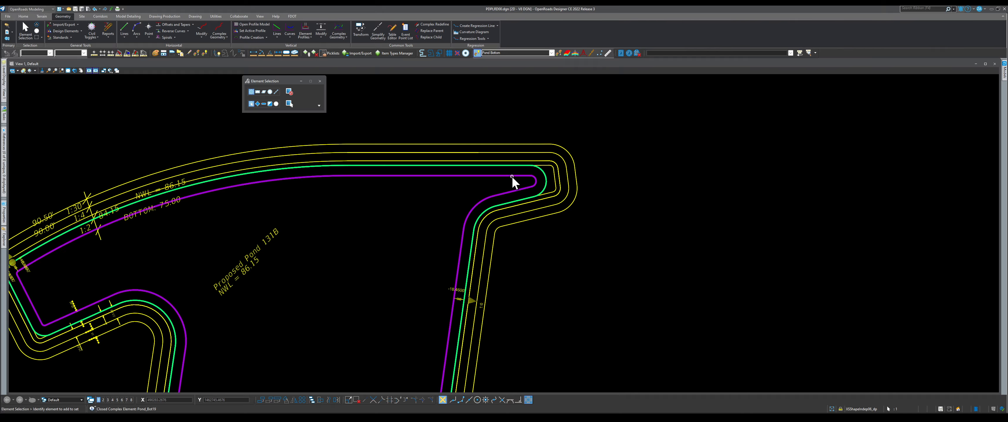
Step: Deselect the offset line, then select it again and delete it, keeping the original pond bottom element
click(377, 214)
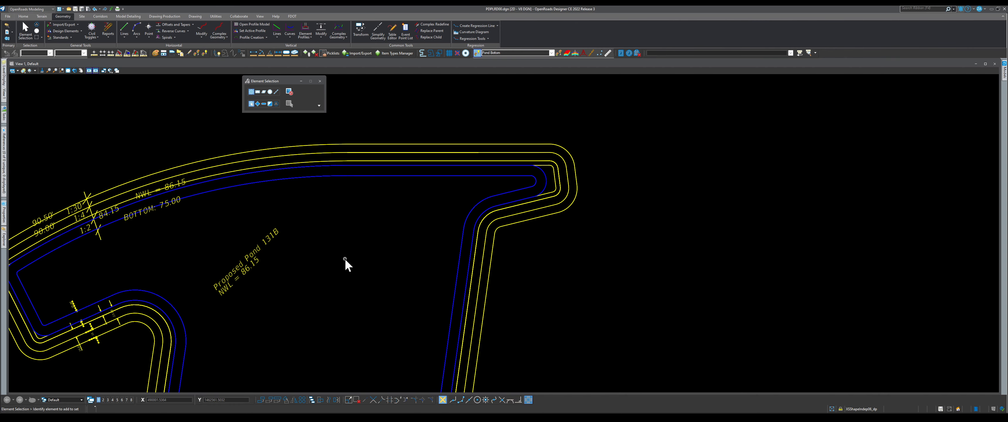
scroll(87, 298, down, 3)
scroll(77, 323, up, 4)
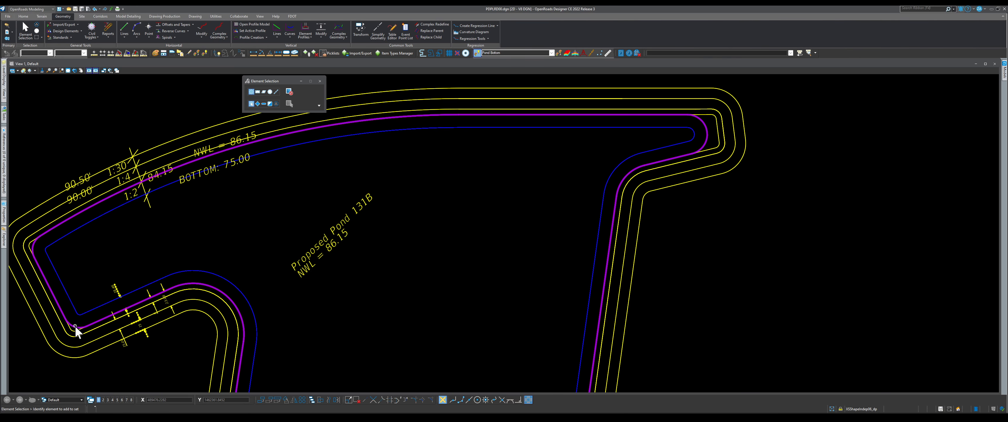
click(75, 326)
click(213, 237)
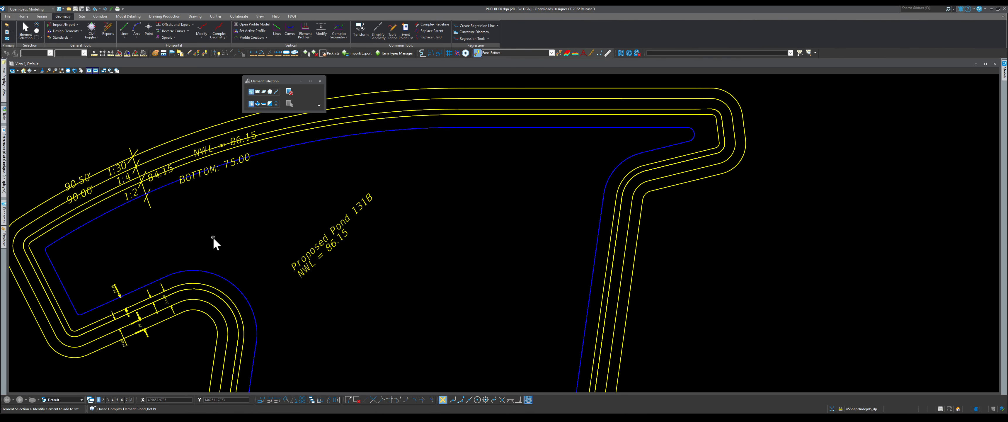
Step: Select the outermost pond outline, examine its arc radii at the western corners and northeastern nose, and deselect it
scroll(219, 226, down, 3)
scroll(218, 226, down, 1)
scroll(156, 205, up, 3)
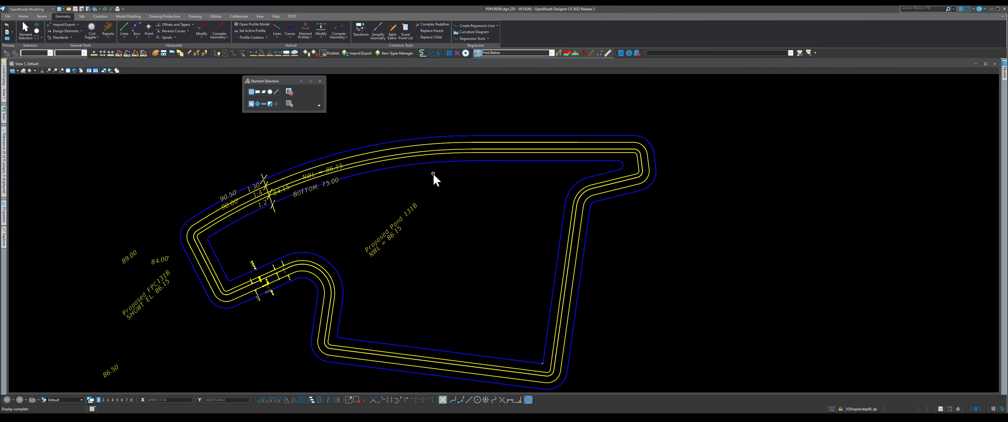
click(204, 206)
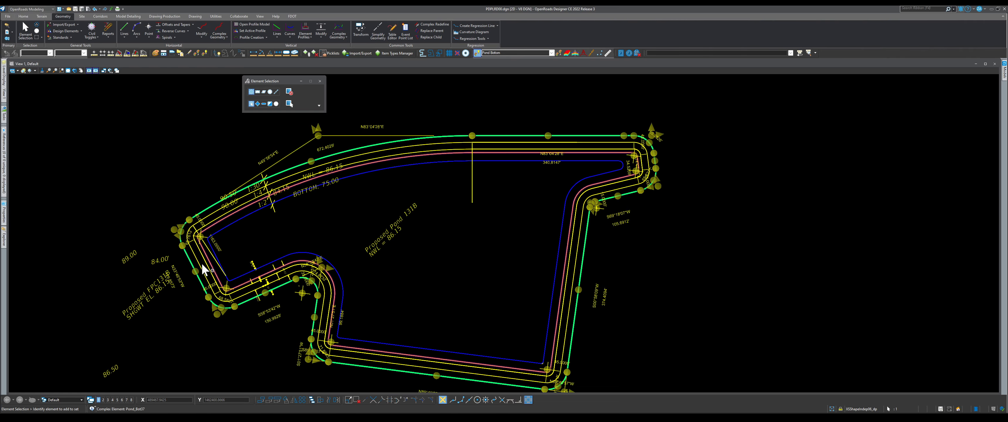
scroll(185, 242, up, 7)
scroll(179, 294, down, 4)
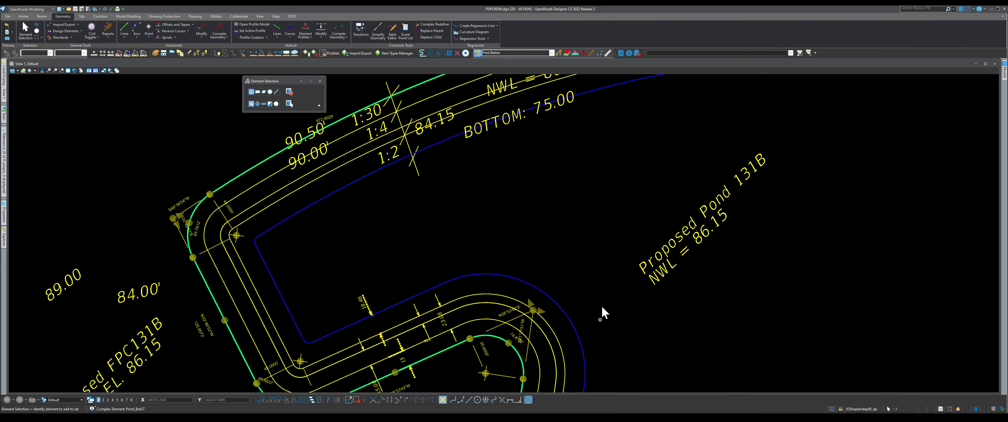
scroll(322, 342, down, 3)
scroll(317, 349, up, 3)
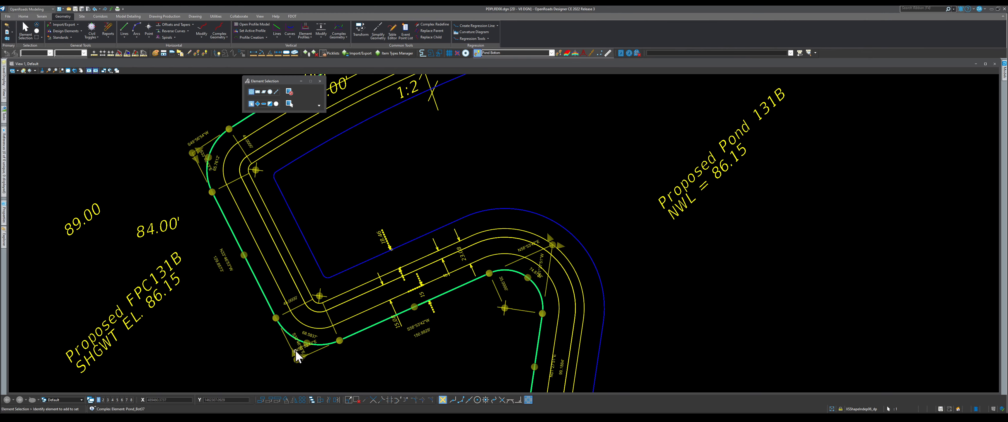
scroll(295, 351, down, 4)
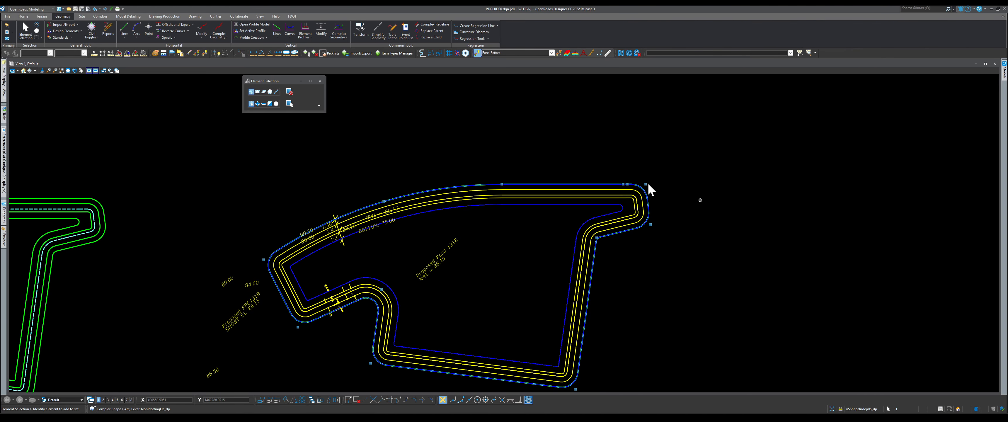
scroll(701, 198, up, 1)
click(665, 320)
scroll(168, 287, up, 2)
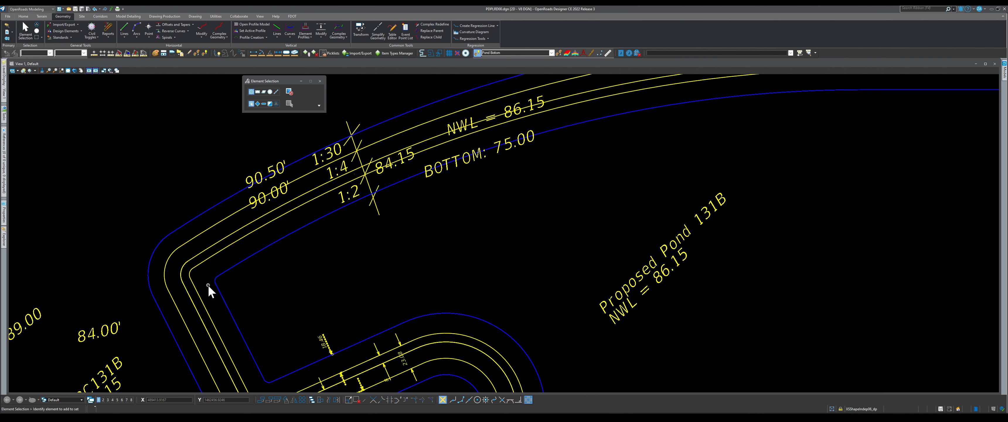
scroll(254, 319, down, 4)
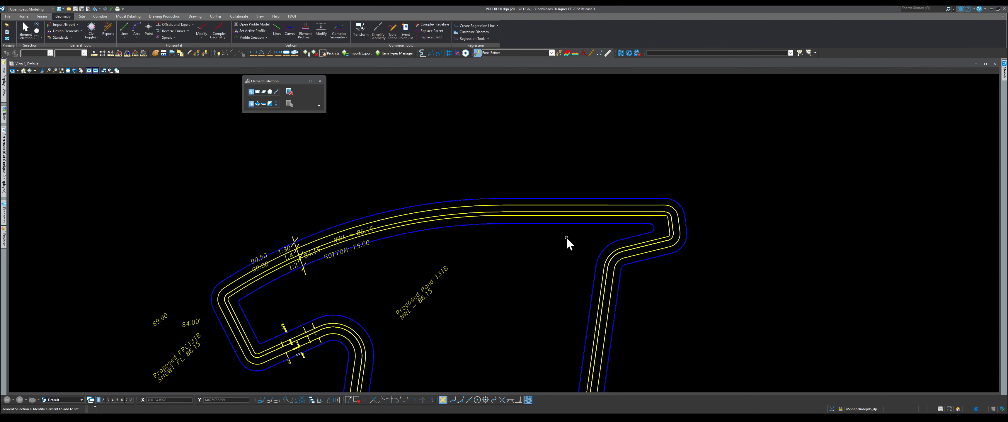
scroll(217, 310, up, 5)
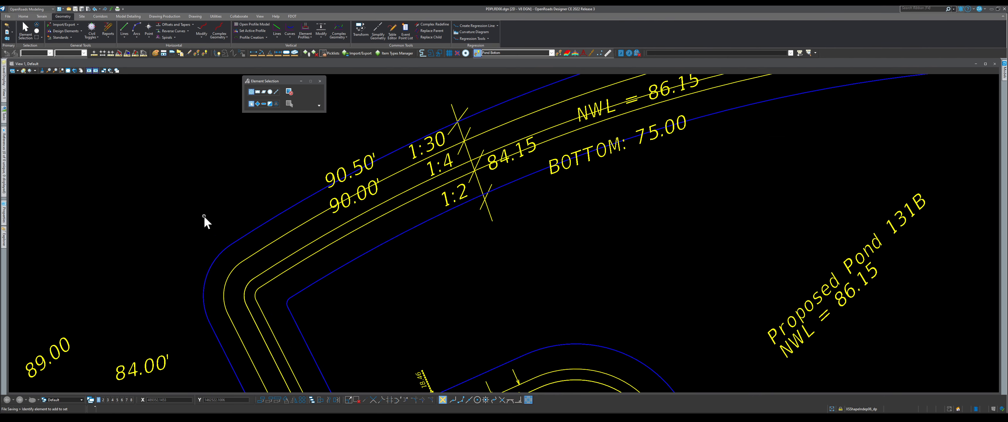
Step: Offset the entire outermost pond outline 15 feet toward the pond interior with Single Offset Entire Element, without mirroring
click(171, 25)
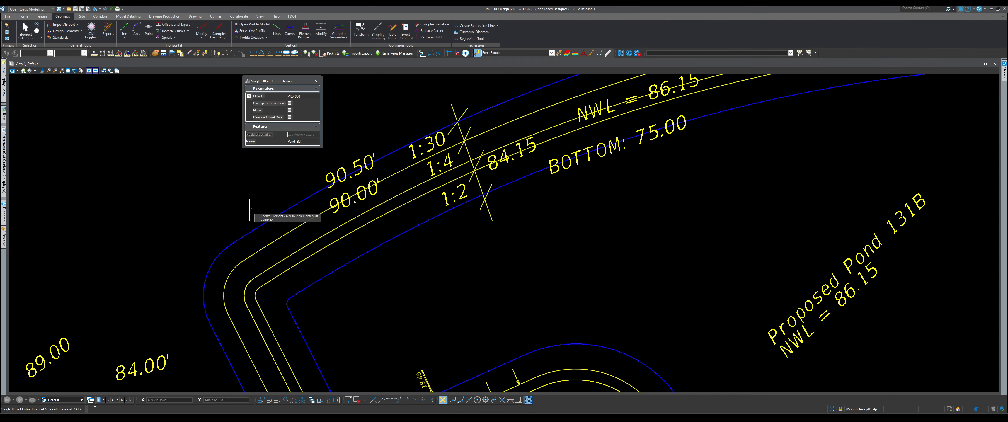
scroll(243, 184, down, 4)
scroll(333, 315, up, 8)
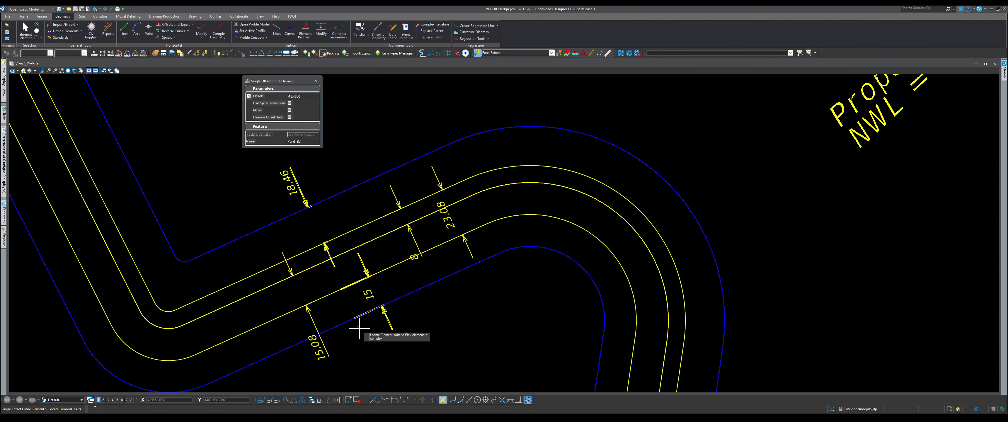
click(294, 96)
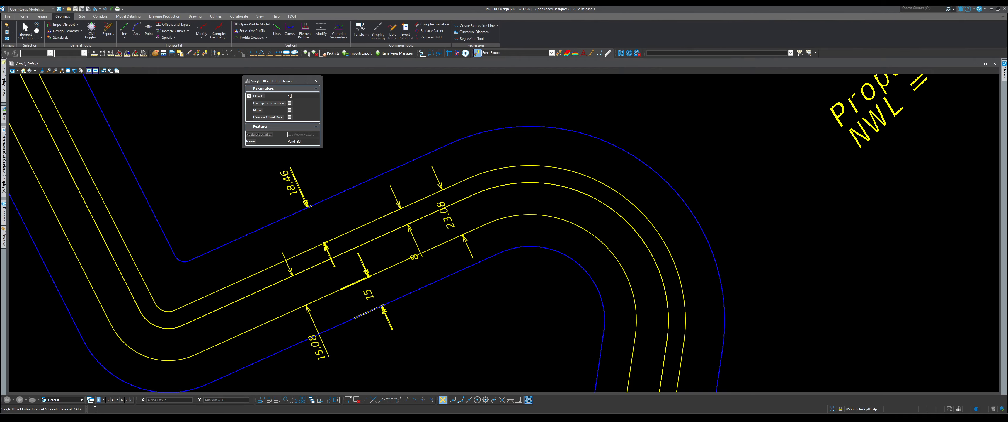
text(15)
key(Return)
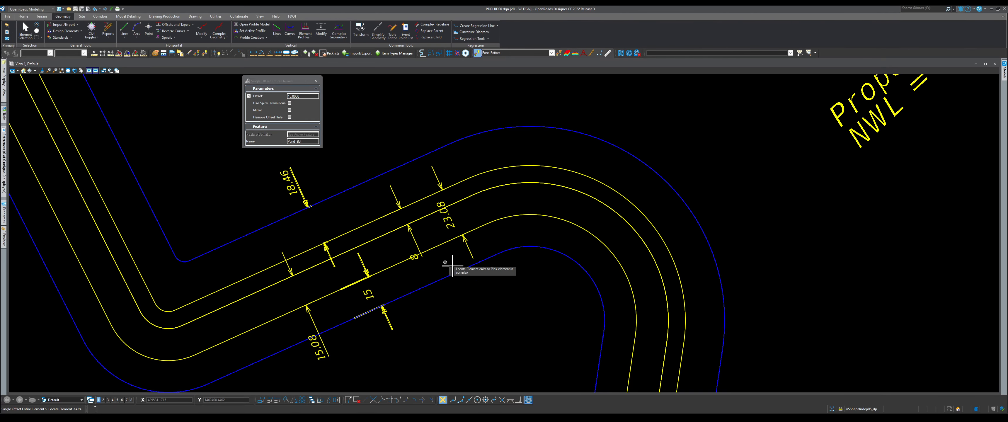
click(440, 283)
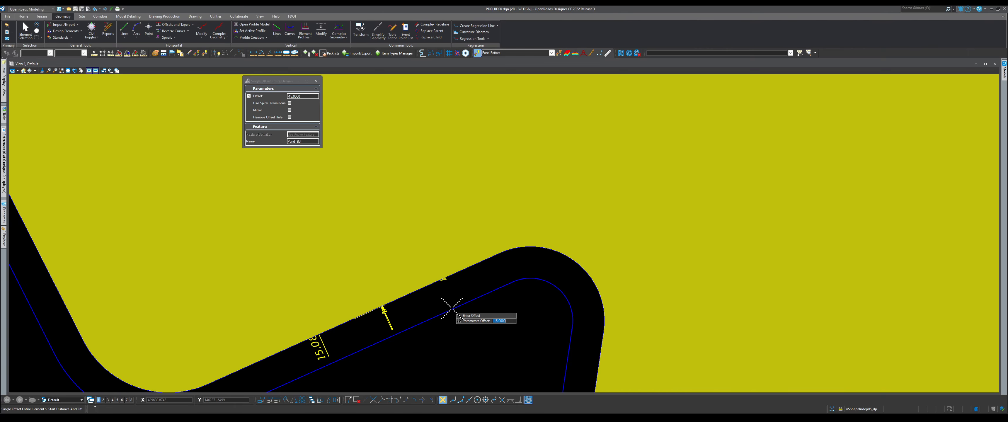
click(409, 246)
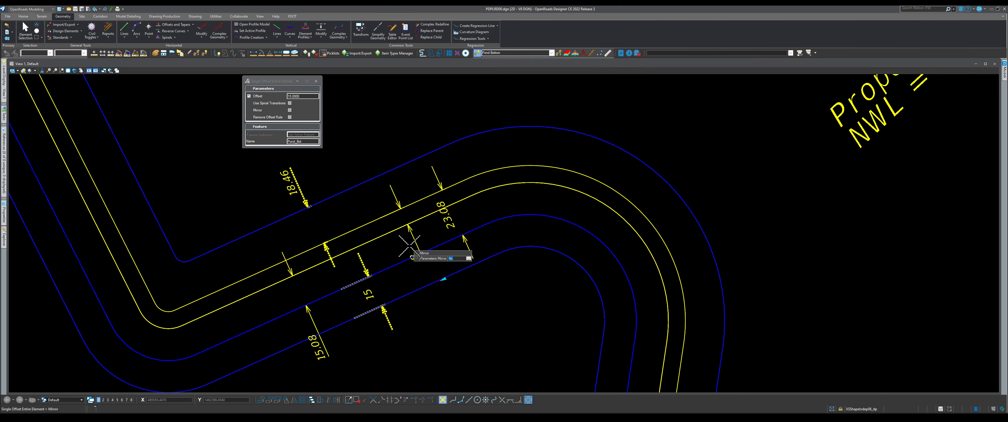
click(408, 246)
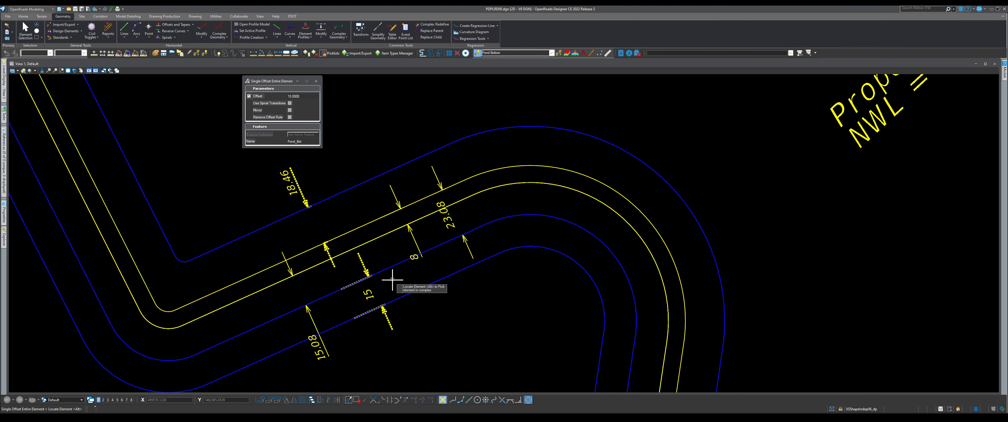
Step: Offset the second pond line from the outside another 15 feet inward, without mirroring, to create the third line
scroll(392, 279, down, 1)
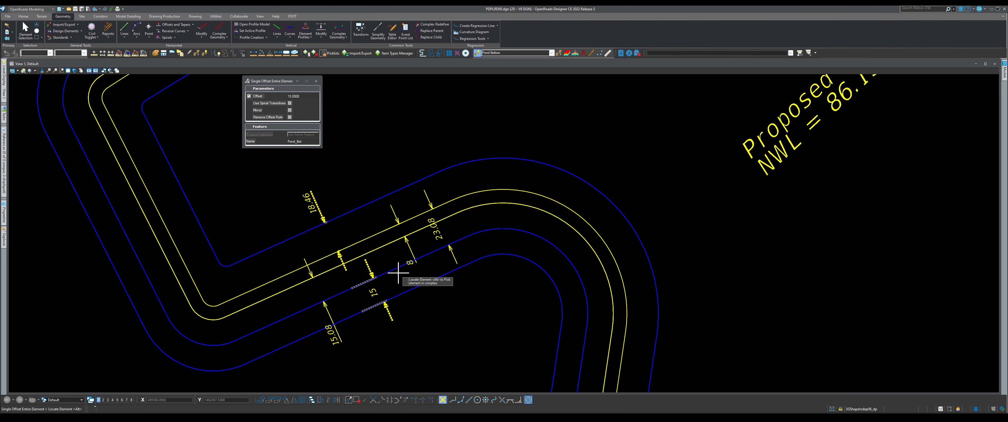
scroll(398, 272, up, 1)
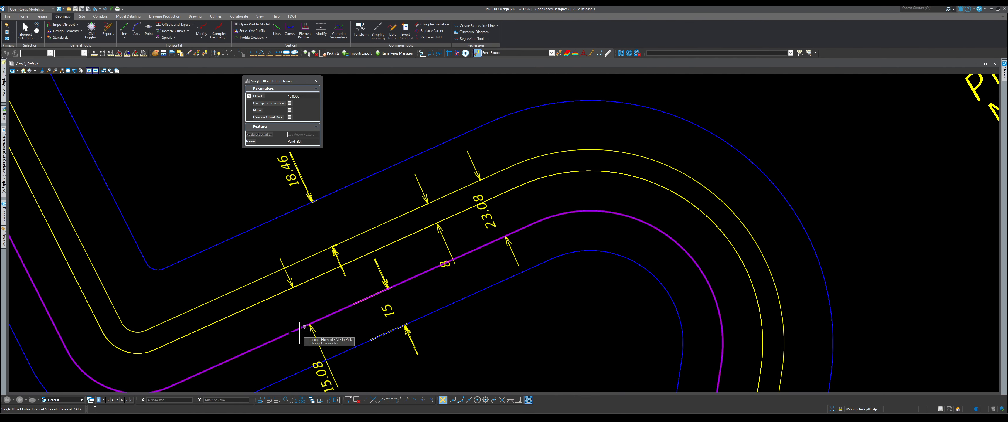
scroll(307, 346, down, 2)
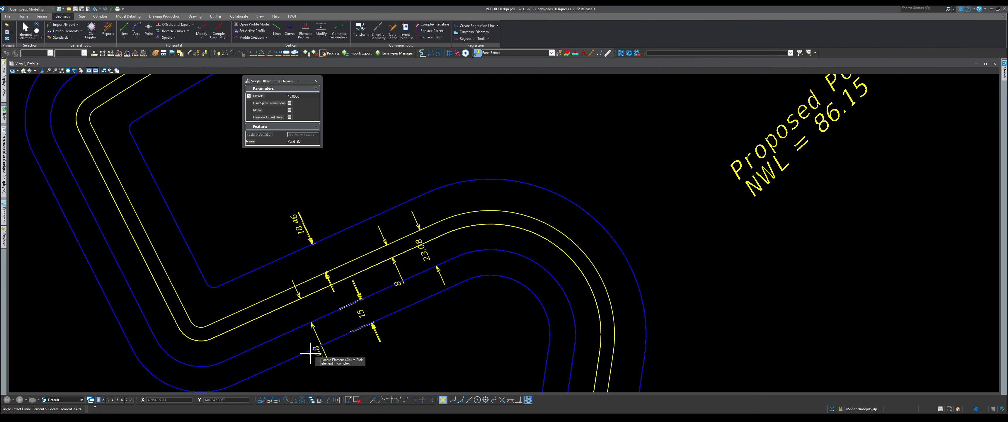
click(302, 96)
click(249, 95)
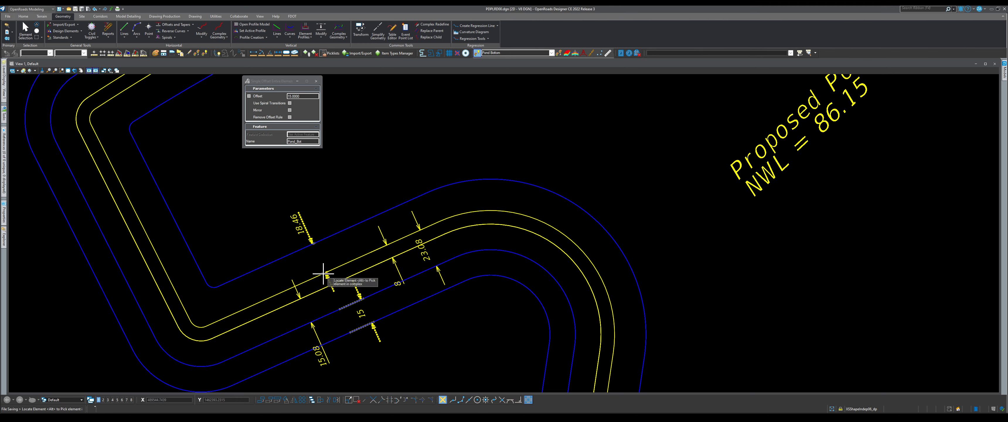
scroll(359, 286, up, 2)
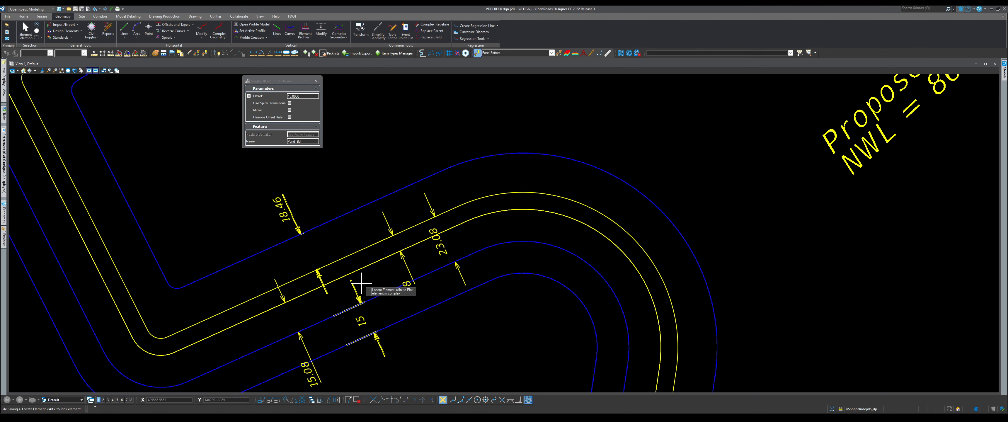
click(382, 294)
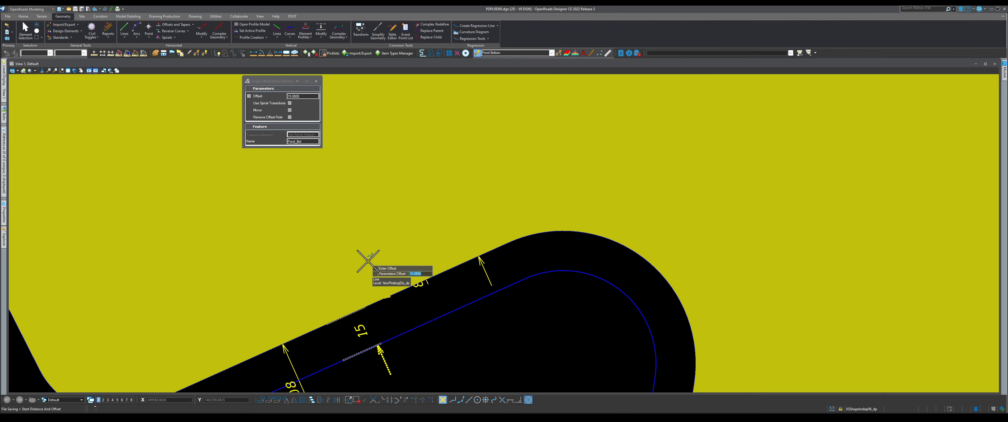
scroll(368, 261, down, 1)
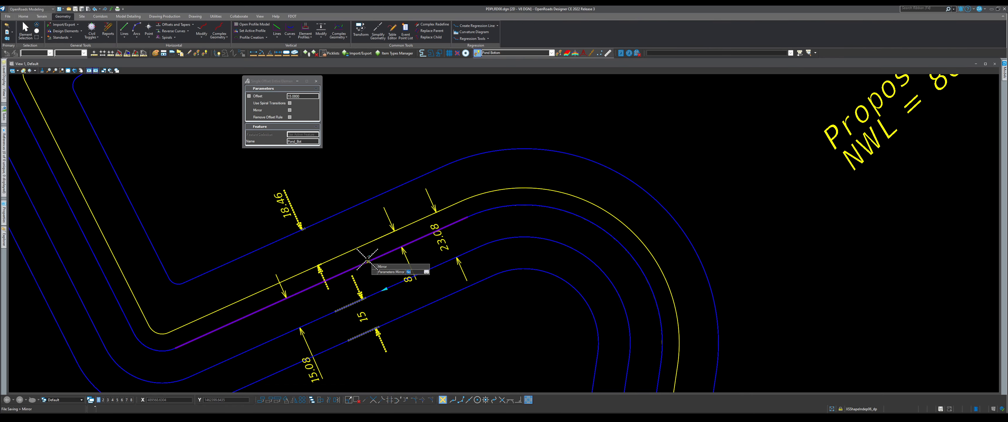
click(368, 260)
Step: Offset the third pond line from the outside 8 feet inward, without mirroring, to create the fourth line
scroll(394, 315, down, 2)
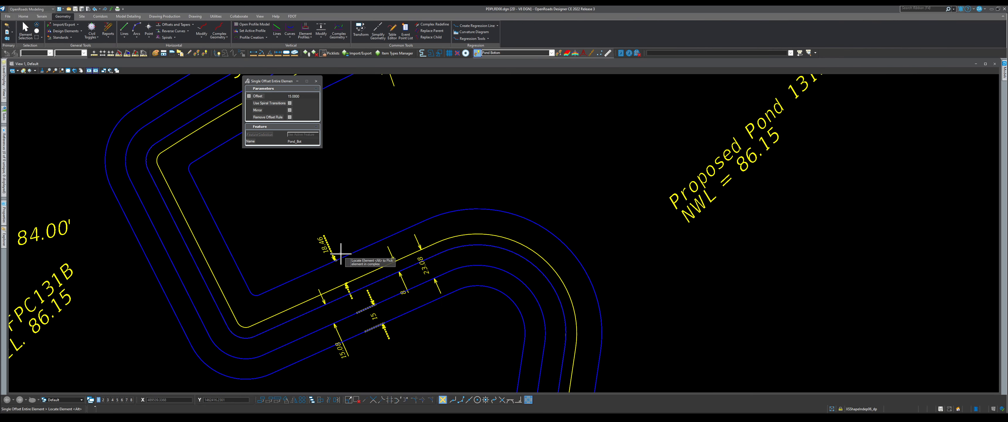
scroll(331, 248, up, 2)
scroll(345, 261, down, 2)
scroll(339, 302, up, 1)
scroll(339, 301, up, 1)
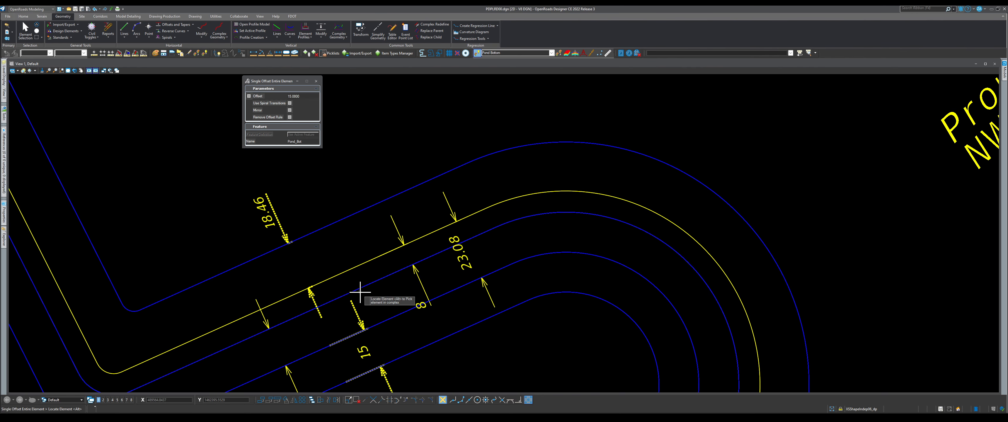
click(367, 283)
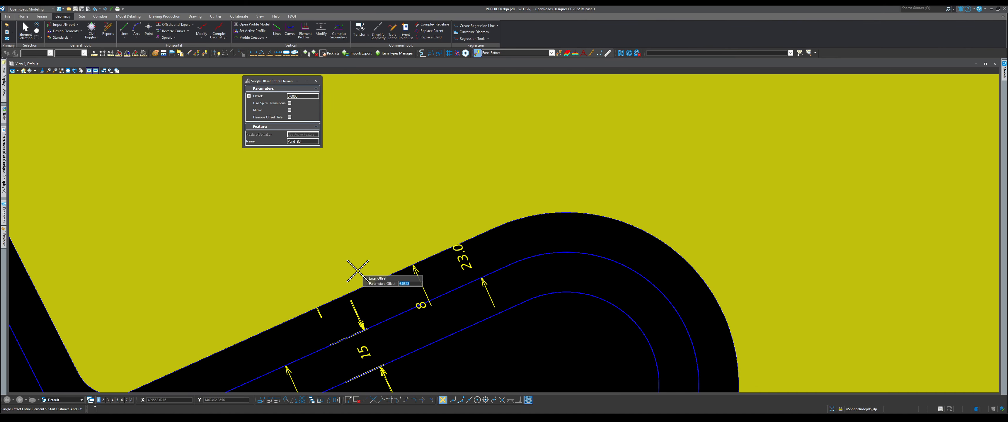
text(8)
key(Return)
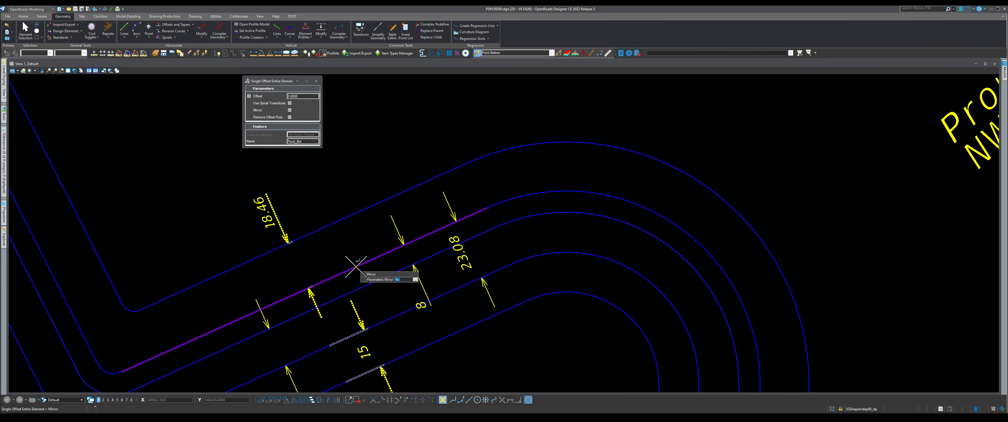
click(356, 267)
scroll(332, 253, down, 4)
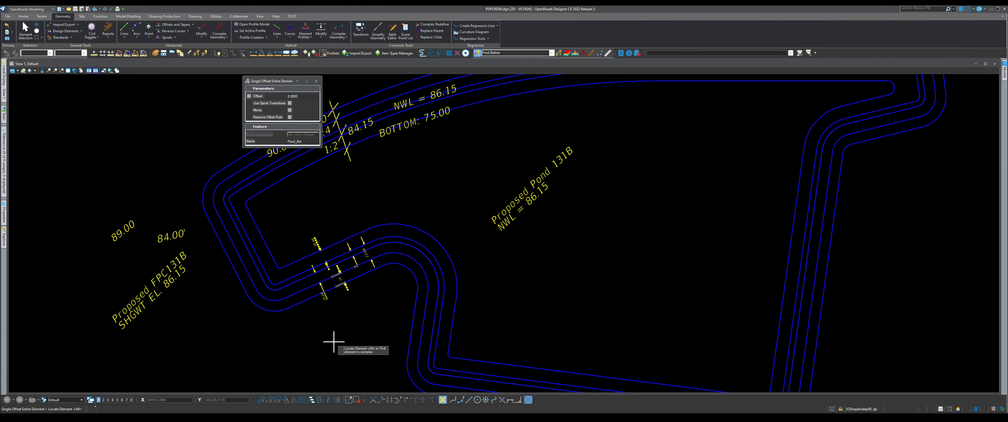
Step: Select the outermost pond outline and set the radius of its northwestern corner arc to 50 feet
click(26, 31)
scroll(300, 350, down, 1)
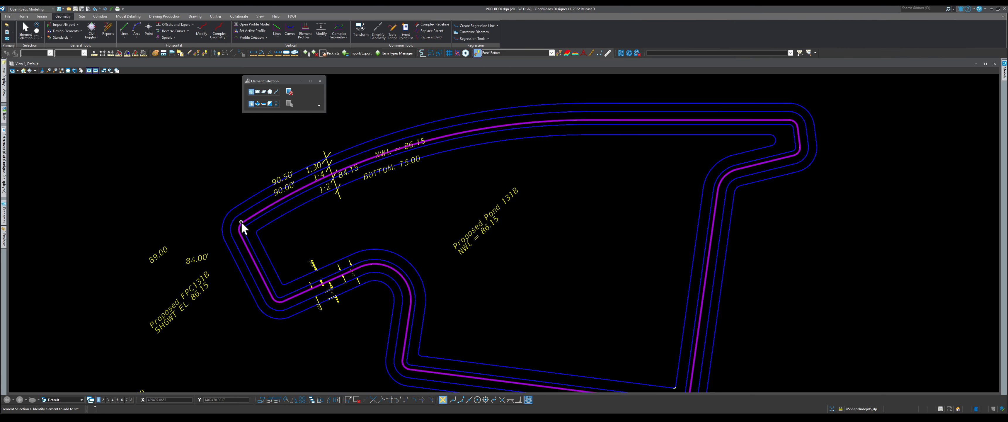
scroll(224, 215, up, 2)
click(293, 228)
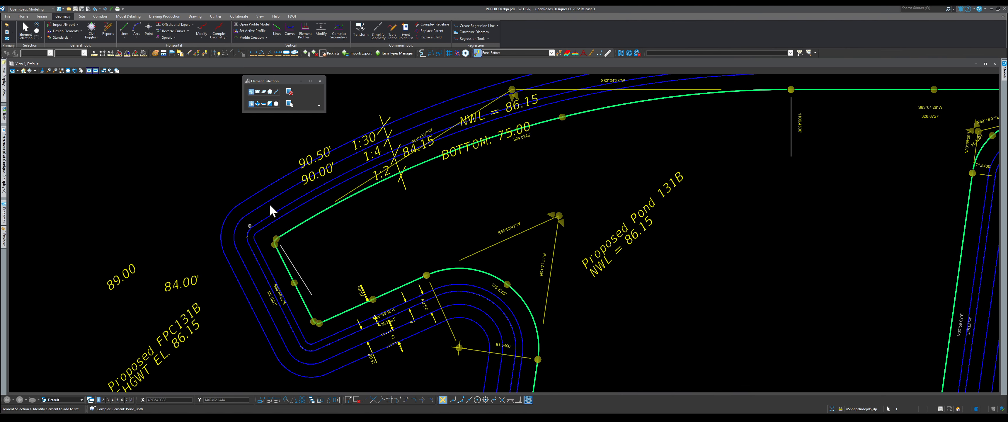
click(227, 217)
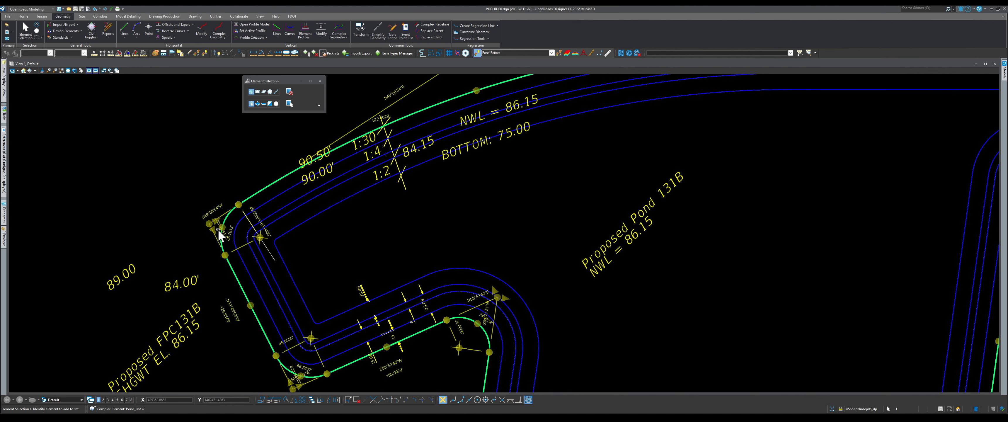
scroll(218, 229, up, 5)
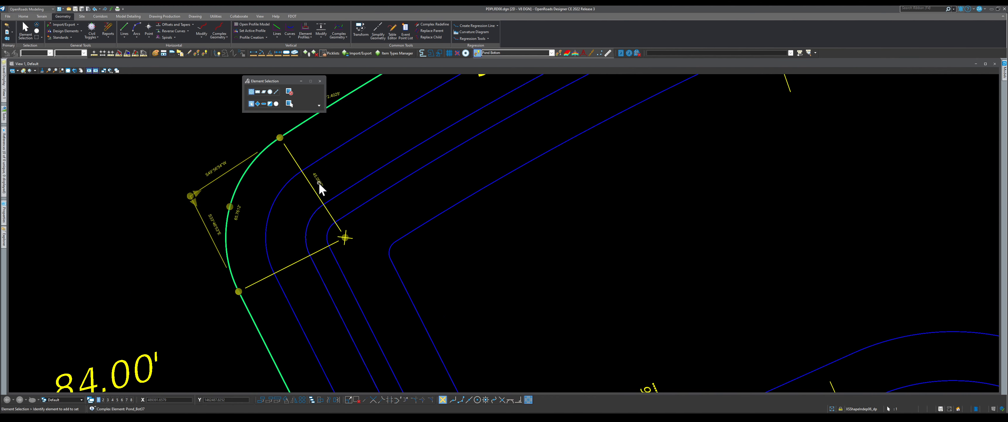
click(318, 181)
text(50)
key(Return)
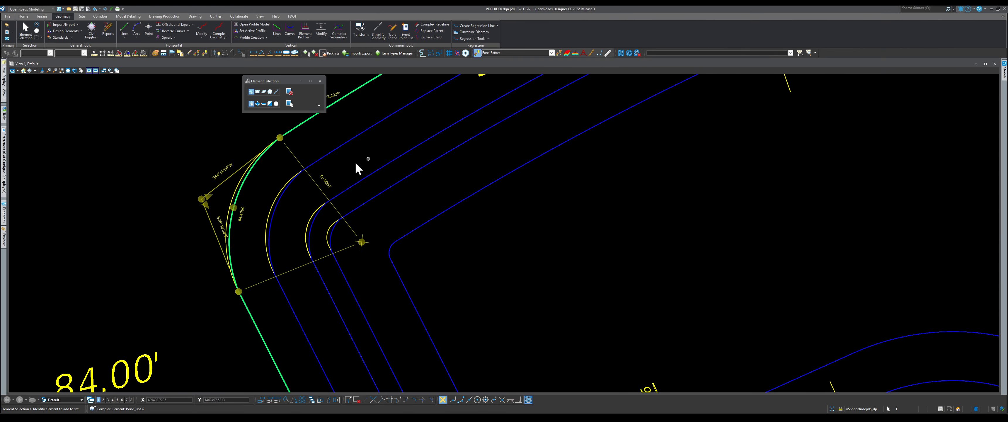
Step: Turn off the level holding the yellow reference pond lines and labels, and undo the northwestern corner radius change
scroll(272, 194, up, 3)
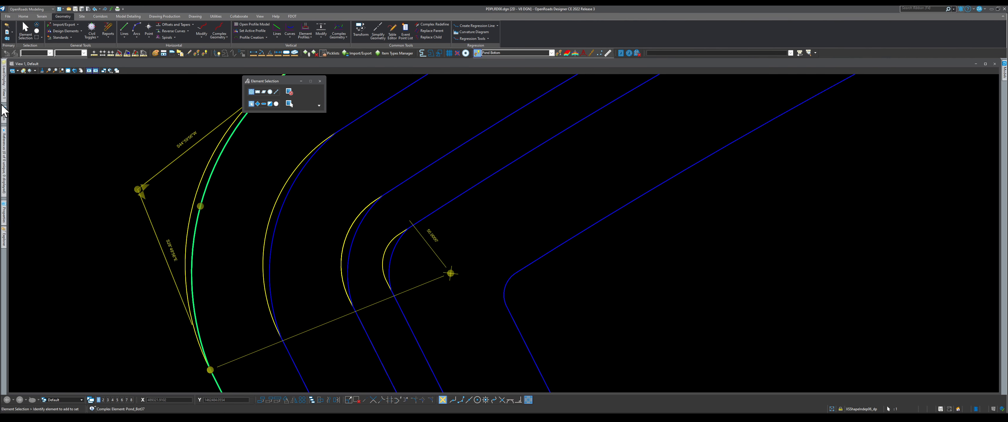
mouse_move(3, 89)
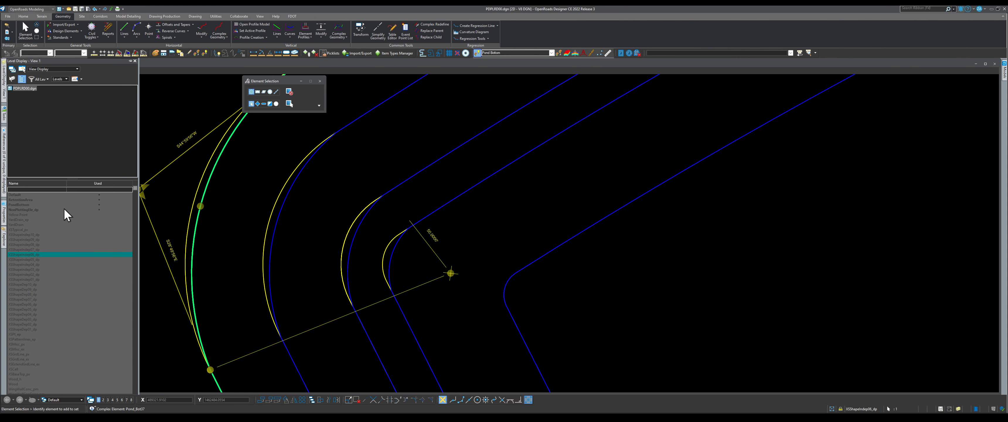
click(63, 209)
scroll(251, 205, down, 3)
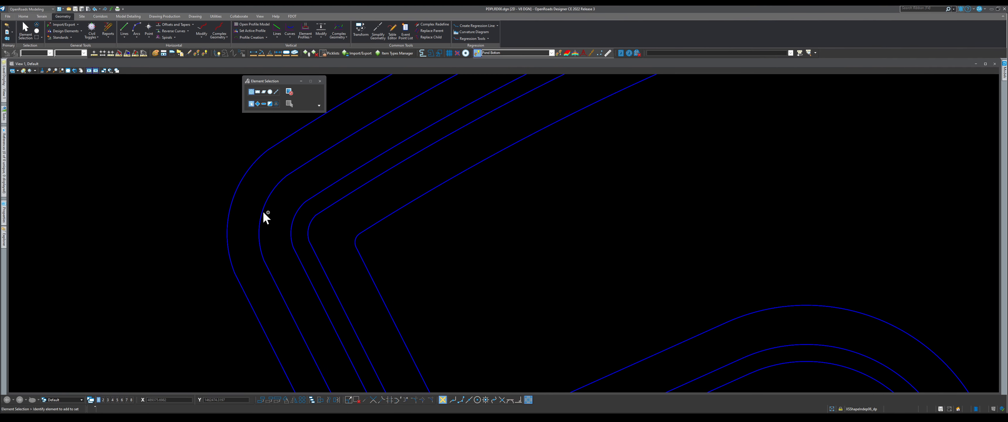
click(95, 9)
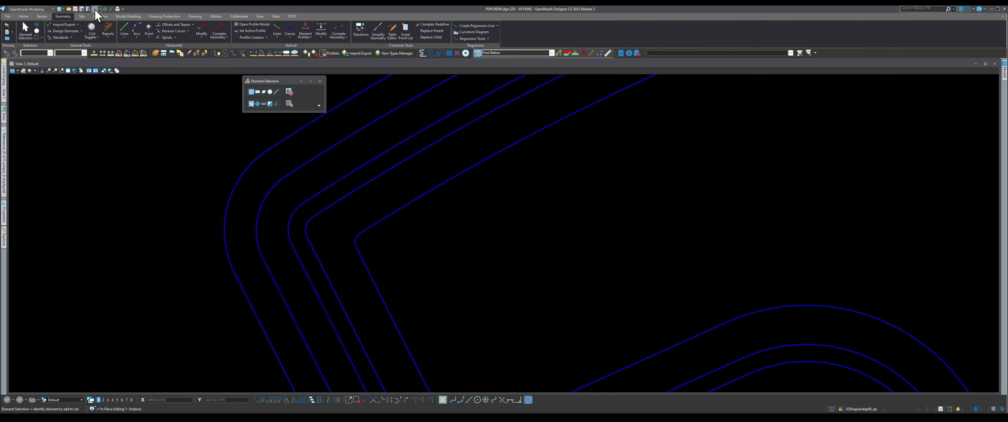
Step: Set the outermost outline's southwestern corner arc radius to 55 feet, undo the change and deselect the outline
scroll(211, 267, down, 4)
scroll(234, 279, up, 3)
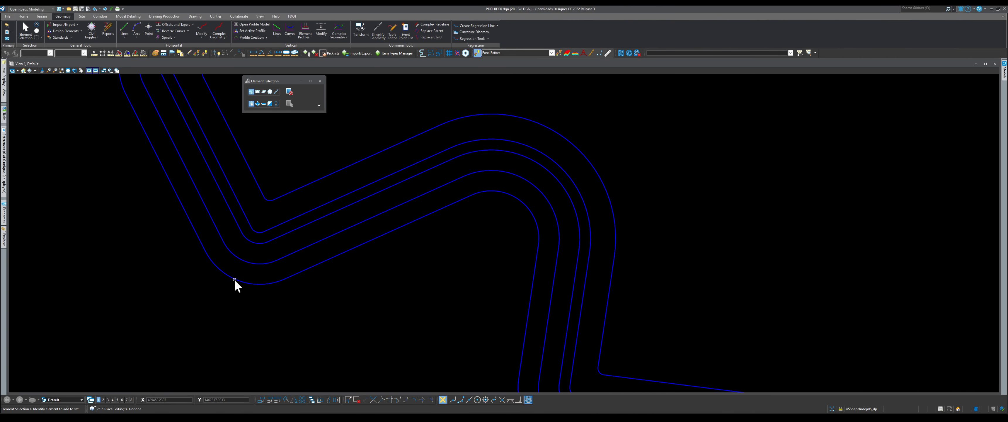
click(254, 280)
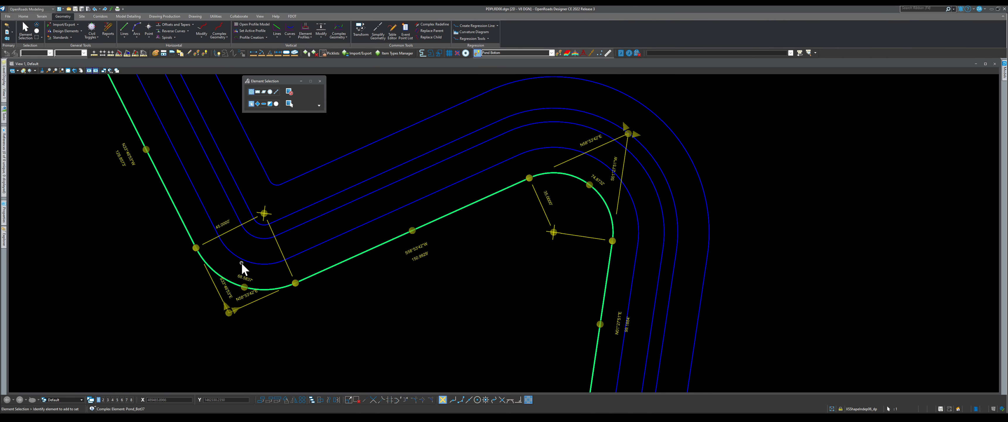
click(224, 226)
text(55.0000')
key(Return)
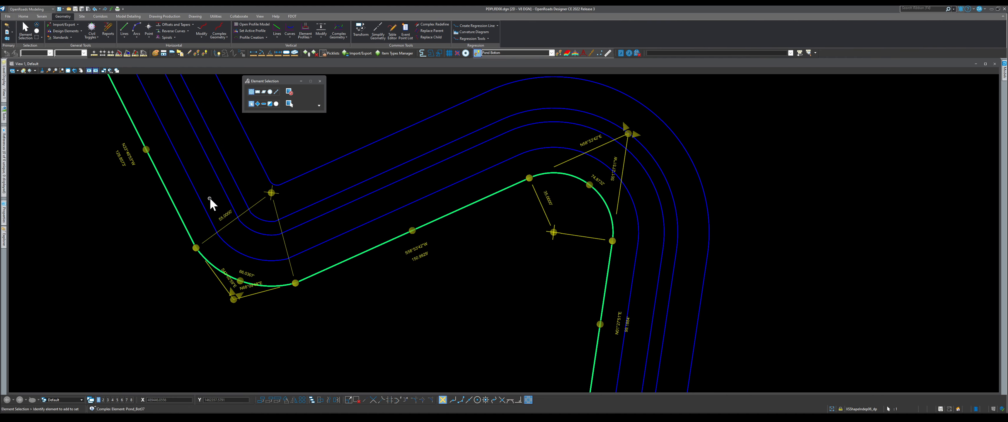
click(95, 9)
scroll(173, 302, down, 4)
click(250, 322)
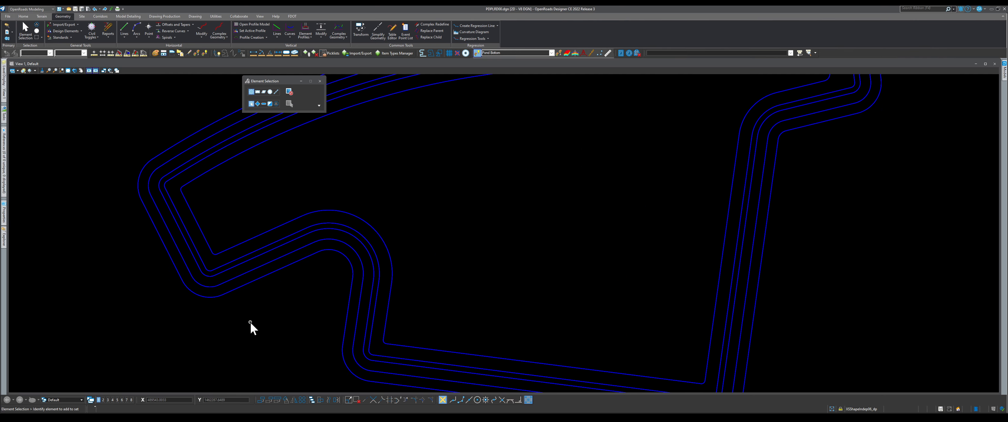
Step: Turn the level holding the yellow reference pond lines and labels back on
scroll(263, 273, down, 2)
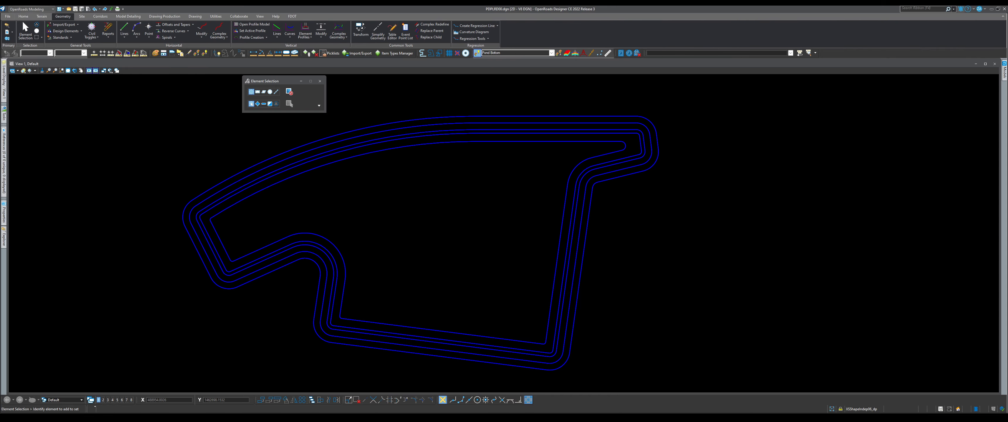
drag(263, 78, 299, 53)
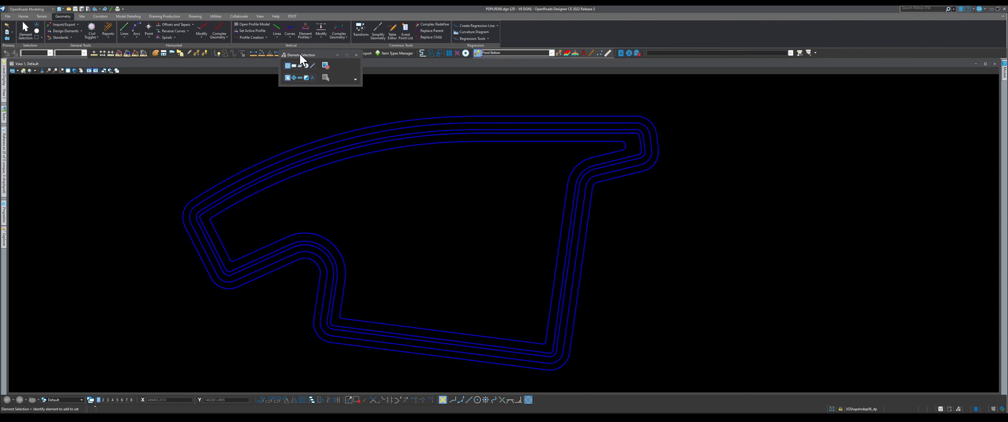
click(3, 79)
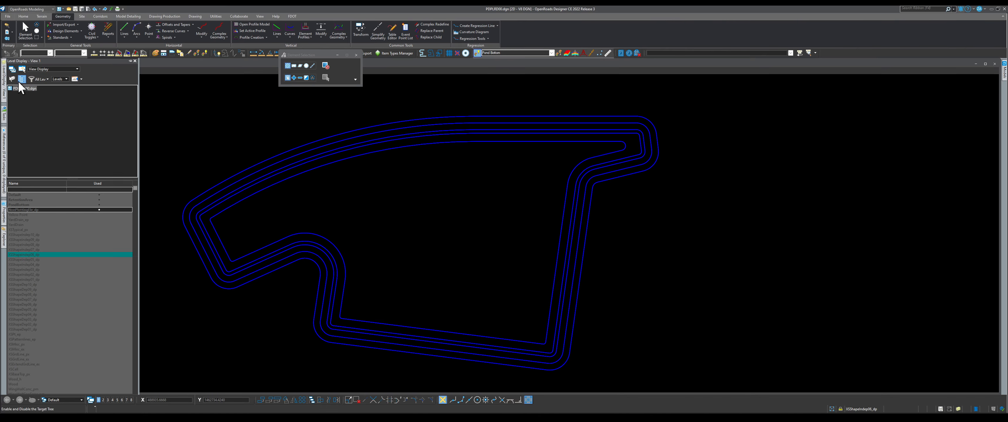
click(51, 211)
Step: Compare the recreated blue pond outlines with the elevation and slope labels and the original green pond
scroll(342, 181, down, 3)
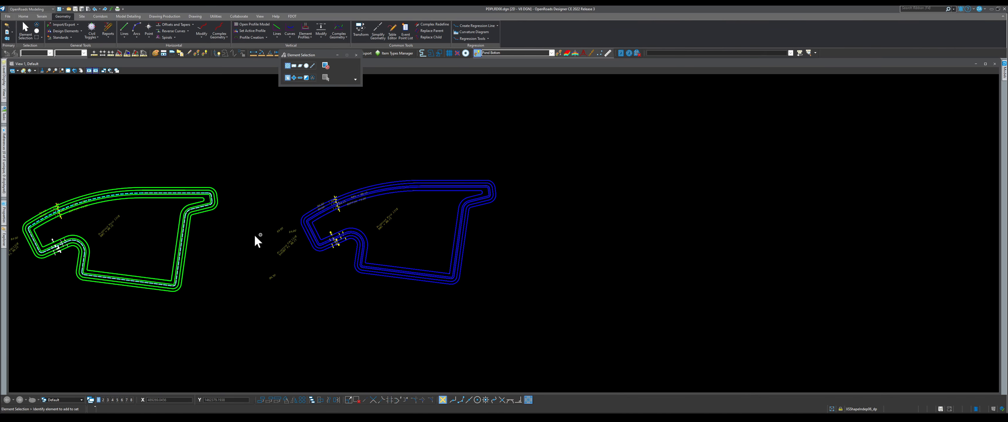
scroll(188, 231, up, 4)
scroll(553, 224, down, 4)
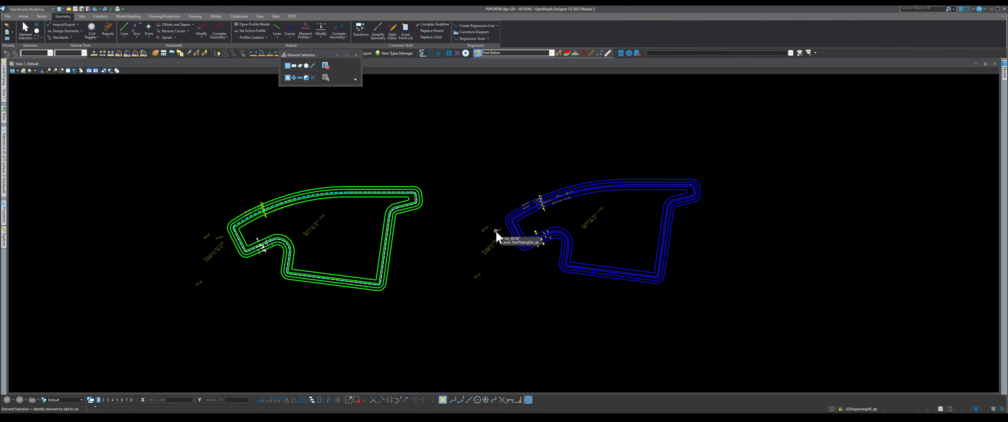
scroll(503, 192, up, 8)
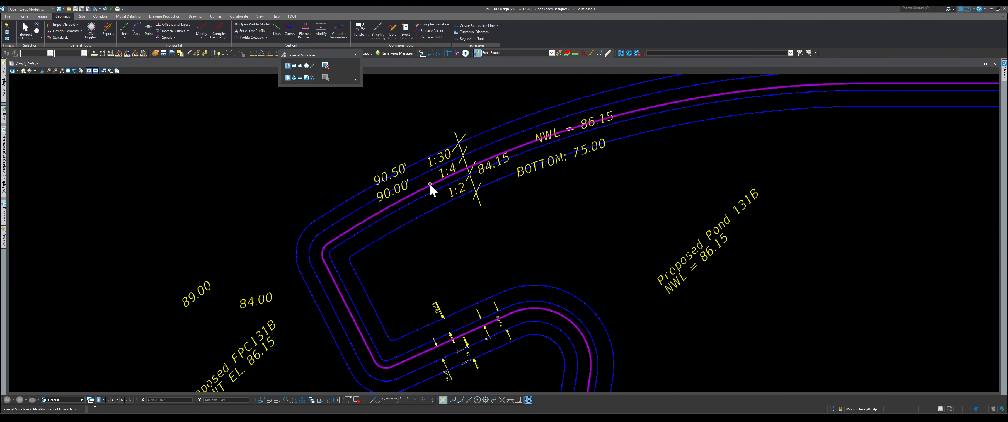
scroll(432, 185, down, 4)
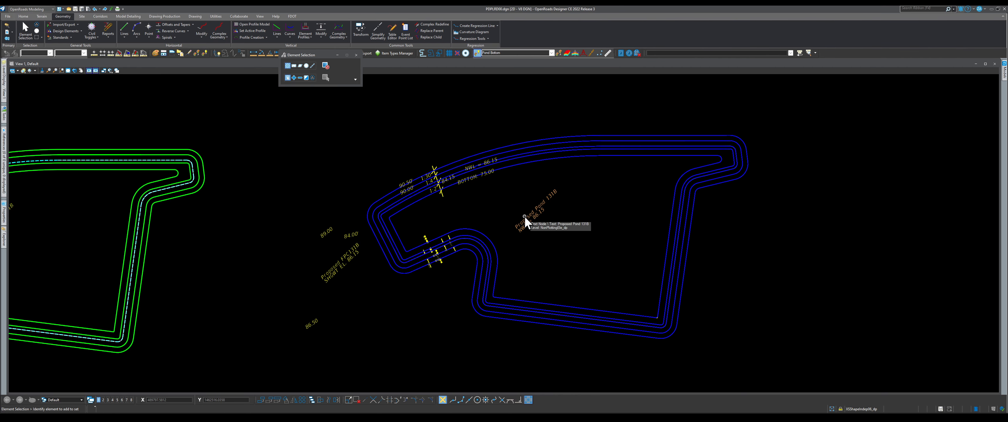
scroll(524, 217, down, 1)
scroll(301, 227, down, 2)
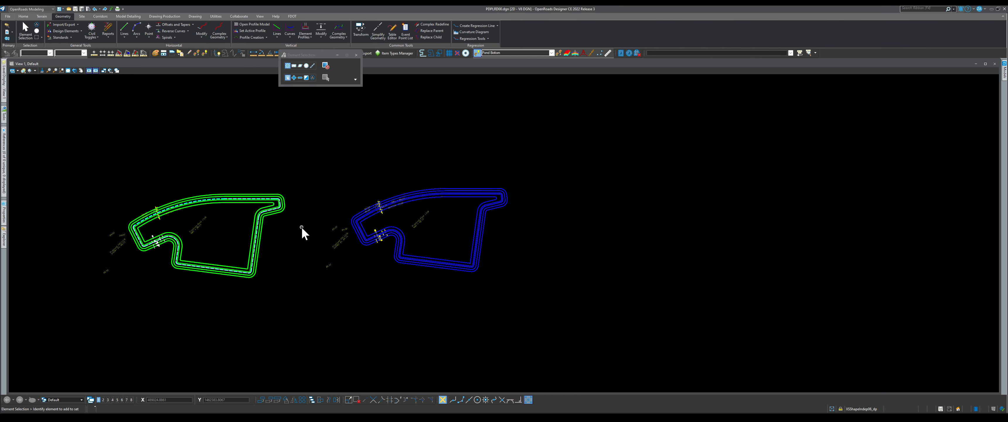
Step: Save the 2D pond file and its settings, and switch to the 3D pond work file PDPLRD01.dgn
click(75, 9)
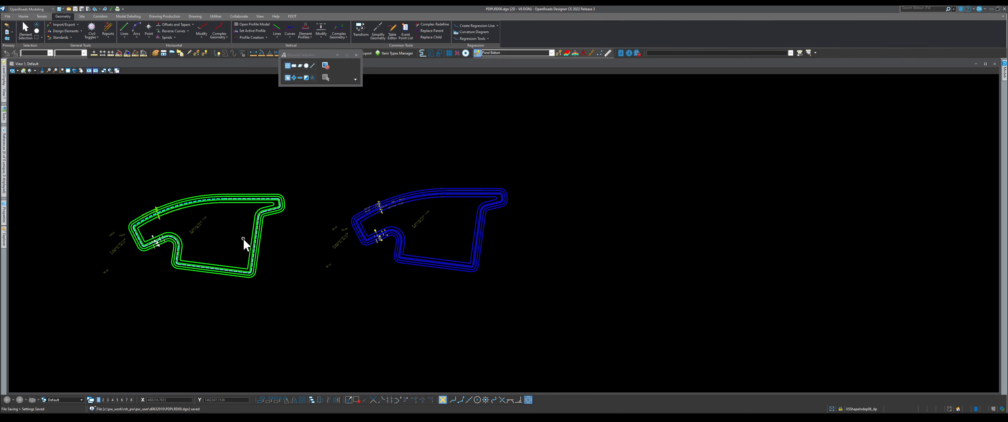
key(alt+Tab)
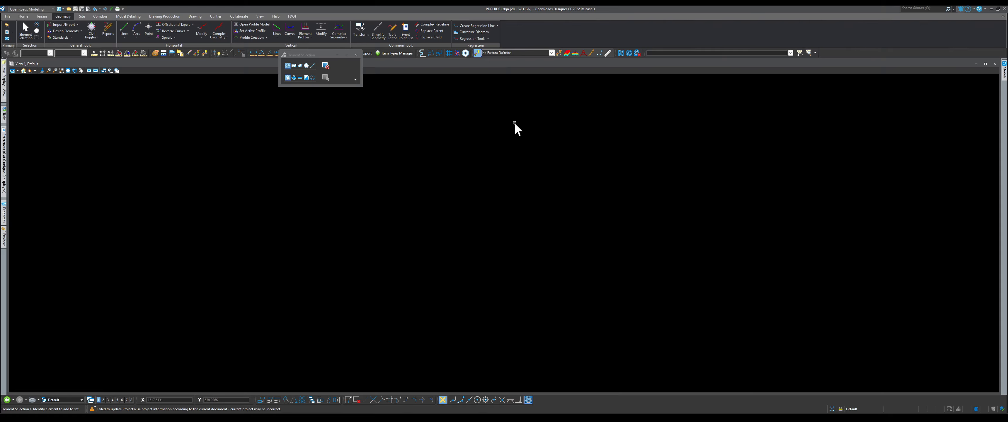
key(alt+Tab)
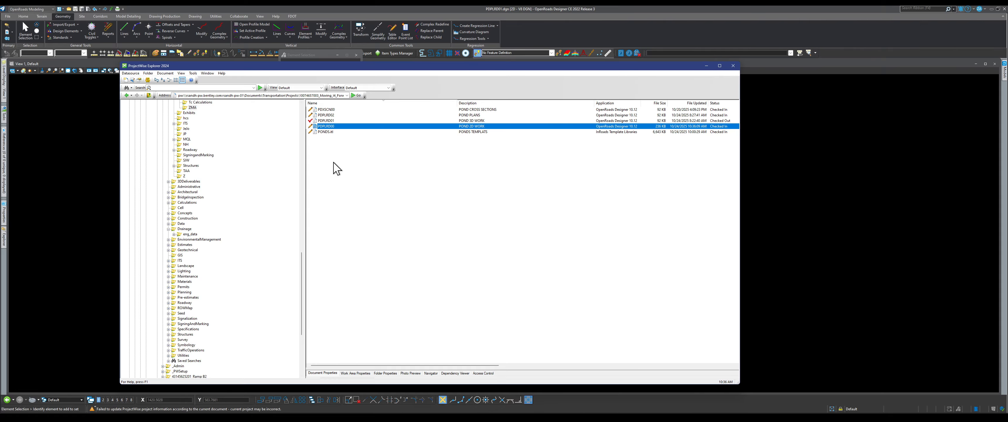
click(844, 213)
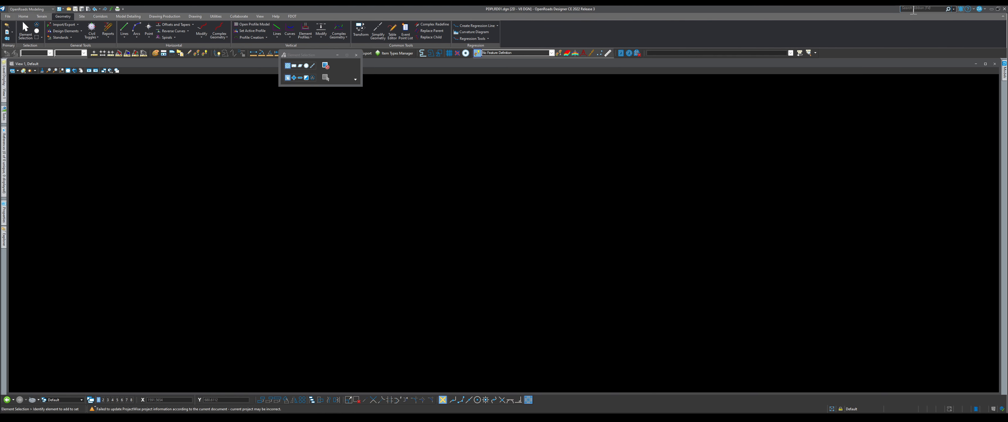
Step: Check which geographic coordinate system is assigned to the 3D pond file
text(C)
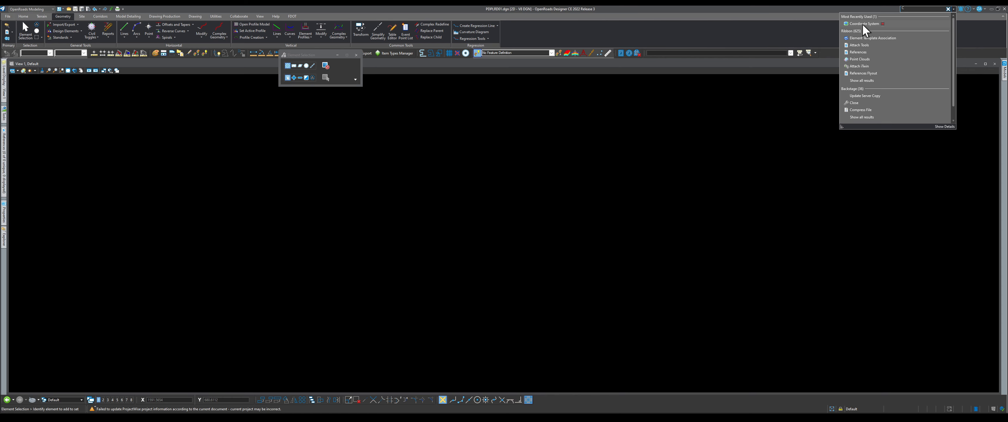
click(862, 24)
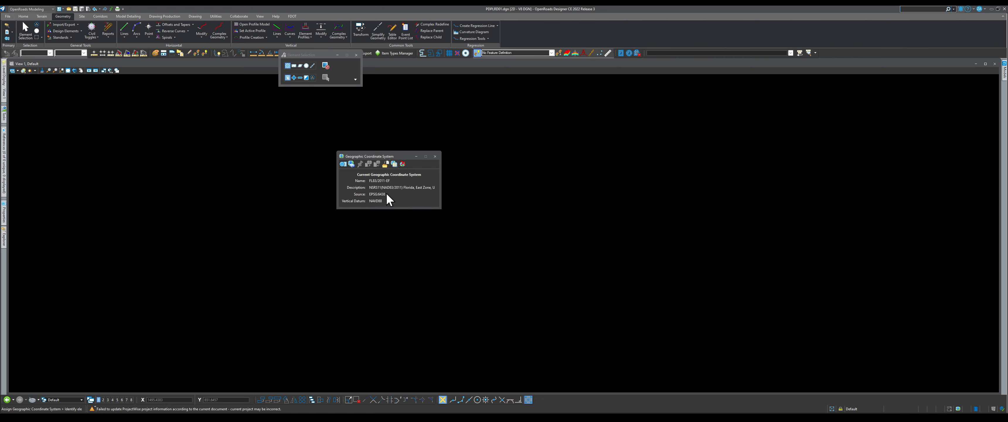
click(435, 156)
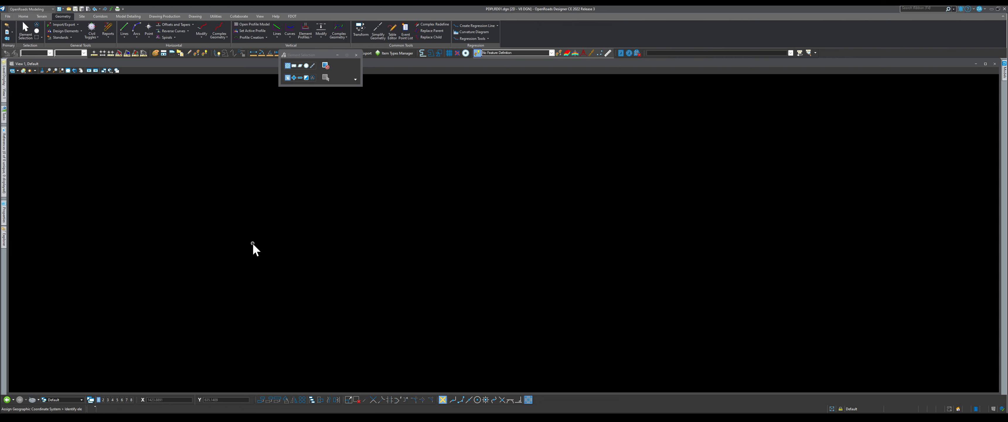
Step: Start attaching references to the 3D pond file and add the POND 2D WORK document PDPLRD00 to the selected documents
click(5, 147)
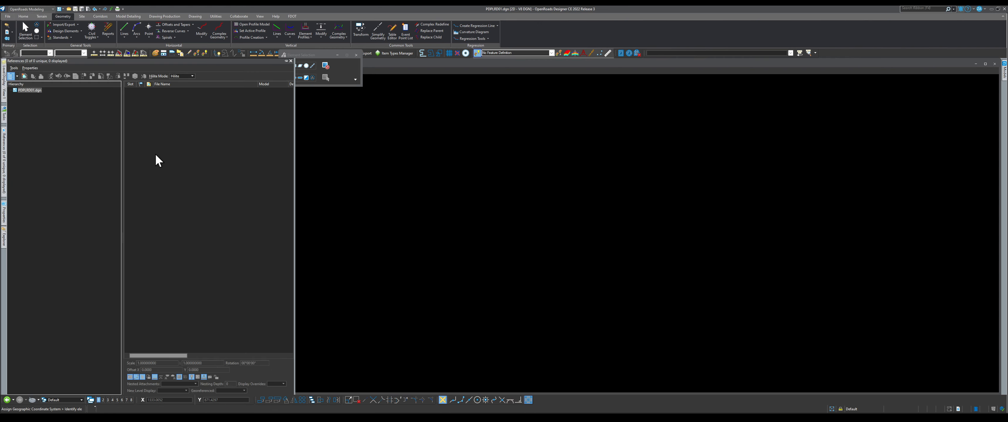
click(24, 76)
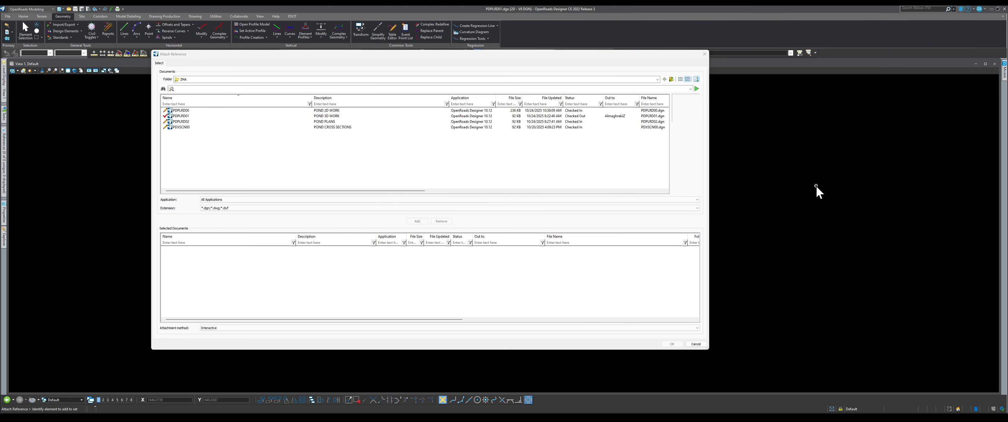
click(339, 112)
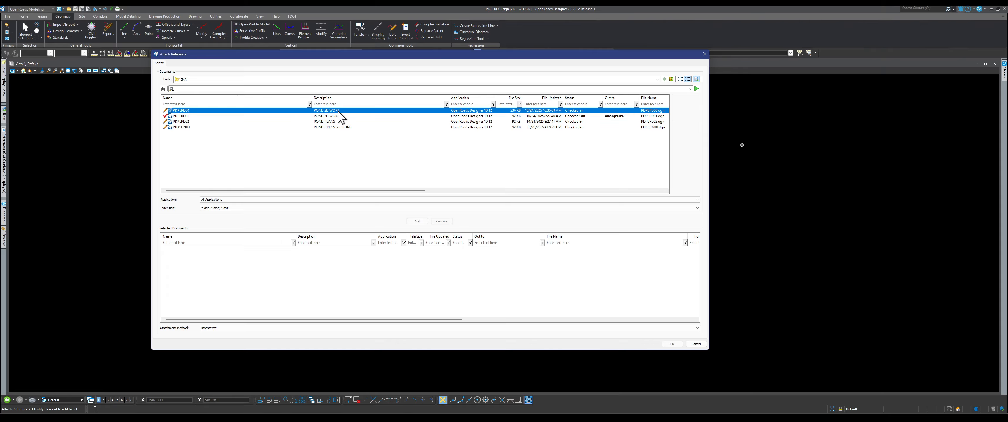
click(417, 221)
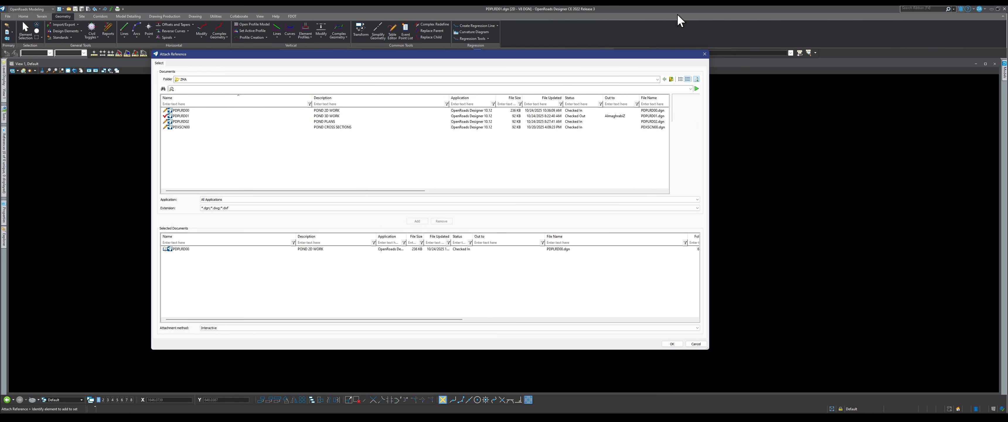
Step: Add the existing ground terrain file GDTMRD401.dgn from the project's Survey folder to the selected reference documents
click(671, 79)
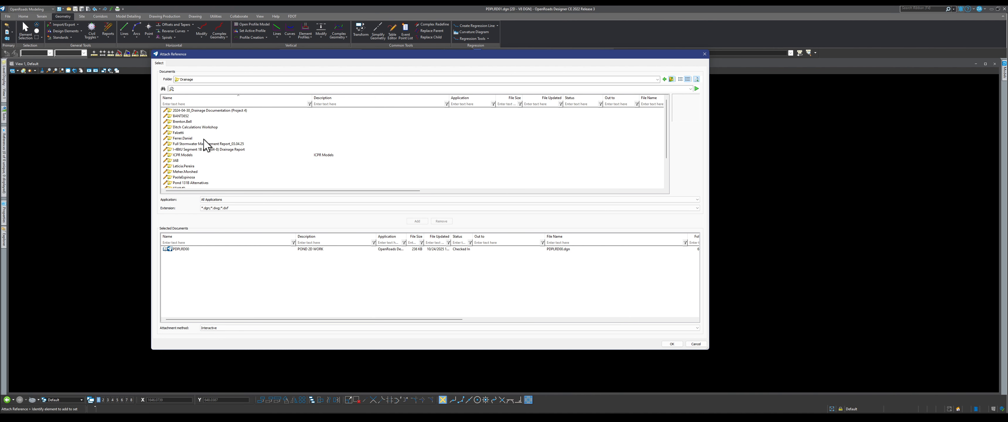
scroll(202, 145, down, 2)
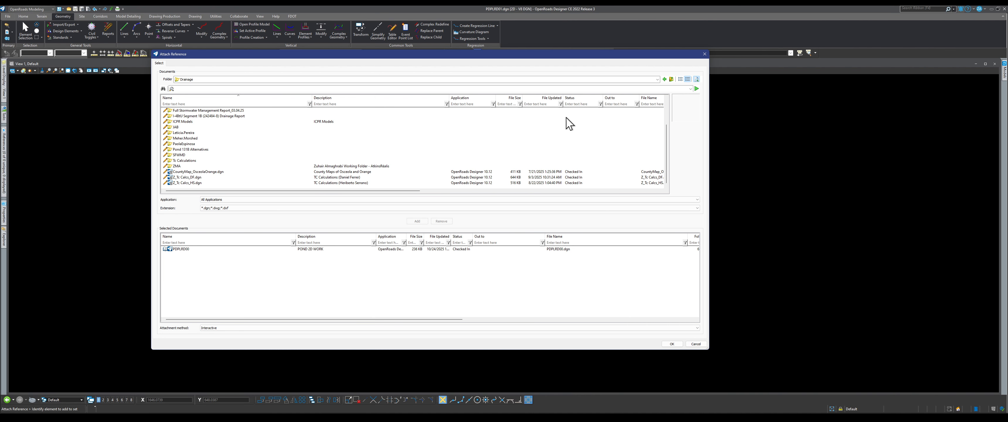
click(657, 79)
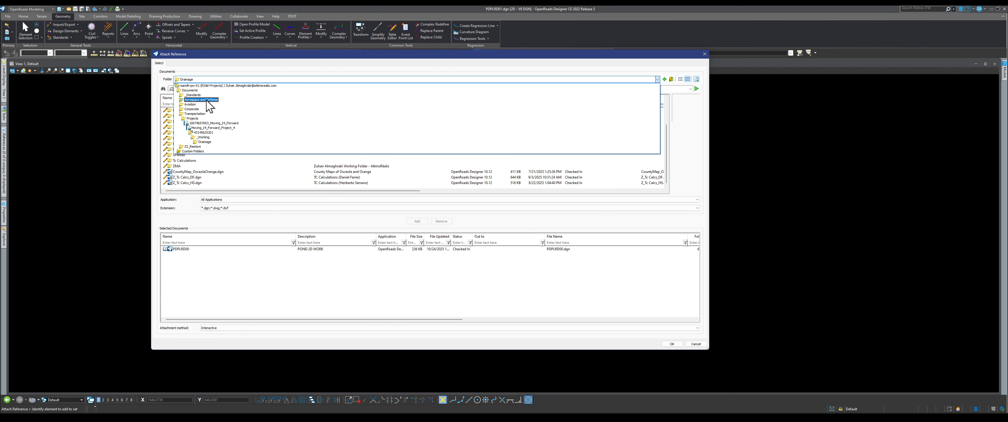
click(203, 133)
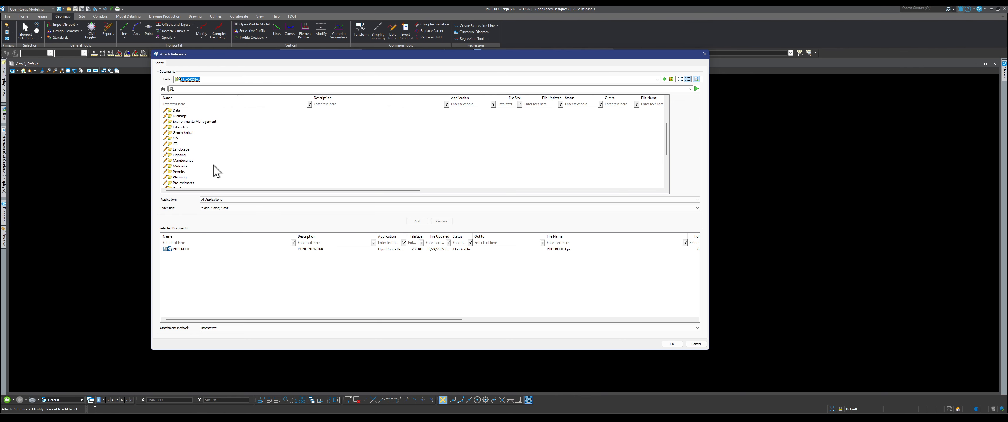
scroll(192, 173, down, 5)
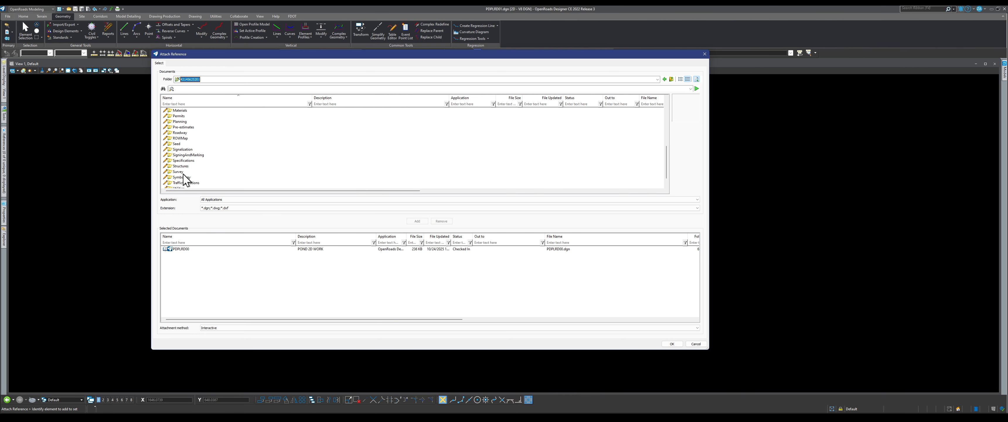
double_click(178, 172)
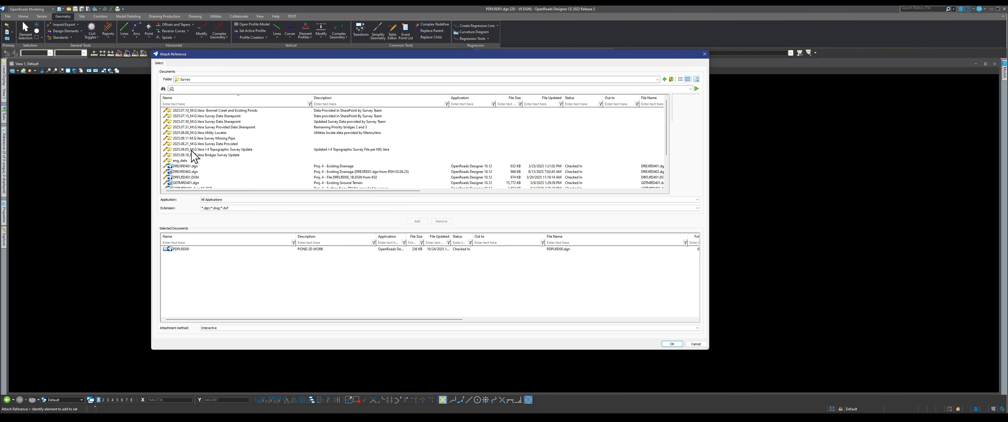
scroll(213, 173, down, 3)
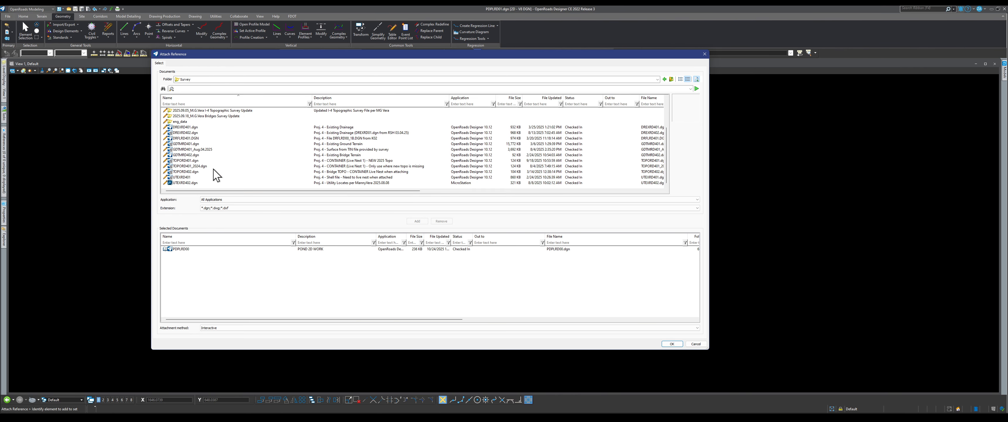
click(194, 144)
click(417, 221)
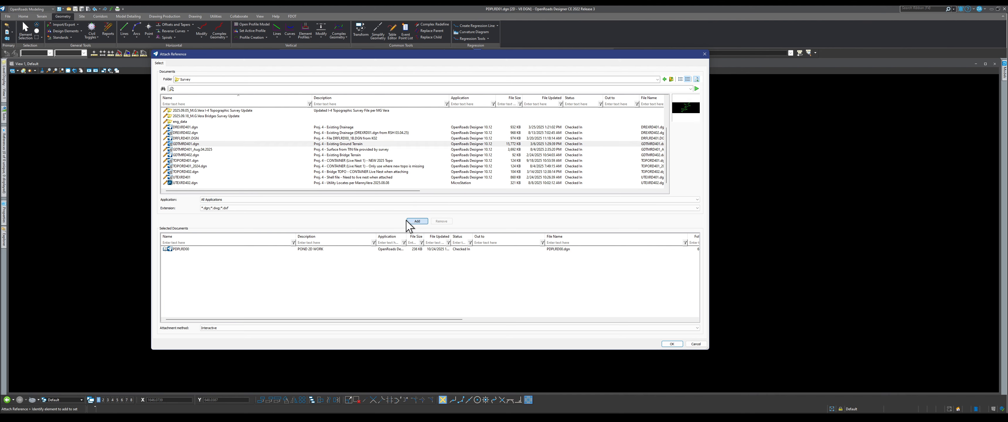
key(Return)
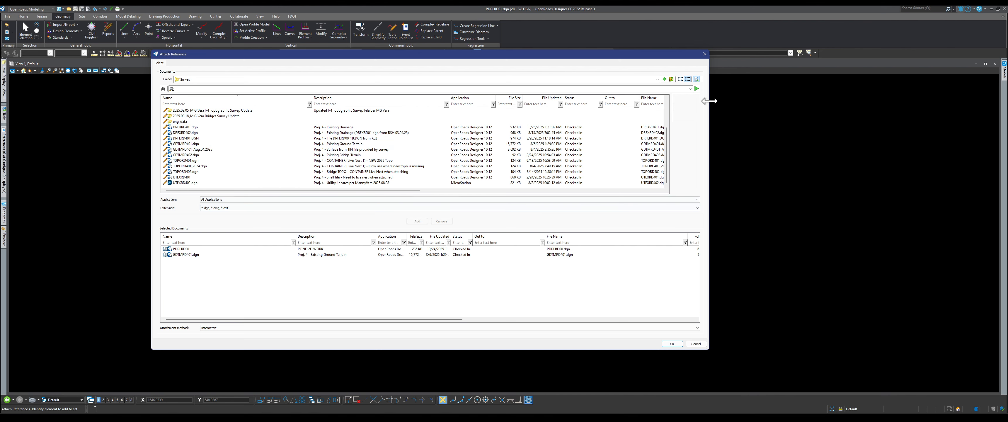
Step: Browse to the project's Roadway folder and add the mainline and ramps models, MODLRD401.dgn and MODLRD402.dgn, to the selected reference documents
click(671, 79)
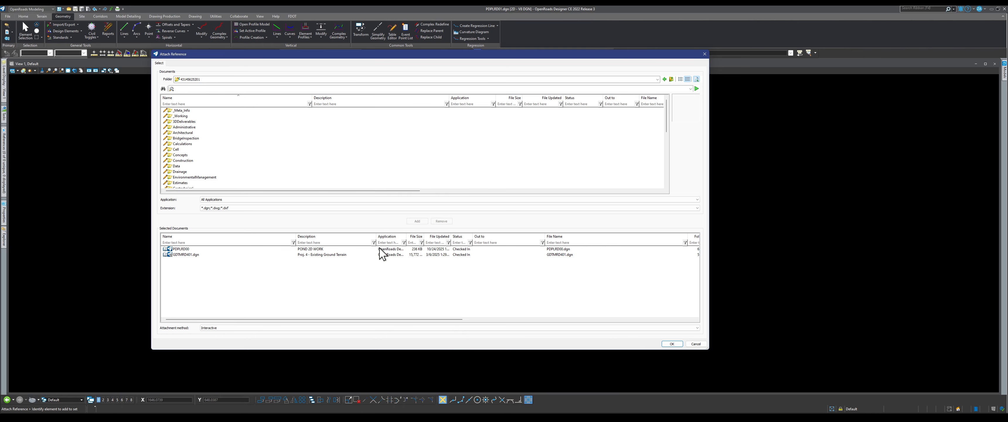
scroll(211, 149, down, 2)
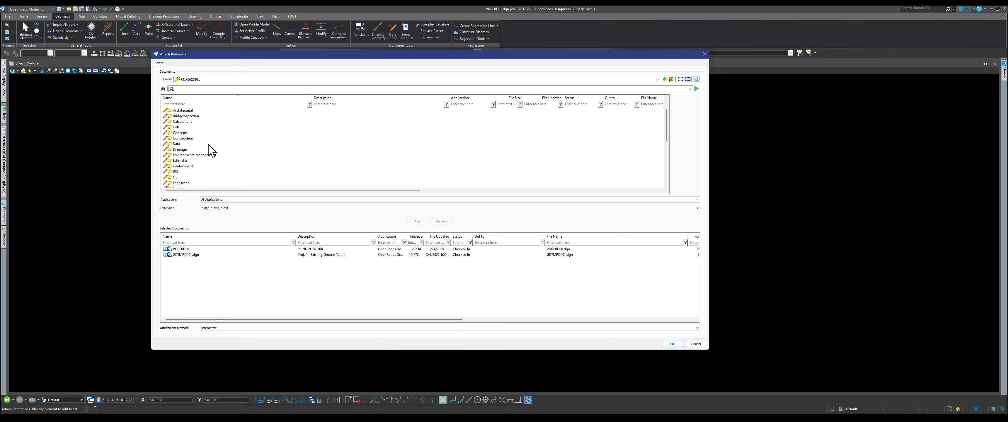
scroll(211, 149, down, 2)
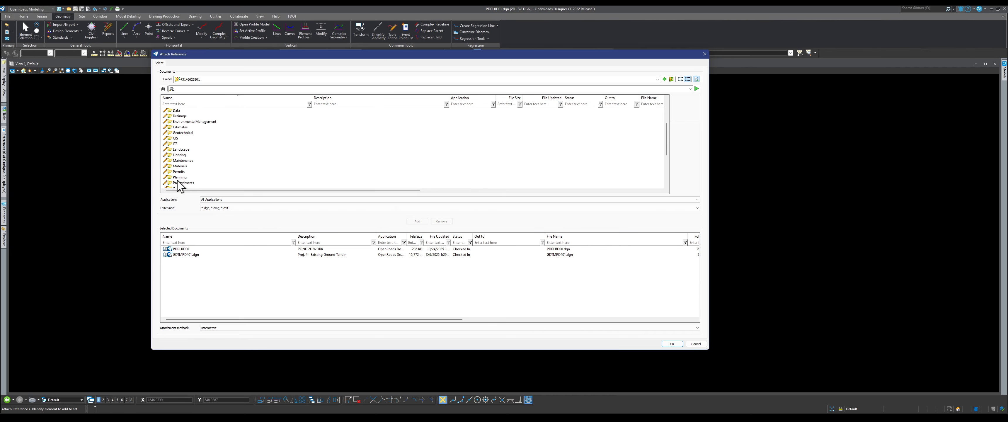
scroll(213, 159, down, 2)
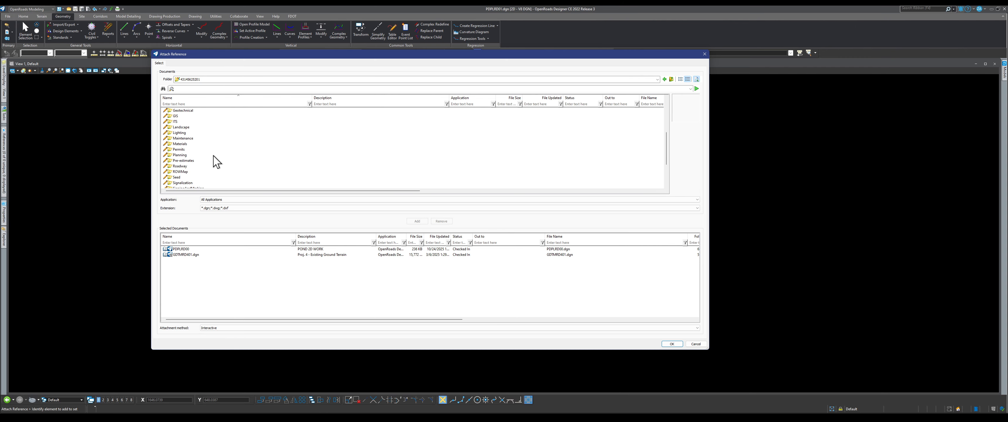
double_click(180, 165)
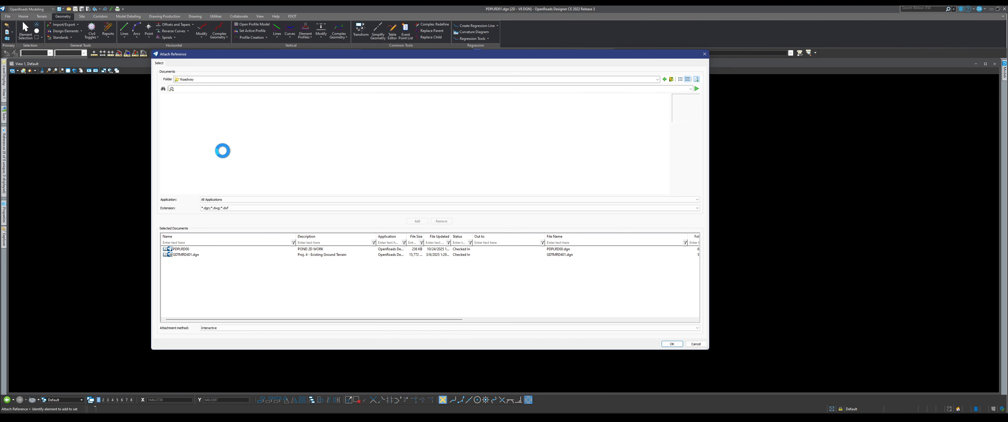
scroll(233, 161, down, 5)
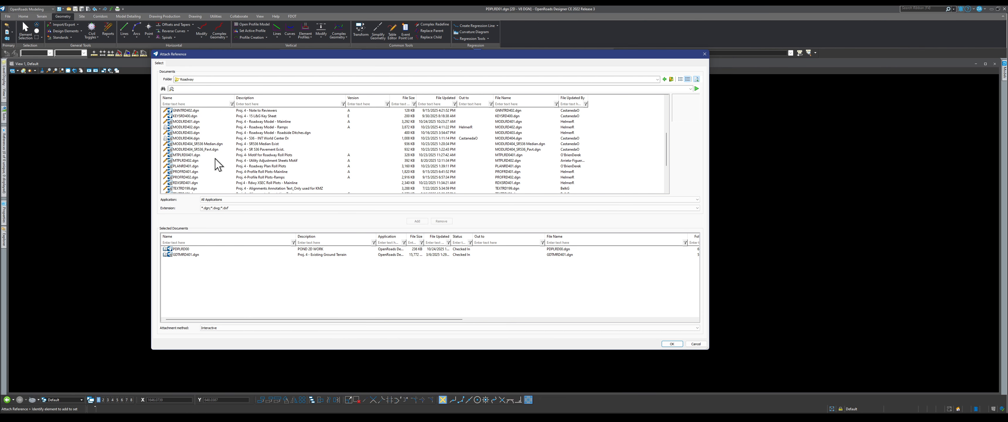
click(280, 122)
click(419, 221)
click(274, 127)
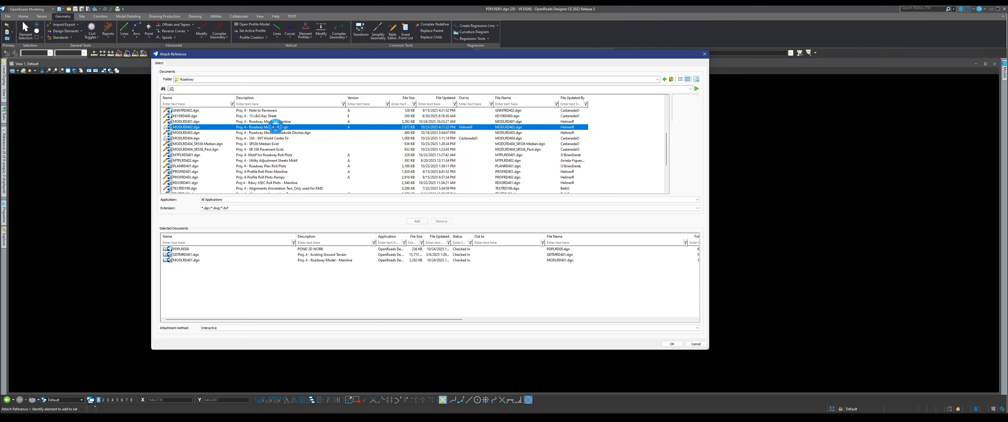
click(414, 221)
Step: Add the roadside ditches model MODLRD403.dgn and the World Center Dr model MODLRD404.dgn to the selected reference documents
click(276, 133)
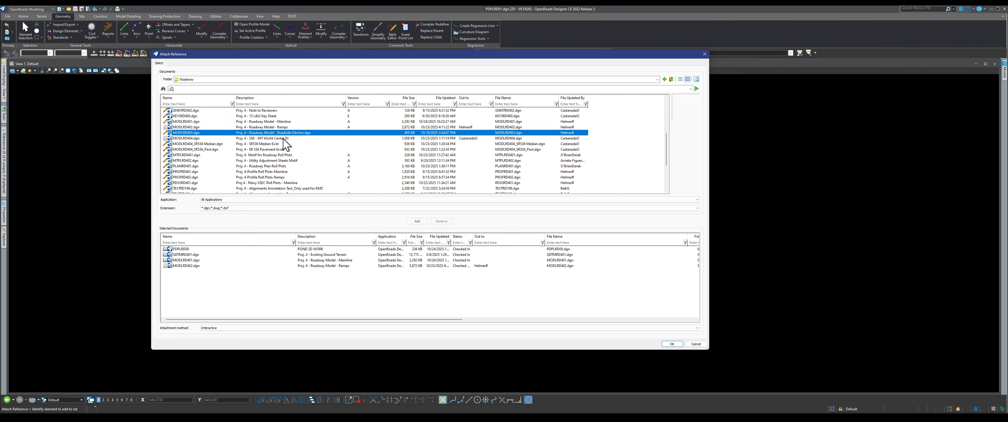
click(417, 221)
click(274, 139)
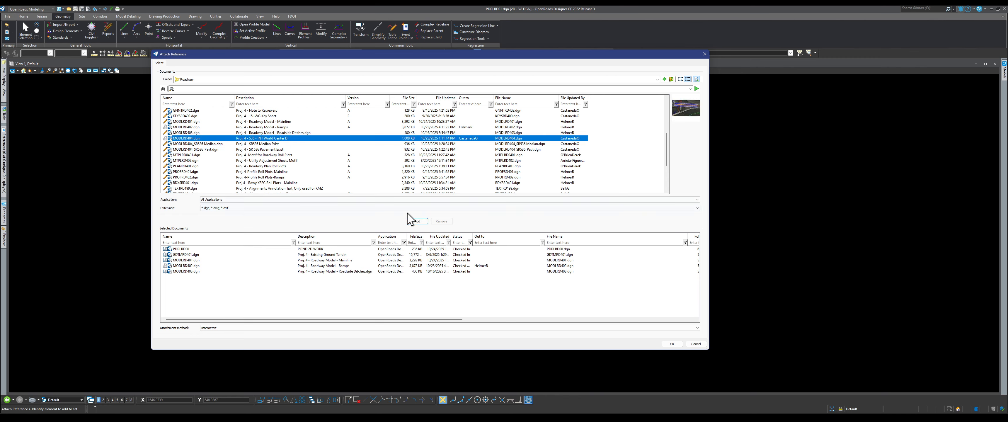
click(414, 222)
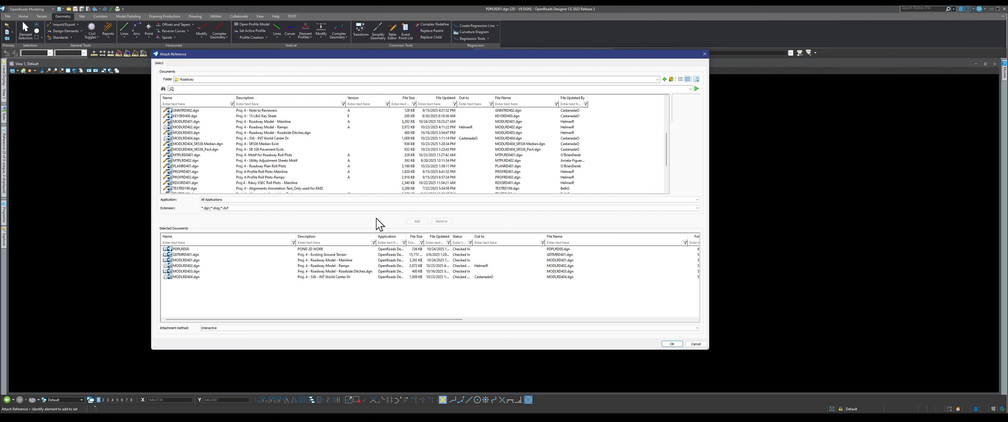
Step: Attach all the selected documents as references, accepting the Default model and No Nesting in the attachment properties
click(675, 344)
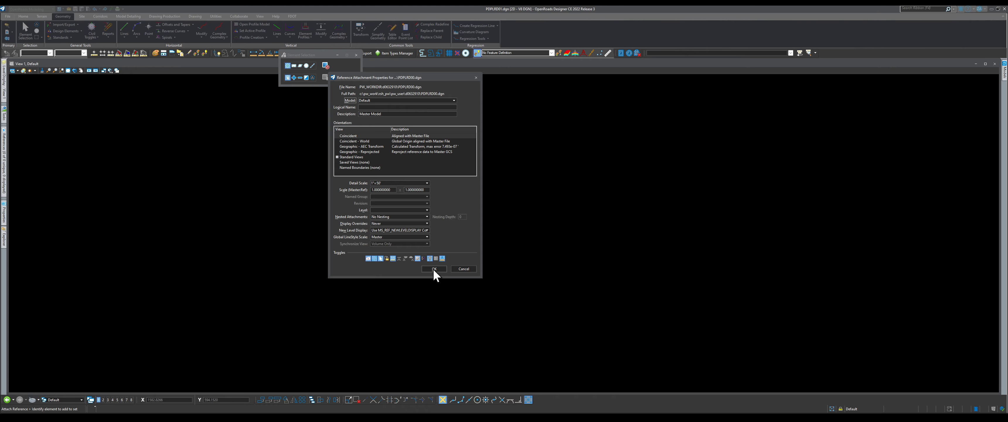
click(433, 269)
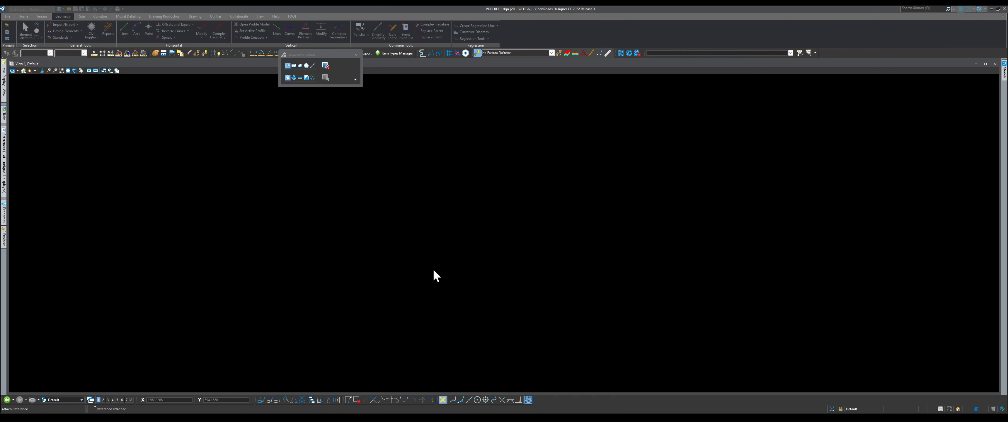
click(433, 270)
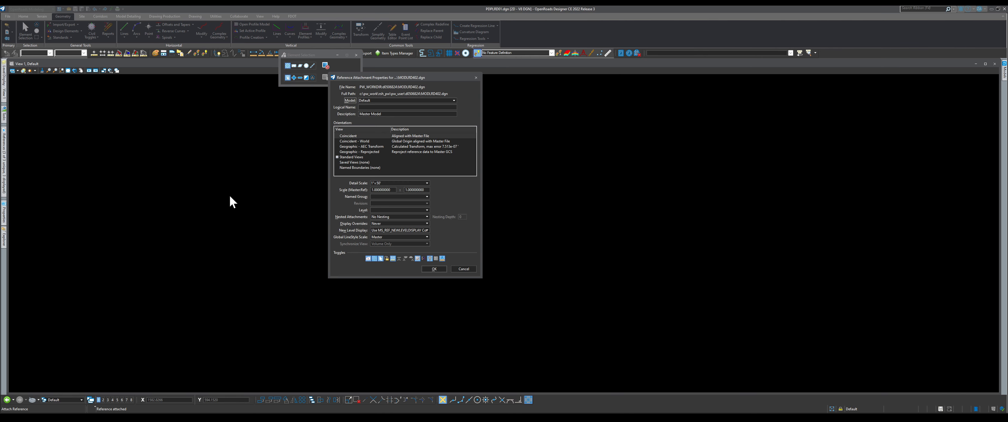
click(434, 268)
click(434, 269)
click(434, 268)
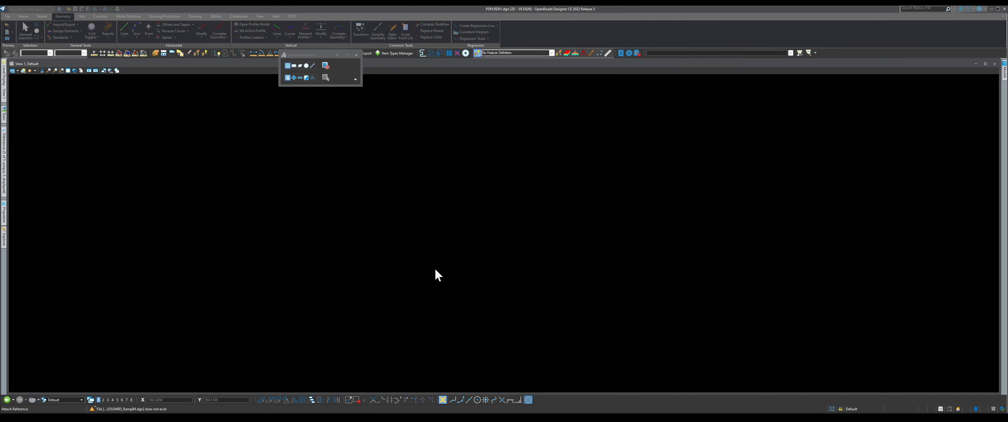
Step: Fit the view to all references, identify which file holds the stray lines far from the project, and return to the pond area
click(69, 70)
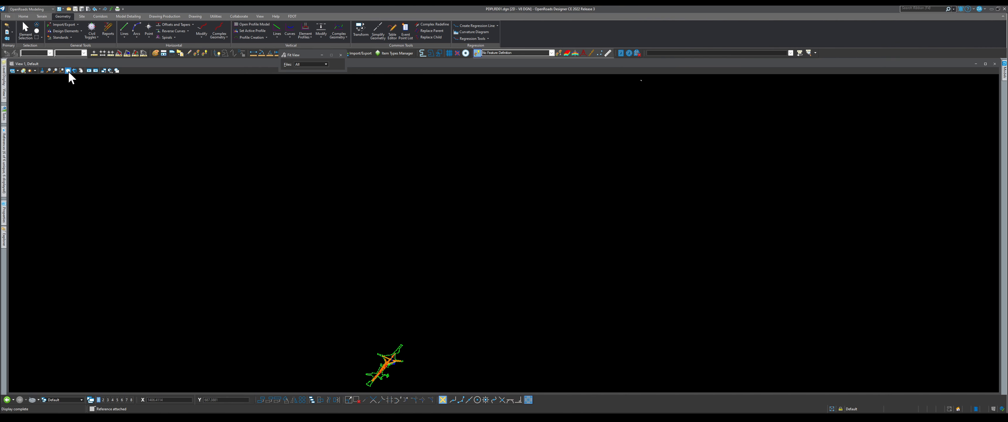
click(581, 86)
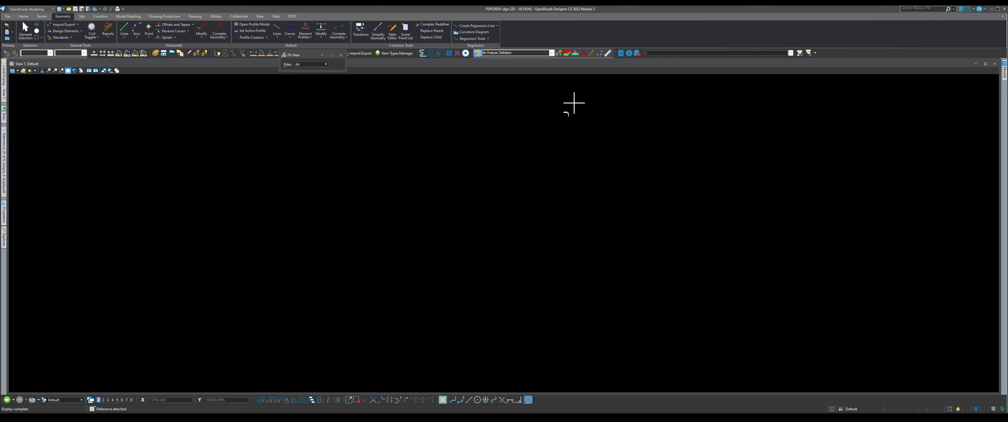
scroll(563, 114, up, 10)
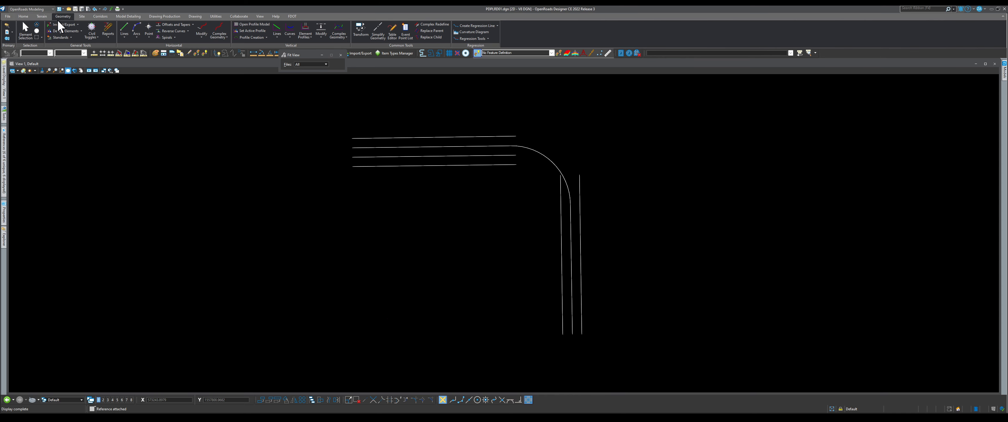
click(26, 32)
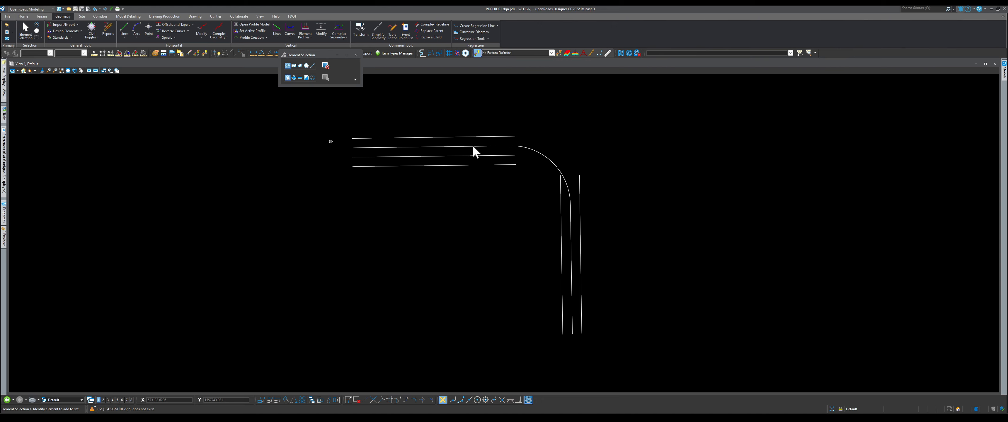
mouse_move(433, 140)
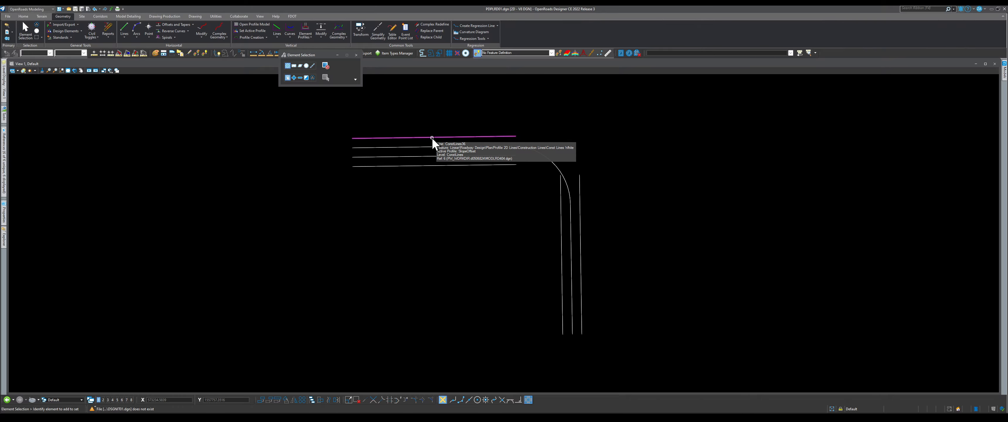
scroll(432, 138, down, 5)
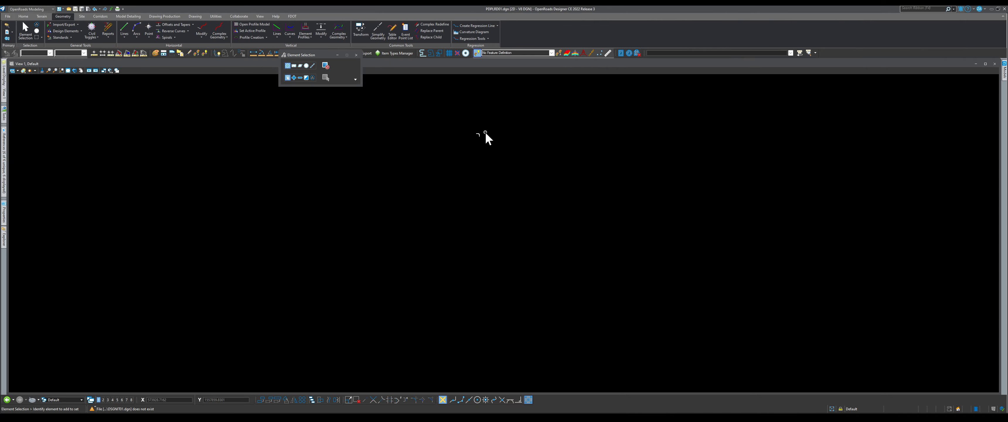
scroll(405, 223, up, 5)
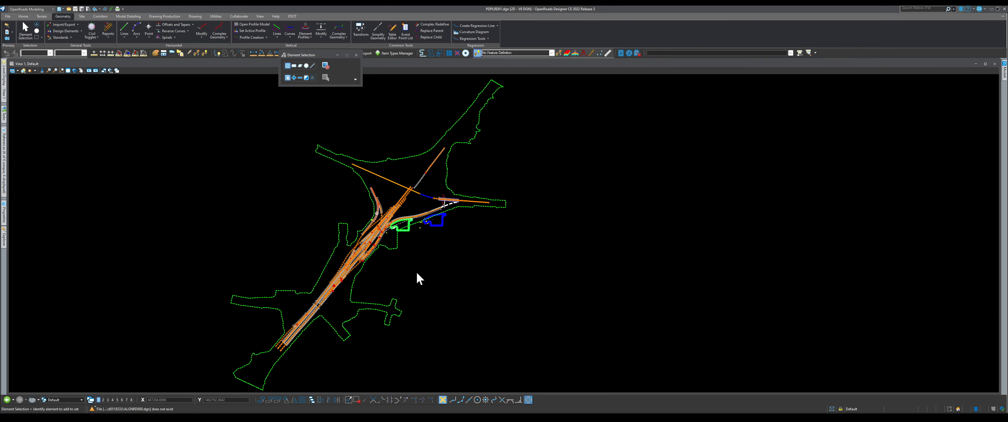
scroll(405, 253, up, 1)
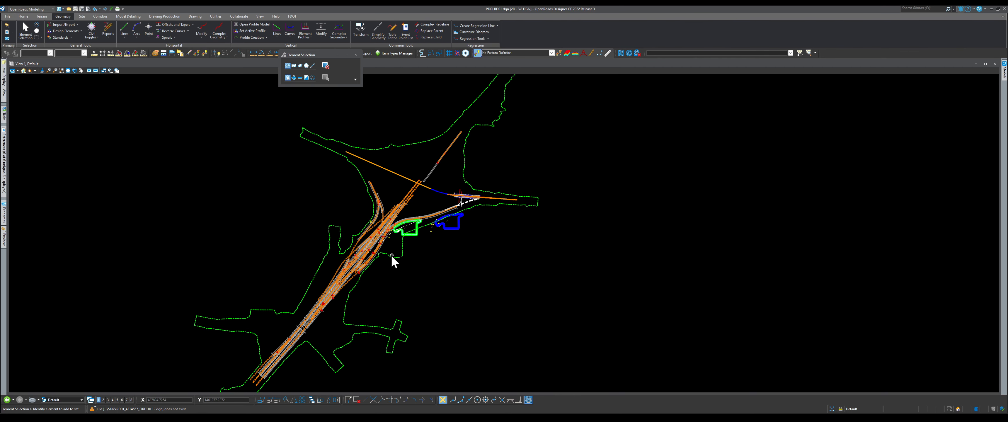
scroll(391, 255, up, 3)
Step: Check which models the 3D pond file contains and inspect the referenced existing ground terrain boundary
click(67, 398)
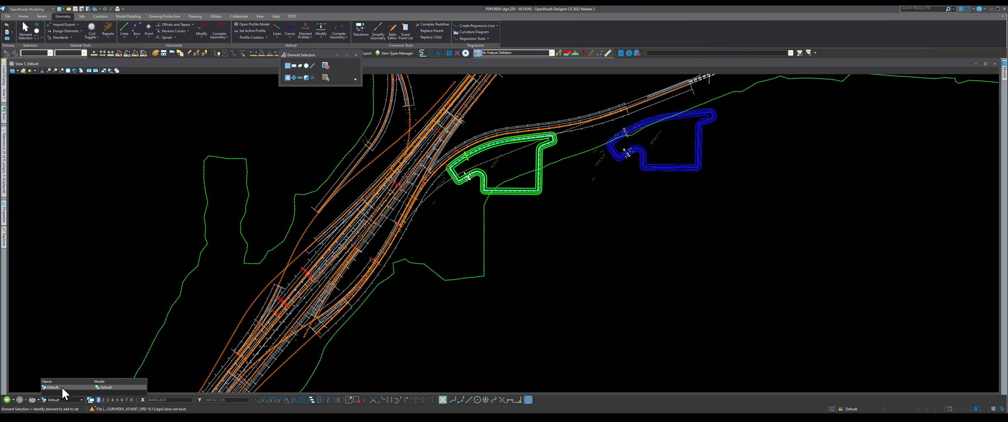
click(122, 212)
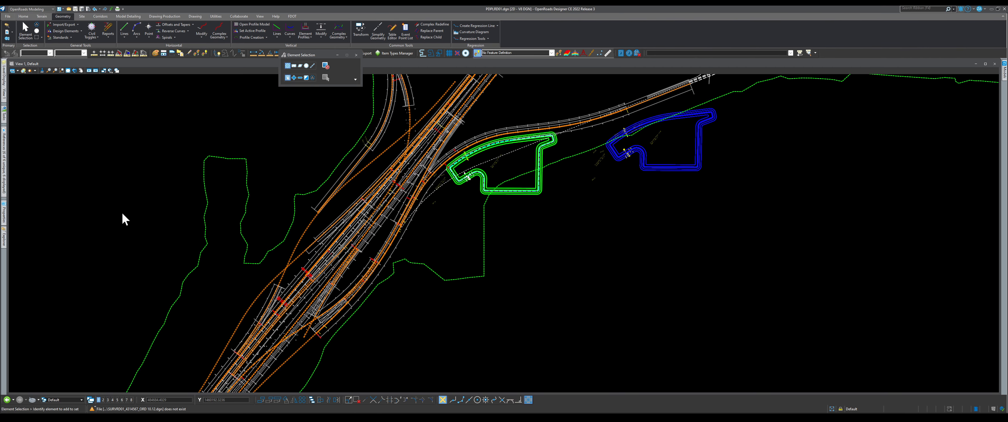
click(246, 201)
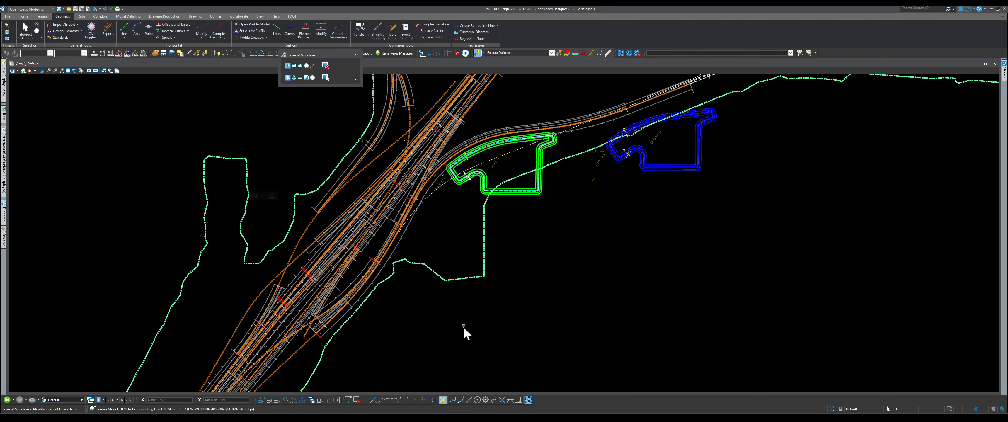
scroll(460, 332, down, 4)
click(486, 334)
scroll(391, 236, up, 3)
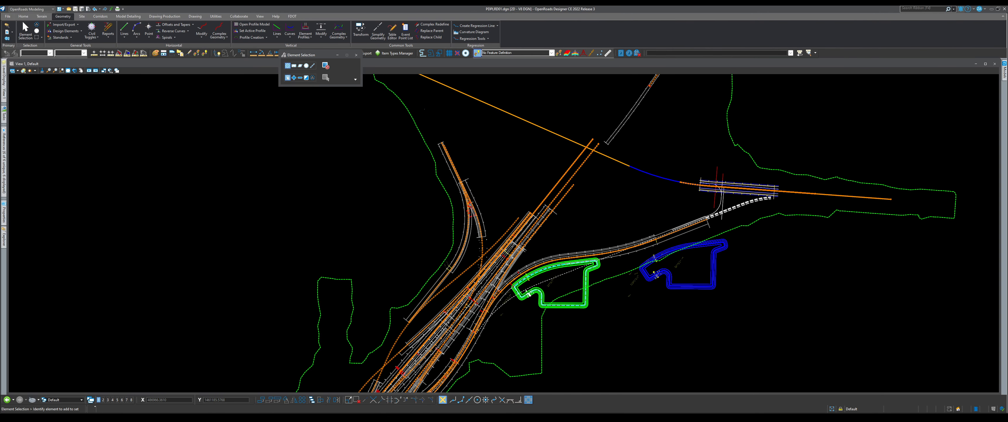
Step: Draw a temporary diagonal civil line in the empty area west of the roadway
click(126, 26)
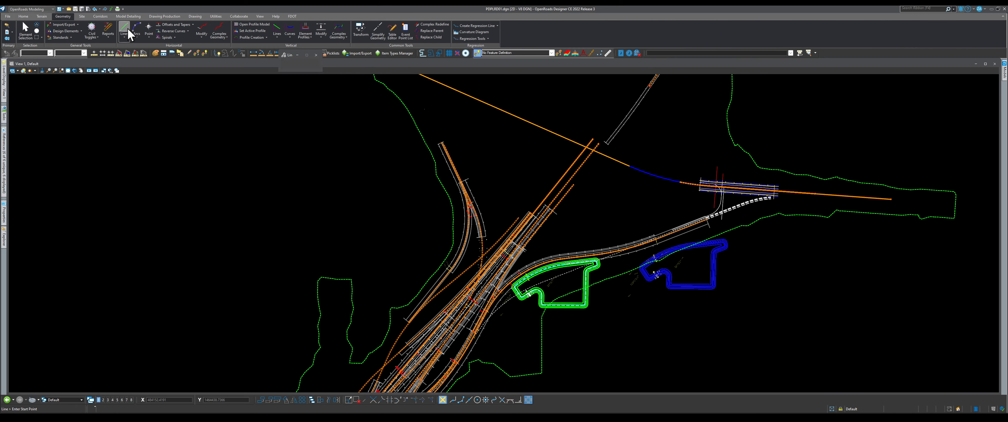
click(364, 272)
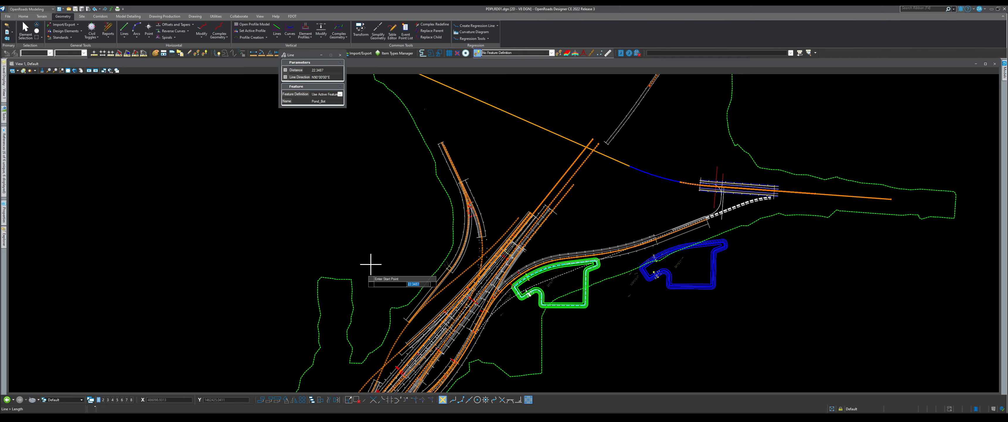
click(420, 191)
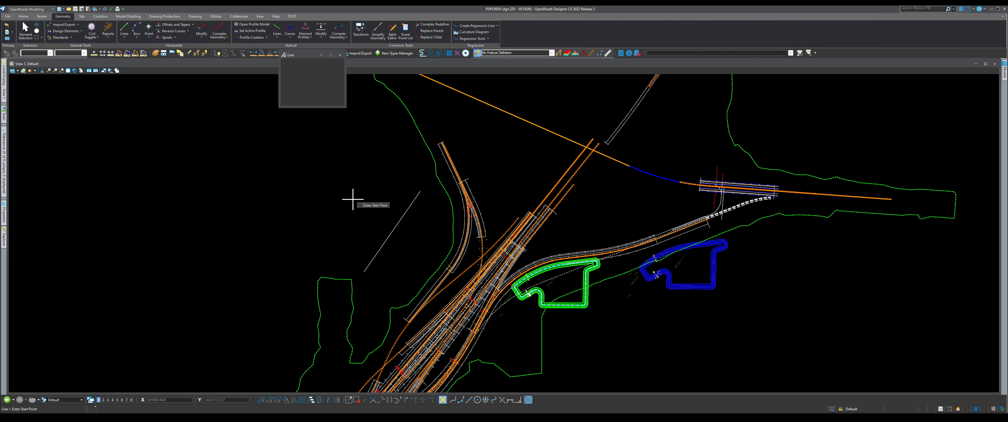
Step: Give the temporary line a constant-elevation profile at elevation 25
click(307, 38)
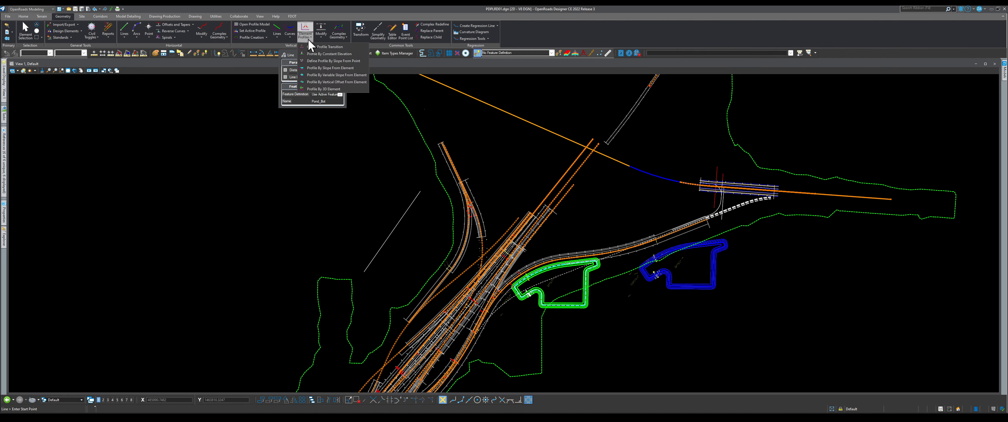
click(339, 54)
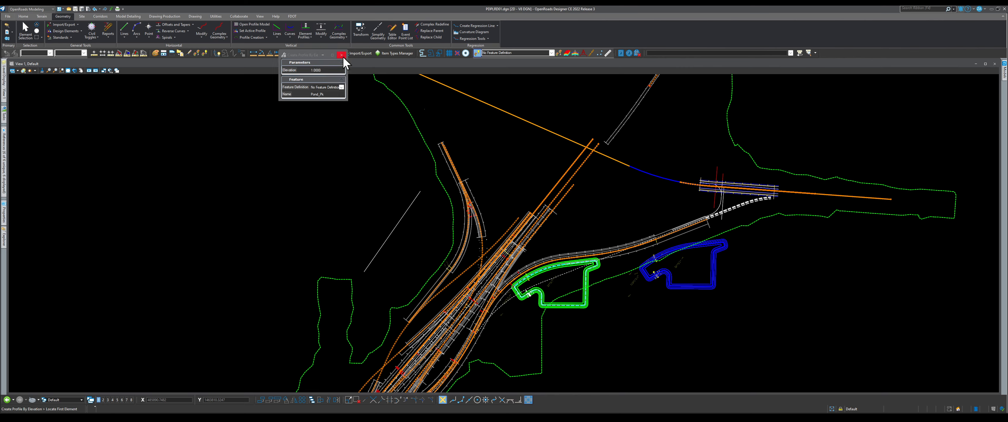
click(325, 70)
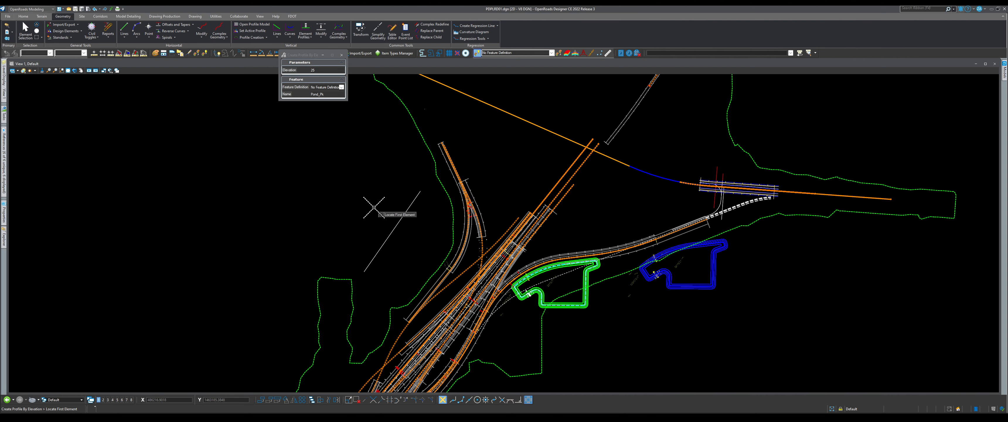
click(401, 220)
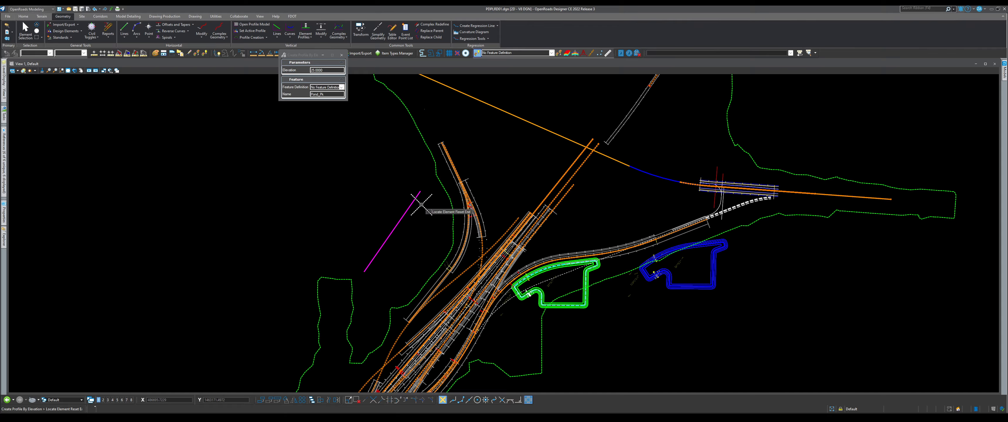
click(404, 231)
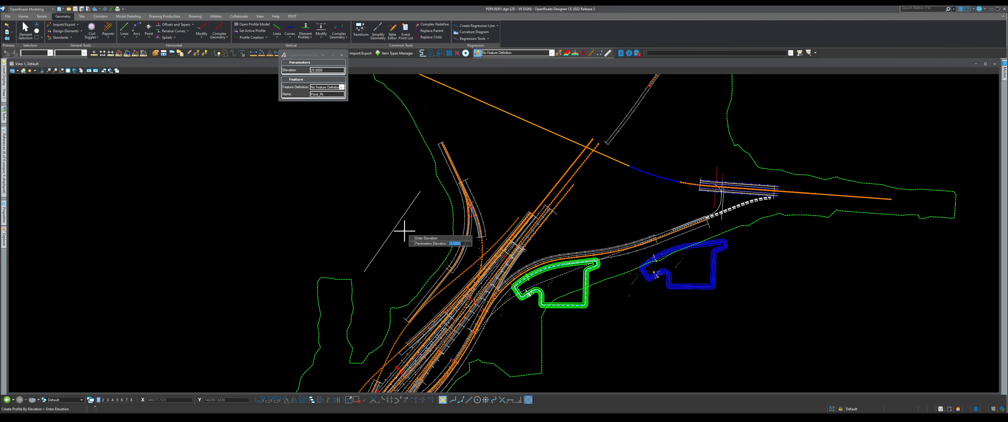
click(404, 230)
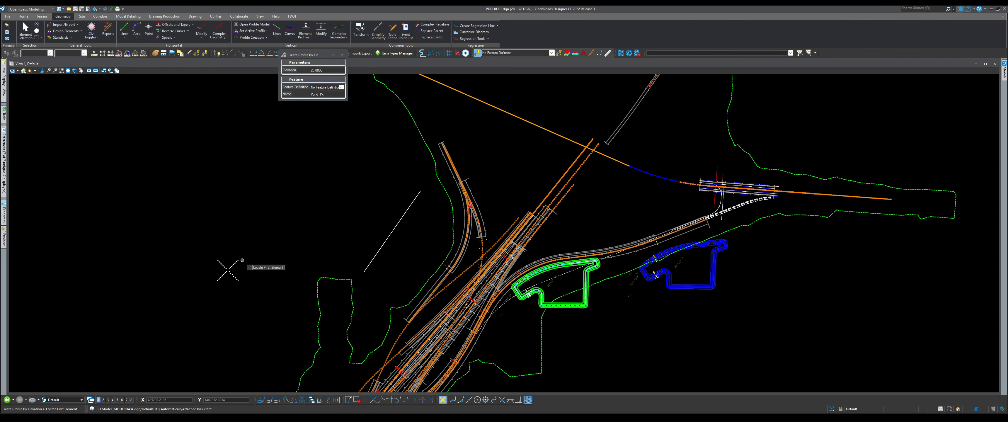
Step: Delete the temporary diagonal civil line west of the roadway and save the file
click(80, 399)
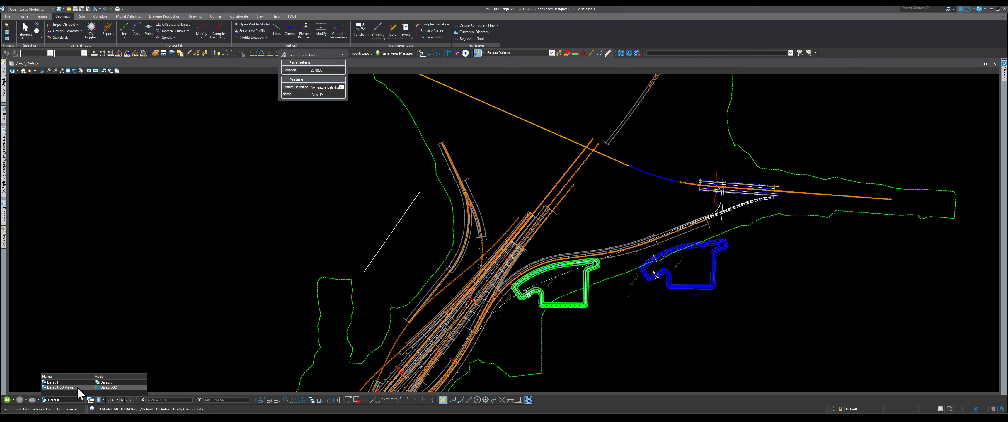
click(24, 28)
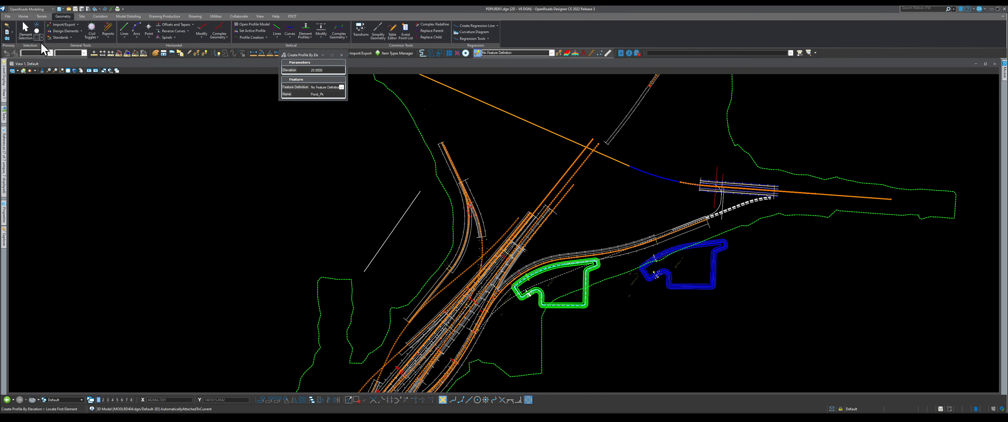
click(36, 35)
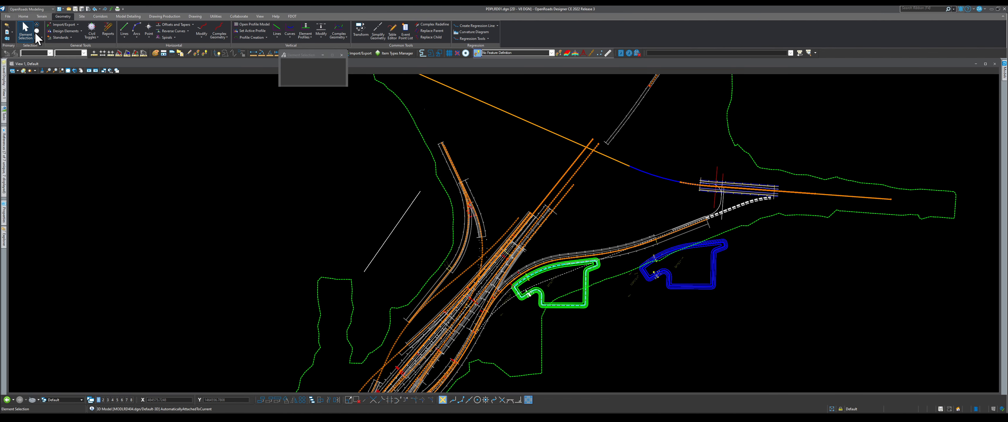
click(396, 225)
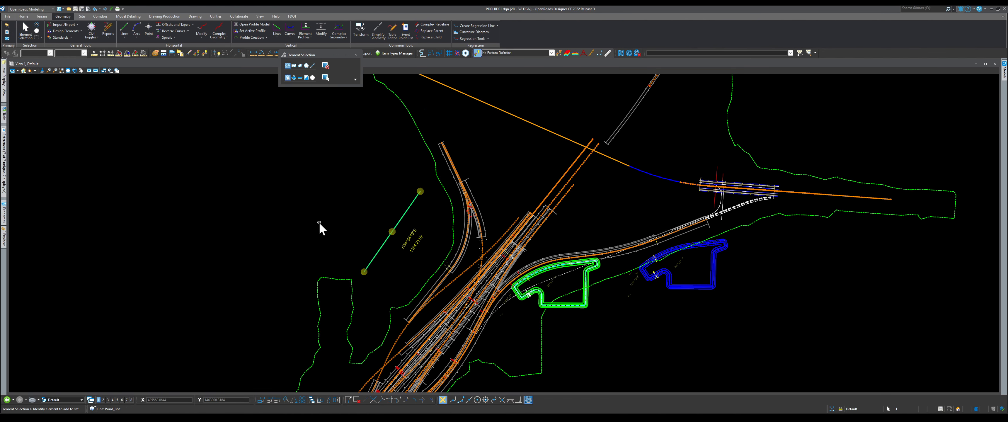
key(Delete)
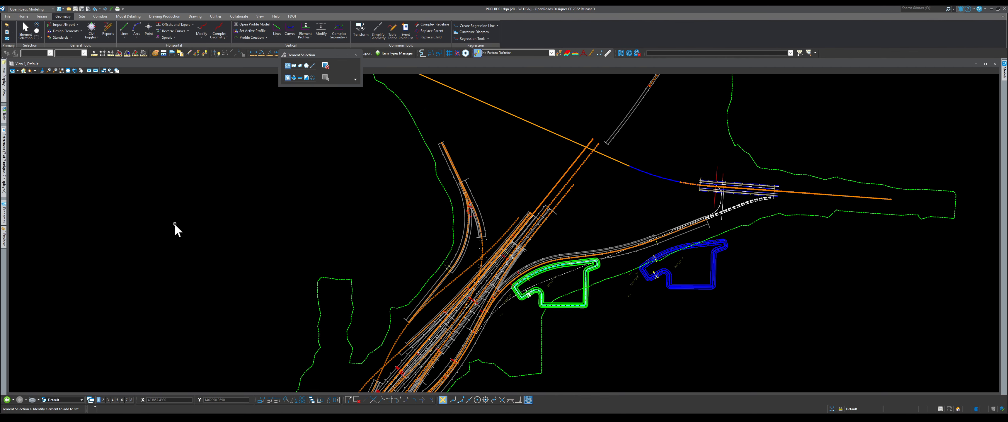
key(ctrl+s)
Step: Switch to the two-view Plan/3D layout and frame both ponds in the plan view
right_click(347, 183)
mouse_move(396, 198)
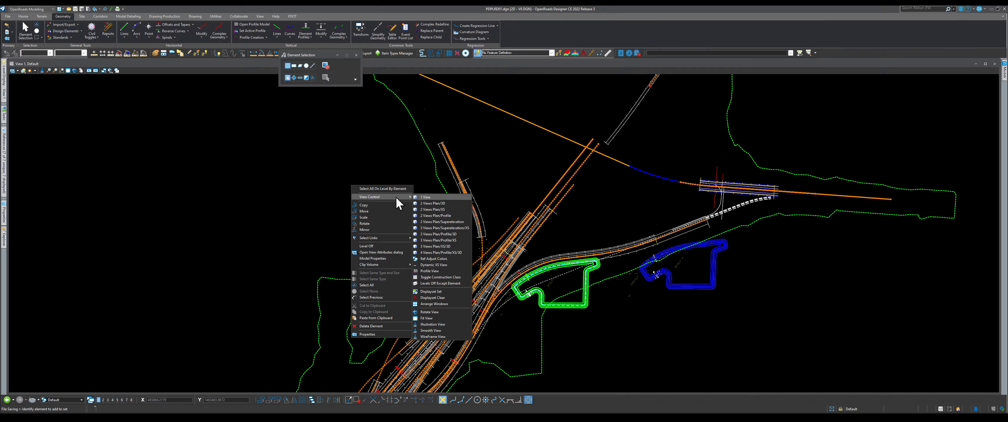
click(443, 204)
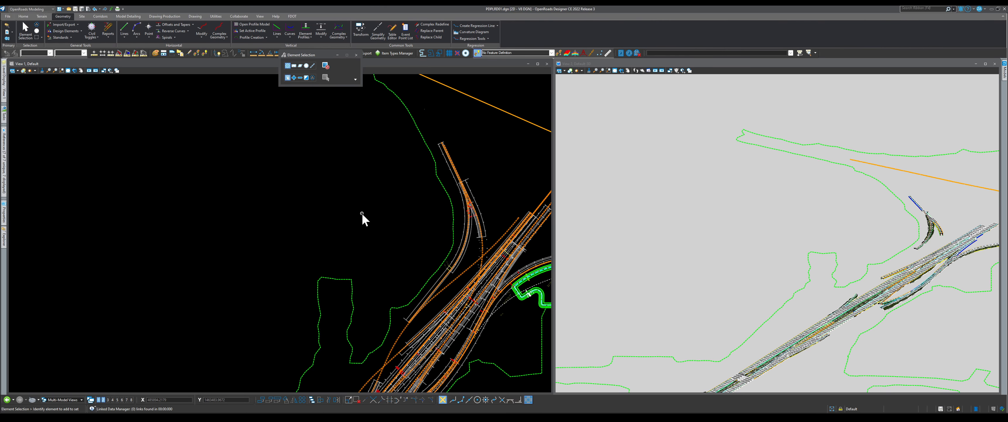
scroll(225, 208, down, 4)
scroll(433, 237, up, 4)
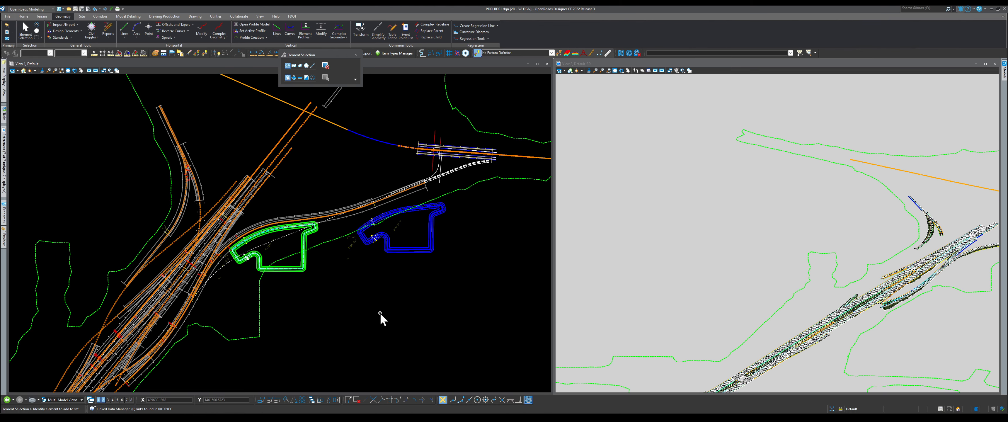
Step: Hide the four MODLRD roadway references and the GDTMRD401 terrain reference in the plan view
click(4, 141)
click(193, 120)
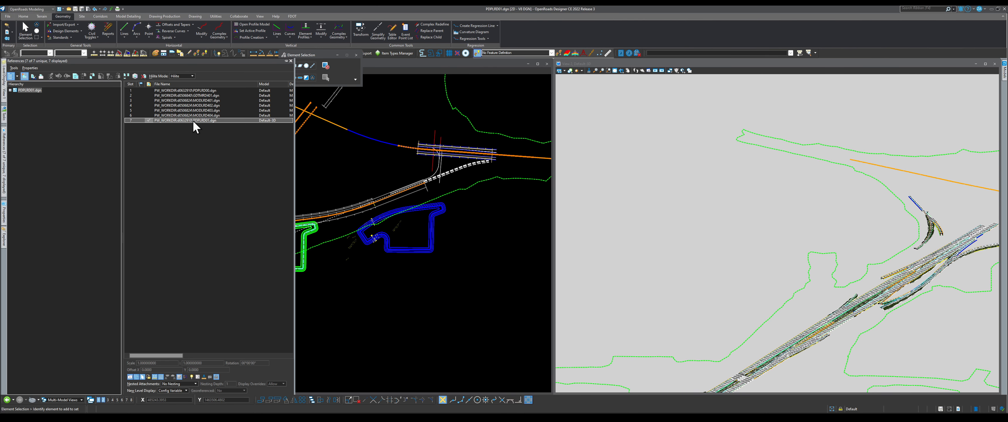
click(212, 116)
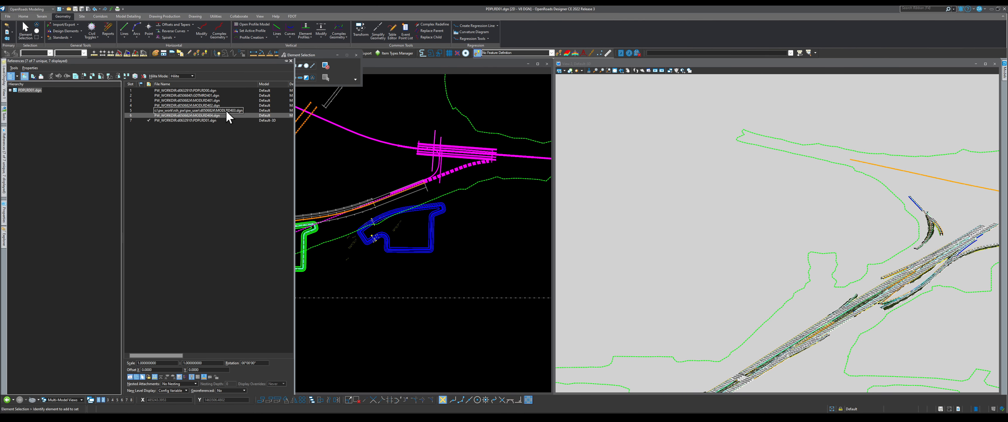
drag(219, 114, 219, 101)
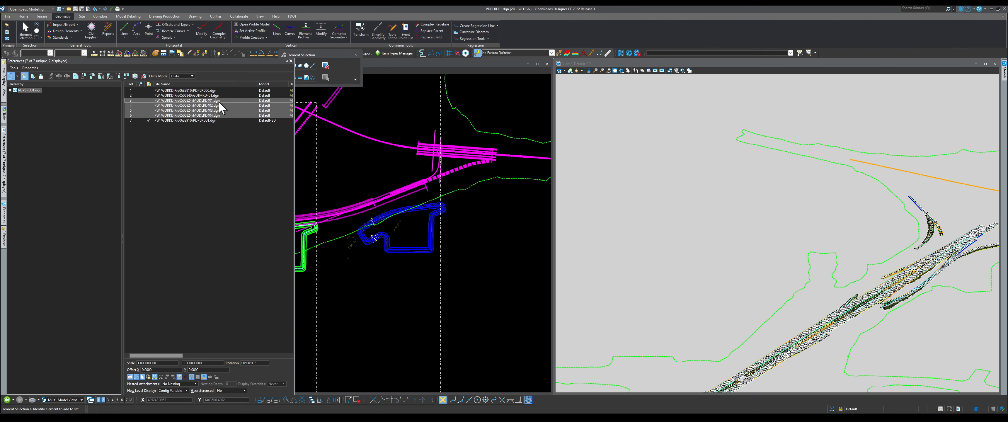
click(130, 376)
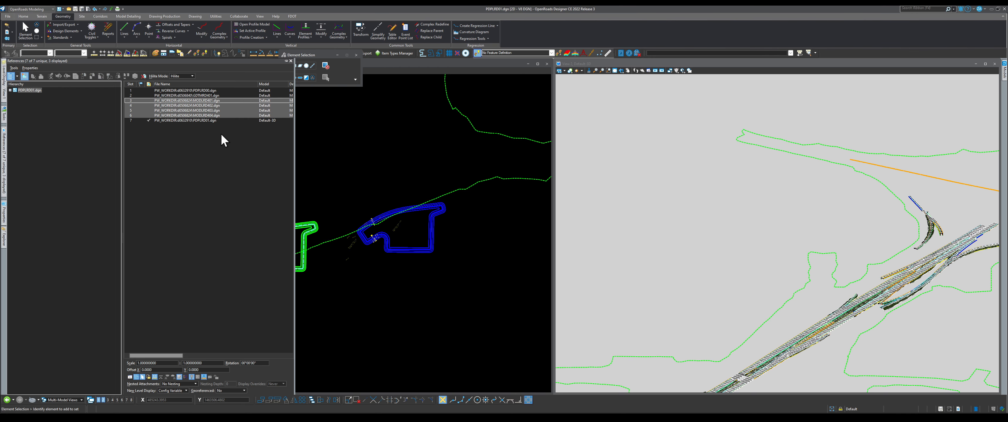
click(215, 96)
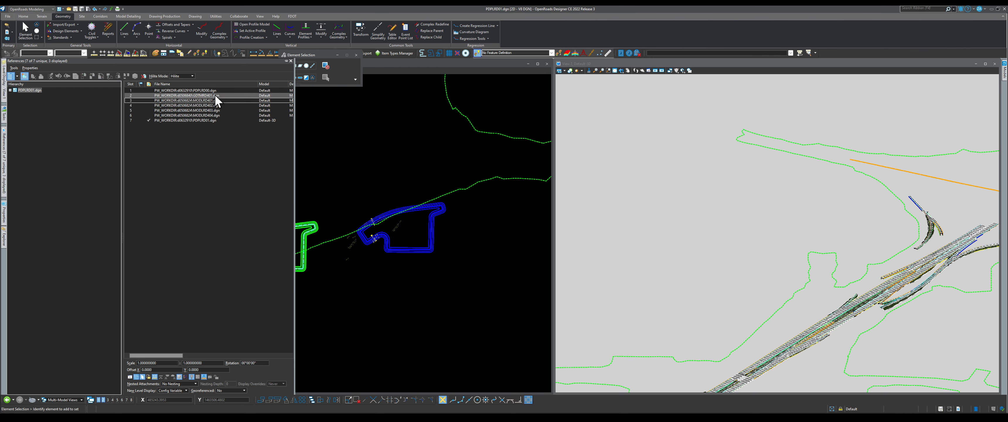
click(130, 376)
click(213, 120)
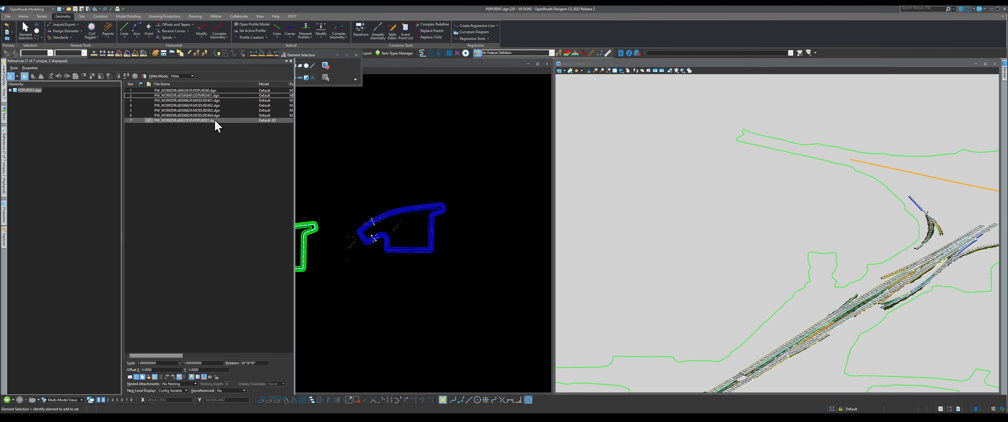
Step: Examine the linework of the green and blue ponds from the first reference, and compare the plan with the 3D view
click(216, 90)
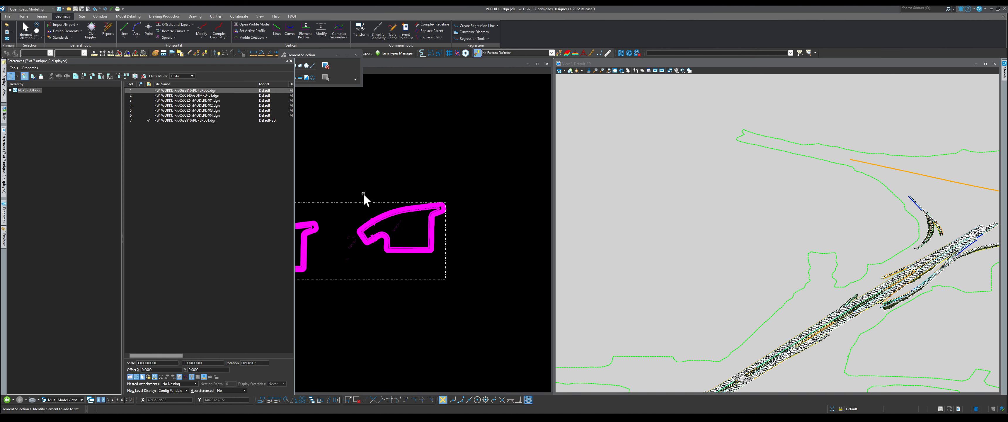
scroll(410, 224, up, 3)
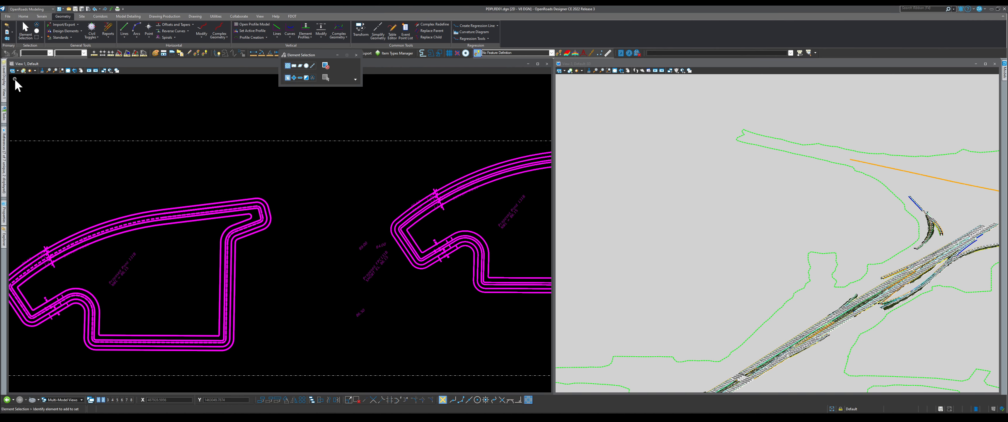
mouse_move(4, 80)
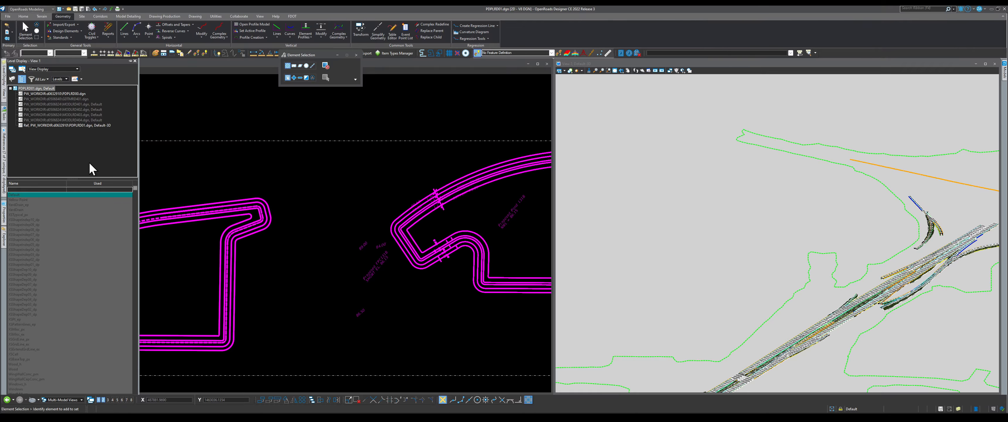
mouse_move(4, 165)
click(172, 251)
scroll(325, 232, down, 3)
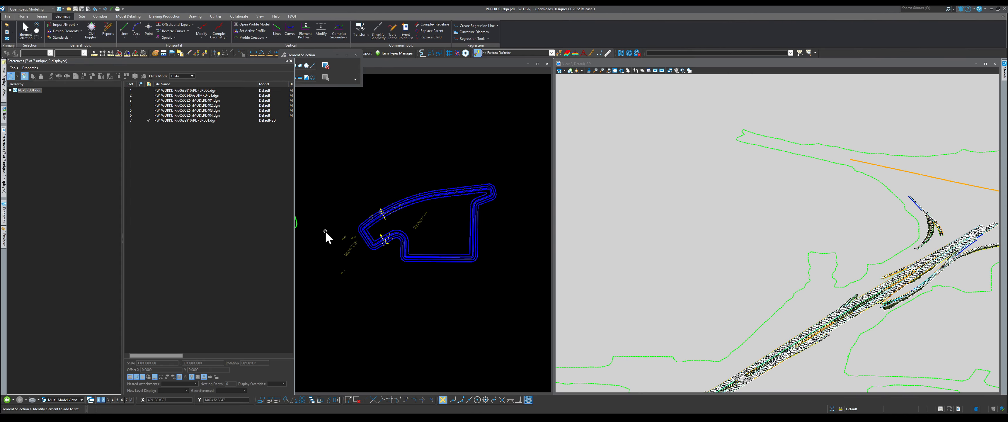
scroll(391, 231, up, 3)
scroll(444, 212, down, 3)
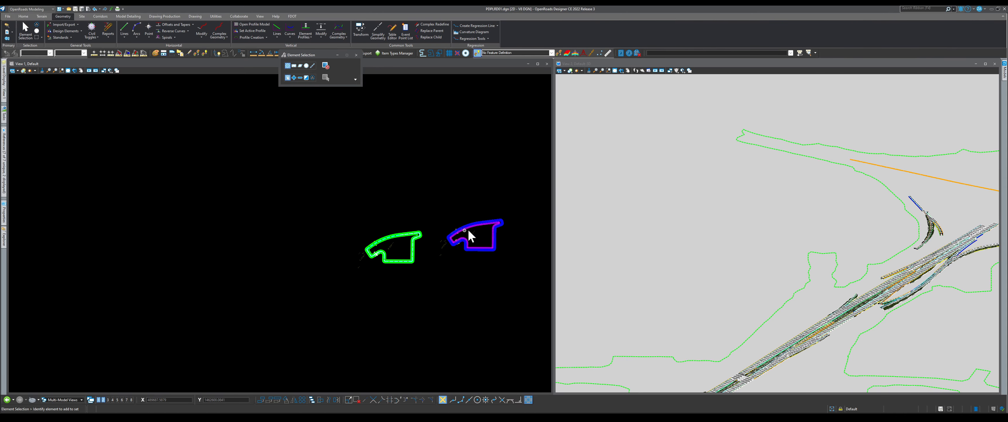
scroll(495, 235, up, 3)
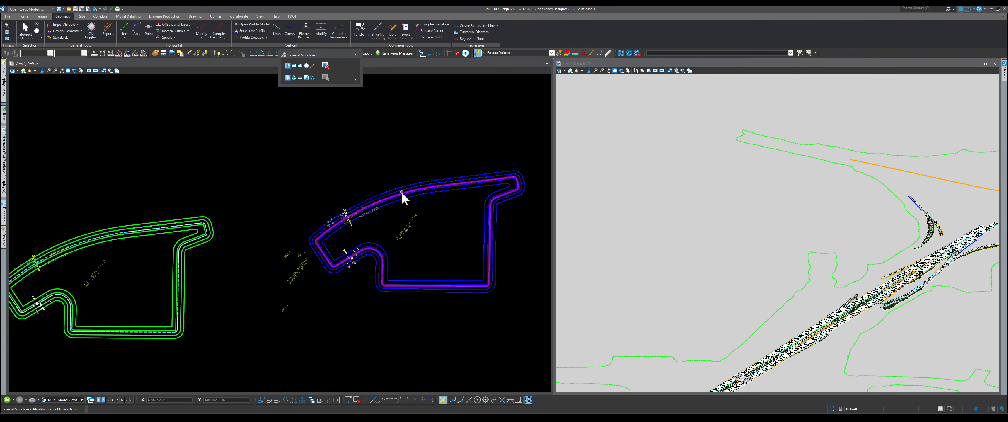
scroll(402, 195, down, 3)
scroll(341, 202, up, 1)
scroll(341, 202, up, 3)
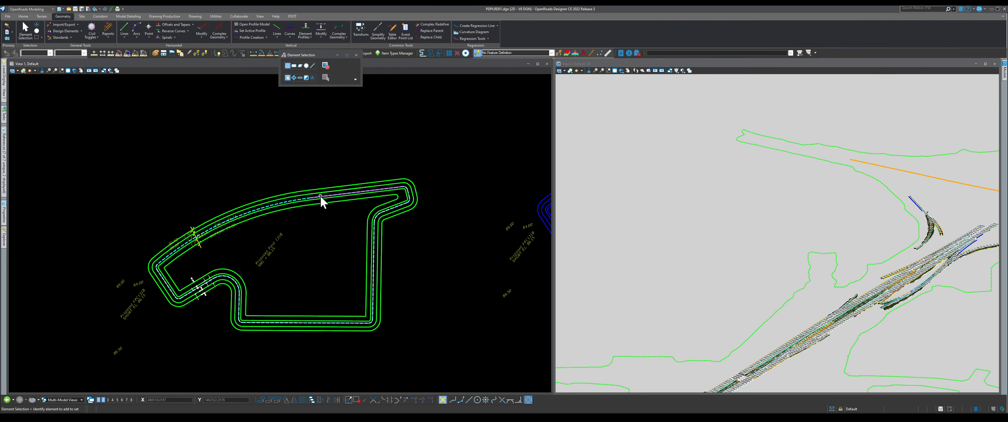
scroll(79, 160, down, 2)
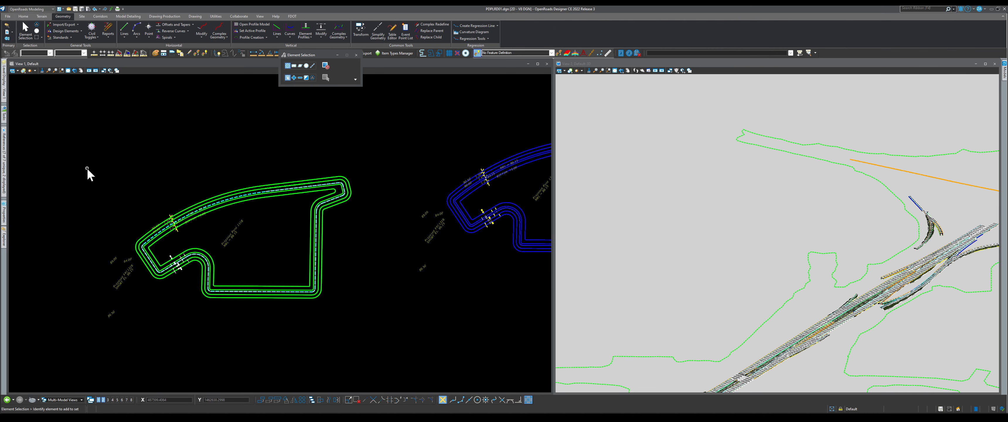
scroll(135, 203, up, 3)
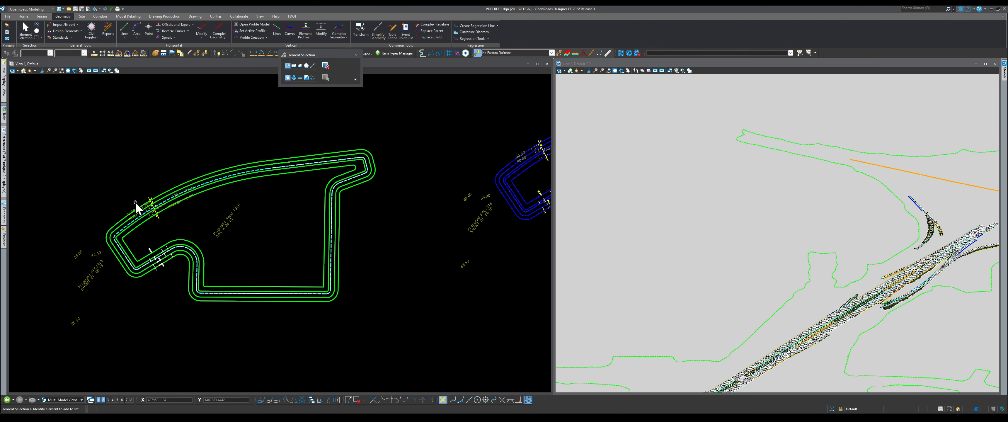
scroll(193, 237, down, 1)
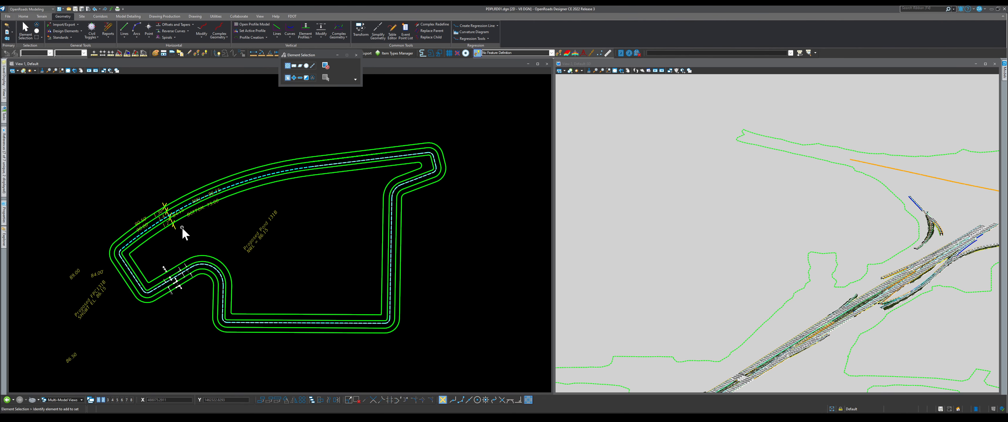
scroll(727, 207, down, 4)
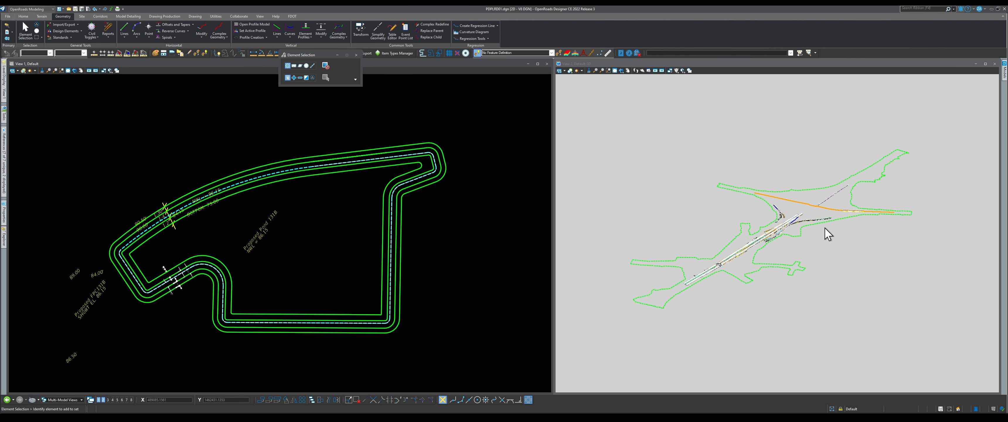
scroll(827, 234, up, 2)
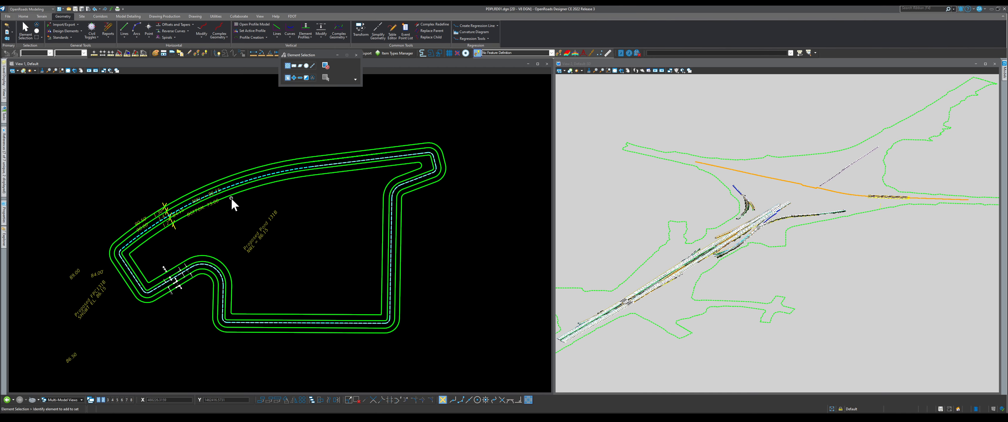
Step: Select all linework of the green referenced pond and copy it in place into the active file
click(329, 171)
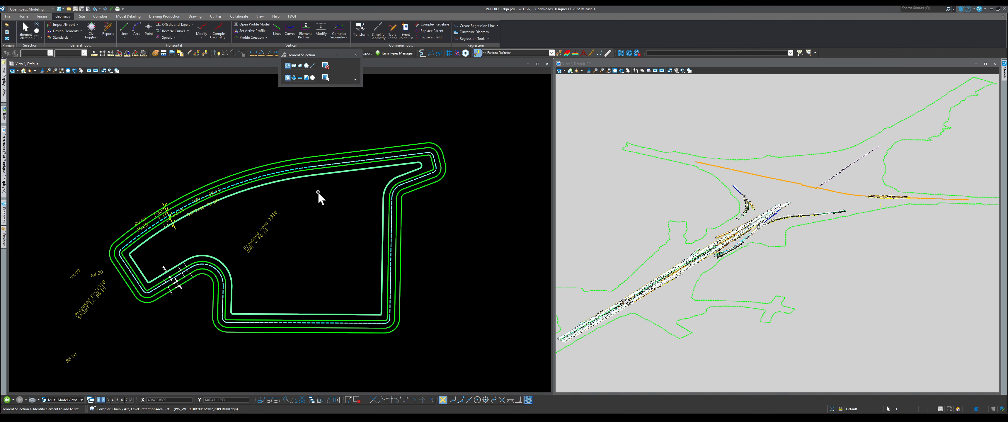
scroll(318, 191, up, 5)
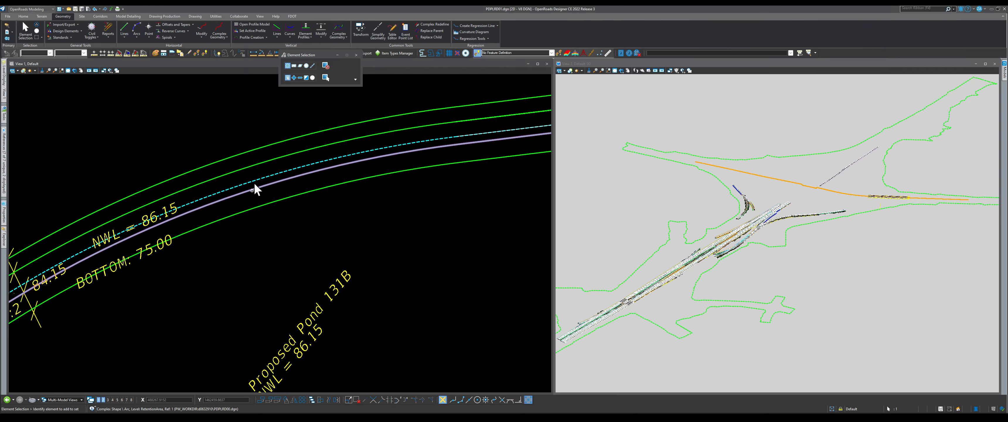
click(254, 180)
click(256, 164)
scroll(224, 170, down, 3)
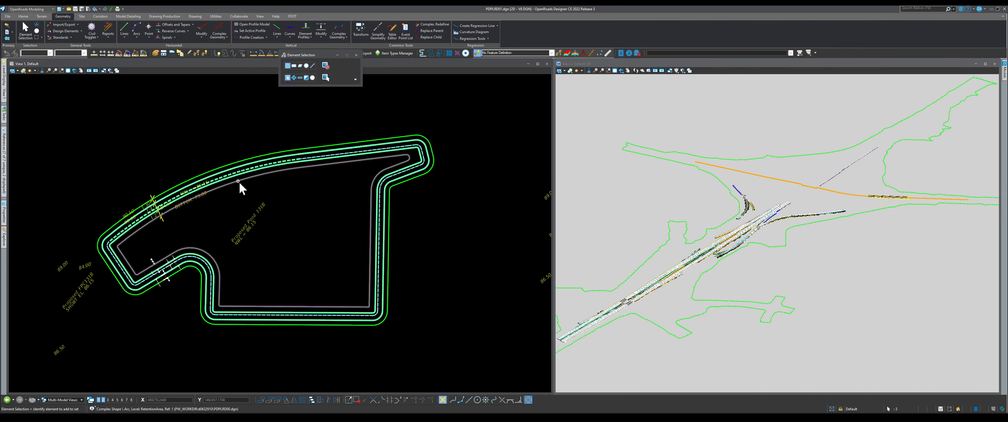
scroll(235, 179, down, 3)
drag(112, 121, 331, 308)
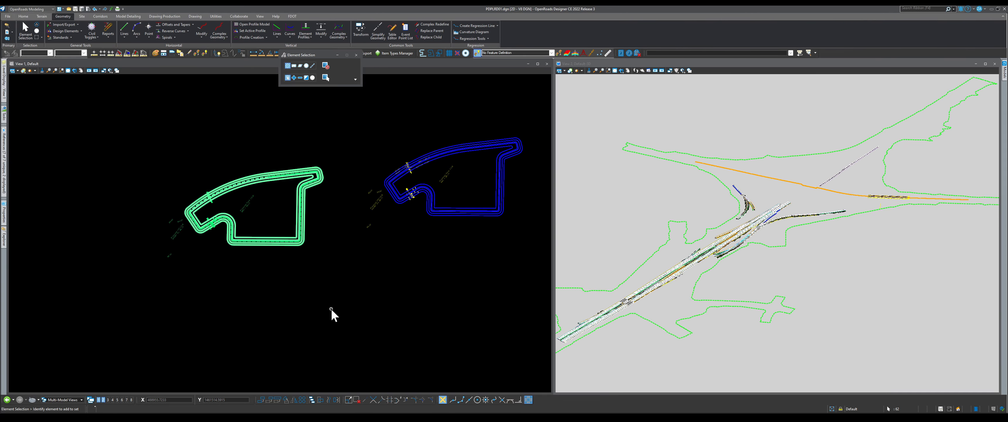
scroll(319, 179, up, 5)
right_click(360, 238)
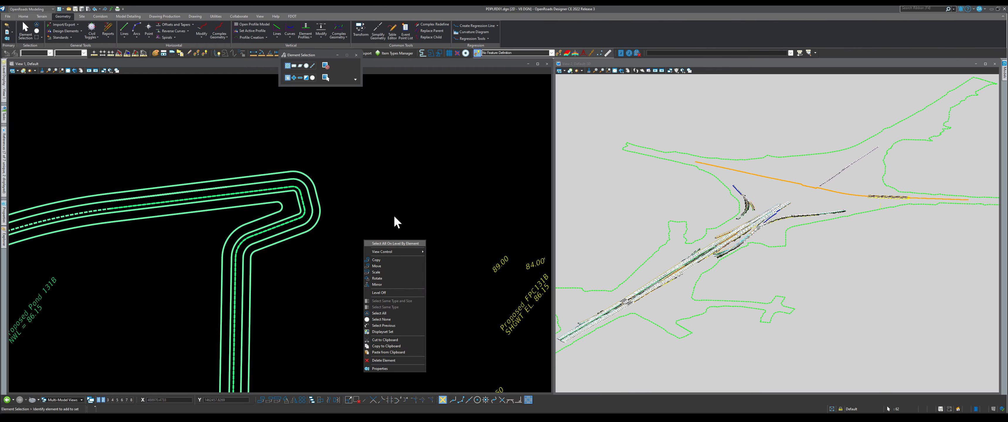
click(389, 258)
scroll(387, 224, down, 5)
scroll(262, 265, up, 8)
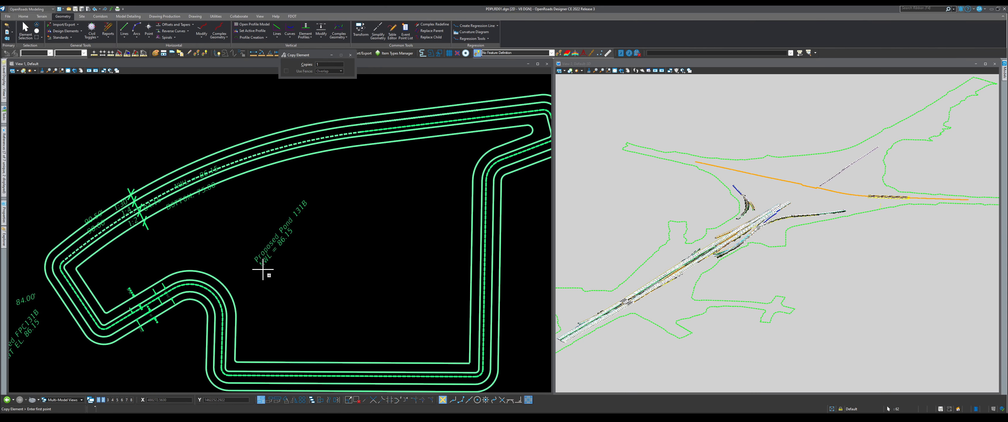
click(268, 263)
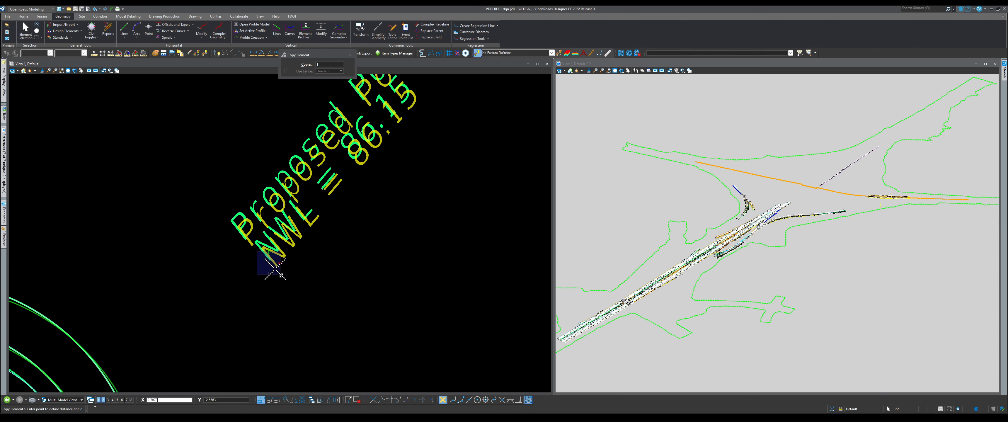
key(Escape)
scroll(273, 268, down, 7)
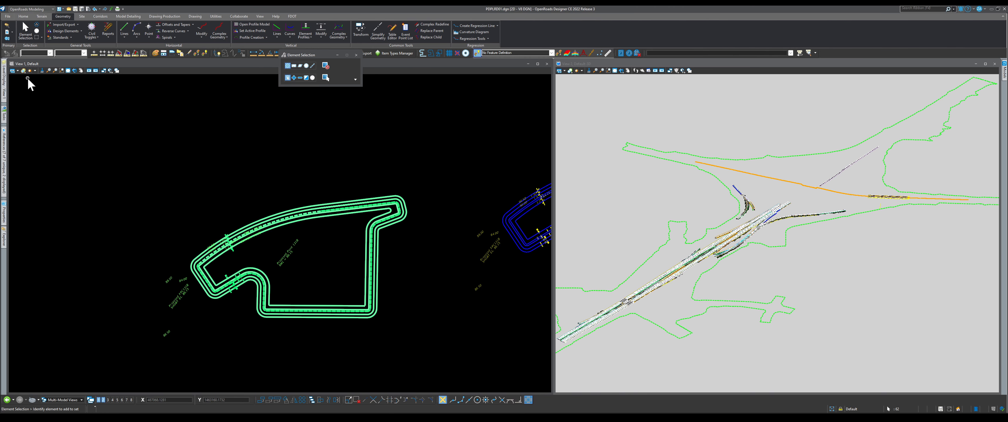
Step: Turn off the display of the first pond reference so only the copied green pond linework shows in the plan view
mouse_move(3, 149)
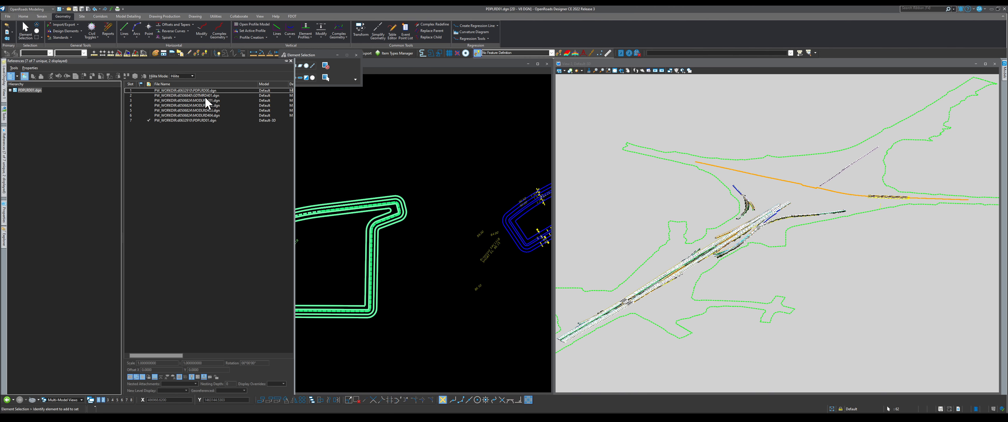
click(206, 90)
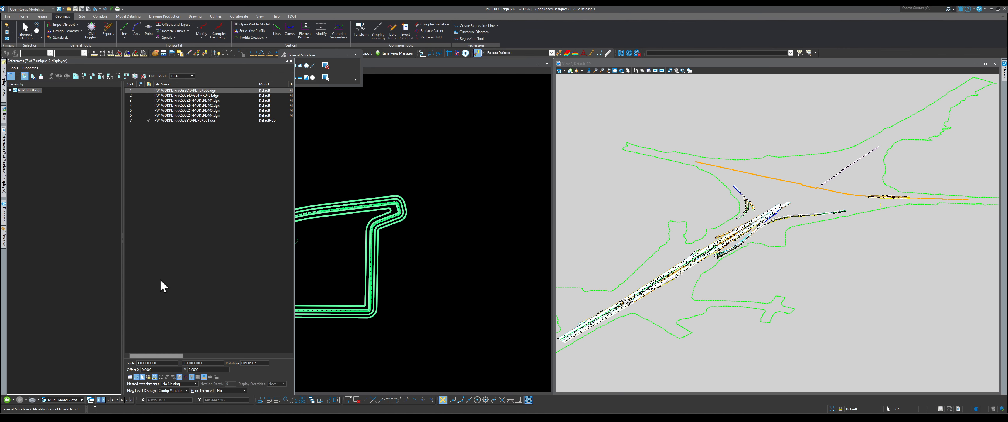
scroll(327, 290, up, 4)
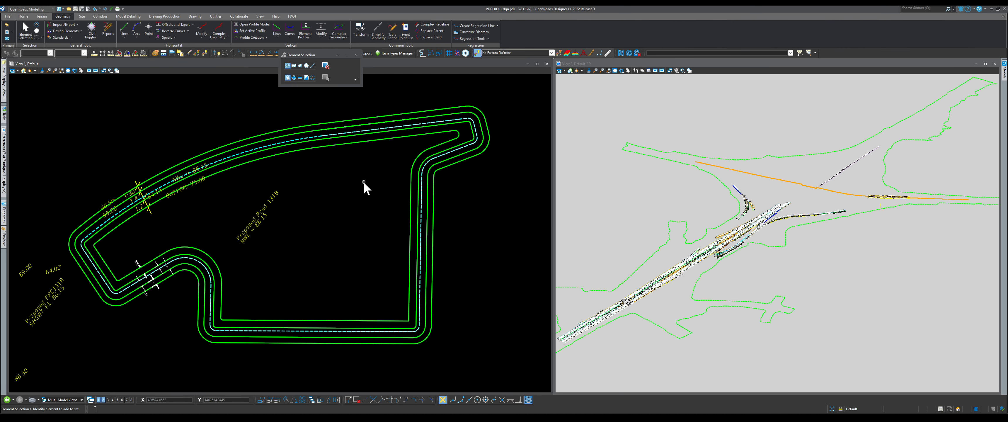
Step: Rotate the plan view by two points so the slope and elevation labels along the pond's upper edge read level
click(74, 70)
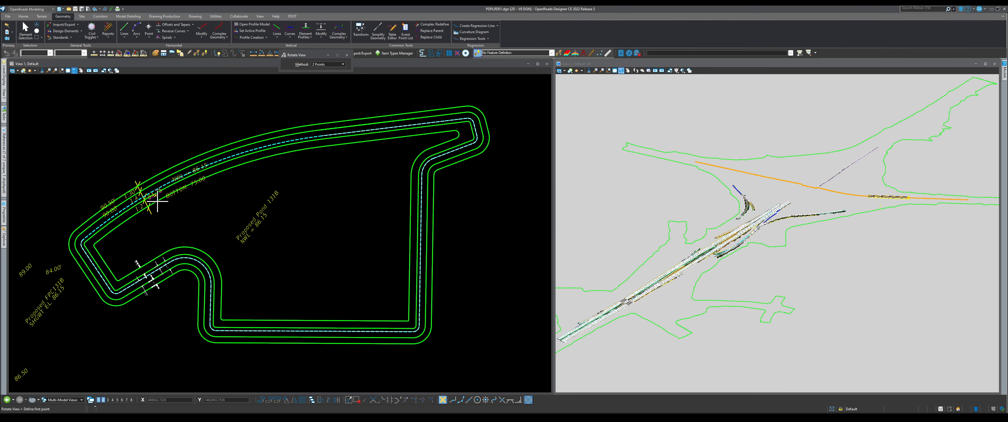
click(183, 234)
click(350, 170)
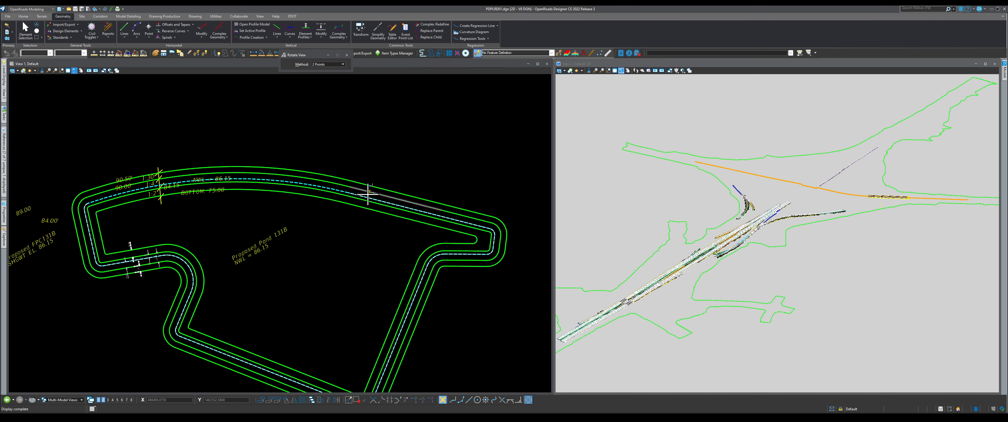
scroll(367, 193, down, 3)
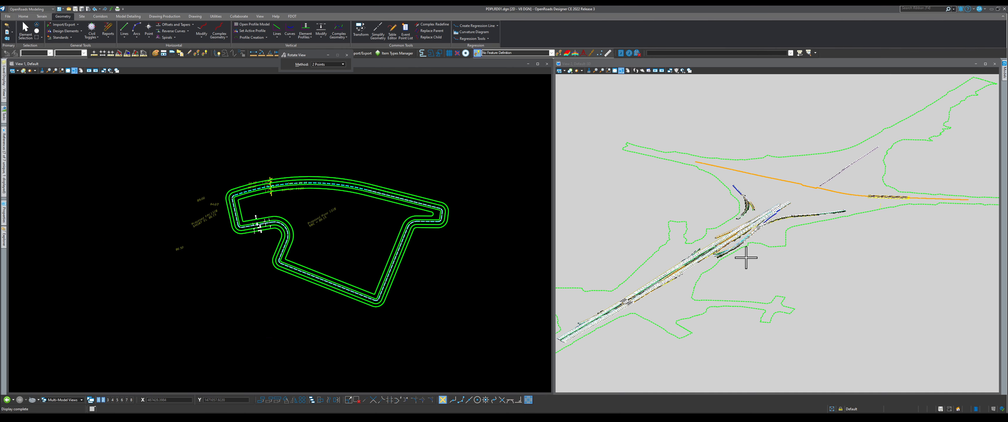
Step: Examine the 3D roadway model and the elevation, slope and normal water level labels around the copied Pond 131B
scroll(710, 239, up, 4)
scroll(865, 220, up, 3)
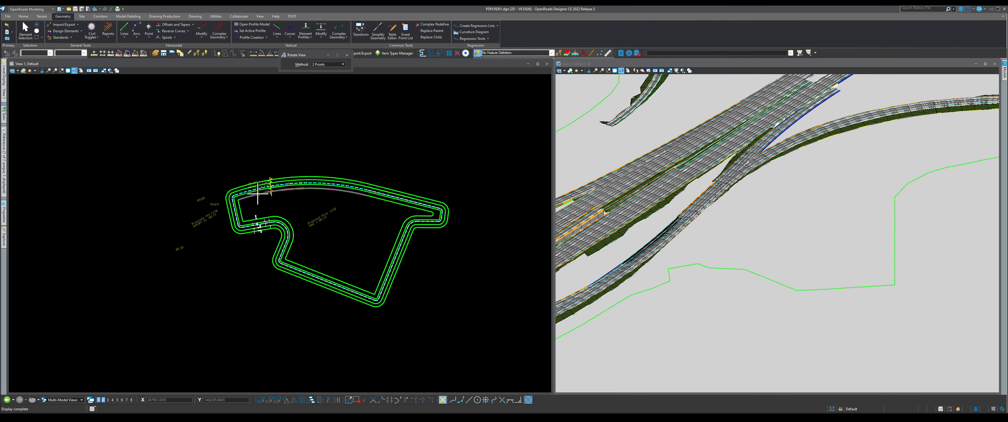
scroll(286, 213, up, 4)
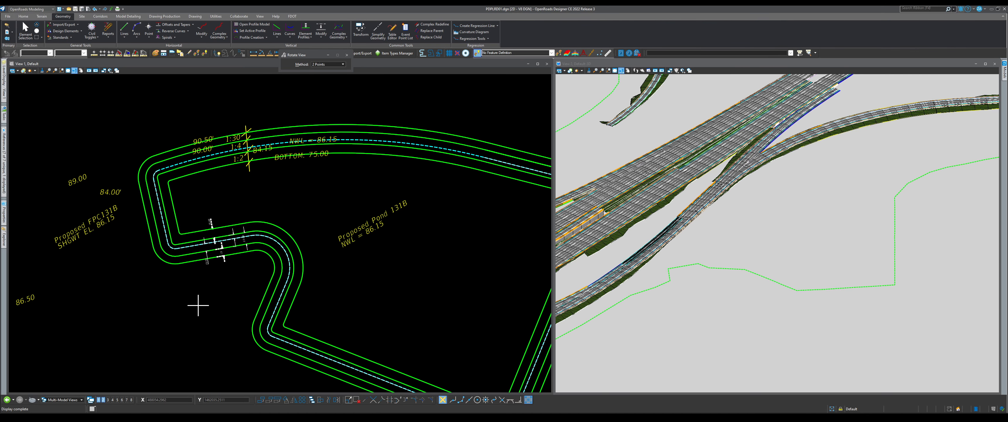
scroll(198, 305, down, 2)
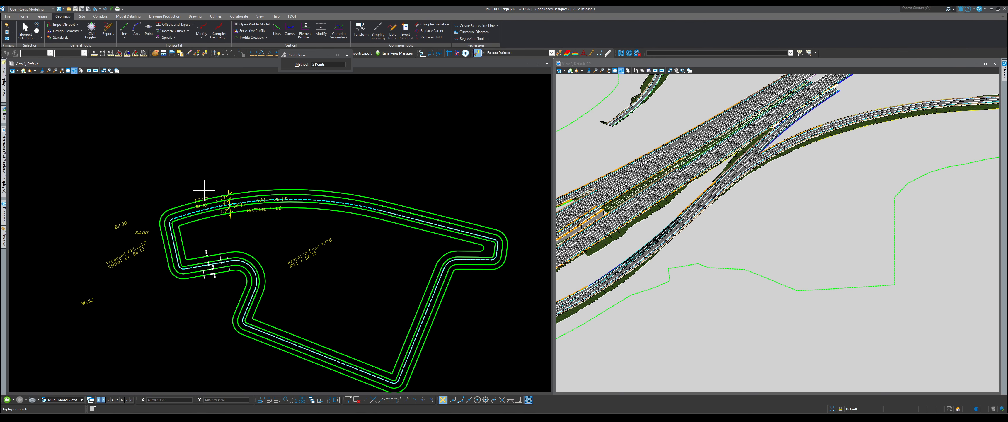
scroll(204, 188, up, 1)
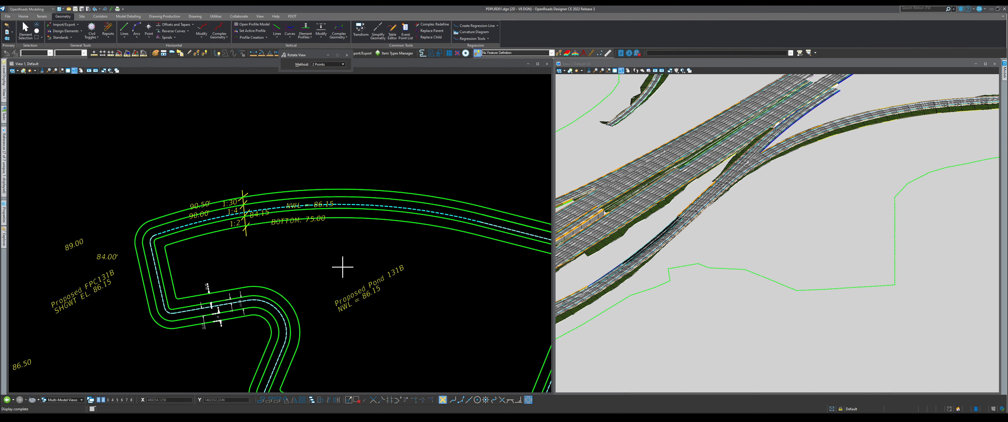
scroll(342, 267, down, 1)
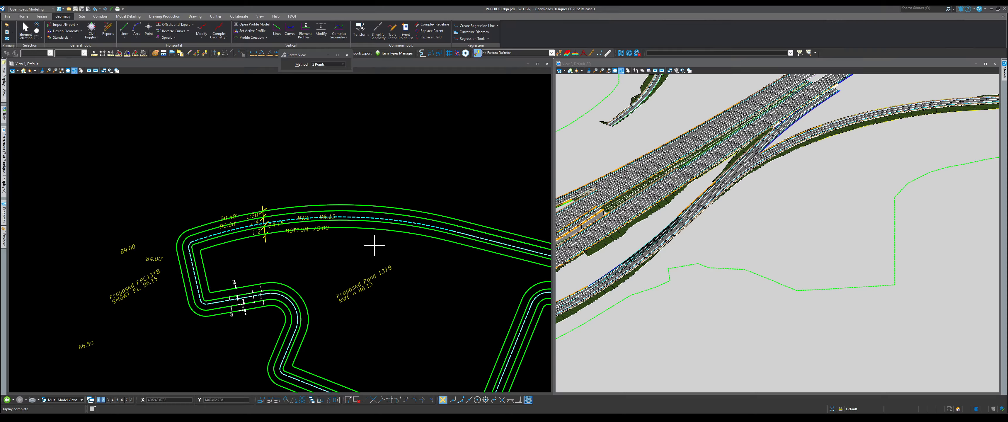
right_click(676, 241)
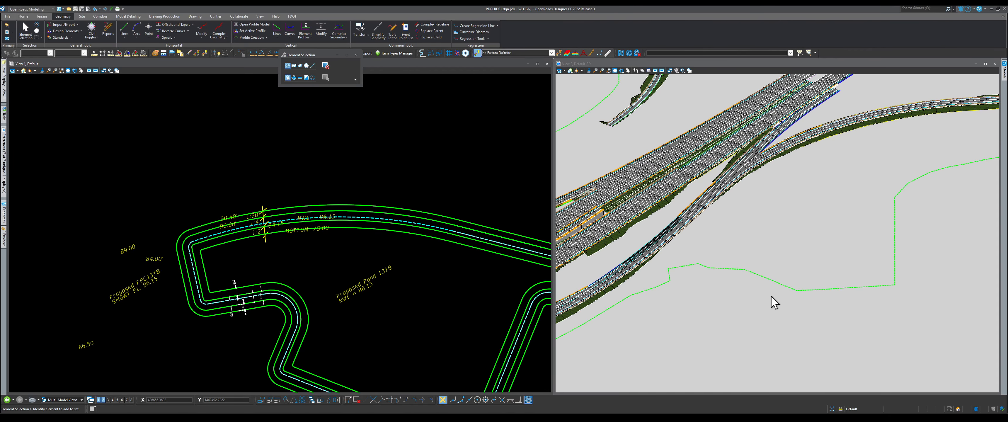
scroll(179, 164, down, 1)
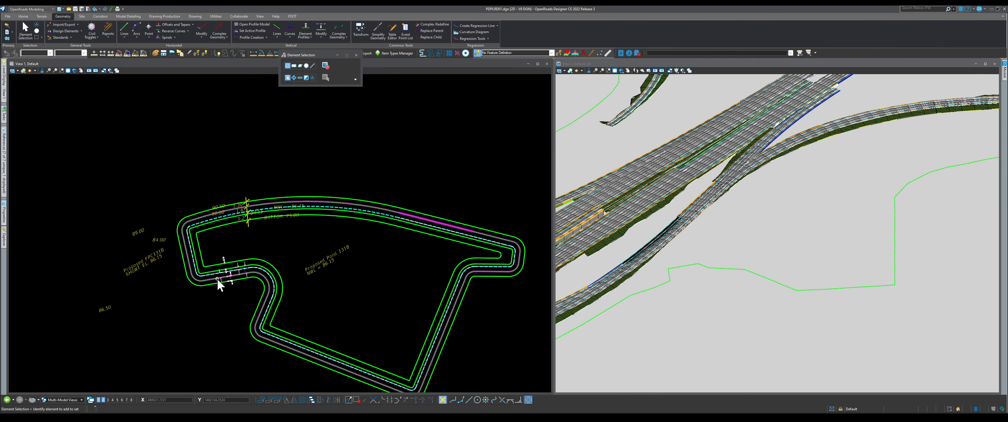
click(108, 400)
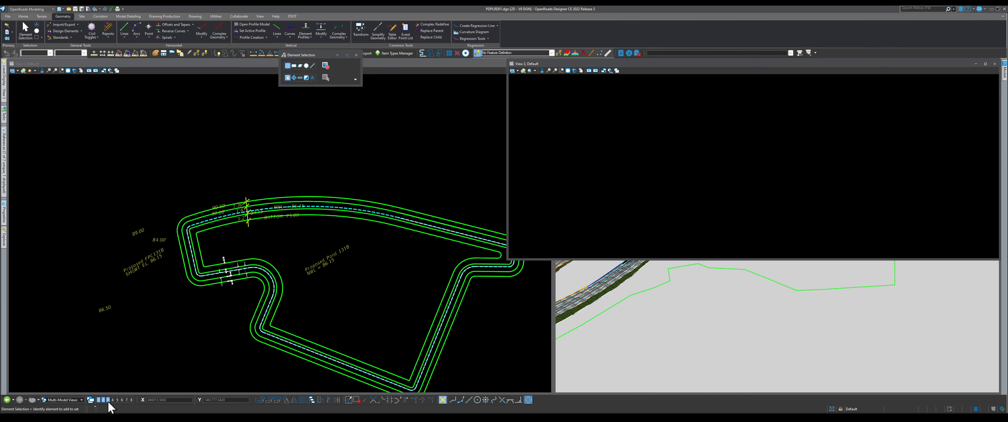
click(108, 399)
Step: Create a constant-elevation profile at 75 for the innermost pond line labelled BOTTOM
scroll(234, 208, up, 2)
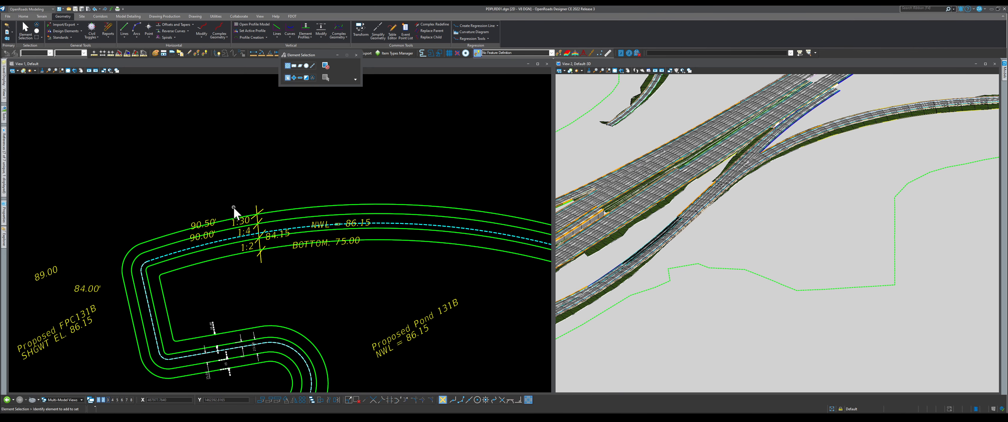
scroll(299, 241, up, 2)
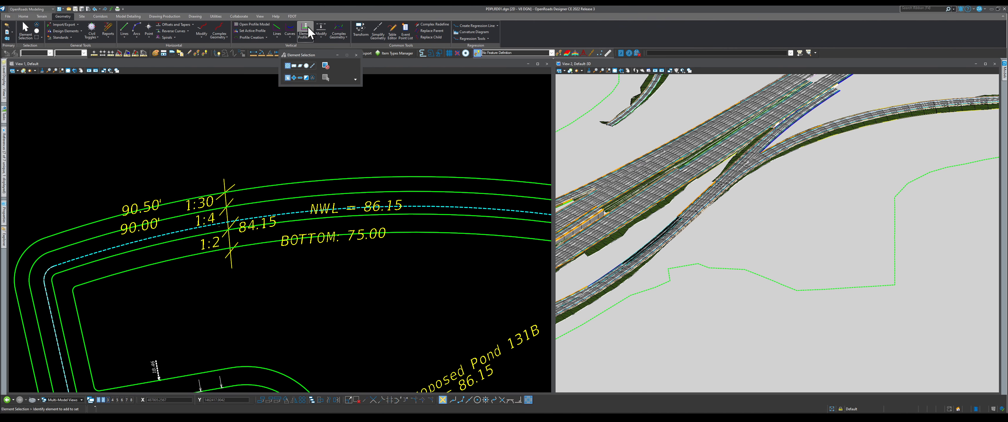
click(307, 36)
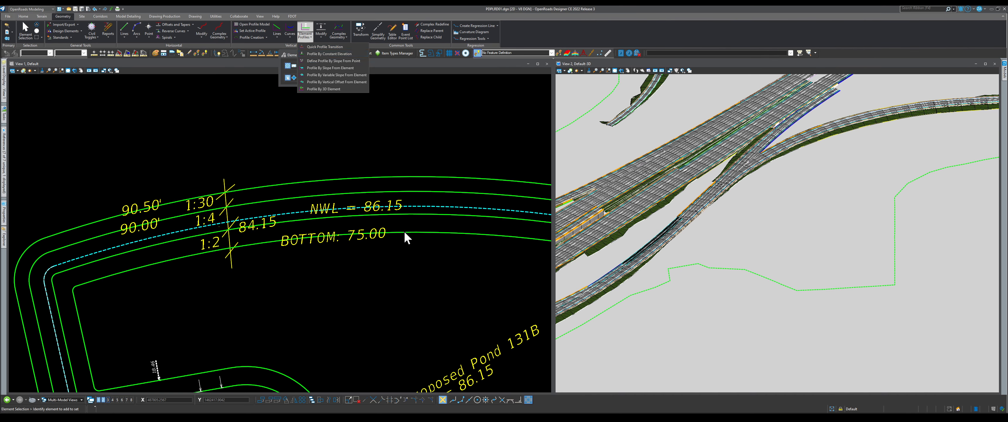
click(306, 26)
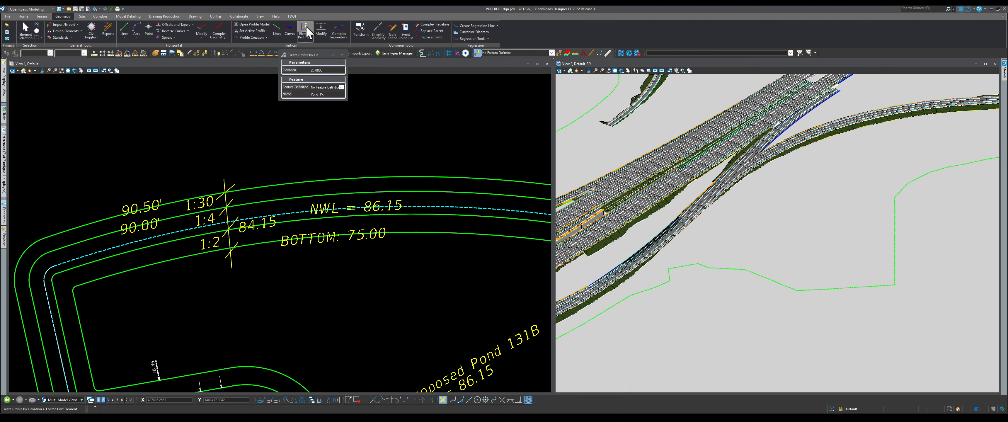
click(298, 70)
text(75)
key(Return)
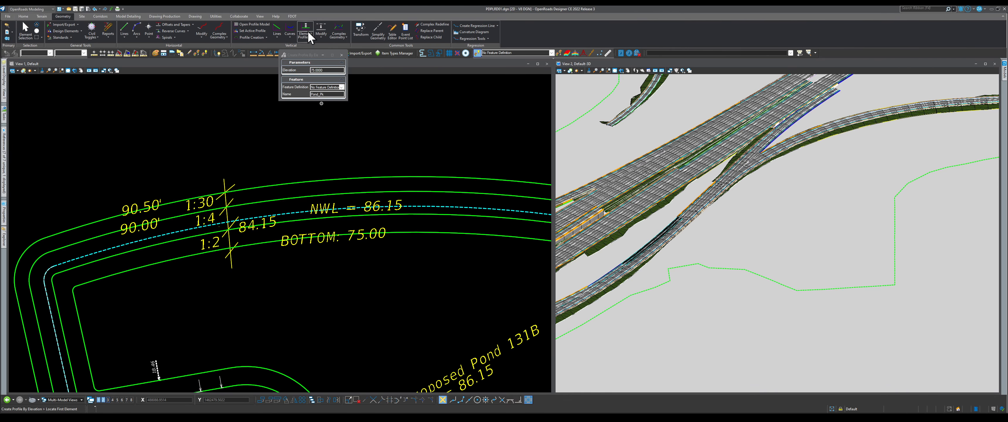
click(270, 242)
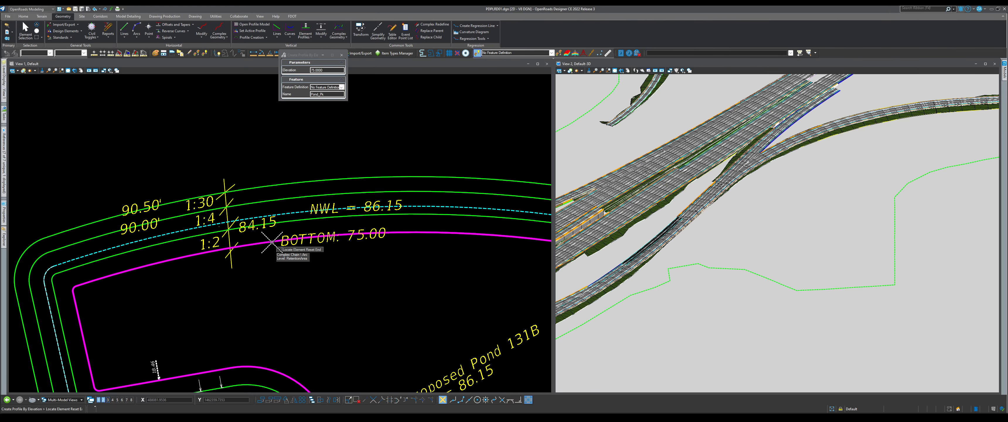
click(285, 297)
click(286, 297)
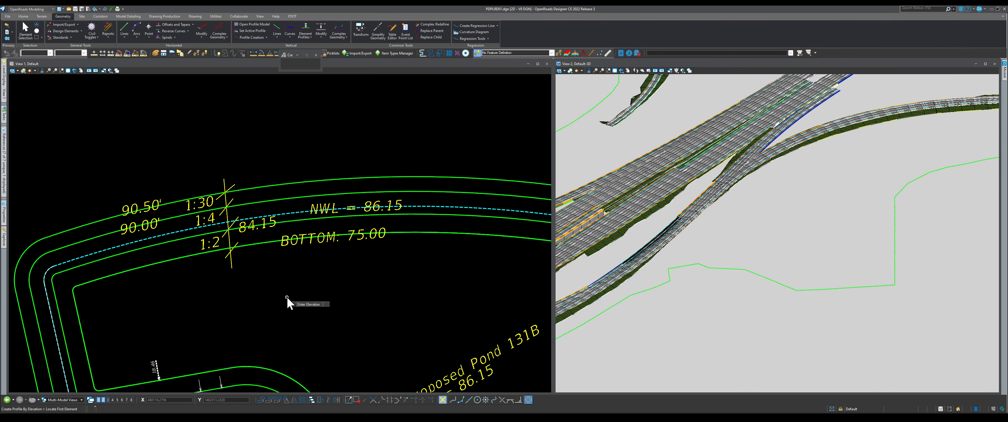
scroll(287, 297, down, 1)
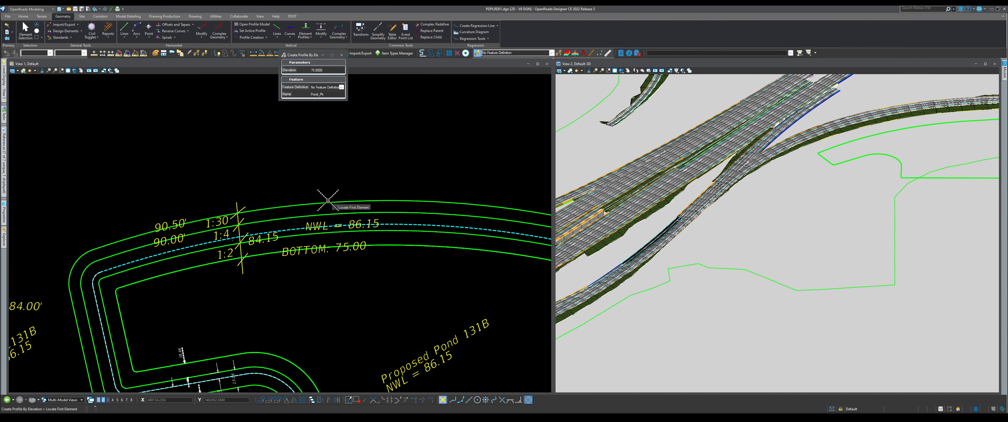
Step: Inspect the pond bottom line's vertical profile in View 3, repositioning the view window before closing it
click(24, 33)
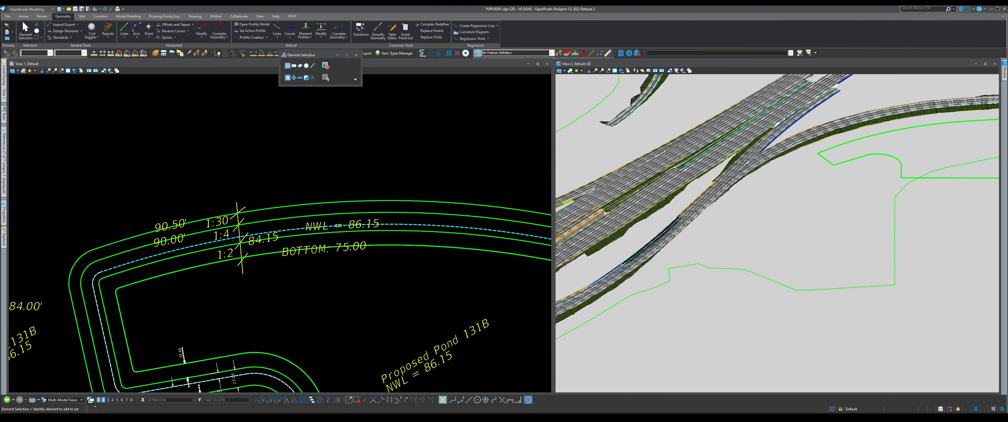
click(108, 399)
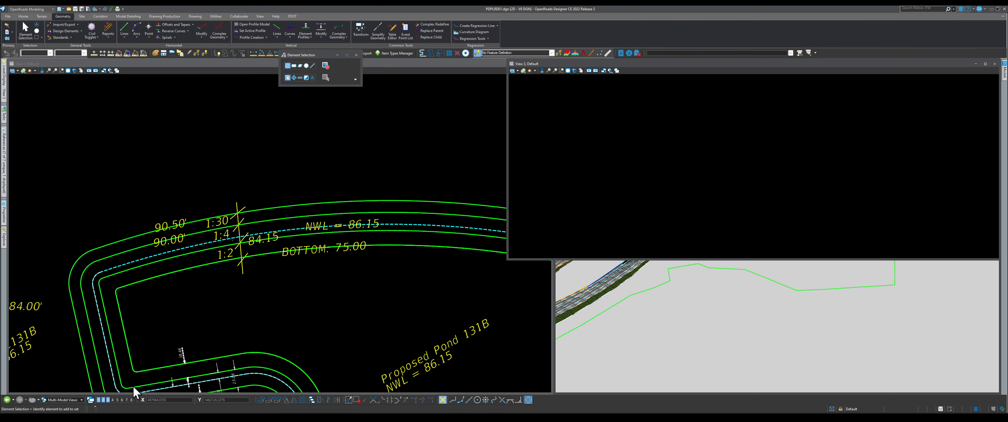
click(272, 254)
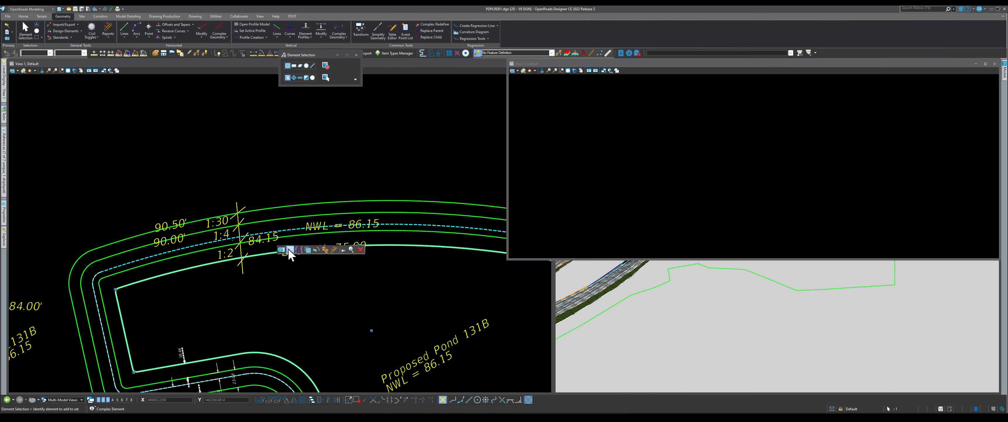
click(288, 250)
click(596, 173)
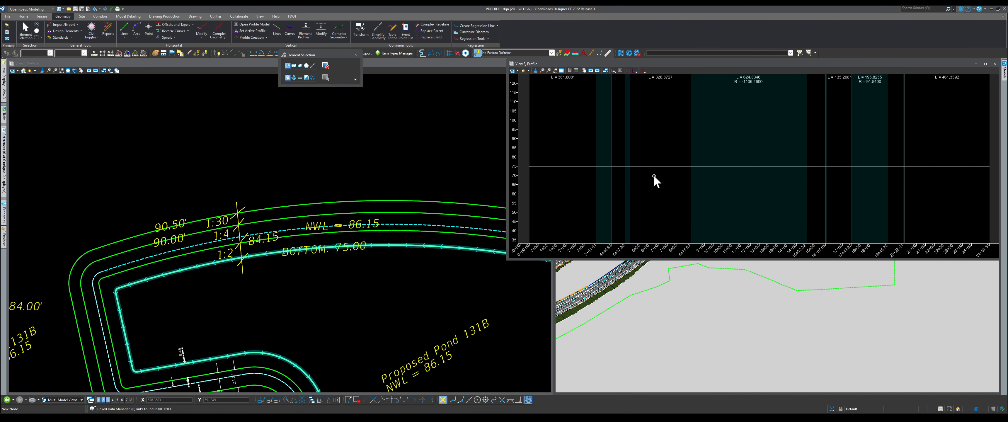
click(650, 167)
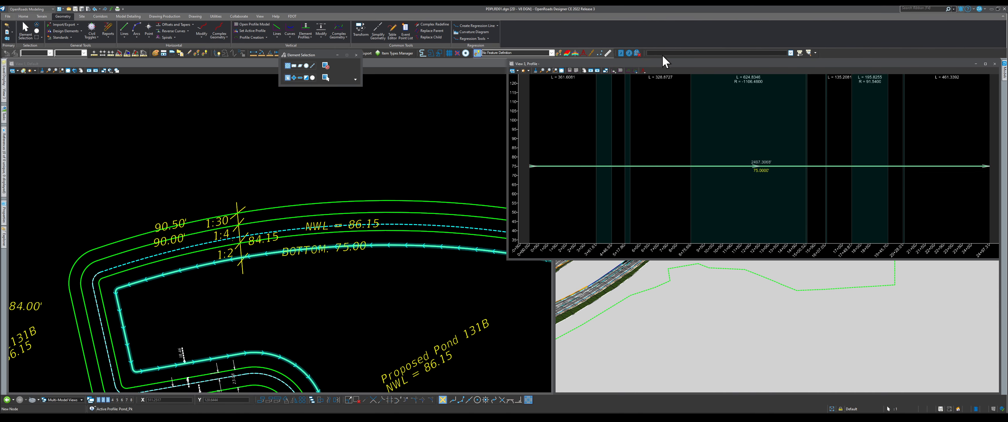
drag(664, 62, 332, 70)
scroll(460, 159, down, 3)
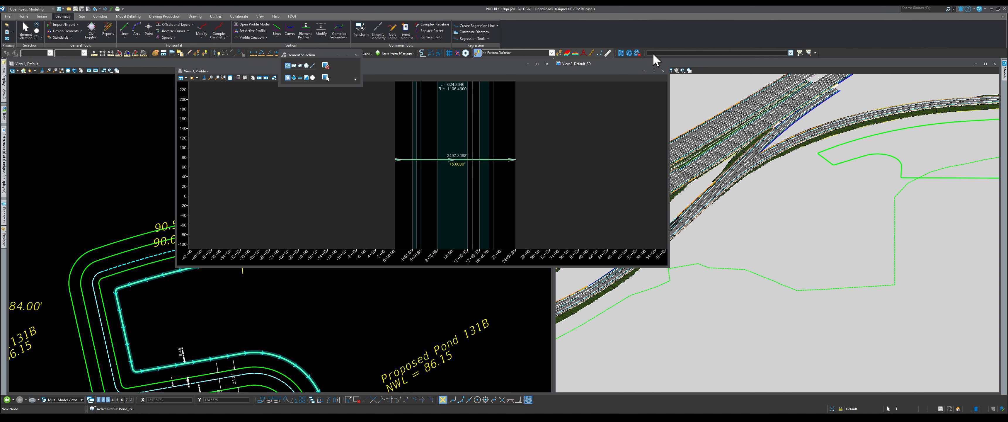
click(663, 71)
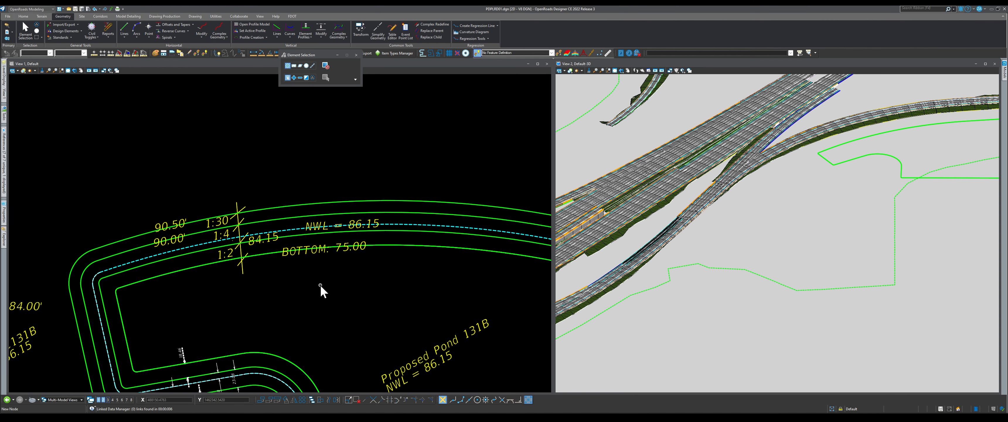
Step: Set the referenced existing terrain model as the active terrain using its boundary in the 3D view
click(755, 272)
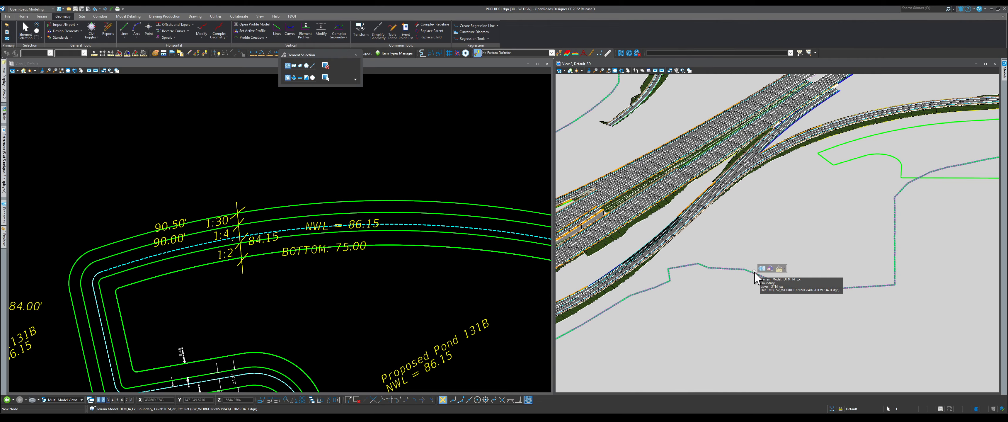
click(770, 268)
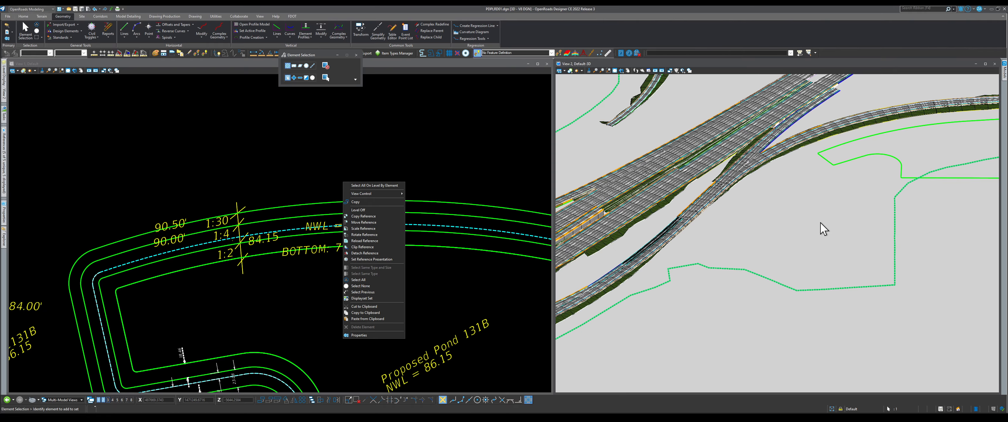
click(288, 295)
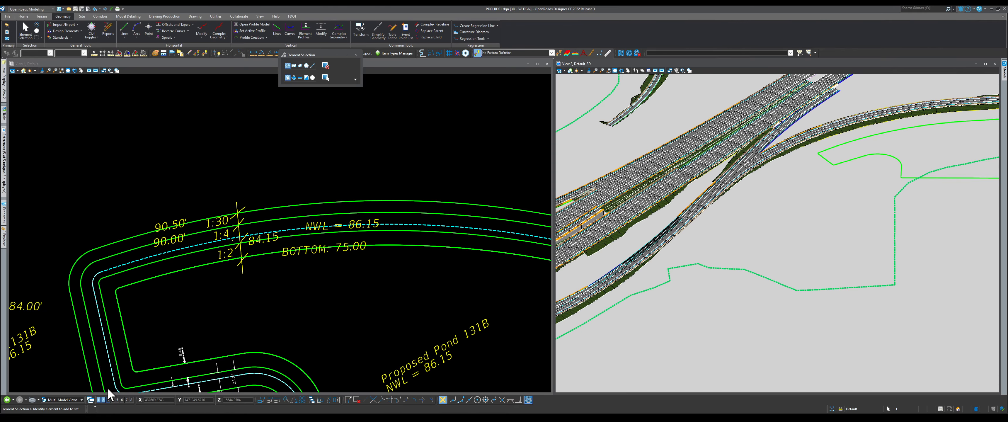
Step: Compare the pond bottom's profile with the existing ground in View 3, close that view, and examine the bottom line in 3D
click(108, 400)
scroll(442, 149, up, 3)
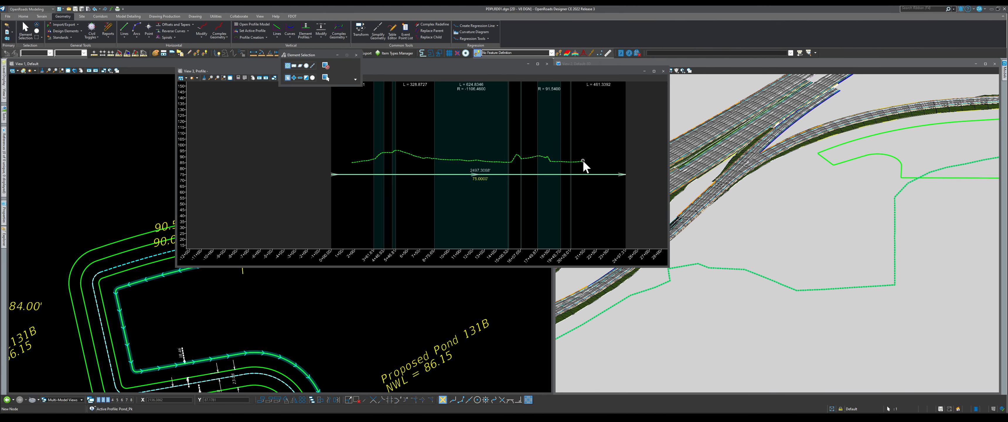
scroll(811, 269, down, 3)
scroll(902, 226, up, 3)
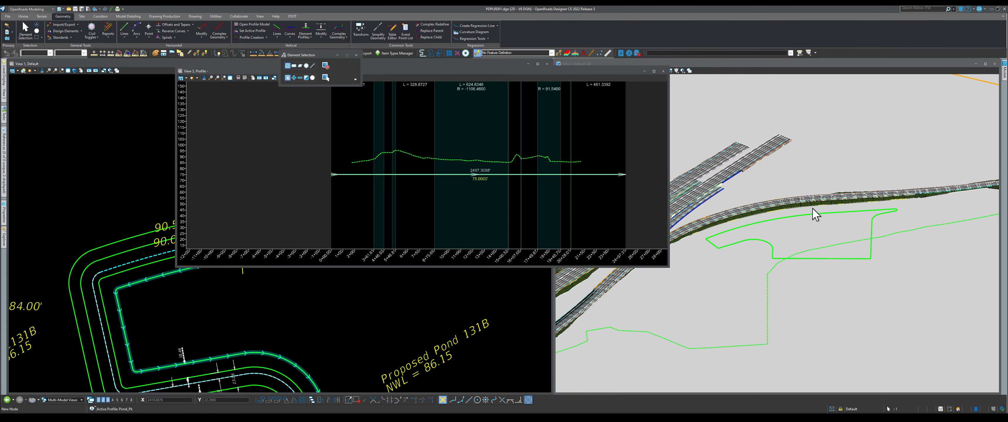
click(664, 71)
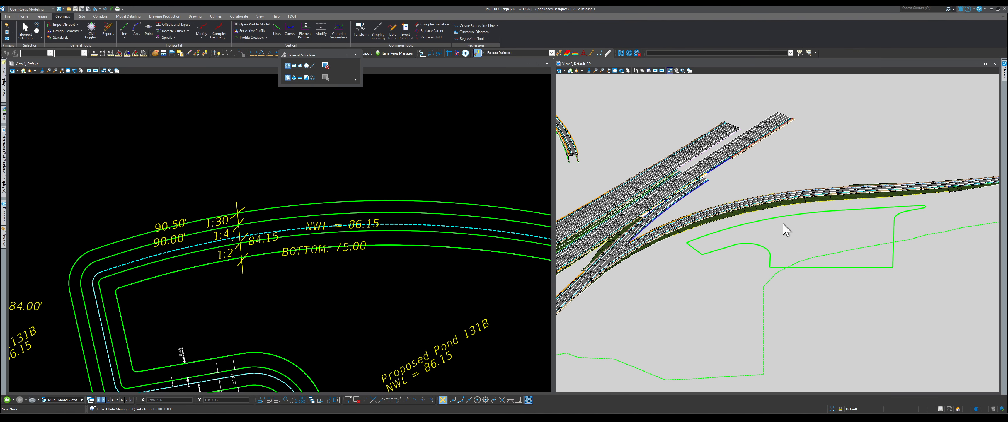
scroll(783, 224, up, 2)
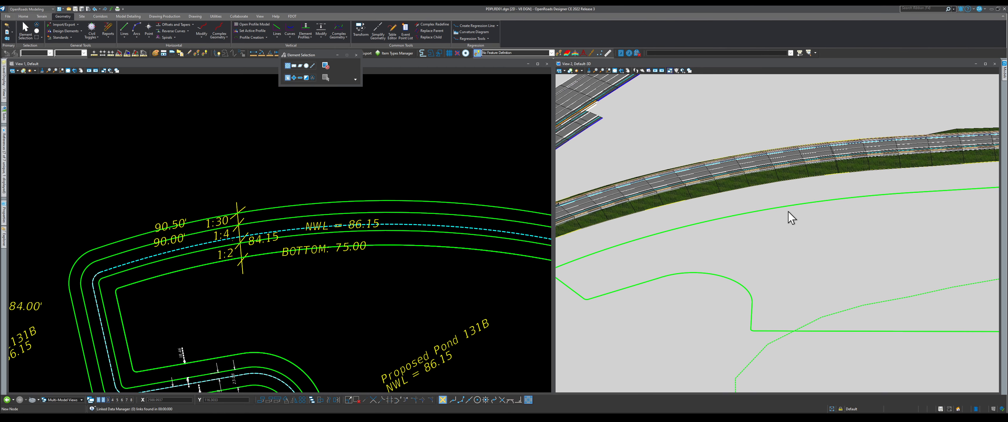
scroll(792, 216, down, 1)
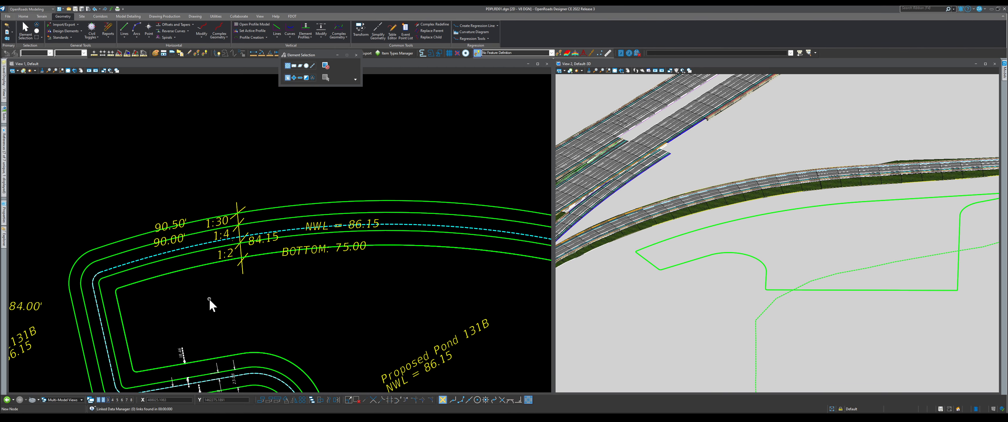
Step: Create a constant-elevation profile at 84.15 for the pond line just outside the bottom line
click(304, 28)
scroll(240, 244, up, 3)
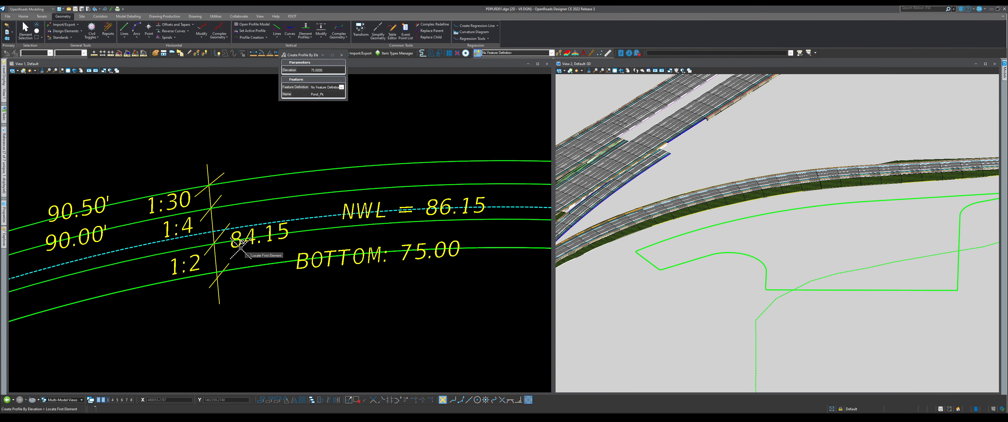
drag(332, 71, 304, 72)
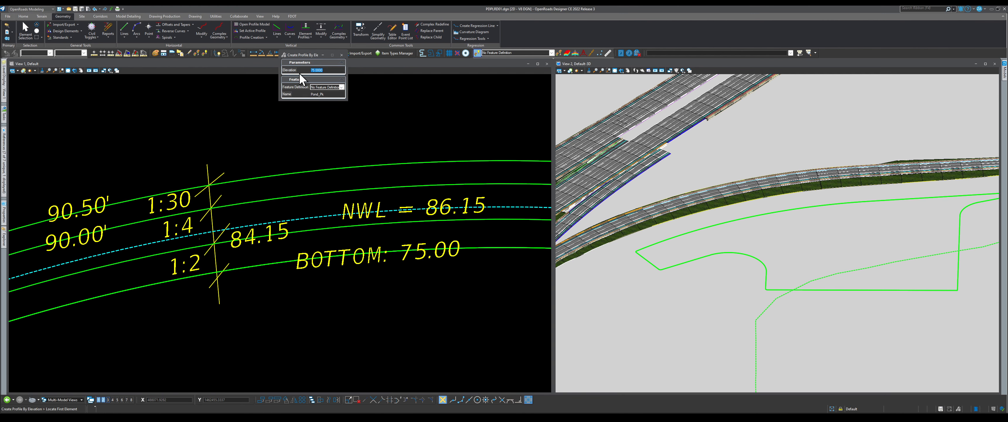
text(84.15)
scroll(303, 140, down, 2)
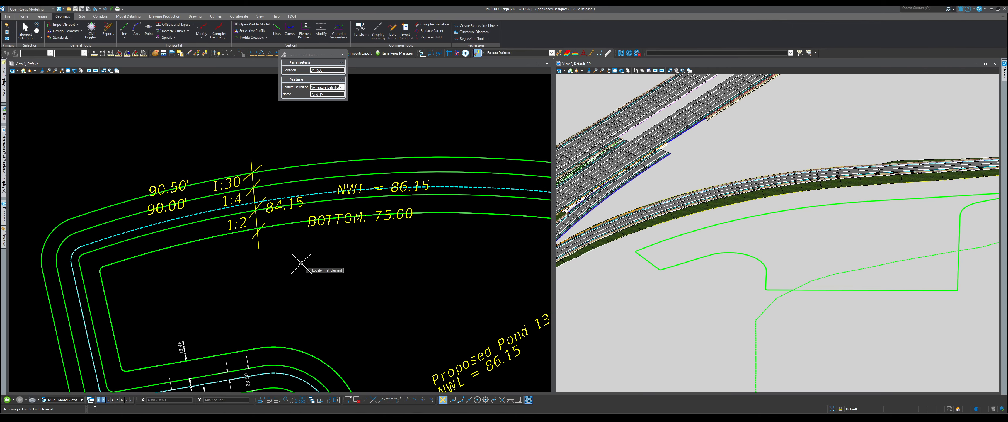
click(311, 206)
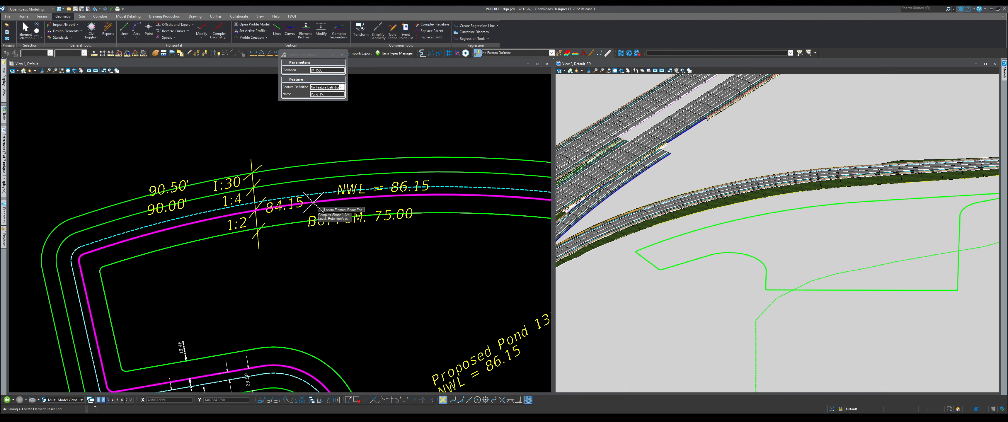
right_click(315, 254)
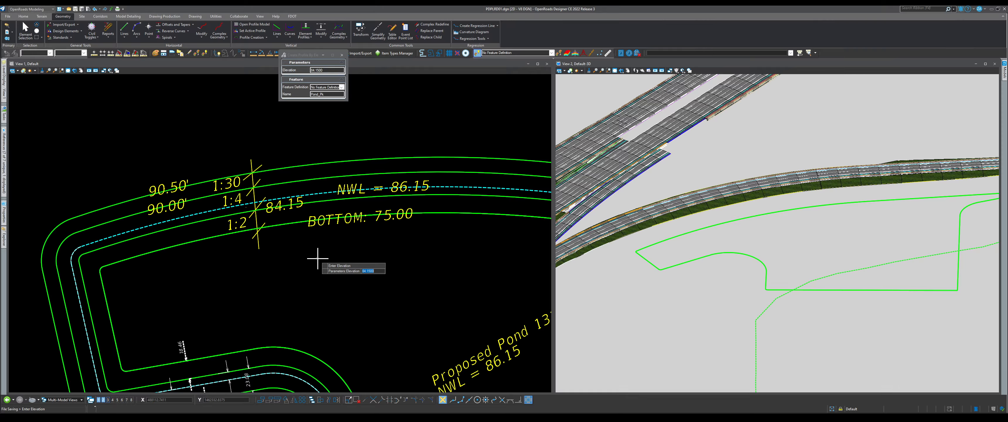
click(317, 258)
scroll(649, 259, up, 2)
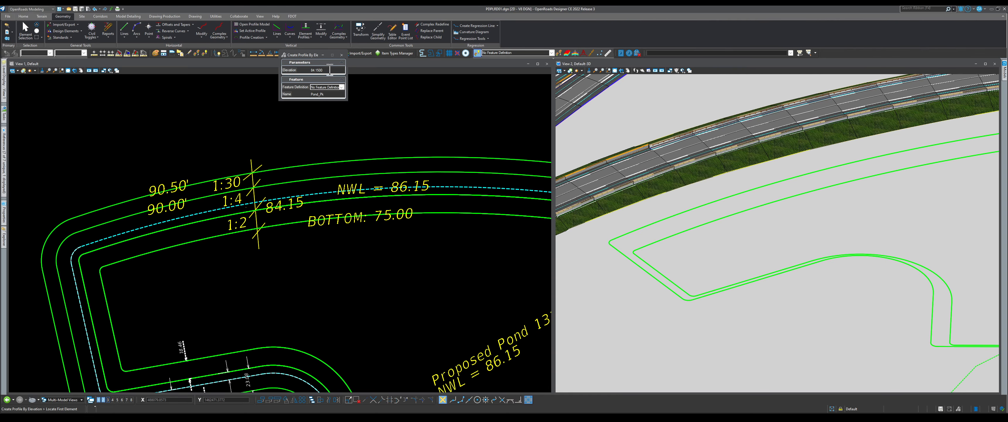
Step: Create a constant-elevation profile at 86.15 for the upper arc segment of the dashed NWL line
drag(330, 70, 300, 70)
text(86.12)
key(Return)
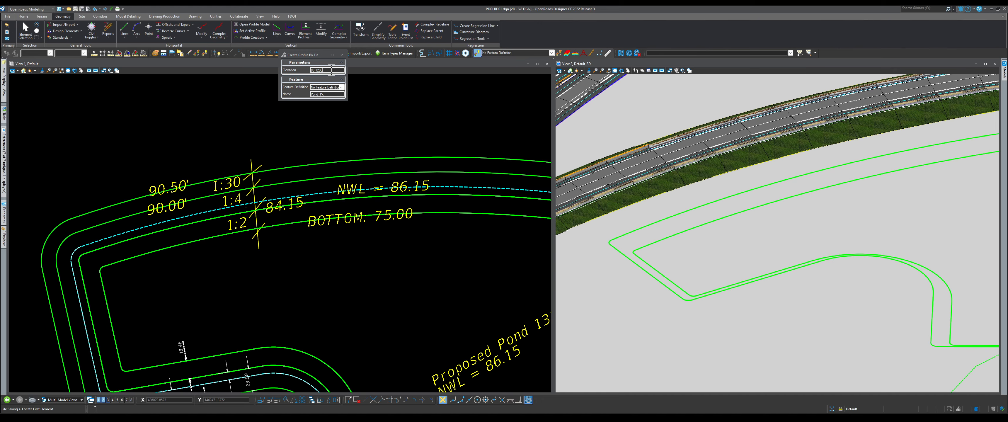
drag(331, 70, 303, 72)
text(86.)
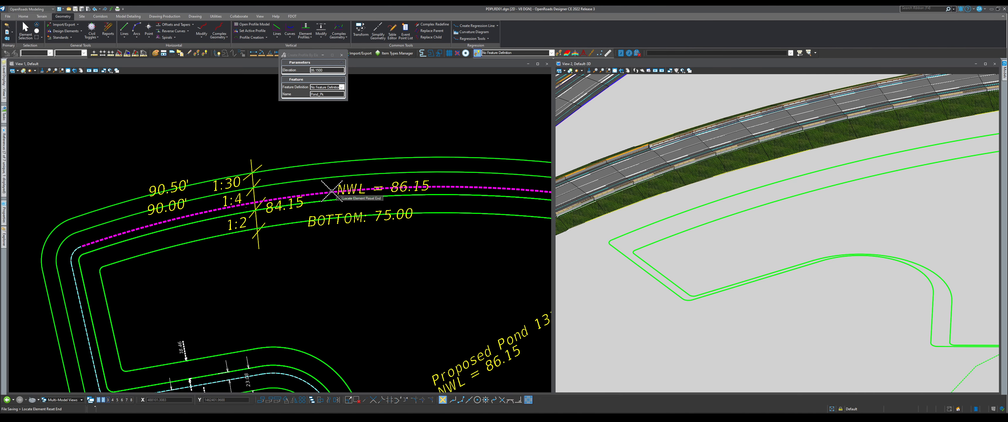
click(295, 271)
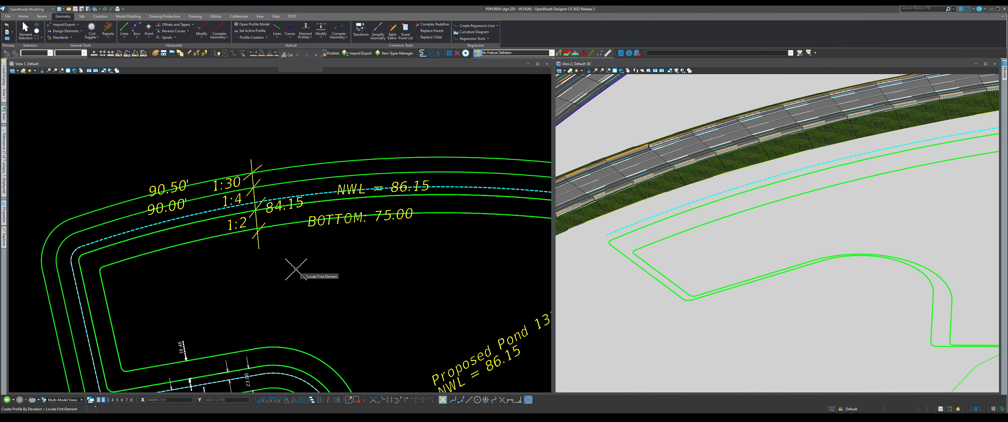
scroll(321, 288, down, 1)
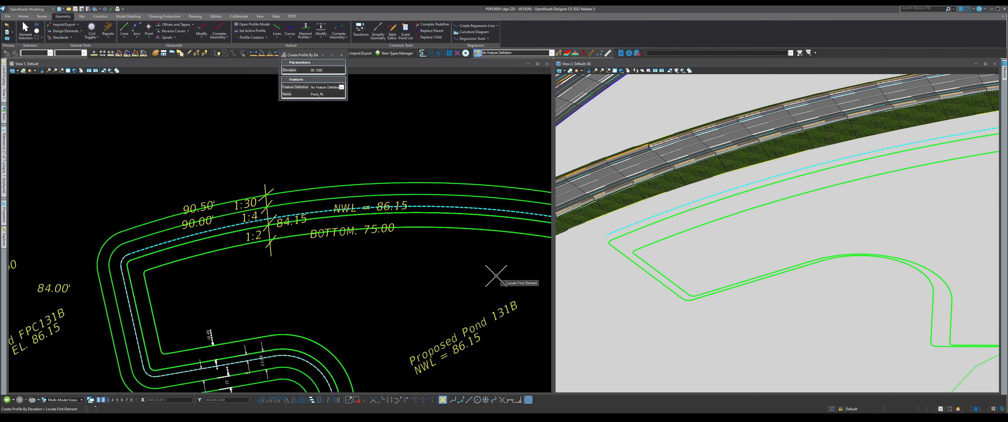
scroll(720, 263, down, 8)
scroll(848, 234, up, 5)
scroll(849, 234, up, 1)
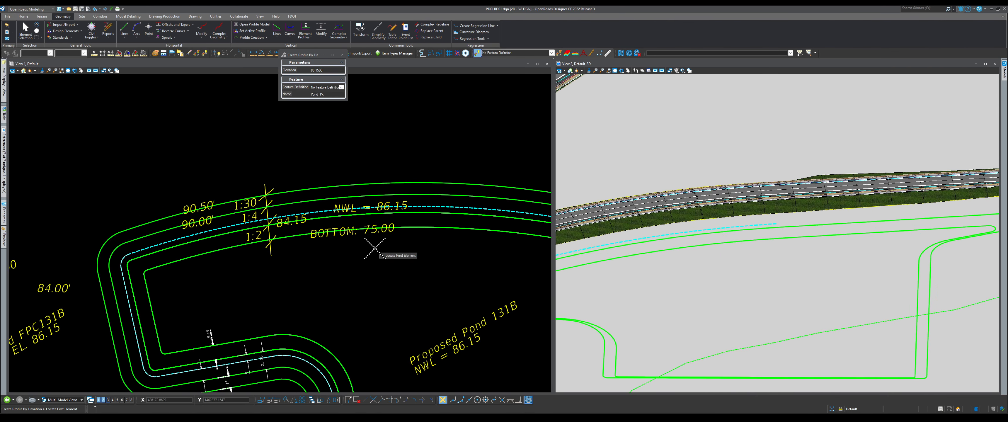
Step: Check the upper arc segment of the dashed NWL line and undo the constant-elevation profile just created on it
click(27, 39)
scroll(320, 202, up, 2)
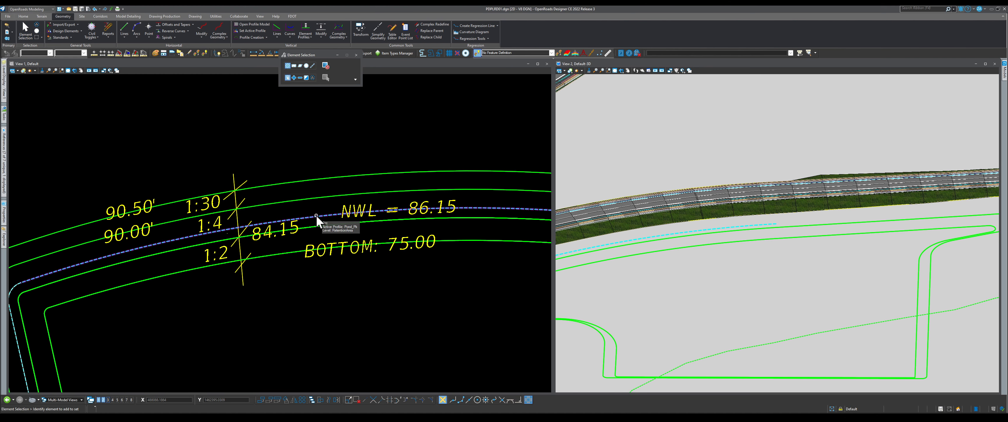
click(316, 215)
scroll(138, 257, down, 2)
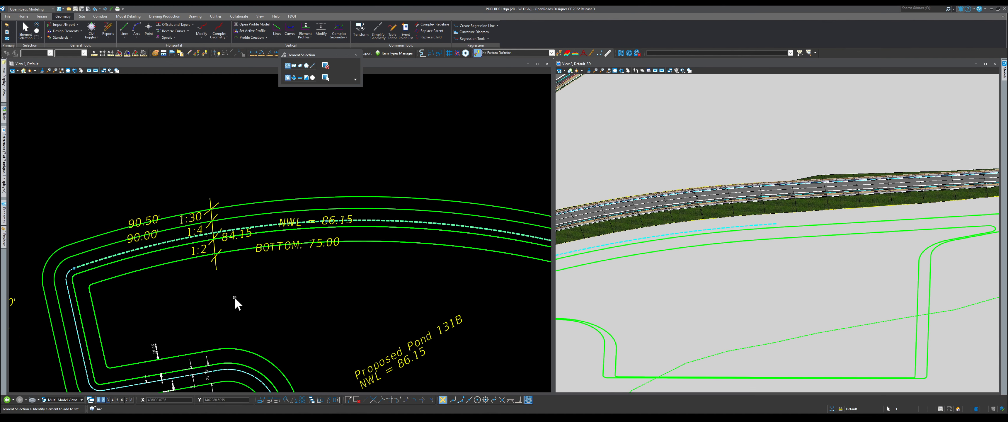
click(94, 8)
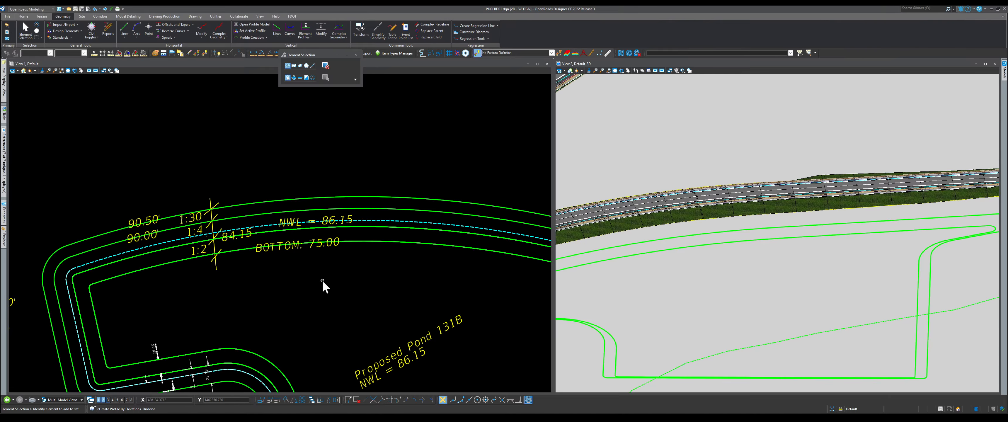
Step: Create a constant-elevation profile at 90 for the pond line just outside the dashed NWL line
scroll(305, 279, up, 1)
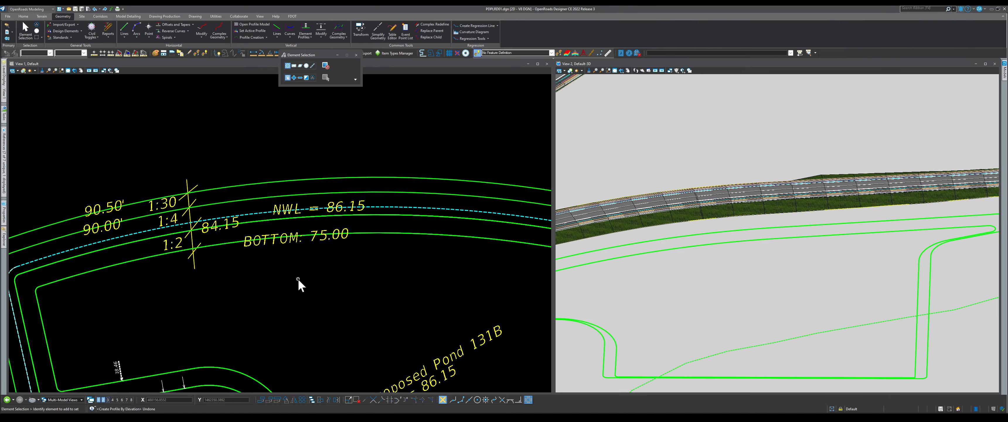
click(305, 27)
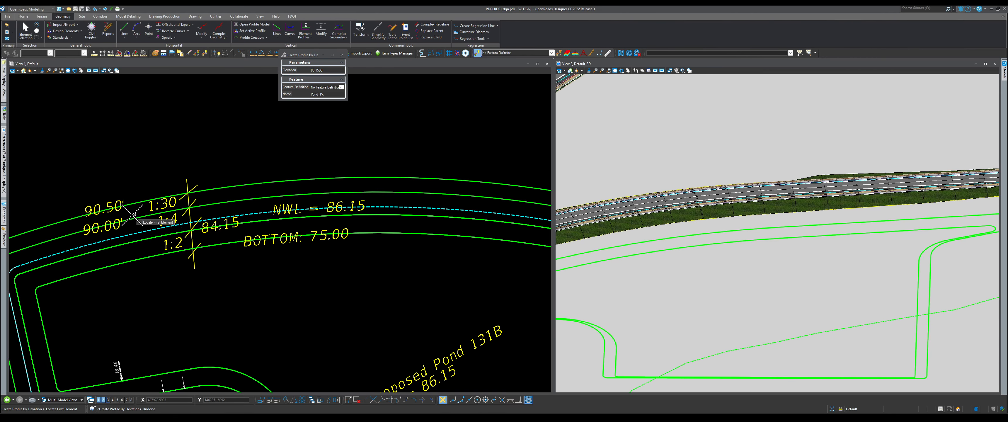
click(330, 69)
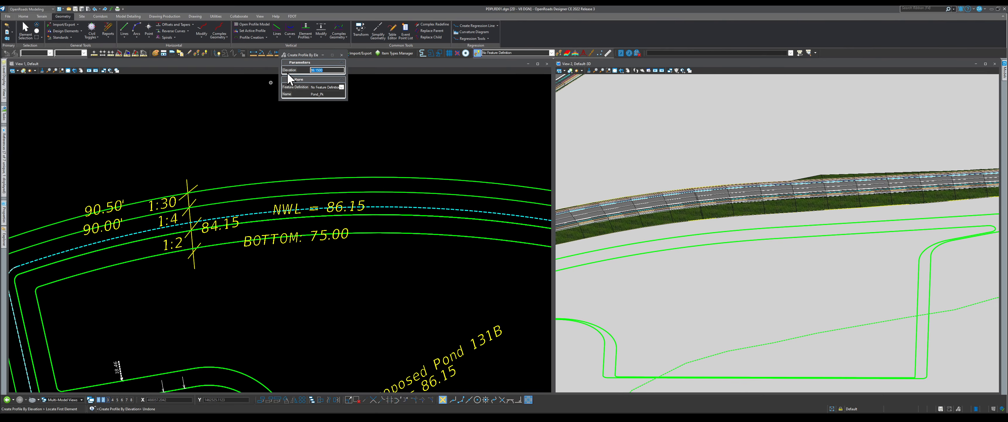
text(90)
key(Return)
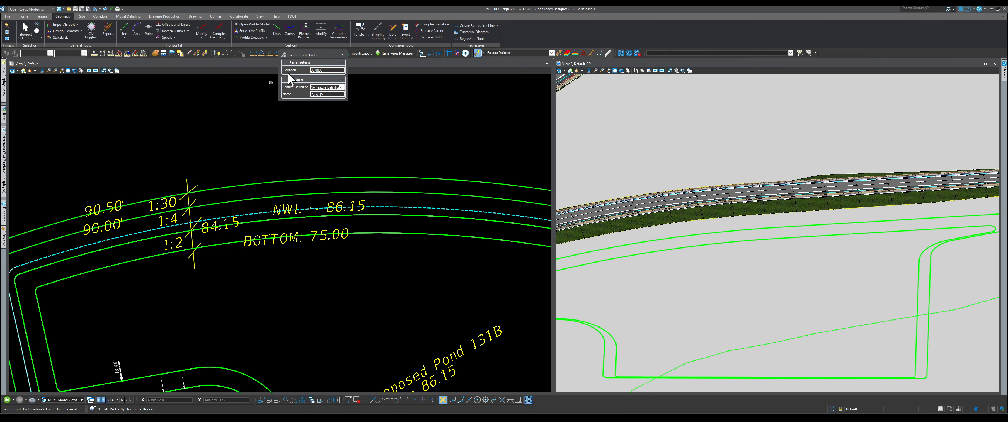
click(142, 218)
scroll(272, 193, down, 2)
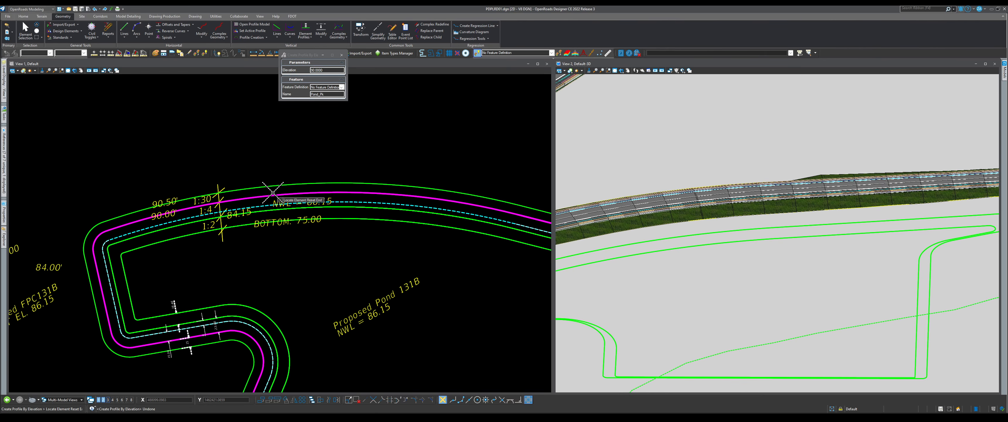
right_click(195, 170)
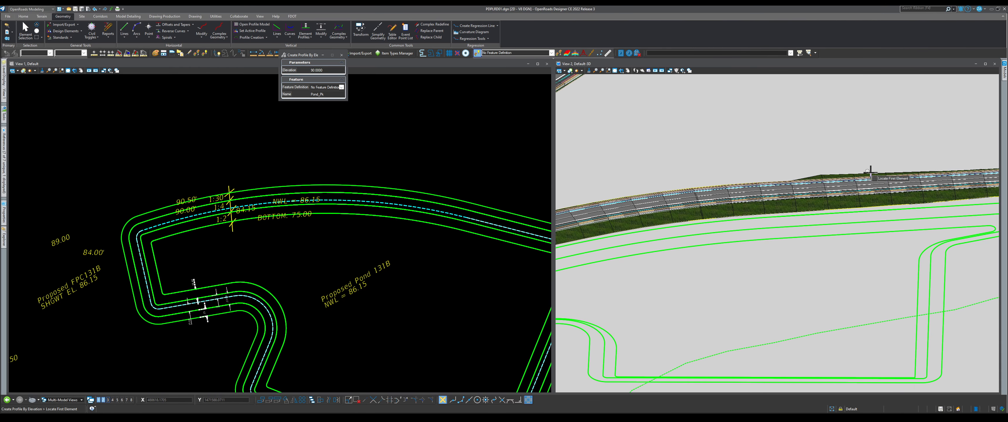
Step: Create a constant-elevation profile at 90.50 for the outermost pond line
scroll(870, 172, down, 3)
scroll(872, 169, up, 2)
scroll(193, 223, up, 2)
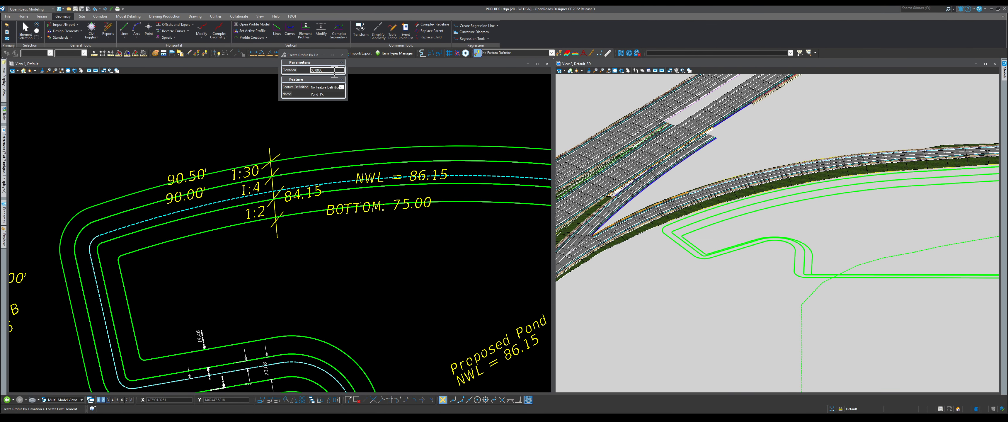
text(90.50)
key(Return)
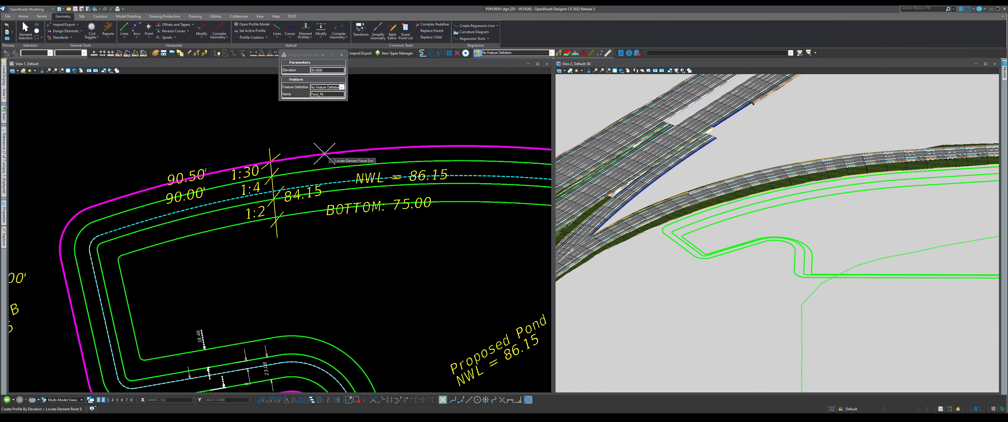
right_click(196, 137)
click(195, 134)
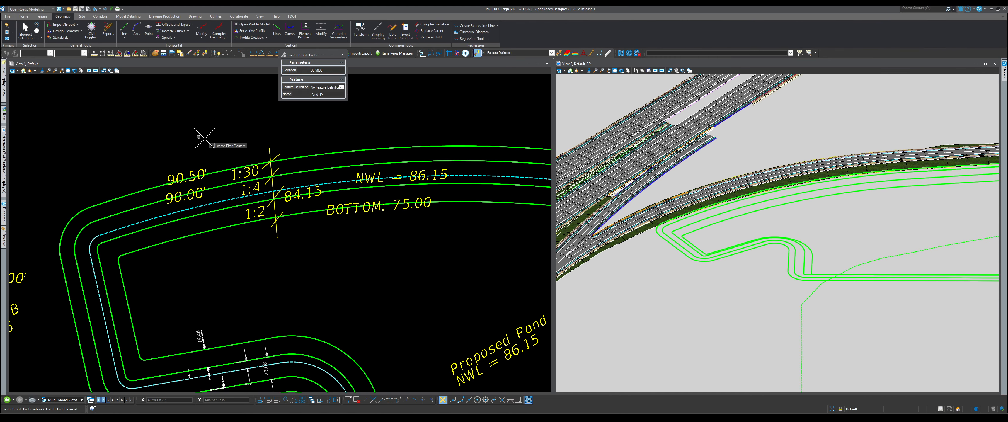
scroll(726, 243, down, 3)
scroll(736, 231, up, 2)
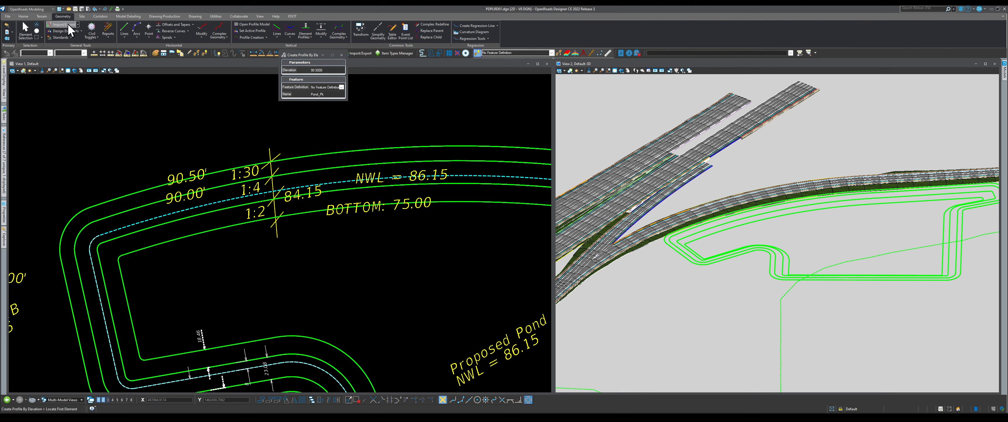
click(25, 31)
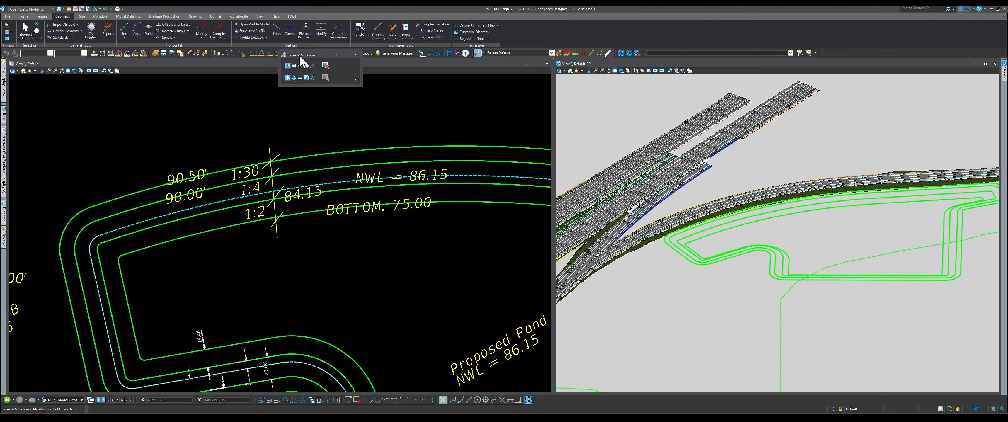
Step: Start a complex chain with the Manual method from the dashed NWL arc, adding segments up to the corner at the pond's narrow pointed end
drag(299, 55, 251, 79)
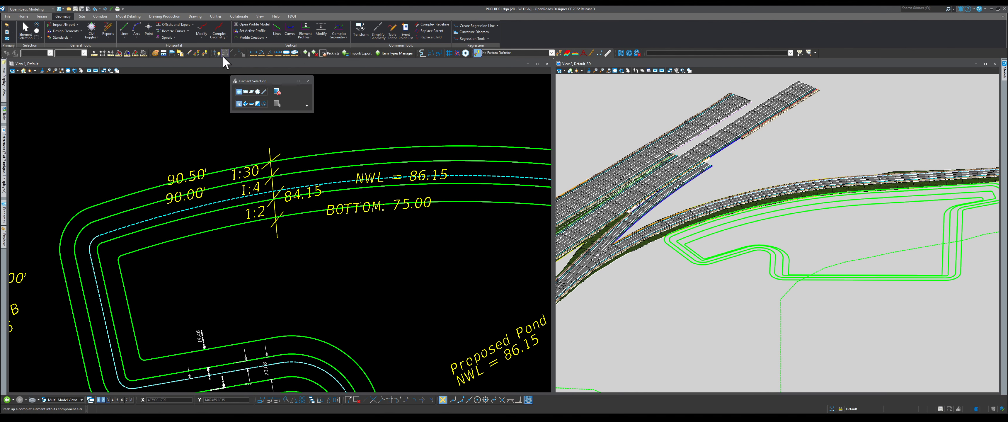
click(204, 54)
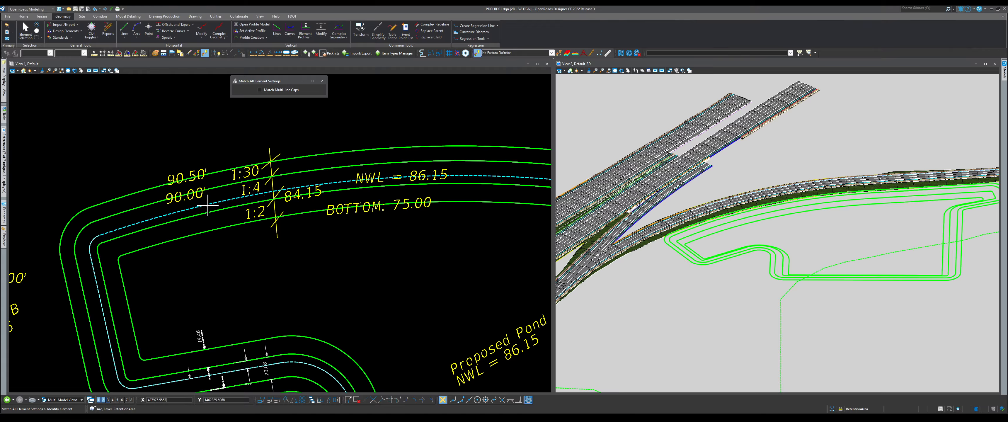
click(195, 16)
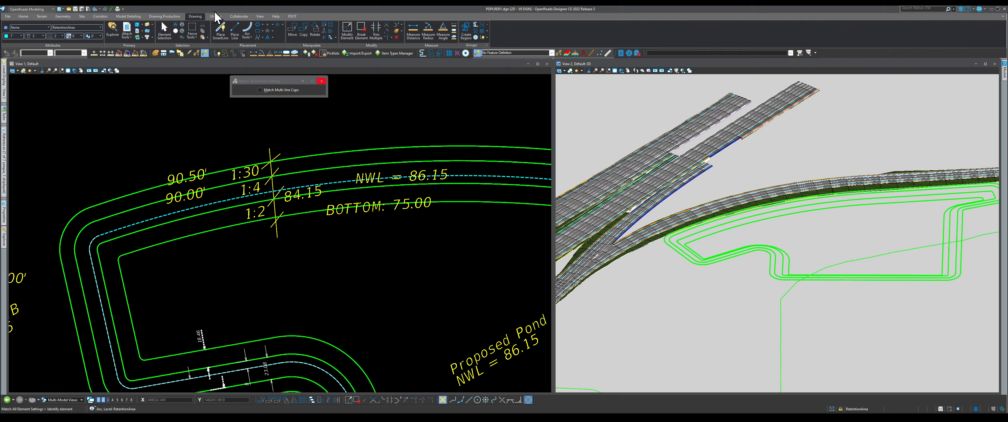
click(476, 26)
scroll(189, 198, down, 2)
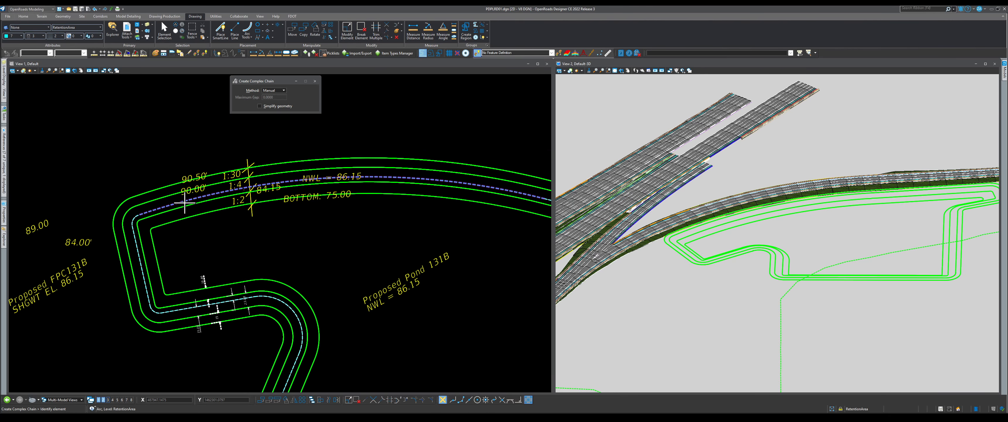
scroll(184, 202, down, 3)
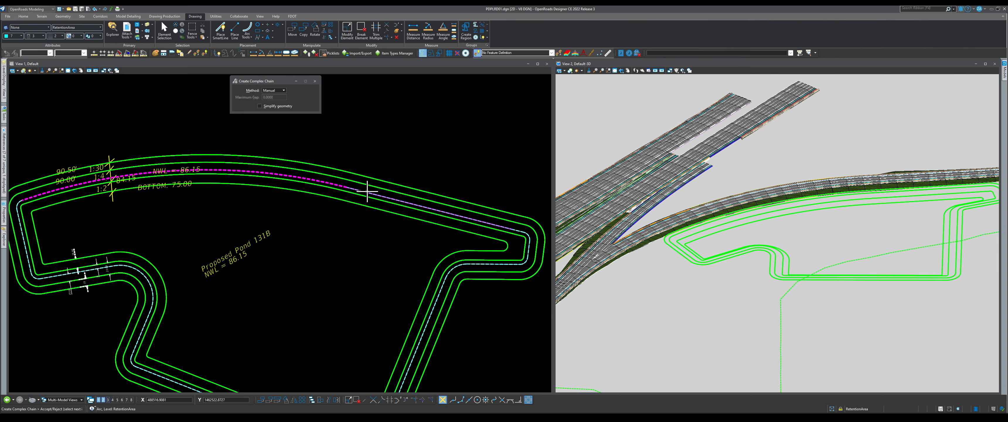
scroll(313, 170, down, 1)
scroll(443, 213, up, 3)
click(445, 207)
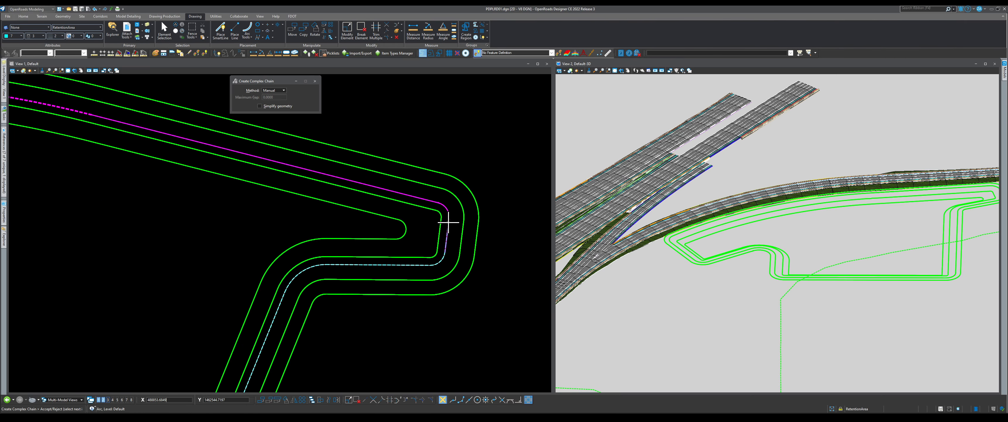
Step: Extend the NWL chain around the pointed end, through the bend and down the long straight side to the pond's lowest corner
click(393, 202)
scroll(394, 203, down, 2)
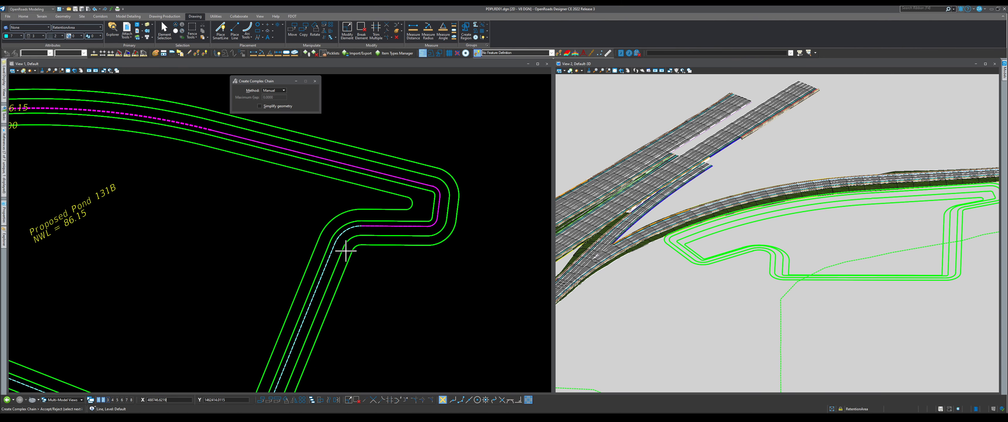
scroll(337, 247, up, 3)
click(361, 209)
click(324, 244)
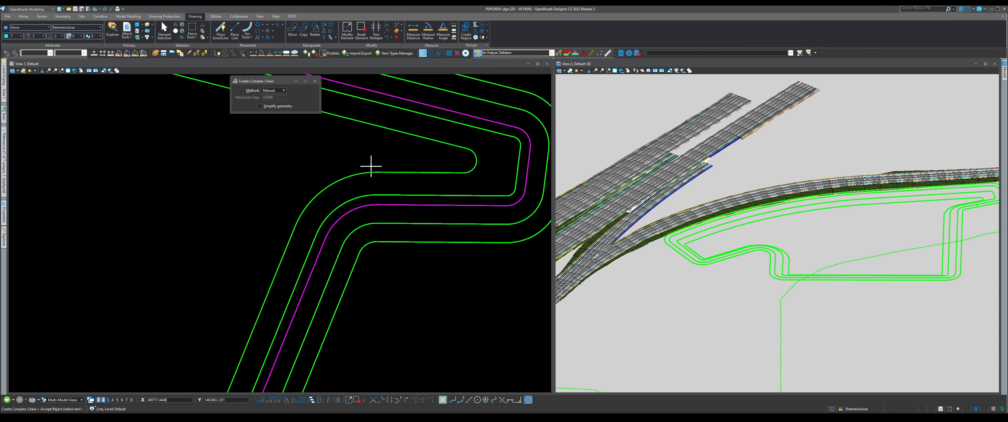
scroll(371, 162, down, 3)
scroll(301, 302, up, 3)
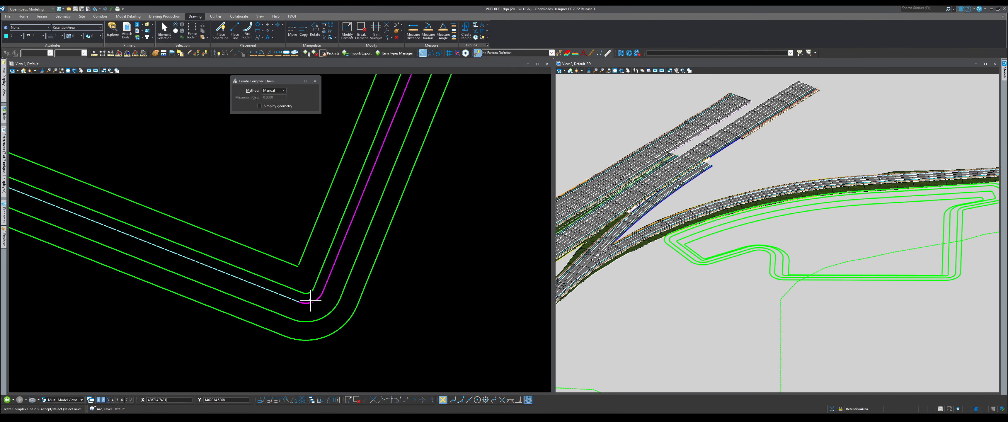
Step: Add the lowest corner arc, the long straight lower side, its far corner arc and the adjoining line to the NWL chain
click(310, 301)
scroll(382, 315, down, 3)
scroll(242, 298, up, 4)
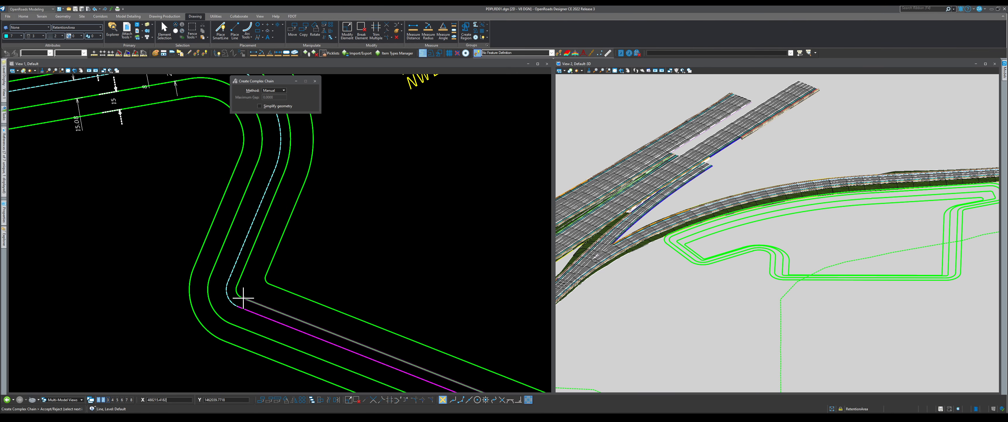
click(234, 301)
click(232, 274)
scroll(232, 274, down, 5)
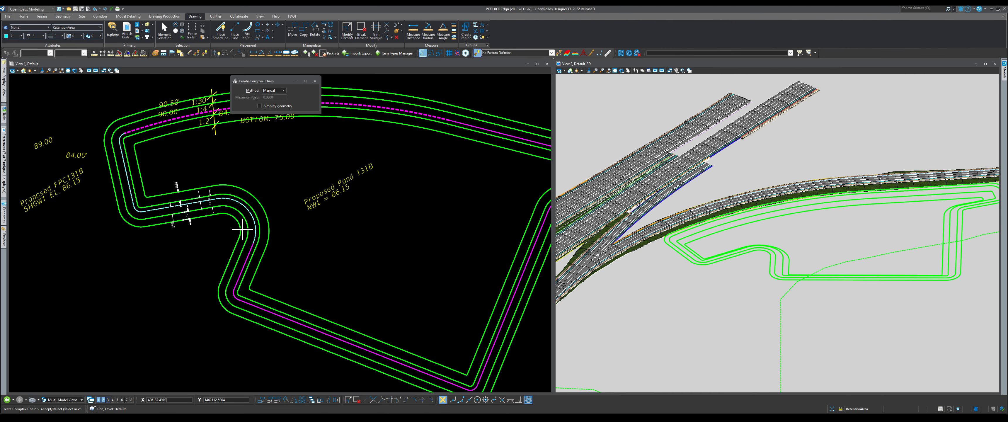
Step: Add the remaining NWL segments past the S-bend and around the blunt end back to the dashed arc, and accept the chain
scroll(239, 227, up, 4)
click(266, 229)
click(161, 182)
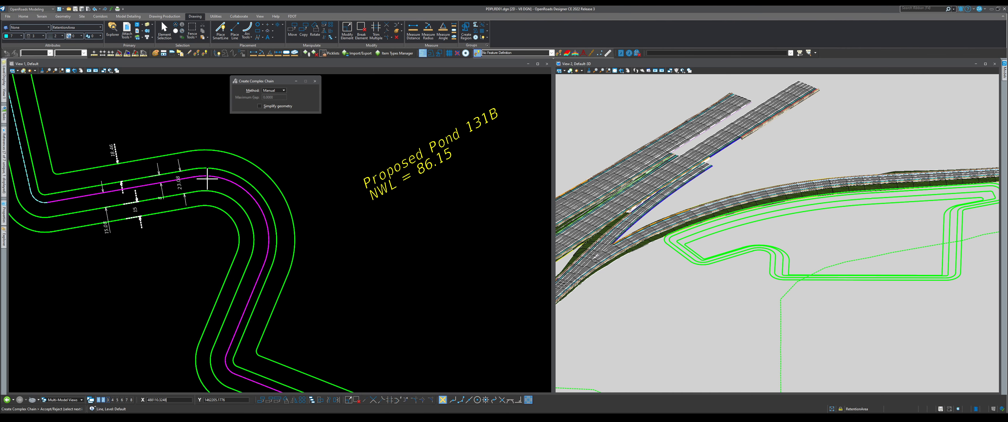
scroll(161, 182, down, 5)
scroll(189, 226, up, 6)
scroll(189, 226, down, 3)
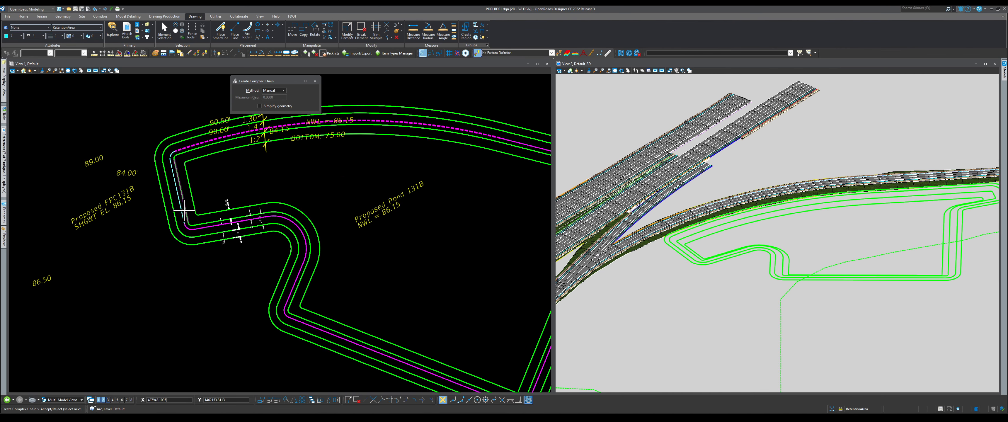
scroll(183, 210, down, 4)
scroll(178, 194, up, 5)
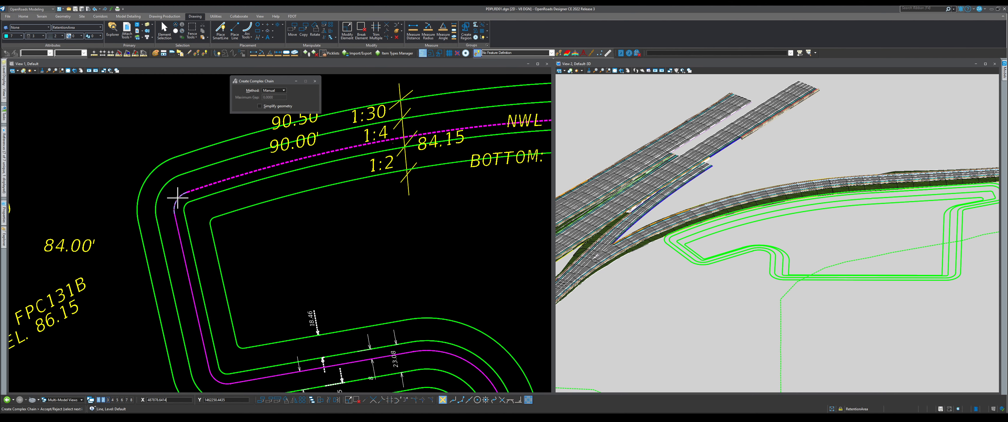
scroll(176, 178, down, 1)
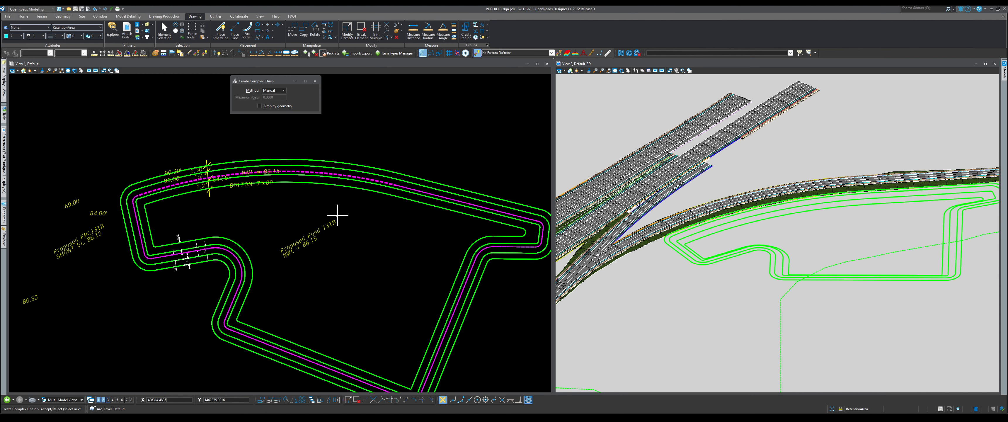
click(277, 215)
scroll(209, 213, down, 2)
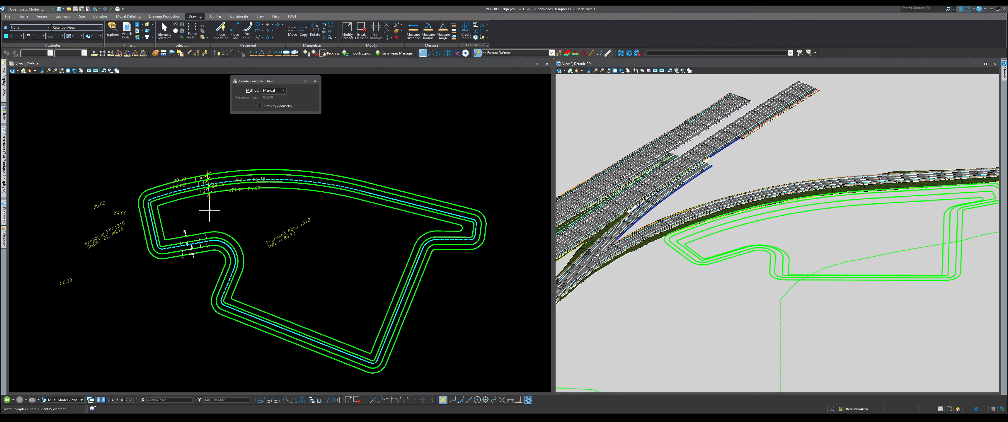
Step: Select the NWL line on its short straight side to check the chained element, and clear the selection
scroll(198, 234, up, 5)
scroll(156, 270, up, 4)
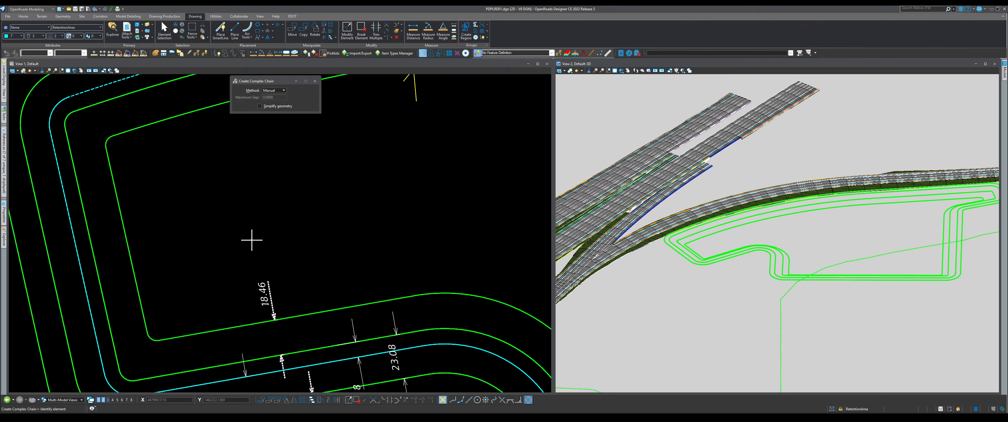
scroll(252, 240, down, 2)
scroll(100, 195, up, 5)
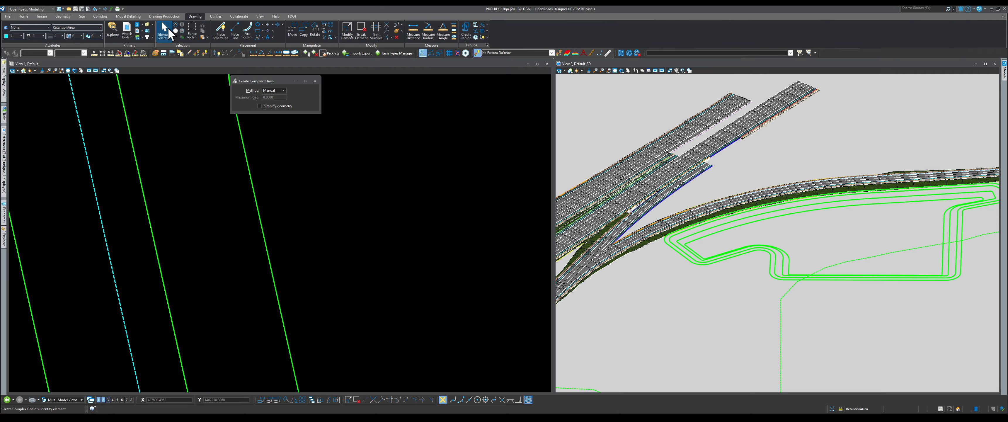
click(167, 29)
click(85, 143)
scroll(89, 172, down, 3)
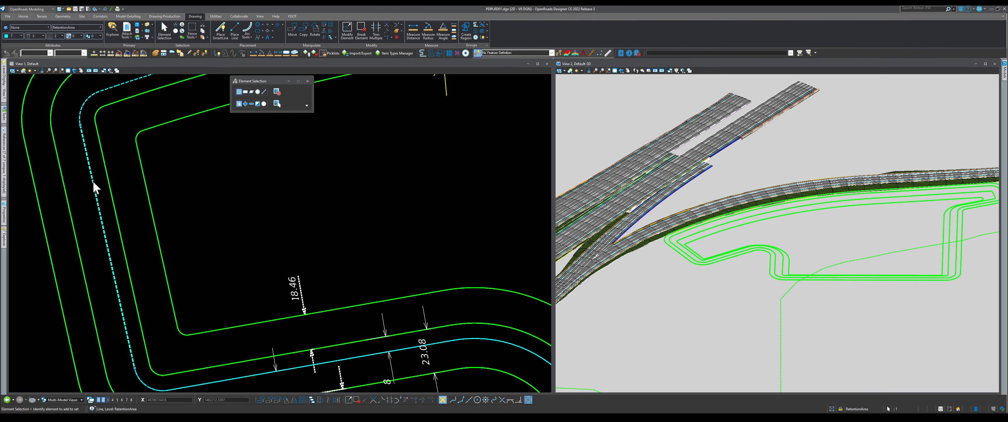
mouse_move(92, 184)
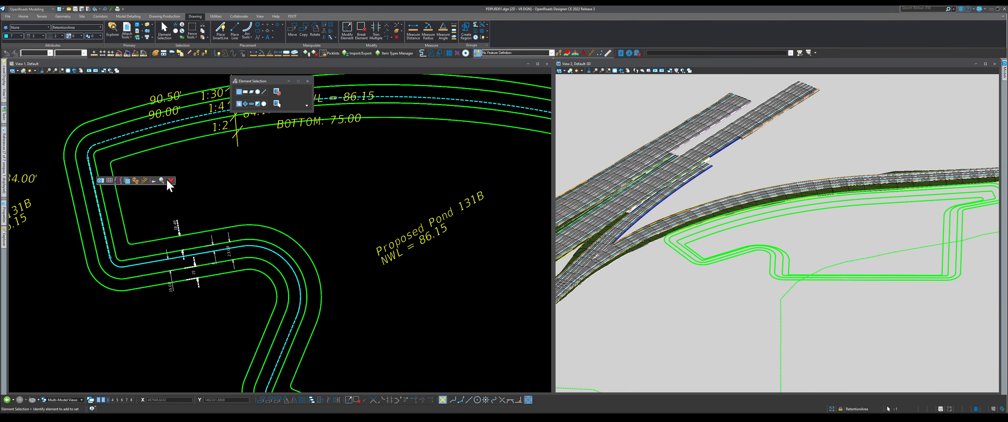
click(144, 196)
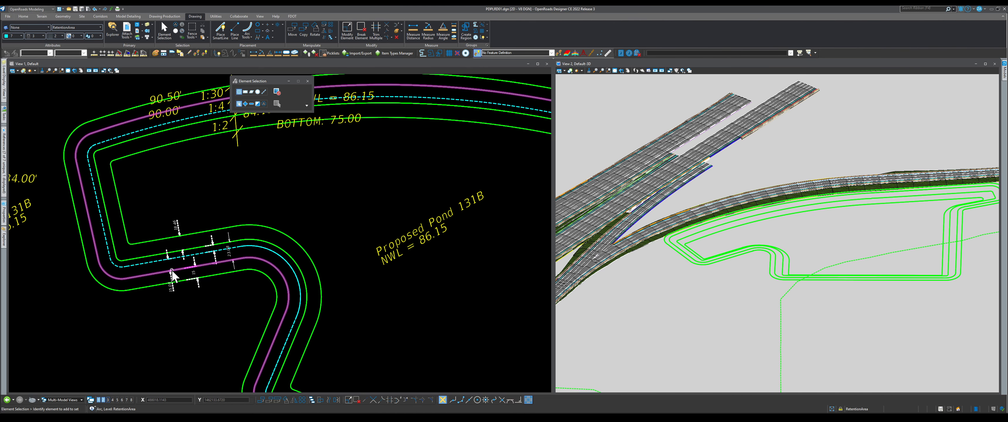
Step: Select the NWL line on the slanted side past the S-bend to check the chained element, and clear the selection
scroll(264, 258, up, 3)
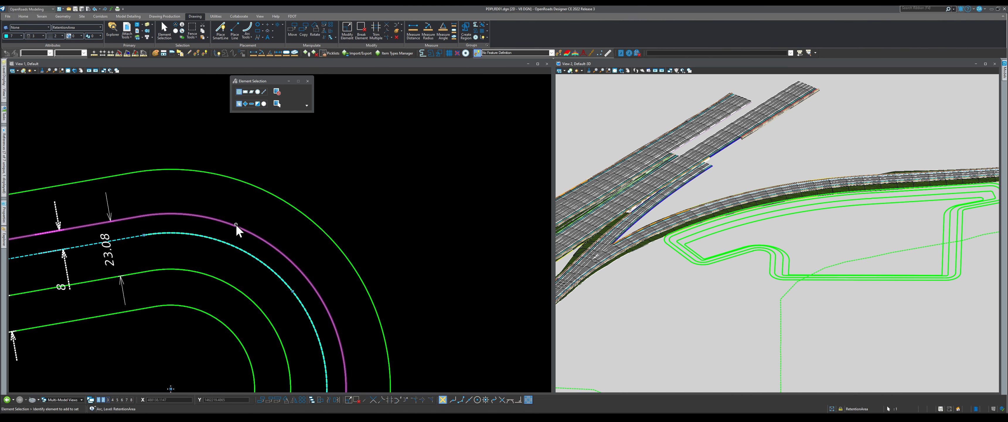
scroll(250, 219, down, 4)
click(243, 303)
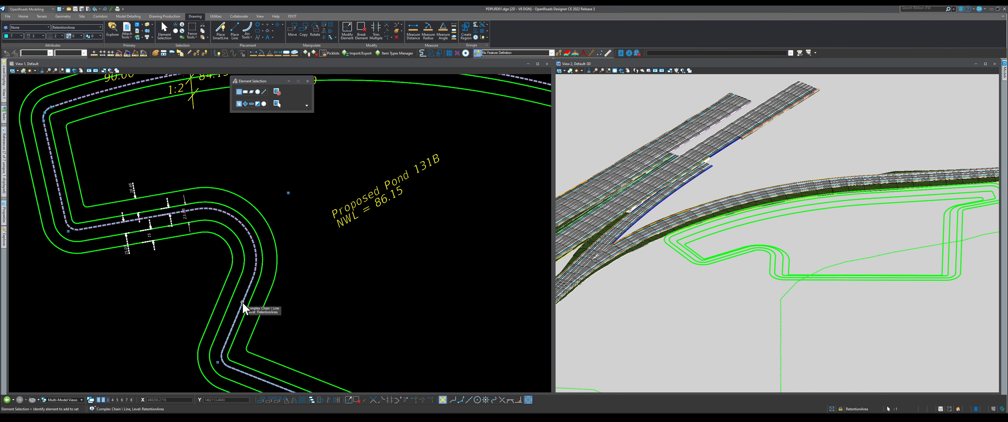
key(Escape)
Step: Delete the leftover NWL segment at the corner below the S-bend, and check the chain at the pond's lowest corner
scroll(240, 300, up, 4)
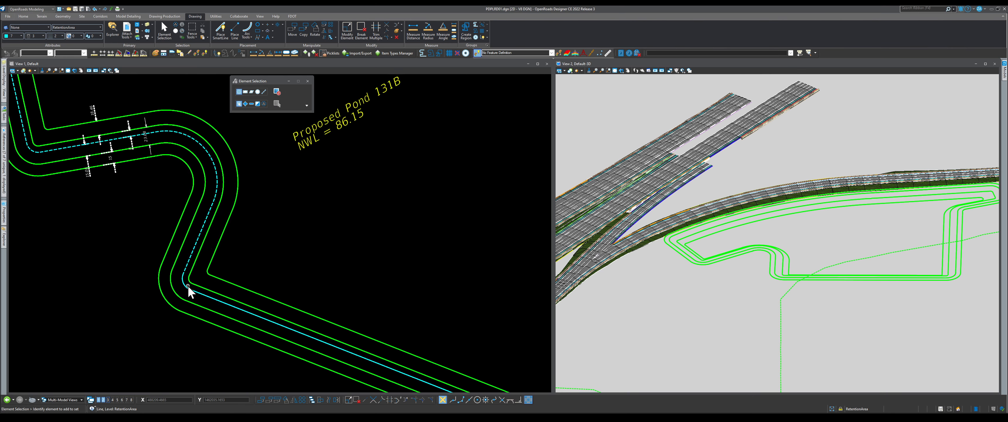
click(183, 285)
key(Delete)
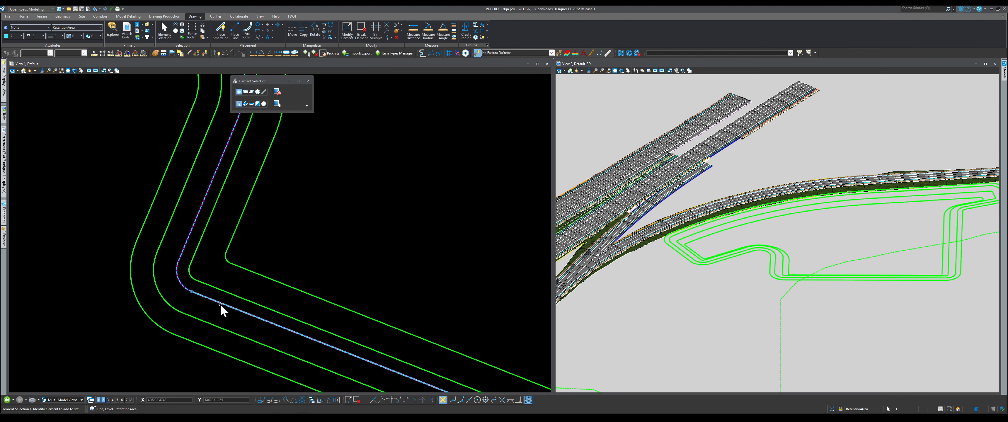
scroll(124, 243, down, 4)
scroll(287, 301, up, 4)
click(265, 303)
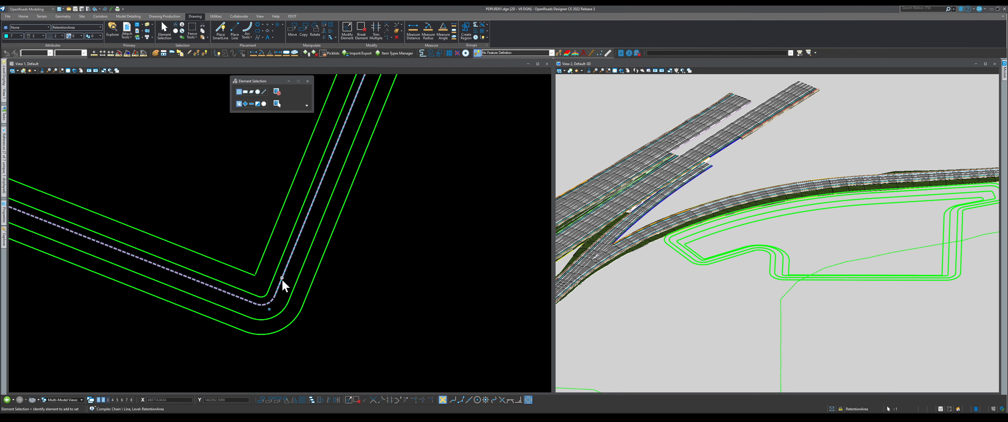
key(Escape)
scroll(277, 337, down, 4)
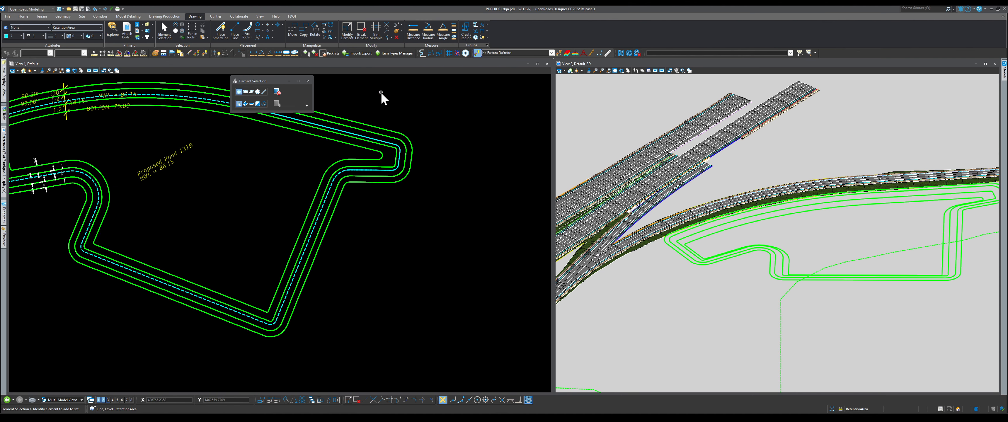
Step: Remove the leftover NWL segments lying on the chain along the bend and short side leading to the pointed end
click(476, 25)
click(314, 81)
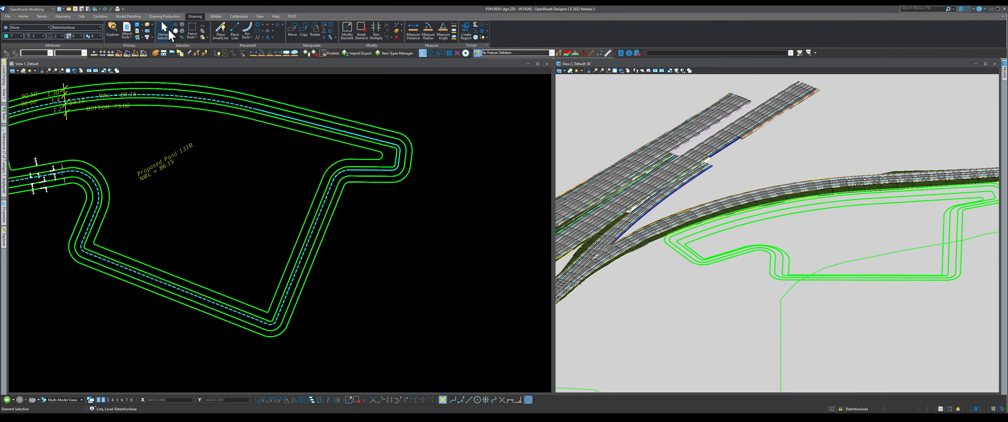
click(165, 31)
scroll(393, 185, up, 3)
click(349, 195)
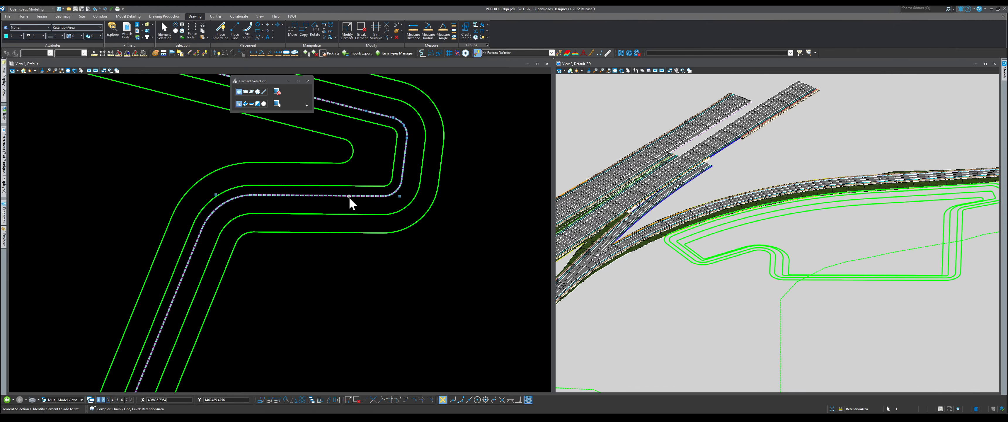
scroll(391, 201, up, 2)
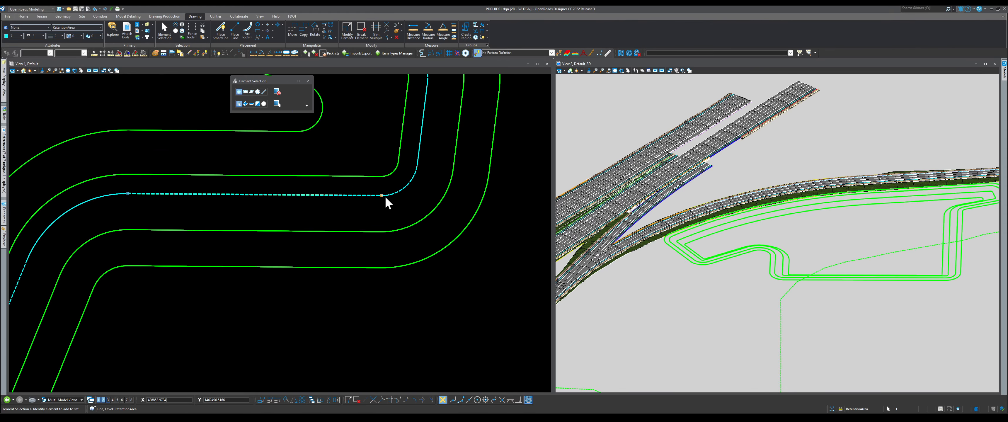
click(96, 197)
scroll(202, 283, down, 2)
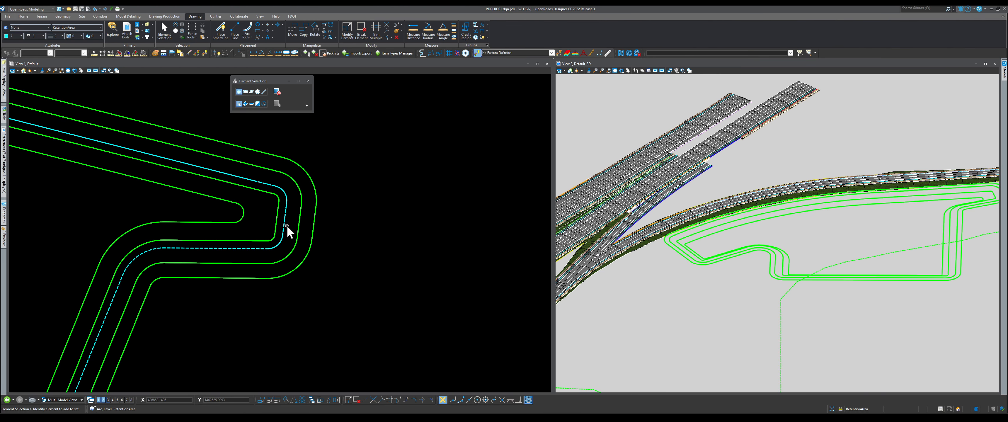
Step: Delete the remaining leftover NWL segments around the pointed end's corners and along the adjoining upper side
click(279, 243)
key(Escape)
scroll(385, 223, down, 1)
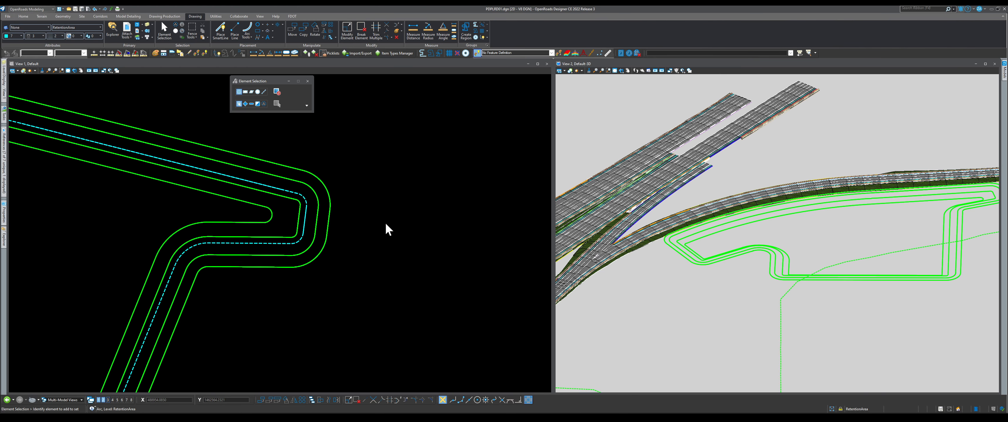
scroll(386, 224, down, 1)
click(297, 194)
key(Delete)
scroll(425, 248, down, 3)
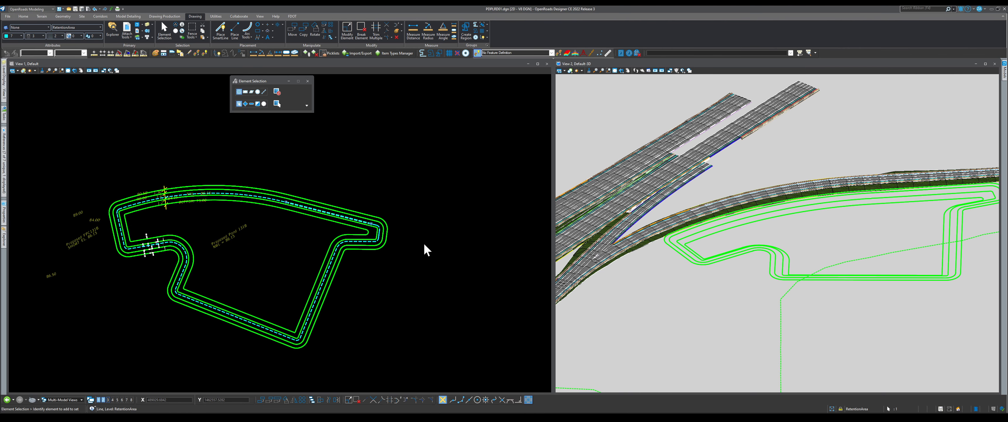
Step: Delete the leftover NWL segments on the long curved upper side and at the blunt end's upper corner
scroll(377, 231, up, 4)
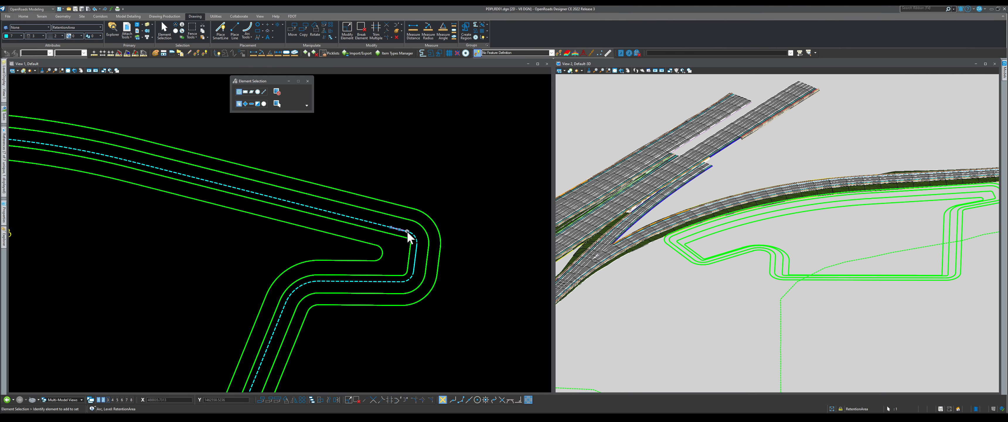
scroll(473, 244, down, 2)
scroll(269, 209, up, 4)
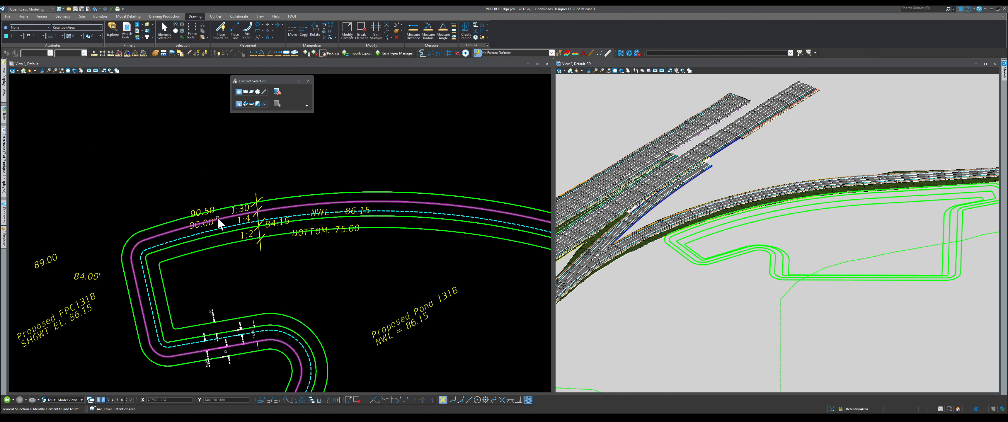
click(208, 232)
key(Delete)
scroll(143, 252, up, 2)
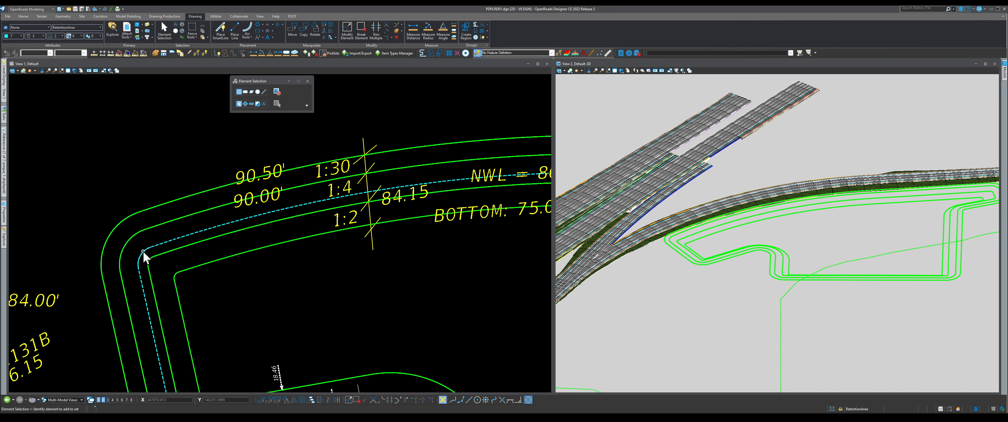
click(141, 251)
scroll(144, 221, down, 3)
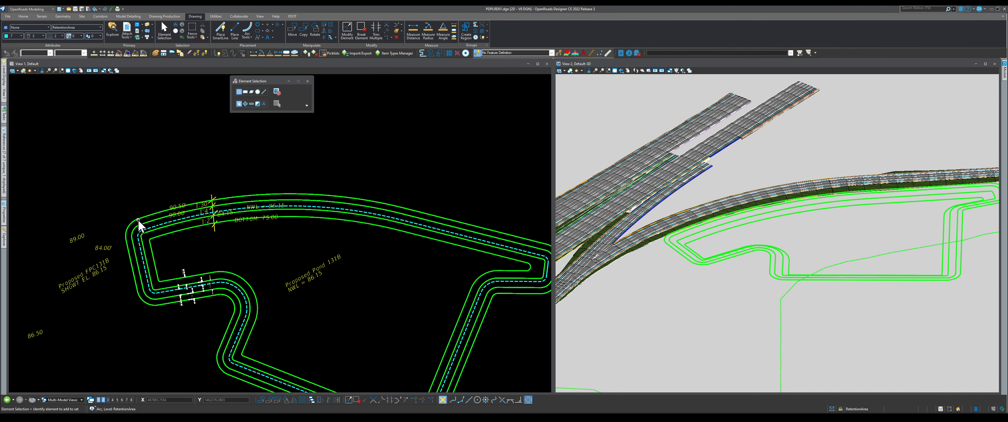
Step: Create a constant-elevation profile of 86.15 for the chained NWL line without a feature definition
scroll(168, 181, up, 2)
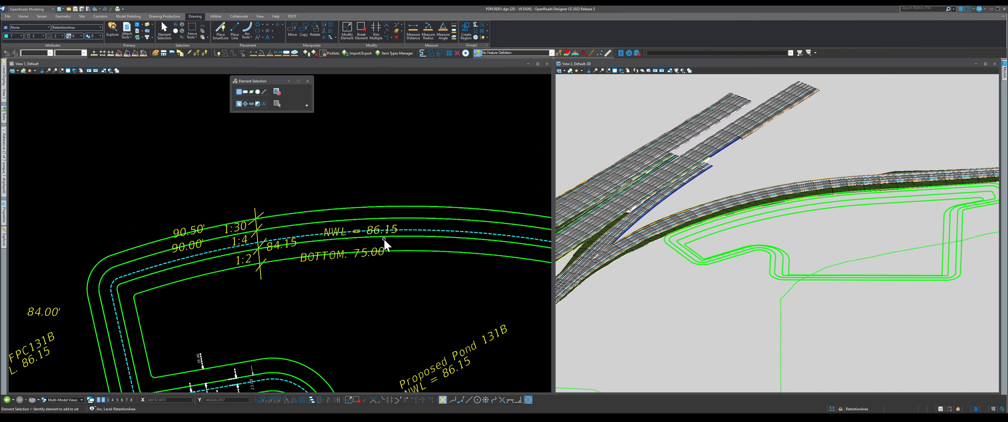
scroll(841, 235, down, 1)
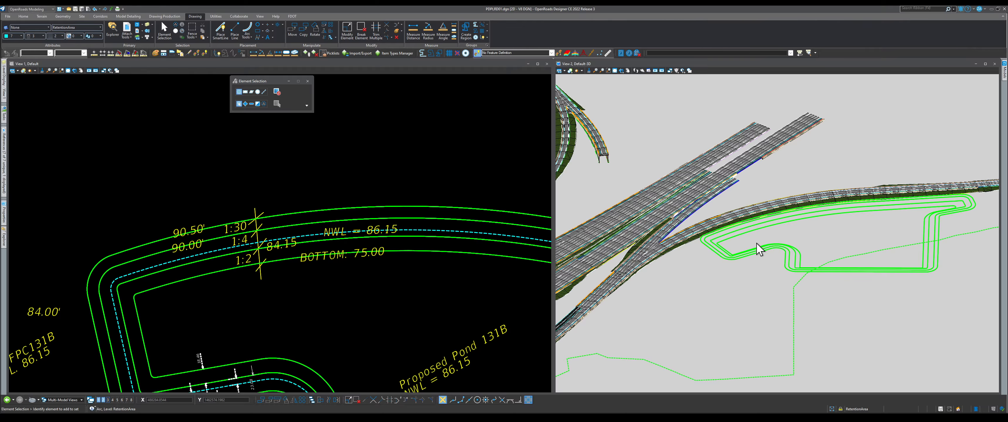
click(63, 16)
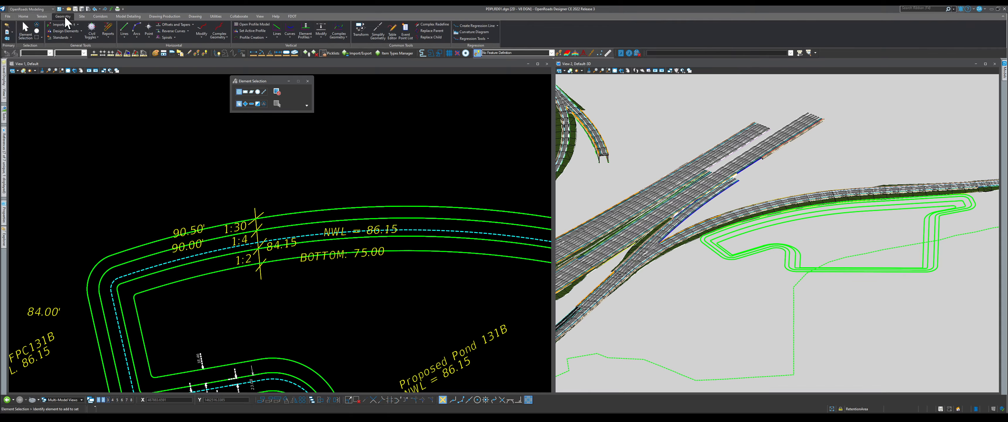
click(304, 29)
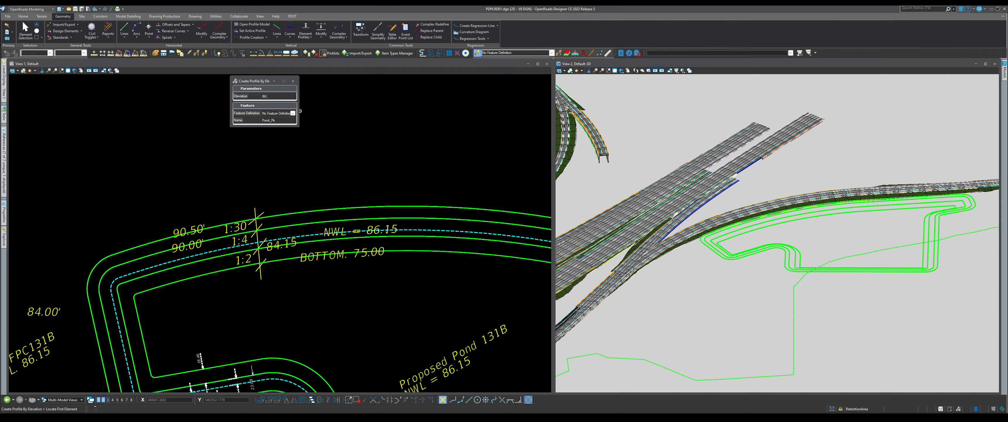
text(86.15)
key(Return)
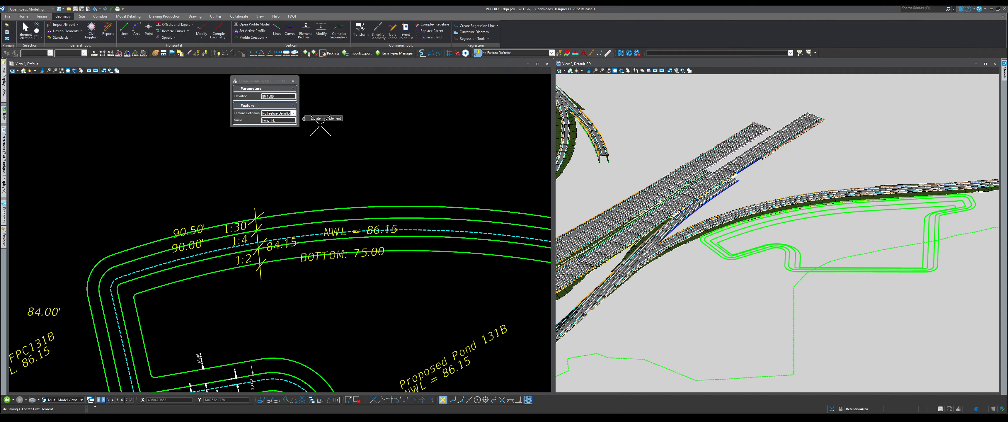
click(424, 230)
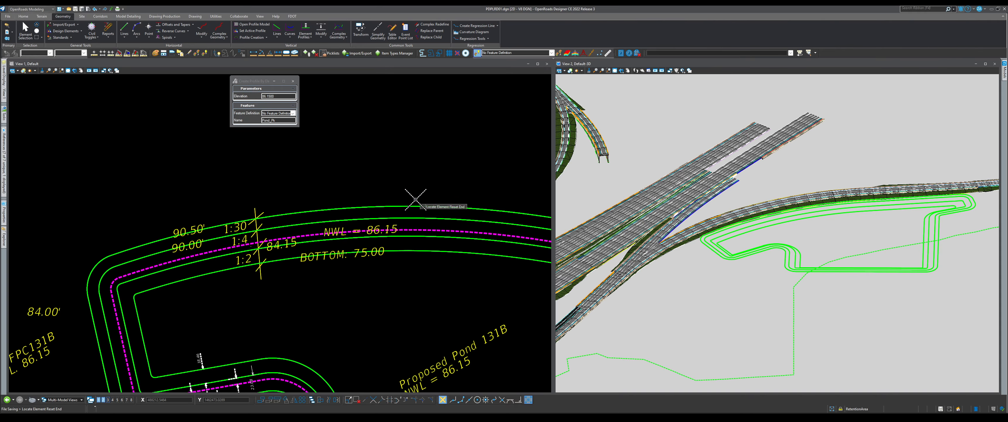
click(403, 178)
Step: Rotate the 3D view around the pond and examine the NWL line's height relative to the other contour lines
scroll(798, 236, up, 3)
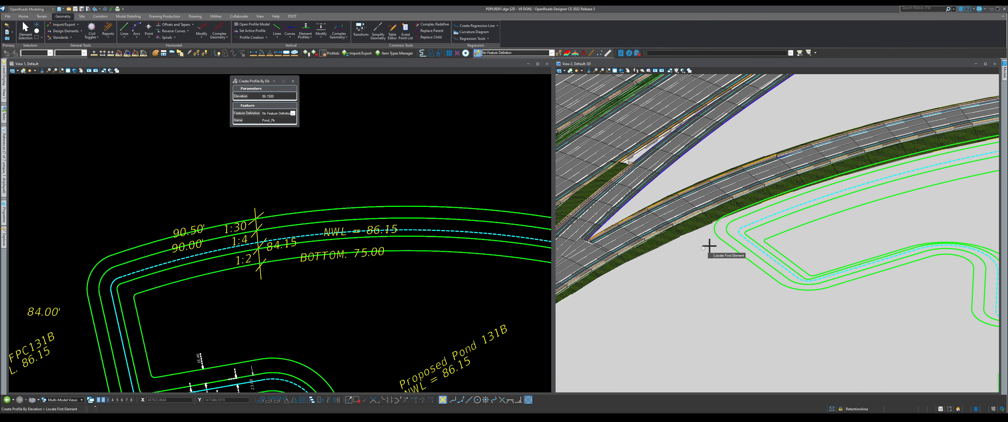
scroll(709, 247, up, 3)
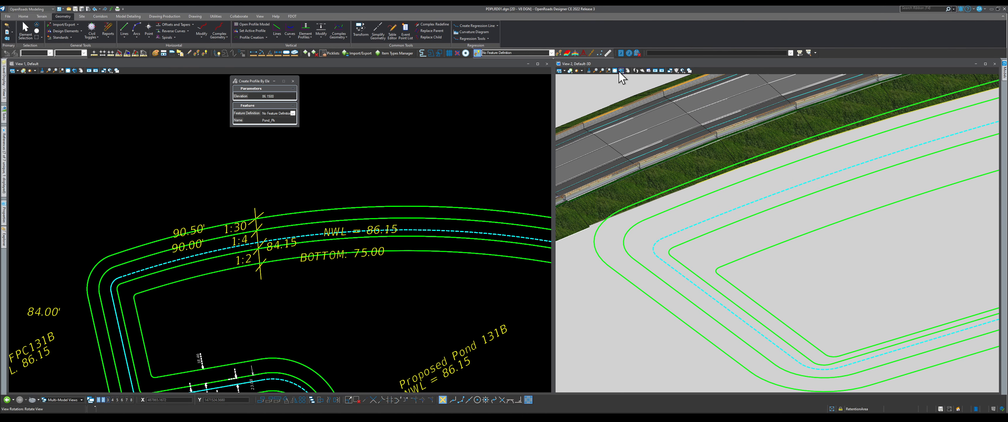
click(620, 71)
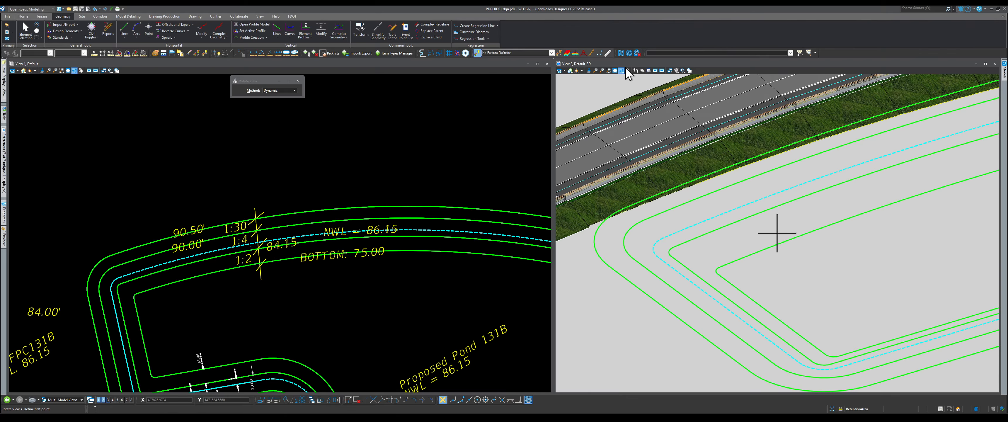
click(803, 278)
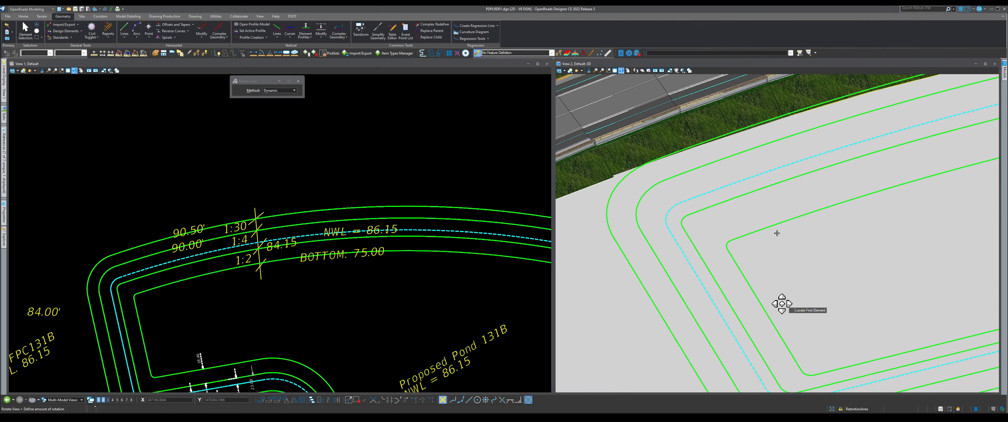
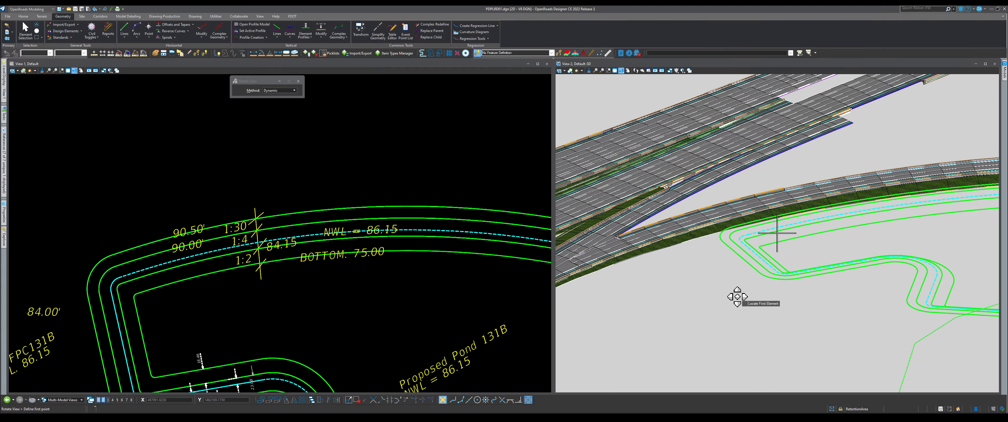
click(725, 297)
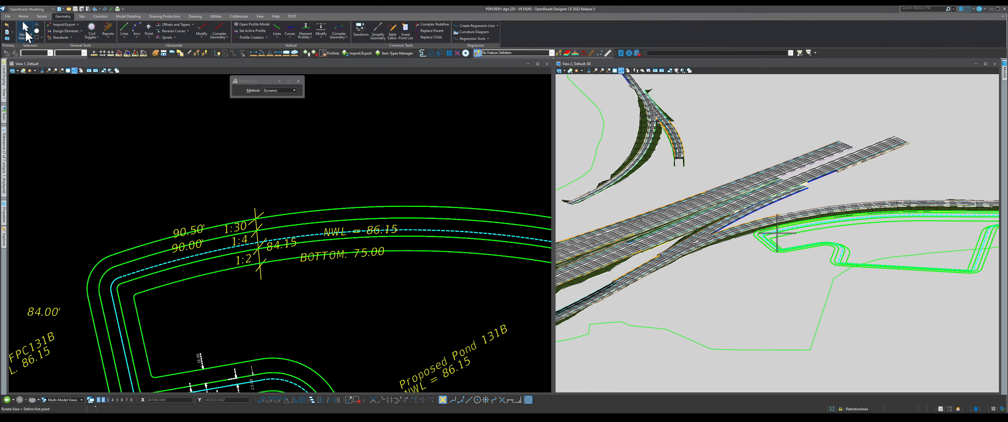
click(25, 30)
scroll(209, 209, down, 4)
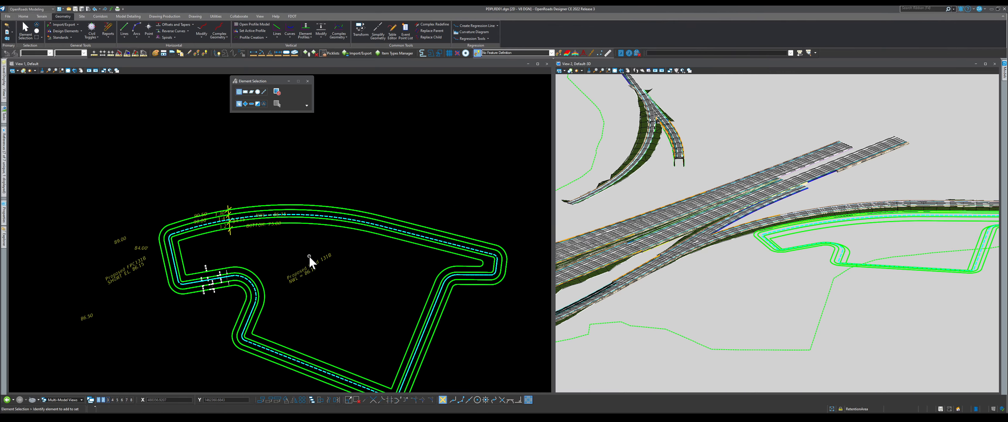
scroll(181, 252, up, 2)
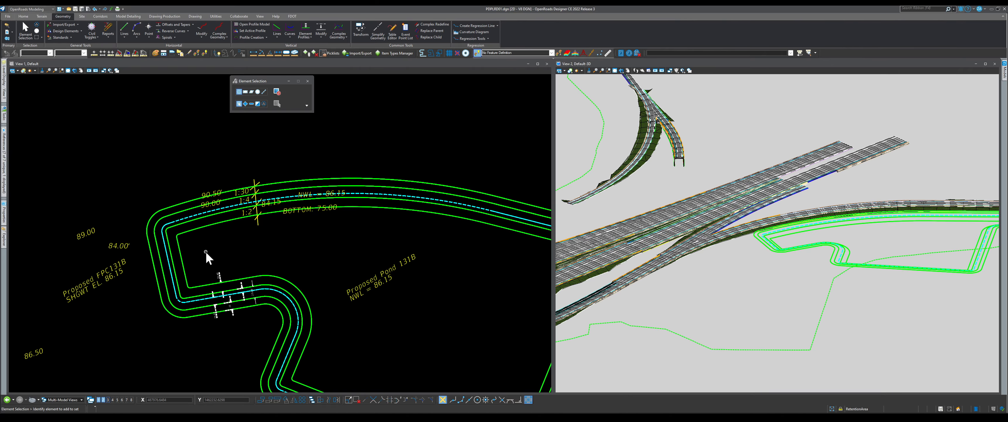
scroll(821, 266, up, 4)
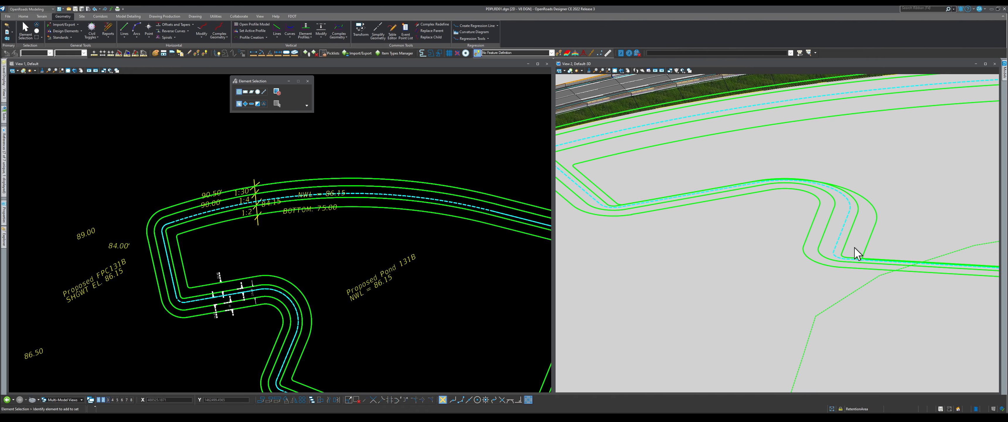
scroll(692, 229, down, 2)
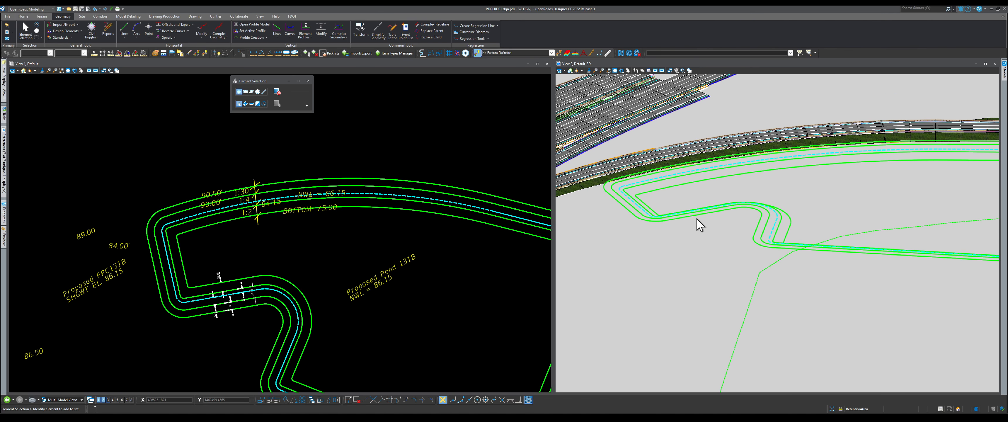
Step: Start a terrain model from elements using break lines, Max Triangle Length and the DtmProposed definition, and add all the pond's contour lines
click(41, 16)
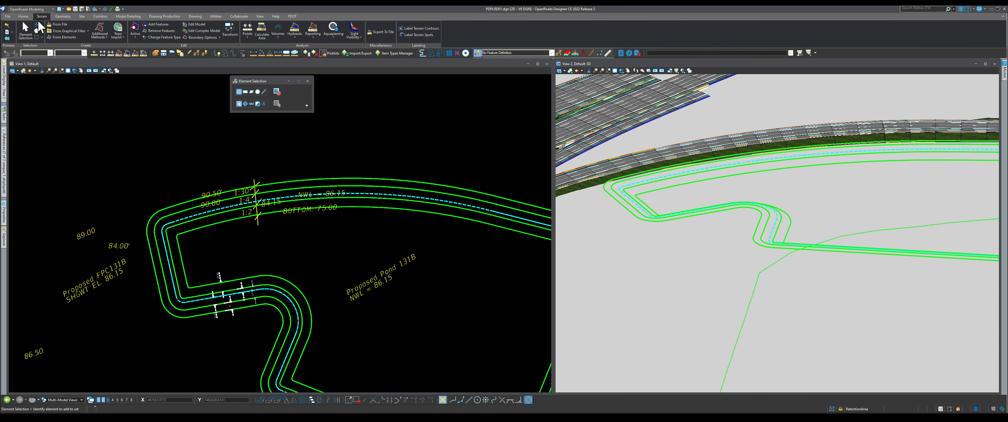
click(60, 37)
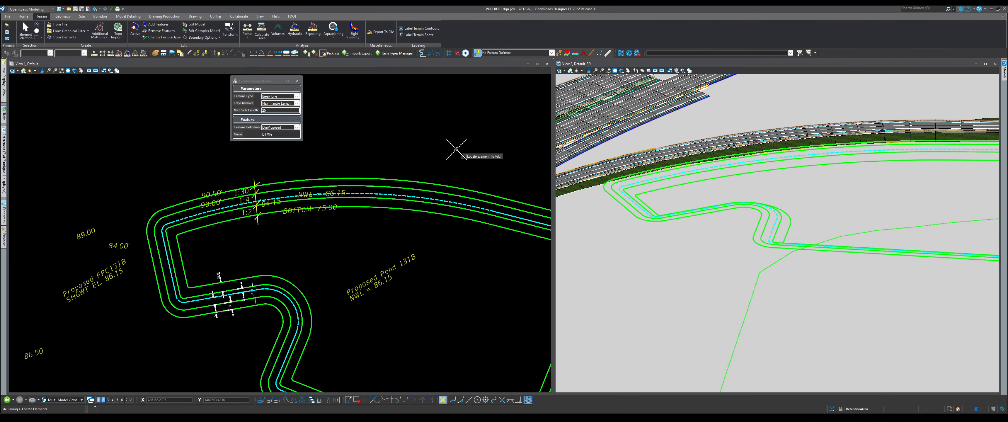
scroll(618, 190, up, 2)
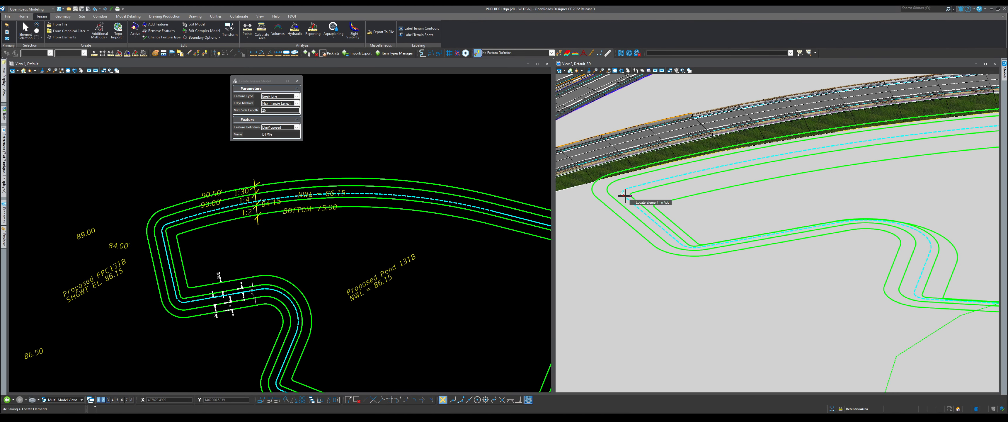
click(676, 201)
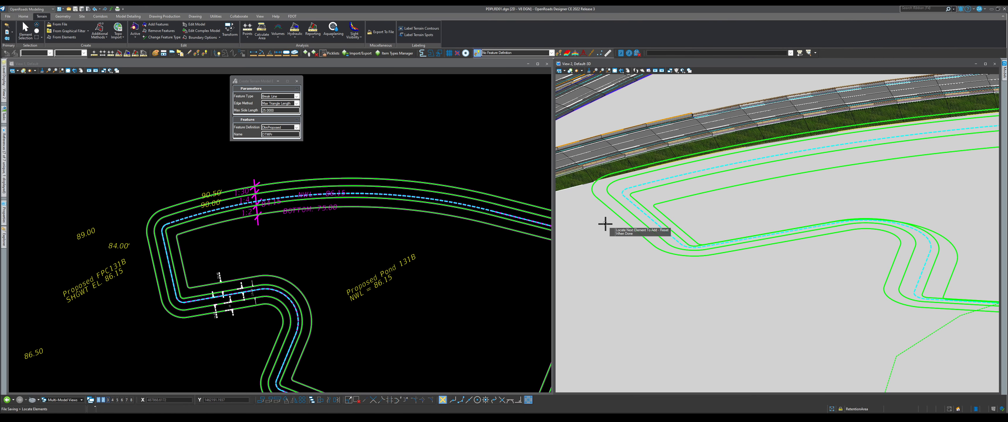
scroll(252, 319, up, 2)
scroll(371, 253, up, 3)
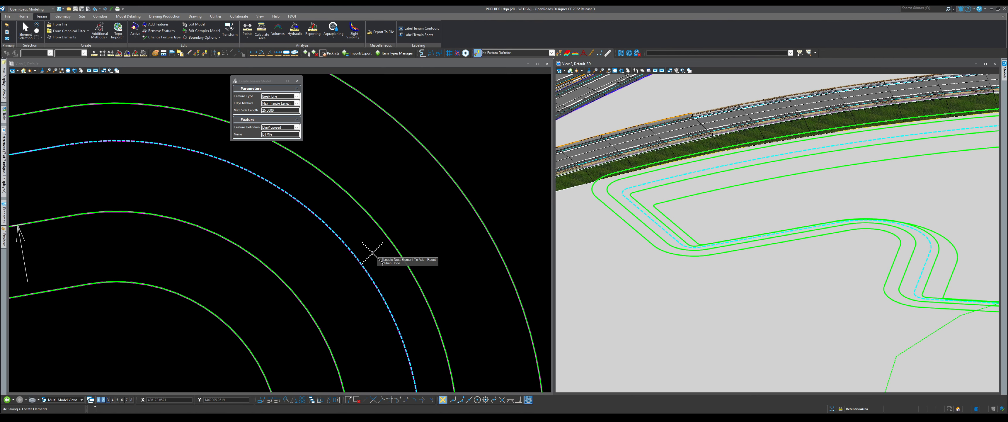
scroll(353, 256, up, 5)
scroll(338, 266, down, 3)
scroll(446, 193, up, 1)
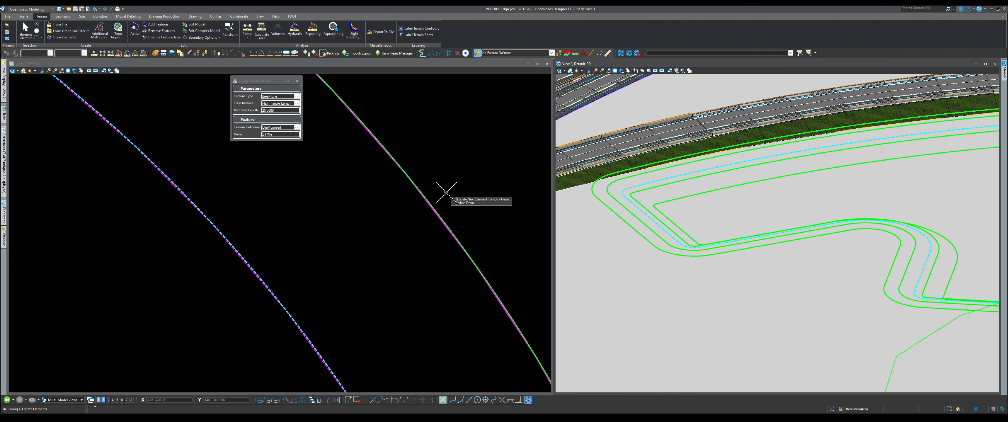
scroll(394, 243, down, 6)
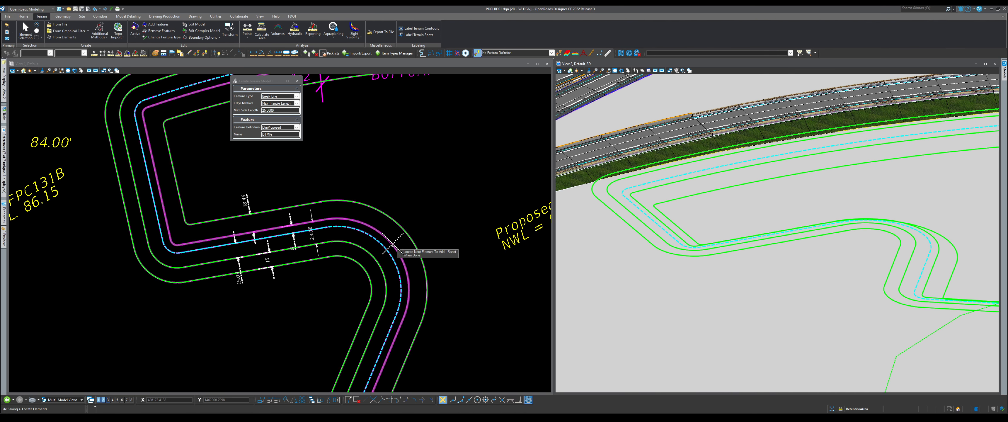
scroll(301, 302, down, 1)
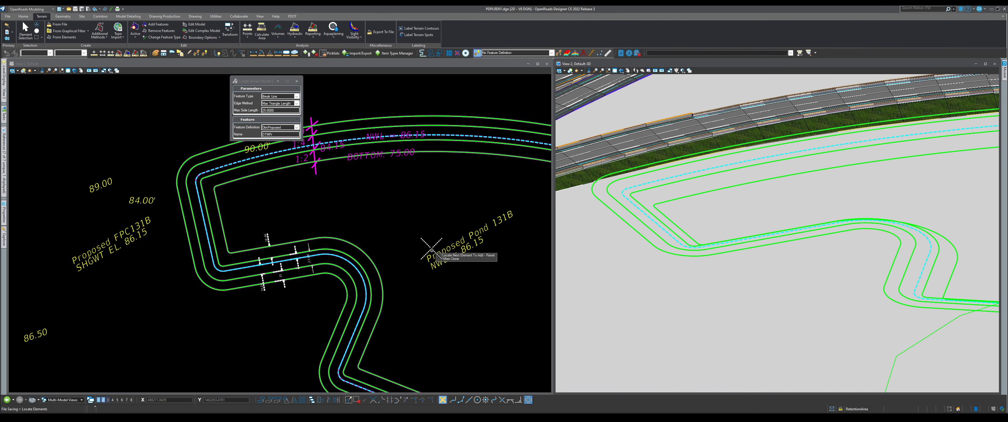
Step: Name the terrain model POND 131B and accept its break line, edge method and feature settings to create it
double_click(268, 134)
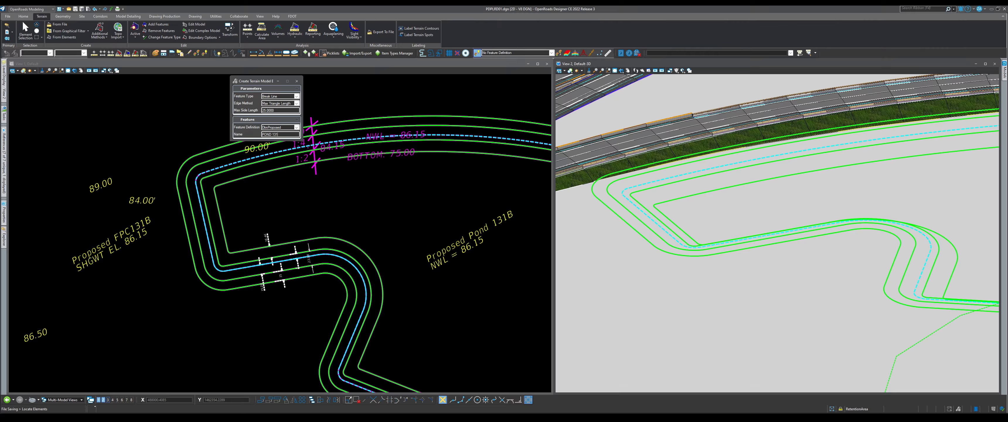
click(348, 202)
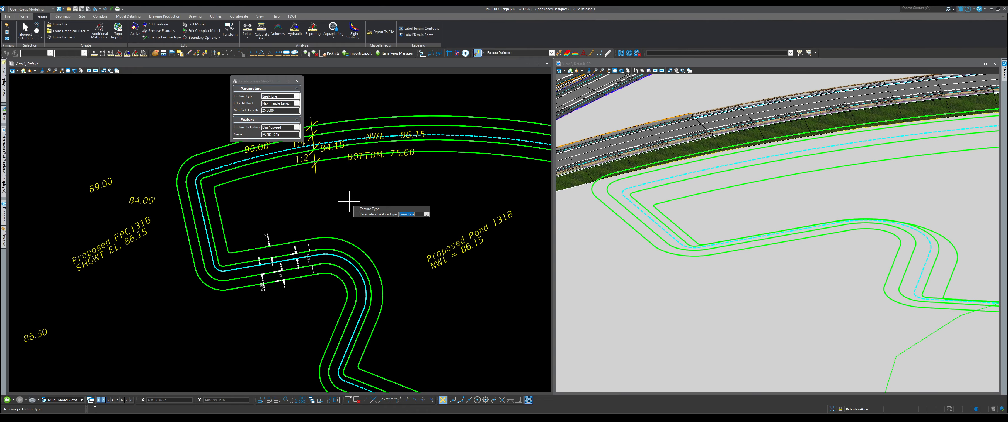
click(348, 202)
click(348, 202)
click(349, 201)
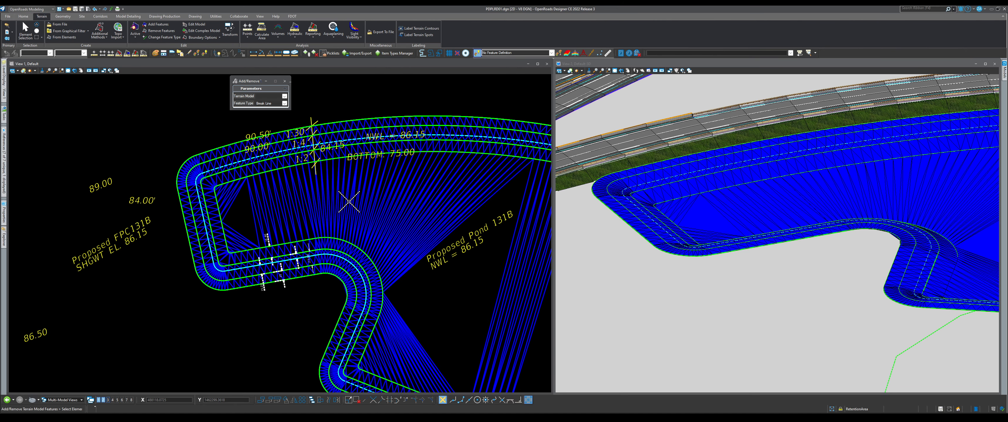
Step: Rotate the 3D view around the new pond terrain and examine its side slopes and bottom
scroll(675, 228, down, 6)
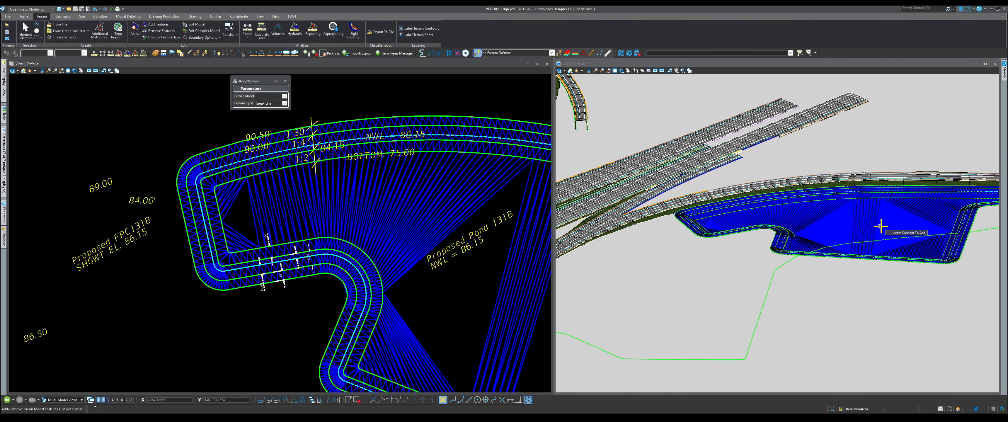
scroll(879, 226, up, 5)
click(621, 70)
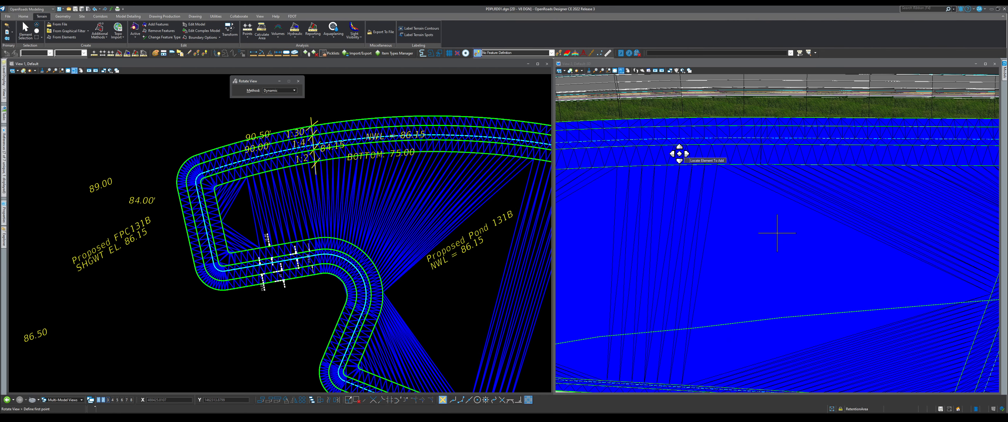
drag(706, 223, 928, 223)
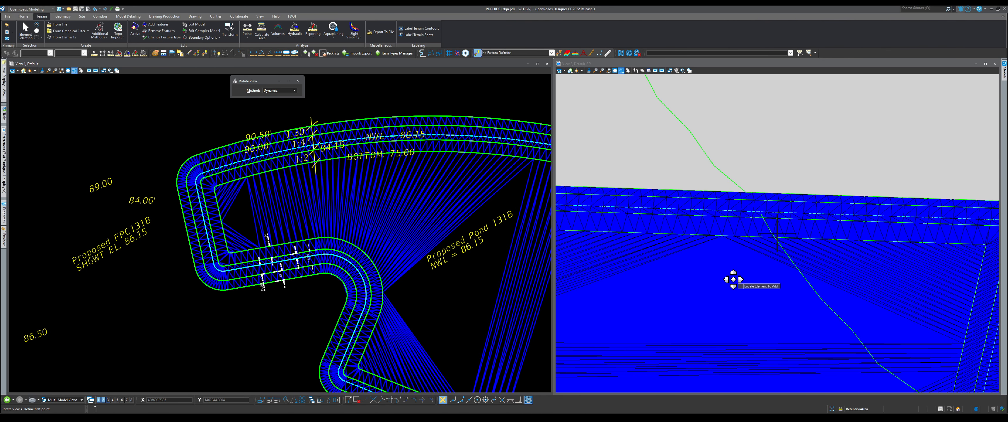
drag(732, 279, 909, 275)
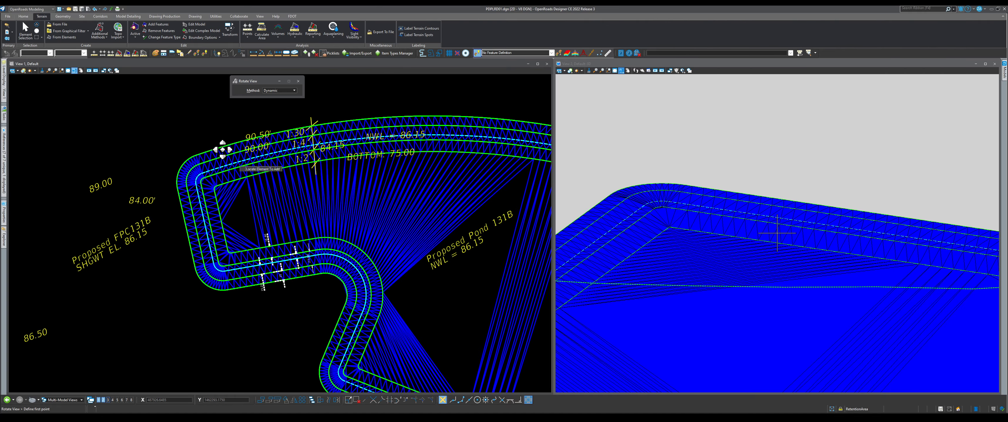
click(25, 30)
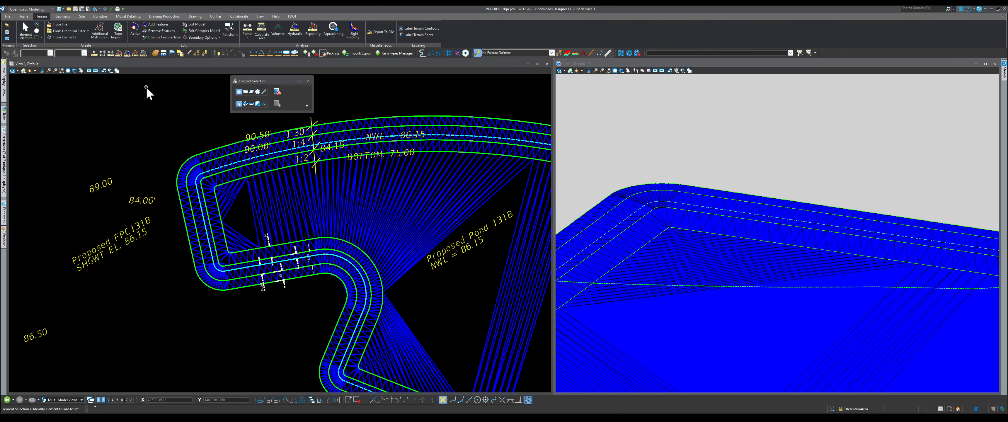
click(690, 251)
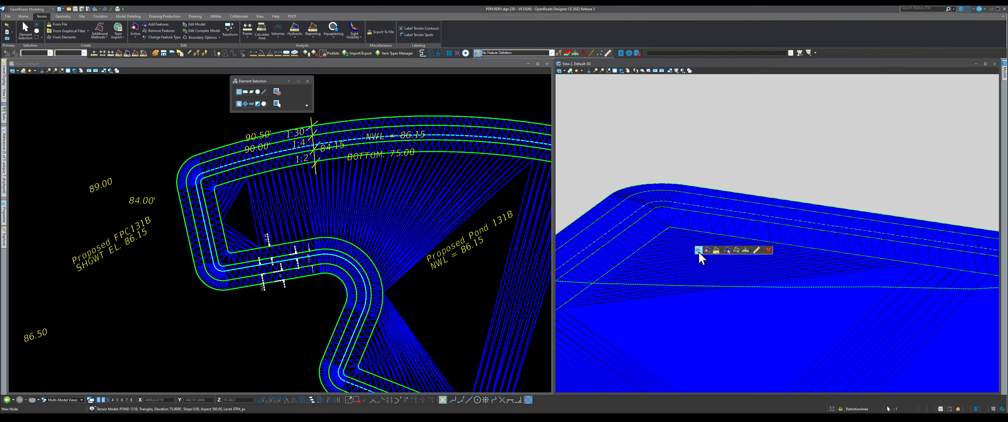
click(708, 251)
click(764, 233)
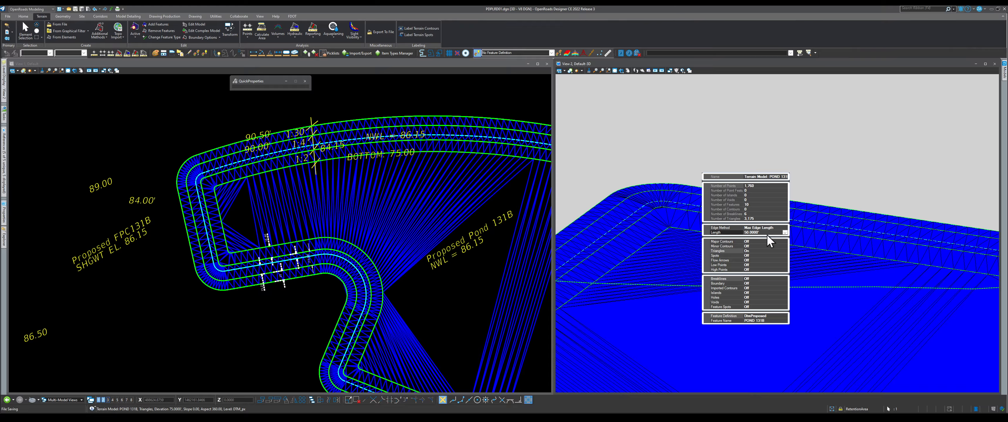
click(834, 174)
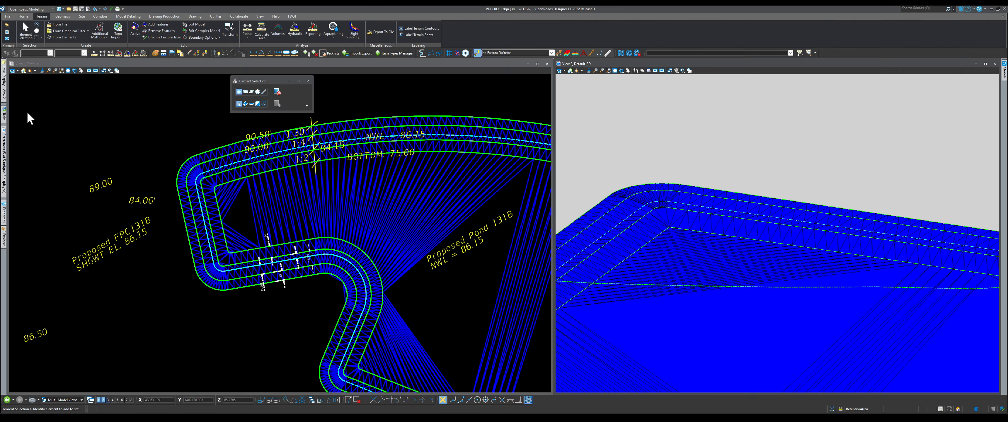
Step: Keep the element properties open, select the pond terrain model and set its maximum edge length to 100'
mouse_move(4, 213)
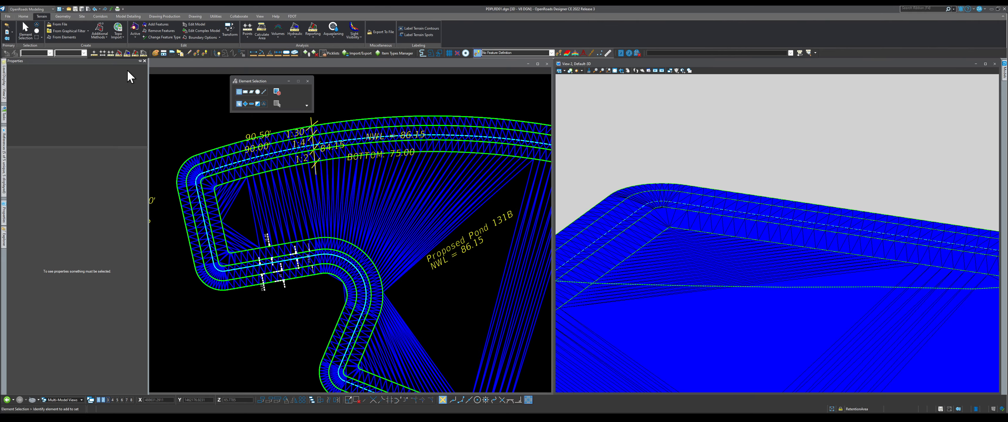
click(140, 60)
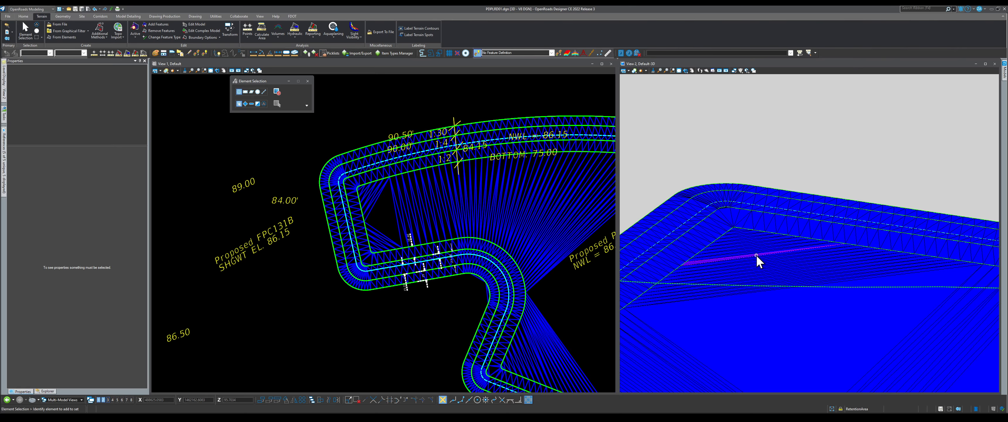
click(756, 257)
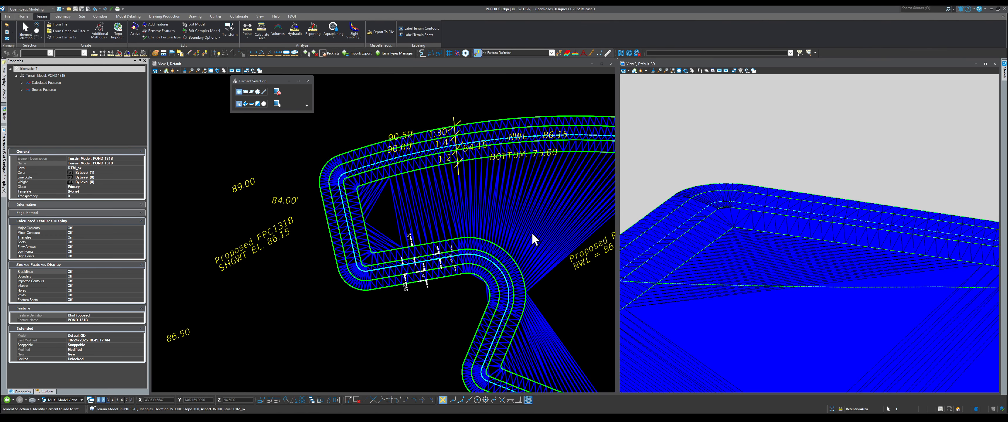
click(141, 213)
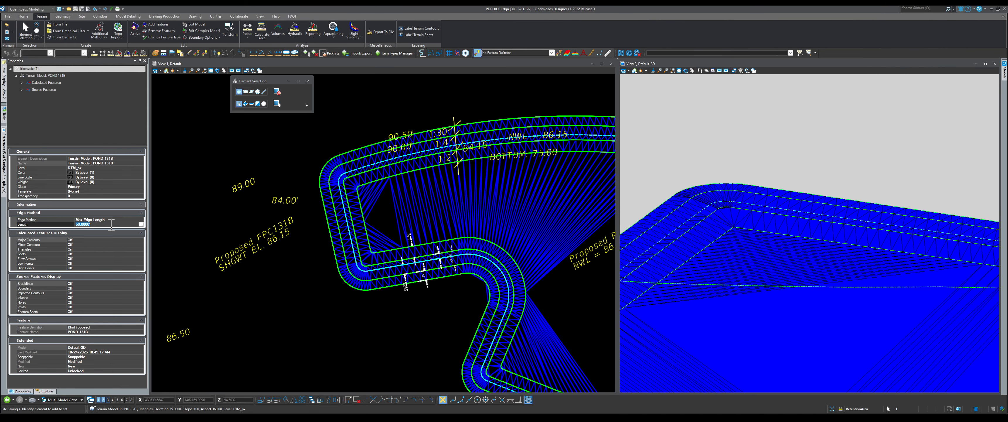
key(Return)
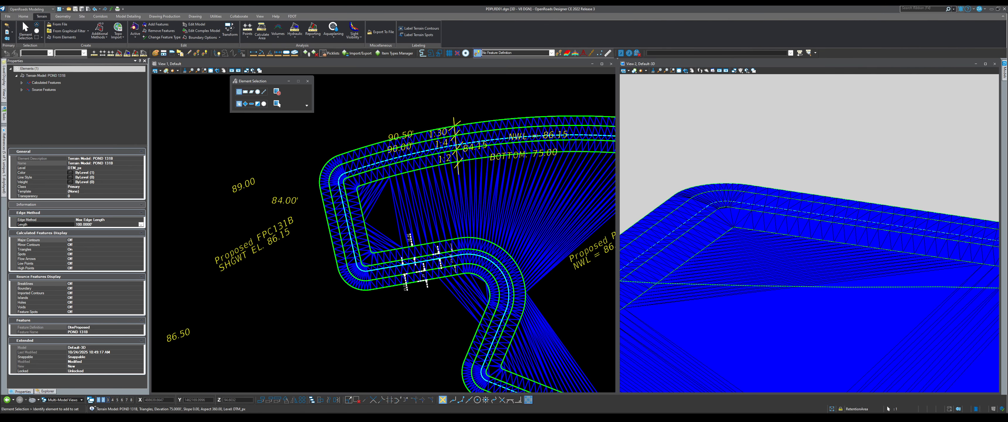
Step: Examine the pond terrain's outer edge in 3D for triangles that span outside the contour at the inward bend
scroll(242, 178, down, 3)
scroll(769, 181, down, 7)
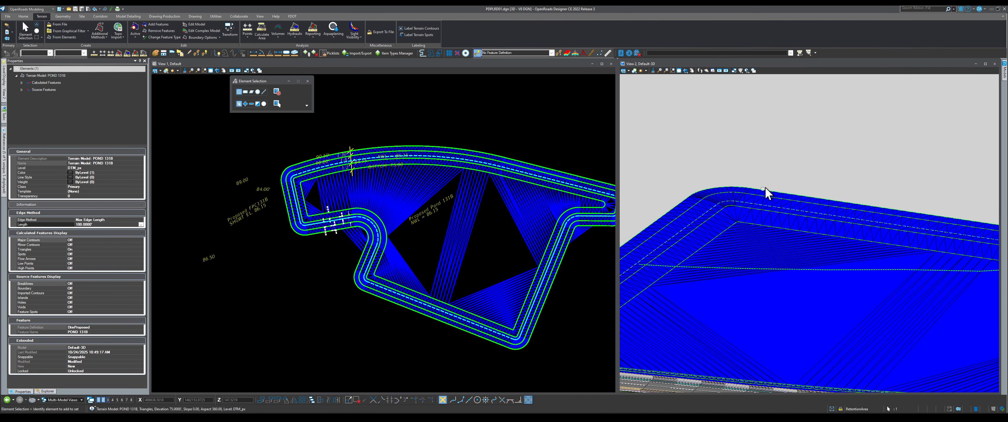
scroll(931, 215, up, 6)
scroll(887, 253, up, 2)
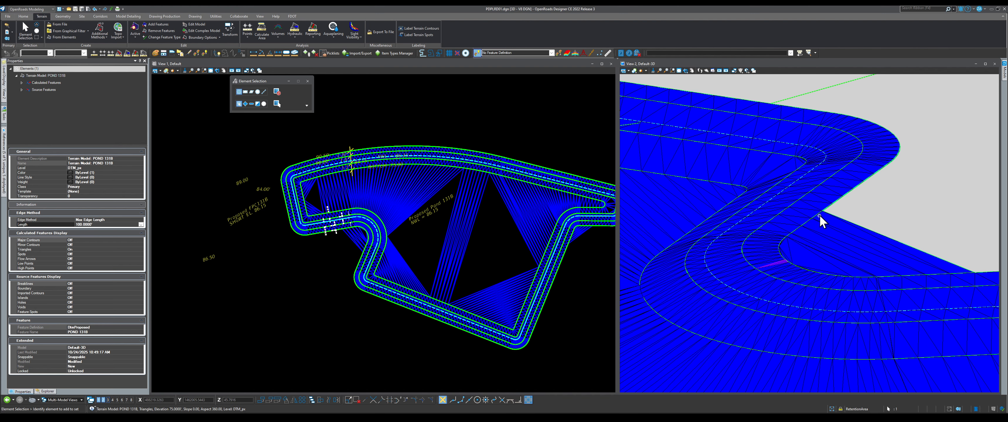
scroll(836, 277, down, 2)
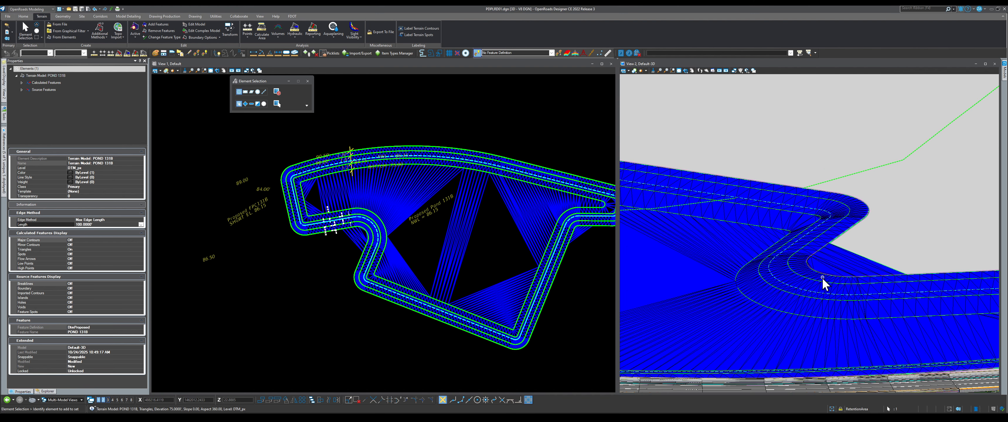
scroll(764, 322, up, 2)
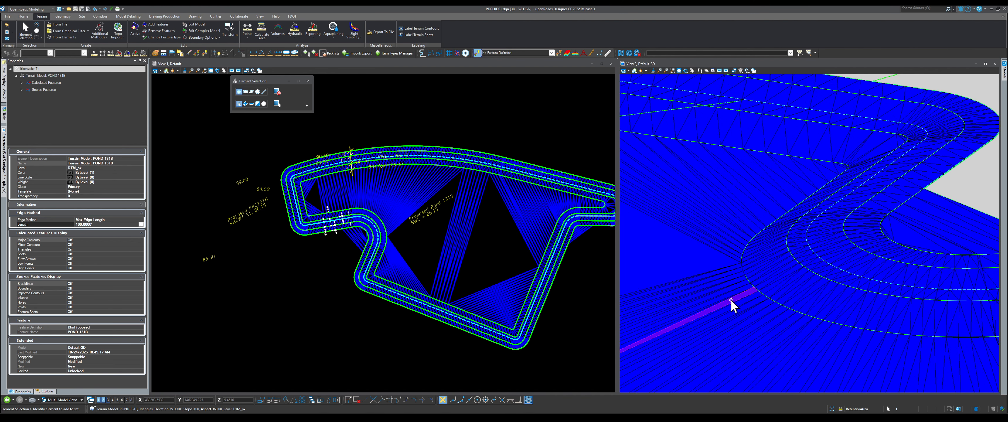
scroll(760, 281, down, 2)
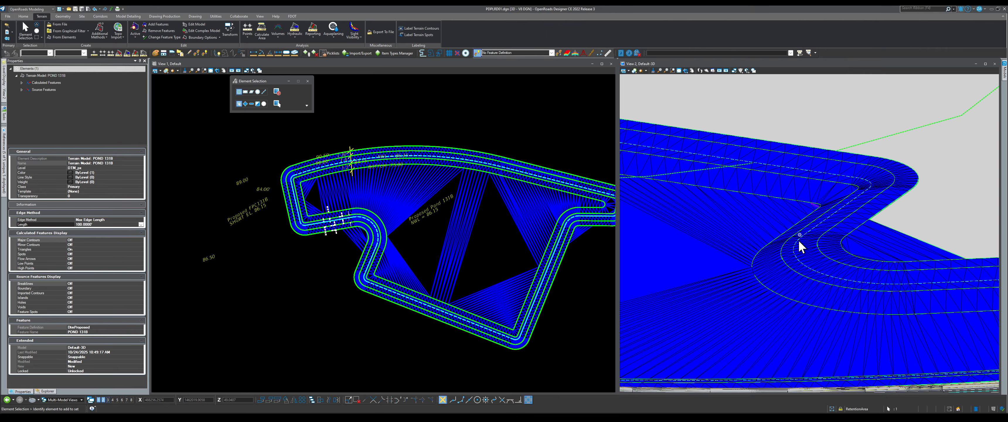
scroll(825, 173, up, 2)
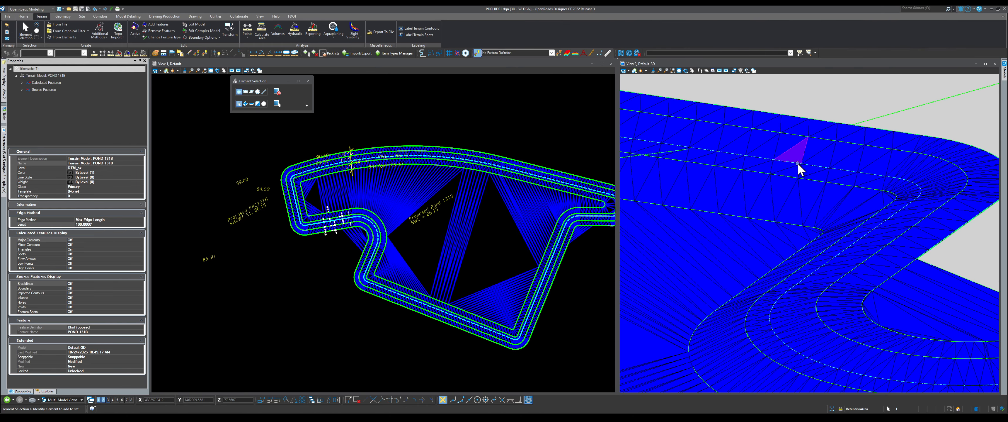
scroll(798, 163, down, 2)
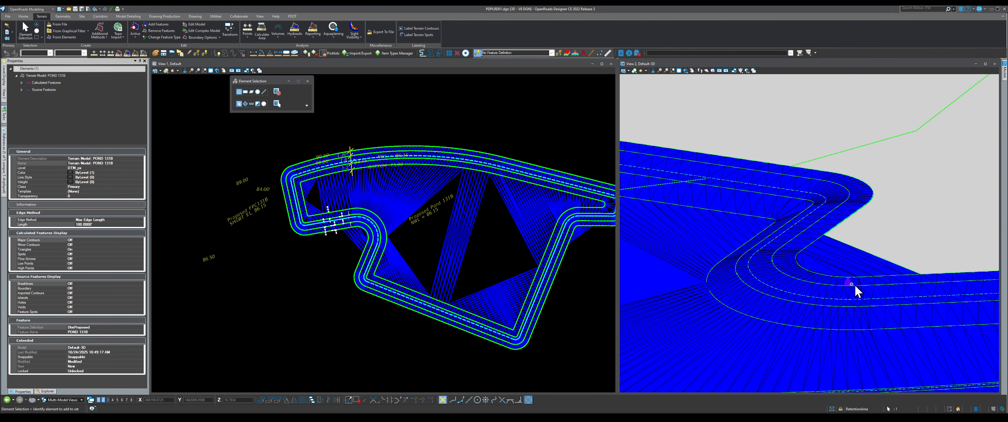
scroll(916, 284, up, 3)
scroll(962, 262, down, 2)
scroll(918, 274, up, 2)
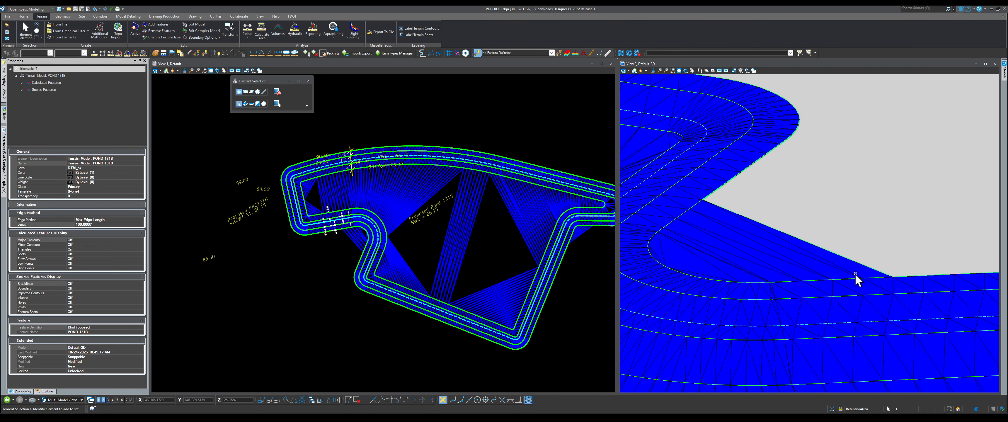
Step: Set the pond terrain model's maximum edge length to 50' to trim the triangles spanning the inward bend
scroll(884, 273, up, 2)
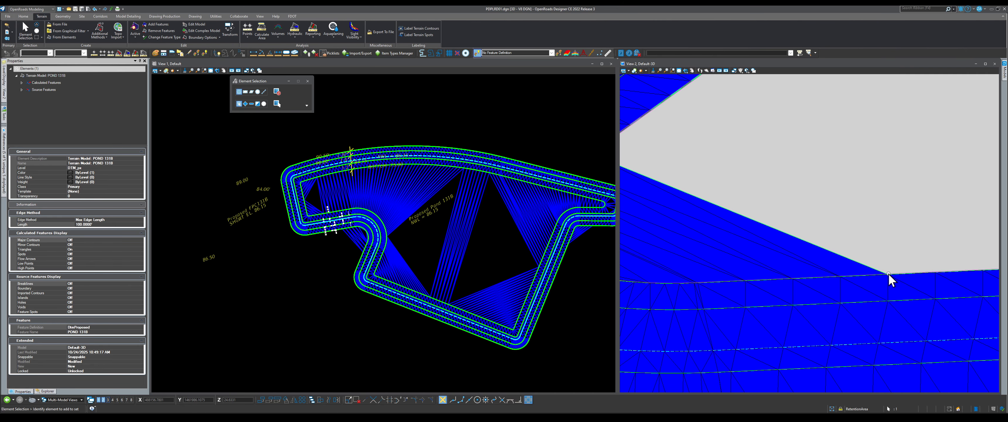
scroll(888, 274, down, 2)
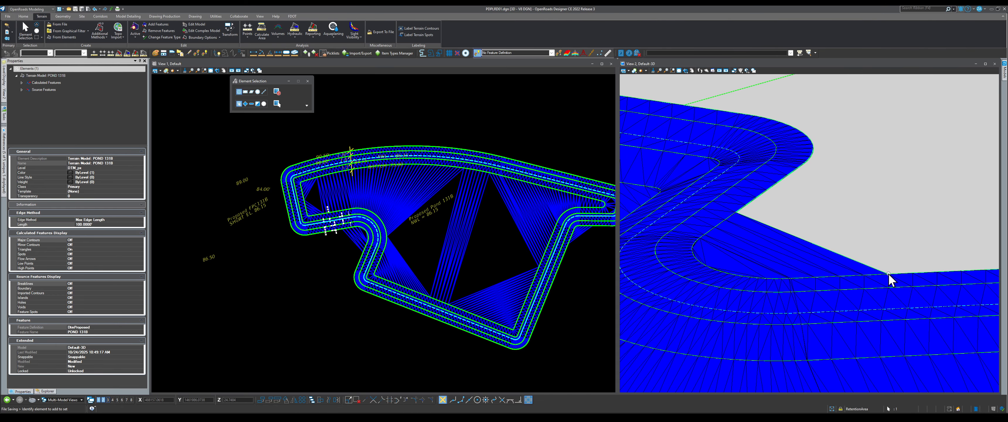
mouse_move(888, 273)
click(103, 225)
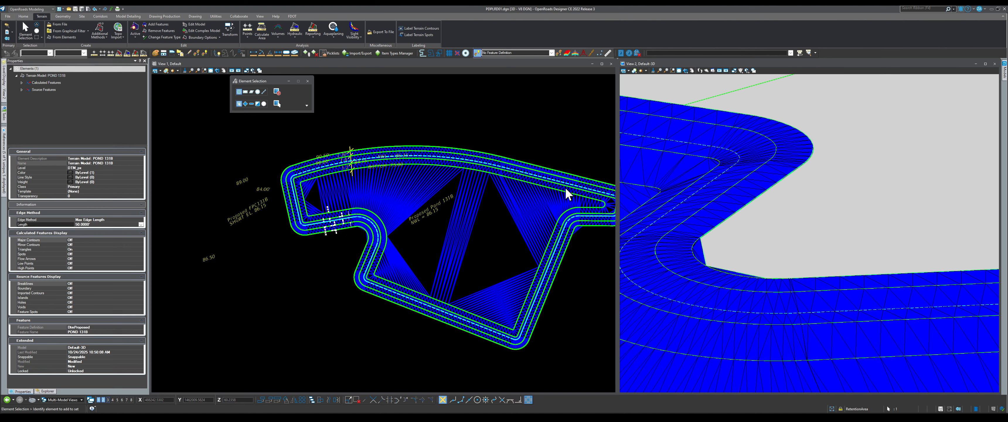
Step: Try maximum edge lengths of 25' and 10' on the pond terrain model to trim triangles at the inward bend
scroll(821, 214, down, 3)
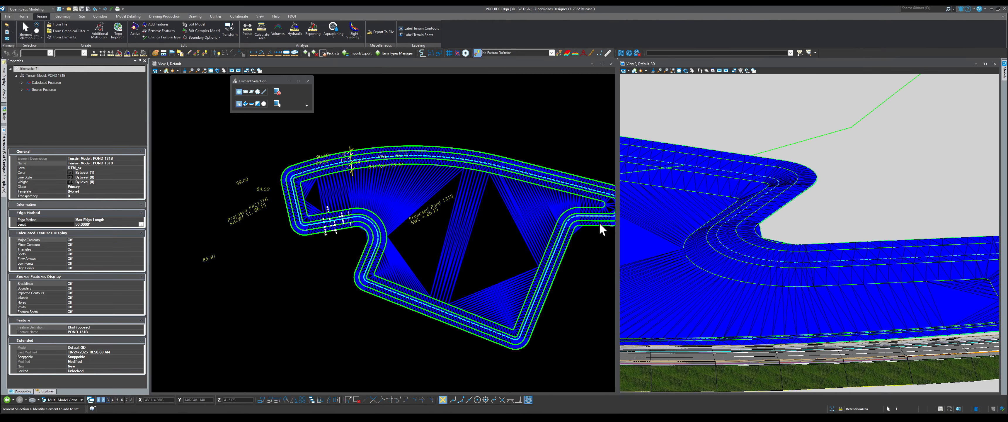
scroll(602, 229, up, 5)
scroll(790, 228, up, 4)
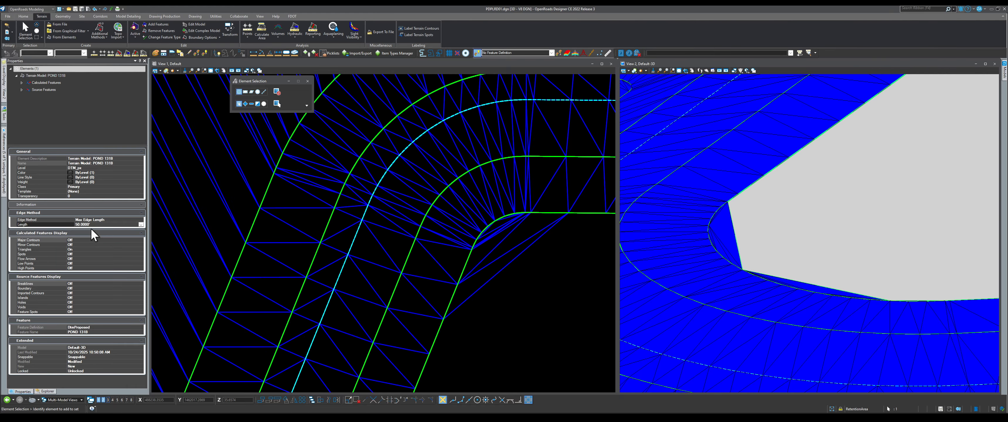
double_click(102, 225)
text(25)
key(Return)
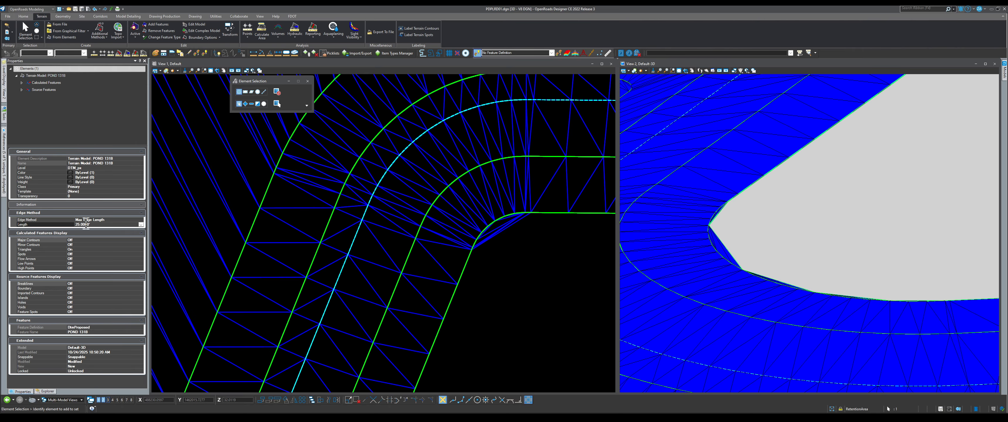
double_click(98, 225)
text(10)
key(Return)
scroll(722, 247, up, 5)
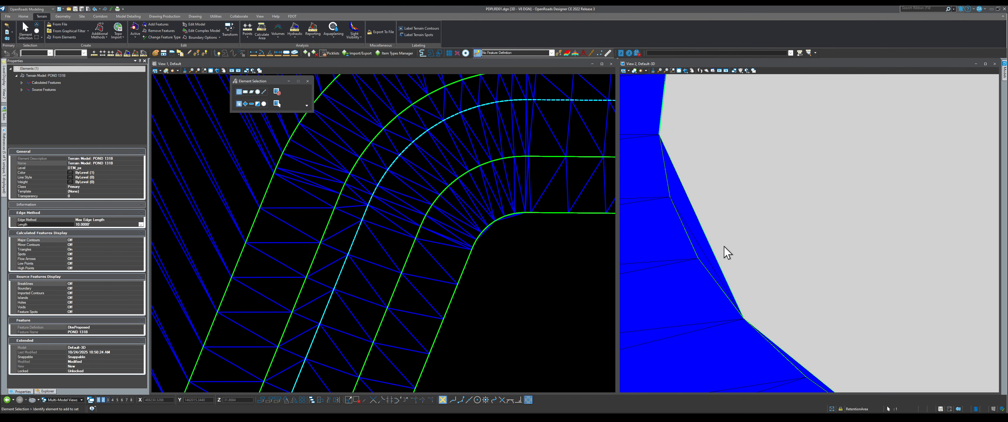
Step: Set the pond terrain model's maximum edge length to 5'
double_click(113, 224)
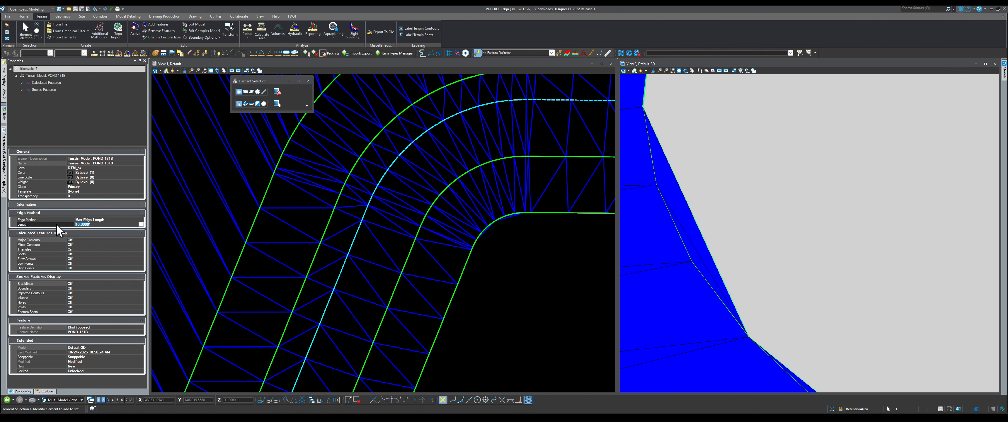
text(5)
key(Return)
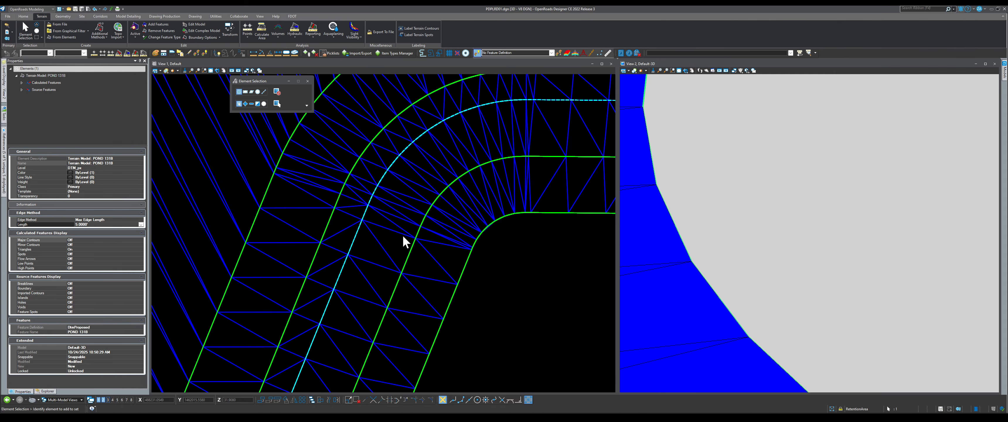
Step: Examine the pond terrain's outer edge and corners in 3D for remaining triangles outside the boundary contour
scroll(821, 240, down, 6)
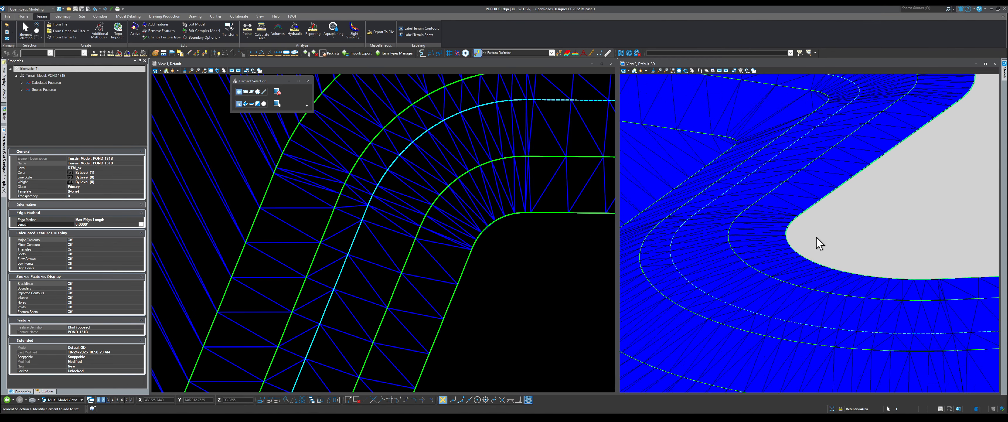
scroll(815, 238, down, 3)
scroll(665, 246, up, 5)
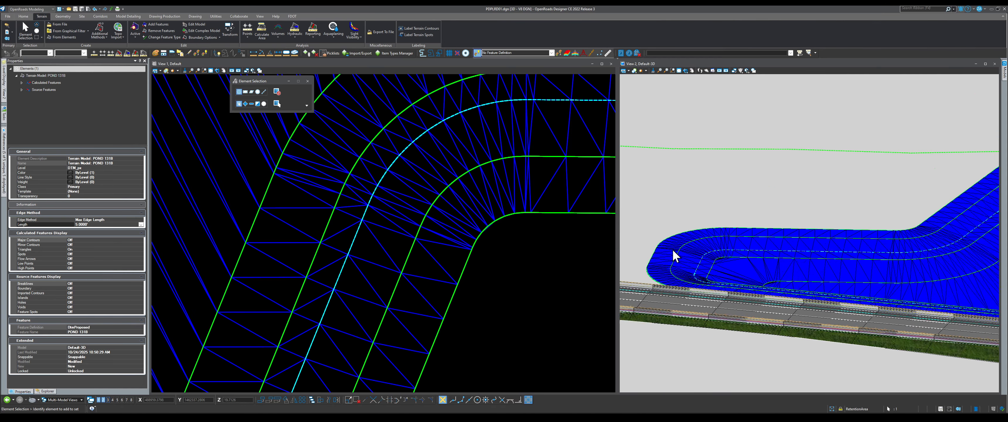
scroll(839, 225, down, 3)
scroll(719, 254, up, 3)
scroll(747, 254, down, 3)
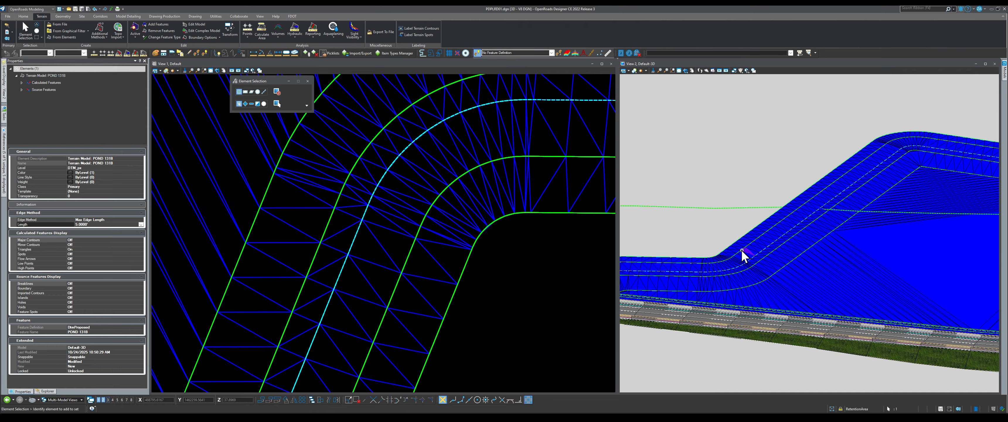
scroll(747, 254, up, 3)
scroll(409, 189, down, 6)
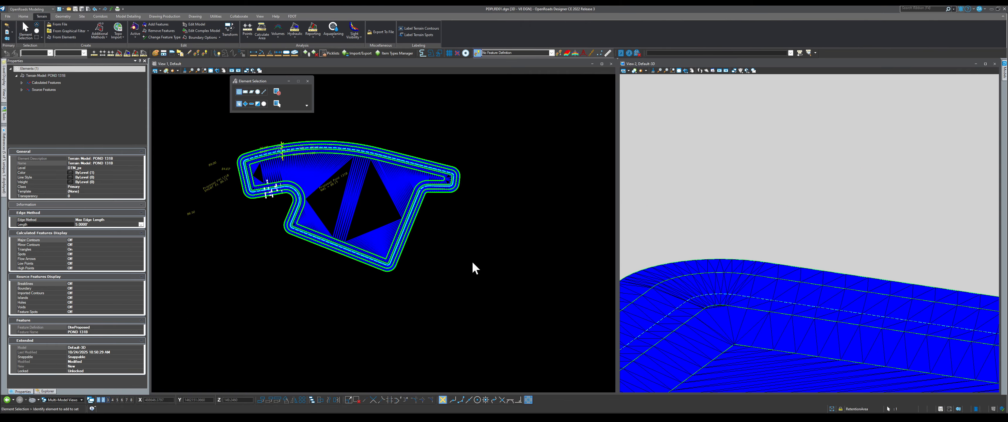
scroll(757, 221, down, 5)
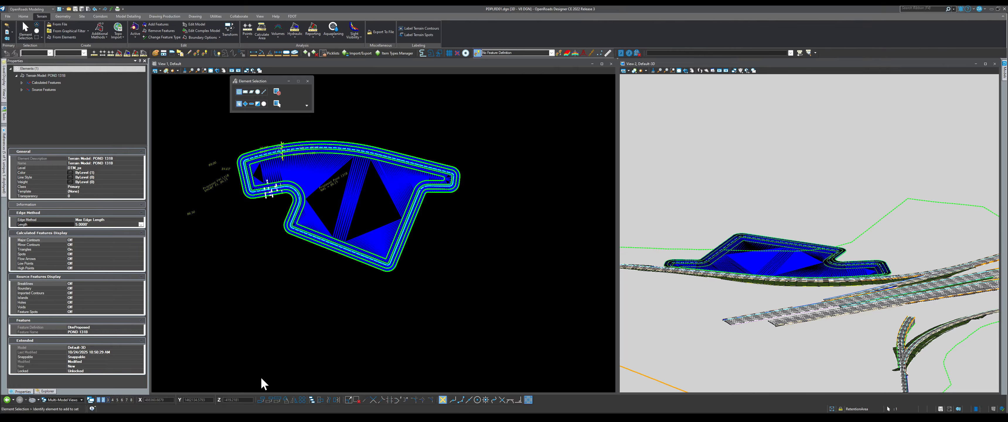
Step: Rotate and pan the 3D view to examine the whole pond terrain beside the adjacent roadway corridors, and return to element selection
click(685, 71)
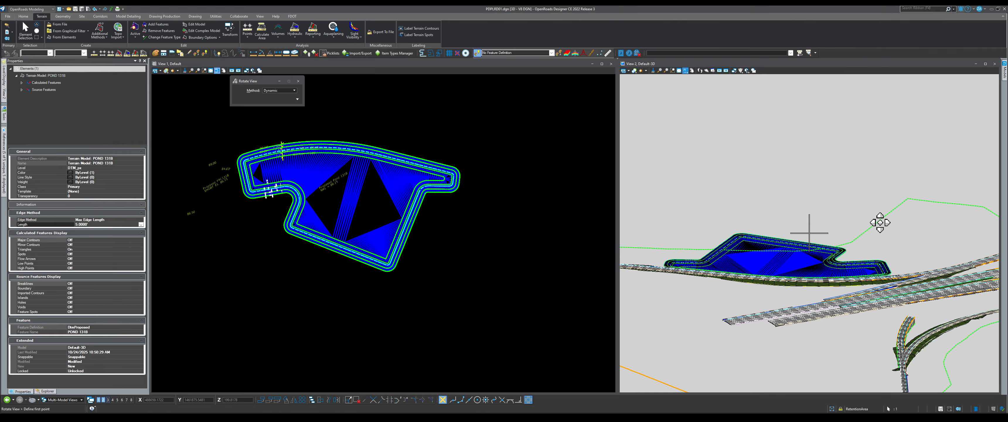
drag(885, 229, 746, 239)
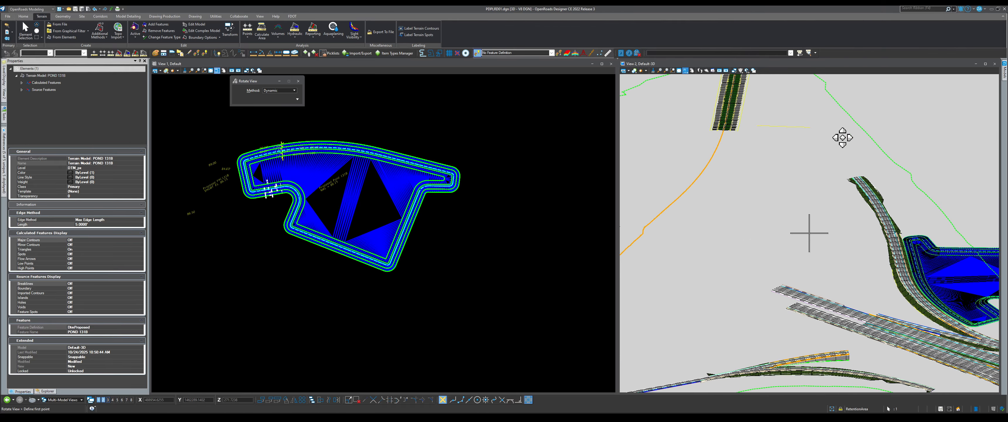
click(692, 71)
drag(804, 231, 729, 218)
scroll(729, 217, up, 4)
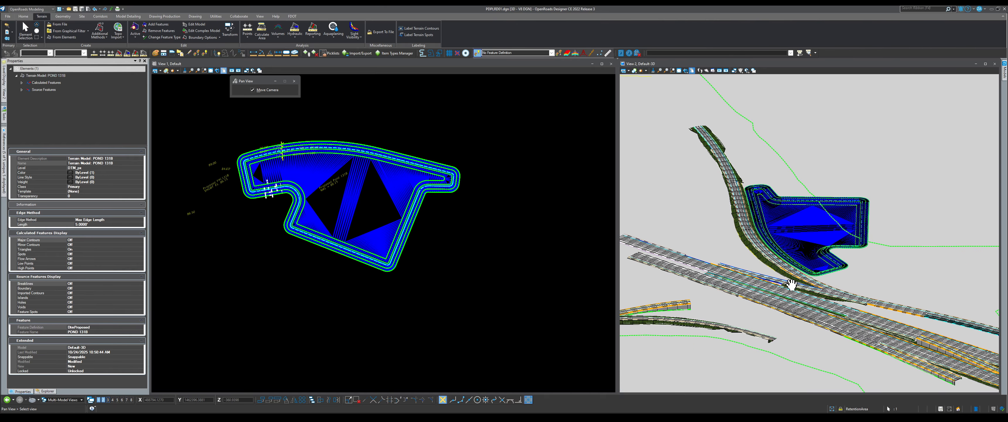
click(685, 72)
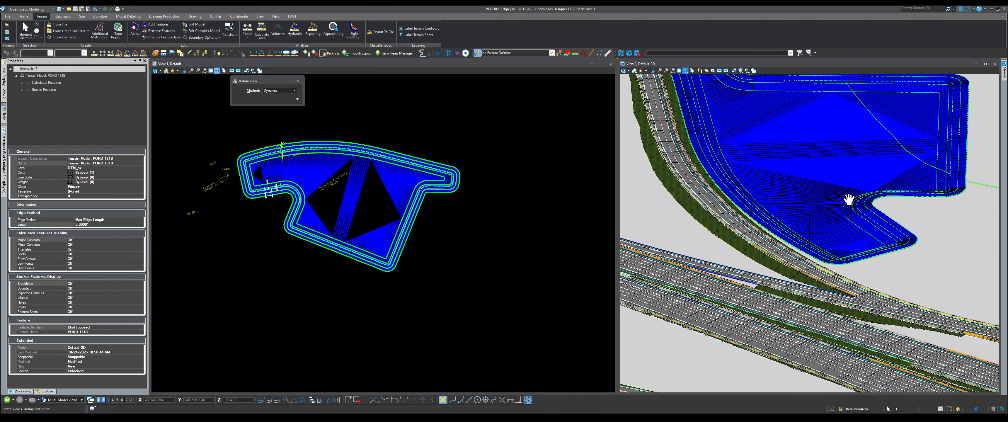
click(907, 232)
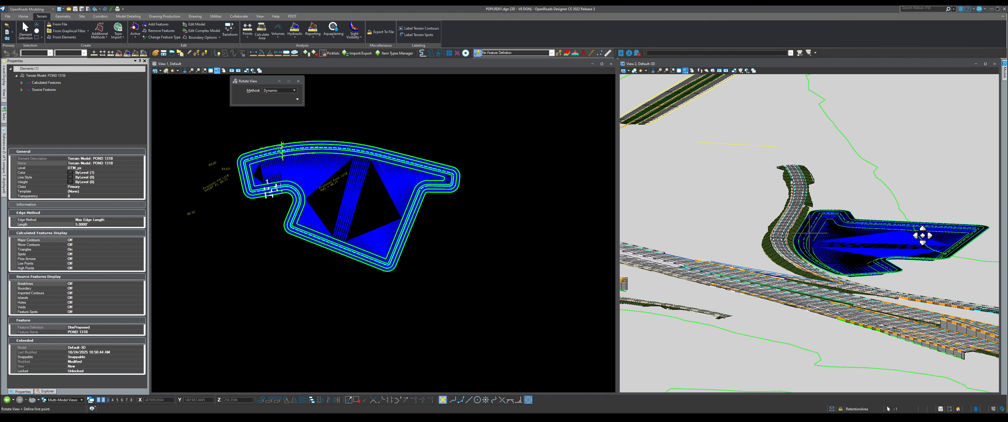
click(694, 73)
drag(722, 144, 621, 147)
scroll(763, 269, up, 1)
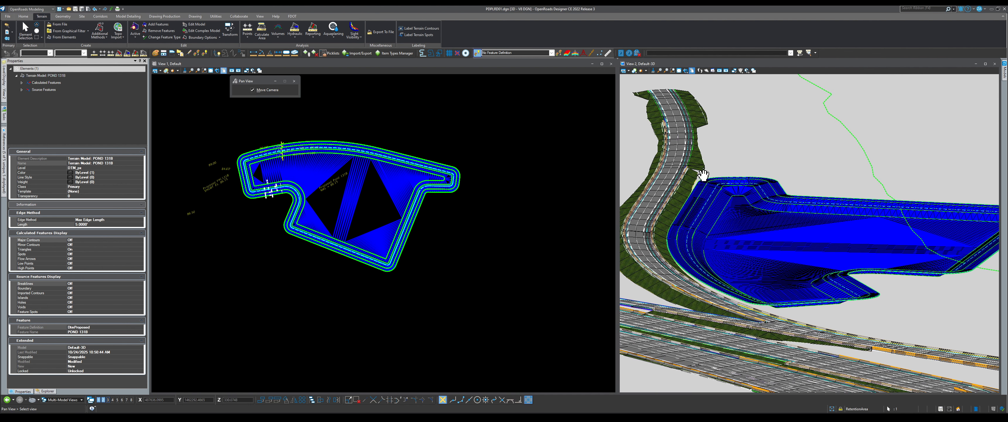
scroll(703, 174, down, 1)
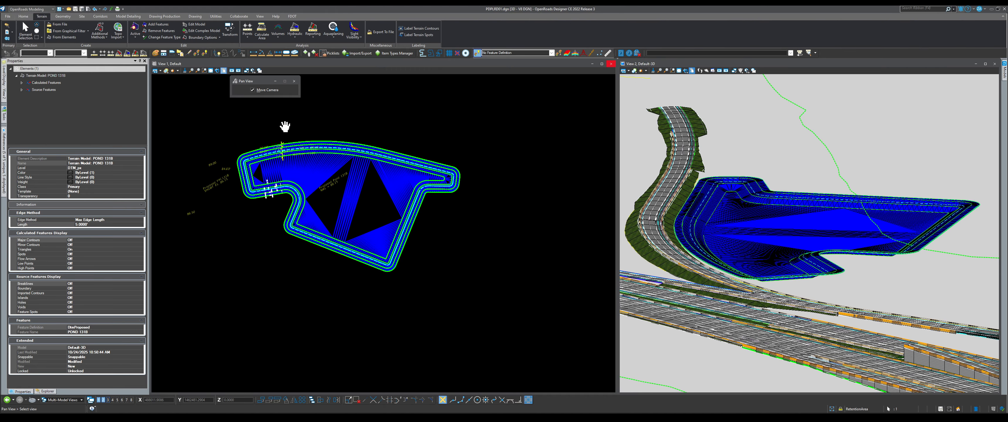
scroll(284, 127, up, 2)
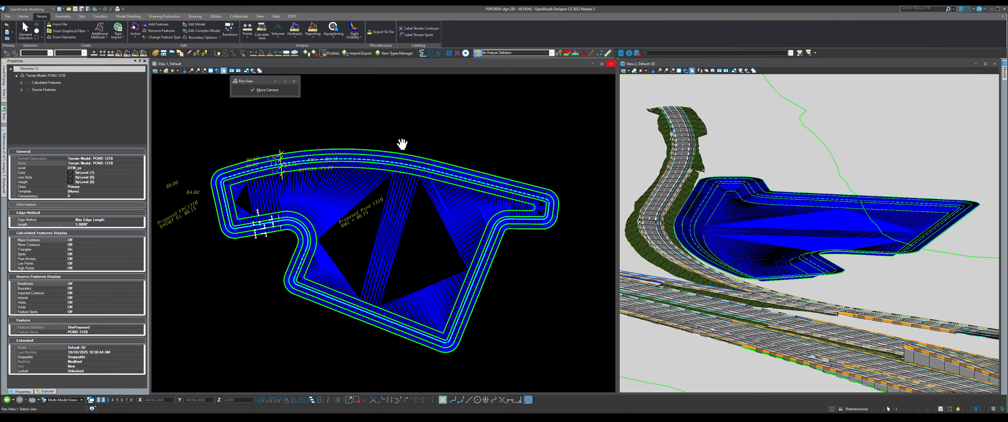
click(25, 31)
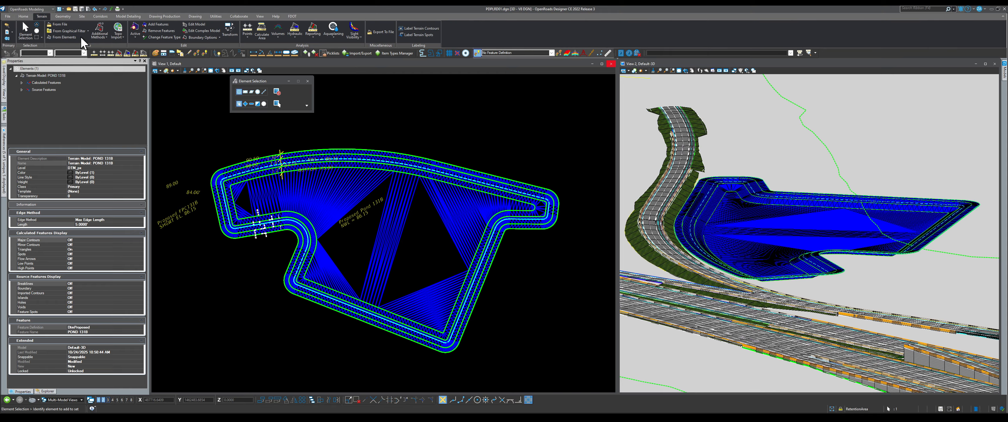
Step: Open the PONDS.itl template library from the project folder in the Create Template editor
click(100, 16)
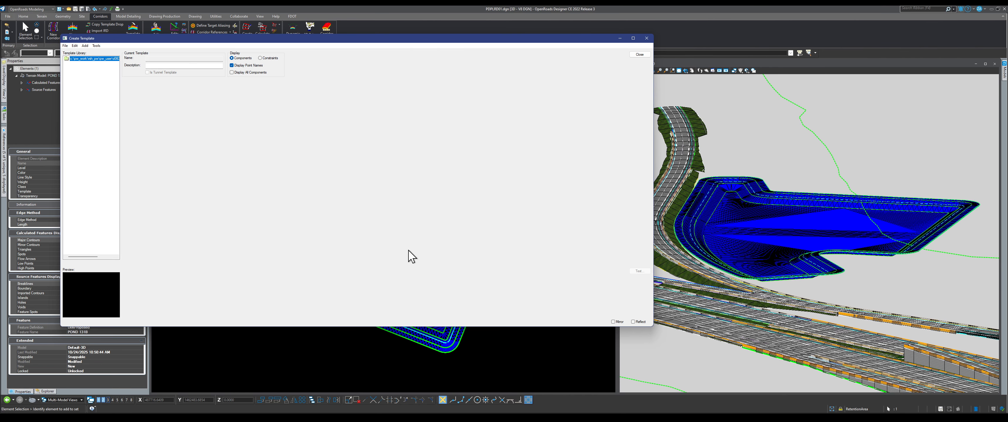
click(65, 45)
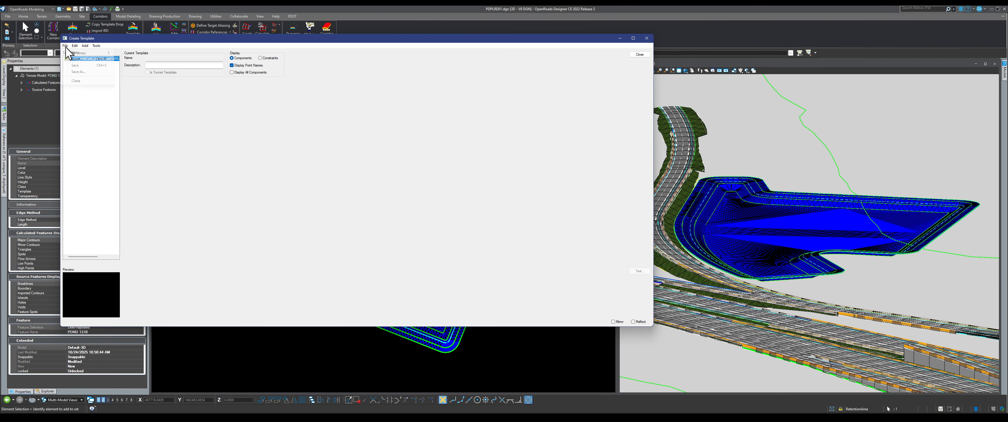
click(76, 59)
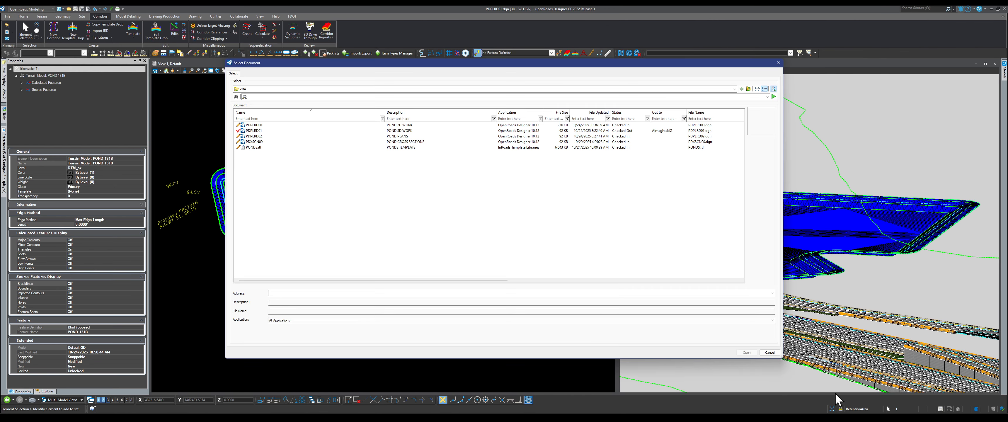
click(395, 148)
click(746, 351)
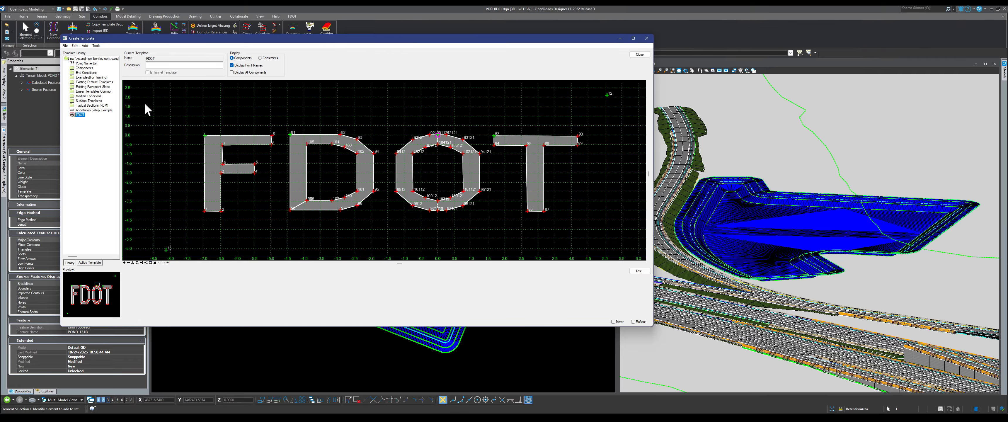
Step: Create a root folder named FDOT in the template library and move all the standard template folders and templates into it
right_click(90, 59)
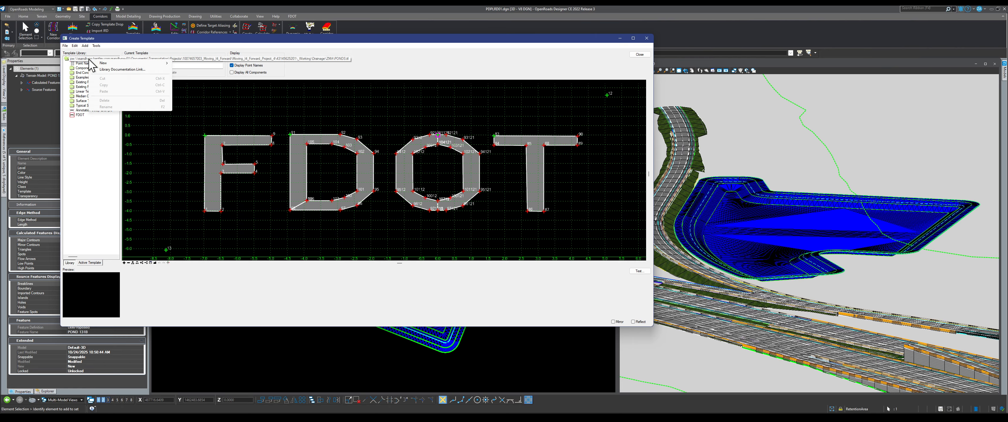
mouse_move(120, 63)
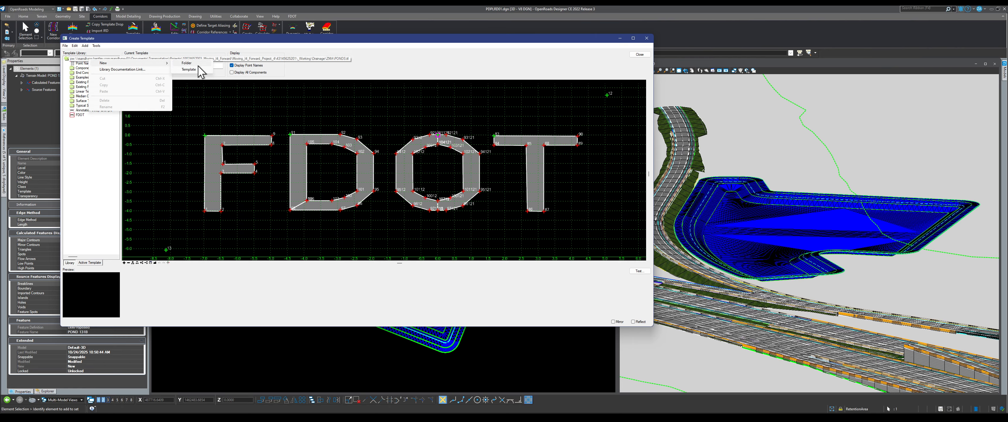
click(188, 63)
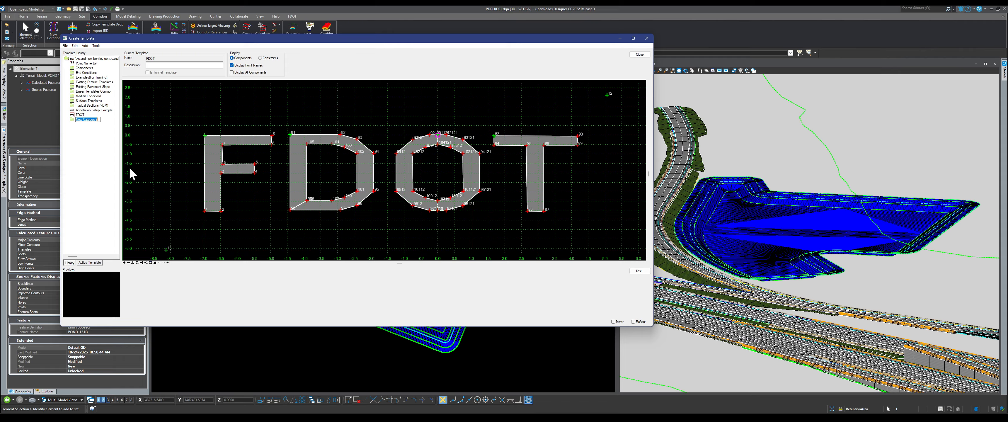
text(fDOT)
click(80, 115)
mouse_move(81, 116)
mouse_down()
mouse_move(94, 106)
mouse_move(81, 110)
mouse_move(81, 100)
mouse_move(99, 97)
mouse_move(81, 97)
mouse_move(94, 91)
mouse_move(83, 93)
mouse_move(94, 83)
mouse_move(80, 73)
mouse_up()
click(95, 81)
click(88, 68)
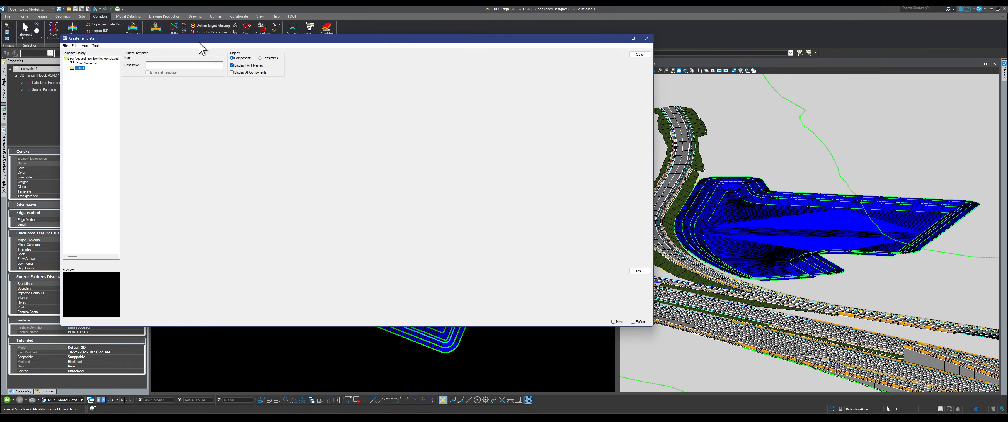
Step: Open the Sod template from the Surface Templates folder inside FDOT and check its component's properties, including the feature definition
drag(198, 40, 244, 65)
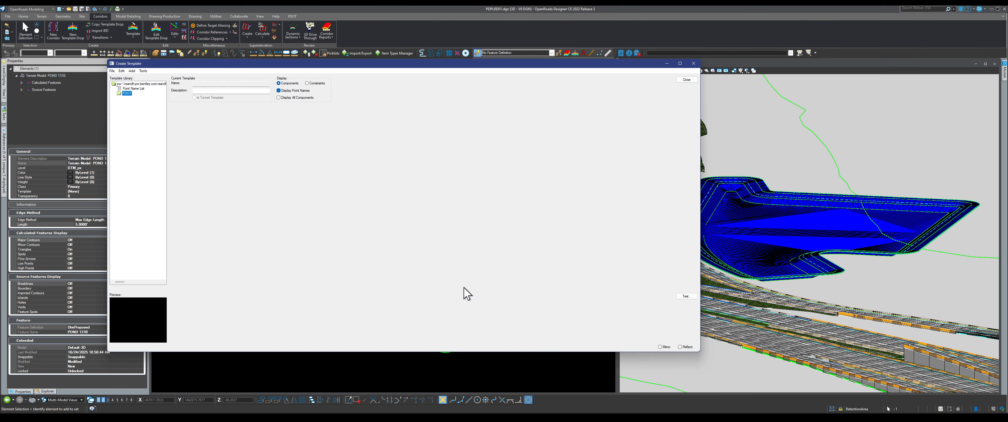
double_click(126, 93)
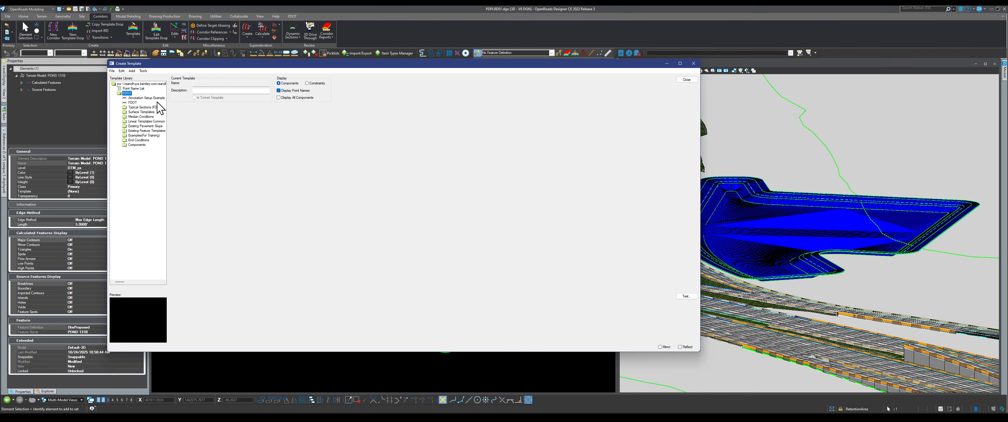
drag(167, 115, 189, 117)
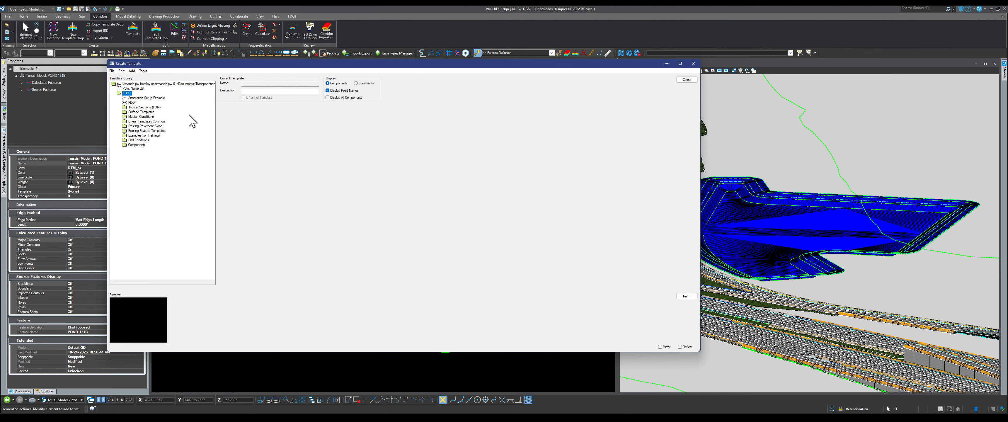
double_click(141, 112)
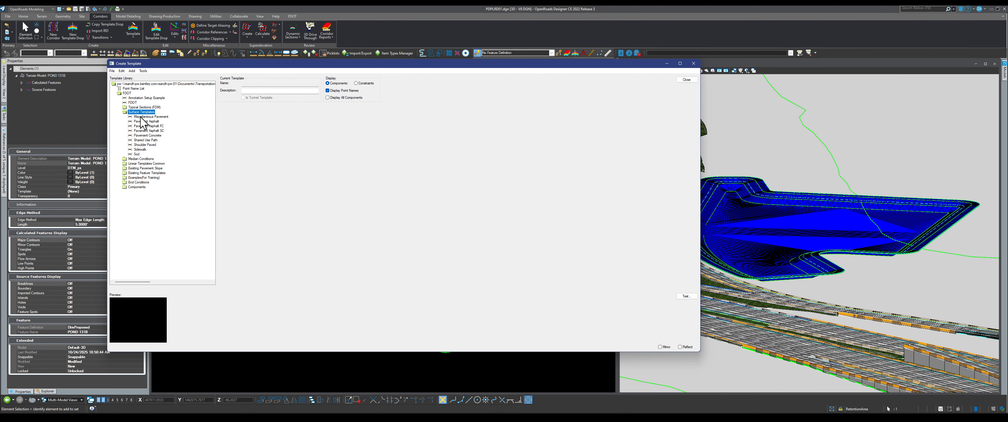
double_click(137, 154)
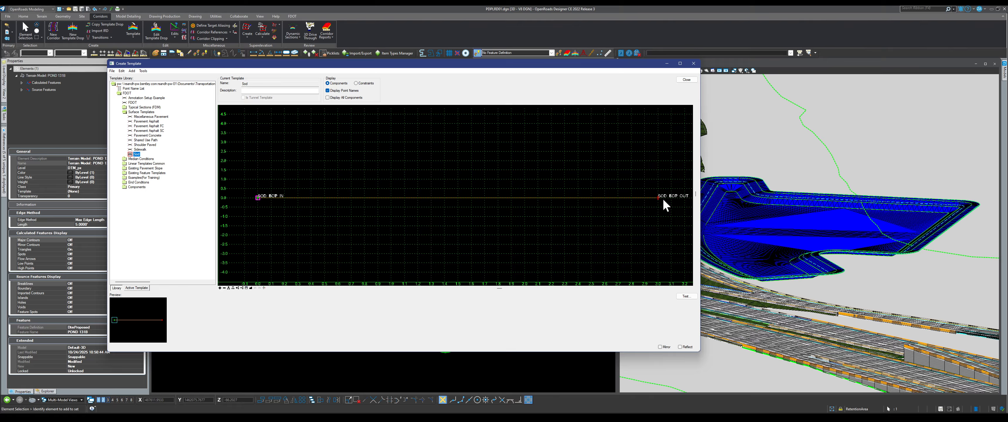
double_click(593, 198)
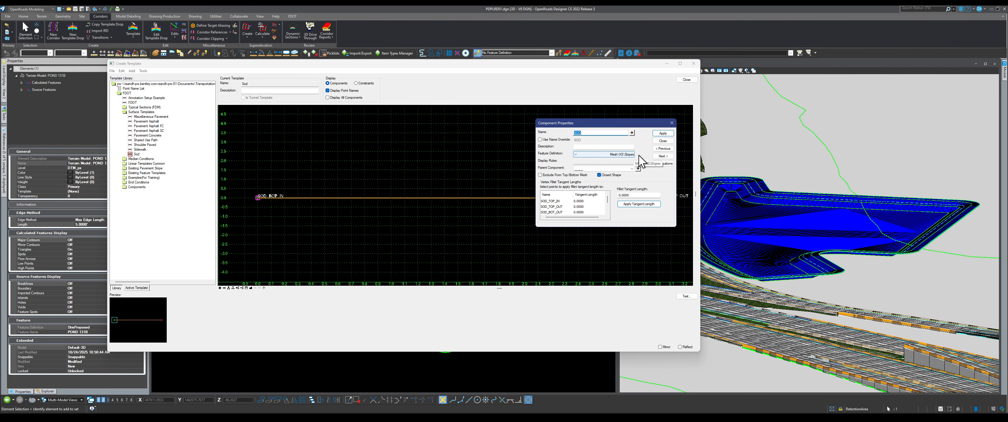
click(671, 123)
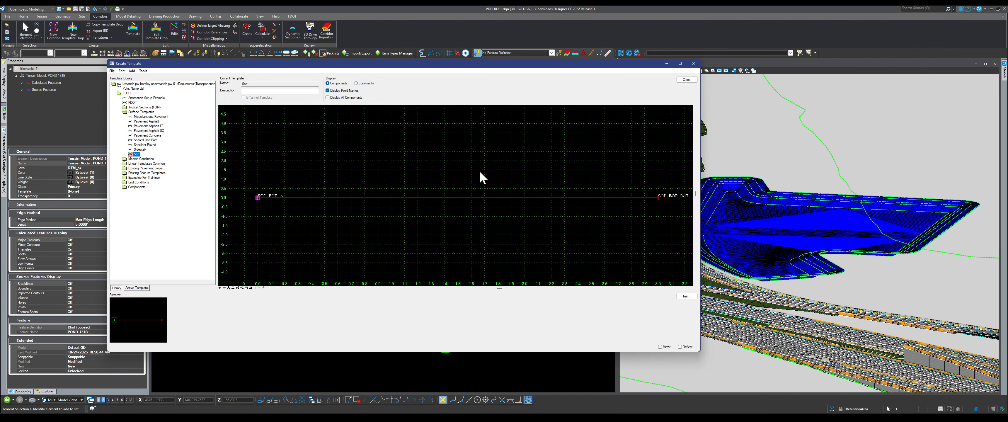
Step: Copy the Sod template from the Surface Templates folder to the root of the template library
right_click(136, 154)
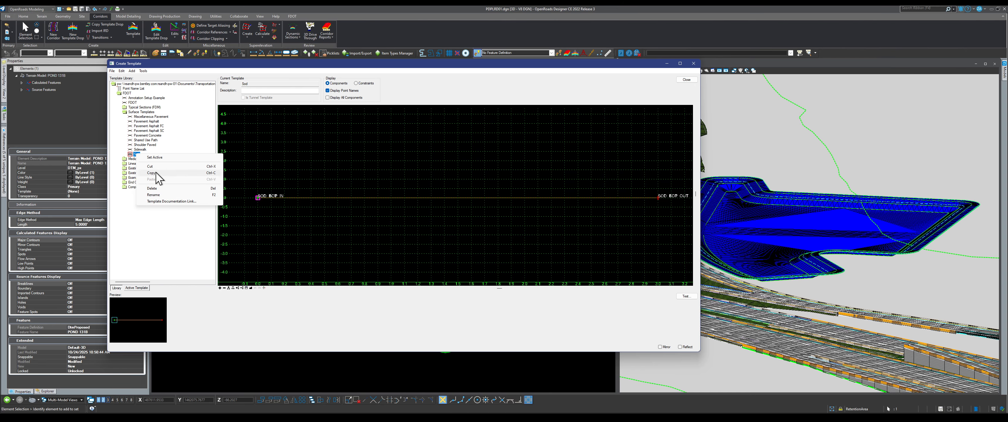
click(184, 172)
right_click(161, 83)
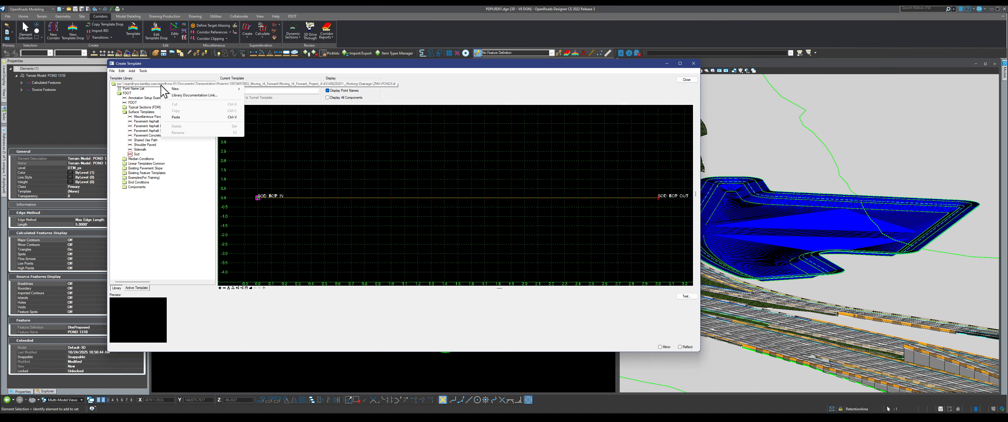
click(176, 117)
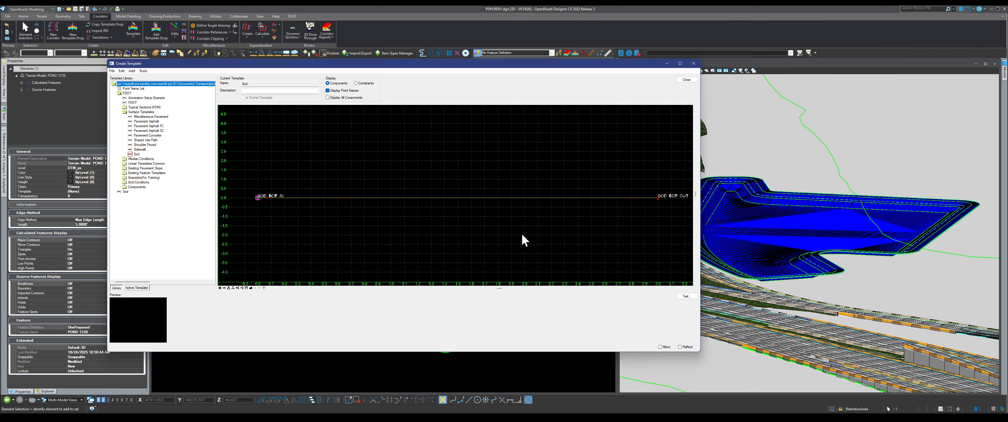
double_click(129, 113)
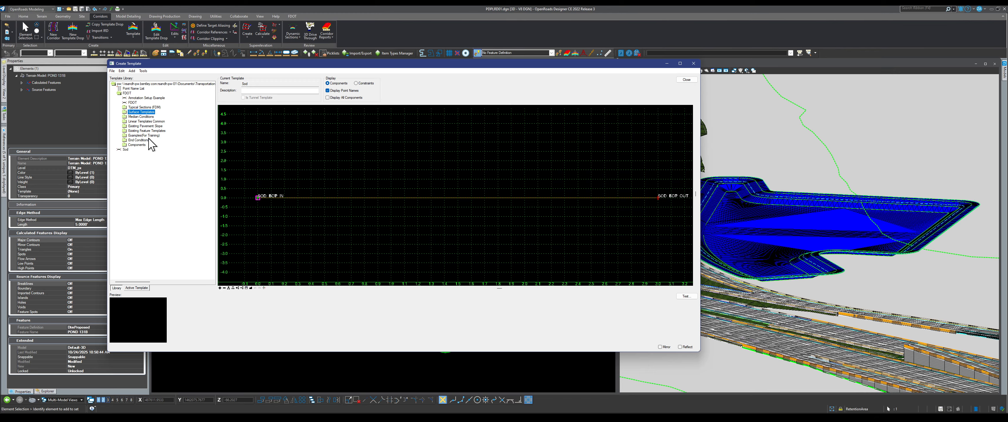
Step: Open the Cut & Fill template in the End Conditions folder and copy it to the library root
double_click(141, 140)
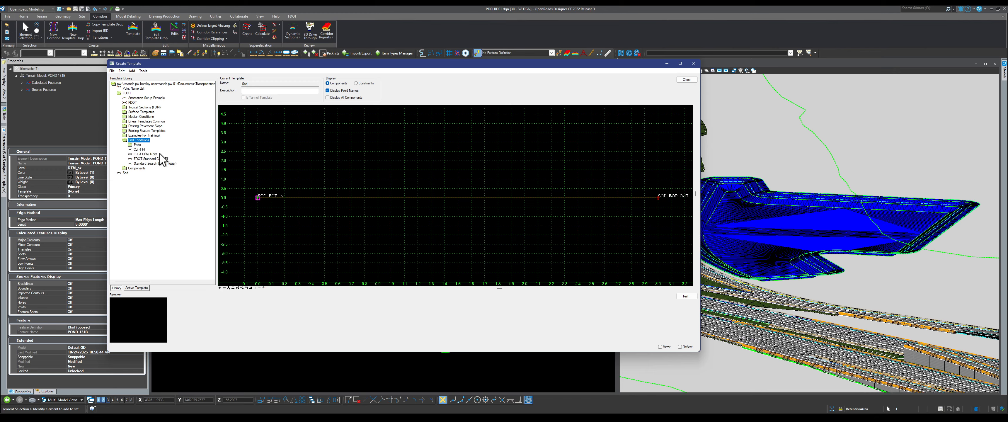
click(139, 149)
double_click(140, 150)
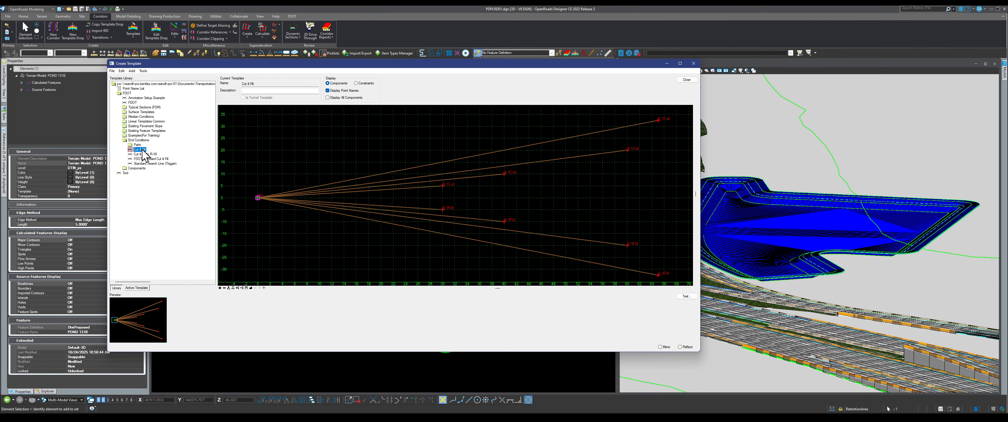
scroll(446, 176, down, 1)
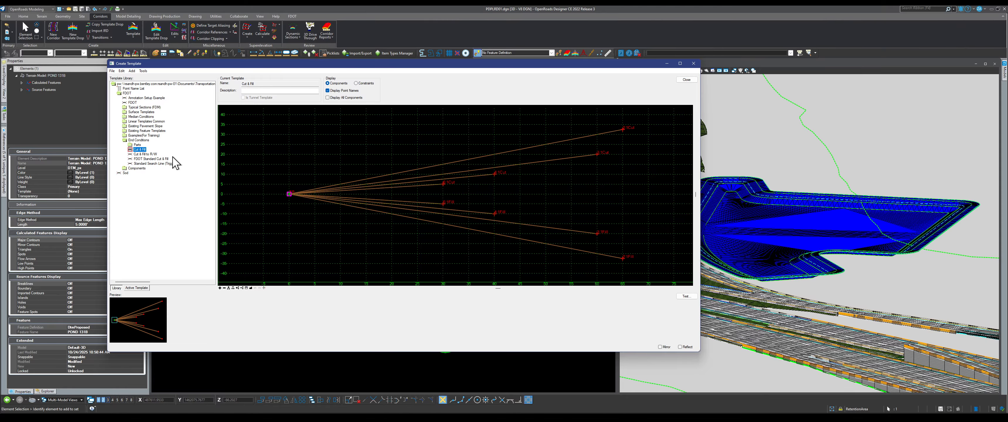
right_click(140, 150)
click(154, 169)
right_click(156, 84)
click(177, 116)
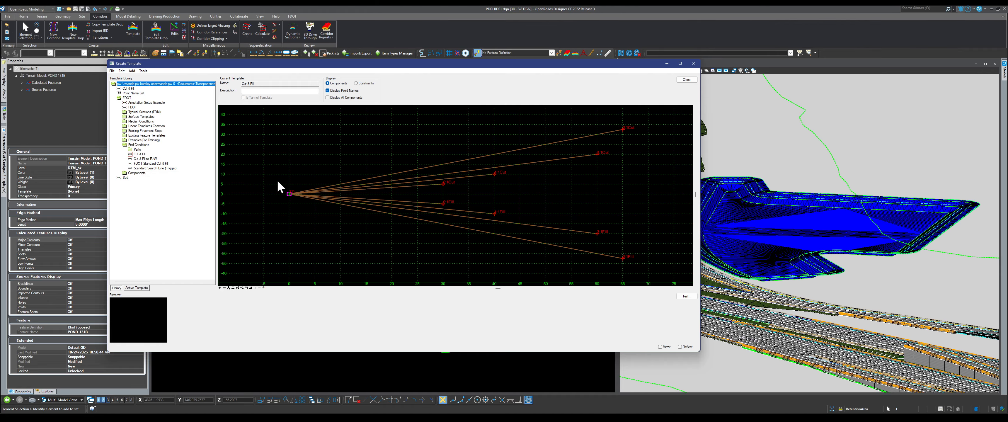
Step: Collapse the FDOT folders and create a root folder named POND131B in the template library
double_click(131, 144)
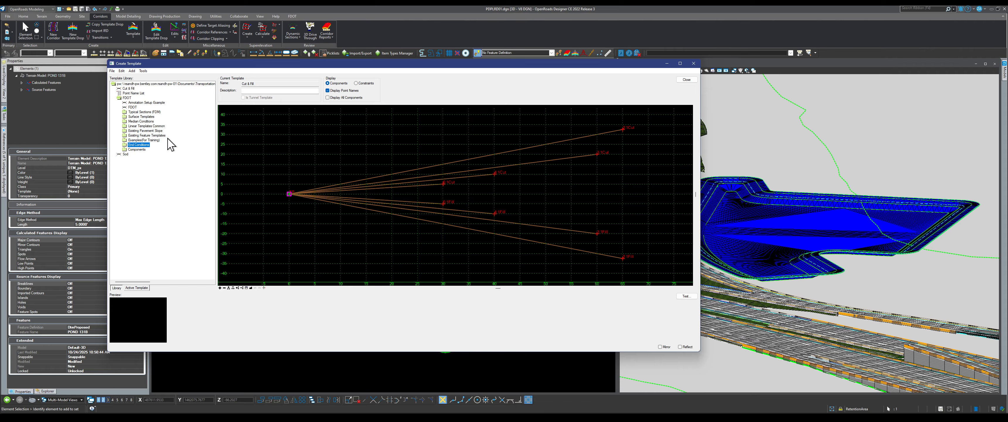
double_click(125, 98)
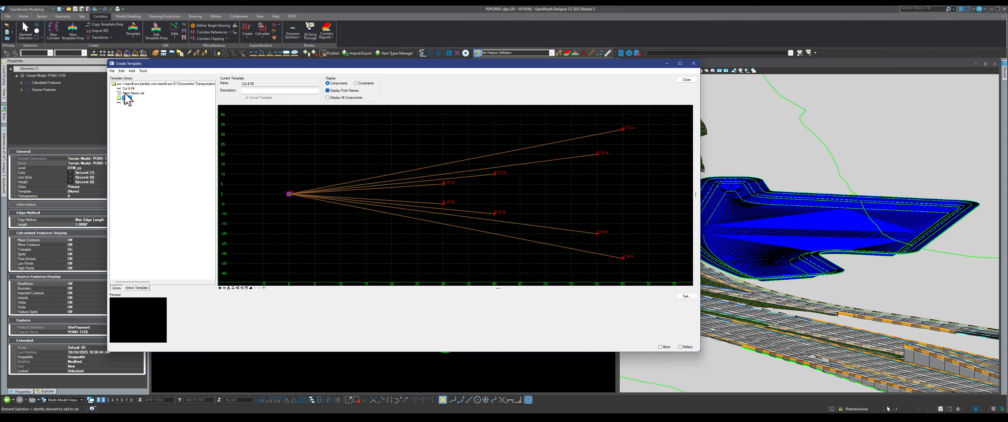
right_click(150, 84)
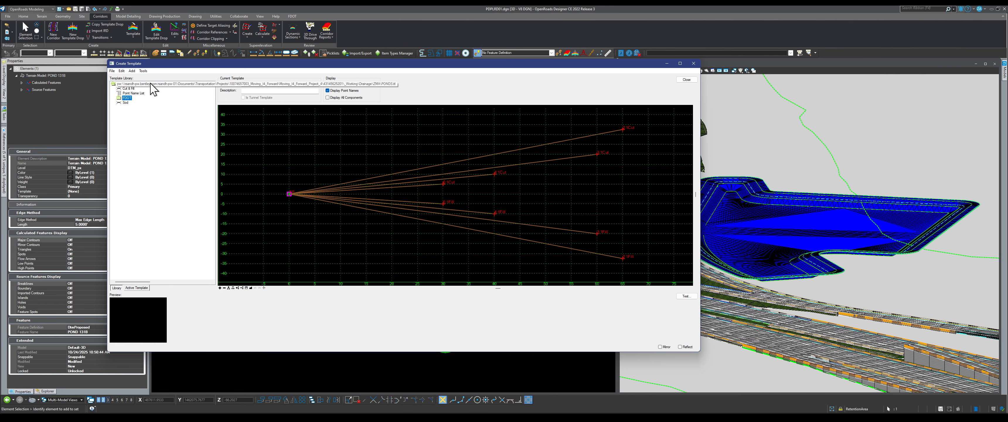
mouse_move(200, 88)
click(250, 87)
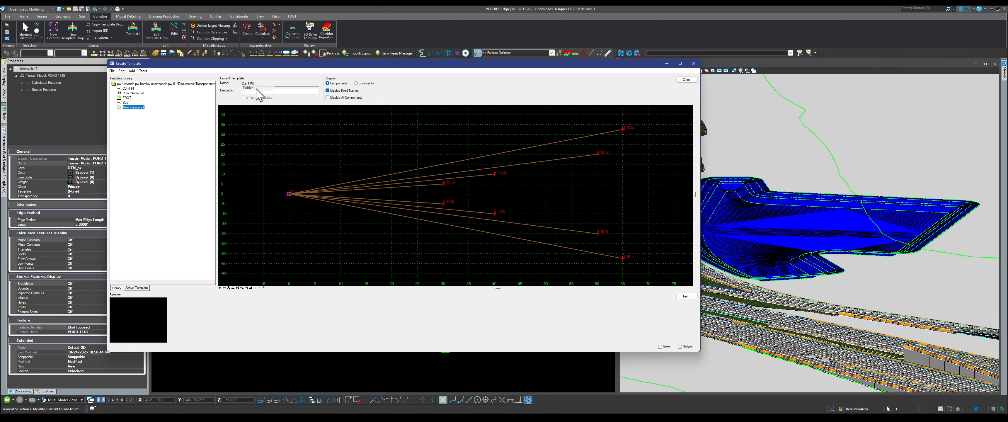
text(POND)
drag(330, 62, 424, 223)
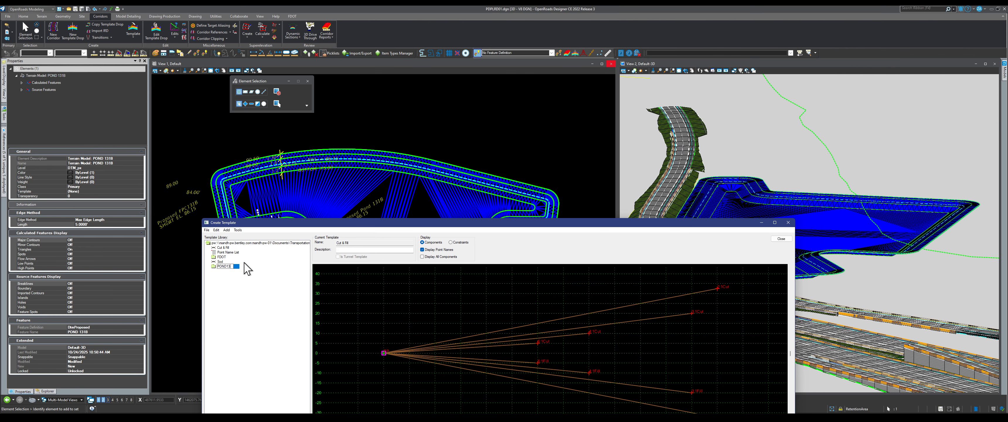
key(Return)
Step: Move the copied Cut & Fill and Sod templates from the library root into the POND131B folder
click(223, 266)
mouse_move(222, 266)
mouse_down()
mouse_move(237, 253)
mouse_move(230, 263)
mouse_up()
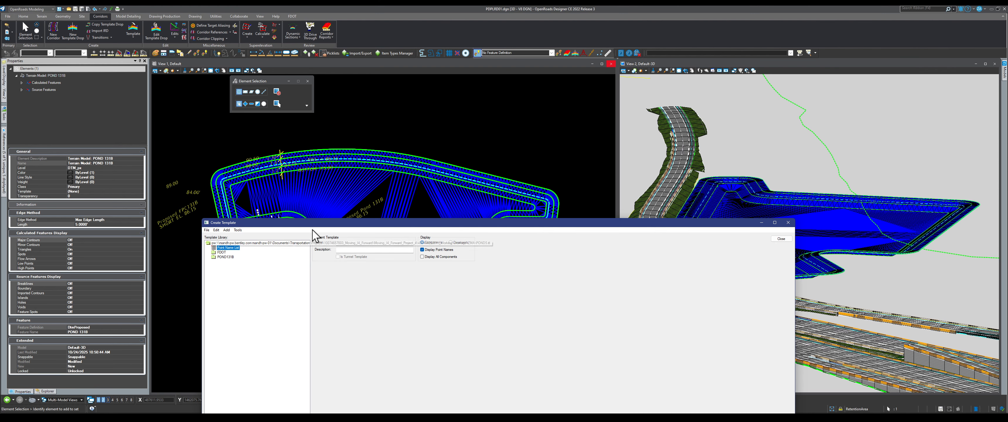
drag(315, 223, 316, 102)
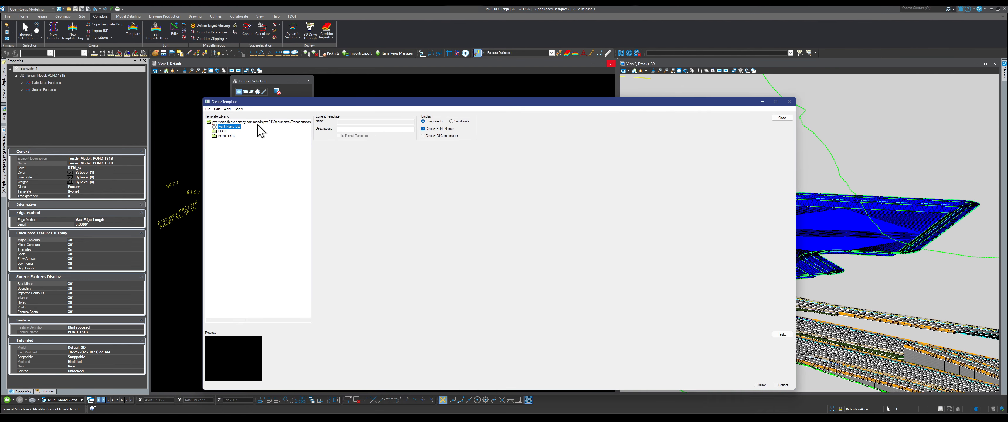
double_click(227, 136)
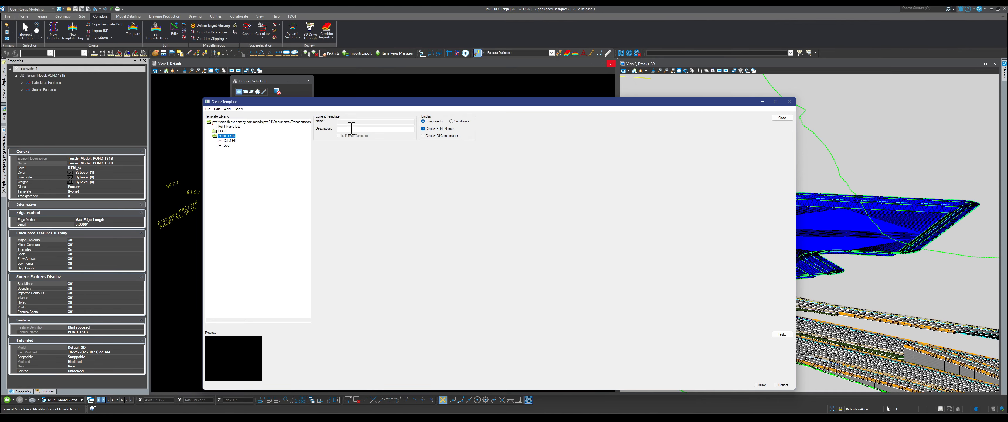
Step: Open the Sod and Cut & Fill templates in the POND131B folder to examine their geometry
double_click(229, 140)
double_click(227, 145)
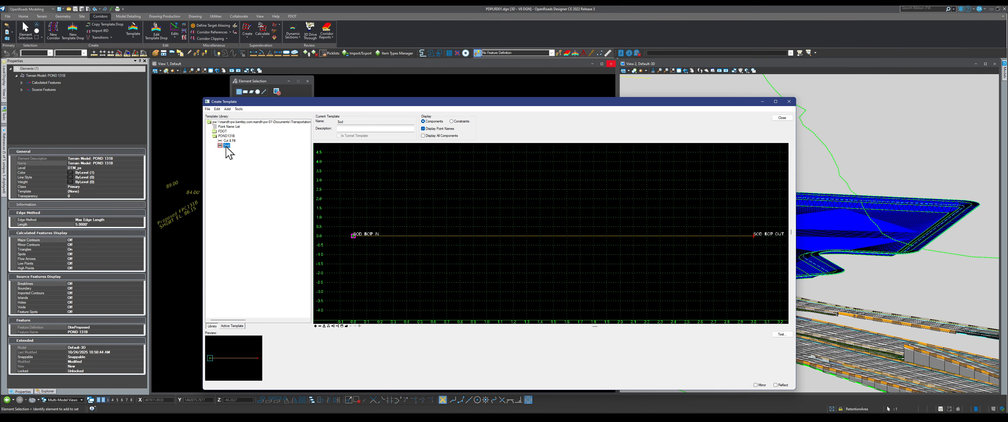
double_click(230, 140)
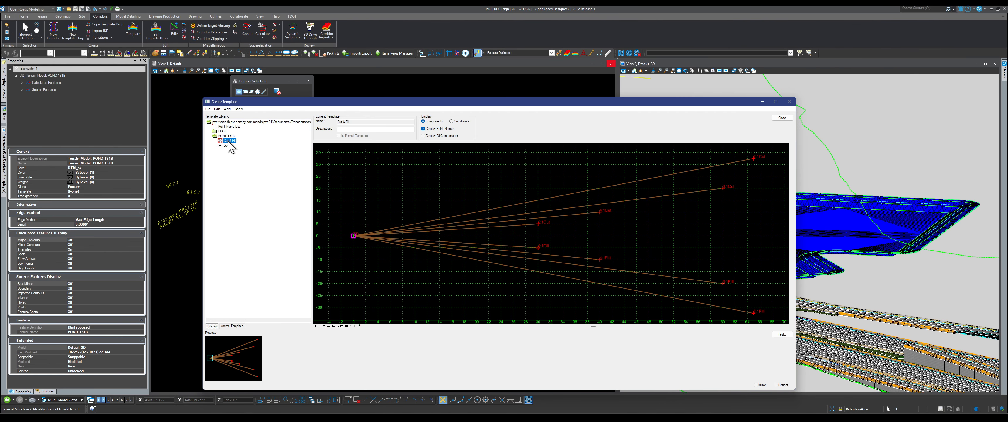
scroll(395, 240, down, 1)
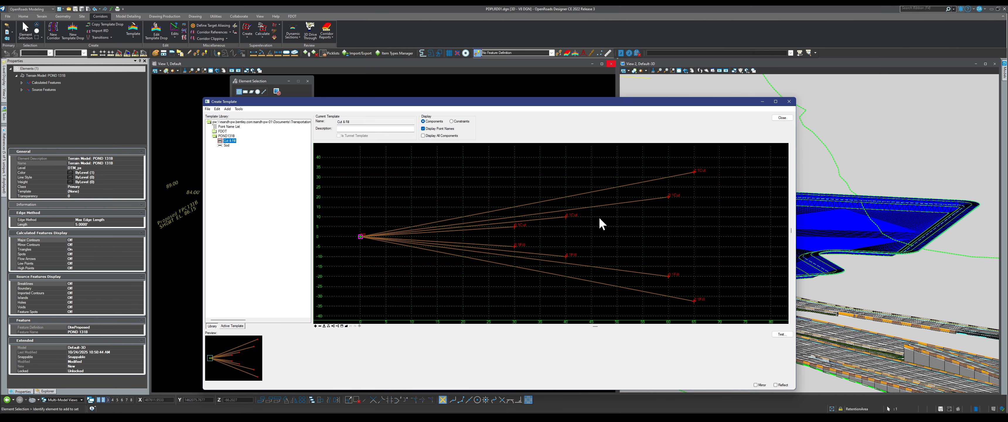
Step: Create a new empty template in the POND131B folder, keeping its default name
click(225, 135)
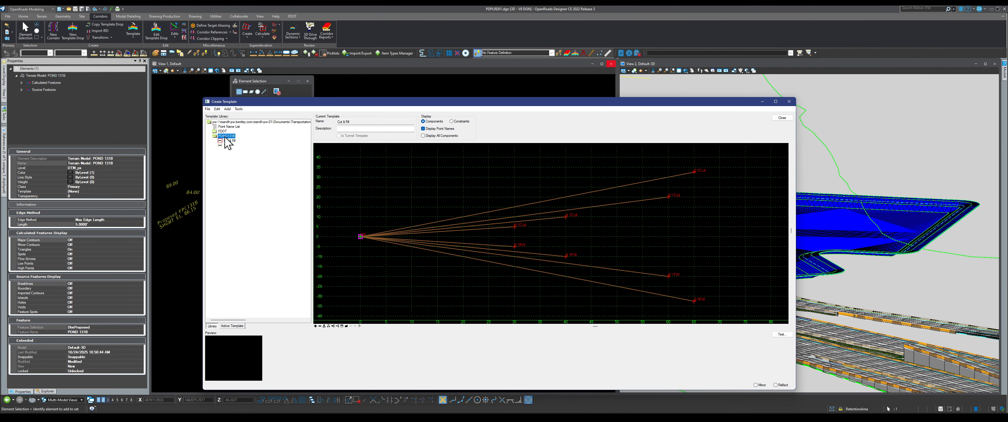
right_click(225, 136)
mouse_move(251, 140)
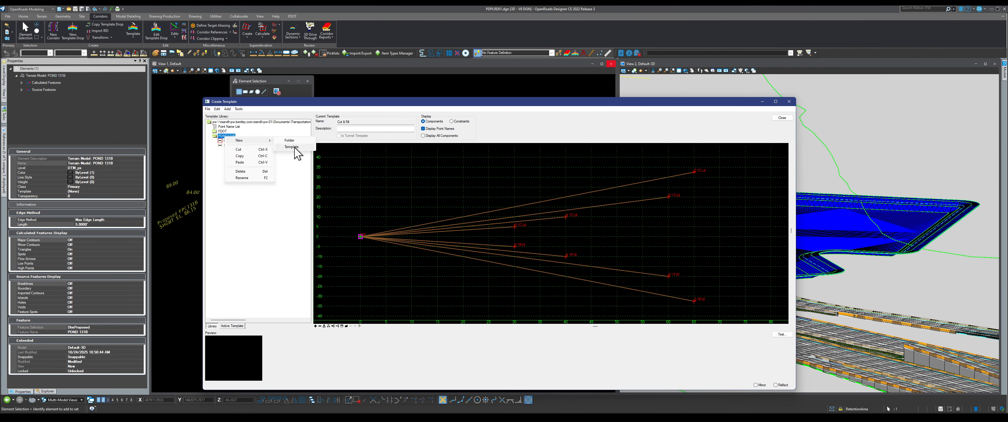
click(294, 147)
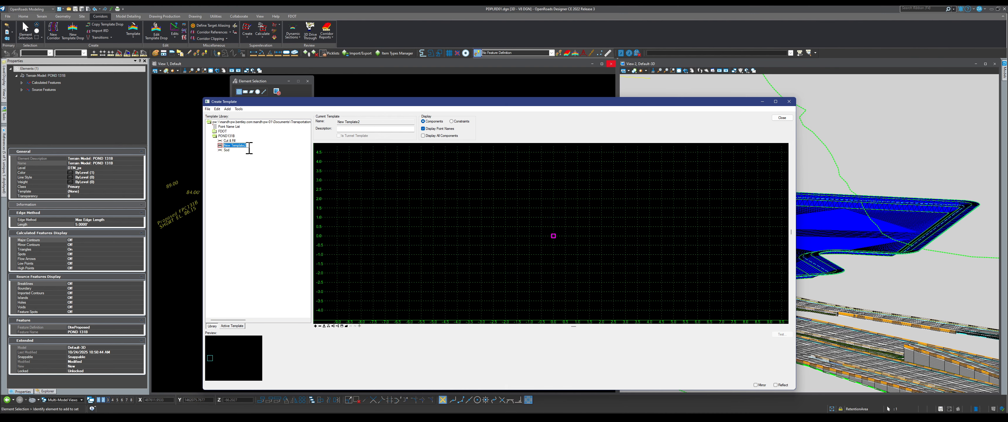
key(Return)
Step: Rename the Cut & Fill template in the POND131B folder as Cut & Fill_RIGHT
click(229, 141)
right_click(230, 141)
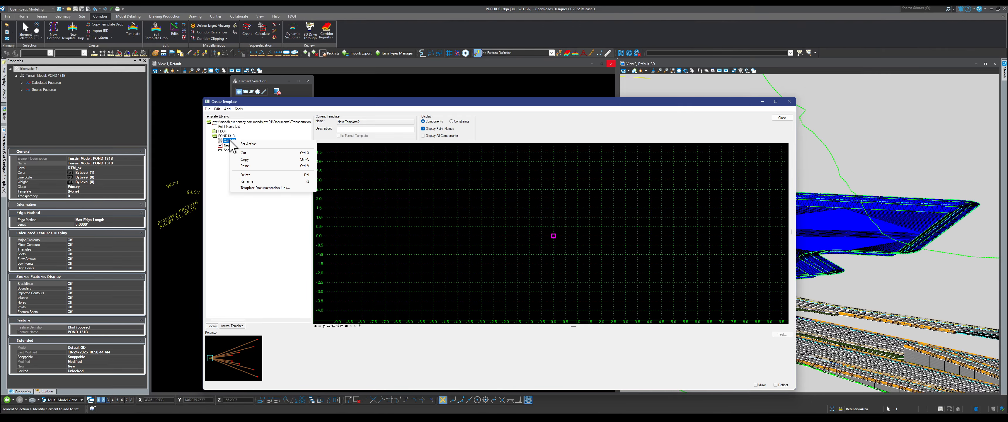
click(247, 181)
click(239, 140)
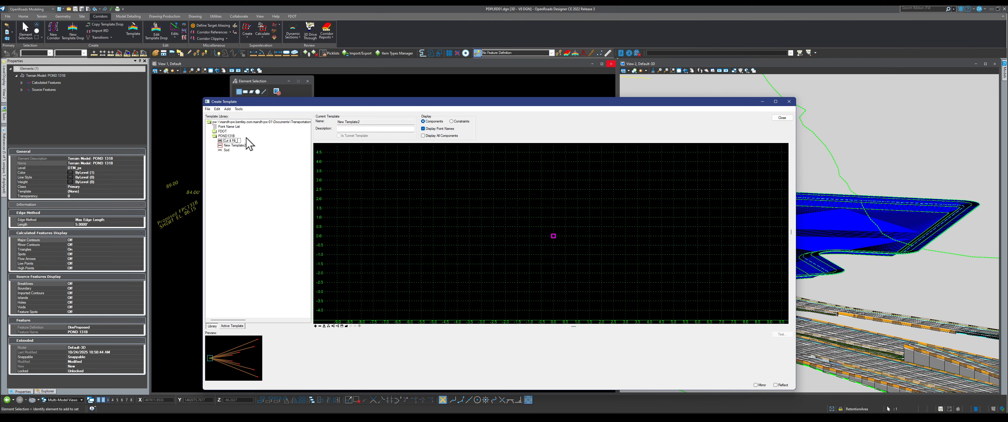
text(IGHT)
click(235, 146)
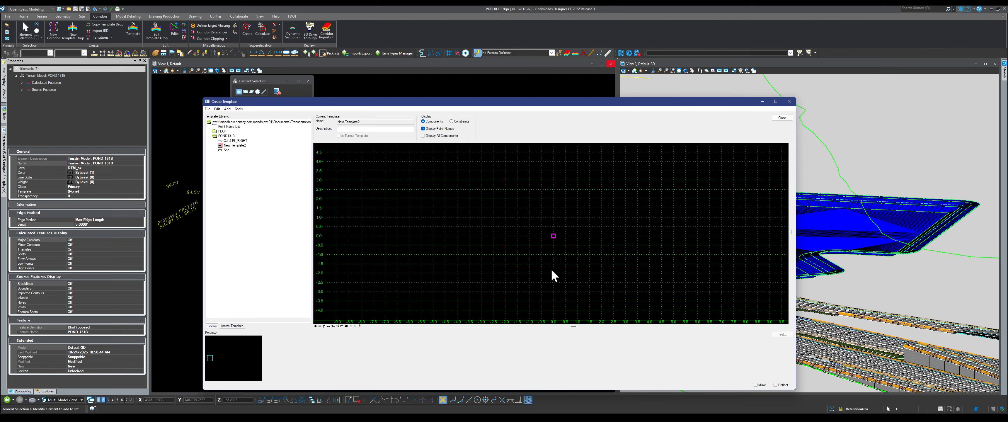
Step: Insert the Cut & Fill_RIGHT end conditions into the new template, reflected to the left and placed near the origin
mouse_move(234, 141)
mouse_down()
mouse_move(331, 156)
mouse_move(432, 236)
mouse_move(477, 224)
mouse_move(505, 243)
mouse_move(447, 213)
mouse_move(448, 223)
mouse_move(438, 205)
mouse_move(439, 219)
mouse_up()
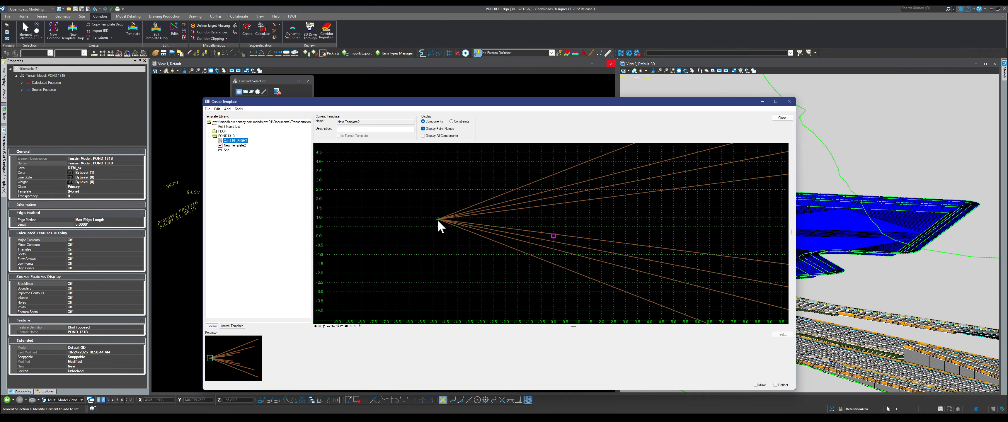
right_click(439, 221)
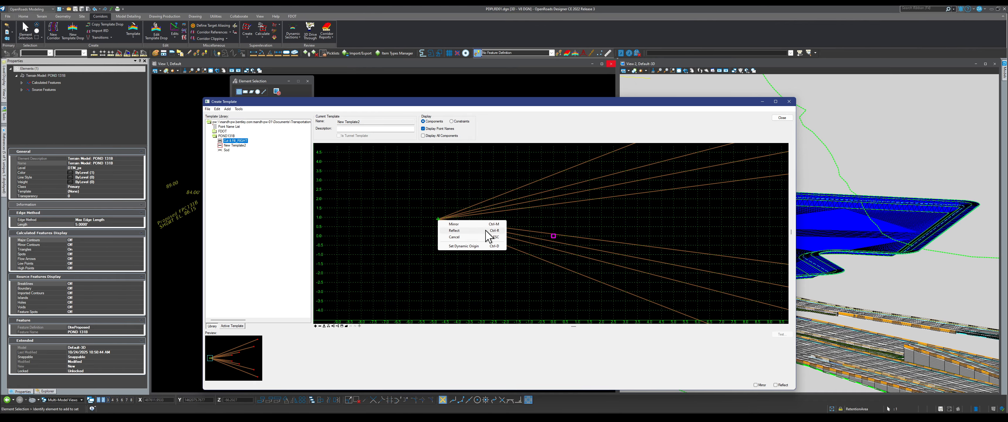
click(466, 232)
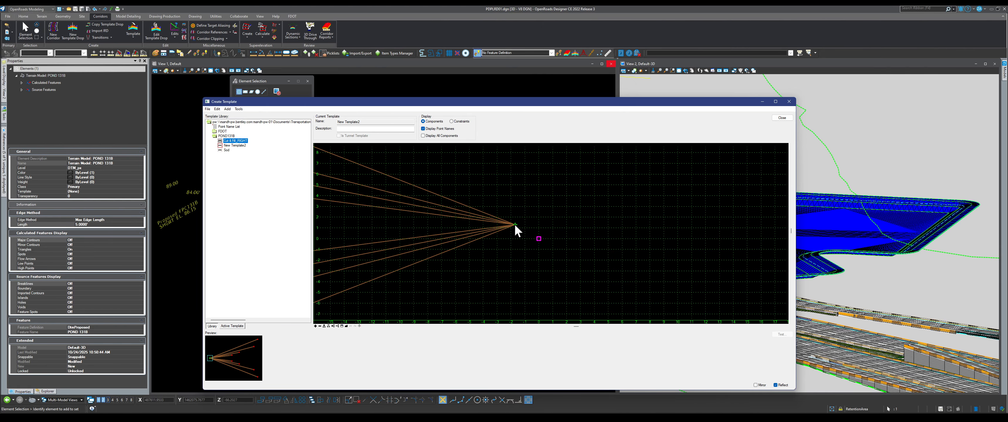
click(514, 223)
scroll(517, 279, down, 4)
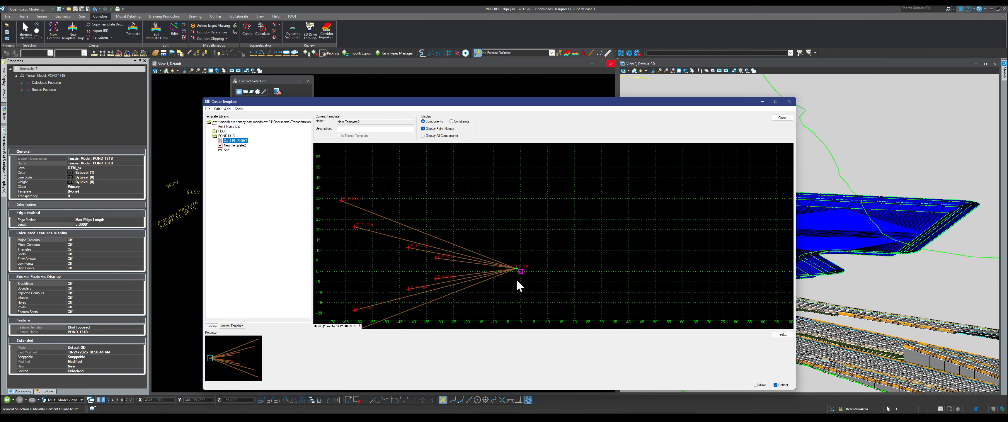
Step: Rename the new template as Cut & Fill_LEFT, reusing the copied name of Cut & Fill_RIGHT
click(238, 145)
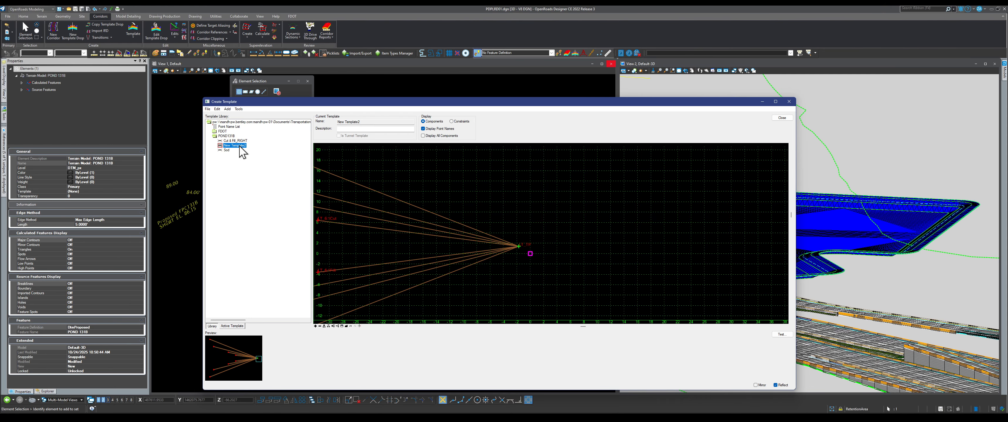
right_click(240, 140)
click(261, 180)
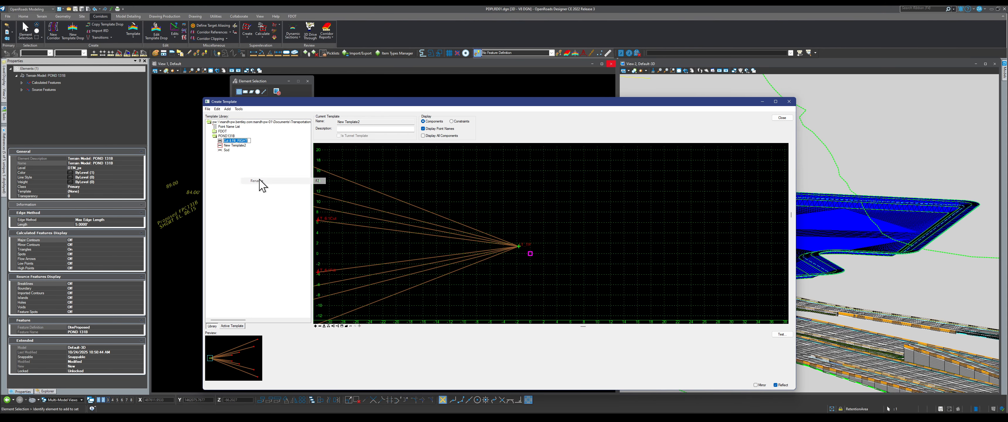
right_click(240, 141)
click(199, 161)
right_click(242, 146)
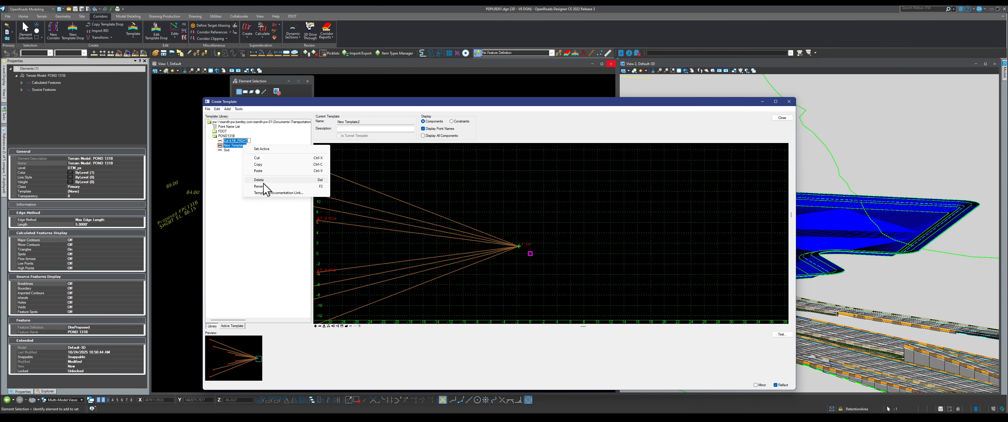
click(252, 185)
right_click(239, 145)
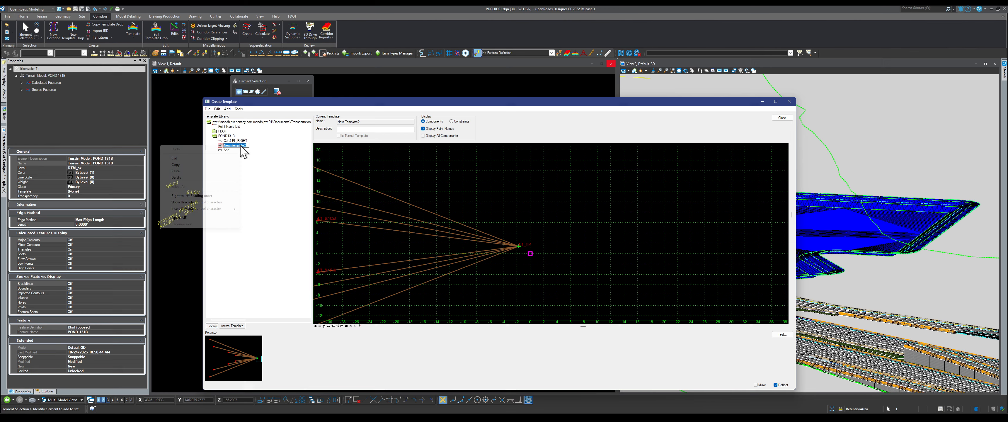
click(198, 171)
key(BackSpace)
key(BackSpace)
key(BackSpace)
key(BackSpace)
key(BackSpace)
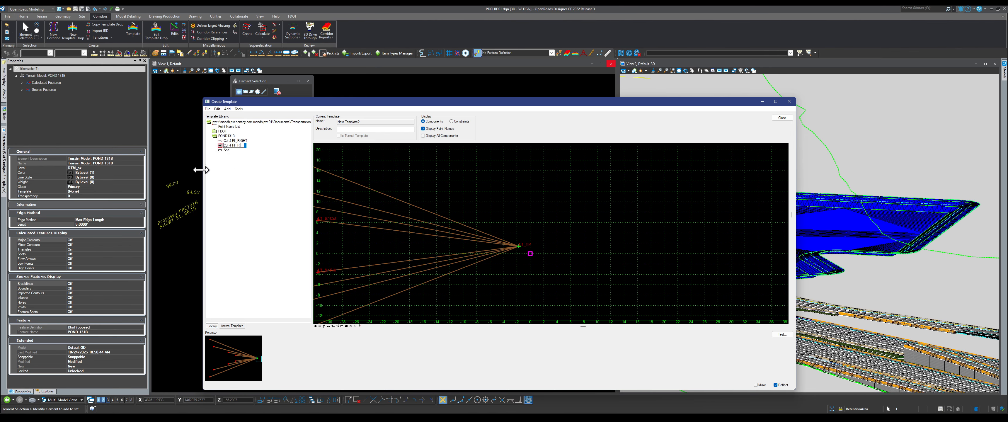
text(LEFT)
key(Return)
scroll(525, 247, up, 3)
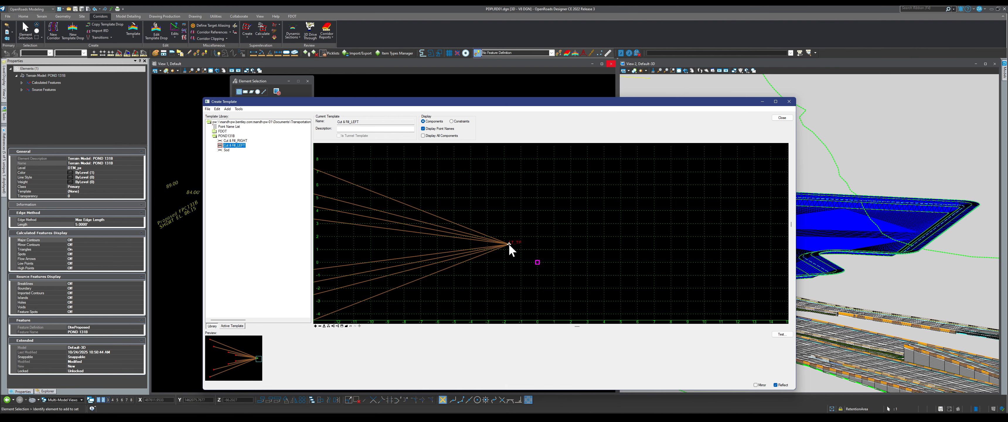
Step: Change the template origin of Cut & Fill_LEFT to the point where all its end conditions meet
right_click(508, 244)
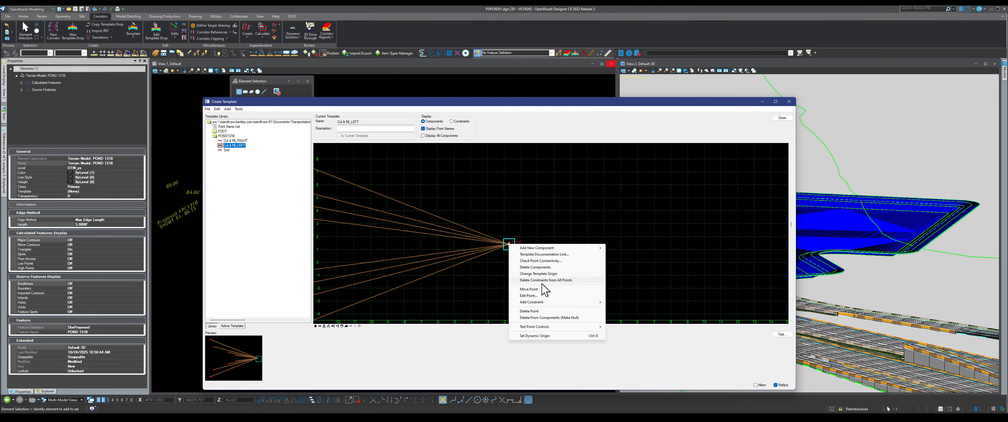
click(552, 273)
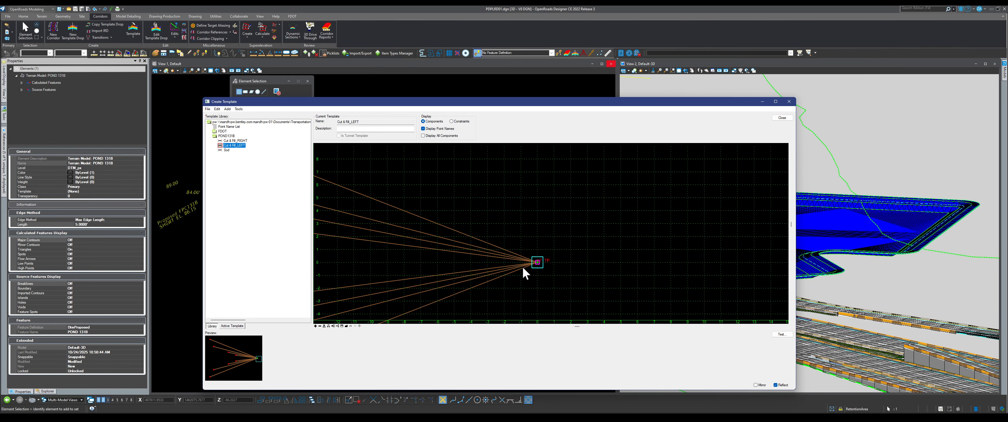
scroll(571, 263, down, 6)
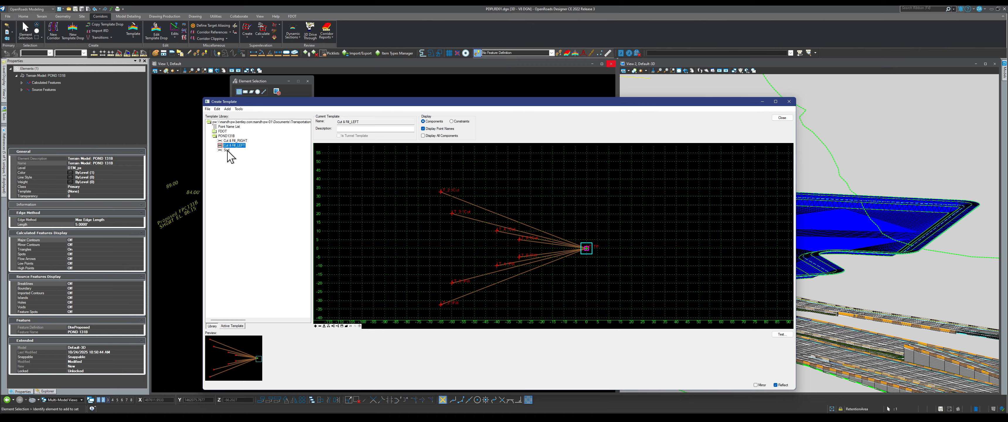
Step: Preview the Cut & Fill_RIGHT, Cut & Fill_LEFT and Sod templates in the POND131B folder
click(234, 141)
click(234, 145)
click(227, 150)
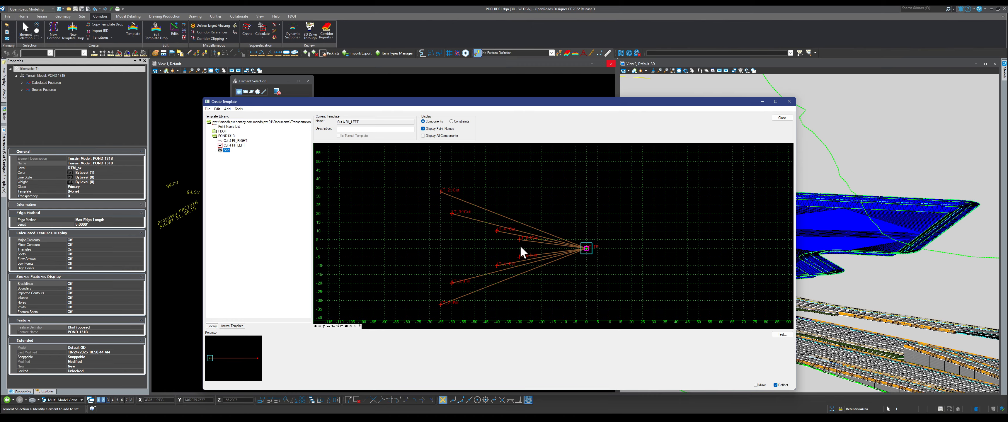
Step: Create a new template in the POND131B folder and name it RD_TIE IN
right_click(227, 136)
mouse_move(256, 141)
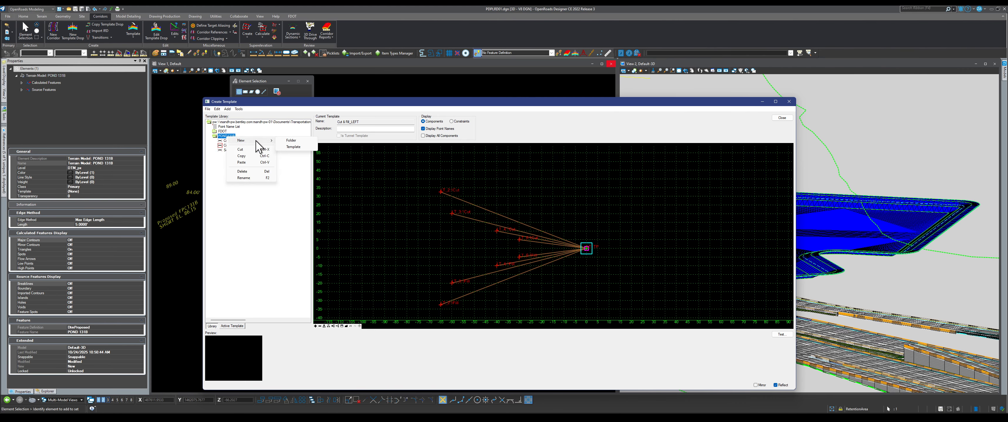
click(300, 148)
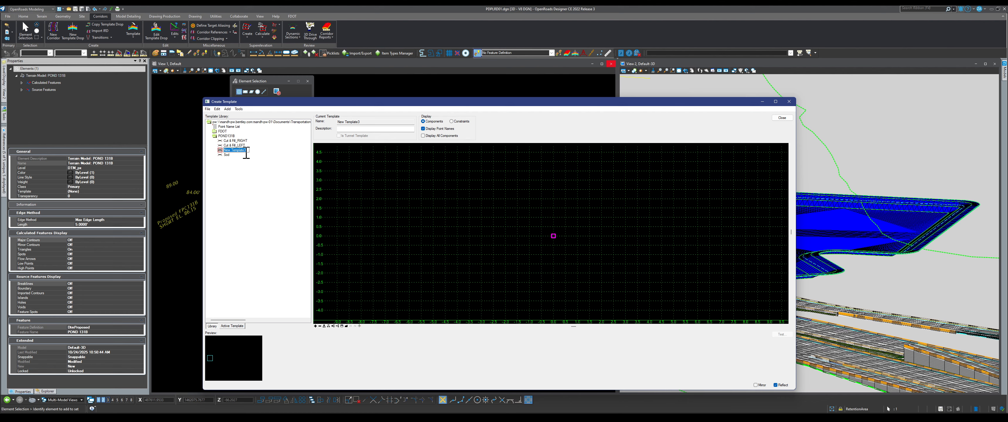
text(tie)
text(_TIE IN)
key(Return)
Step: Add a constrained two-point component near the template origin, running about 3.3 to the left and about 1.4 upward
right_click(519, 234)
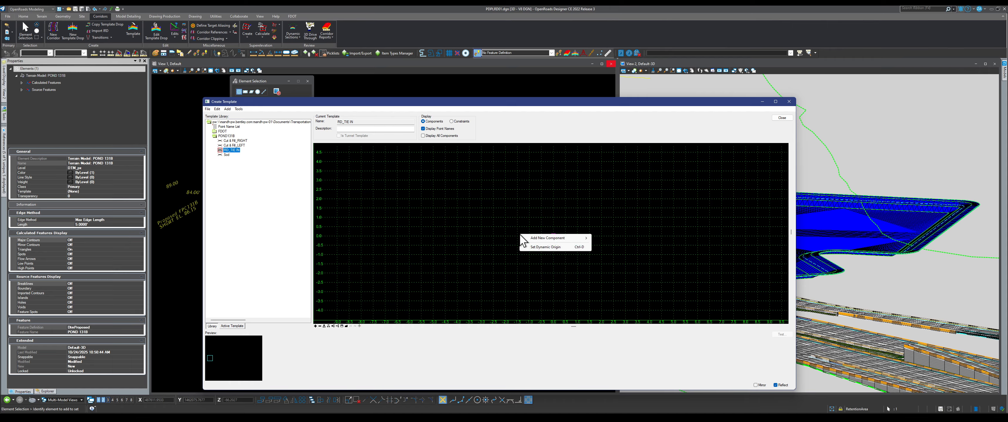
mouse_move(541, 237)
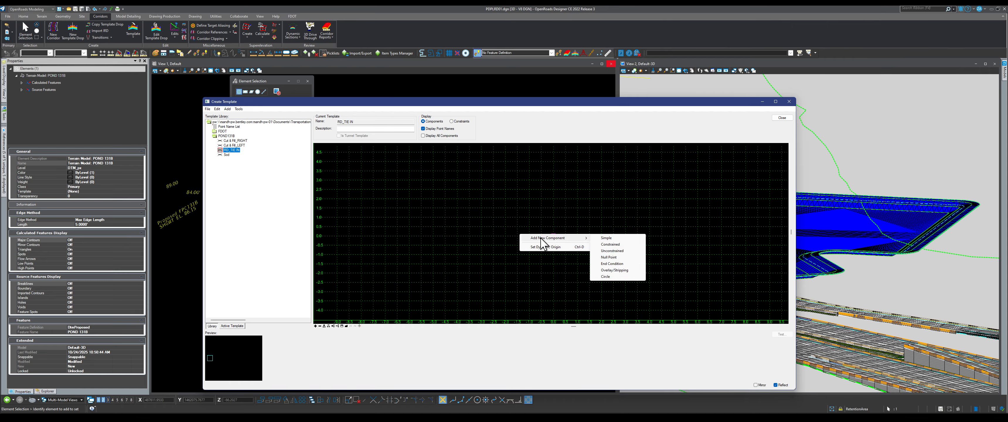
click(609, 245)
click(526, 245)
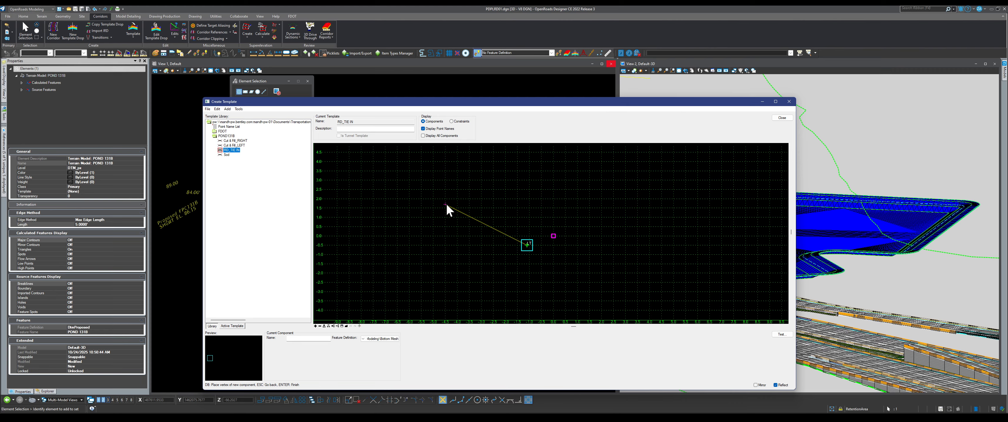
click(447, 219)
right_click(448, 223)
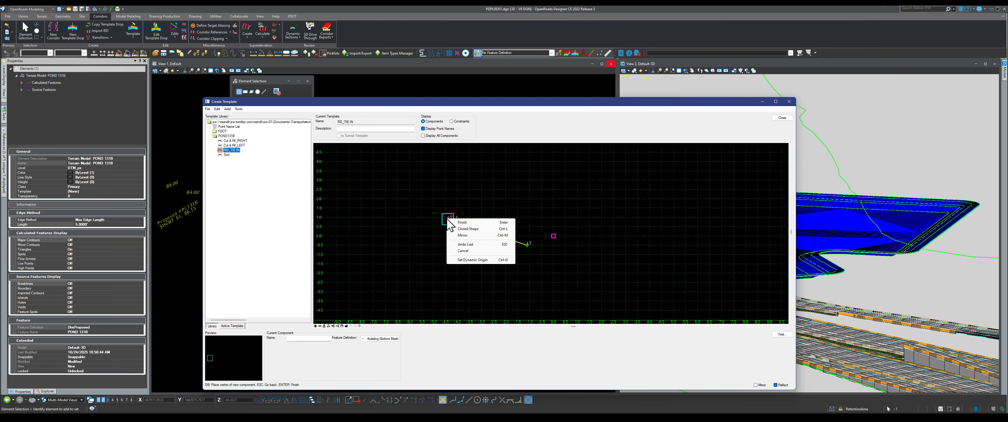
click(460, 222)
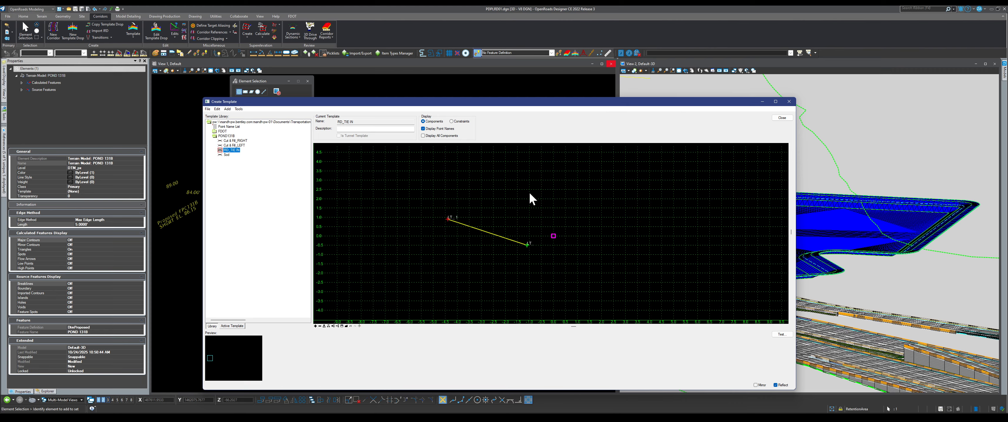
Step: Move the lower right end point of the constrained component onto the template origin
right_click(528, 246)
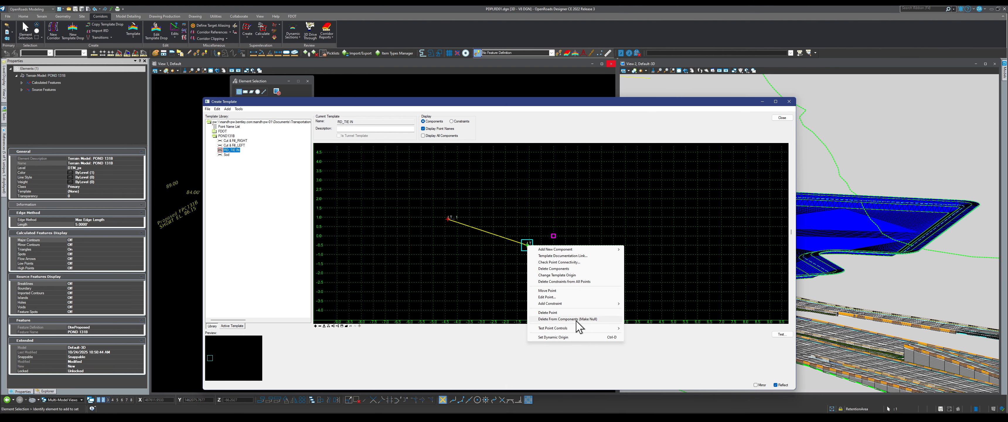
click(567, 290)
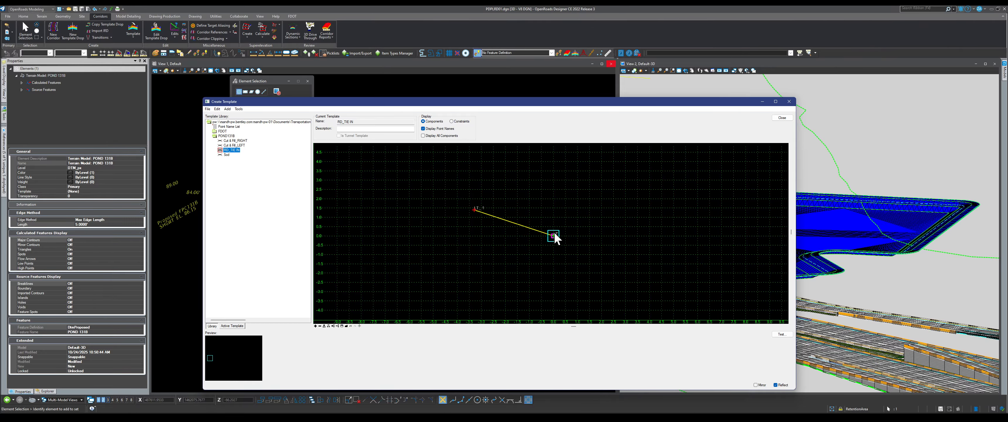
scroll(553, 237, up, 2)
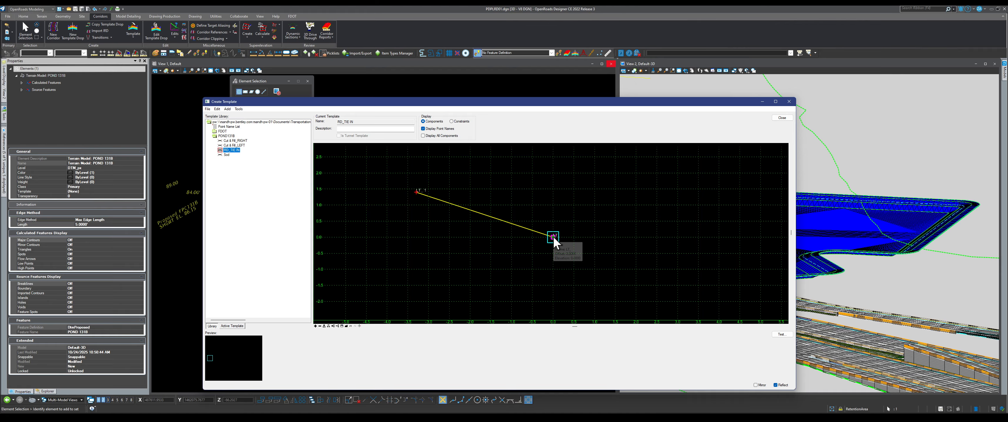
Step: Rename the component point at the template origin as CL
double_click(553, 237)
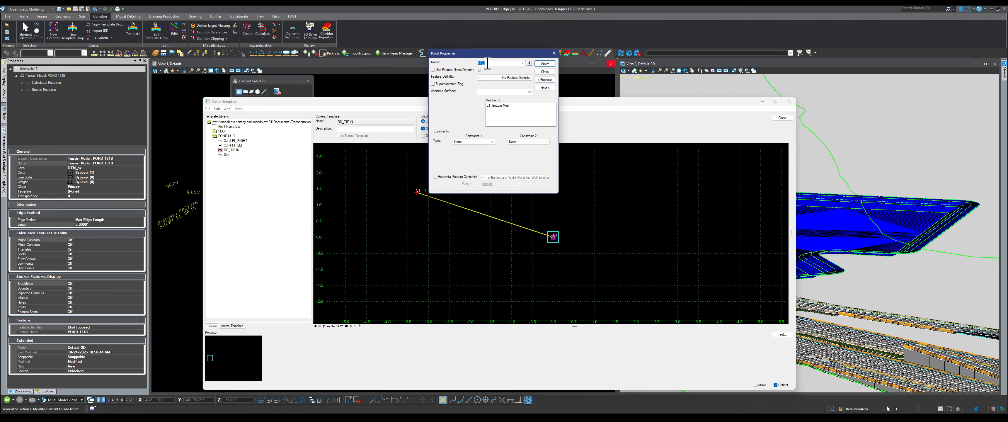
text(c)
key(Return)
click(545, 64)
click(545, 71)
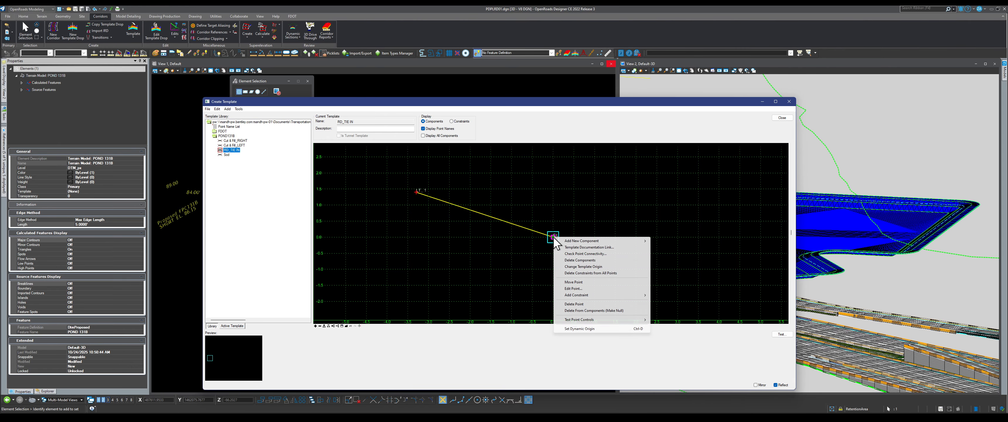
Step: Move the CL point off the template origin and place it back there
right_click(554, 237)
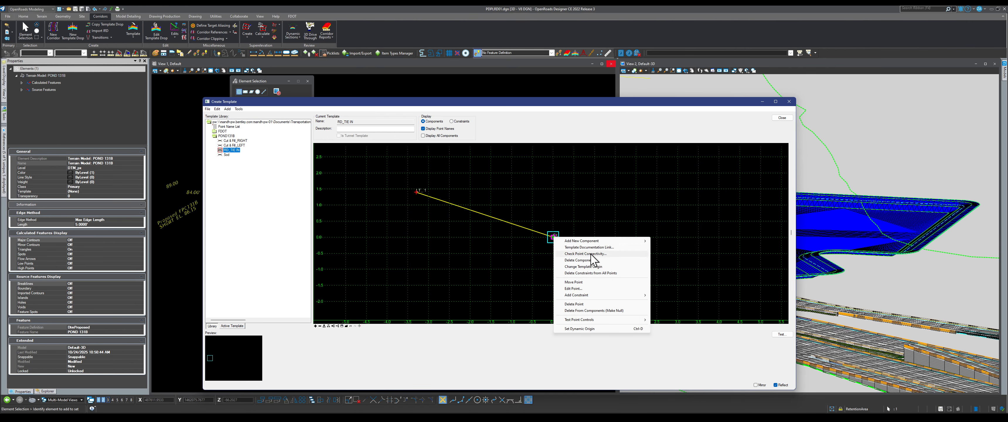
click(588, 282)
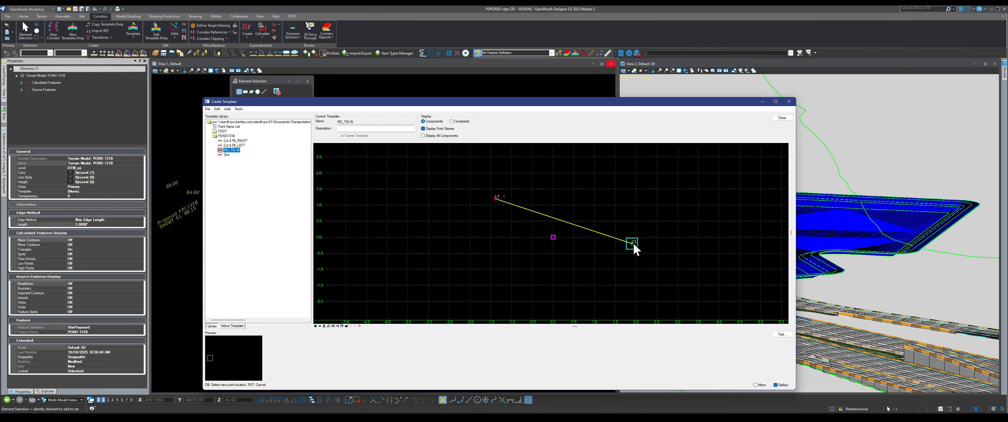
click(562, 235)
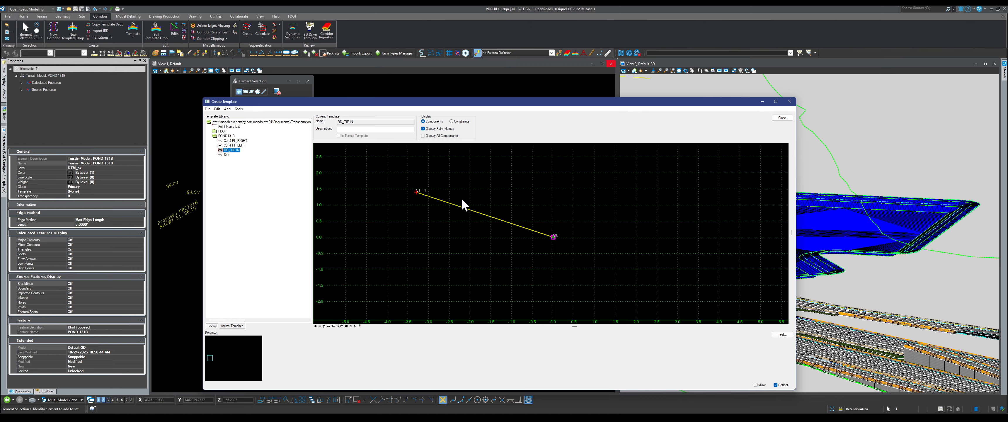
Step: Rename the component's other end point as RD_TIE IN and set its horizontal constraint value to -5
double_click(416, 192)
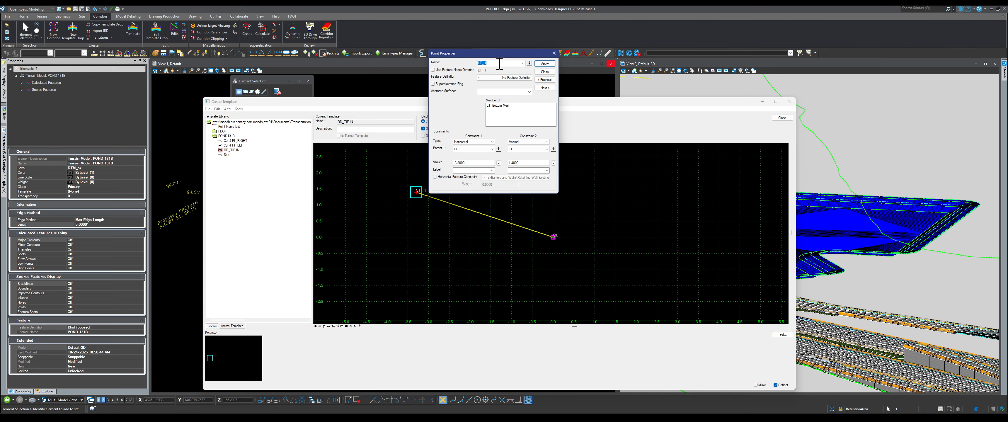
text(l)
drag(476, 164, 435, 165)
text(-5)
key(Return)
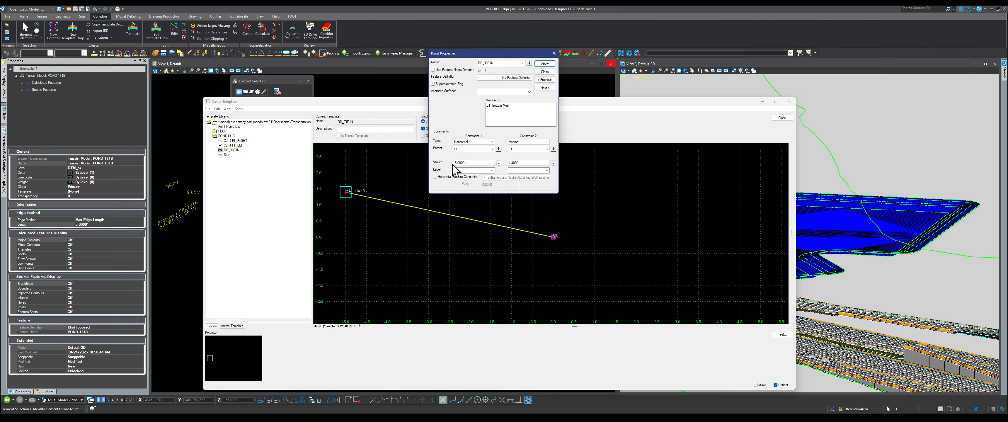
Step: Try a horizontal constraint value of 5 for the RD_TIE IN point and return it to -5
drag(475, 163, 443, 165)
text(5)
key(Return)
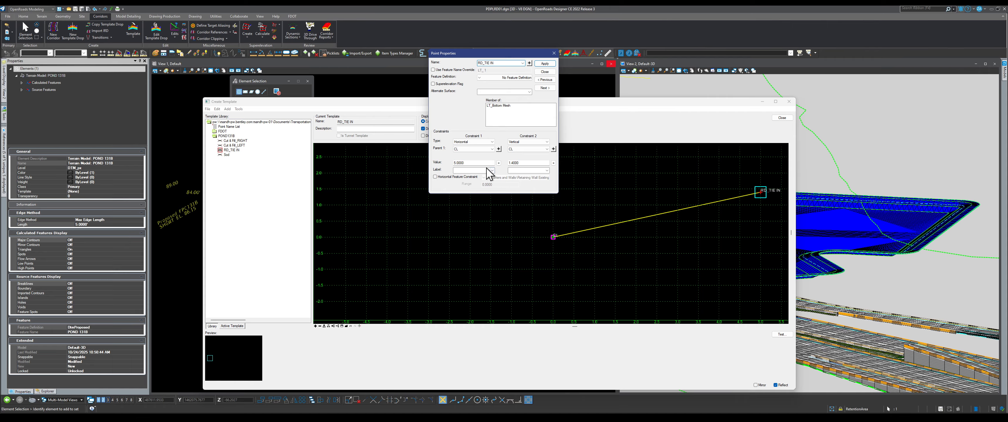
drag(487, 163, 442, 164)
text(-5)
key(Return)
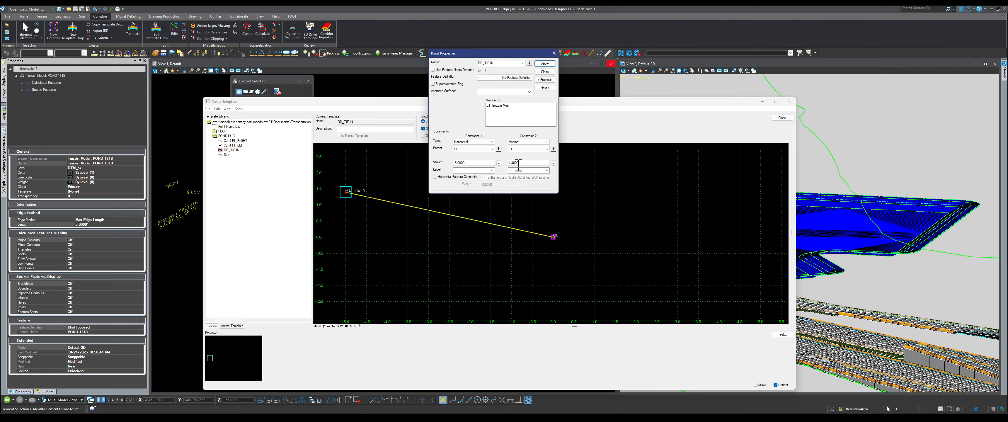
Step: Change the second constraint of the RD_TIE IN point from Vertical to Slope with a value of -50%
click(528, 141)
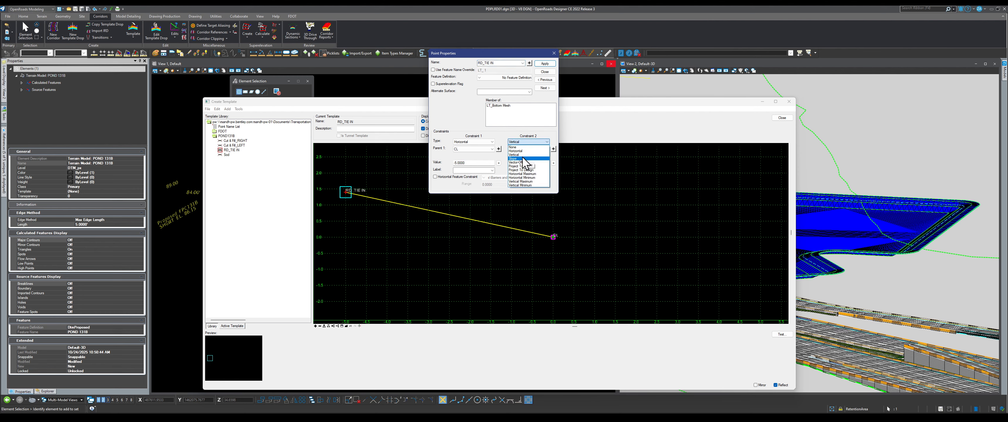
click(524, 158)
double_click(535, 163)
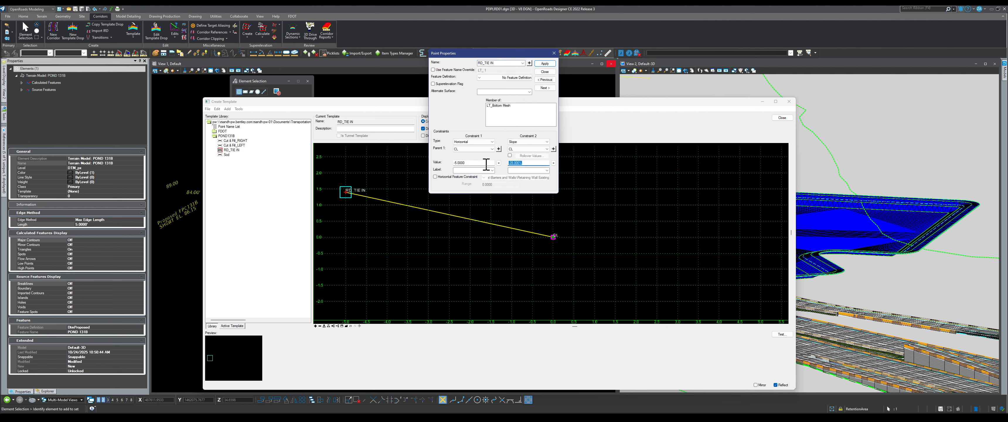
text(-50)
key(Tab)
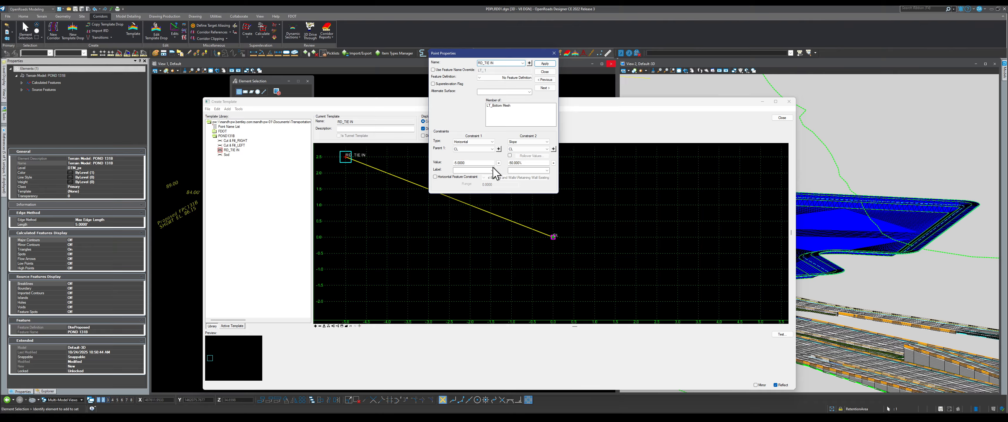
Step: Try a slope of 50% for the RD_TIE IN point, return it to -50% and close the point properties
double_click(532, 162)
text(50)
key(Tab)
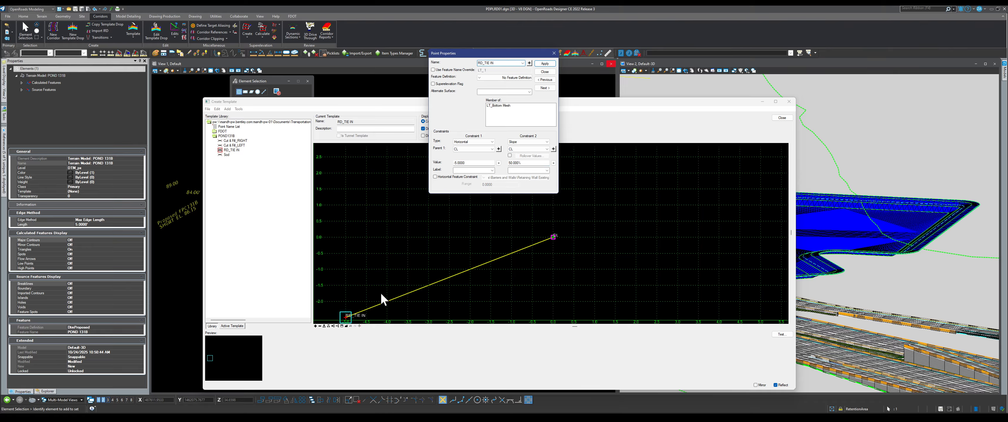
double_click(529, 163)
text(-50)
key(Tab)
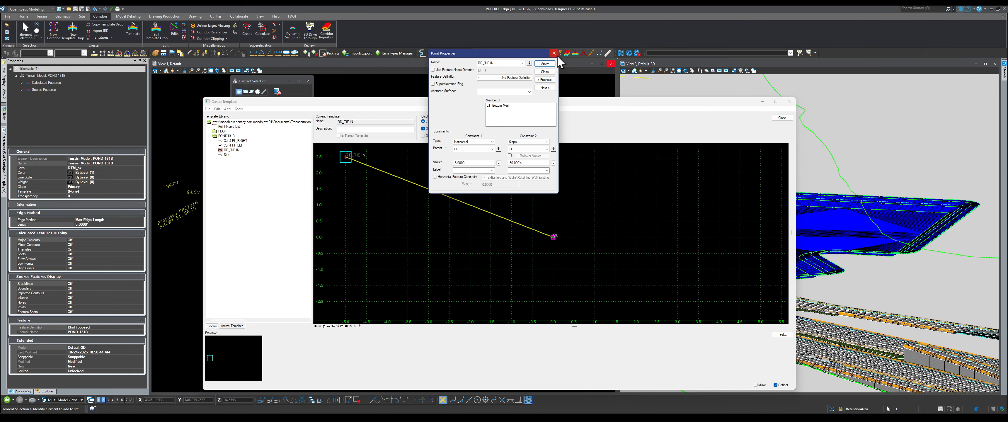
click(545, 72)
Step: Set the feature definition of the RD_TIE IN template's sloped component to the Slopes mesh
scroll(506, 217, up, 1)
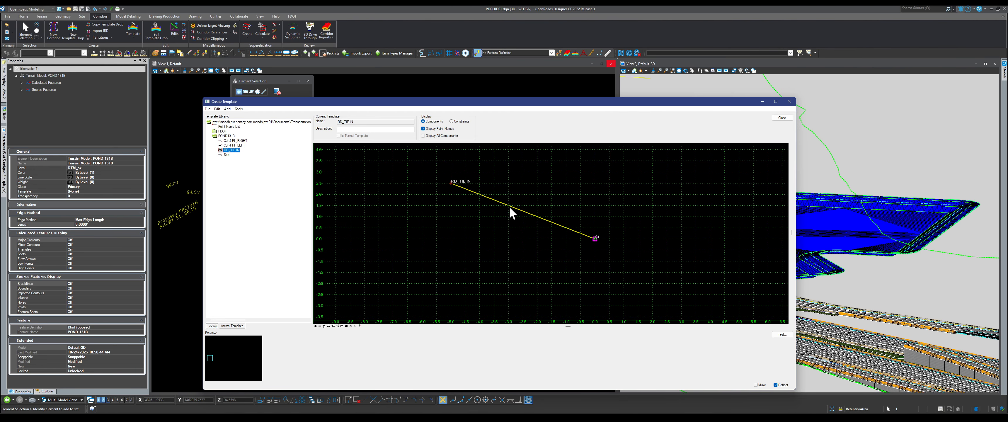
double_click(507, 211)
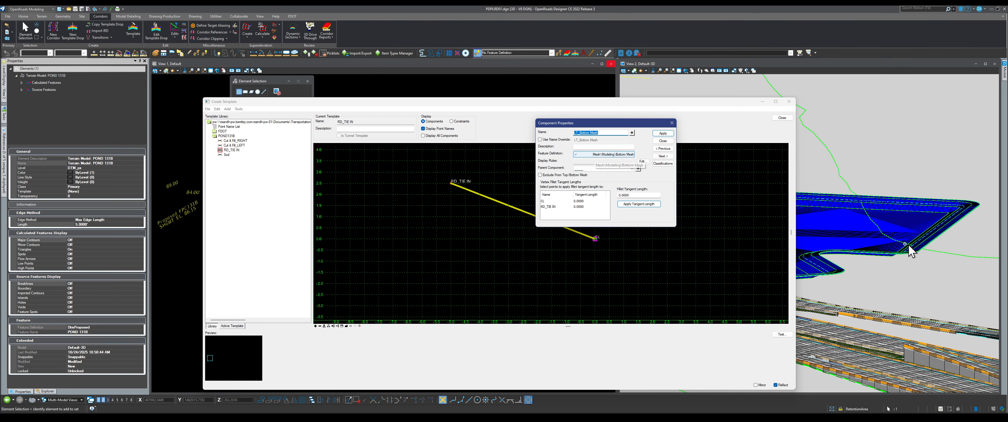
click(591, 154)
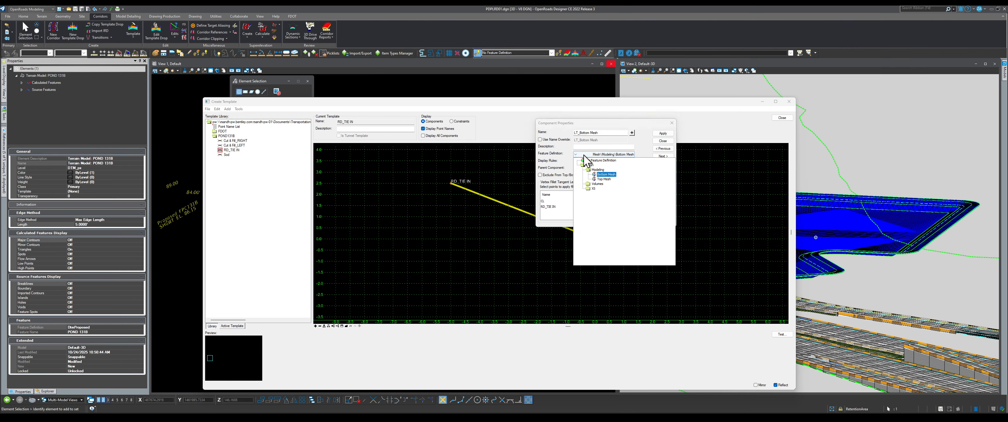
double_click(592, 189)
scroll(627, 223, down, 5)
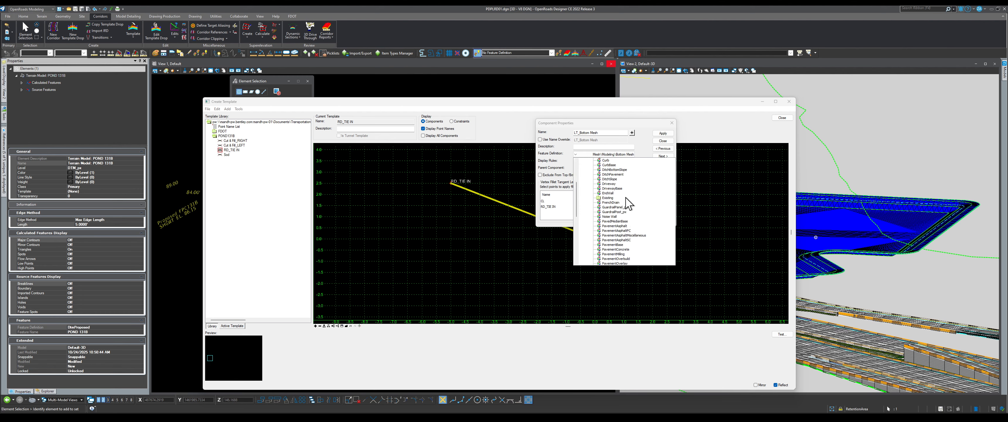
scroll(628, 202, up, 2)
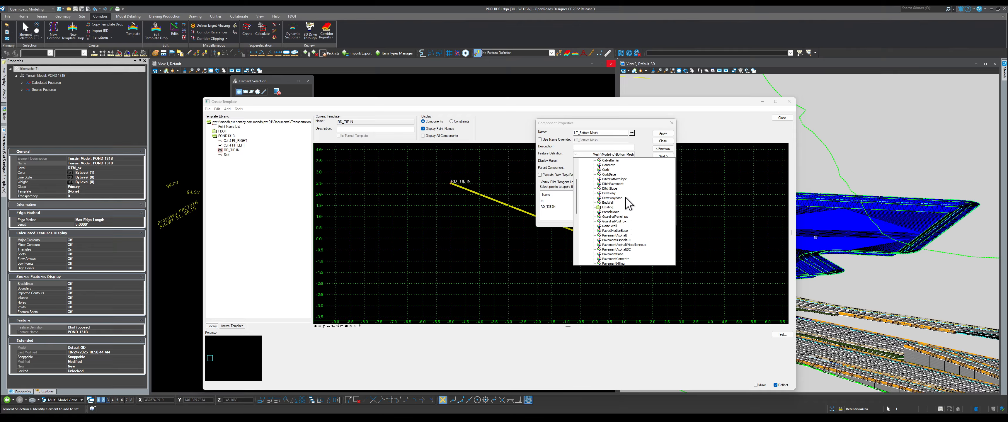
scroll(628, 203, up, 2)
scroll(627, 203, down, 8)
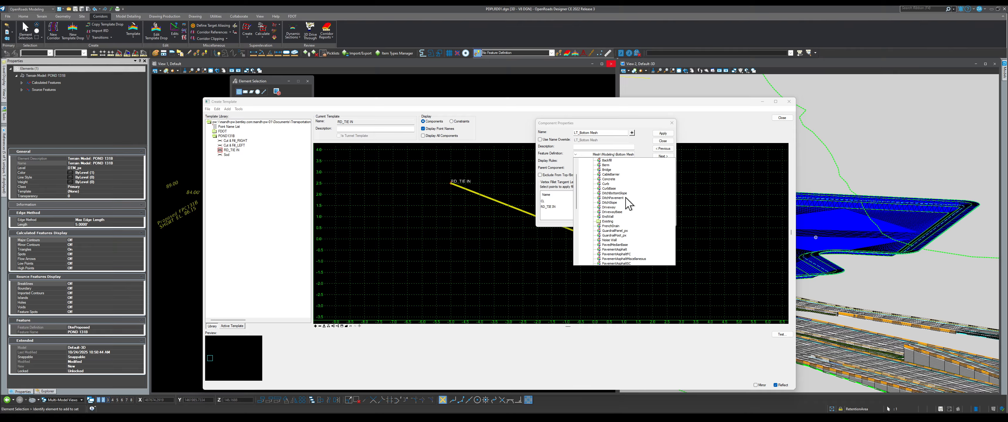
scroll(627, 203, down, 3)
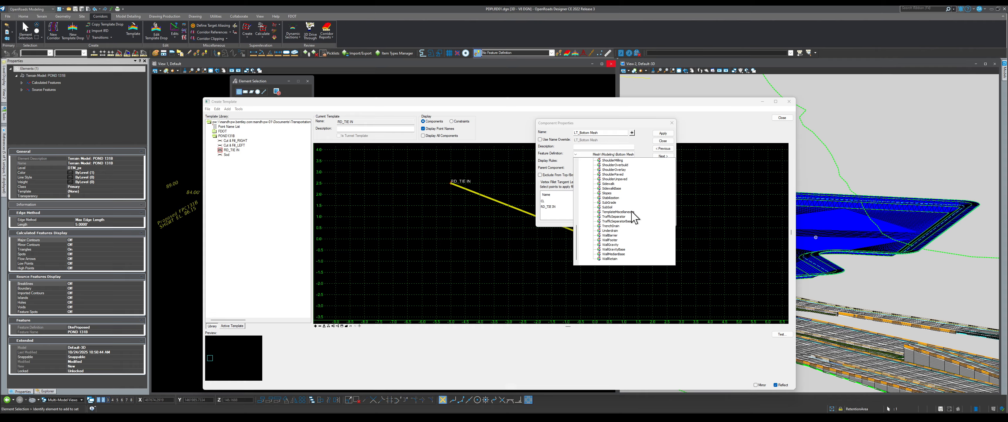
click(606, 193)
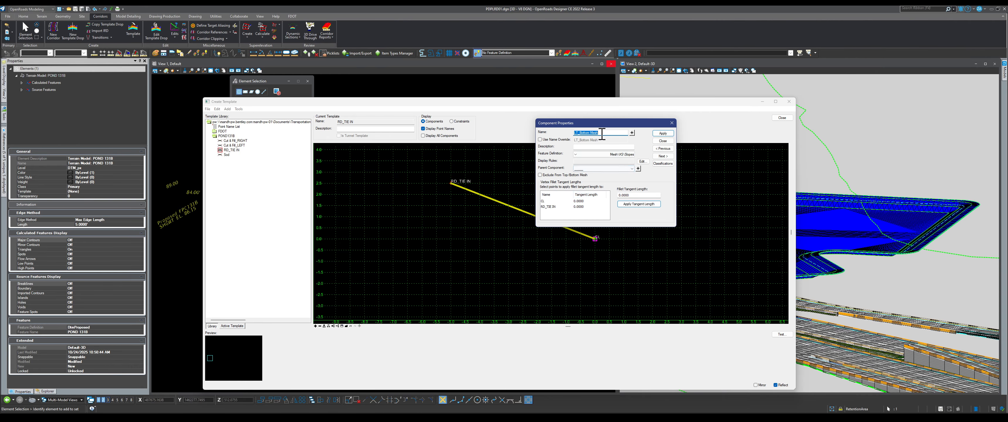
Step: Rename the sloped component as TIE IN, apply the change and close its properties
drag(612, 133, 565, 134)
text(TIE IN)
click(662, 133)
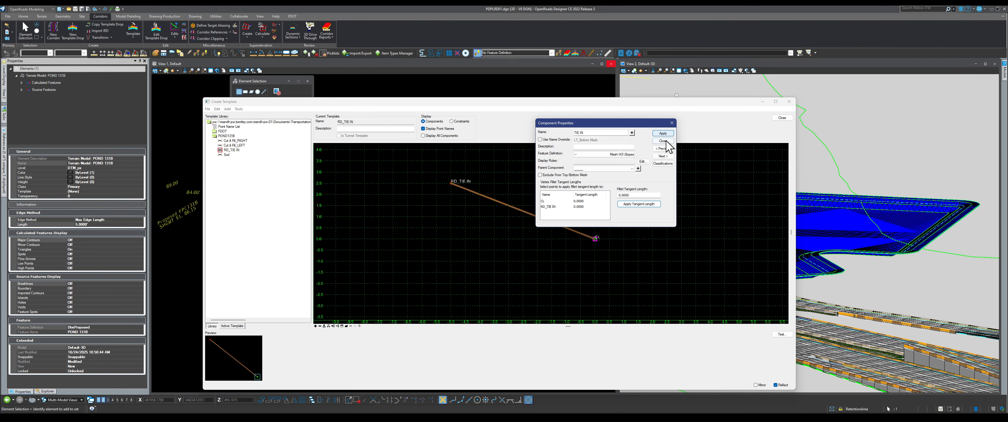
click(663, 140)
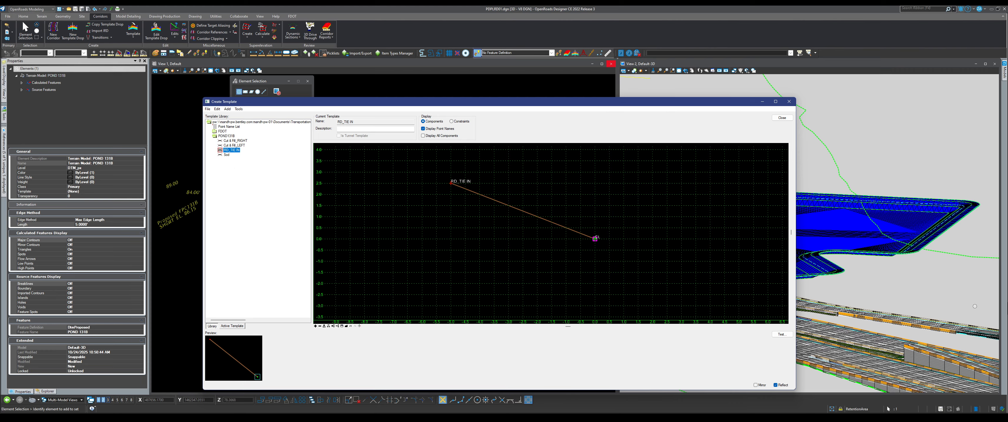
Step: Rename the RD_TIE IN template as RD_TIE IN_LEFT
right_click(230, 153)
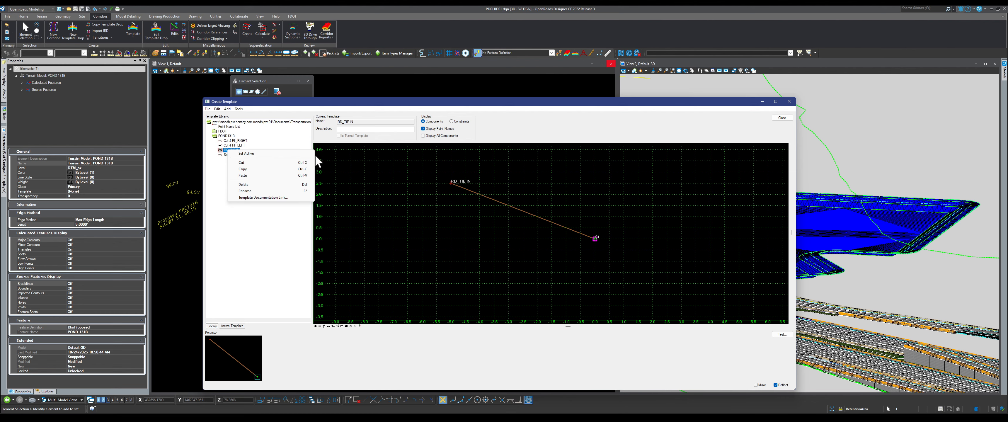
click(245, 191)
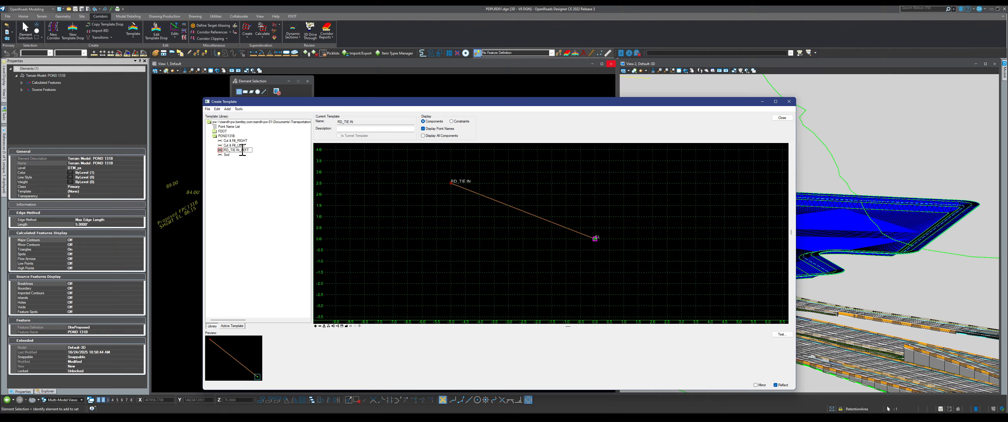
key(Return)
Step: Create a new template in the POND131B folder of the template library
right_click(240, 151)
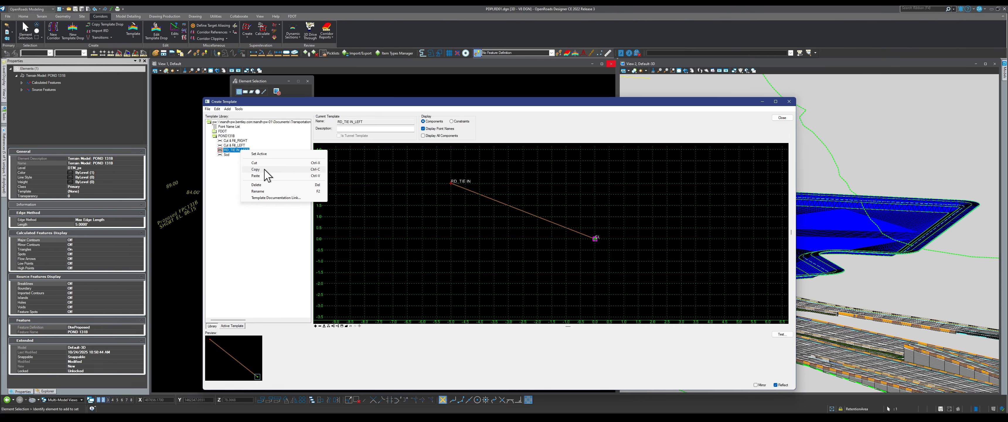
right_click(227, 135)
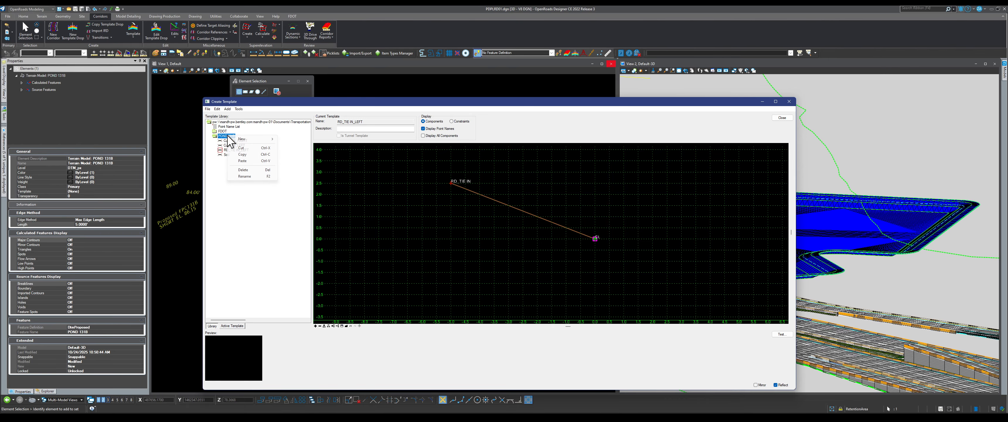
mouse_move(261, 138)
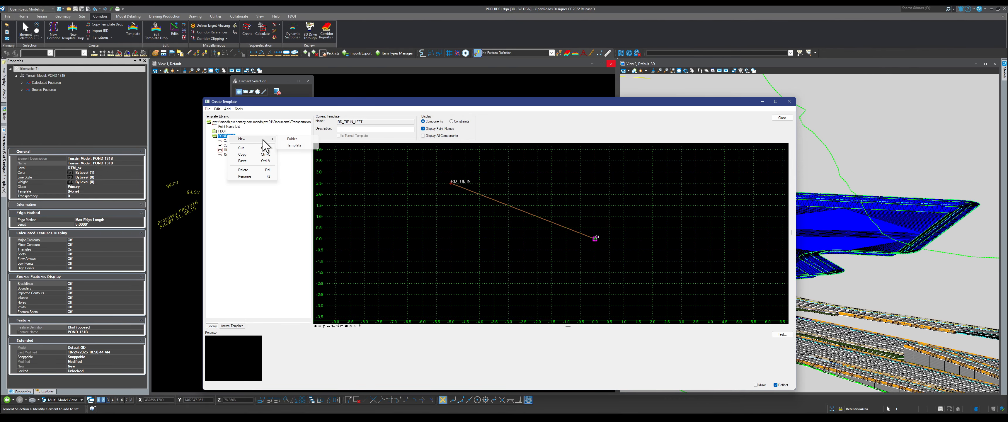
click(298, 145)
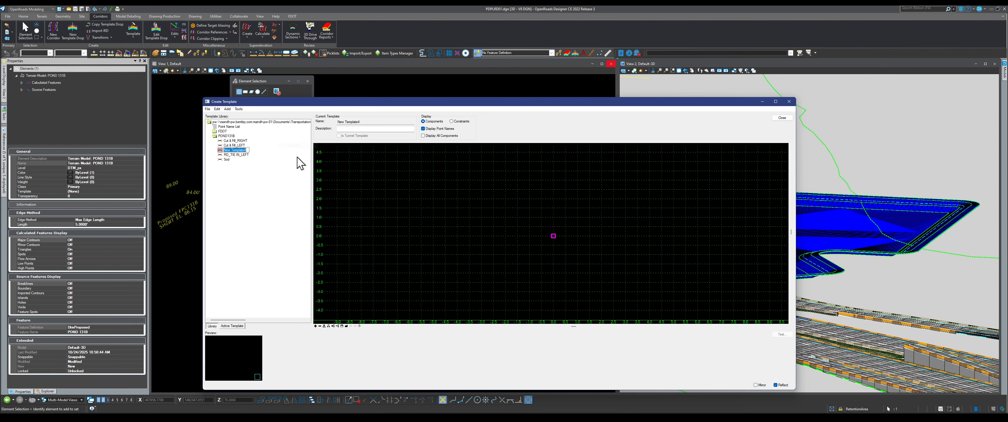
Step: Rename the new template as RD_TIE IN_RIGHT, reusing the name copied from RD_TIE IN_LEFT
right_click(243, 155)
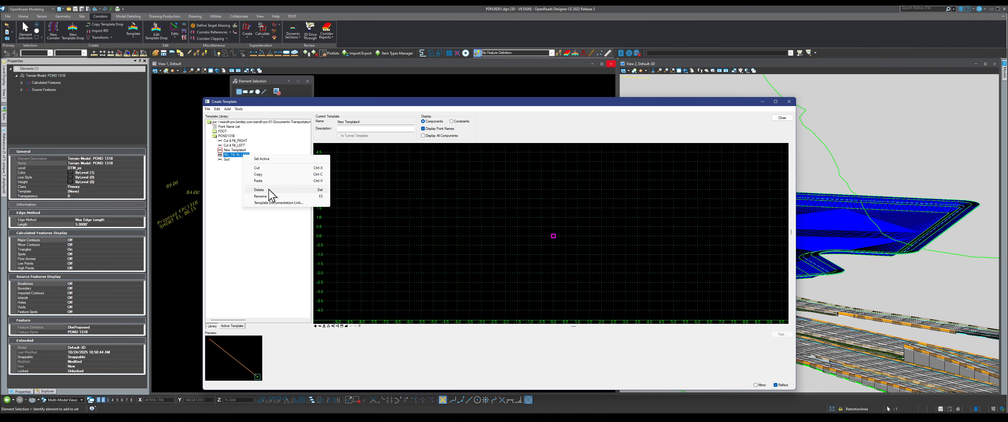
click(266, 196)
right_click(240, 154)
click(189, 175)
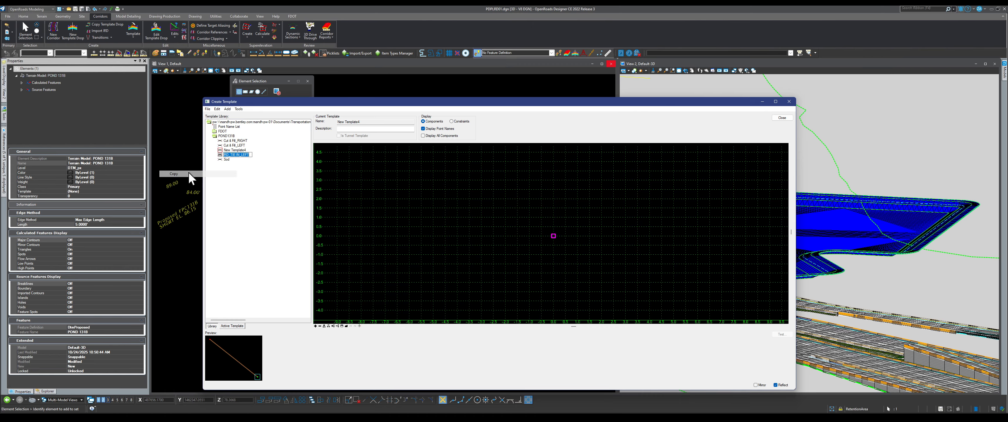
click(240, 153)
right_click(240, 150)
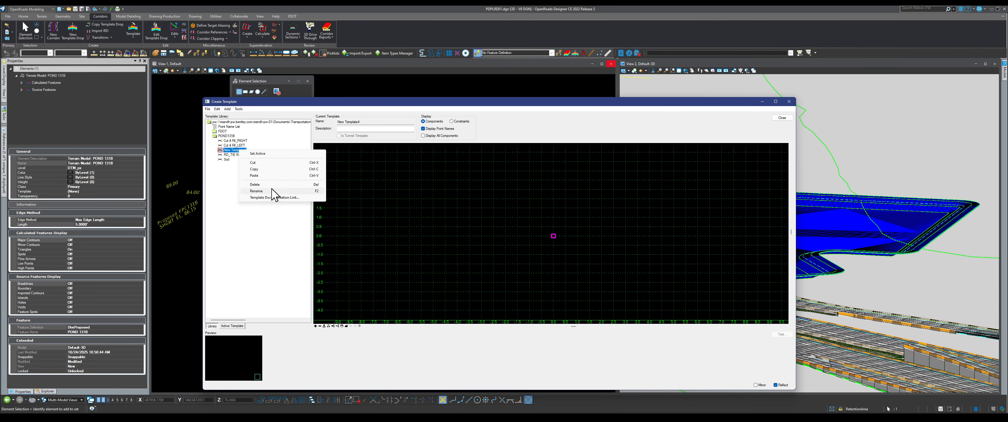
click(270, 192)
right_click(239, 152)
click(202, 179)
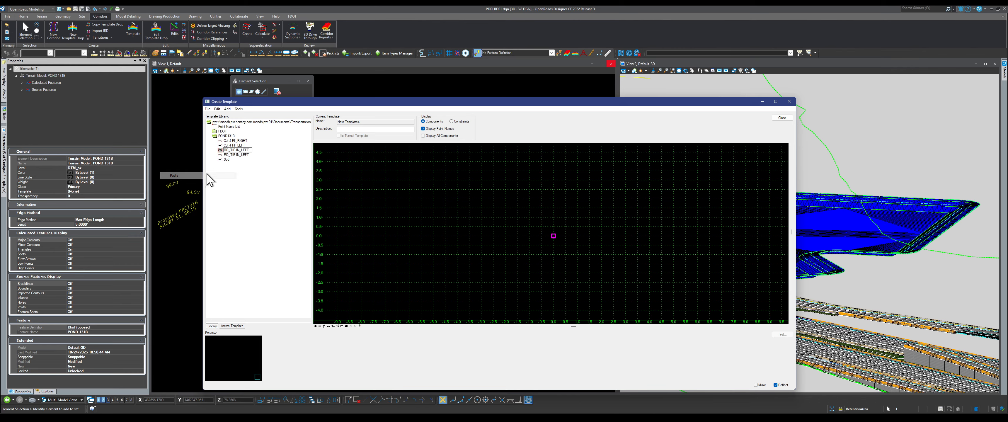
key(BackSpace)
key(BackSpace)
key(BackSpace)
key(Return)
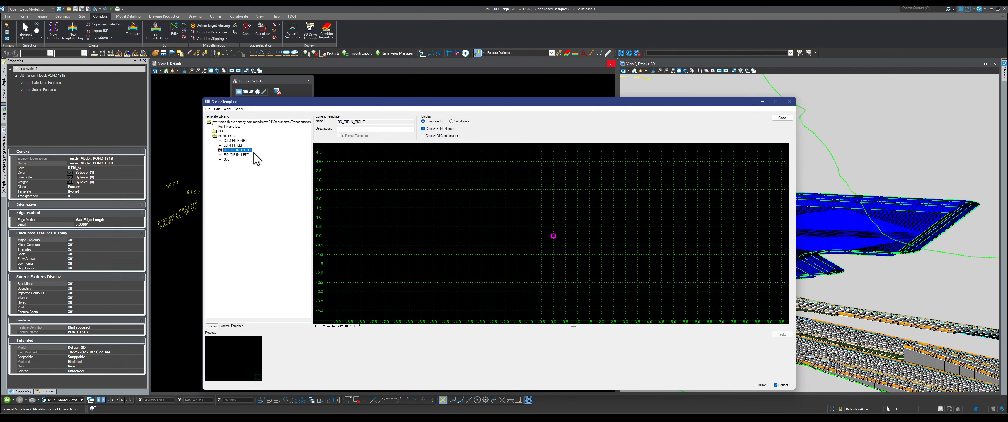
click(240, 155)
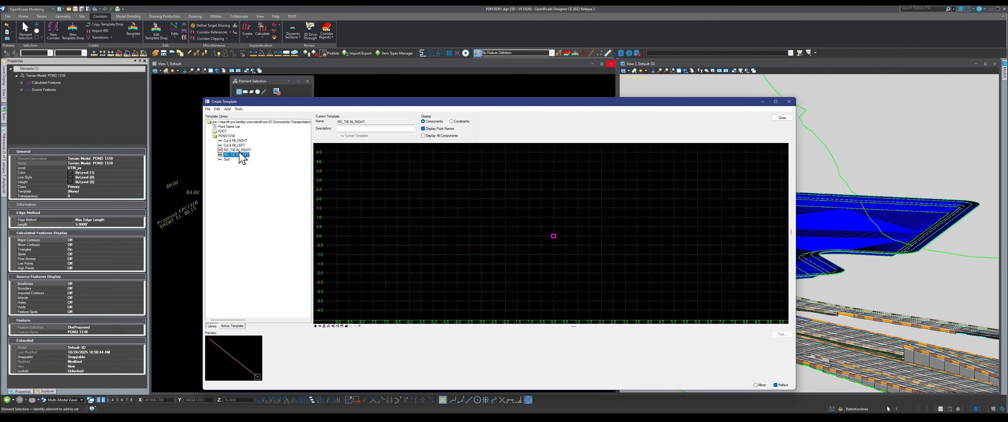
key(Up)
click(240, 155)
drag(228, 156, 477, 228)
key(Escape)
click(243, 151)
click(243, 154)
scroll(331, 222, down, 1)
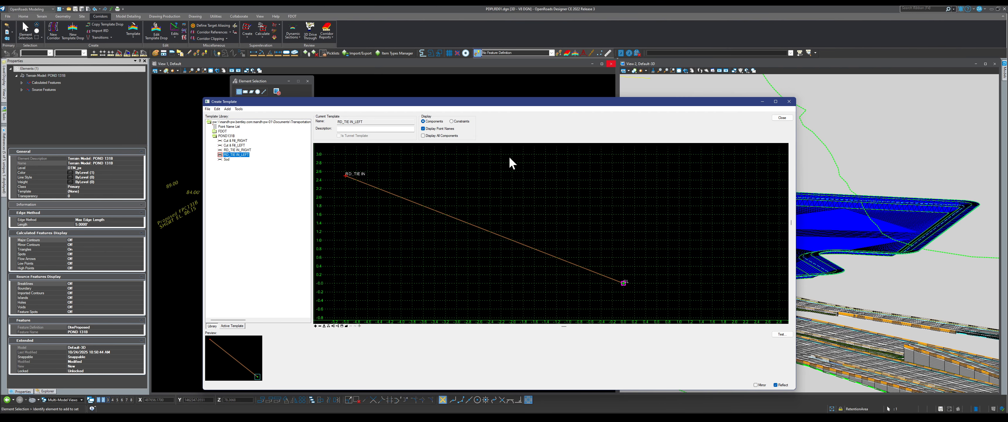
Step: Insert RD_TIE IN_LEFT reflected into the RD_TIE IN_RIGHT template and move the template origin to the component's lower end point
double_click(235, 150)
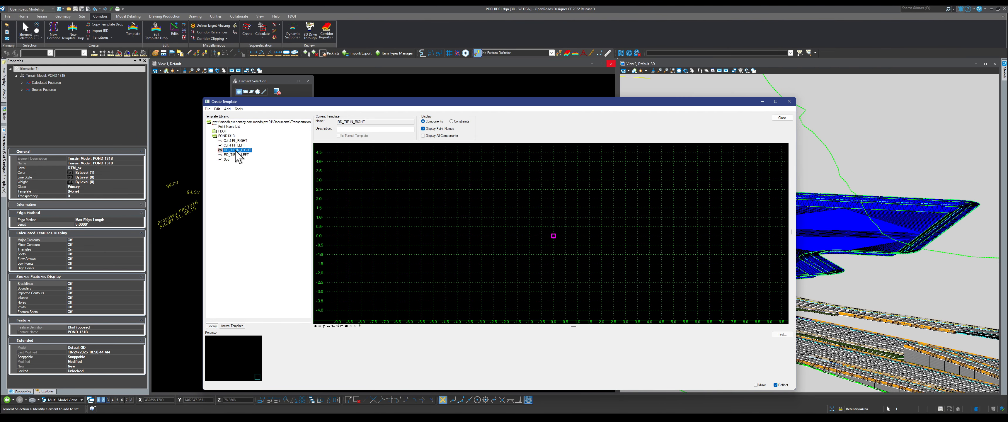
drag(234, 155, 452, 218)
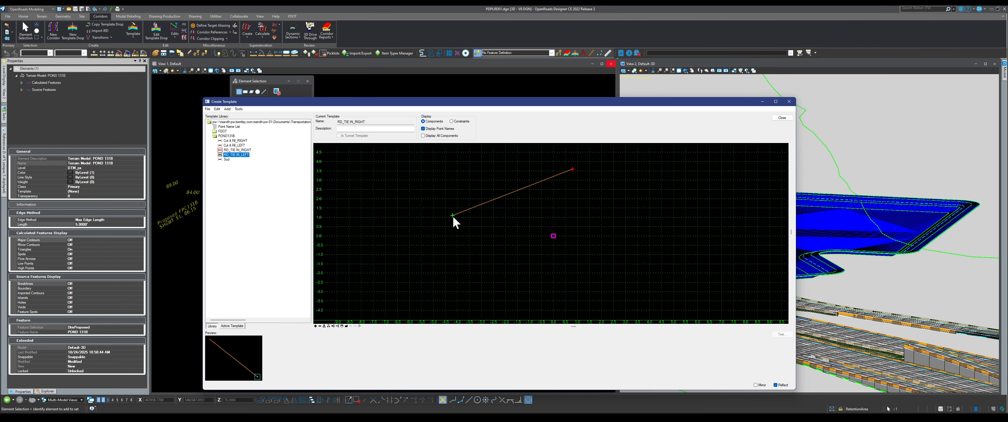
right_click(453, 217)
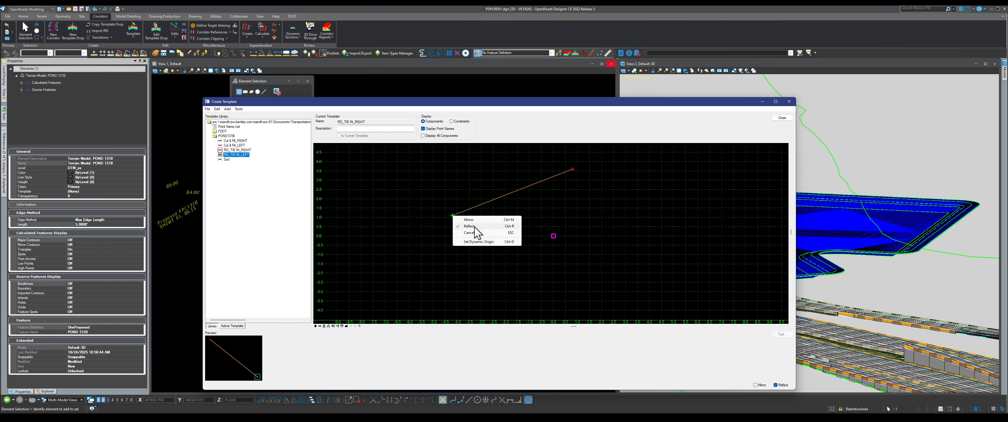
click(466, 226)
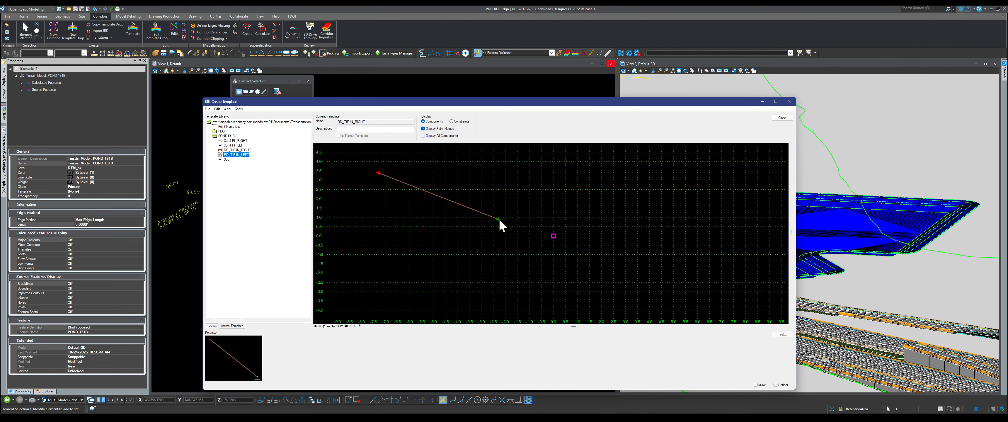
right_click(499, 221)
click(516, 230)
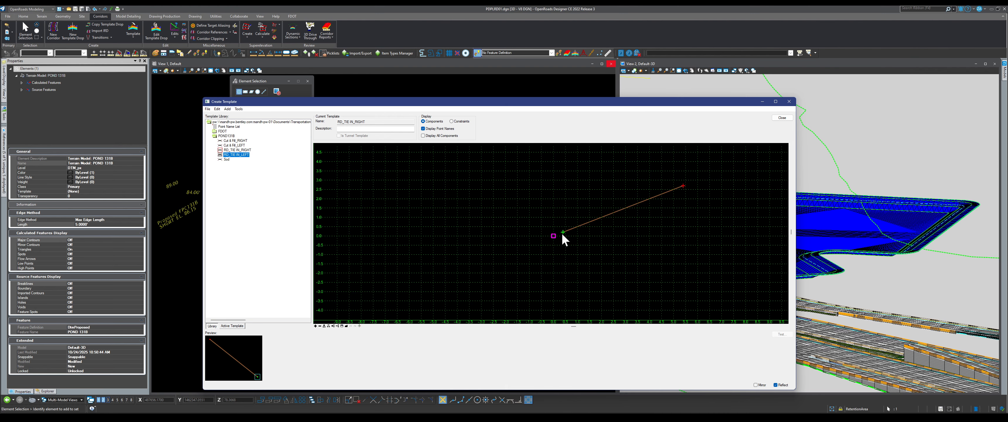
scroll(557, 241, up, 2)
scroll(488, 232, down, 2)
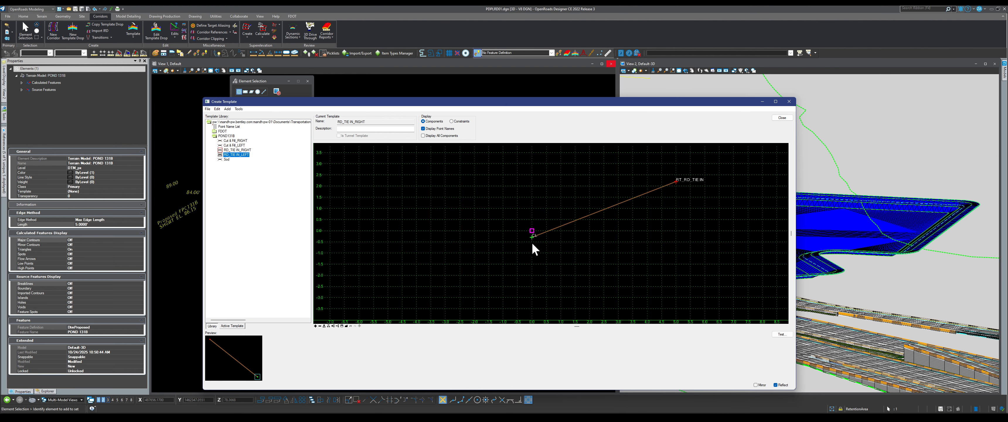
right_click(532, 239)
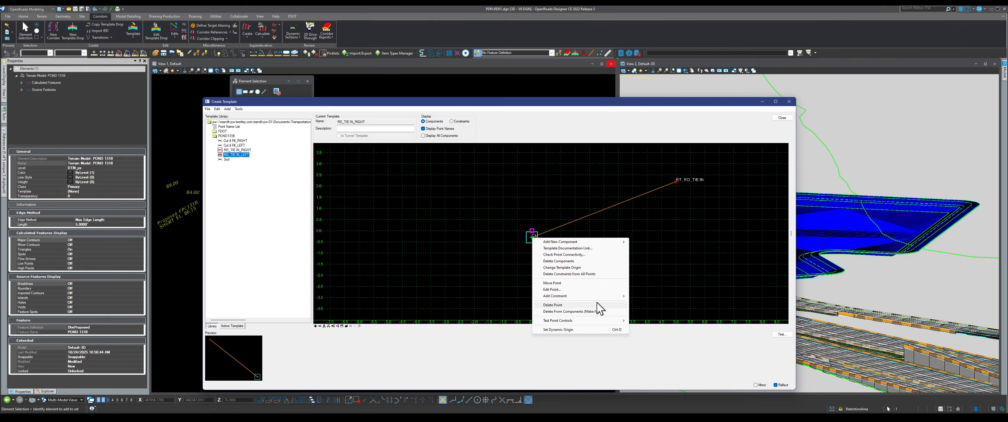
click(580, 268)
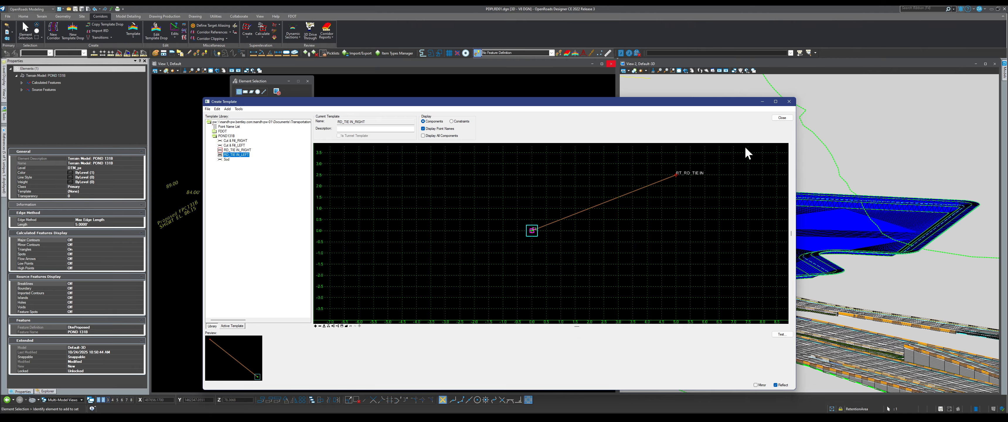
Step: Close the template editor, saving the changes to the PONDS.itl library, and clear the pond terrain selection
click(781, 118)
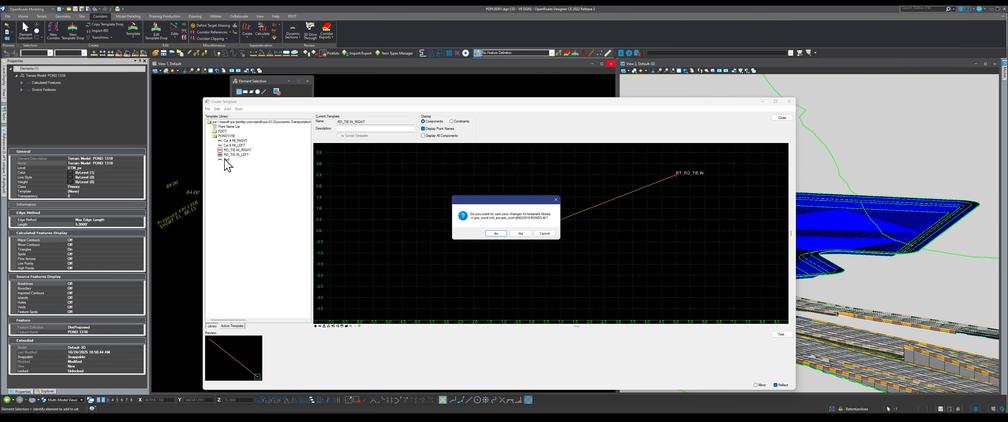
click(495, 233)
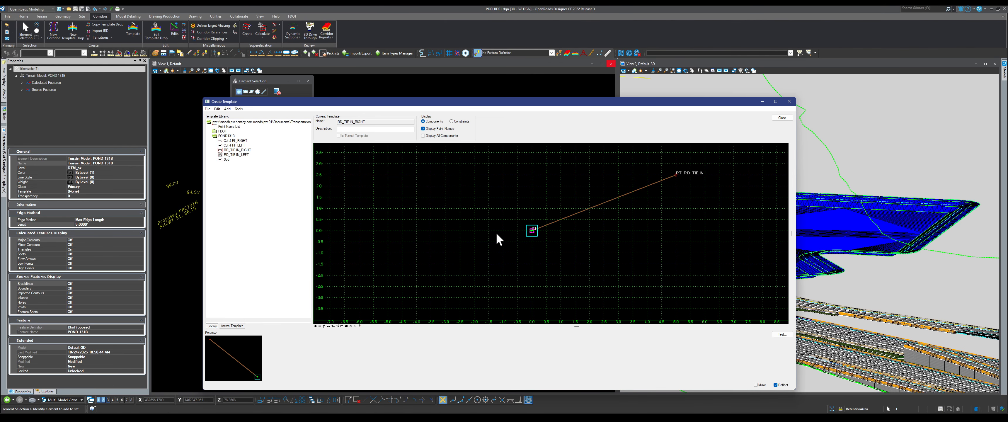
click(439, 291)
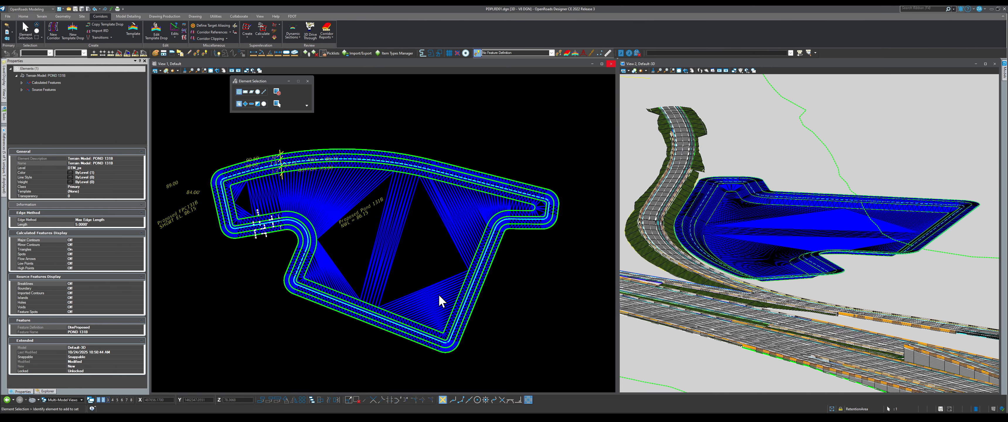
click(441, 225)
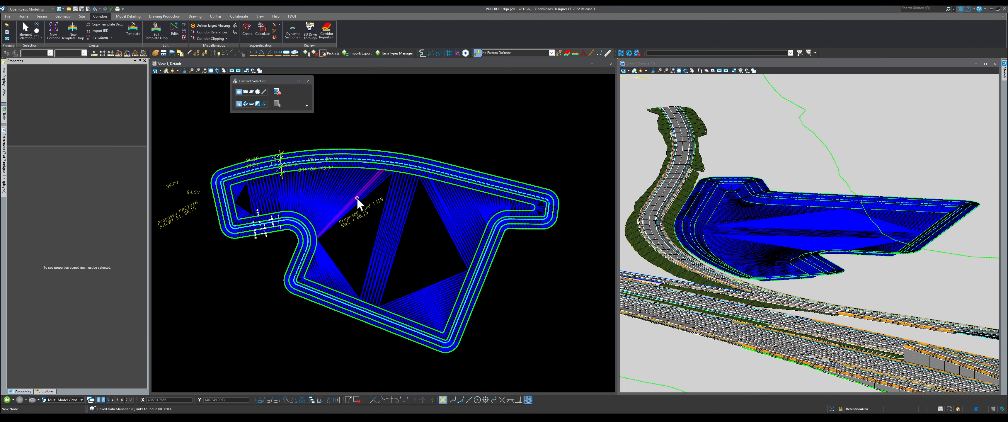
Step: Apply the Sod template from the POND131B folder to the POND 131B terrain as a surface template, accepting the remaining defaults
click(744, 219)
click(744, 219)
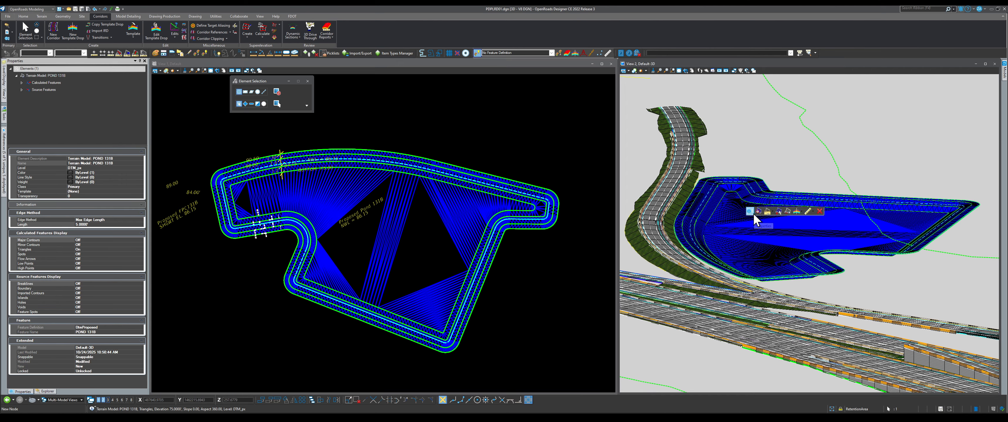
click(801, 212)
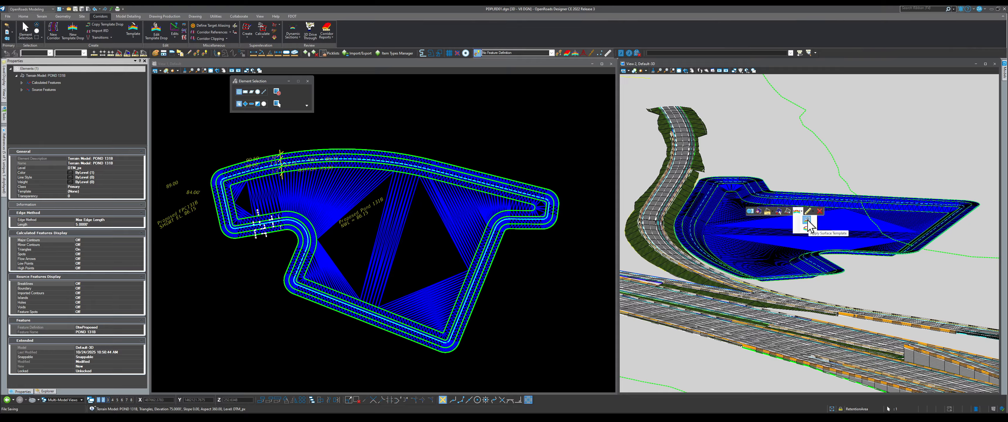
click(807, 225)
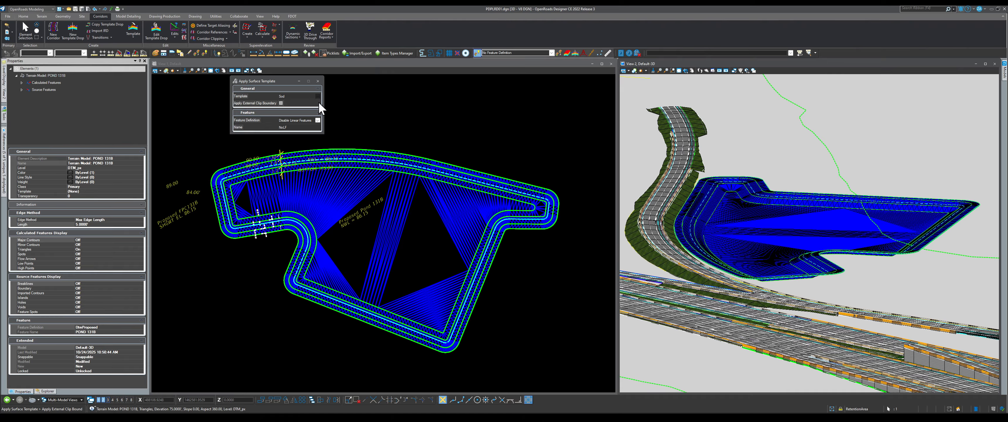
click(317, 95)
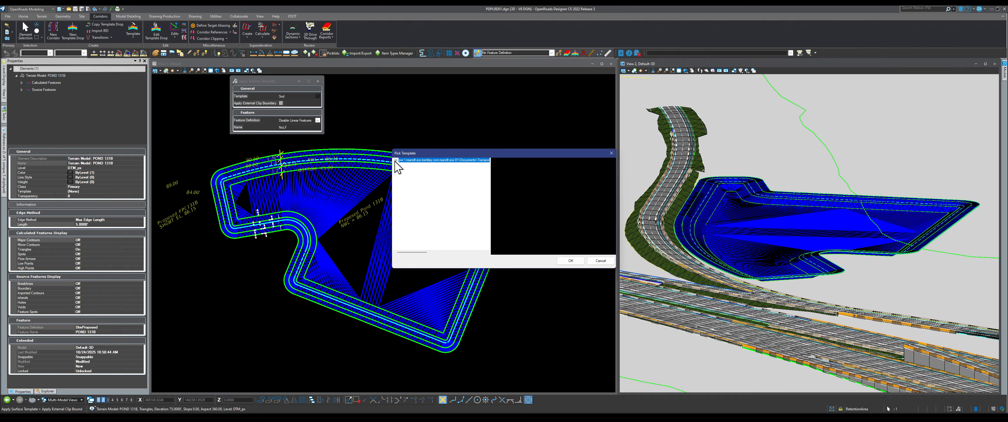
click(401, 169)
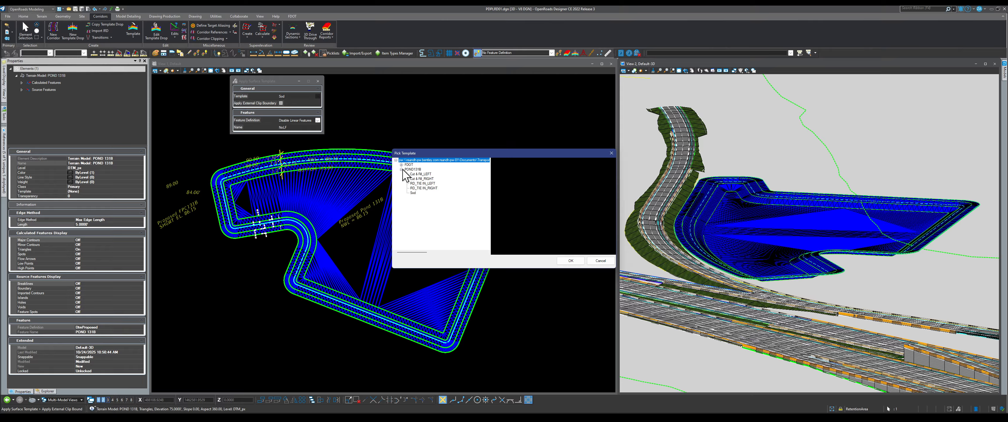
click(413, 193)
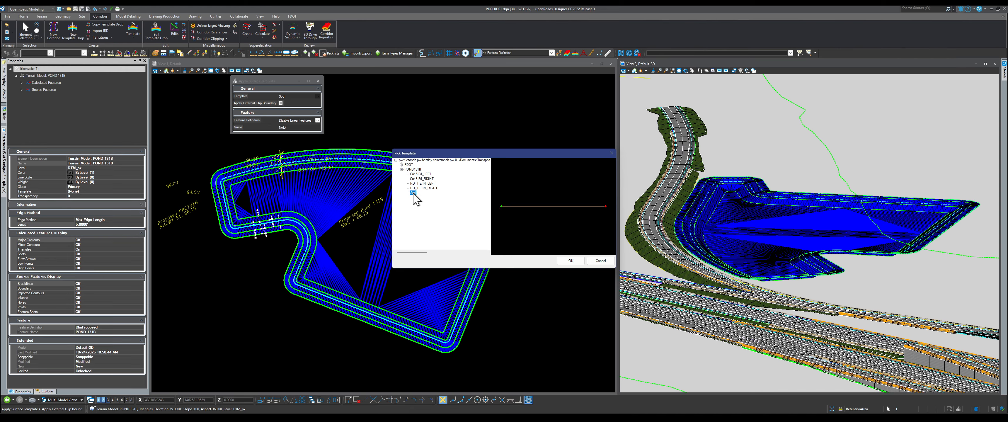
click(569, 260)
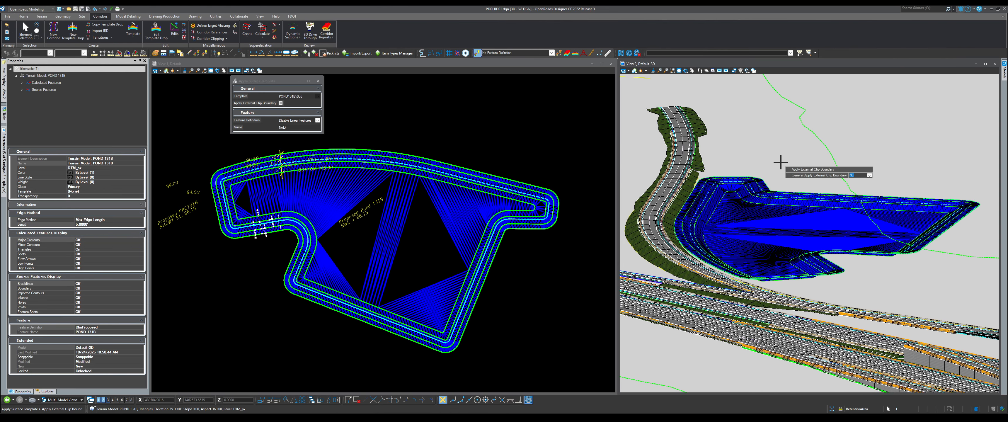
click(767, 138)
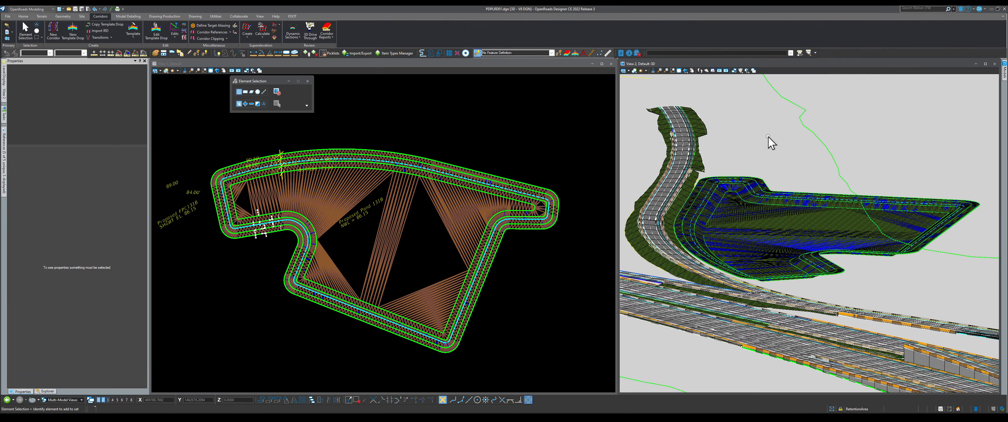
Step: Turn off the two adjacent DTM levels that display the pond terrain in the 3D view
scroll(730, 208, up, 7)
scroll(757, 235, down, 6)
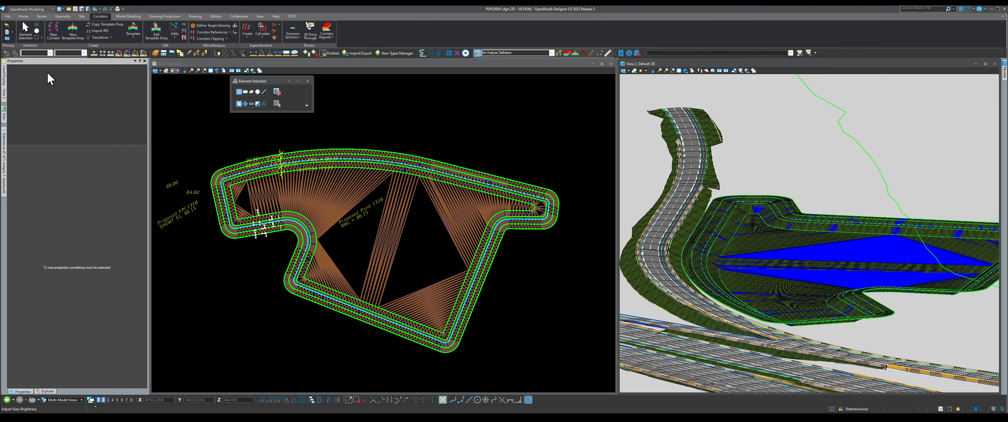
click(4, 76)
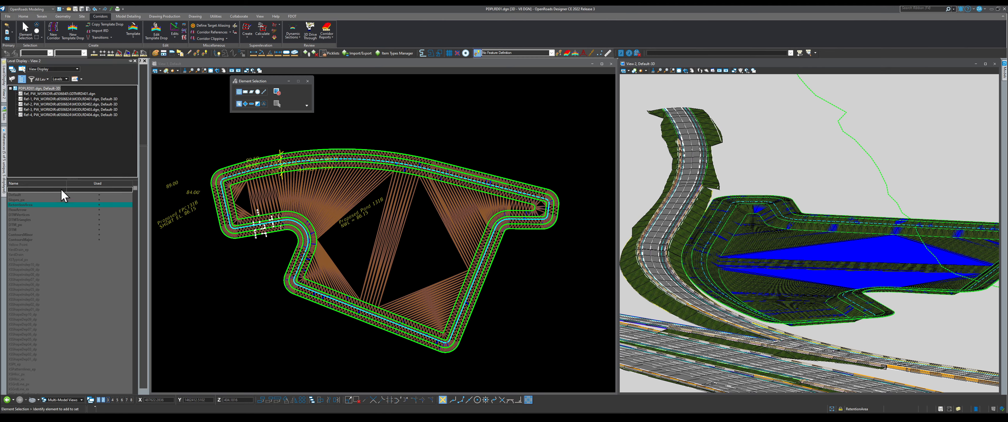
click(29, 215)
click(27, 219)
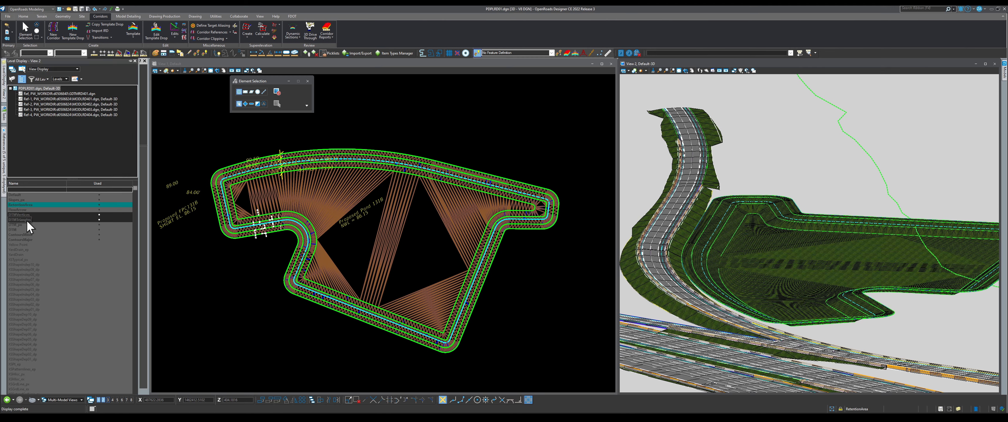
Step: Rotate and pan the 3D view to examine the sodded pond surface beside the curved road
scroll(770, 265, up, 3)
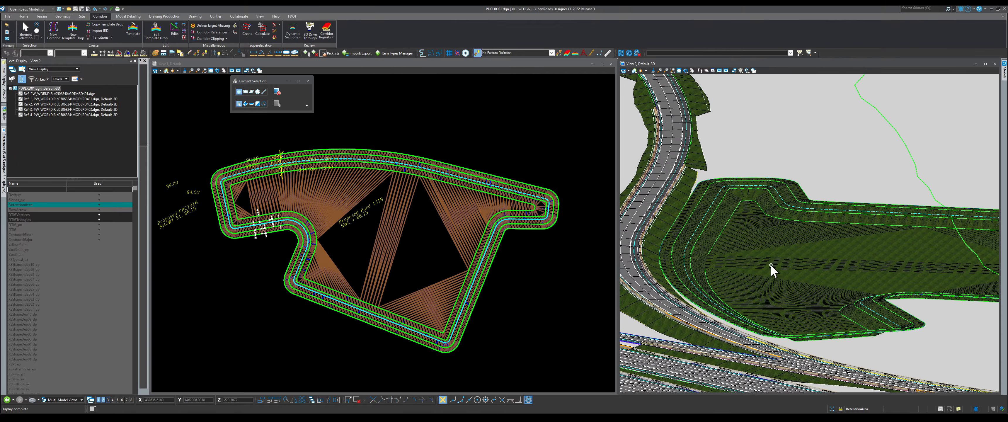
scroll(822, 239, down, 3)
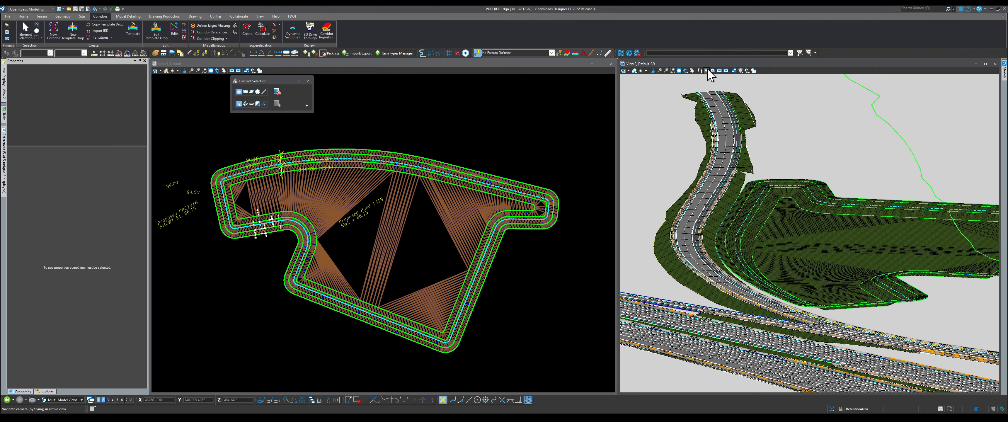
click(685, 71)
drag(861, 249, 768, 170)
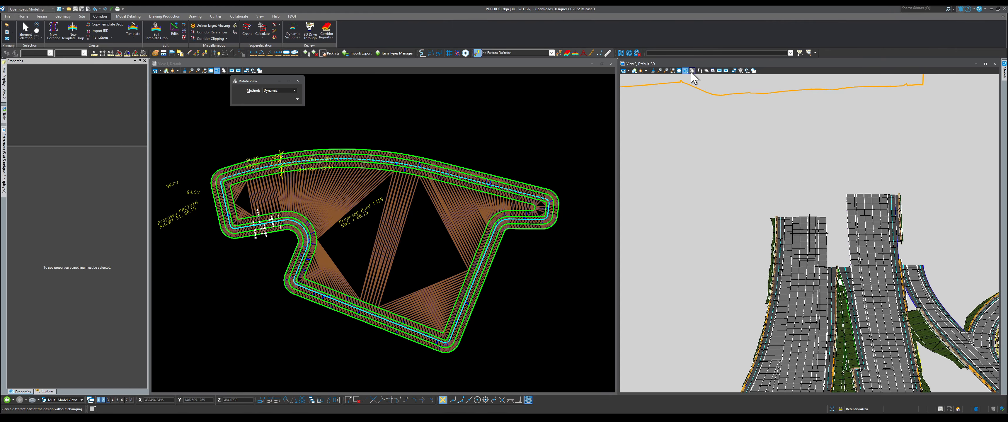
click(691, 71)
drag(908, 233, 789, 294)
scroll(261, 166, down, 3)
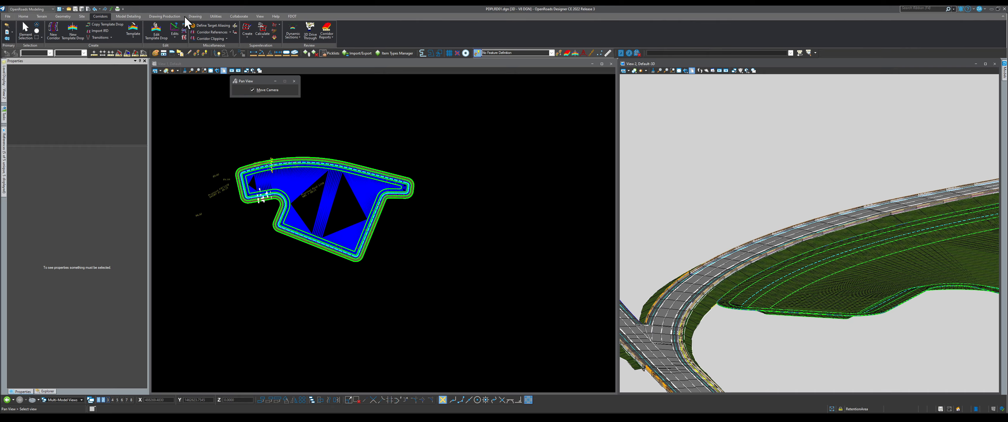
Step: Place a straight line about 446 ft long in the plan view, along the pond's long lower edge
click(195, 16)
click(221, 31)
scroll(279, 243, up, 4)
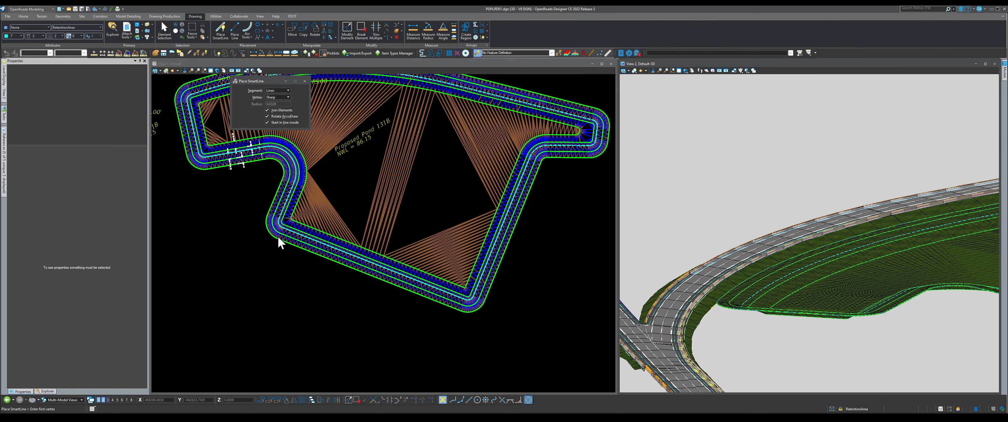
click(234, 29)
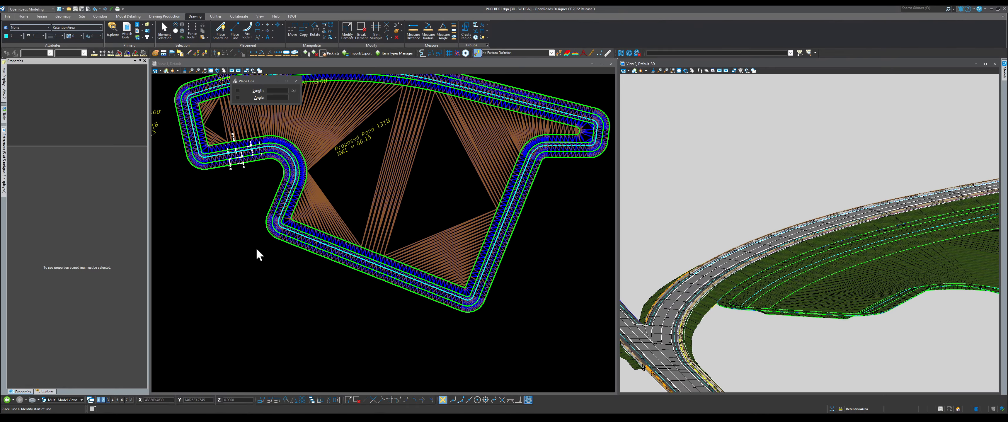
click(258, 257)
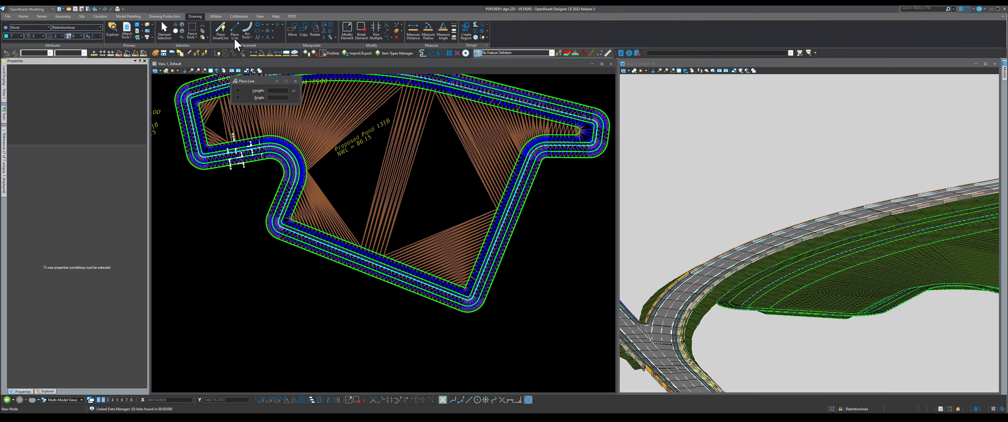
click(233, 26)
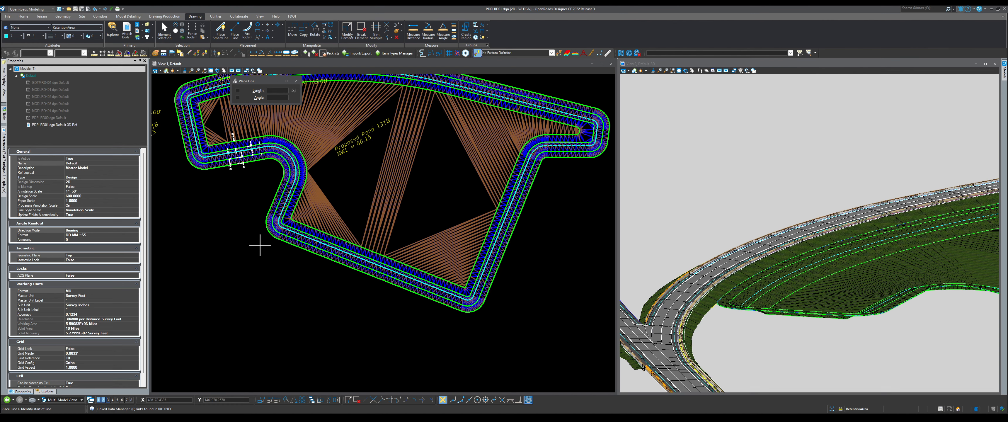
click(279, 240)
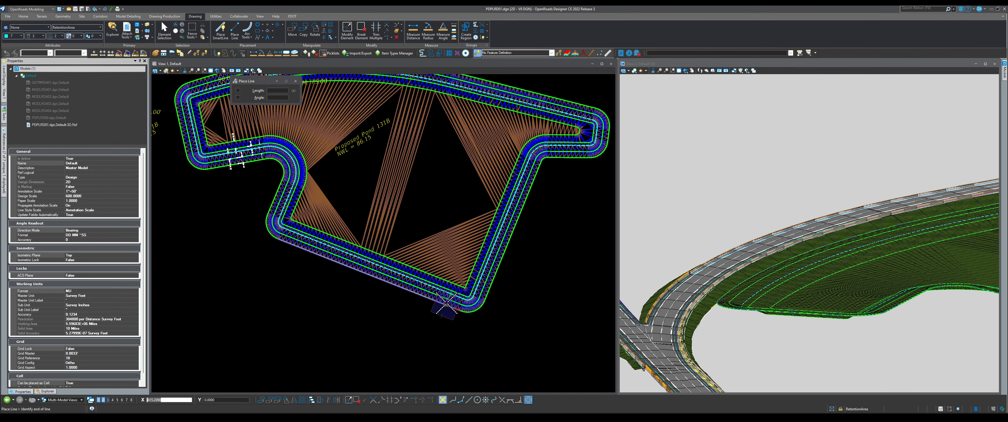
right_click(447, 304)
click(162, 25)
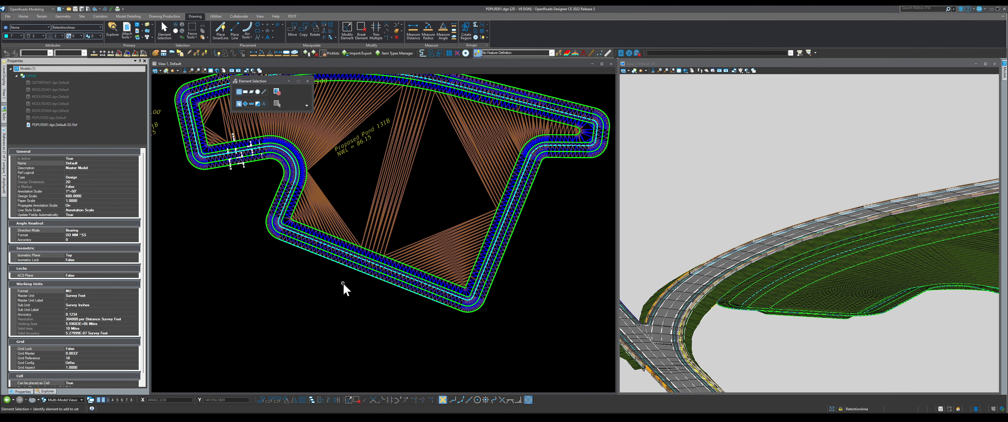
Step: Move the new line away from the pond, just below its lower edge in the plan view
click(348, 264)
click(349, 267)
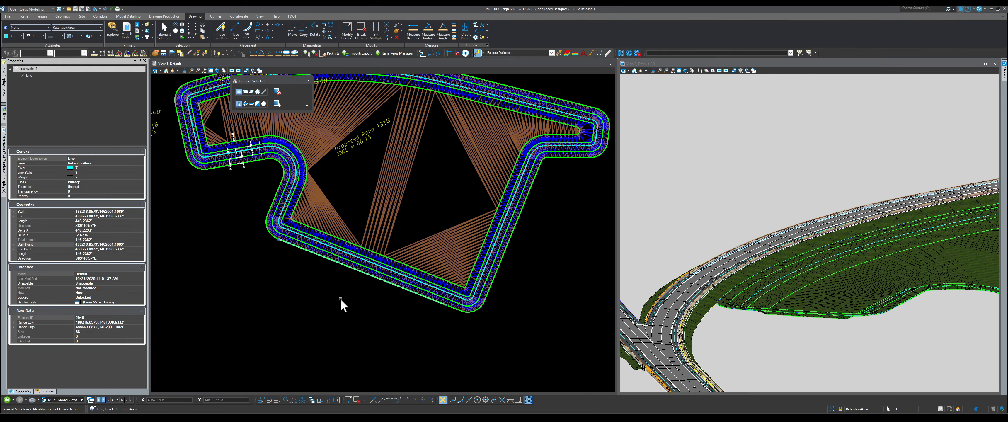
right_click(343, 305)
click(358, 194)
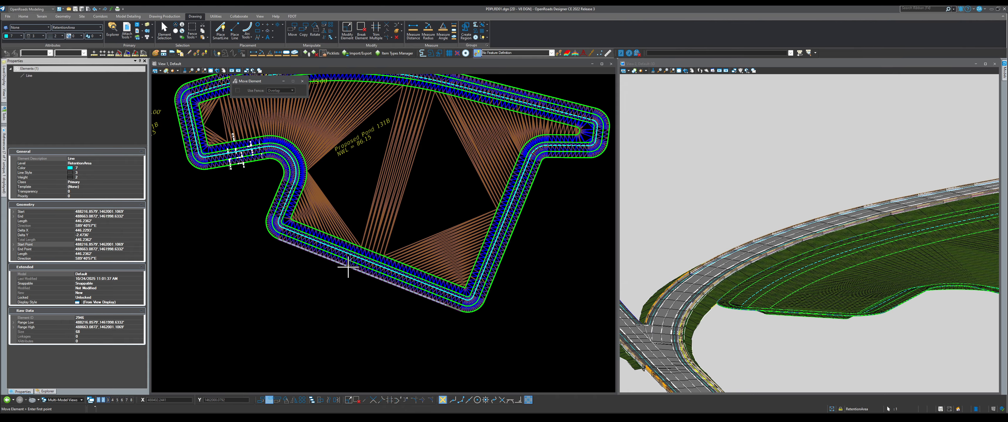
click(347, 266)
click(332, 292)
key(Escape)
scroll(334, 295, down, 3)
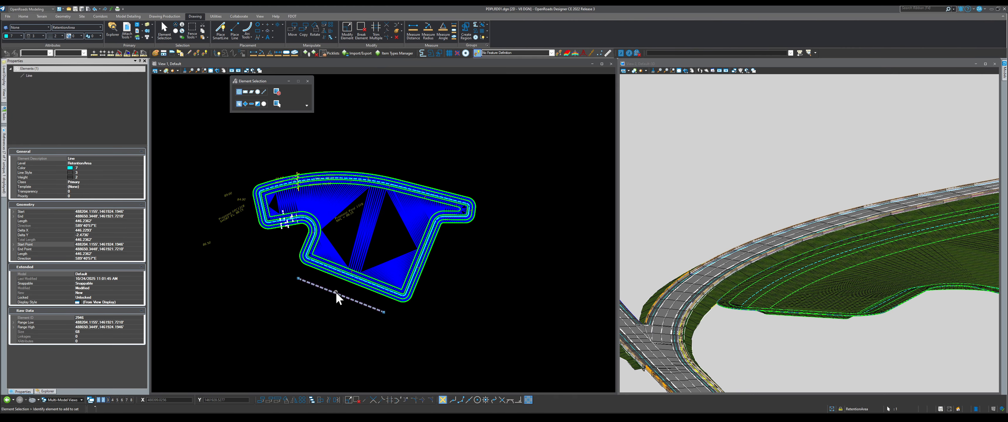
Step: Extend both ends of the line well beyond the pond's extents and clear the selection
drag(388, 313, 546, 376)
drag(296, 278, 179, 232)
click(211, 270)
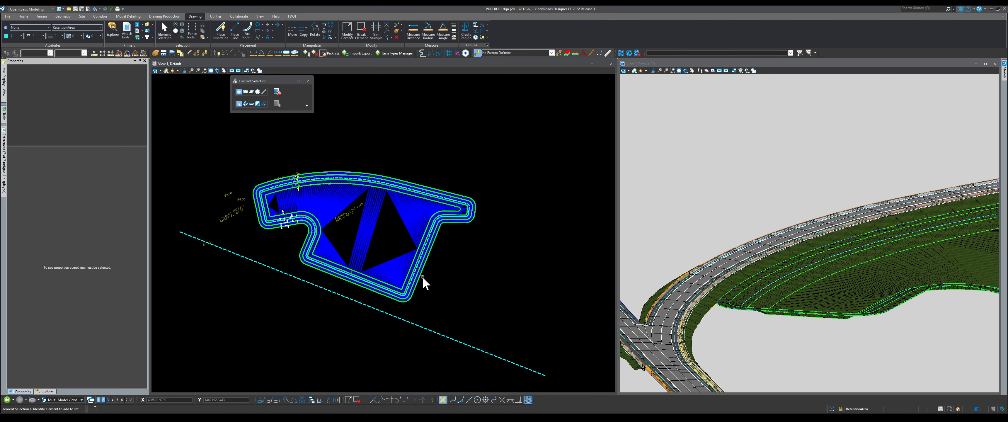
Step: Open View 3 over the 3D view and create a dynamic cross section there along the new line, with offsets spanning the pond and road
click(109, 401)
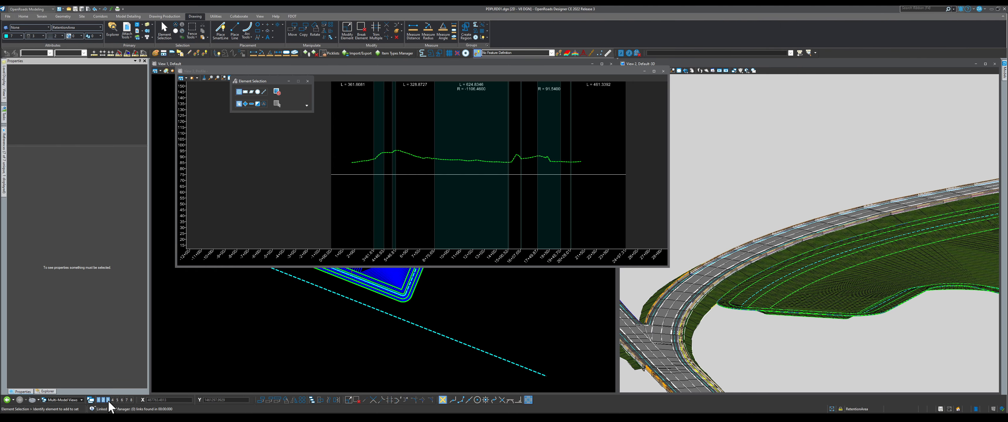
drag(360, 71, 732, 73)
click(100, 17)
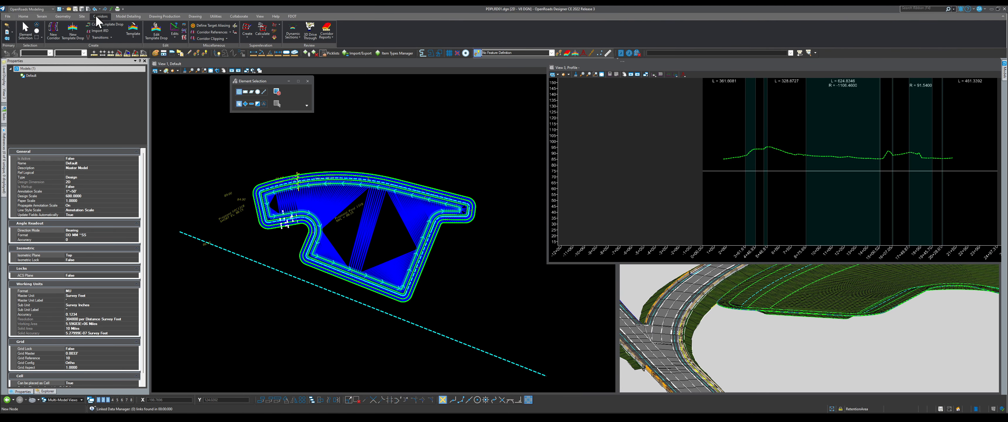
click(292, 25)
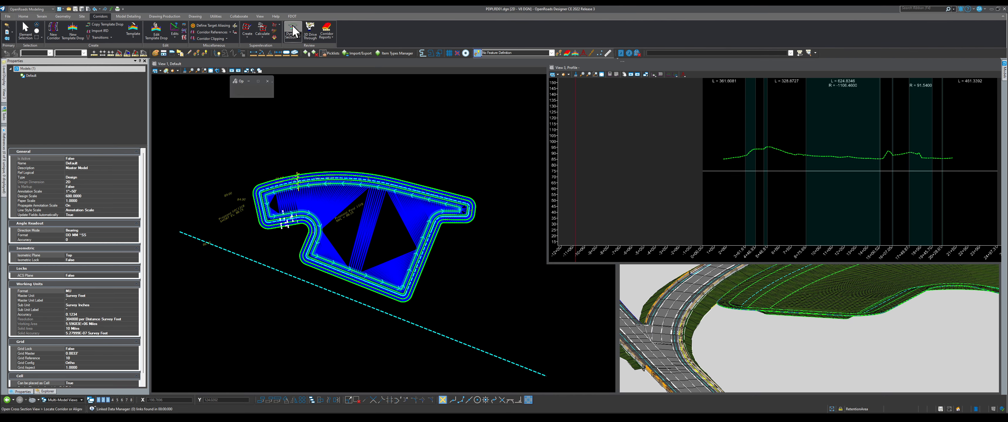
click(343, 294)
click(409, 151)
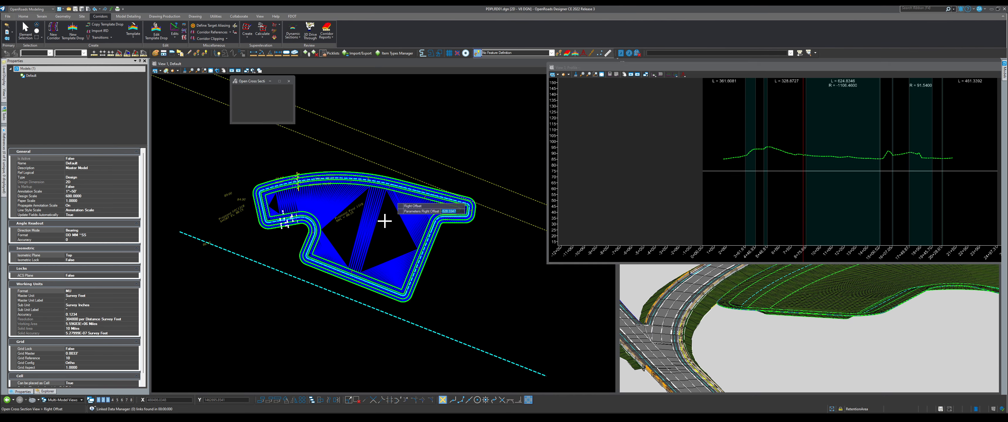
click(337, 332)
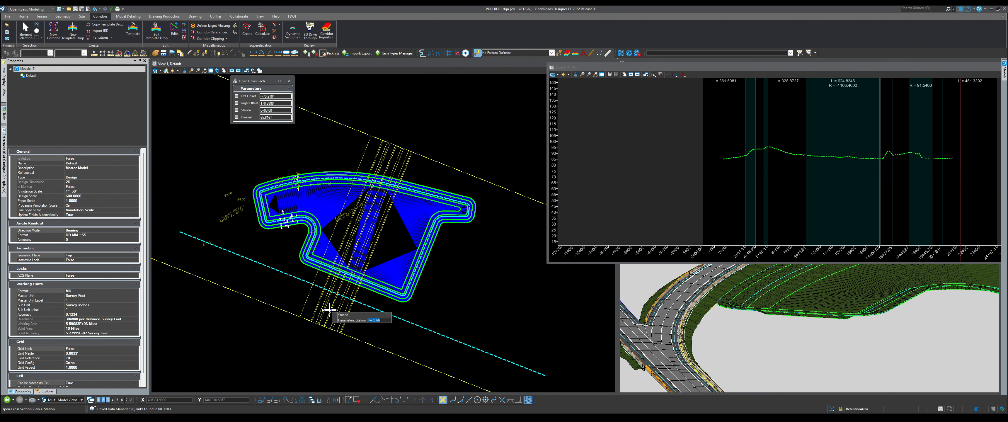
click(344, 290)
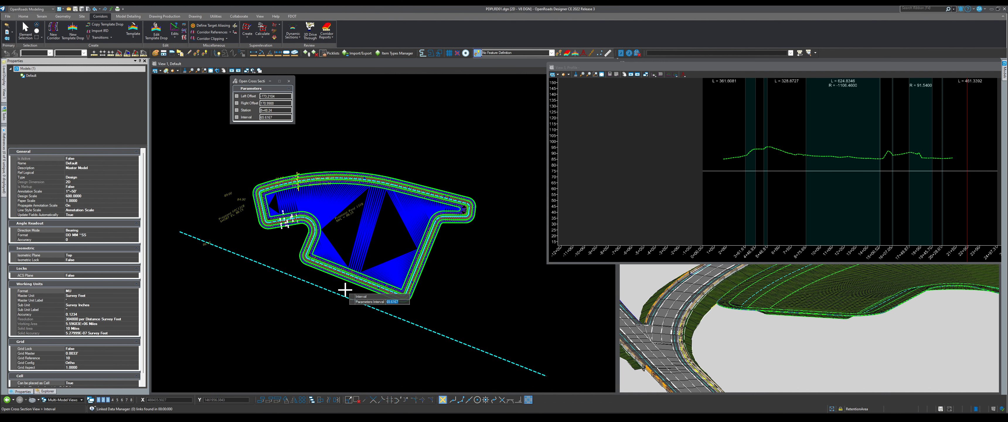
click(345, 290)
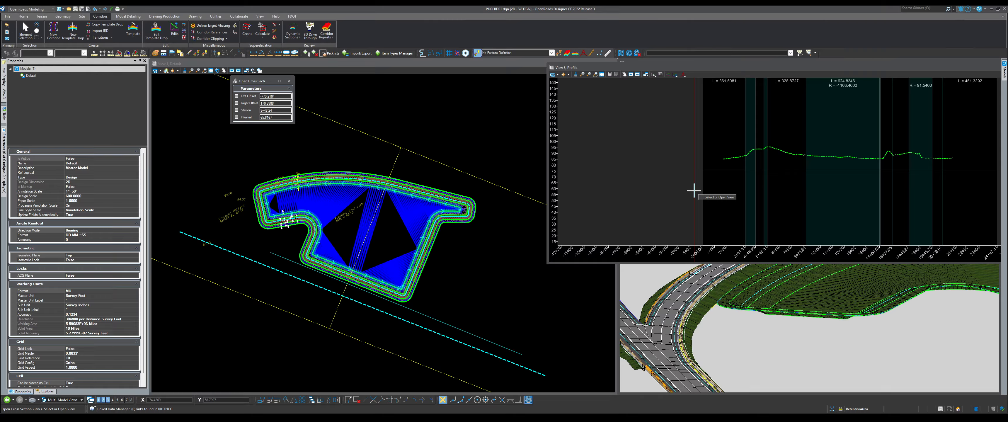
click(694, 191)
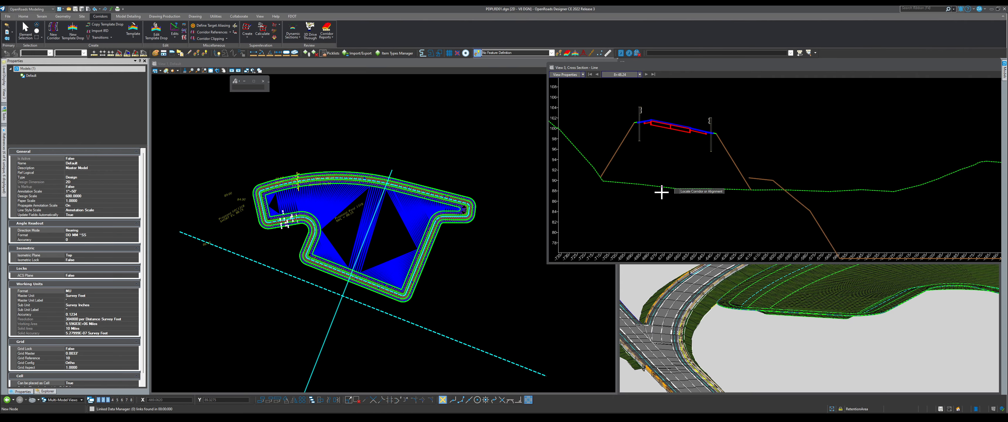
Step: Examine in the cross section how the pond's outer edge meets the road's side slope and the existing ground
drag(541, 268, 342, 347)
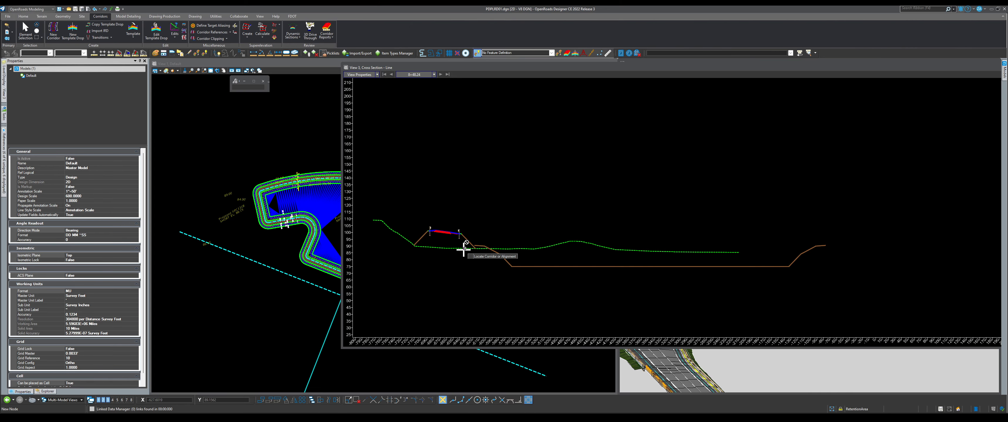
scroll(465, 248, up, 3)
scroll(516, 245, up, 3)
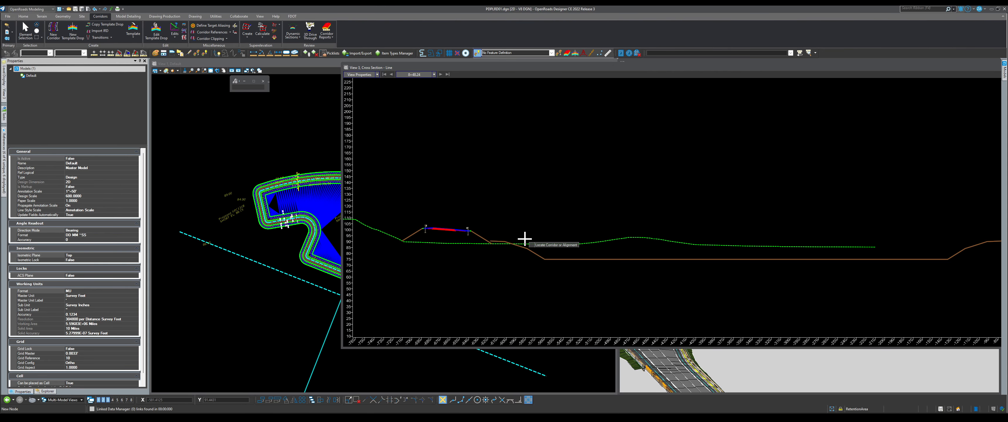
scroll(507, 237, up, 2)
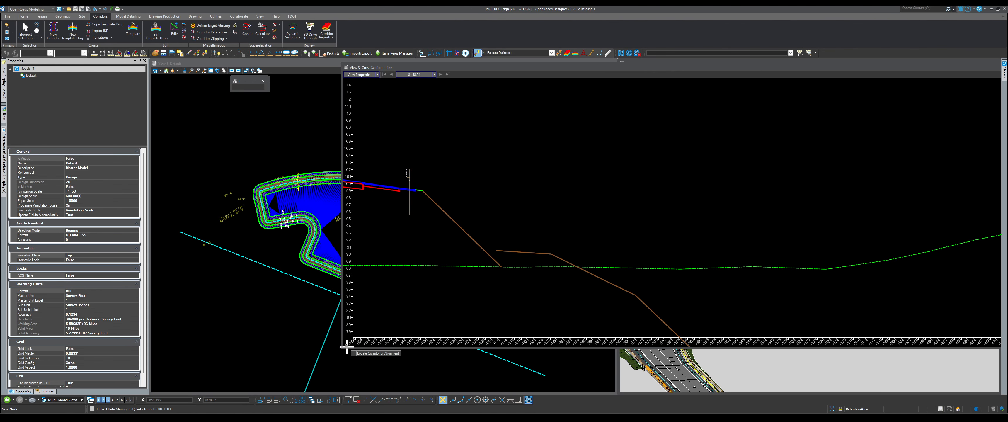
drag(341, 347, 619, 271)
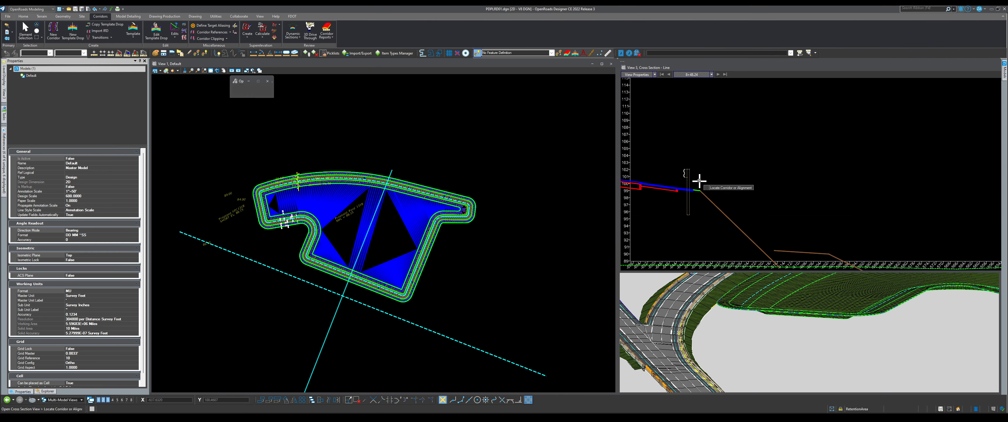
scroll(699, 181, down, 2)
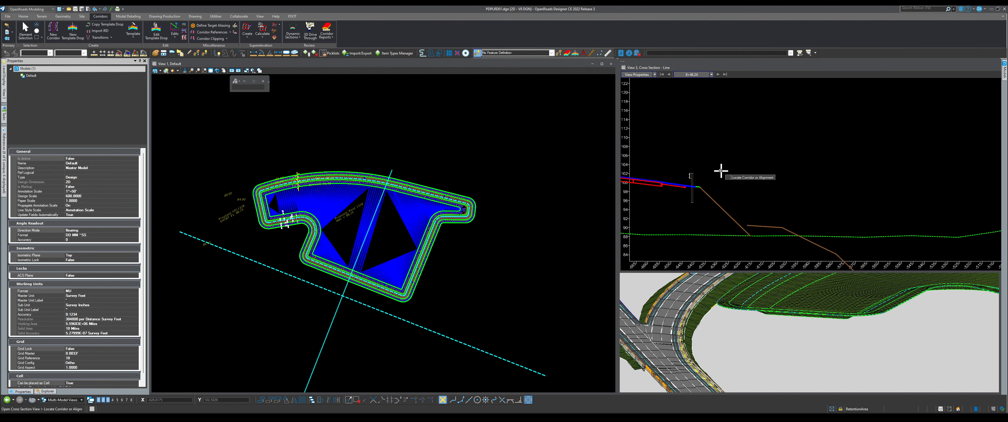
scroll(704, 161, down, 3)
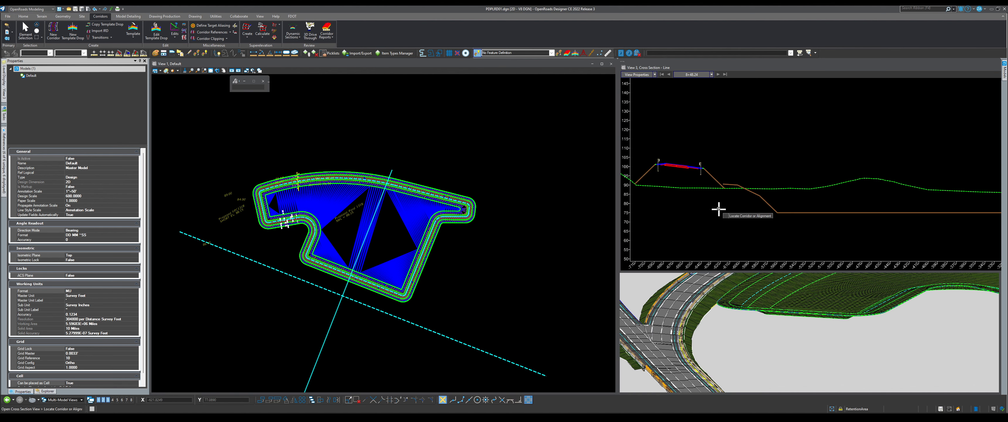